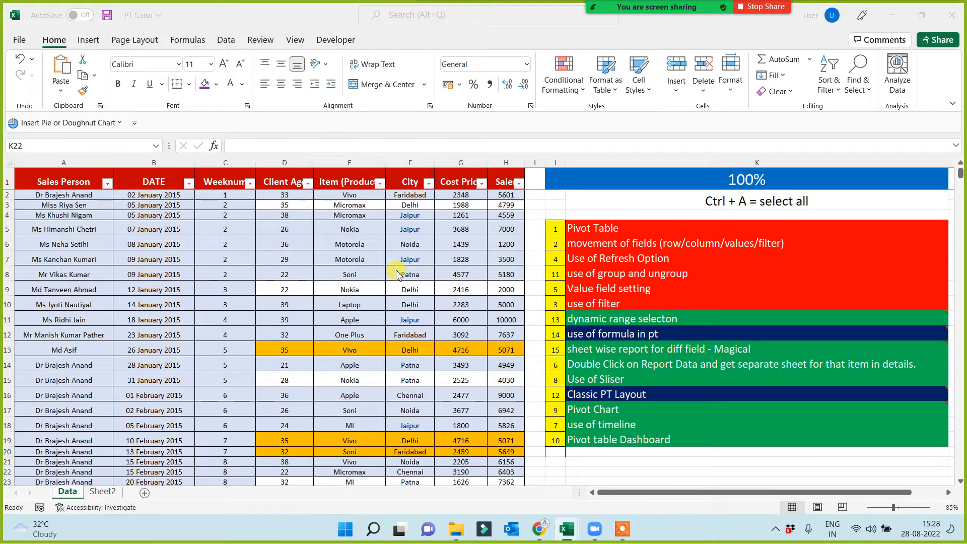
# Give the topic cells from "Pivot Table" to "use of filter" (K5:K10) a light gold fill and black font.
pyautogui.click(613, 228)
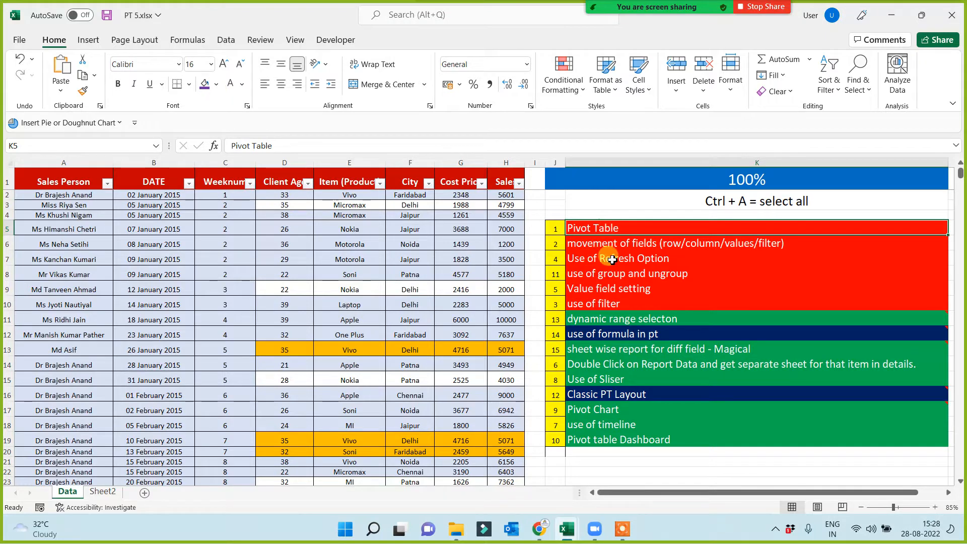
pyautogui.keyDown('shift'); pyautogui.click(594, 303); pyautogui.keyUp('shift')
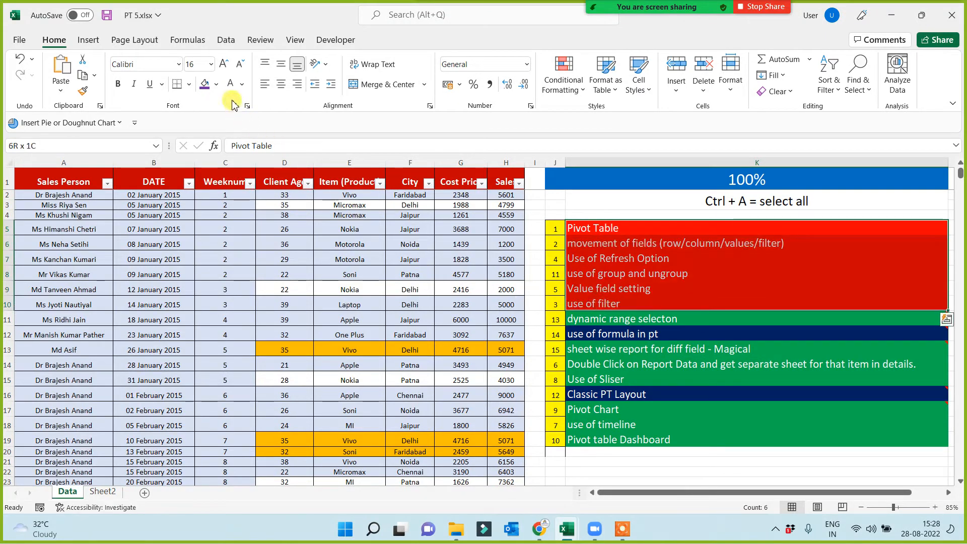
pyautogui.click(216, 84)
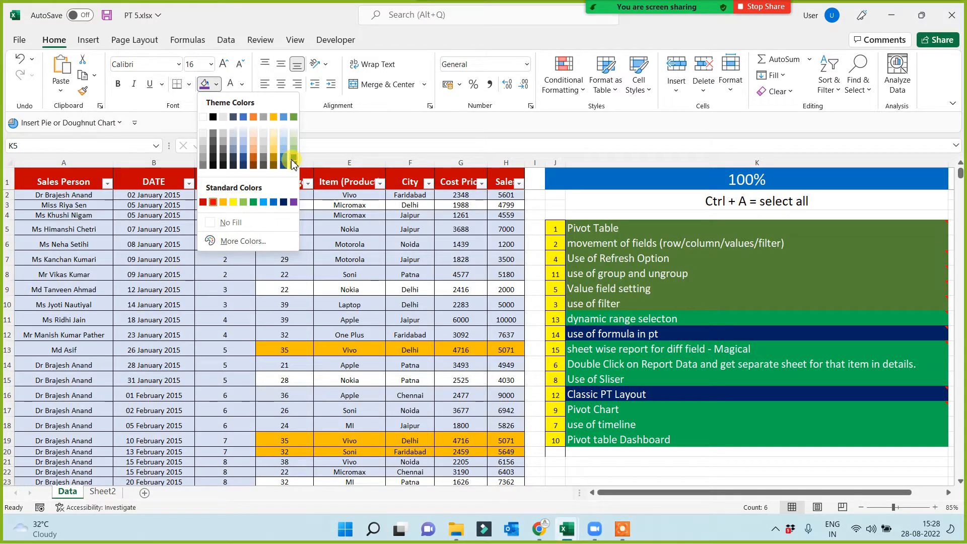
pyautogui.click(272, 153)
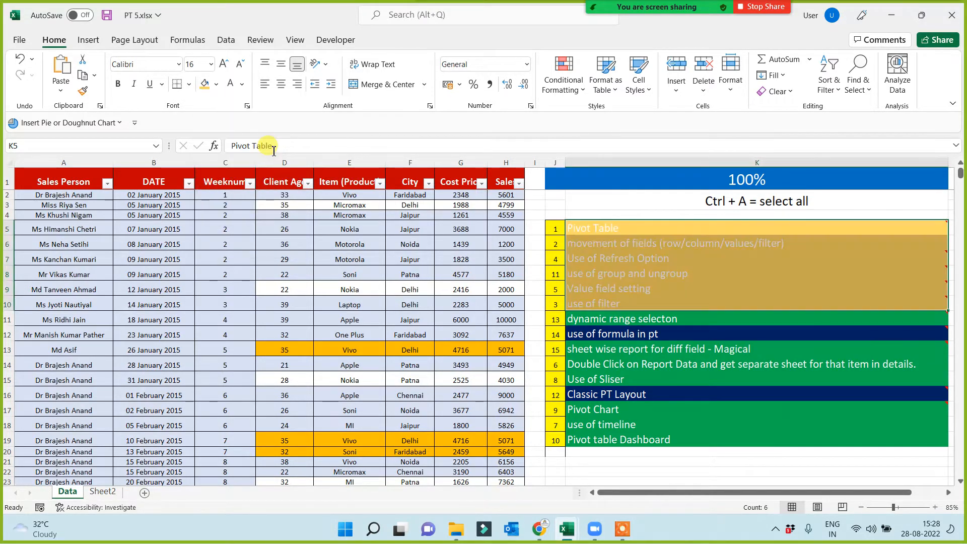
pyautogui.click(242, 84)
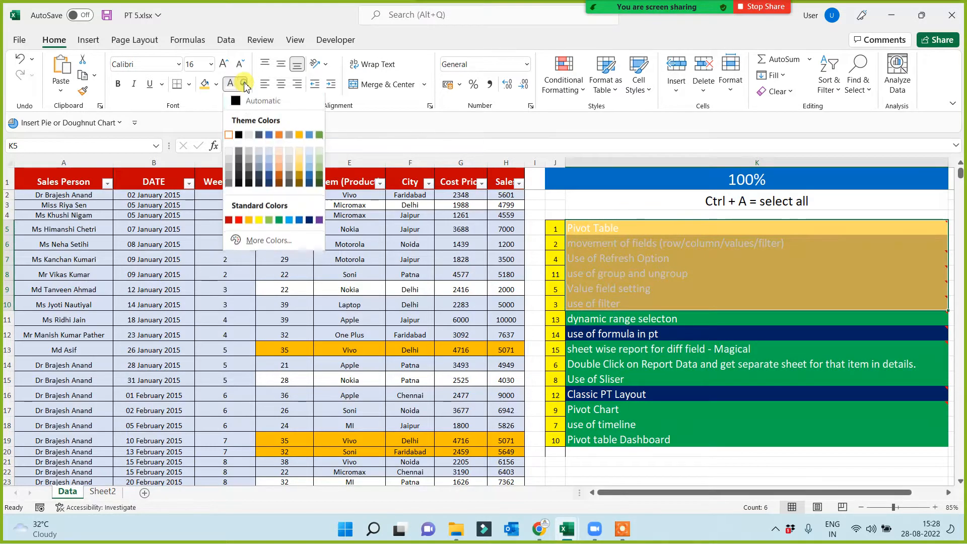
pyautogui.click(237, 134)
pyautogui.click(242, 277)
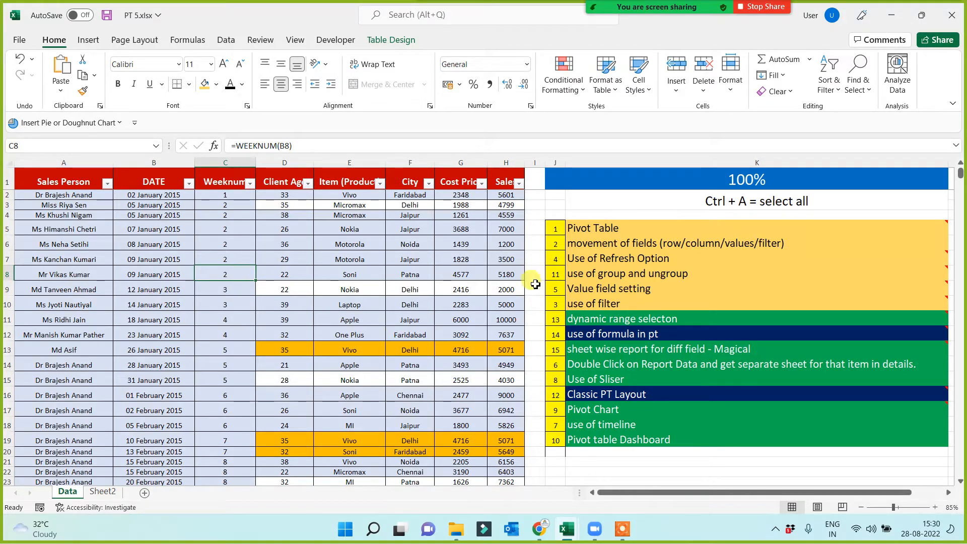
# Format the "Pivot Table" topic cell K5 with a dark red fill and bold white text.
pyautogui.click(587, 228)
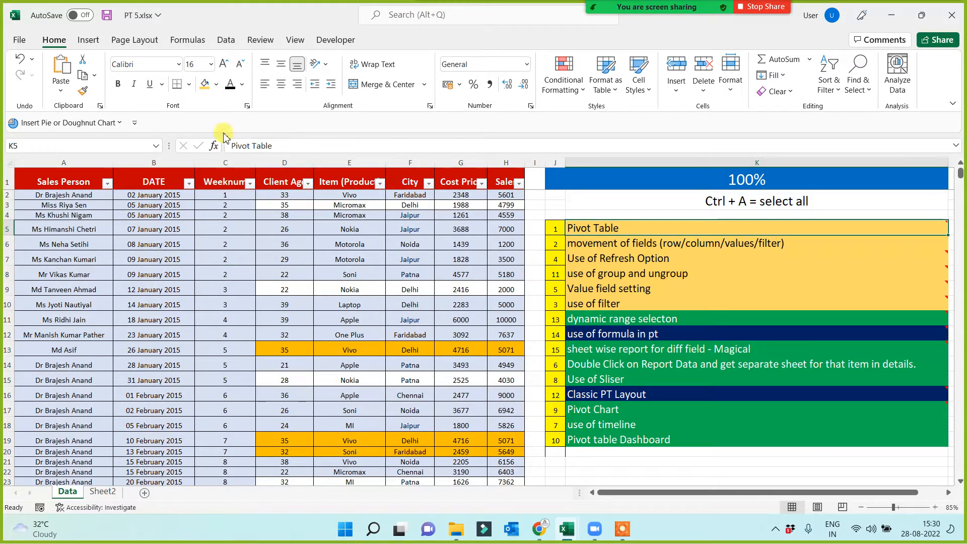
pyautogui.click(216, 85)
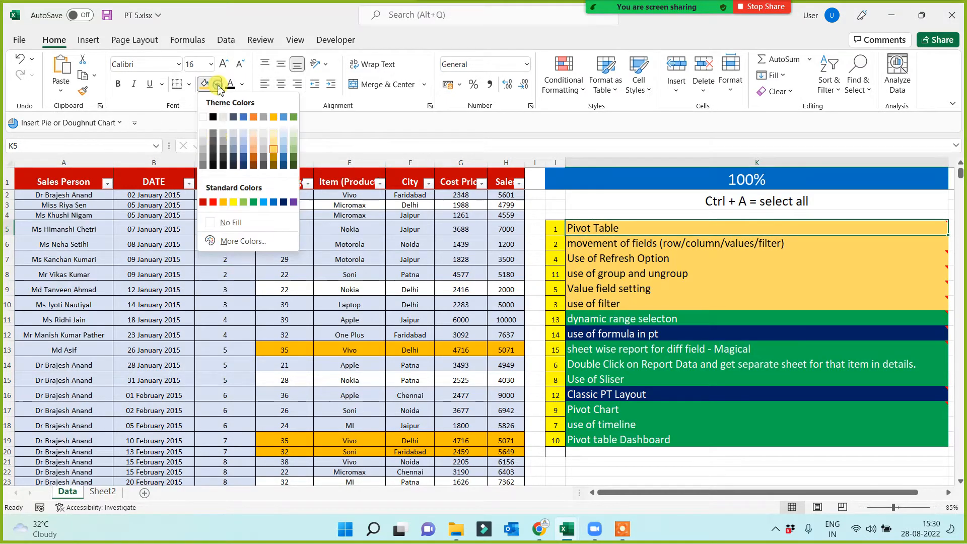
pyautogui.click(203, 202)
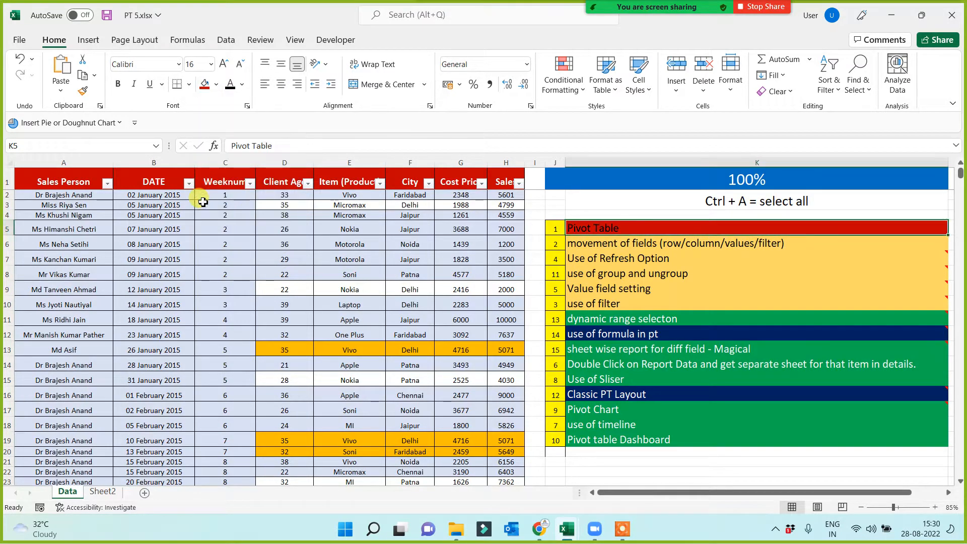
pyautogui.click(242, 85)
pyautogui.click(233, 136)
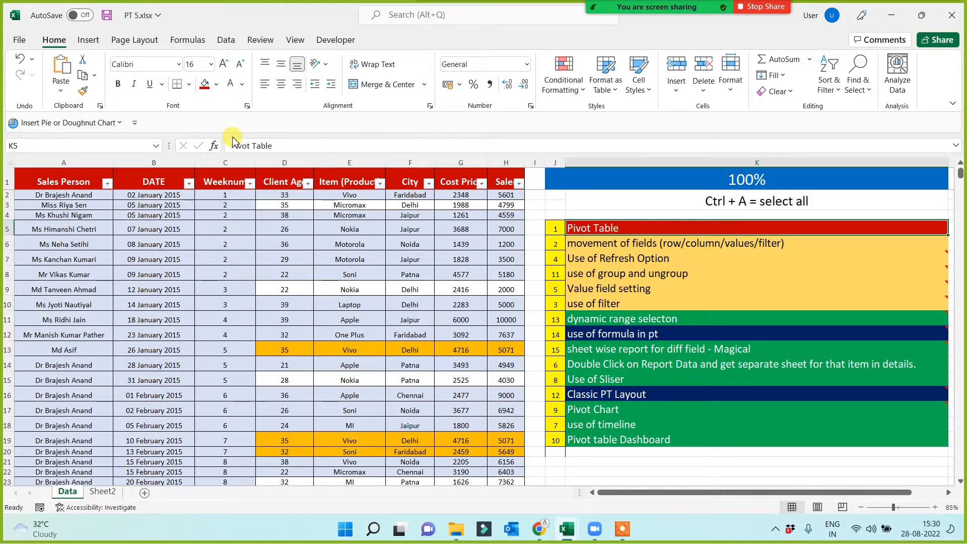
pyautogui.click(119, 86)
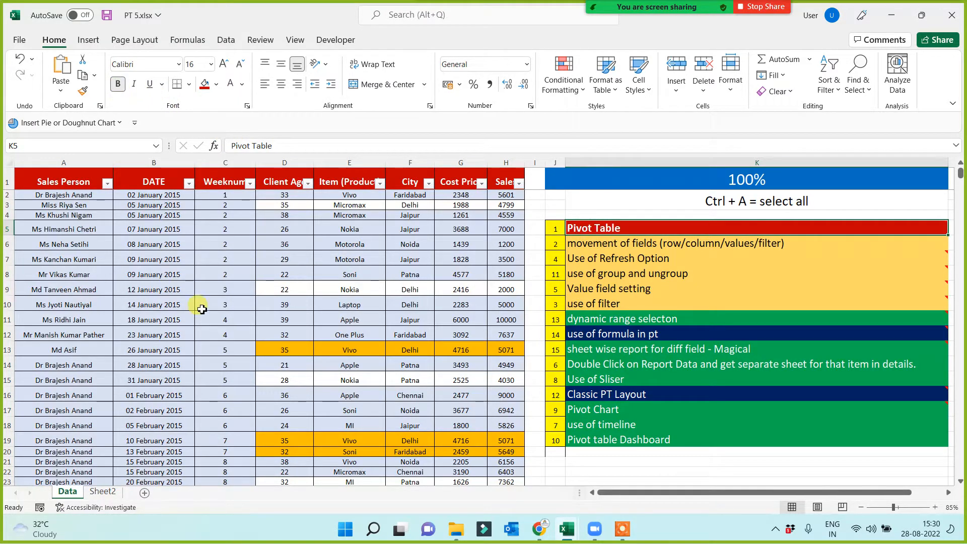
pyautogui.click(239, 305)
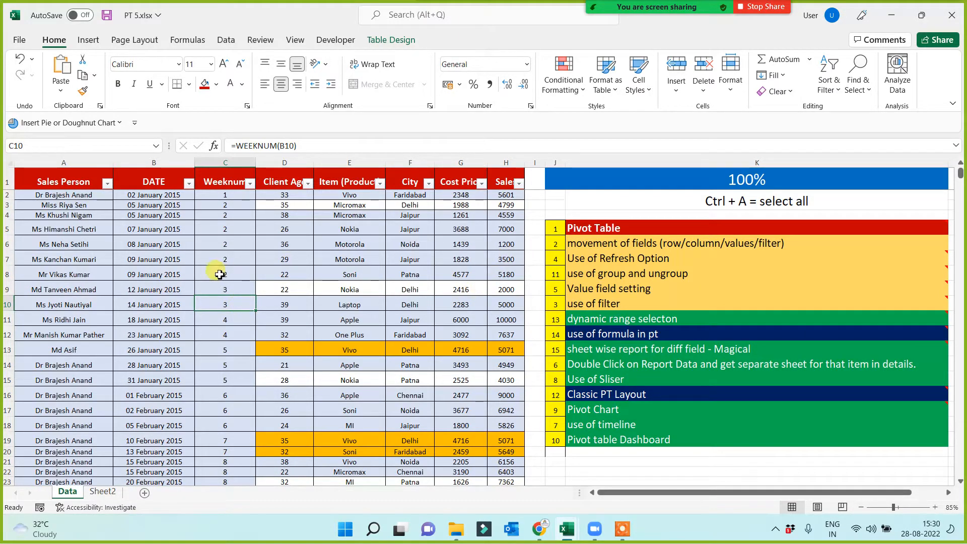
# Examine the sales data in columns A to H, going through the individual fields from Sales Person to Sales.
pyautogui.moveTo(59, 162); pyautogui.dragTo(506, 174)
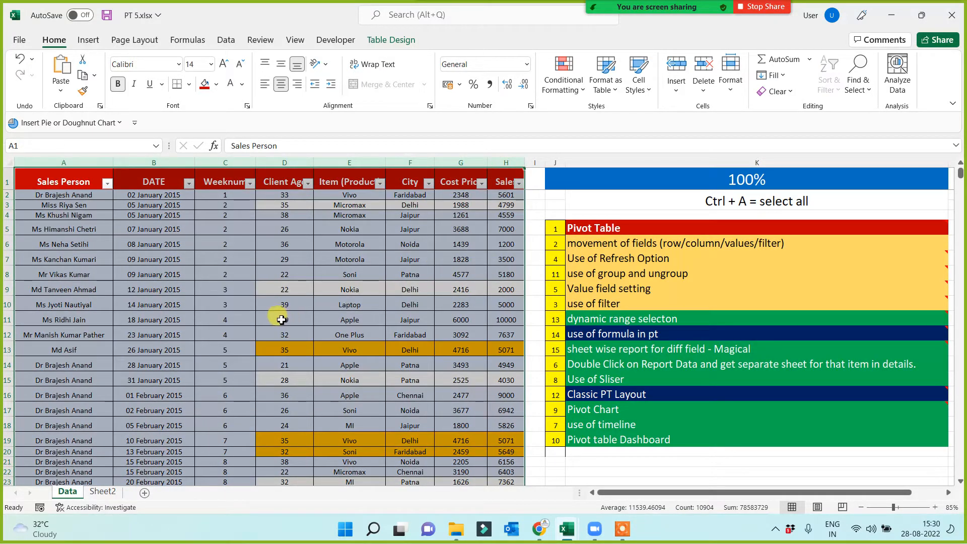
pyautogui.click(230, 274)
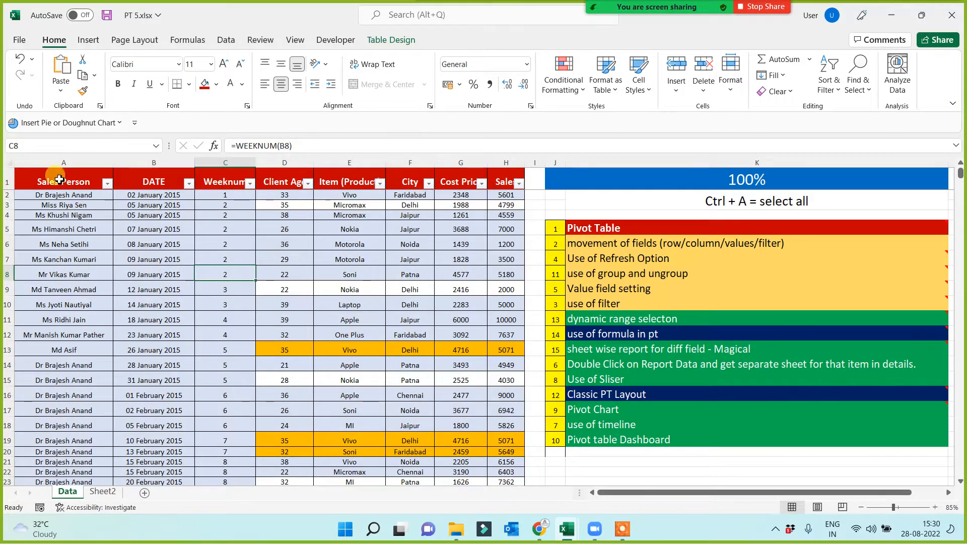
pyautogui.click(57, 162)
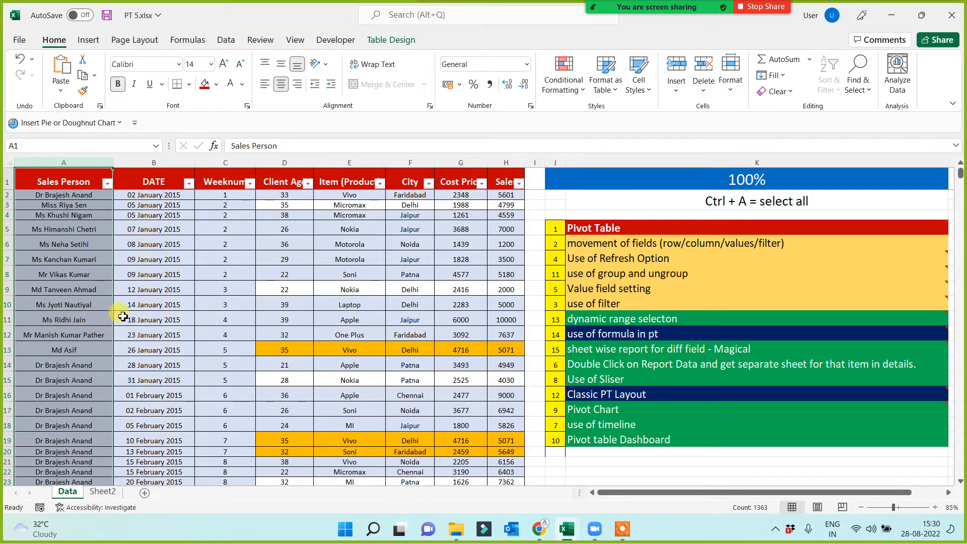
pyautogui.click(154, 164)
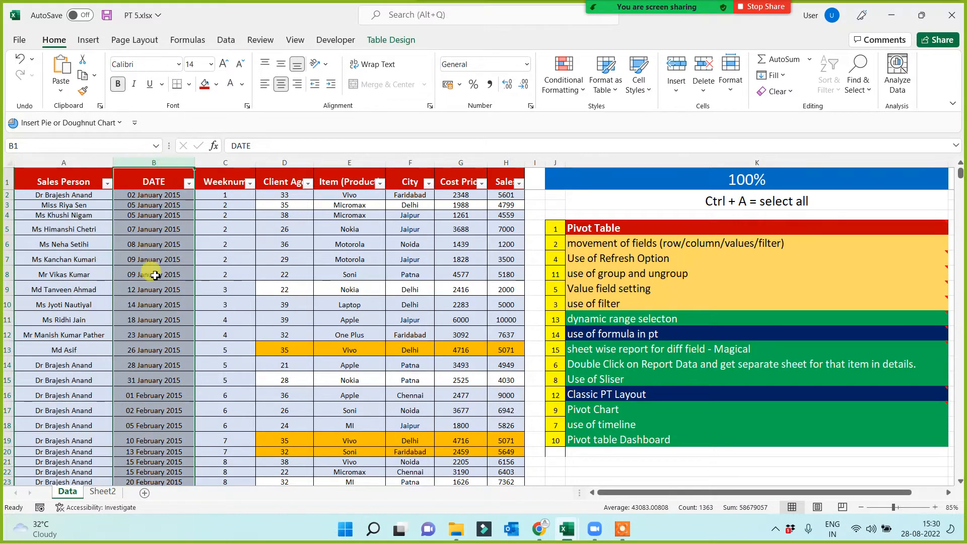
pyautogui.click(286, 162)
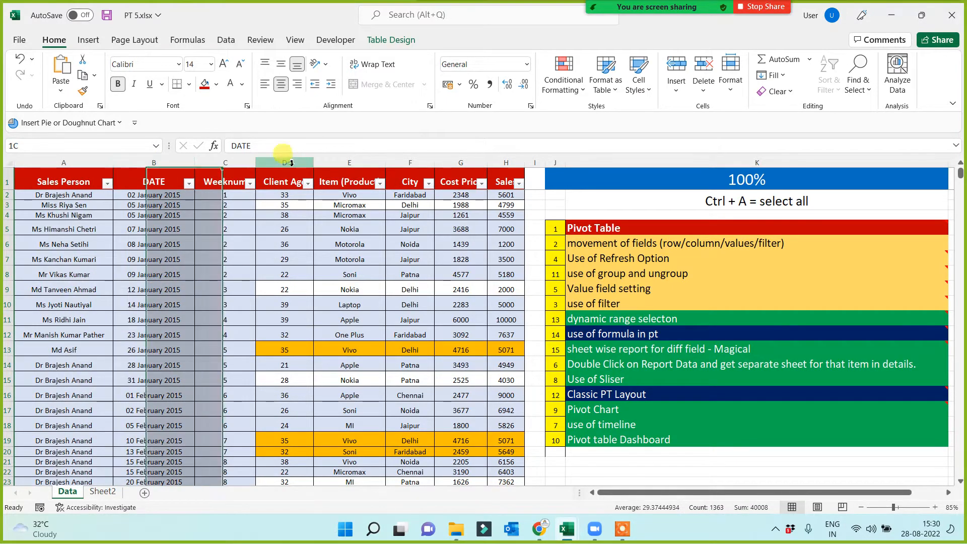
pyautogui.click(348, 162)
pyautogui.click(409, 164)
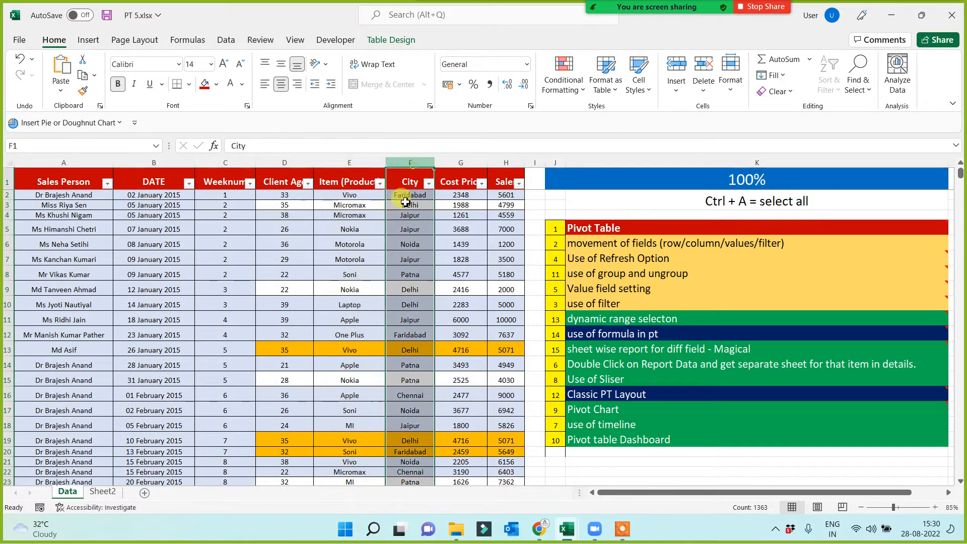
pyautogui.click(462, 164)
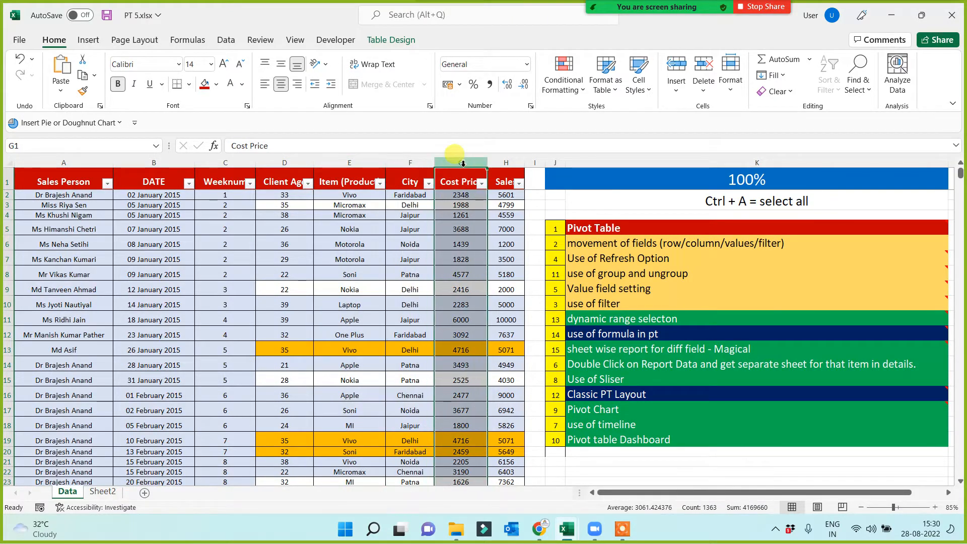
pyautogui.click(504, 162)
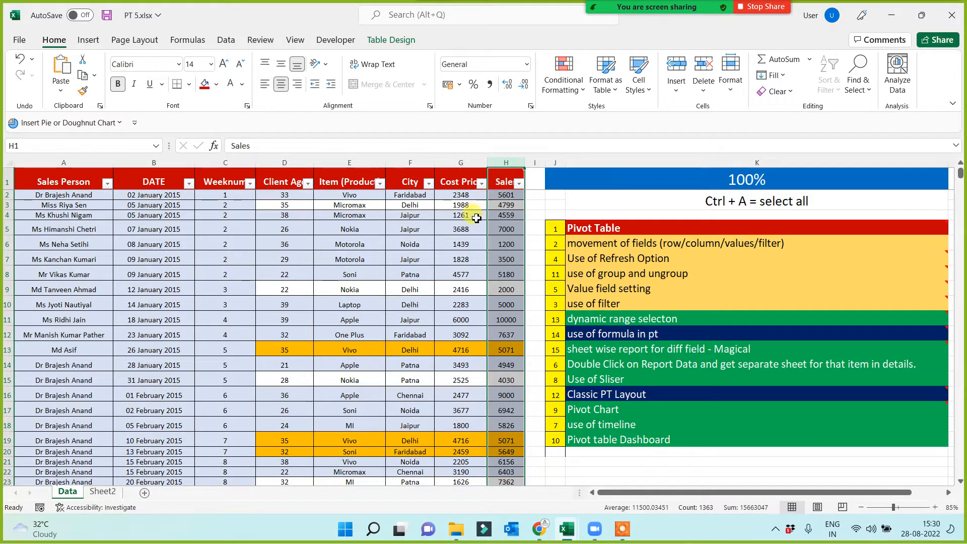
pyautogui.click(225, 163)
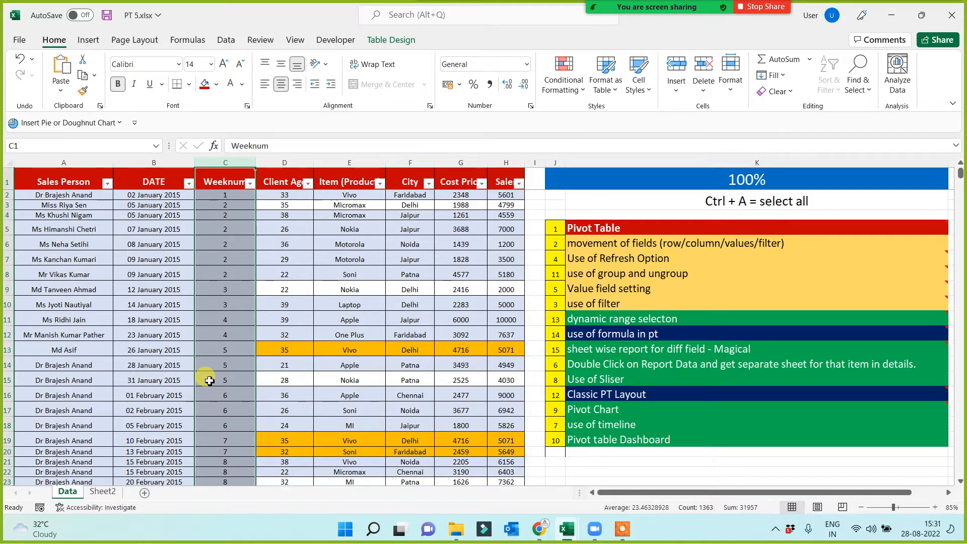
pyautogui.click(348, 288)
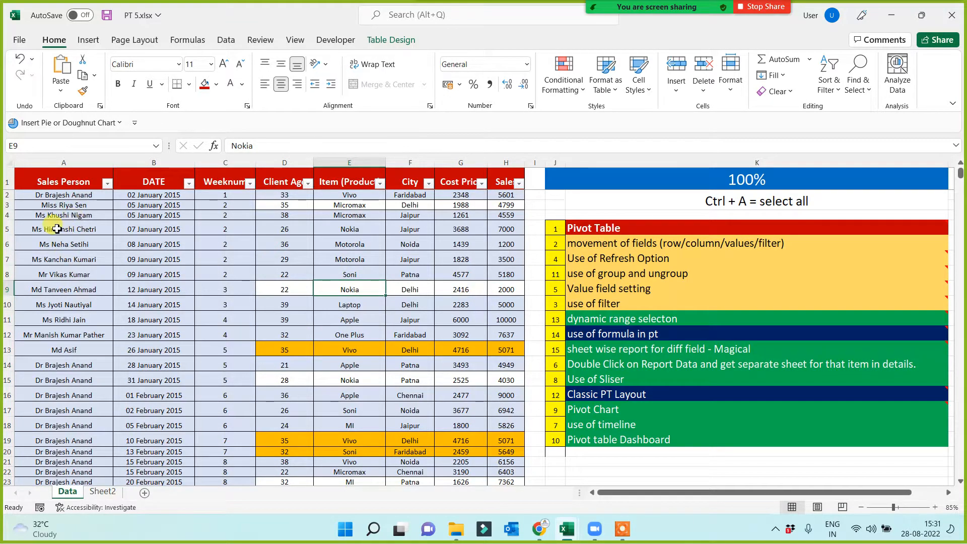
# Look over the first salesperson's name and dated entries on the Data sheet, and that person's Total Sales on Sheet2.
pyautogui.click(65, 196)
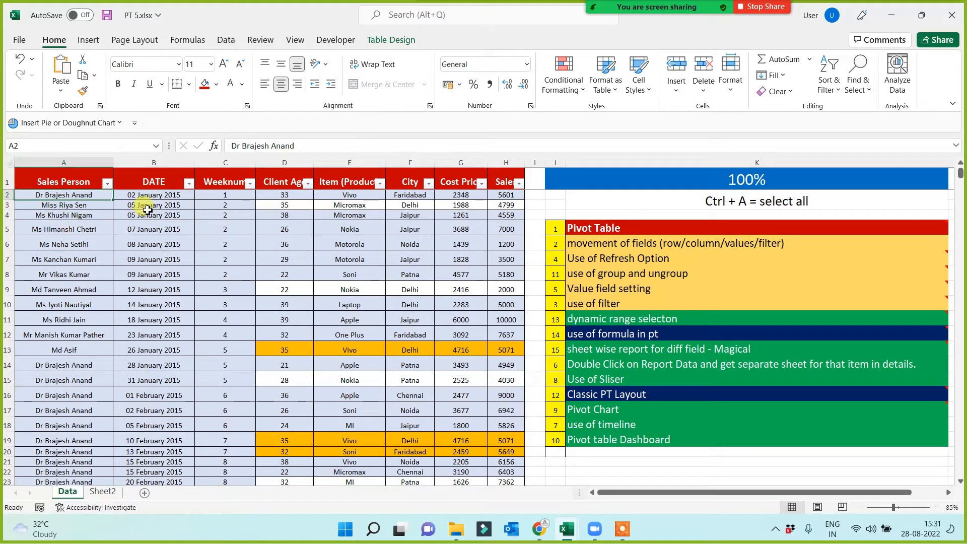
pyautogui.click(146, 366)
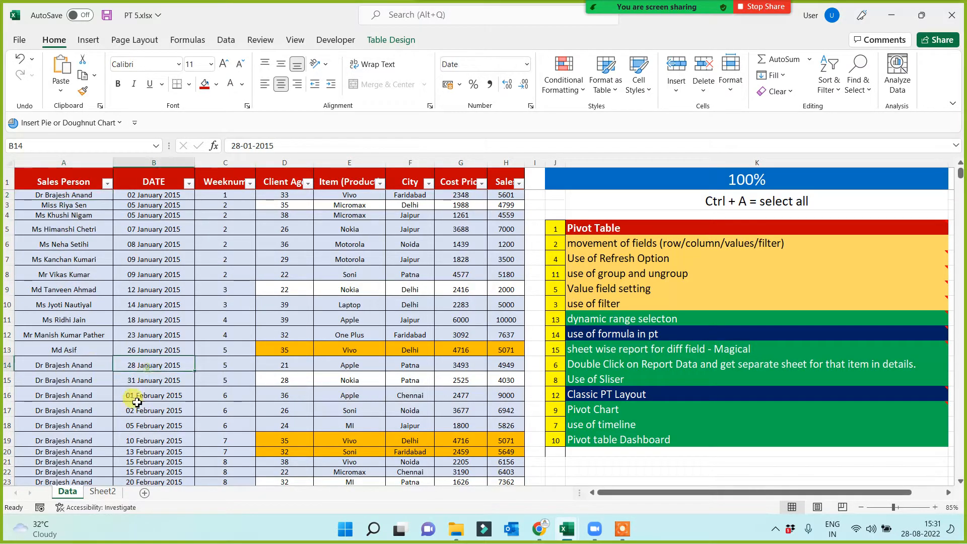
pyautogui.click(146, 429)
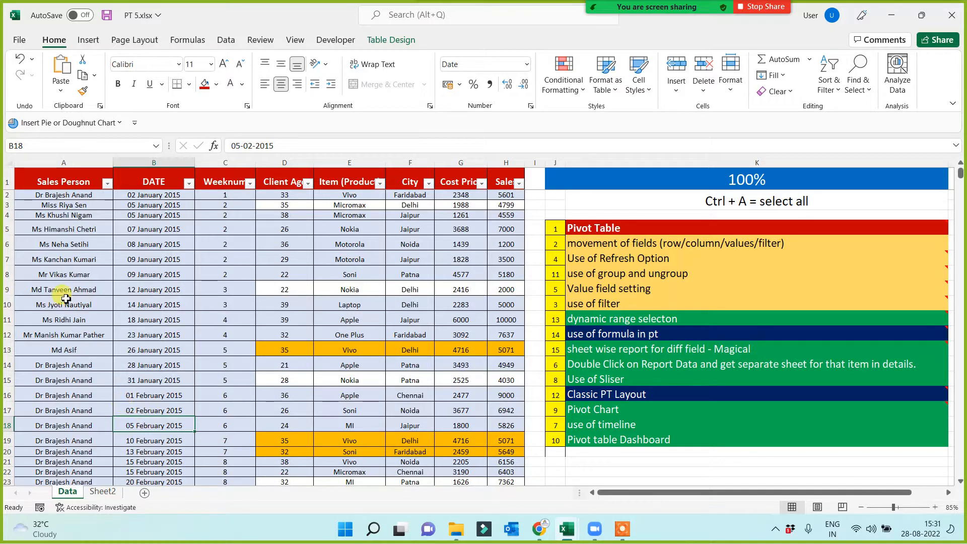
pyautogui.click(46, 195)
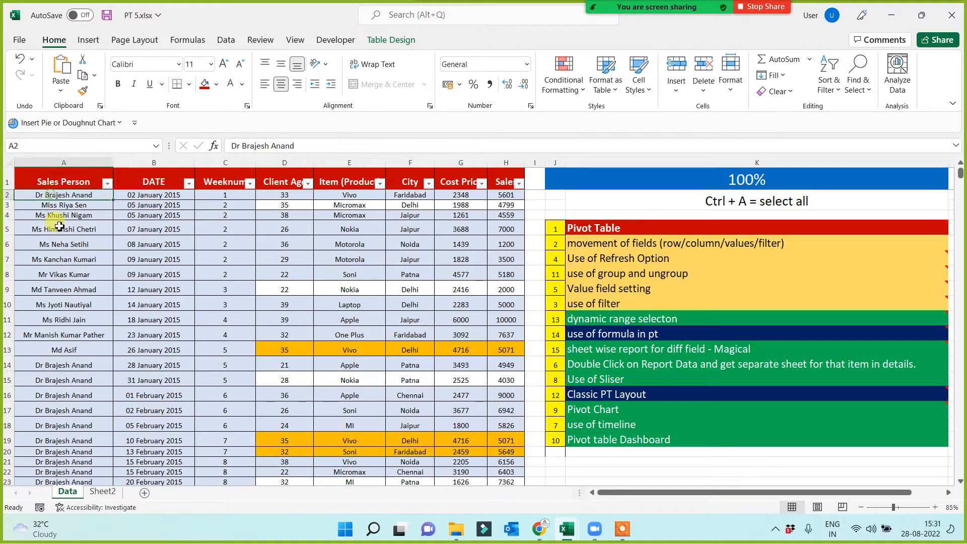
pyautogui.click(115, 490)
pyautogui.click(60, 205)
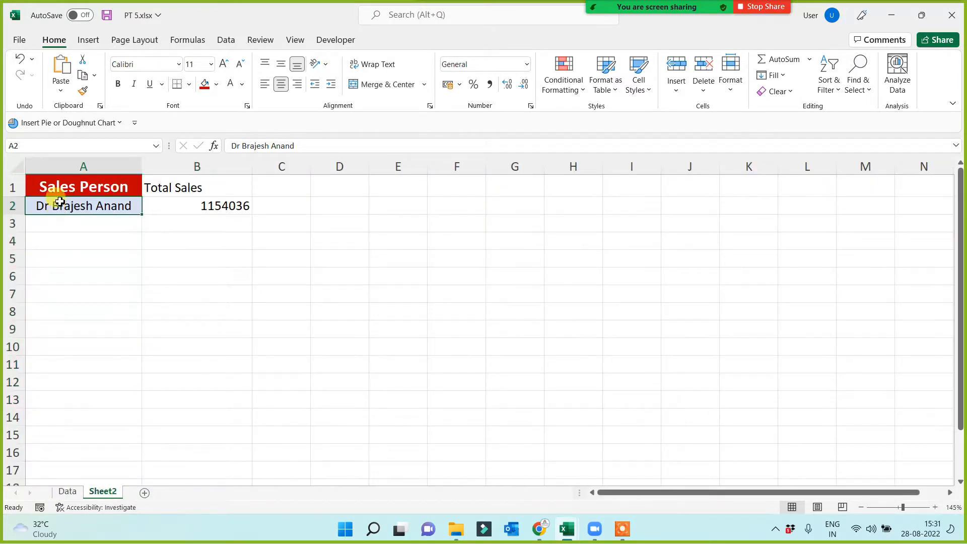
pyautogui.click(213, 209)
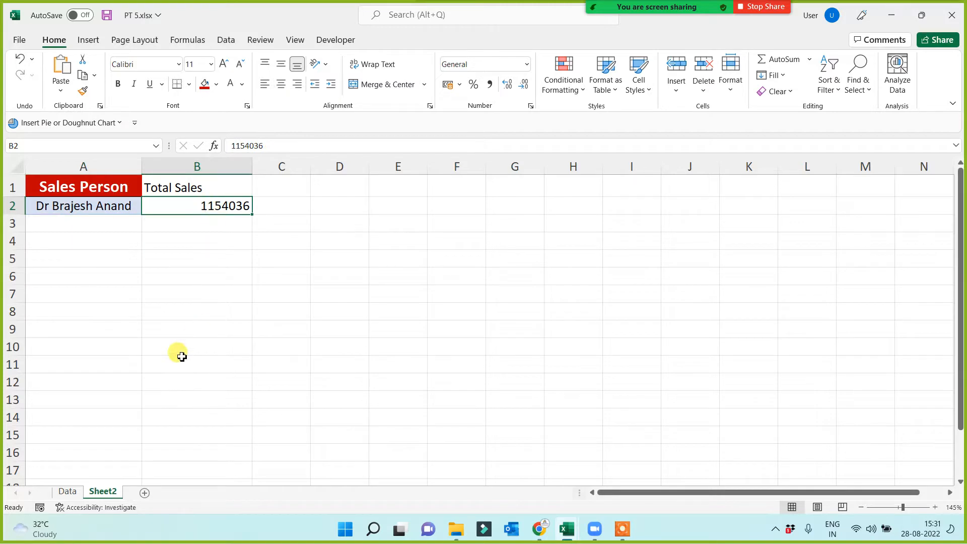
# Filter the Sales Person column on the Data sheet to only the first listed salesperson.
pyautogui.click(66, 491)
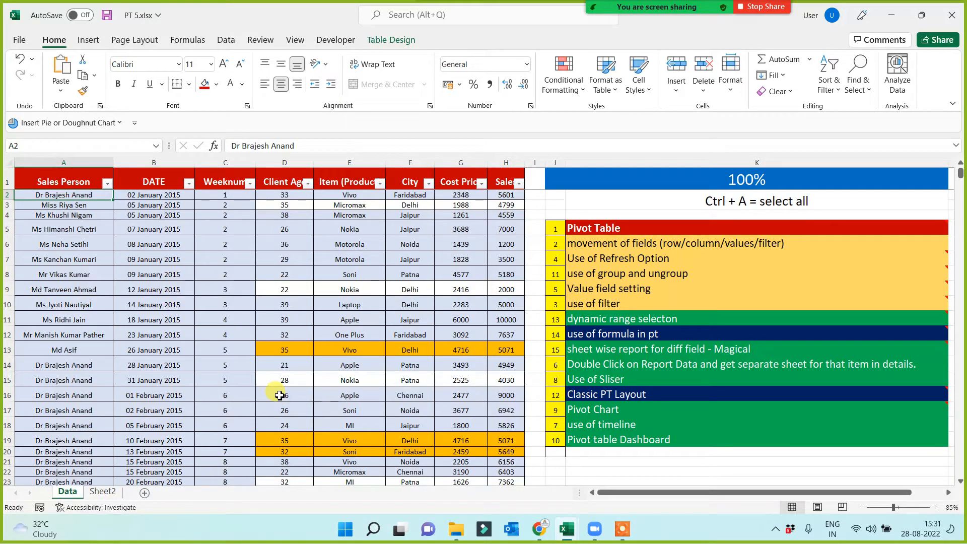
pyautogui.click(106, 183)
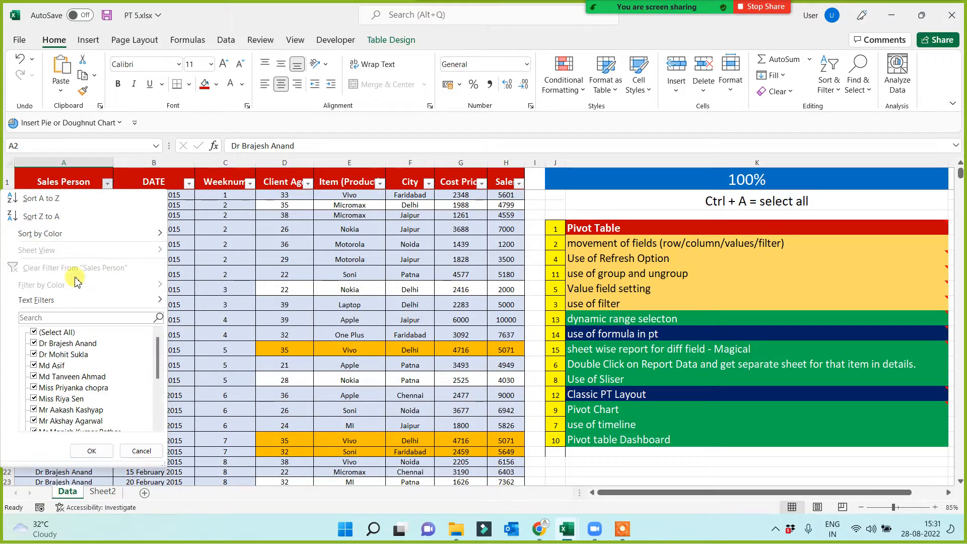
pyautogui.click(42, 332)
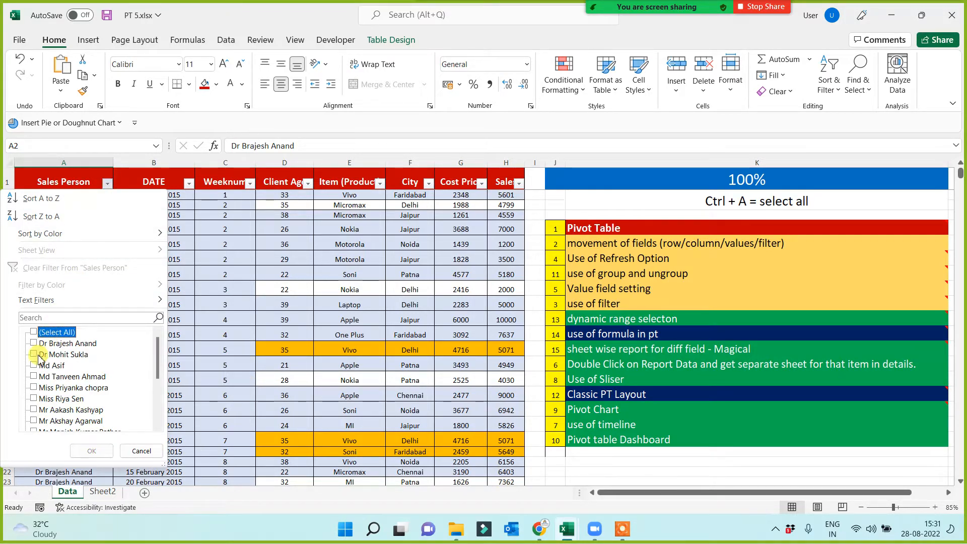
pyautogui.click(33, 343)
pyautogui.click(92, 450)
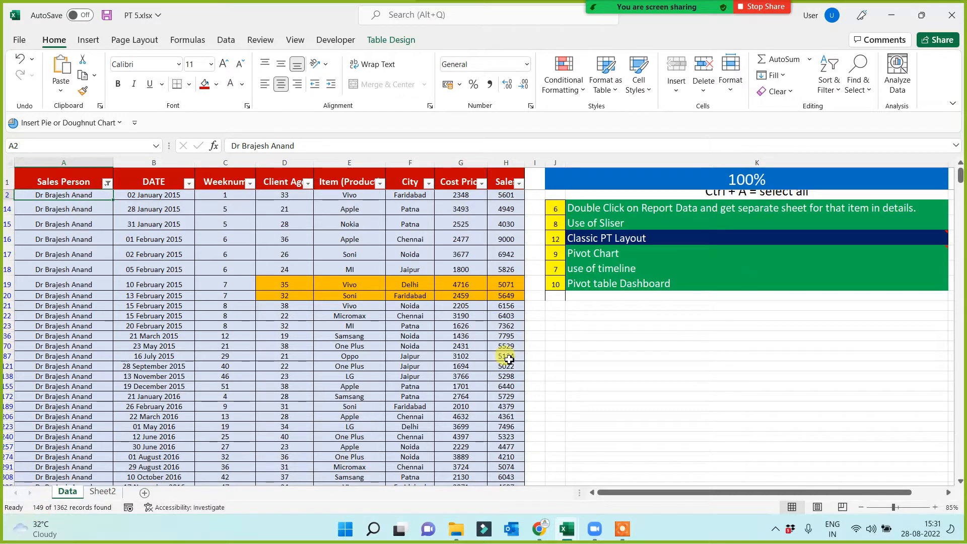
# Select all filtered Sales values from H2 down to read their sum, and compare it with the total on Sheet2.
pyautogui.click(511, 198)
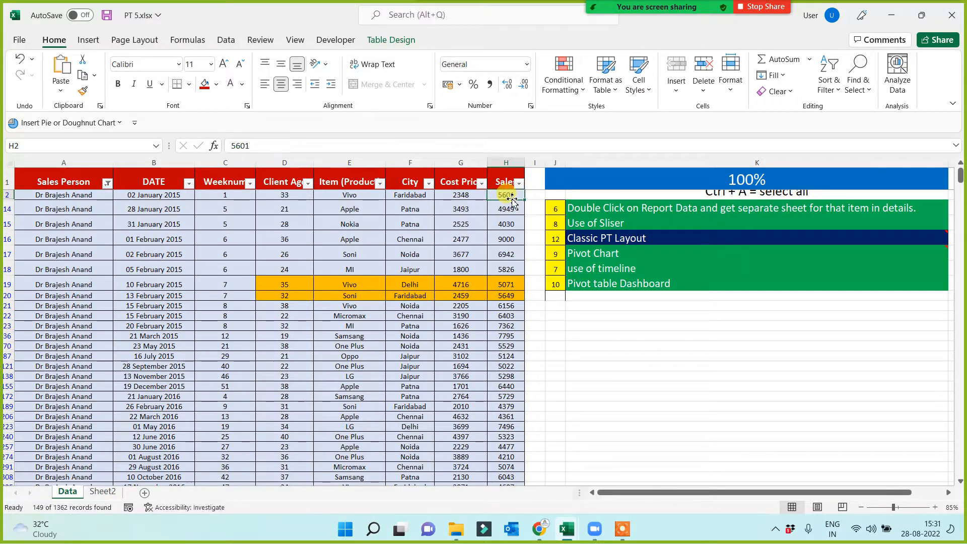
pyautogui.hotkey('ctrl', 'shift', 'Down')
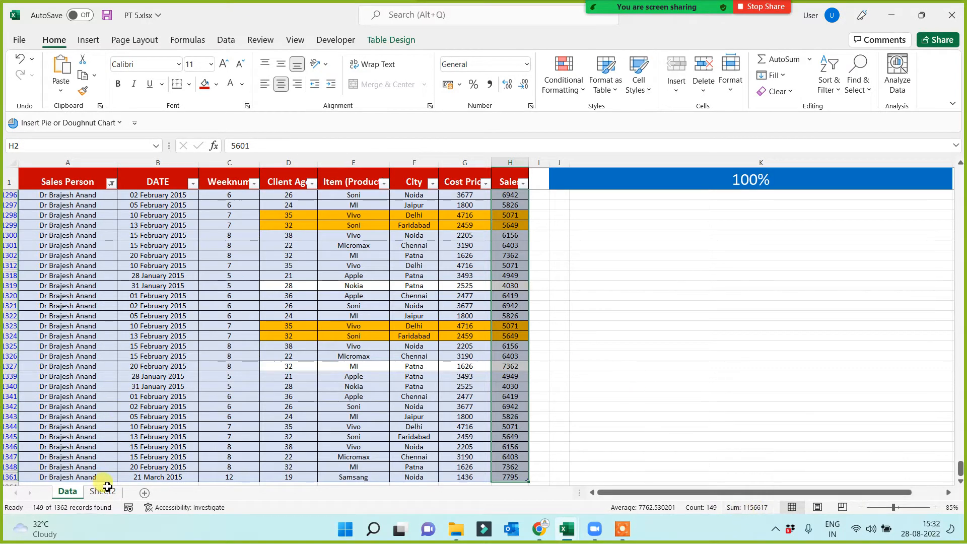
pyautogui.click(116, 491)
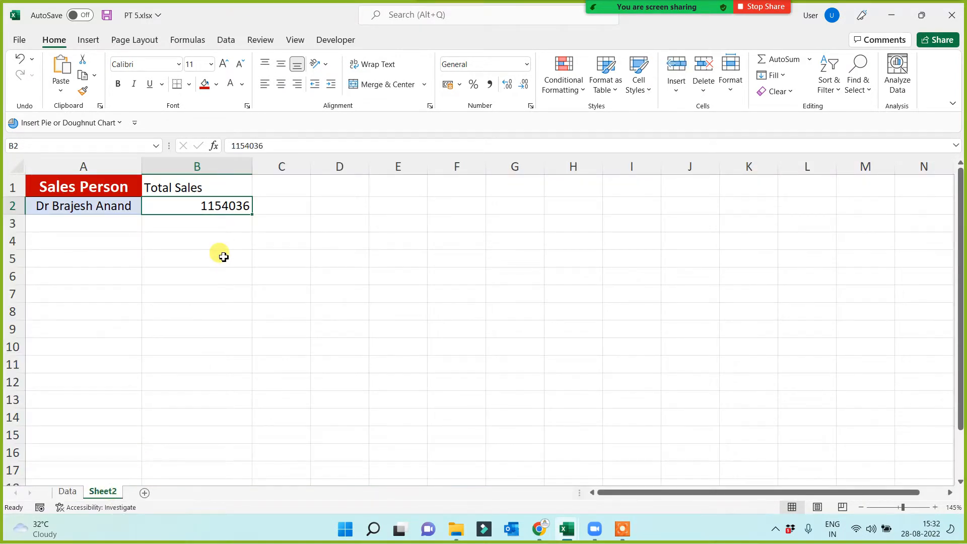
# Replace the first salesperson's Total Sales in cell B2 of Sheet2 with the copied sum 1156617.
pyautogui.write('1156617')
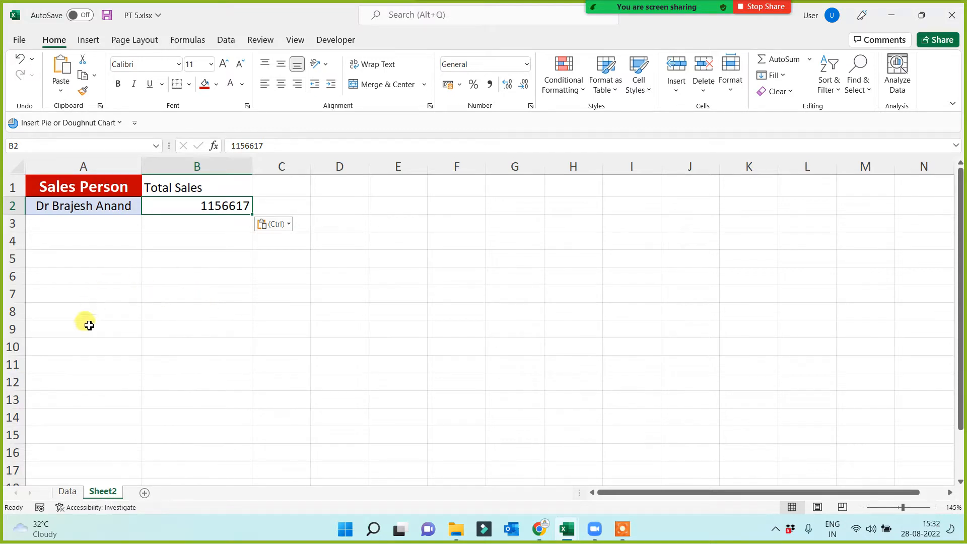
# Look over the manual report area A1:B14 on Sheet2, including the empty Sales Person and Total Sales rows.
pyautogui.moveTo(88, 225); pyautogui.dragTo(89, 438)
pyautogui.click(82, 225)
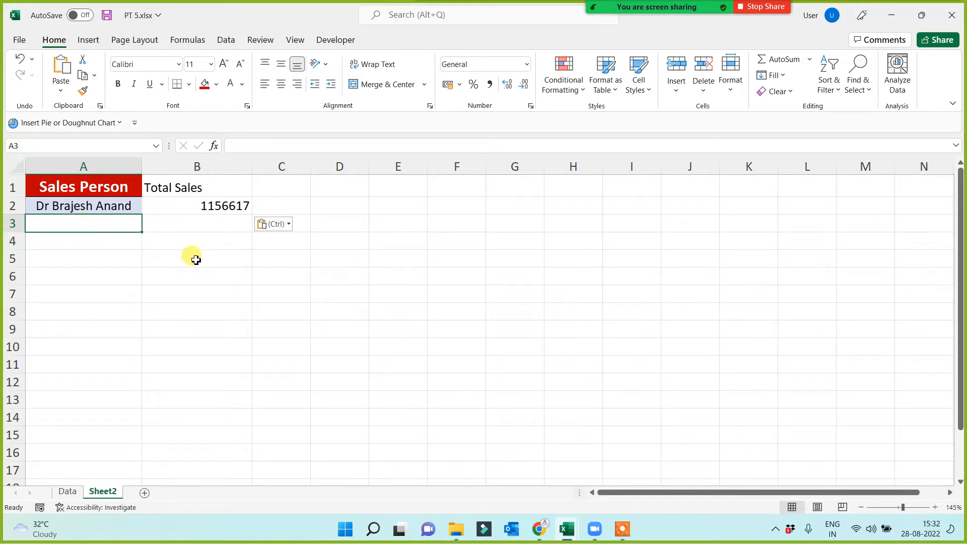
pyautogui.click(205, 226)
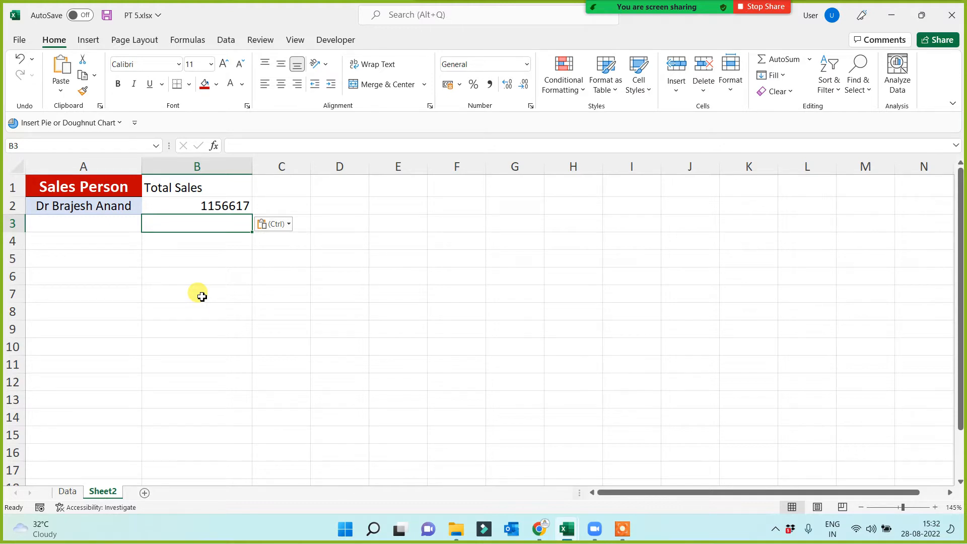
pyautogui.moveTo(92, 185); pyautogui.dragTo(508, 386)
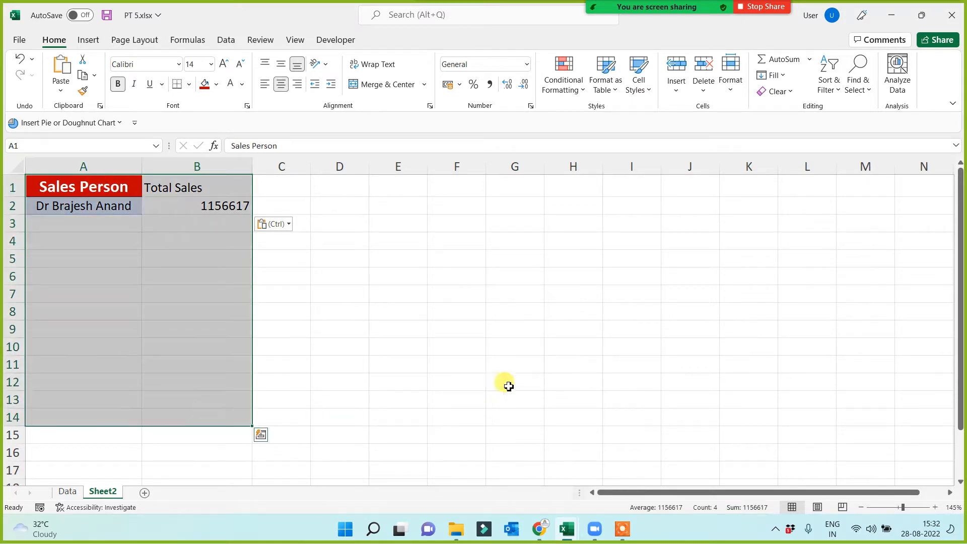
pyautogui.click(549, 353)
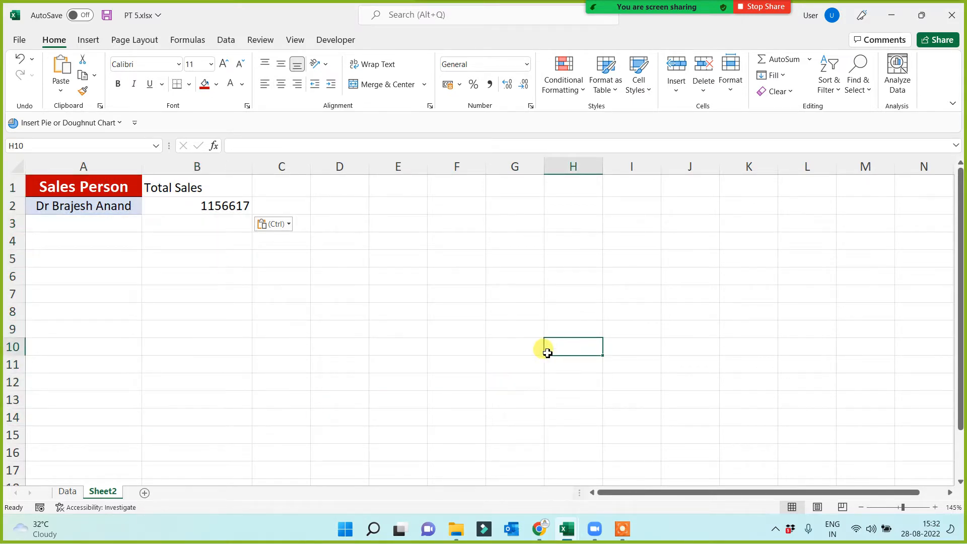
# Remove the filter from the sales table on the Data sheet so the records of all salespeople are listed.
pyautogui.click(67, 491)
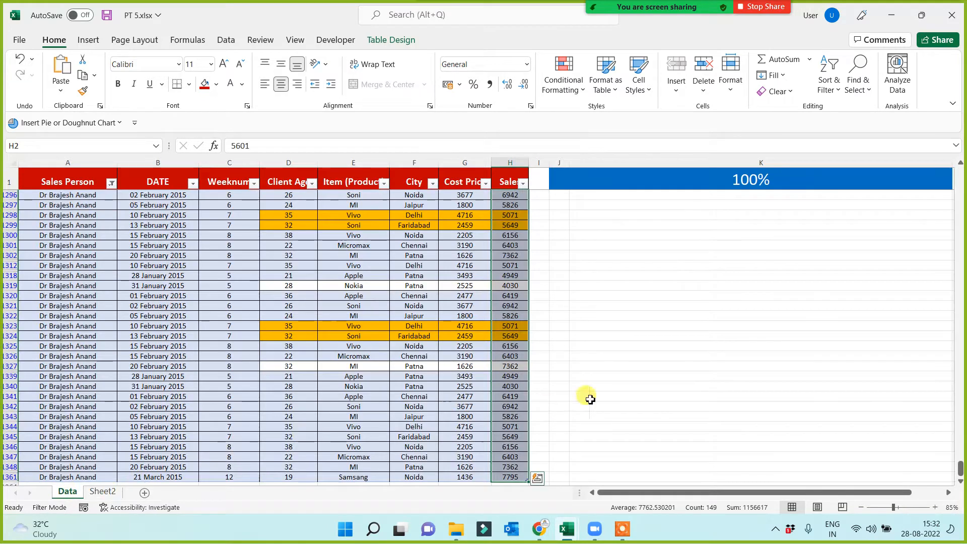
pyautogui.click(665, 365)
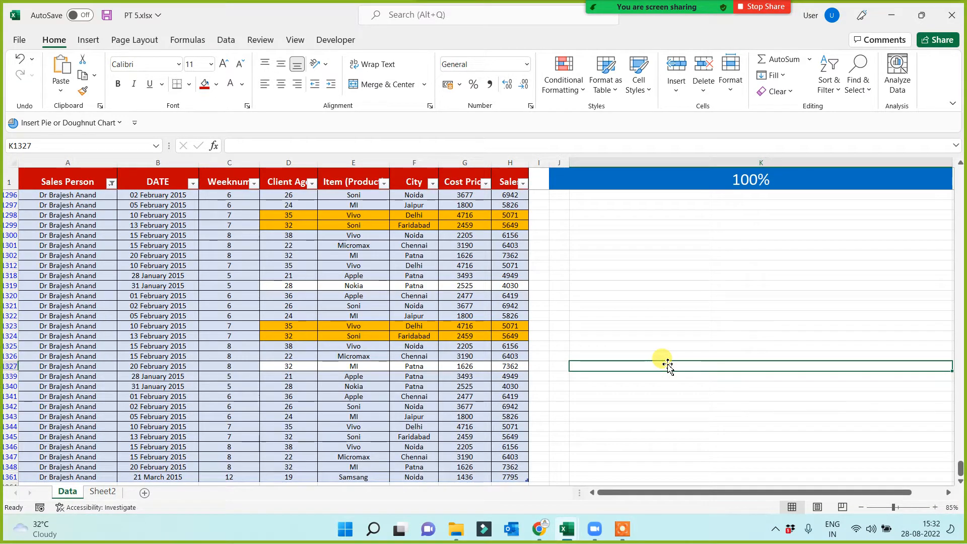
pyautogui.click(81, 346)
pyautogui.scroll(6, 201, 352)
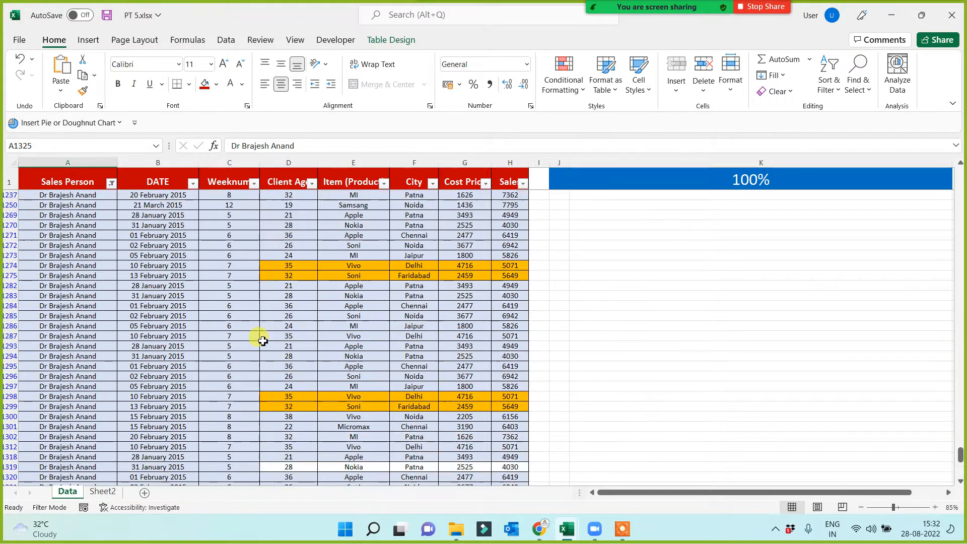
pyautogui.click(373, 318)
pyautogui.hotkey('ctrl', 'Up')
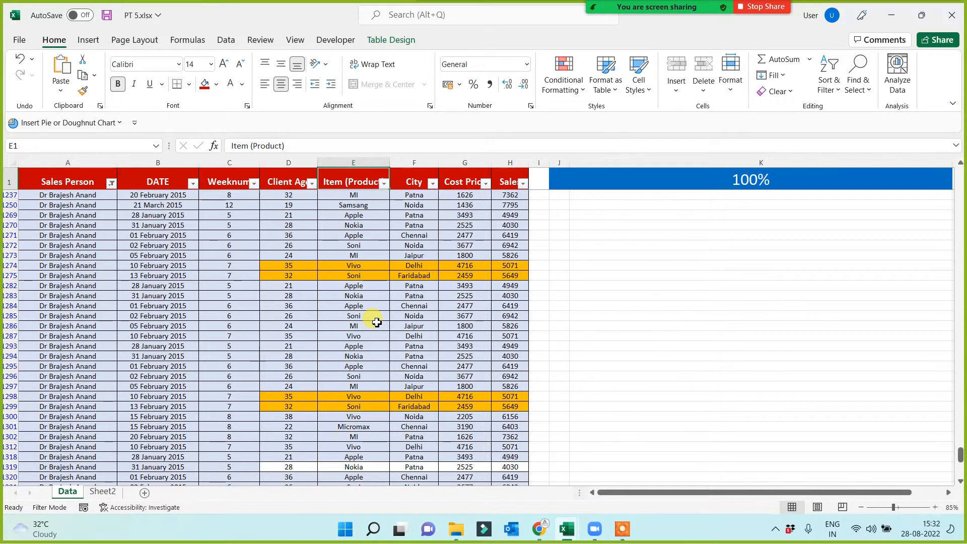
pyautogui.press('Down')
pyautogui.press('Down')
pyautogui.press('Down')
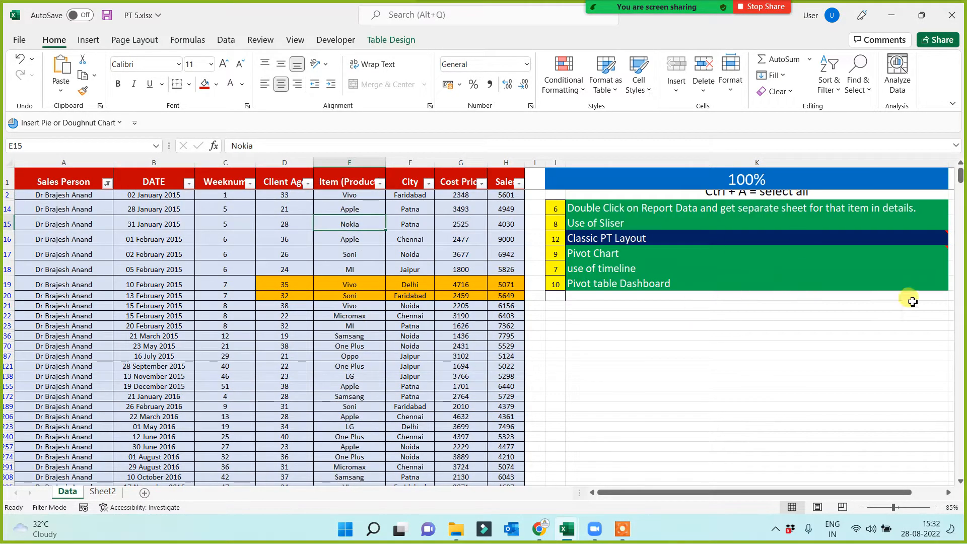
pyautogui.hotkey('ctrl', 'shift', 'l')
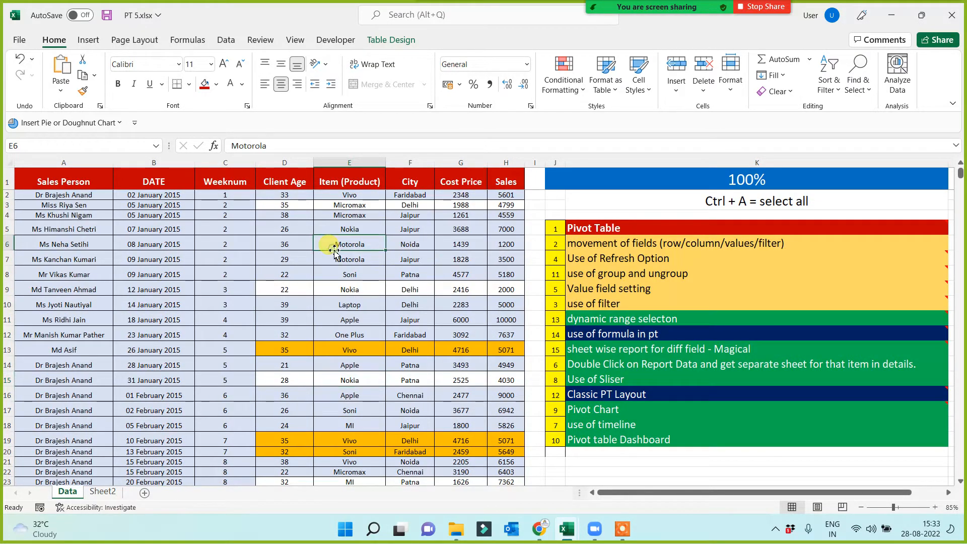
# Select the entire sales table on the Data sheet and insert a PivotTable from Table1 on a new worksheet.
pyautogui.click(189, 263)
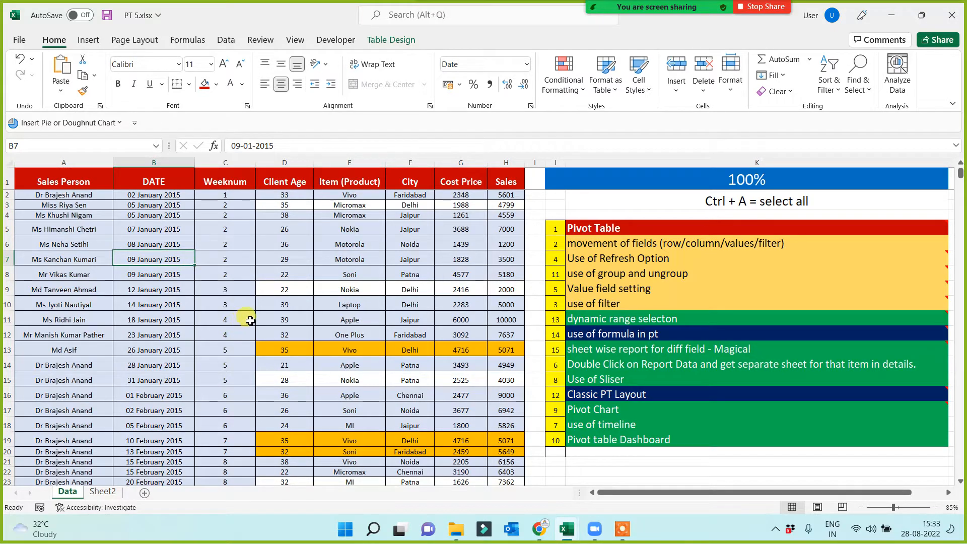
pyautogui.hotkey('ctrl', 'a')
pyautogui.hotkey('ctrl', 'a')
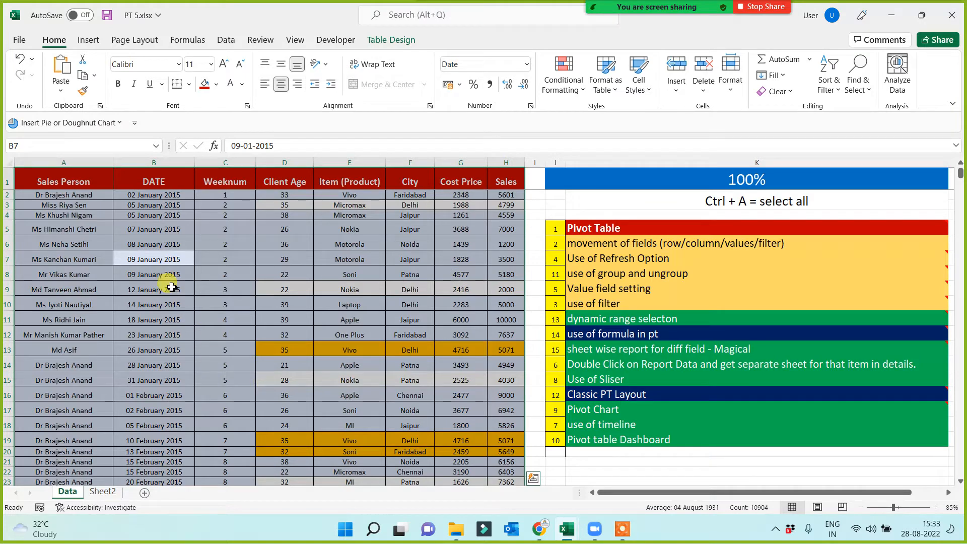
pyautogui.click(88, 41)
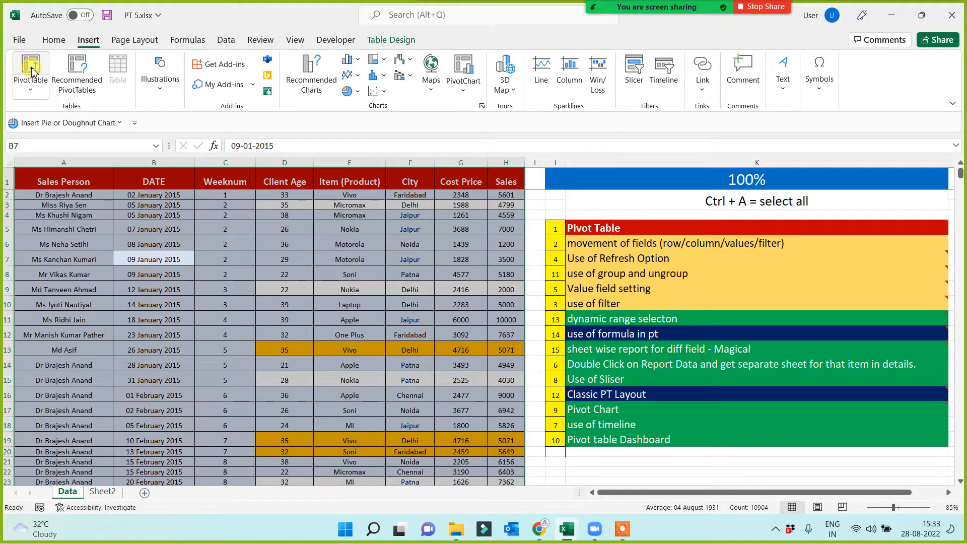
pyautogui.click(31, 71)
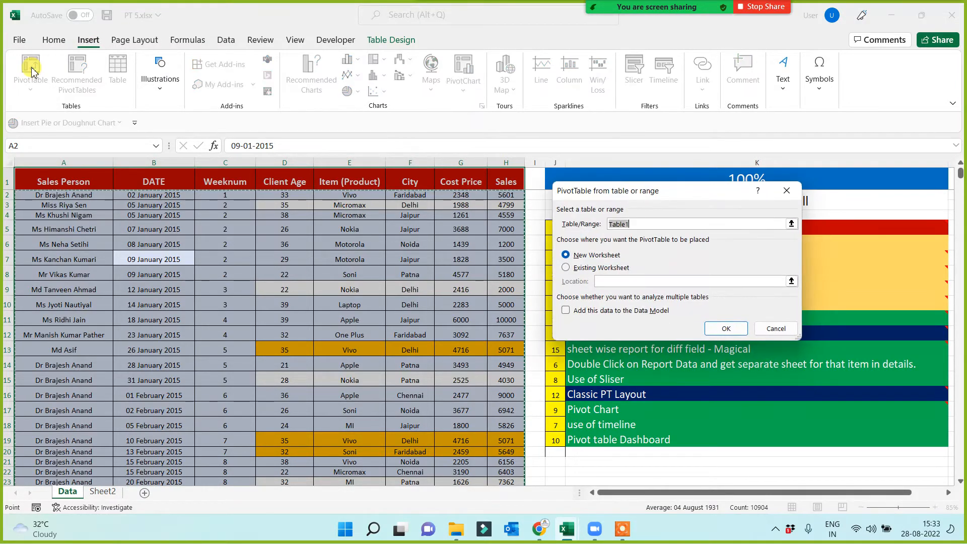
pyautogui.click(728, 330)
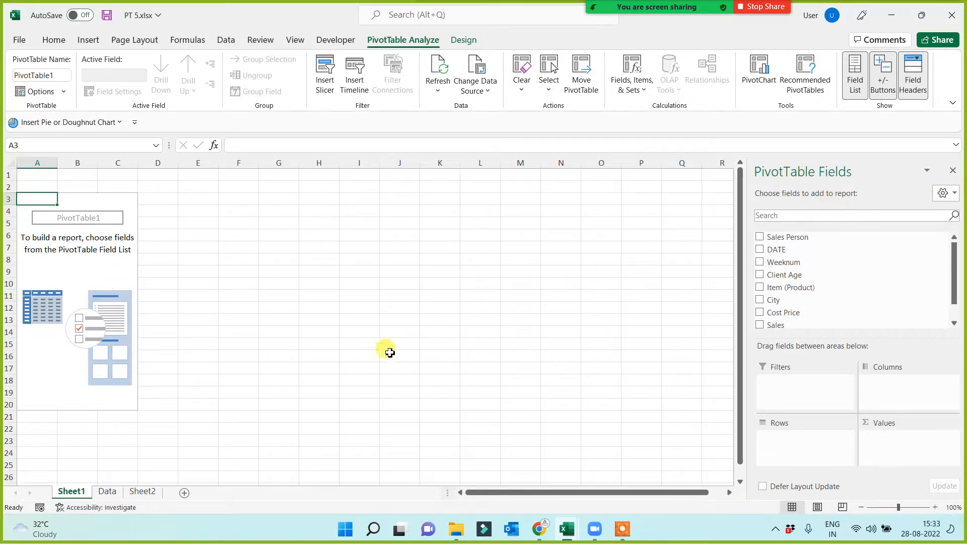
# Build the pivot report with Sales Person in Rows and the sum of Sales in Values.
pyautogui.click(79, 281)
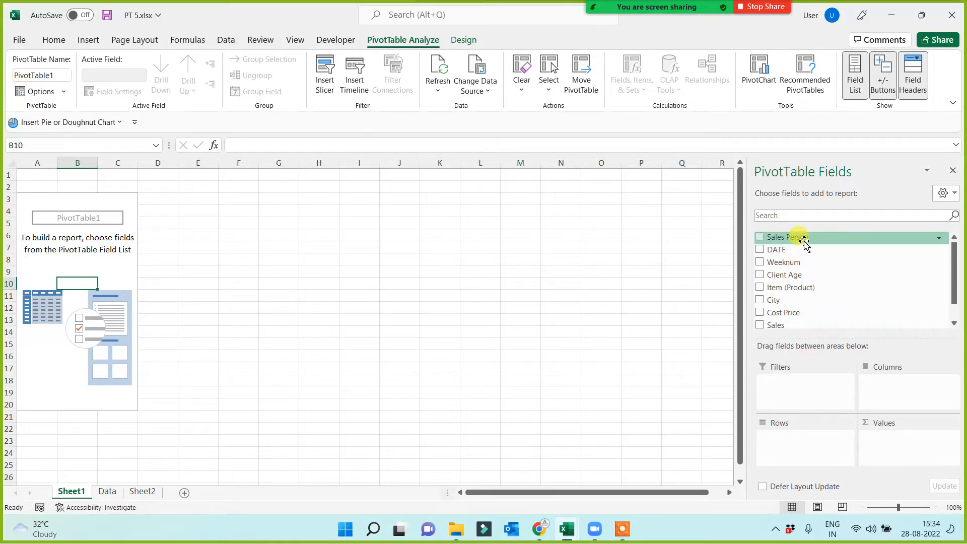
pyautogui.moveTo(802, 237); pyautogui.dragTo(794, 442)
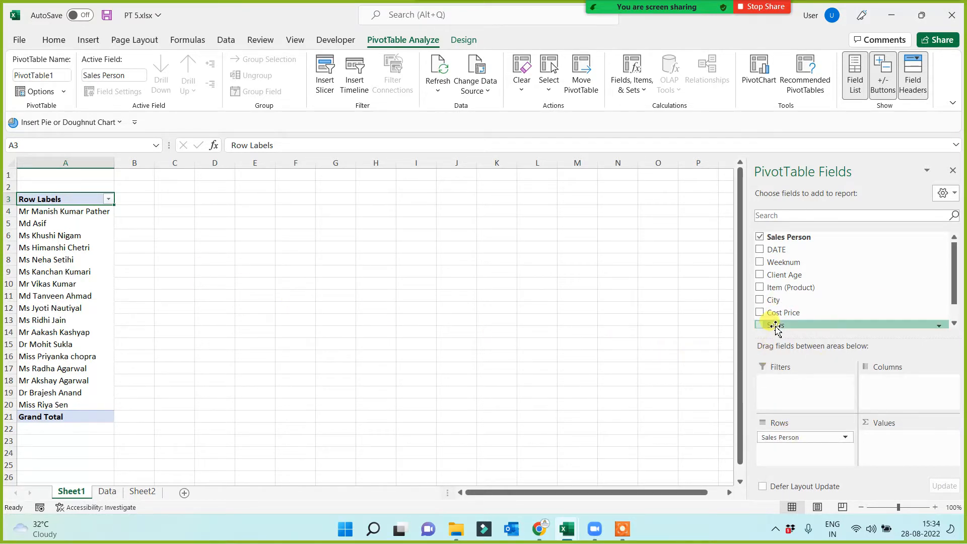
pyautogui.moveTo(773, 325); pyautogui.dragTo(876, 436)
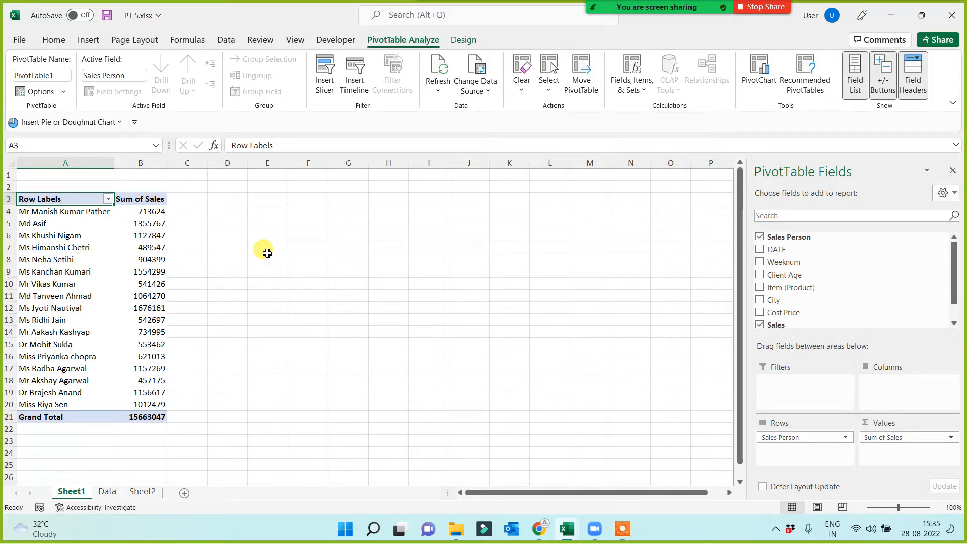
# Insert a second PivotTable from Table1 on the Data sheet, placing it on a new worksheet.
pyautogui.click(107, 491)
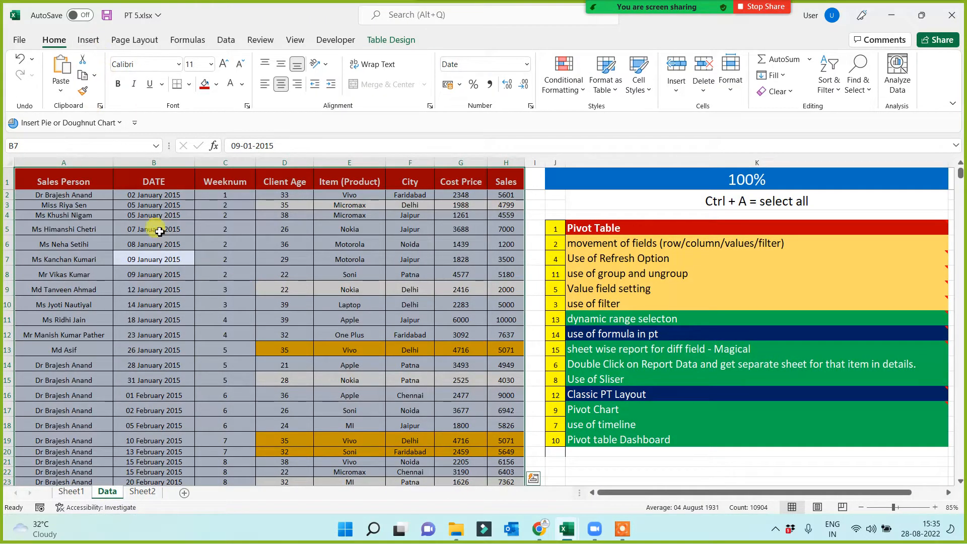
pyautogui.click(88, 40)
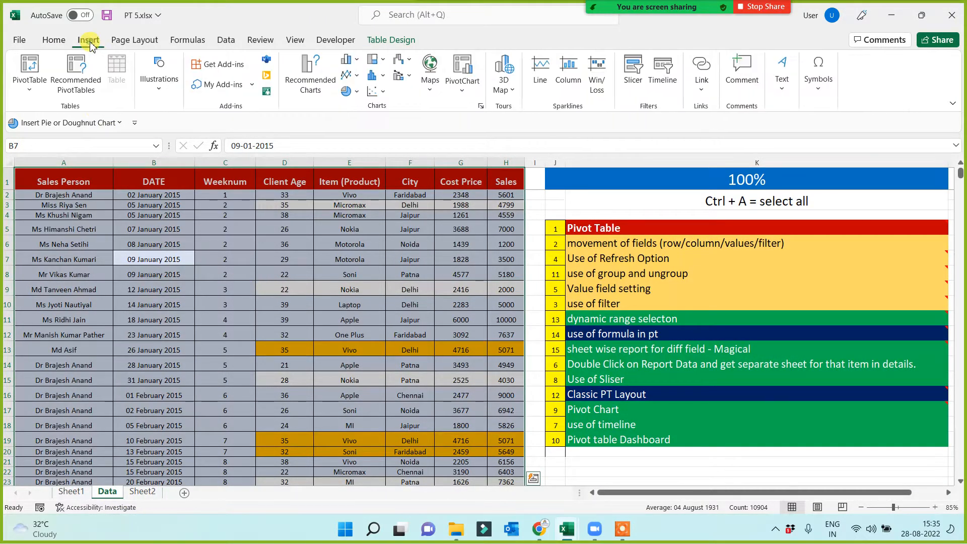
pyautogui.click(31, 67)
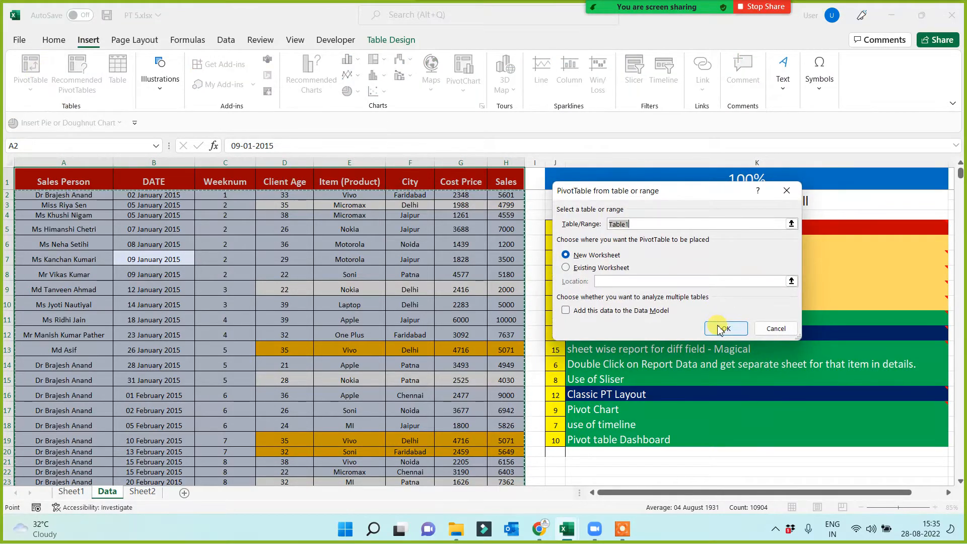
pyautogui.click(723, 328)
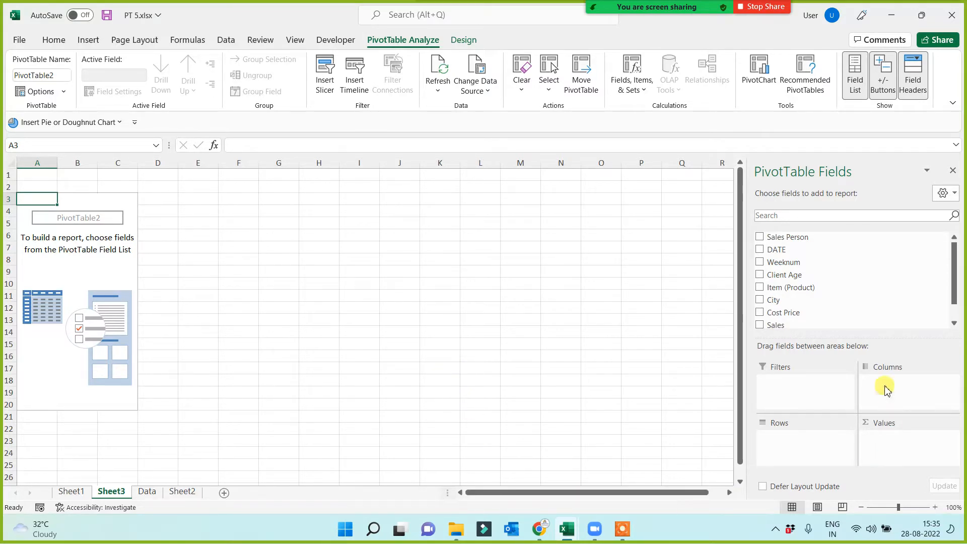
# Build the second pivot report with City in Rows and the sum of Sales in Values.
pyautogui.moveTo(787, 307); pyautogui.dragTo(785, 446)
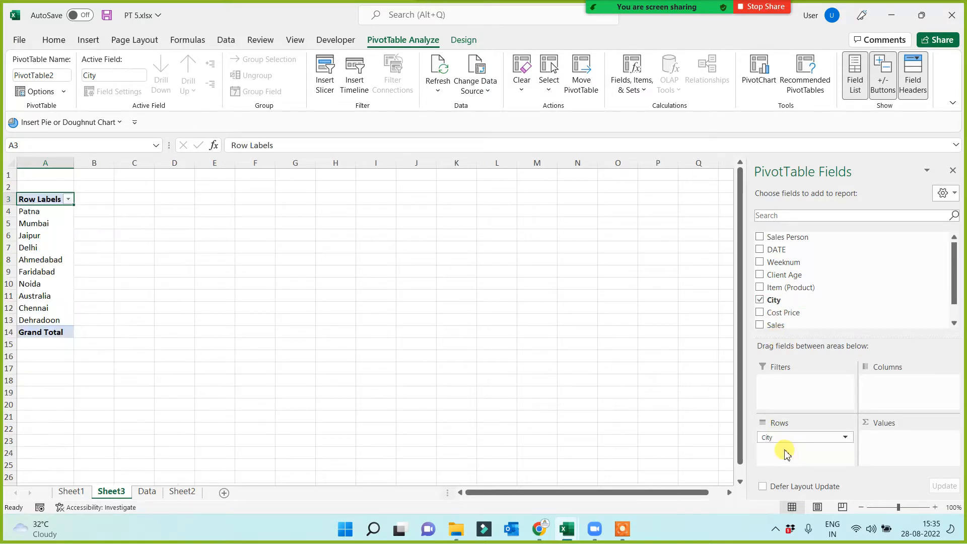
pyautogui.moveTo(775, 325); pyautogui.dragTo(894, 452)
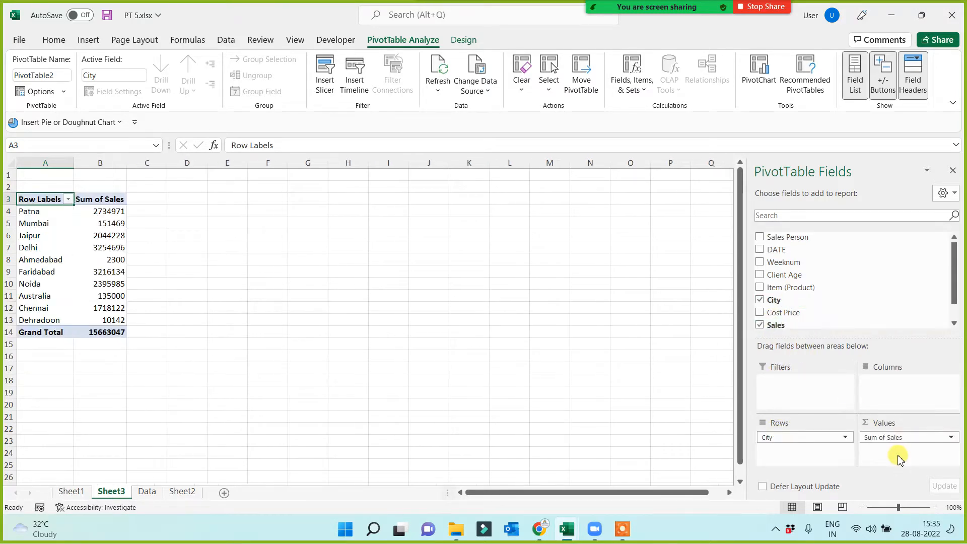
pyautogui.keyDown('ctrl'); pyautogui.scroll(3, 220, 376); pyautogui.keyUp('ctrl')
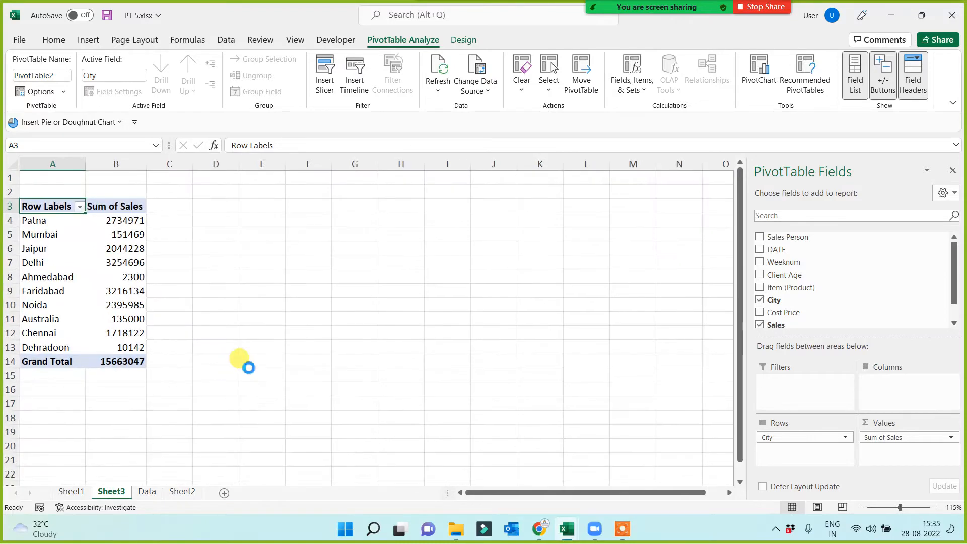
pyautogui.scroll(1, 250, 363)
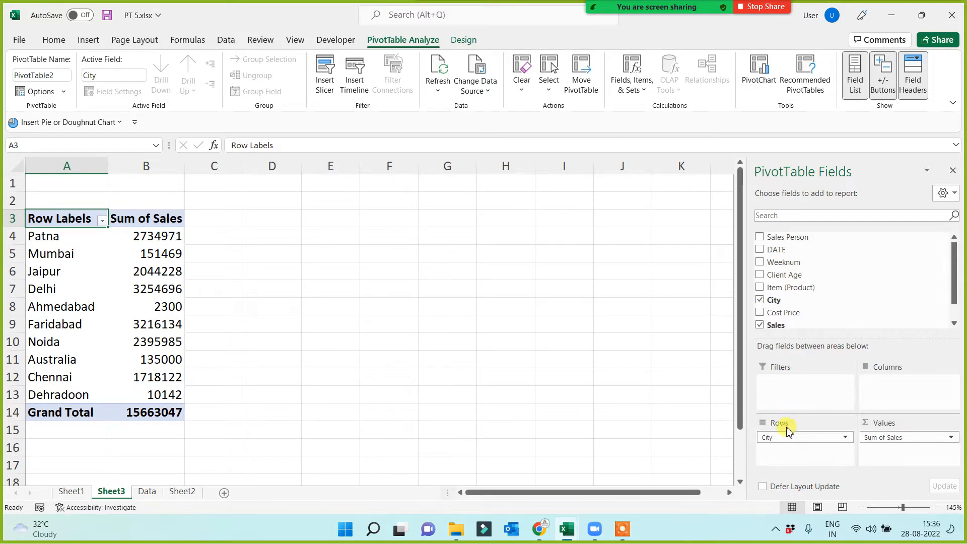
# Try the City field in Columns instead of Rows and return it to Rows, comparing the two layouts twice.
pyautogui.moveTo(781, 436); pyautogui.dragTo(881, 385)
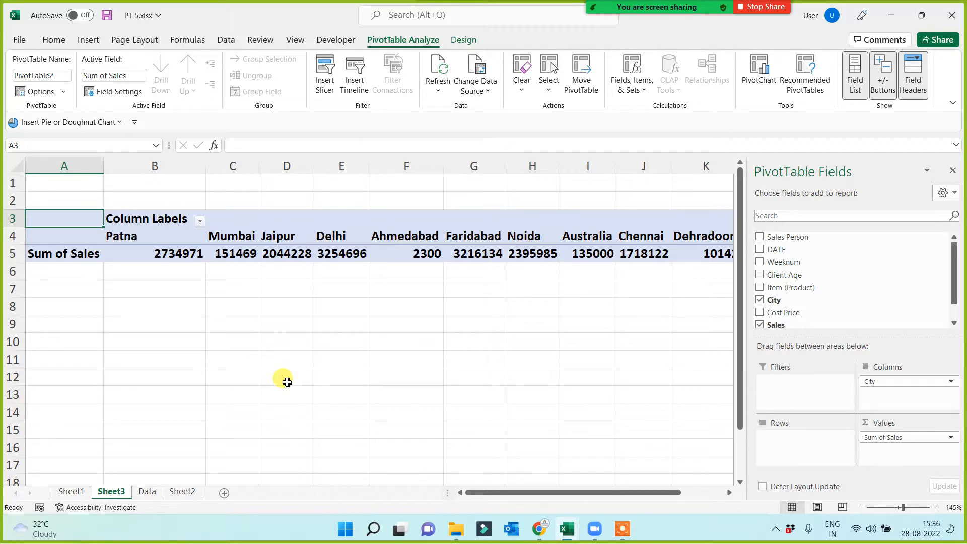
pyautogui.moveTo(879, 381); pyautogui.dragTo(802, 447)
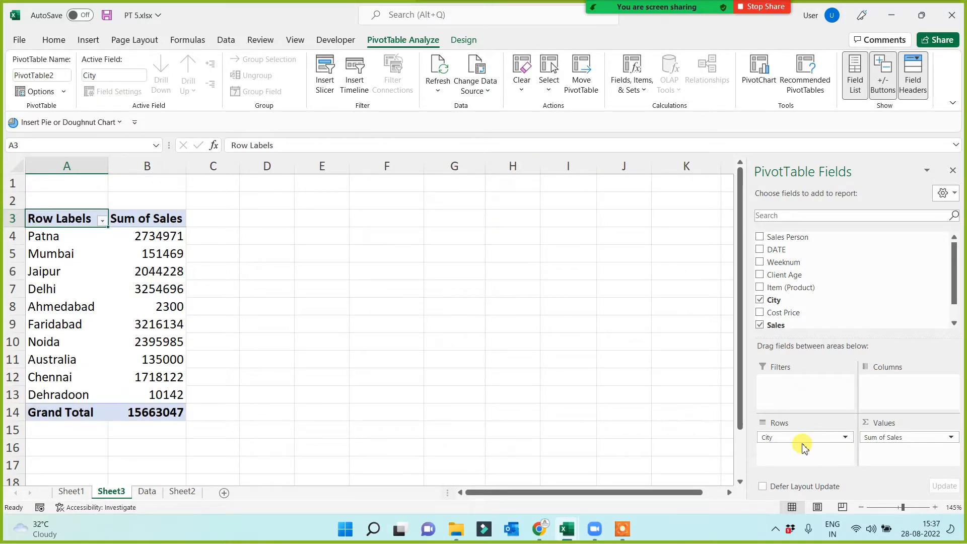
pyautogui.moveTo(803, 448); pyautogui.dragTo(893, 390)
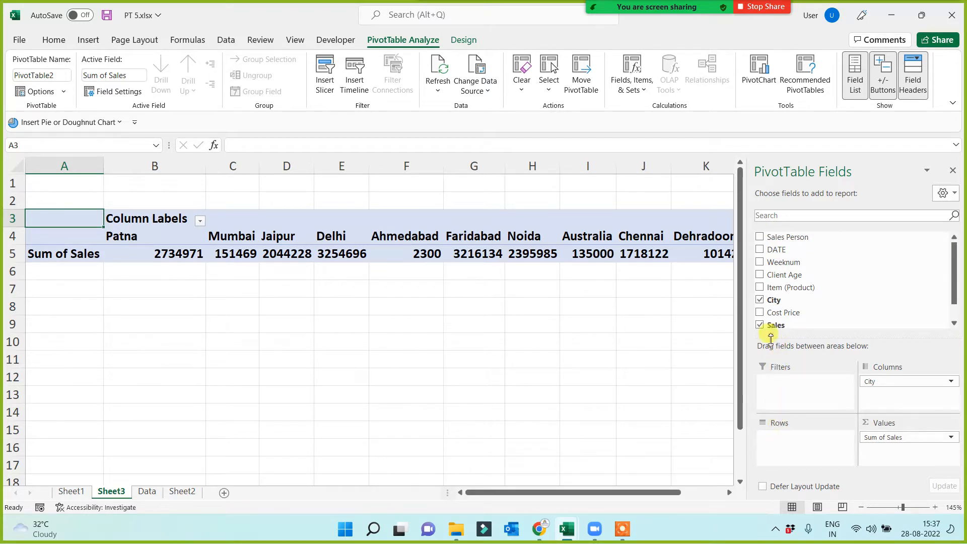
pyautogui.moveTo(882, 380); pyautogui.dragTo(805, 444)
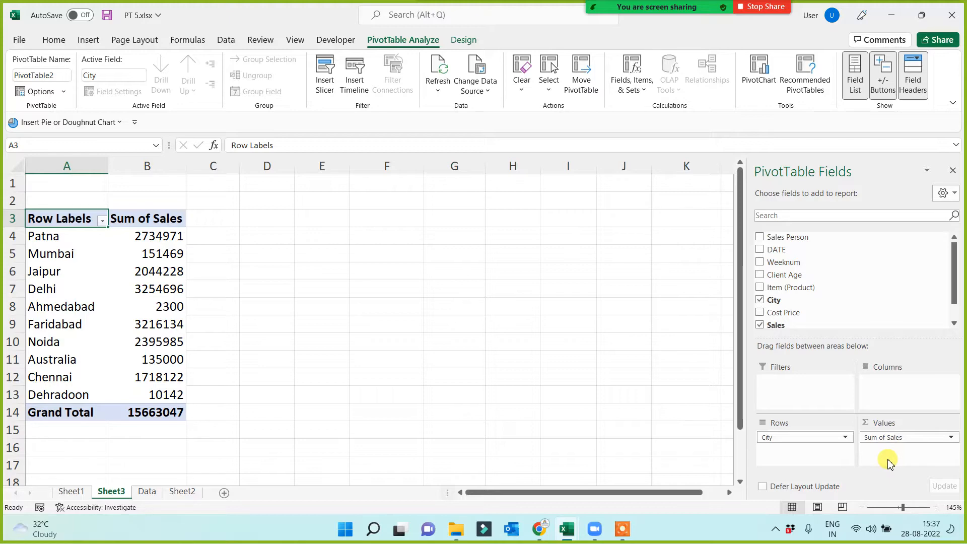
# Check the options of the Sum of Sales field and examine Faridabad's row in the city report.
pyautogui.click(881, 437)
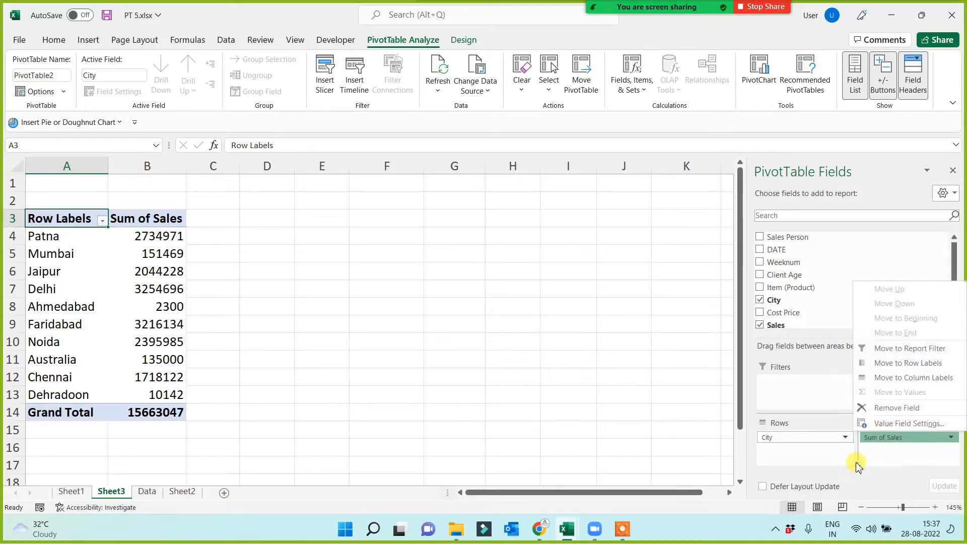
pyautogui.click(431, 388)
pyautogui.moveTo(46, 324); pyautogui.dragTo(167, 325)
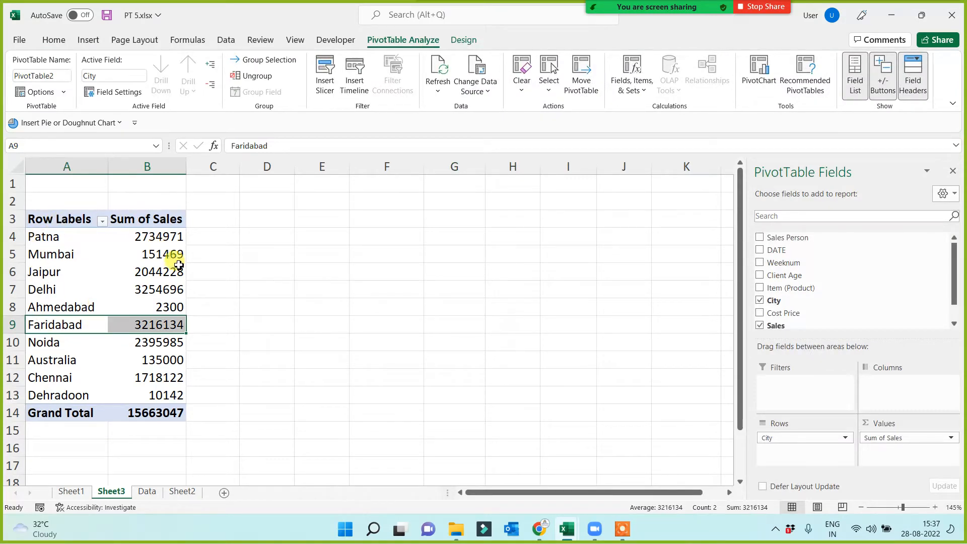
# Insert a third PivotTable from Table1 on the Data sheet, placing it on a new worksheet.
pyautogui.click(148, 492)
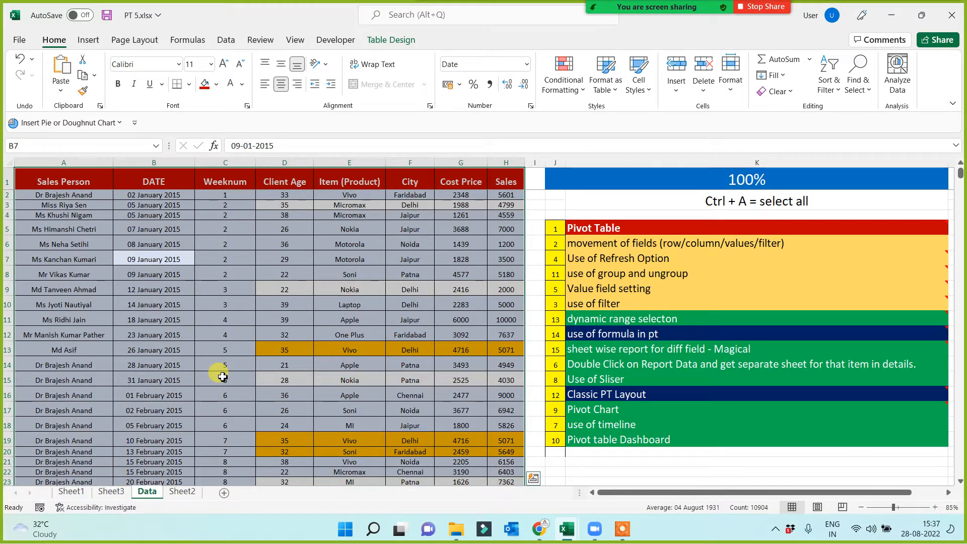
pyautogui.click(87, 39)
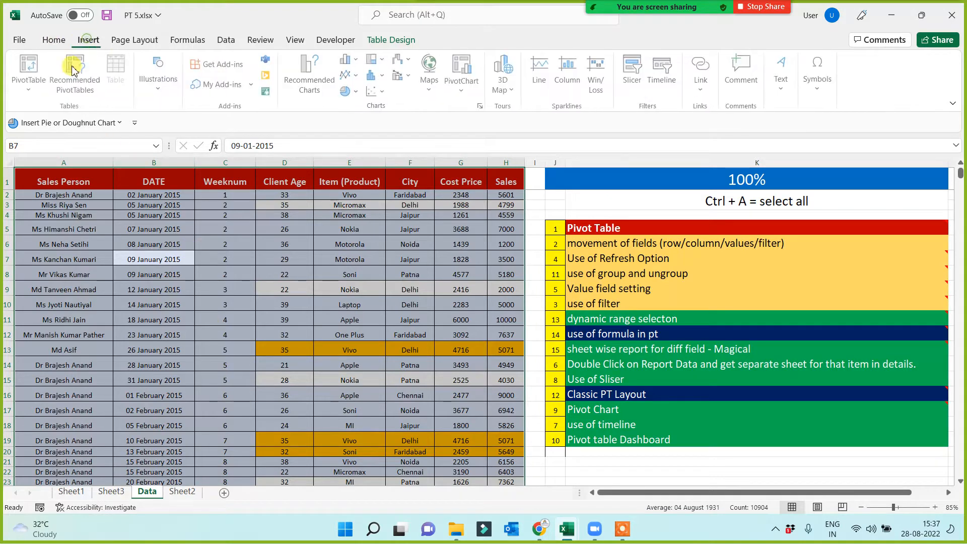
pyautogui.click(31, 71)
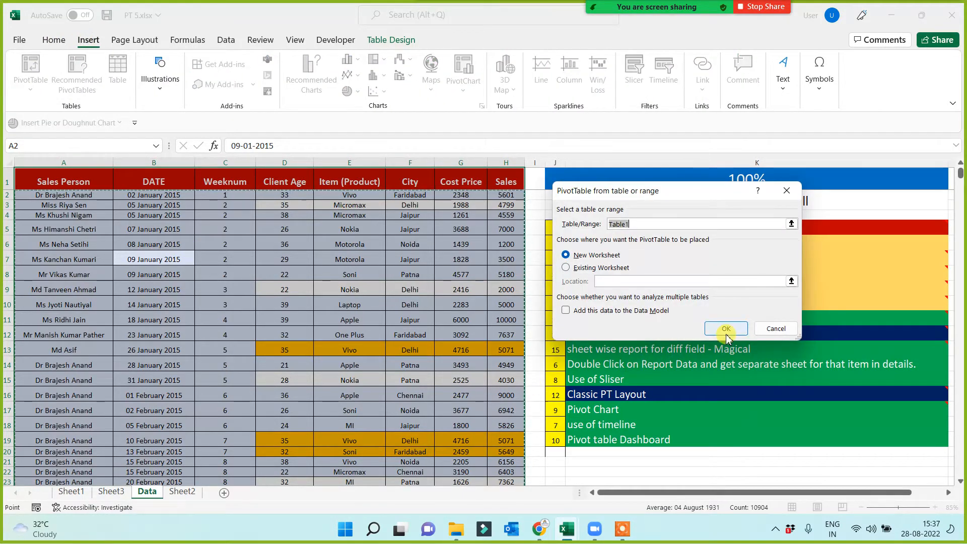
pyautogui.click(726, 329)
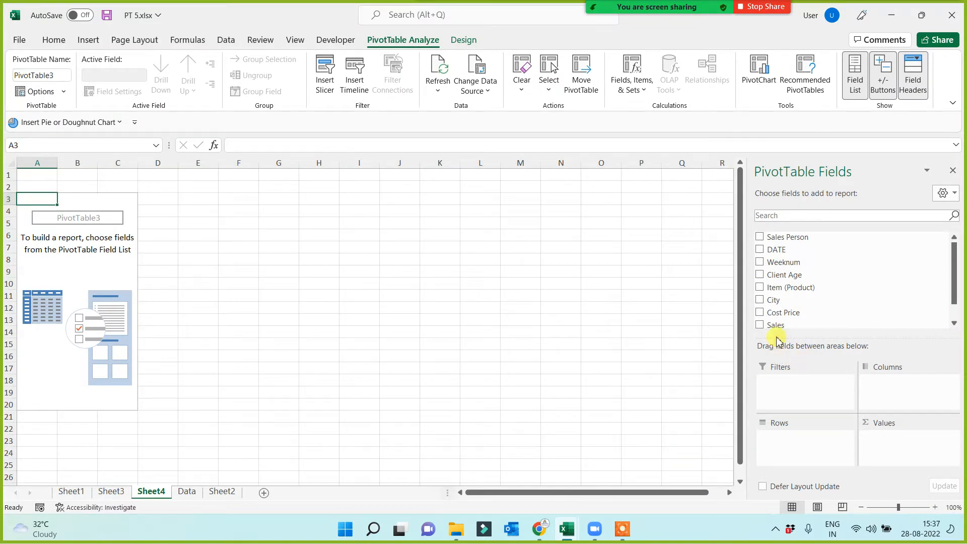
# Build the third pivot report with City in Rows and the count of City in Values.
pyautogui.moveTo(773, 299); pyautogui.dragTo(779, 447)
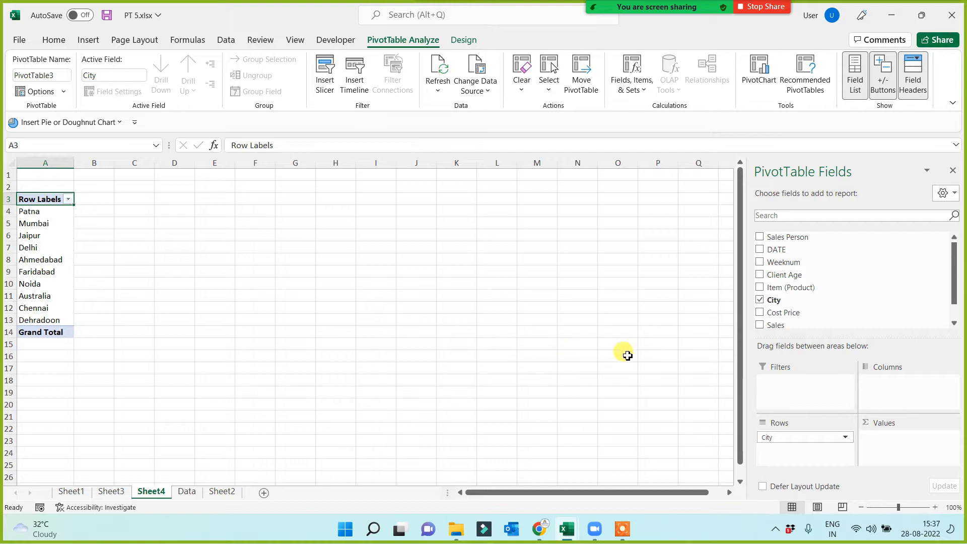
pyautogui.moveTo(790, 300); pyautogui.dragTo(886, 442)
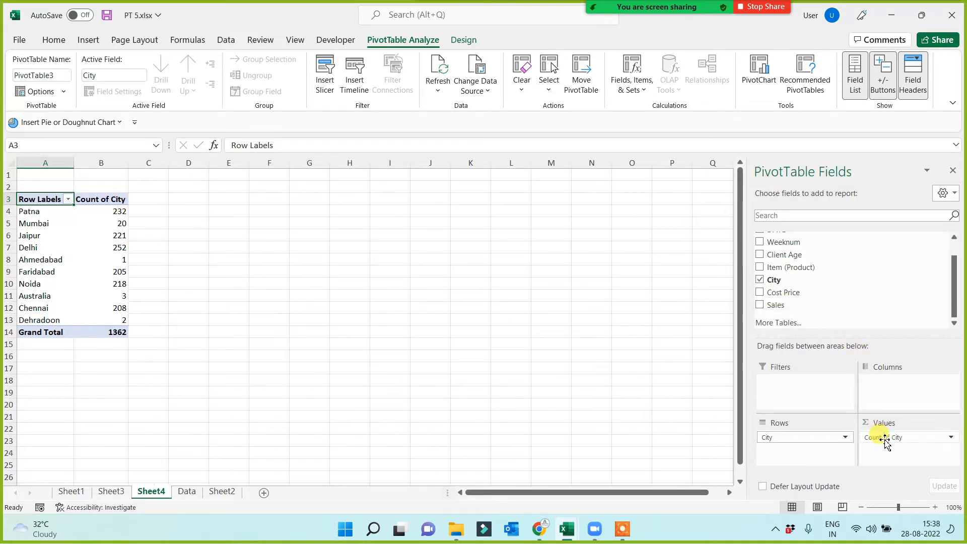
pyautogui.scroll(2, 334, 378)
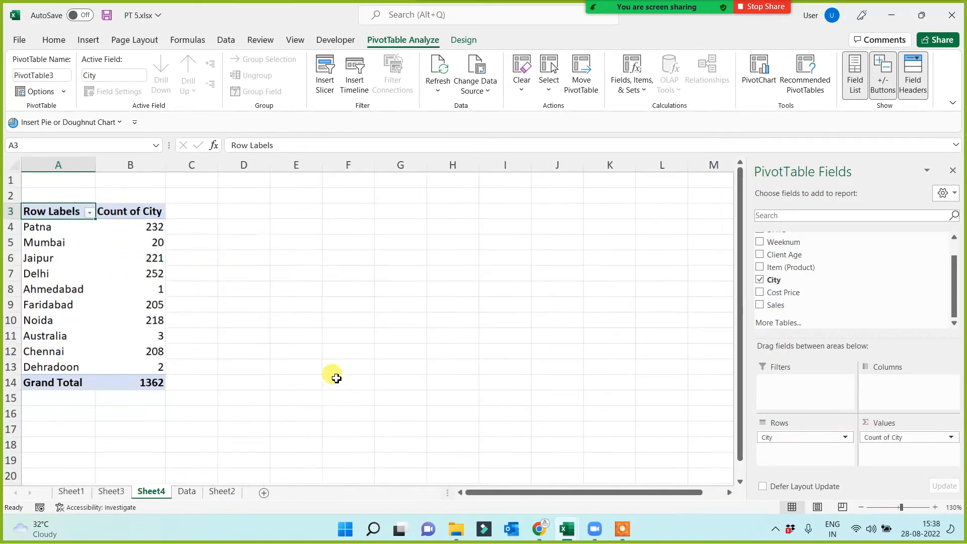
pyautogui.scroll(1, 336, 378)
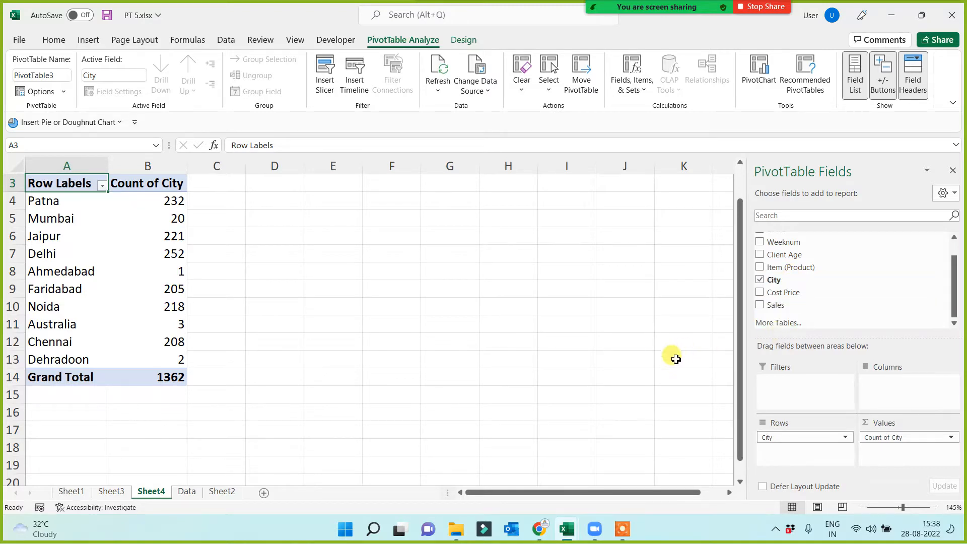
pyautogui.click(622, 528)
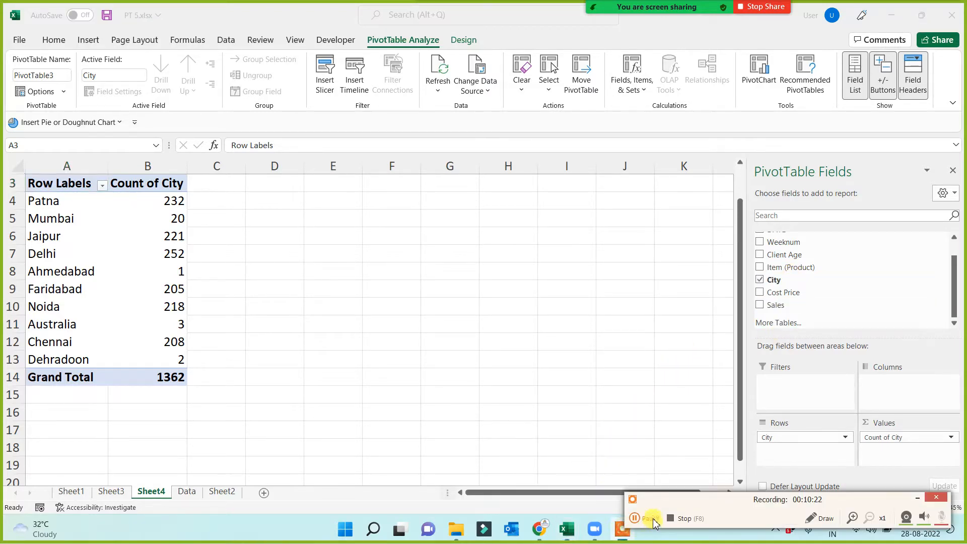
pyautogui.click(917, 498)
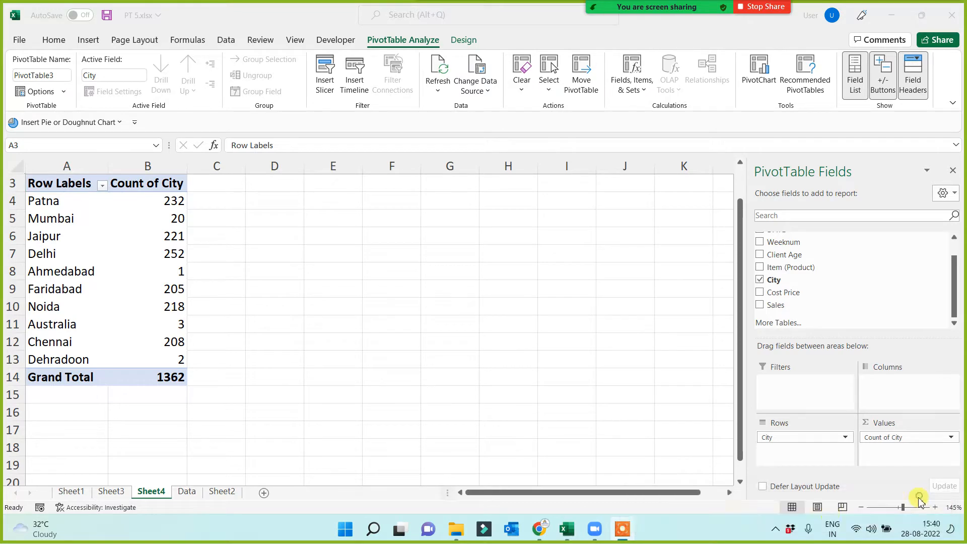
pyautogui.click(526, 377)
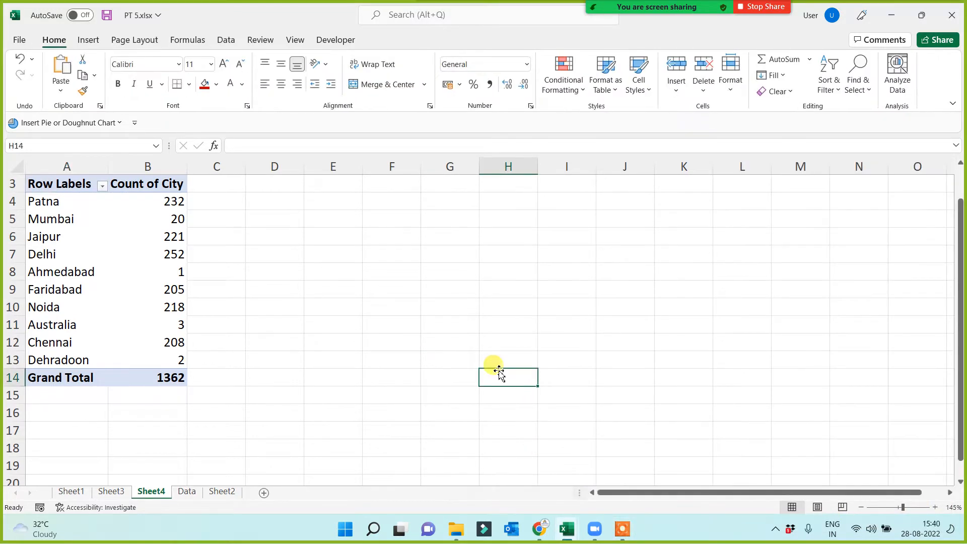
# Examine the city labels in the Count of City report and look through the pivot report sheets.
pyautogui.click(95, 289)
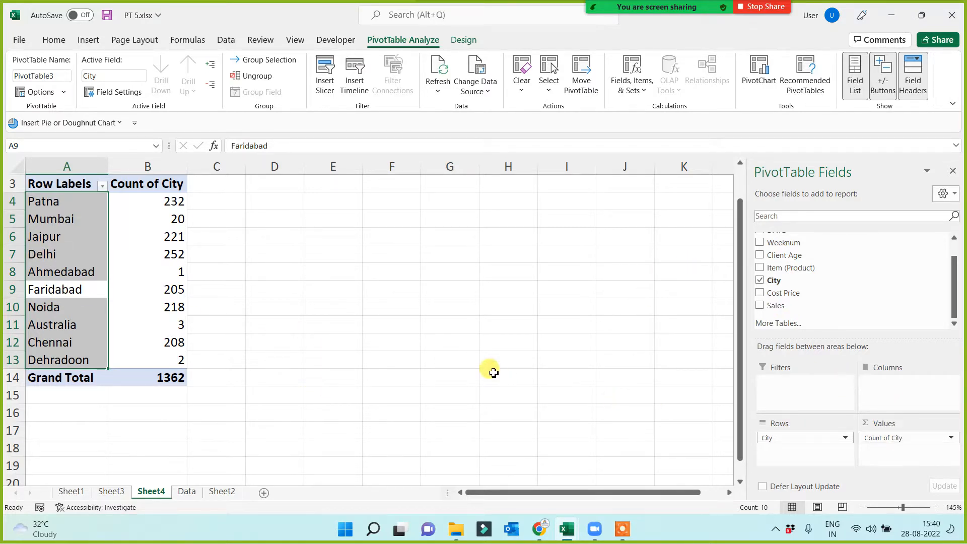
pyautogui.scroll(1, 313, 343)
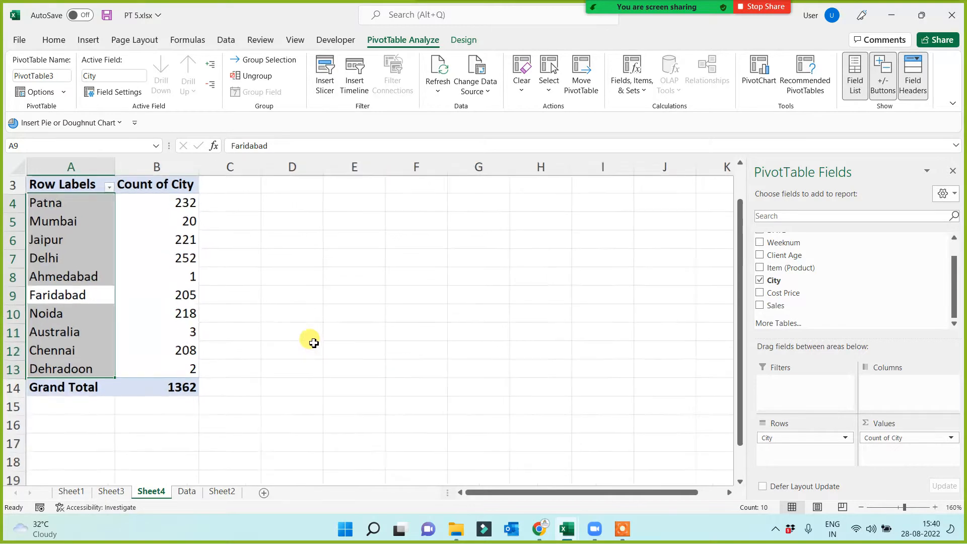
pyautogui.click(312, 339)
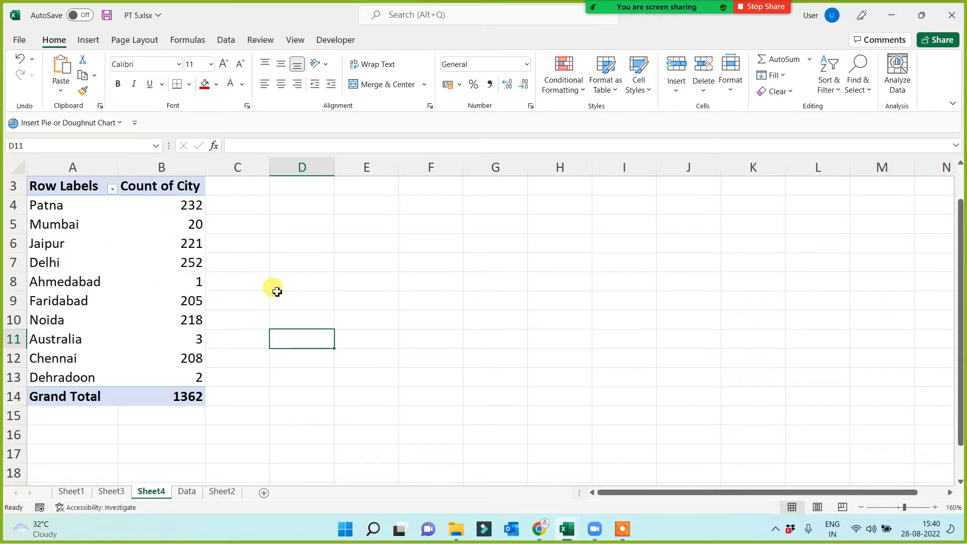
pyautogui.click(75, 494)
pyautogui.click(113, 492)
pyautogui.click(151, 492)
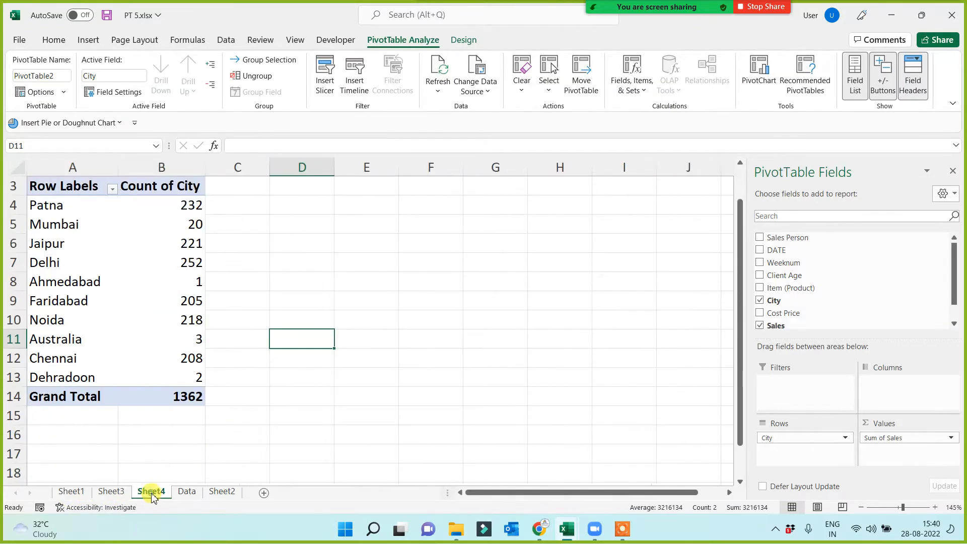
# On the Data sheet, mark the topic "movement of fields (row/column/values/filter)" with a red fill and white text.
pyautogui.click(187, 492)
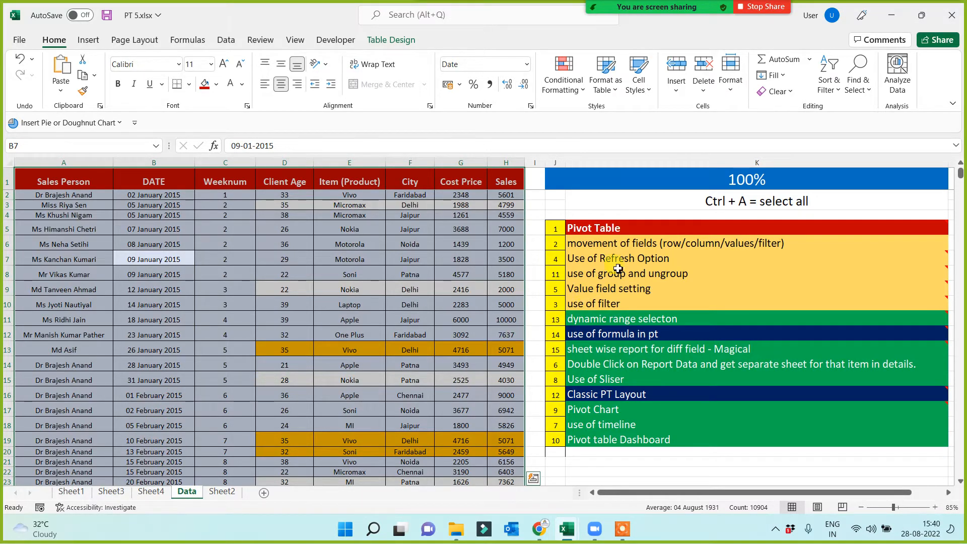
pyautogui.click(609, 228)
pyautogui.moveTo(579, 263)
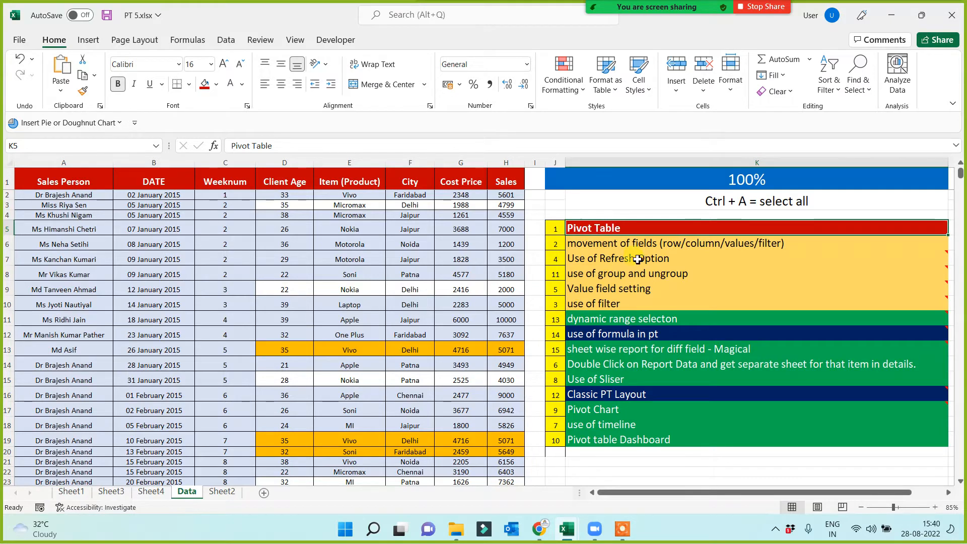
pyautogui.click(622, 243)
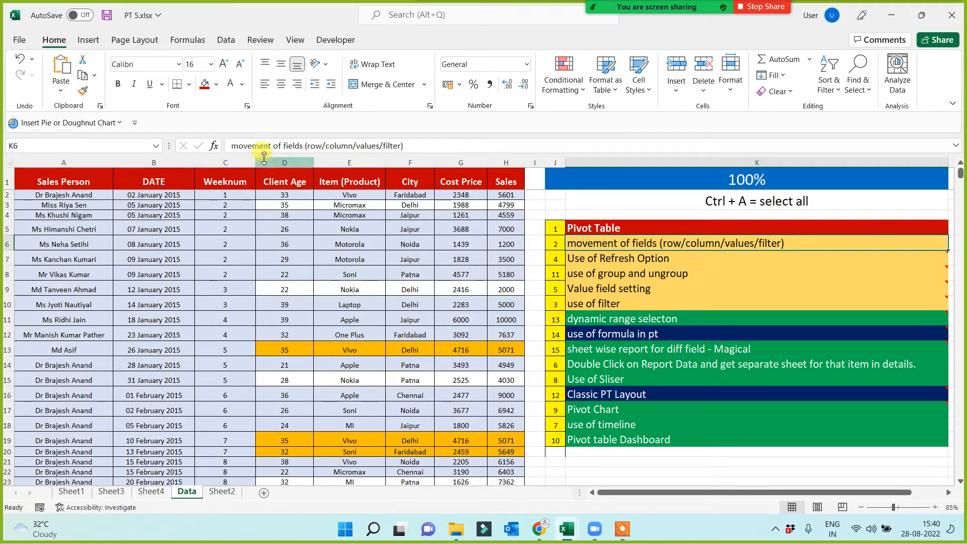
pyautogui.click(203, 83)
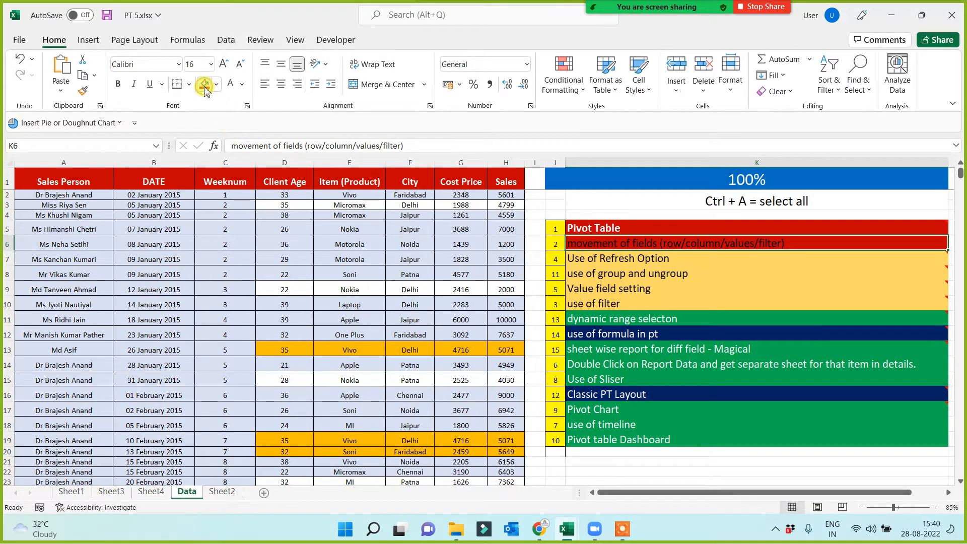
pyautogui.click(230, 83)
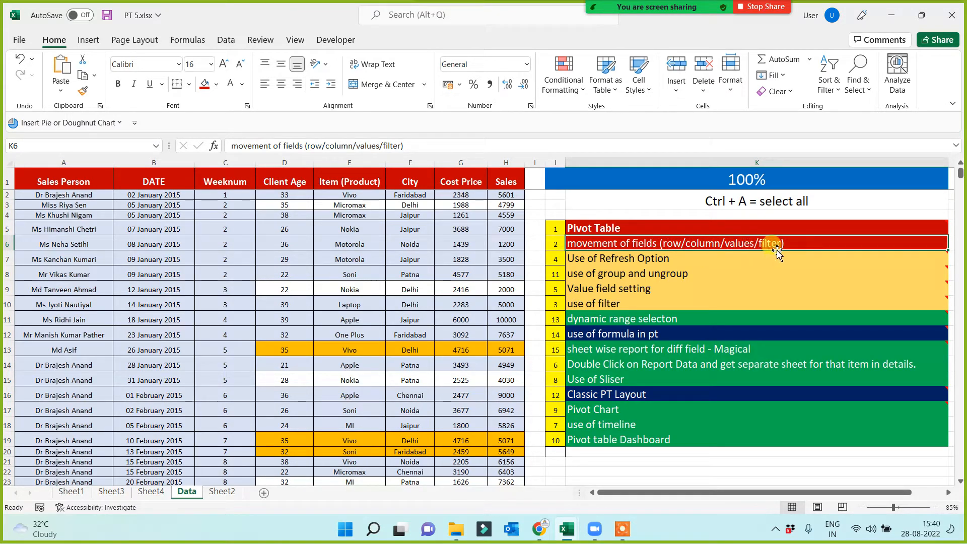
# Mark the "use of filter" topic in the list with a red fill and white text.
pyautogui.click(608, 306)
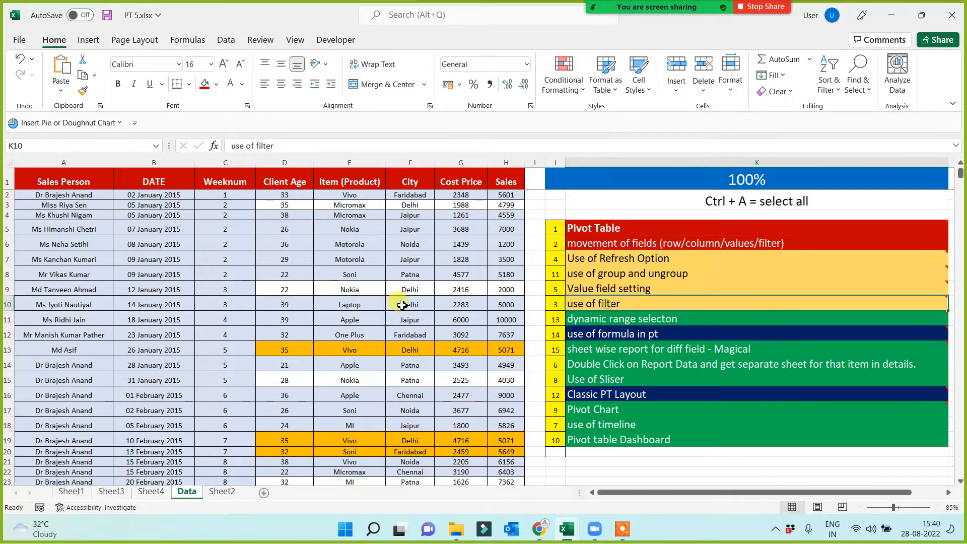
pyautogui.click(204, 83)
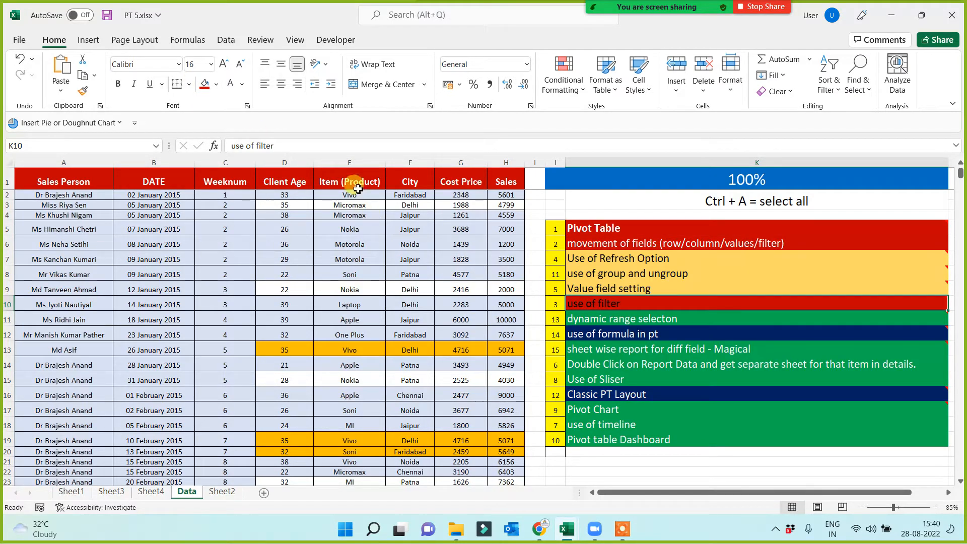
pyautogui.click(230, 85)
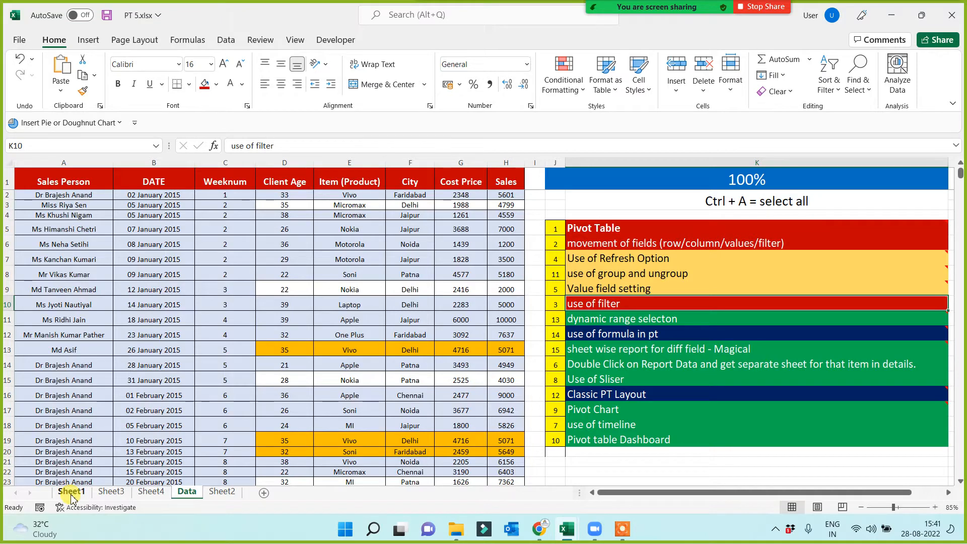
# Add the Sales Person field as a report filter to the Sum of Sales by city PivotTable on Sheet3.
pyautogui.click(146, 491)
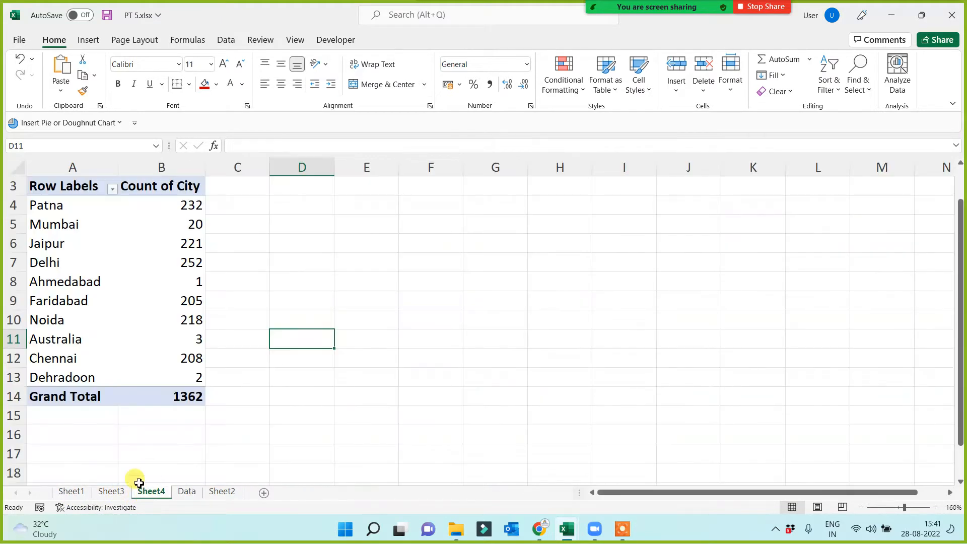
pyautogui.click(111, 491)
pyautogui.click(261, 410)
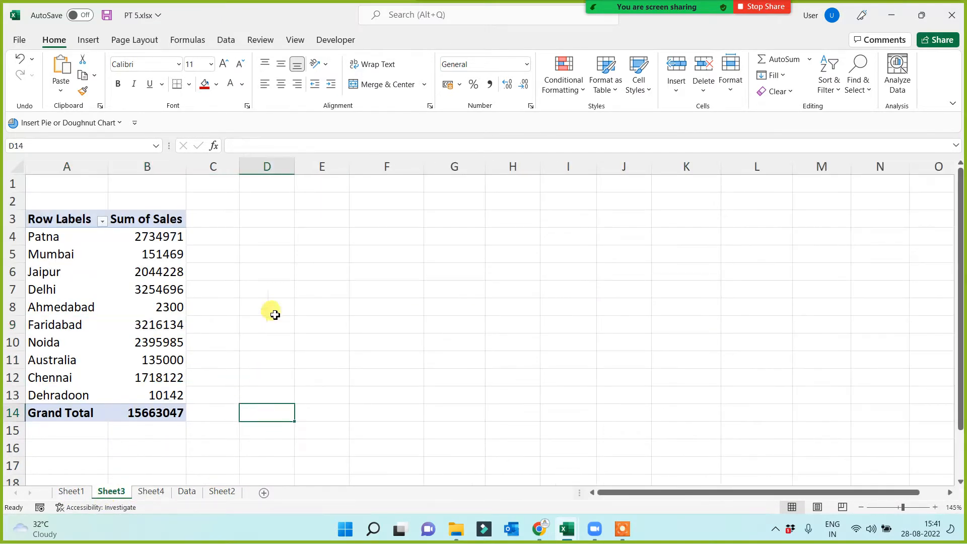
pyautogui.click(97, 279)
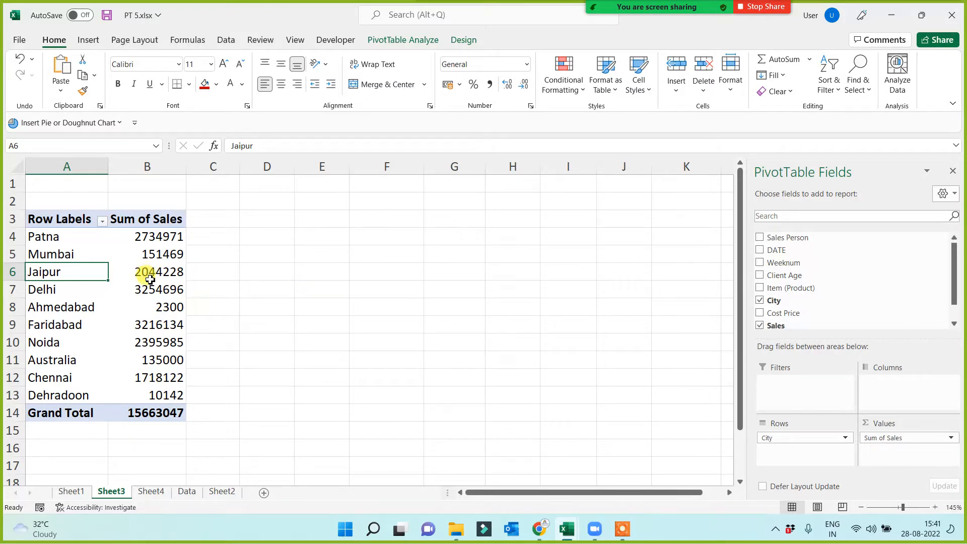
pyautogui.moveTo(168, 276)
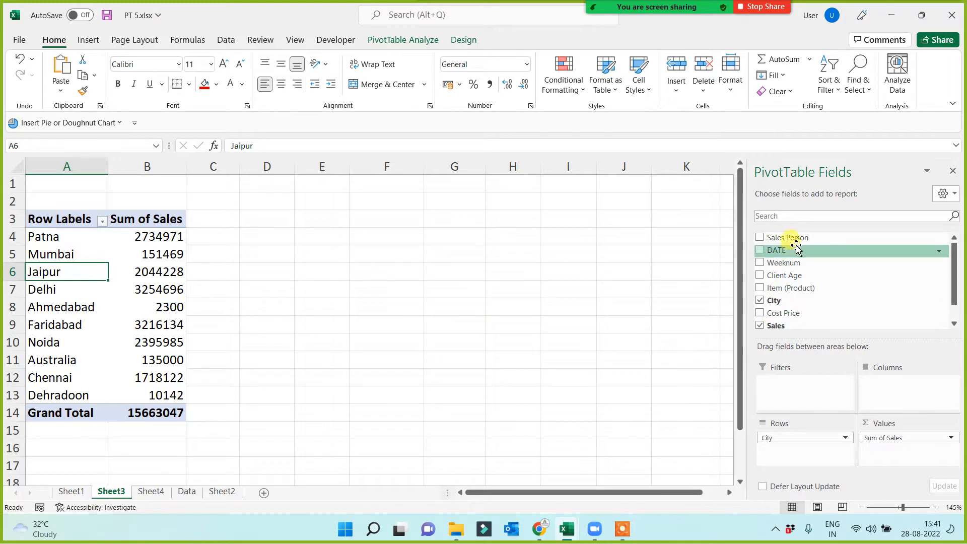
pyautogui.moveTo(798, 237); pyautogui.dragTo(792, 389)
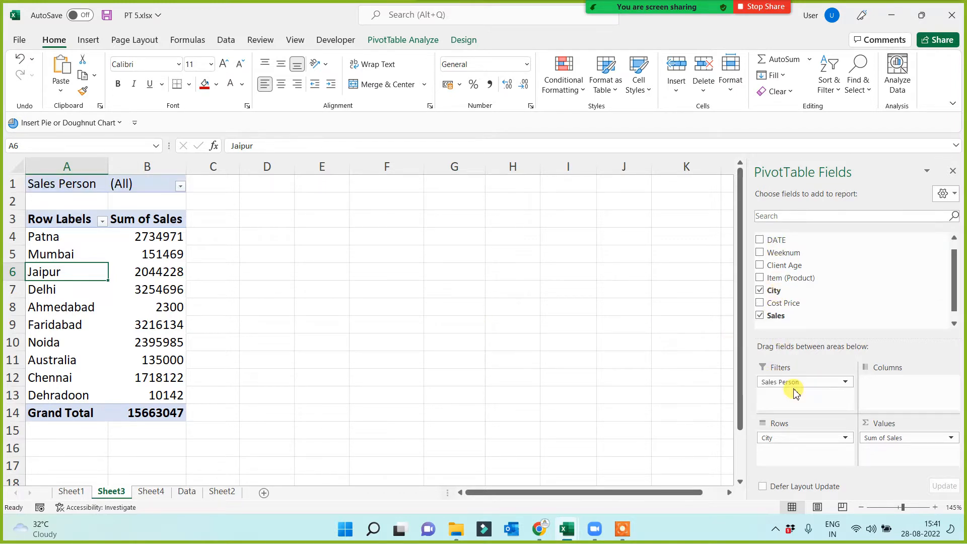
# Filter the city sales report to the third listed sales person, and switch the filter to the fifth listed one.
pyautogui.click(180, 187)
pyautogui.click(78, 249)
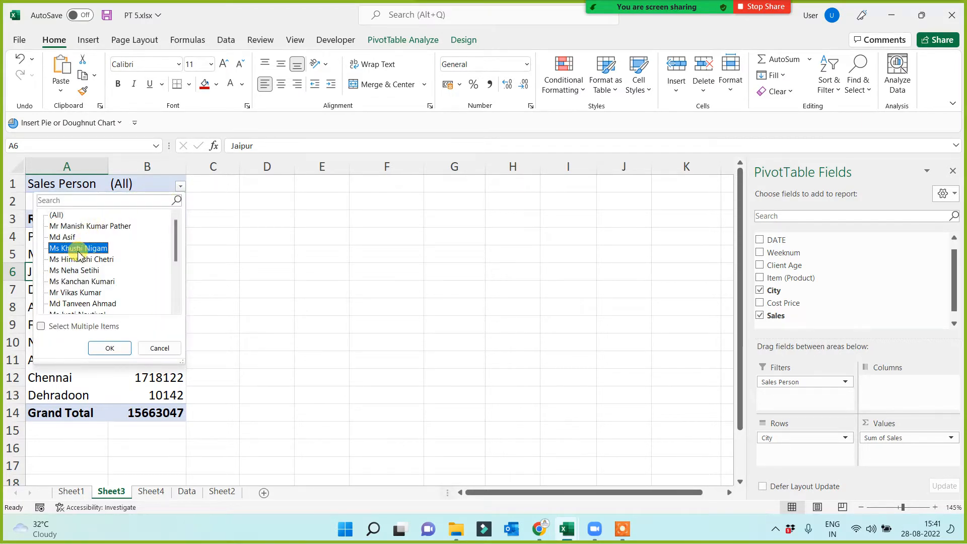
pyautogui.click(109, 348)
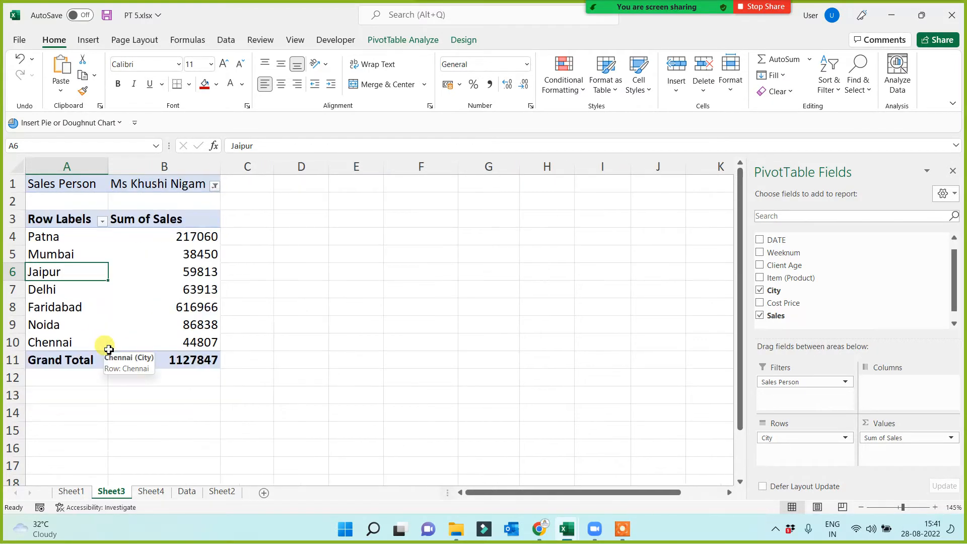
pyautogui.click(215, 186)
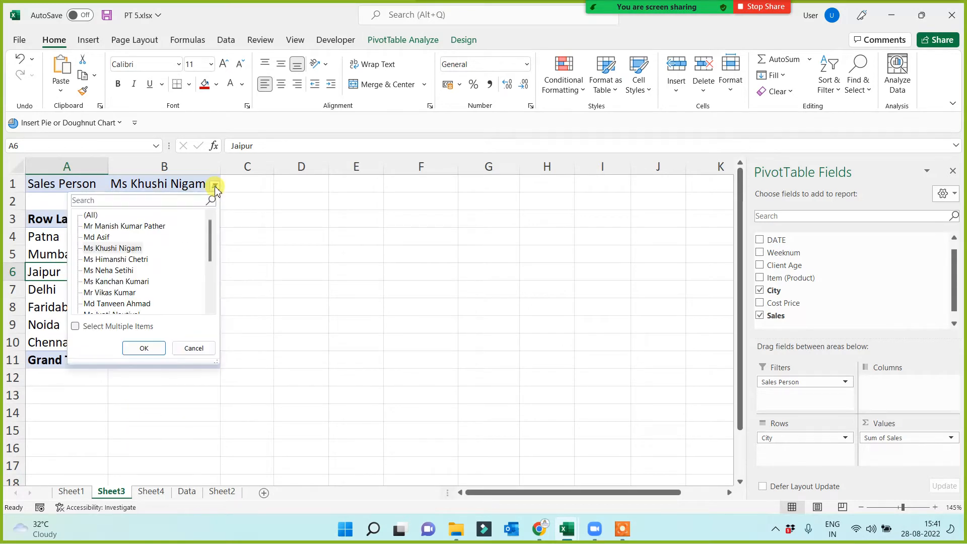
pyautogui.click(109, 270)
pyautogui.click(152, 349)
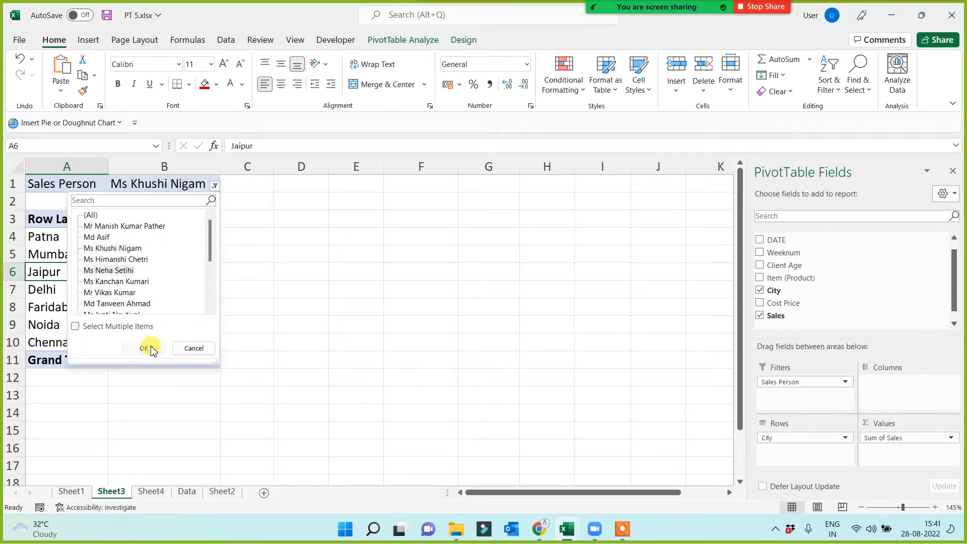
# Set the Sales Person report filter to the seventh listed sales person.
pyautogui.click(203, 187)
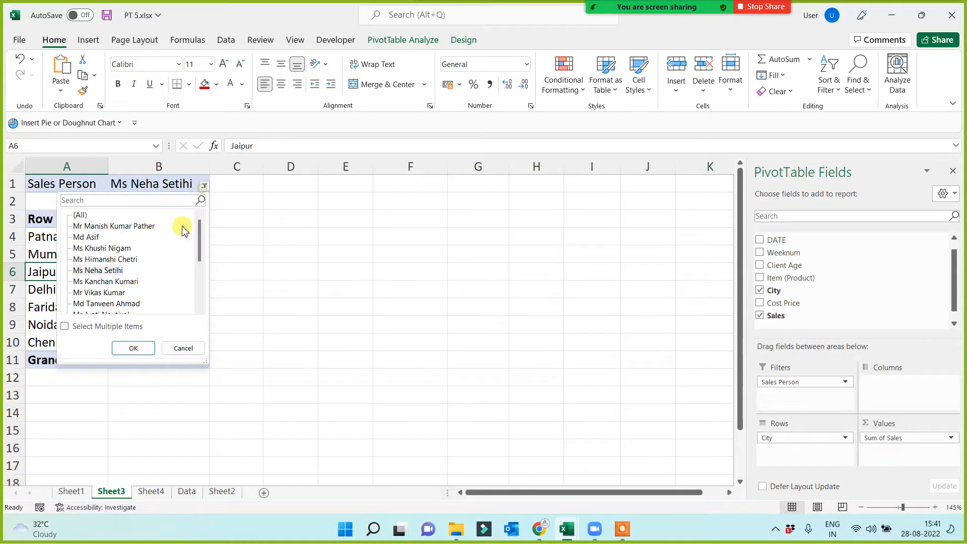
pyautogui.click(101, 292)
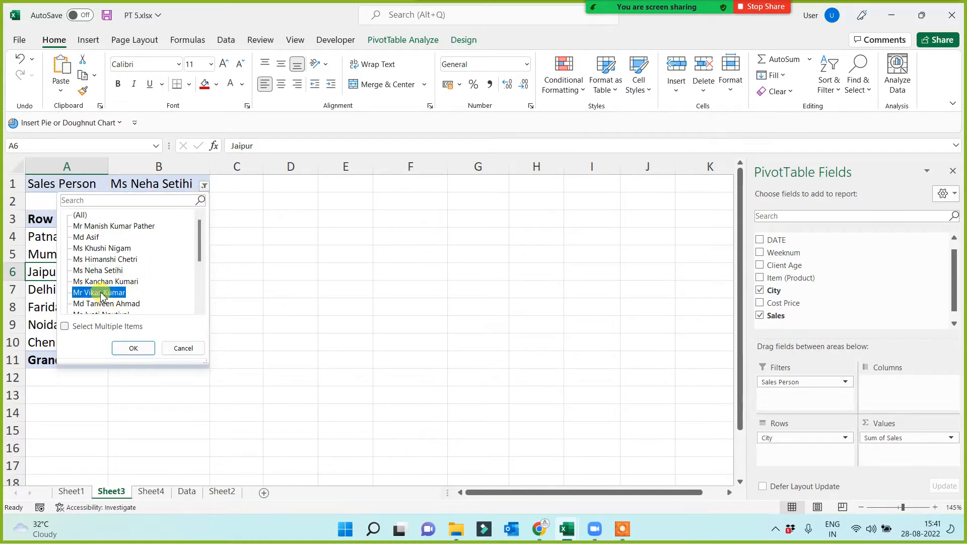
pyautogui.click(132, 347)
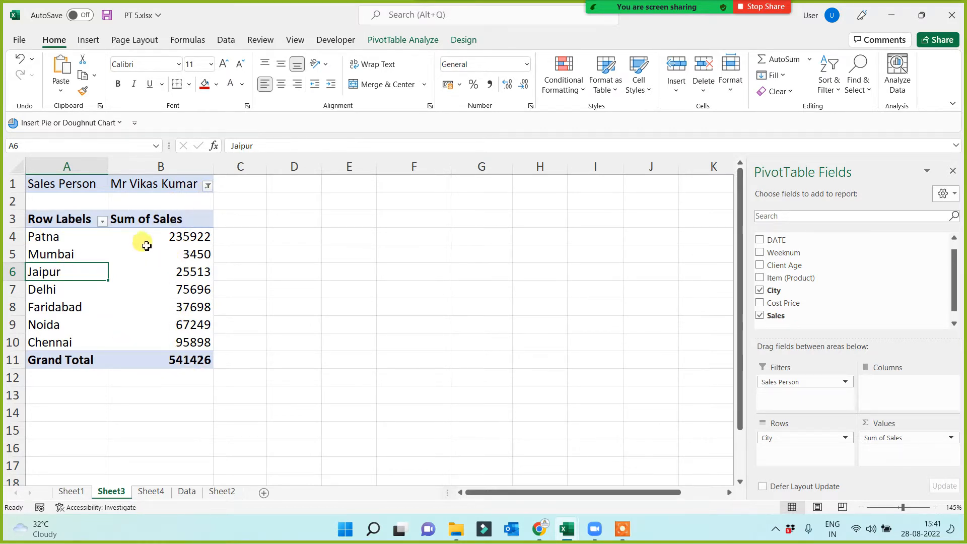
# Change the Sales Person report filter on Sheet3 to the third listed sales person.
pyautogui.moveTo(190, 247)
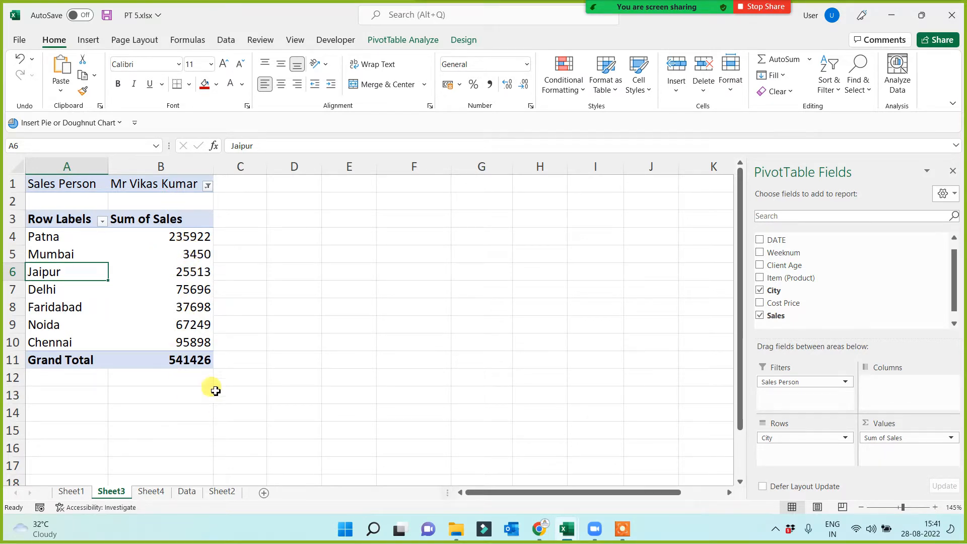
pyautogui.click(207, 186)
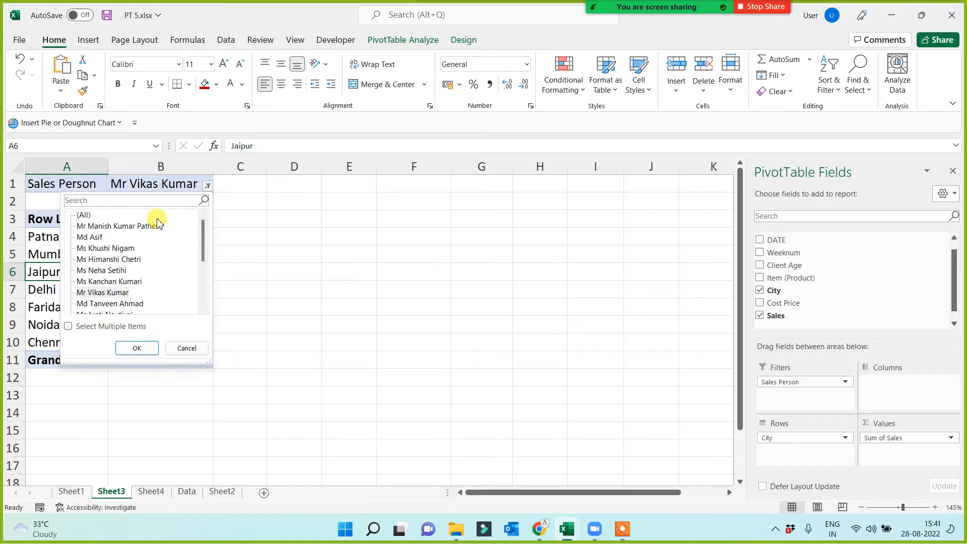
pyautogui.click(101, 247)
pyautogui.click(136, 348)
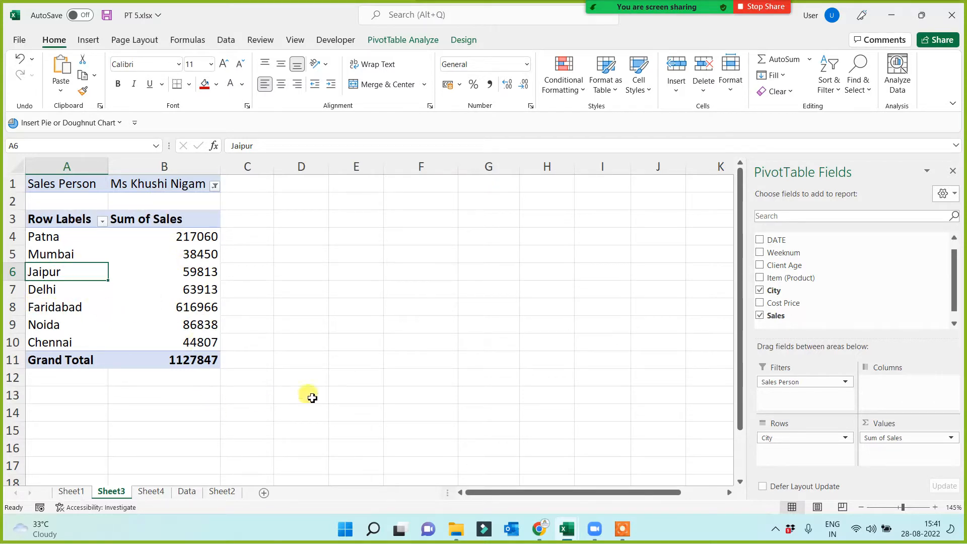
# Set the Sales Person report filter to the fourth sales person from the end of the list.
pyautogui.click(214, 186)
pyautogui.scroll(-3, 115, 280)
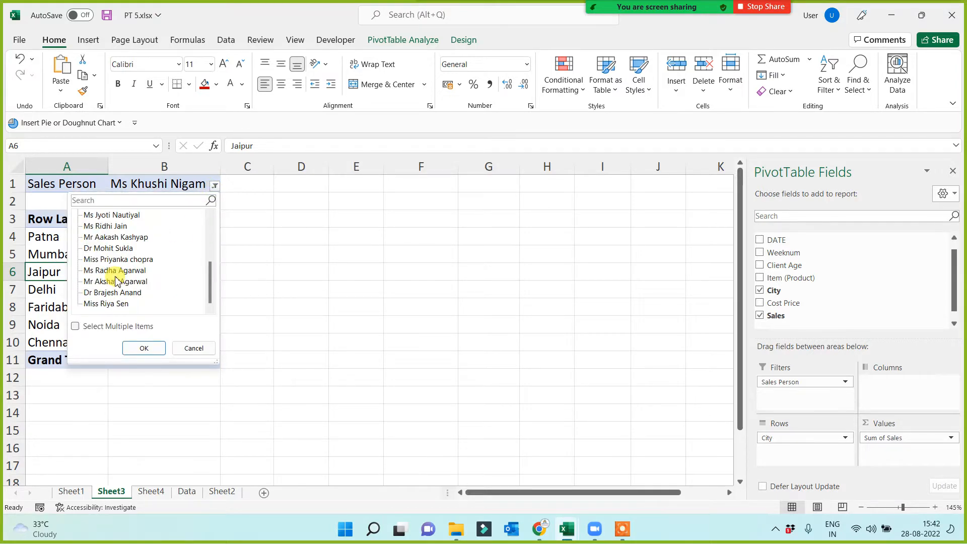
pyautogui.click(114, 271)
pyautogui.click(144, 348)
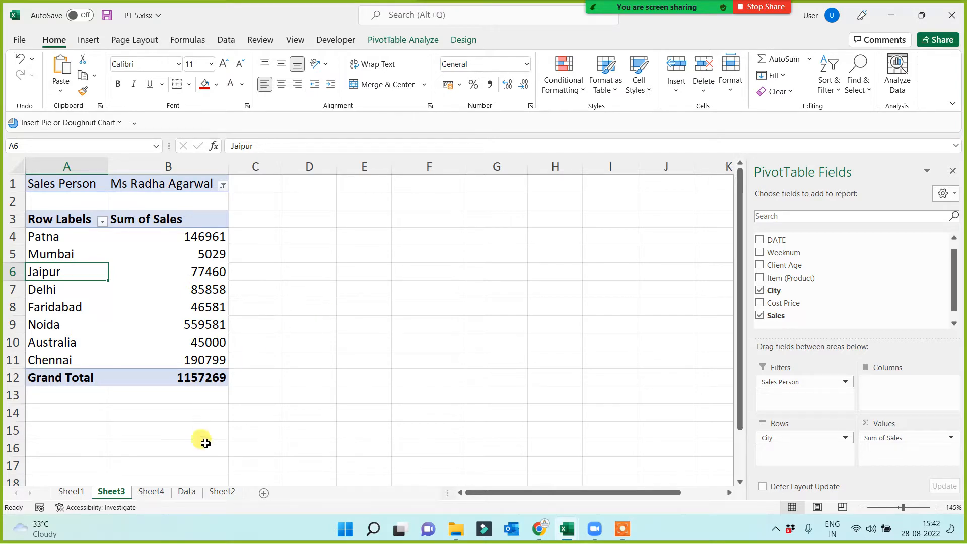
# Copy the "Pivot Table" topic's bold formatting on the Data sheet to the "movement of fields" and "use of filter" topics.
pyautogui.click(188, 491)
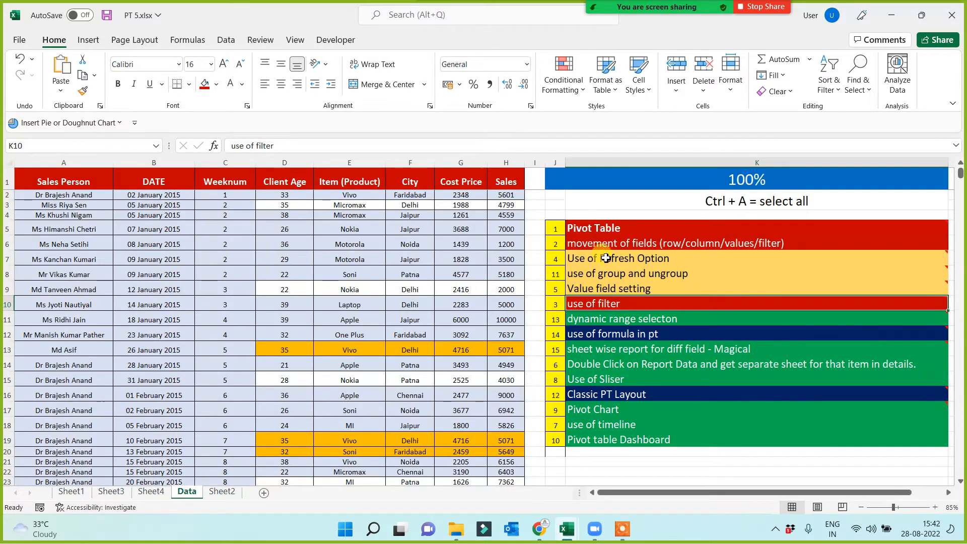
pyautogui.click(607, 229)
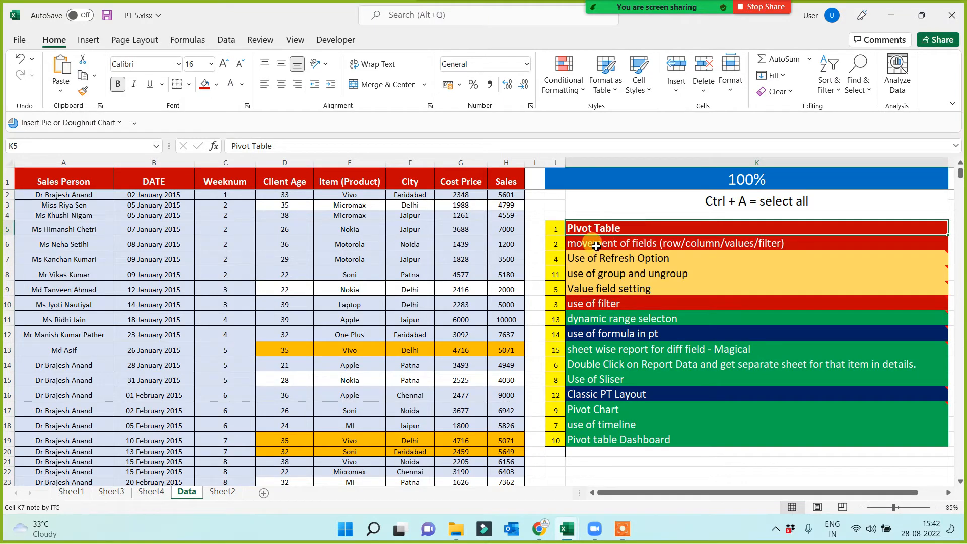
pyautogui.click(83, 91)
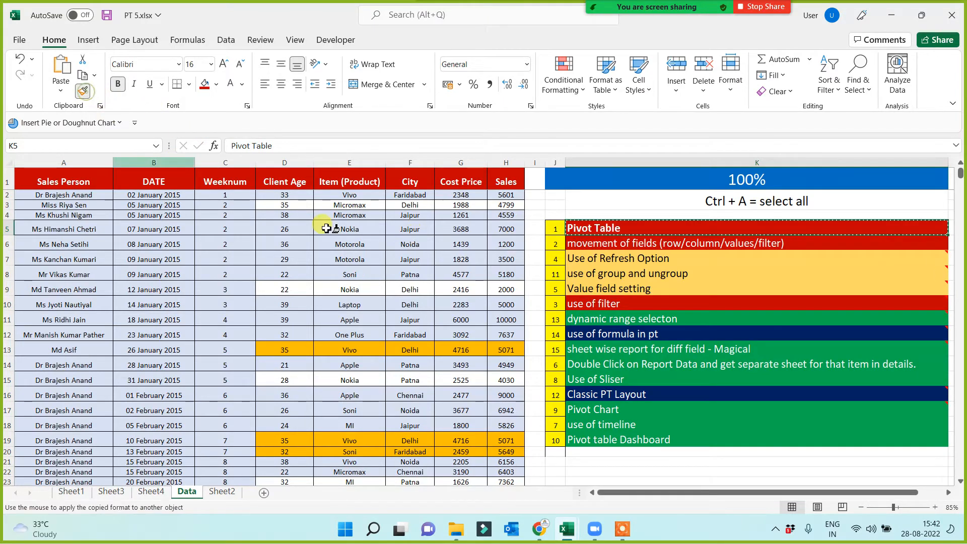
pyautogui.click(586, 246)
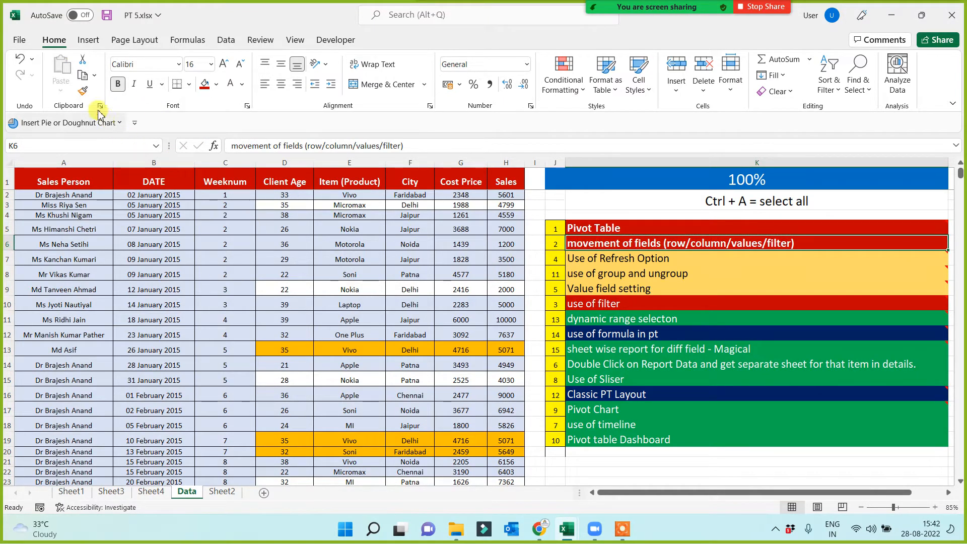
pyautogui.click(83, 90)
pyautogui.click(576, 304)
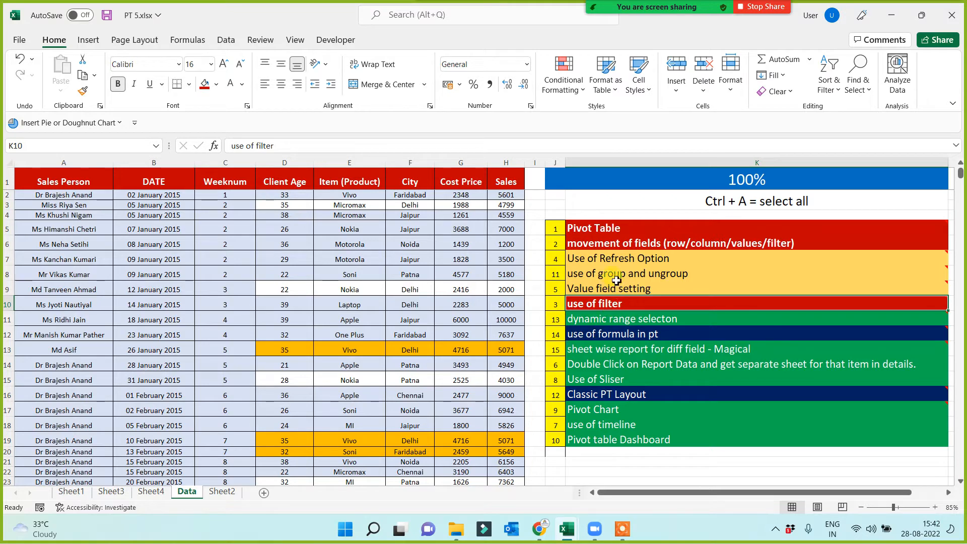
# Mark the "Use of Refresh Option" topic by copying the "Pivot Table" topic's red, bold formatting onto it.
pyautogui.click(614, 263)
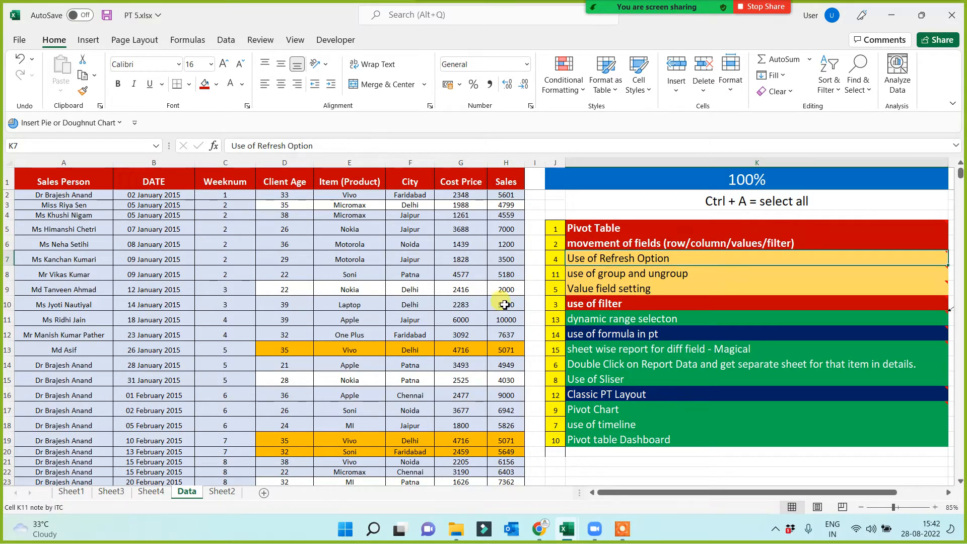
pyautogui.click(620, 229)
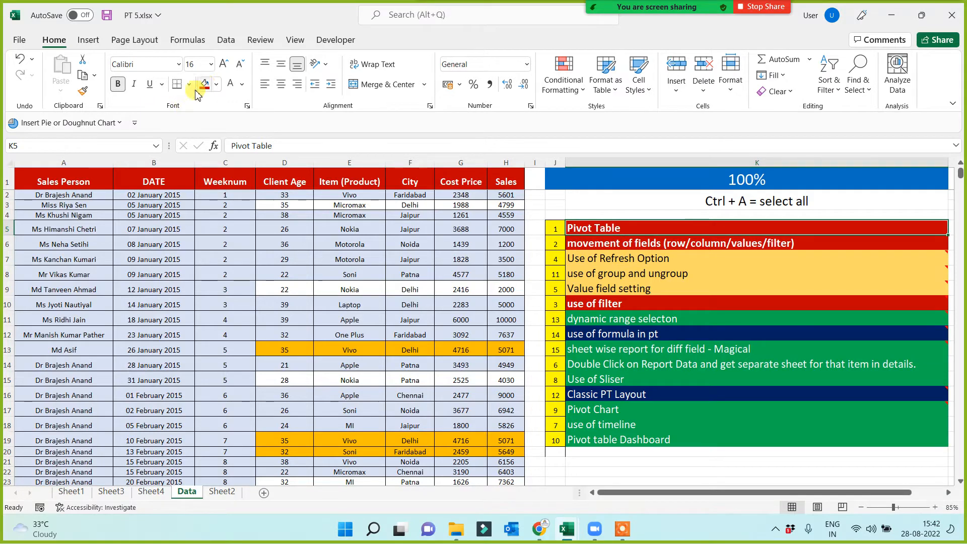
pyautogui.click(82, 92)
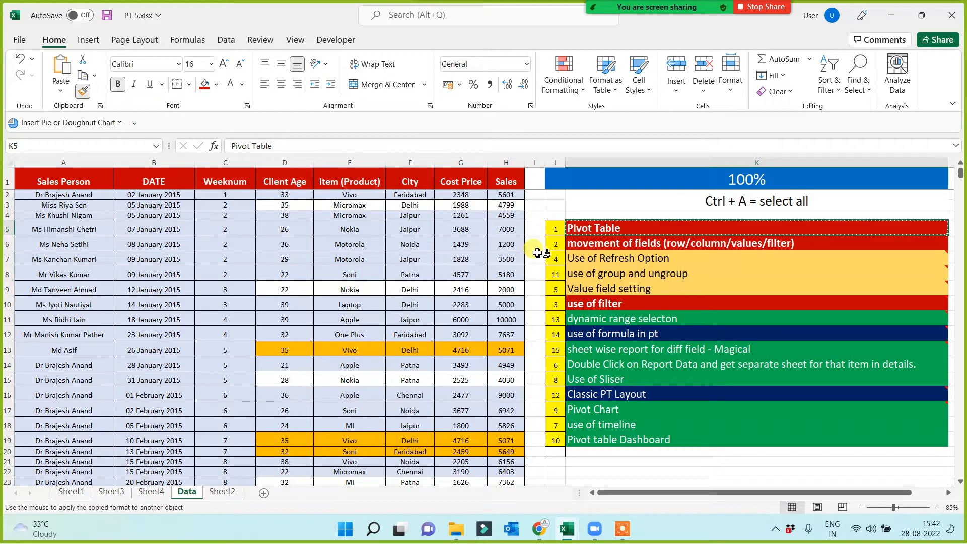
pyautogui.click(568, 257)
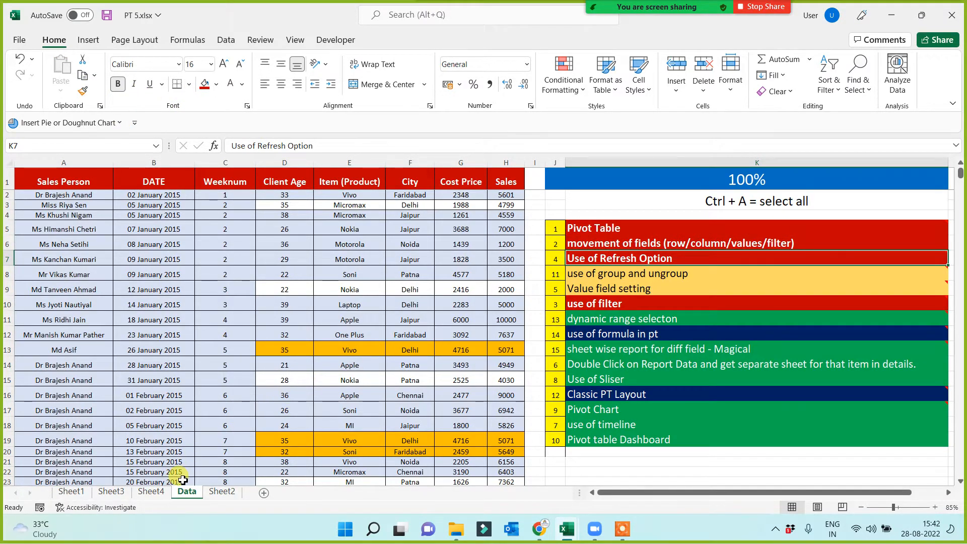
# Examine the Sum of Sales by sales person PivotTable on Sheet1, down to its Grand Total.
pyautogui.click(385, 340)
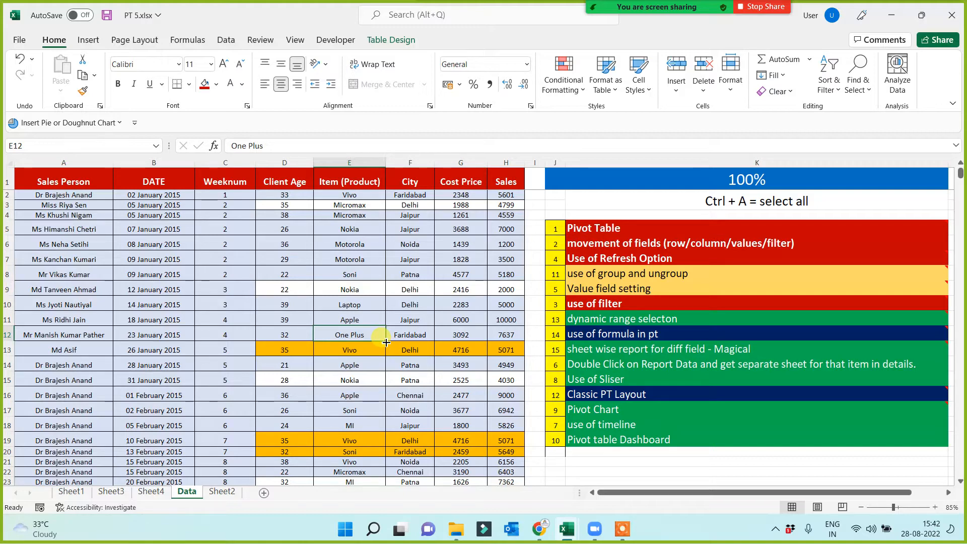
pyautogui.click(118, 493)
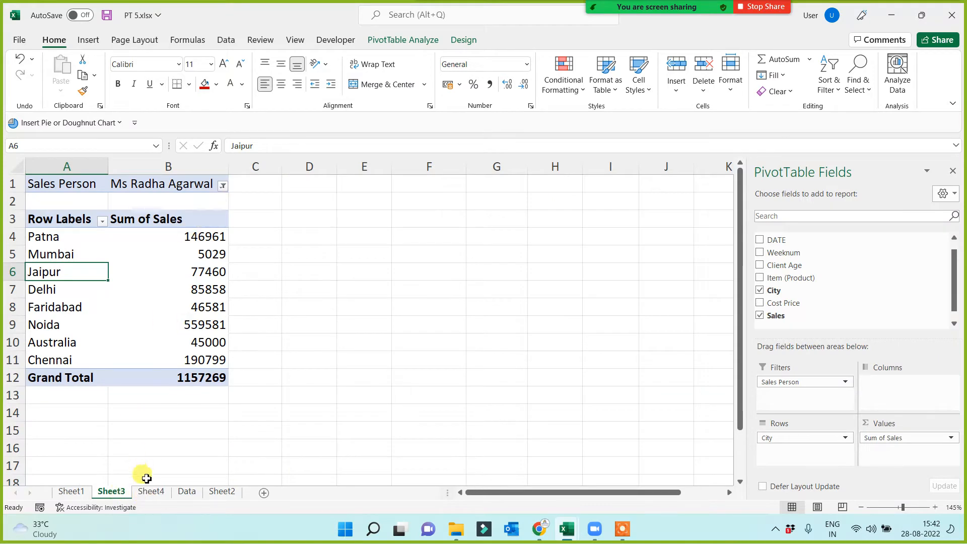
pyautogui.click(71, 492)
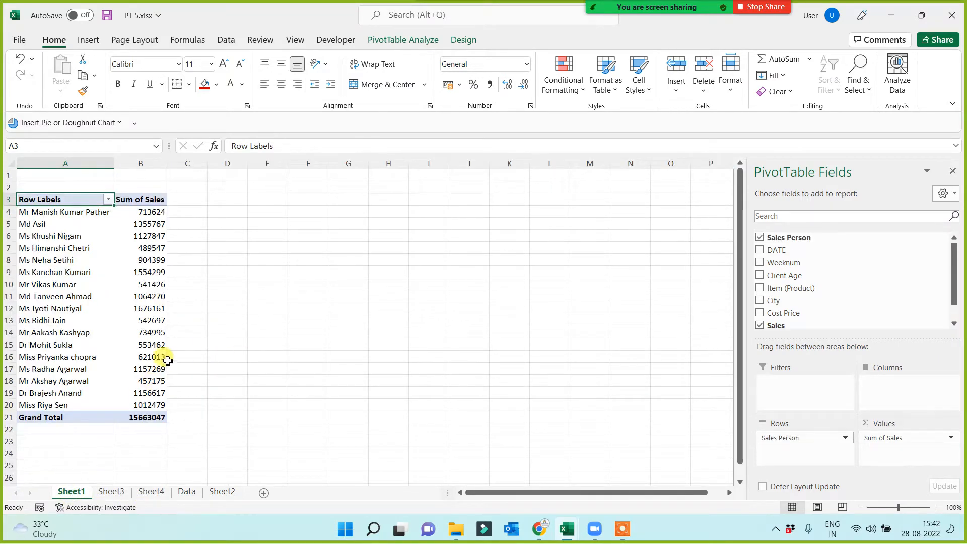
pyautogui.keyDown('ctrl'); pyautogui.scroll(3, 224, 419); pyautogui.keyUp('ctrl')
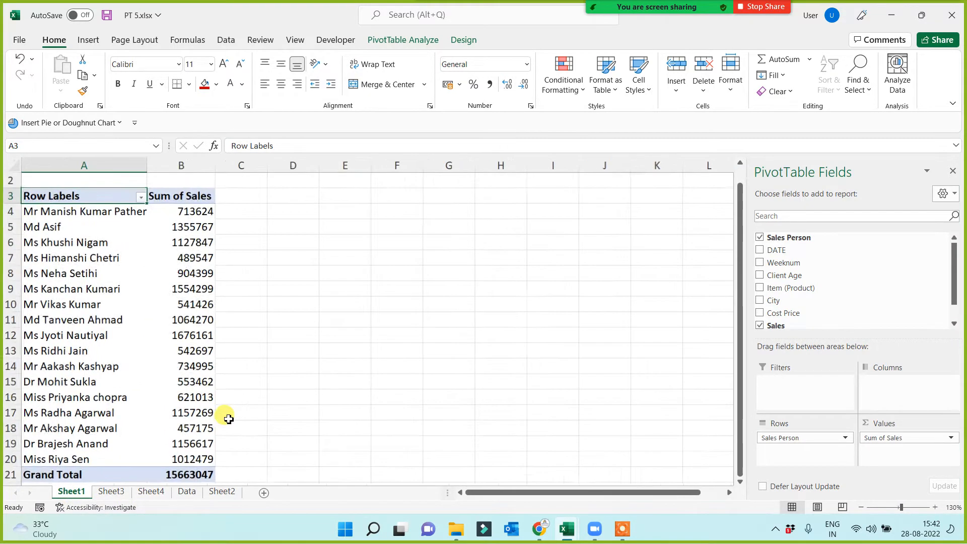
pyautogui.scroll(-1, 231, 434)
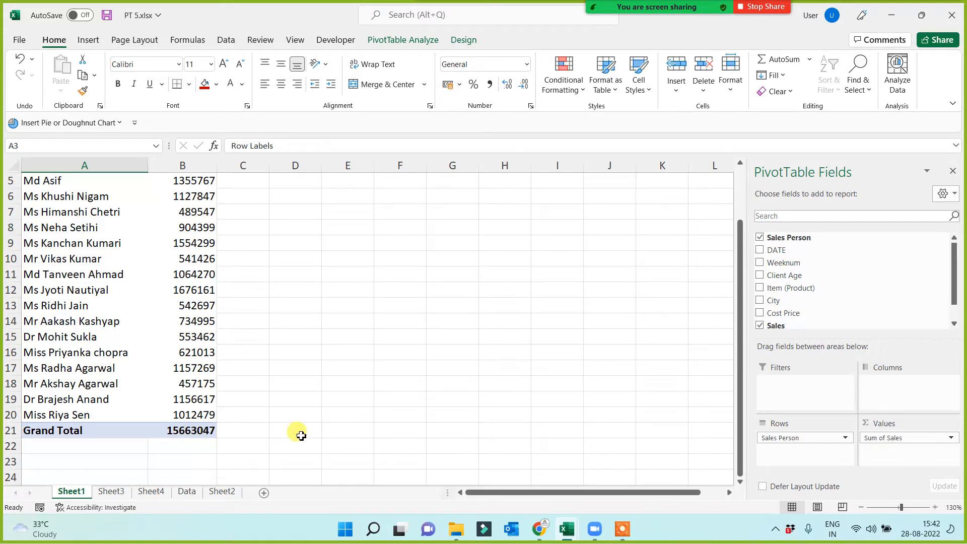
# Set the Sales values in cells H9 and H10 of the Data sheet to 9547 and 9655.
pyautogui.click(187, 491)
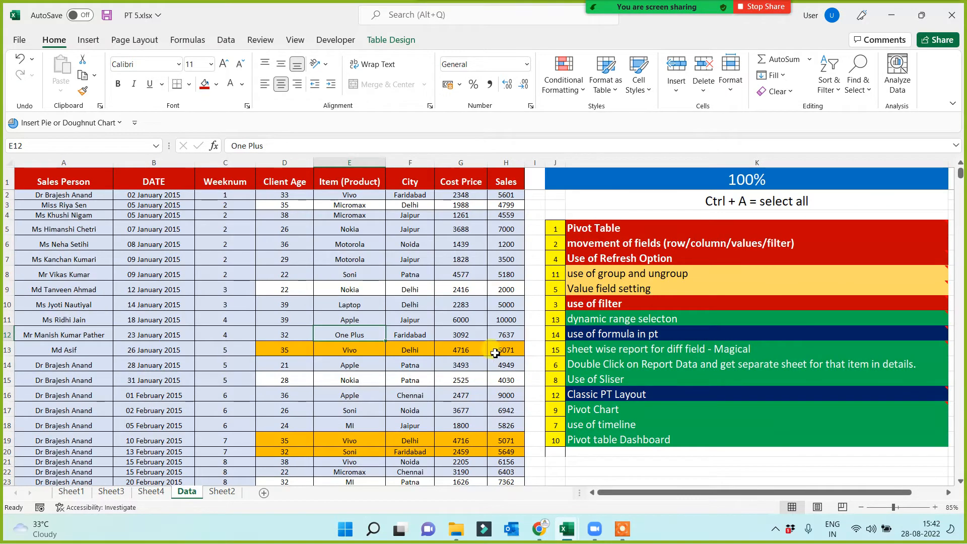
pyautogui.click(507, 290)
pyautogui.write('95')
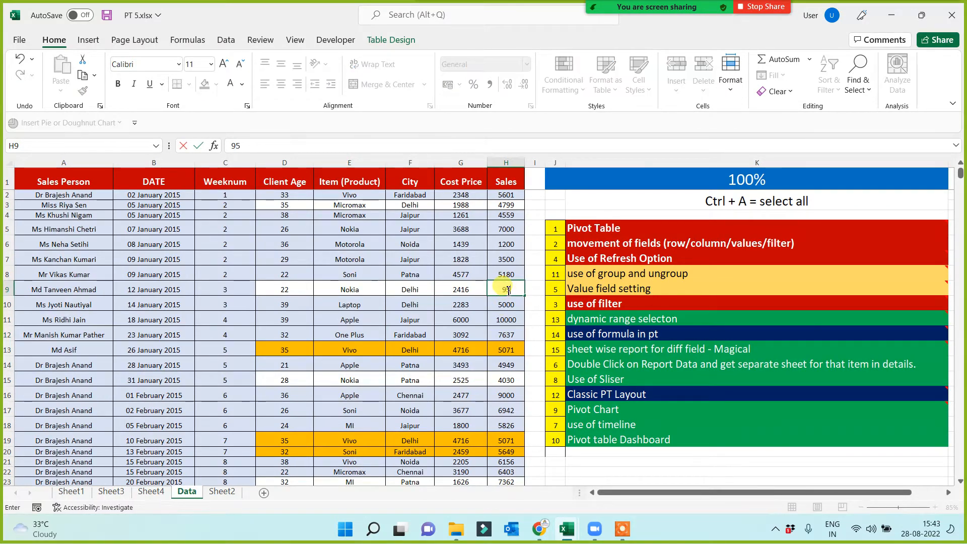
pyautogui.write('47')
pyautogui.hotkey('ctrl', 'Return')
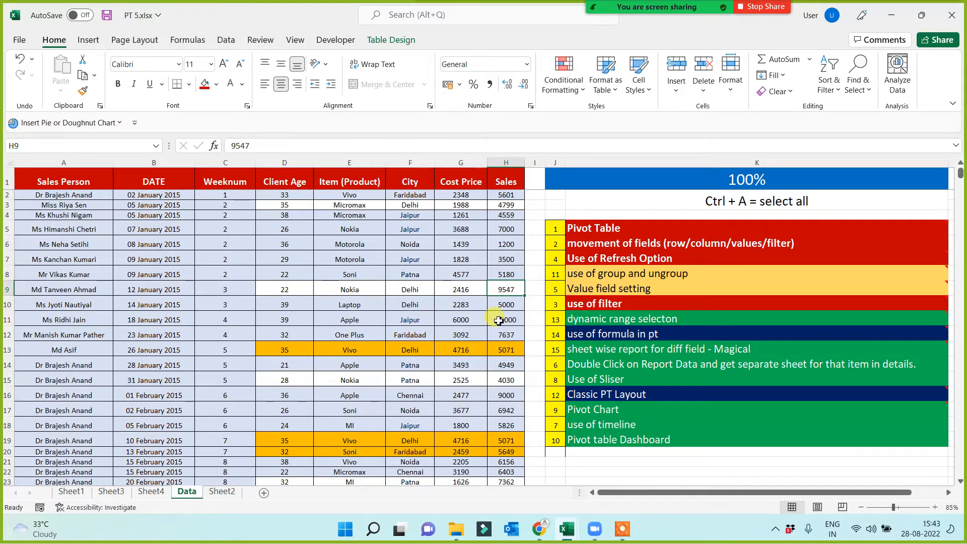
pyautogui.click(505, 303)
pyautogui.write('9655')
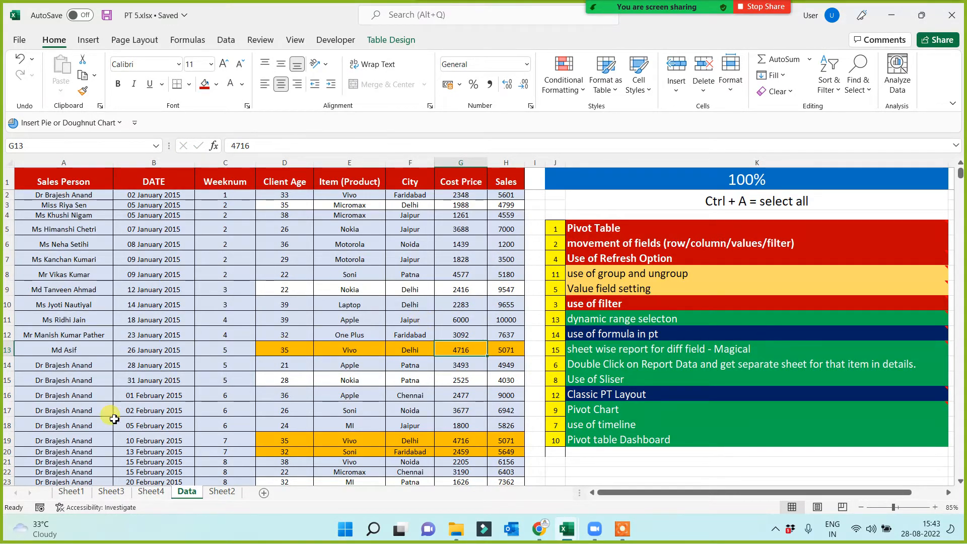
# Refresh the sales by sales person PivotTable on Sheet1 and check its Grand Total before and after.
pyautogui.click(71, 491)
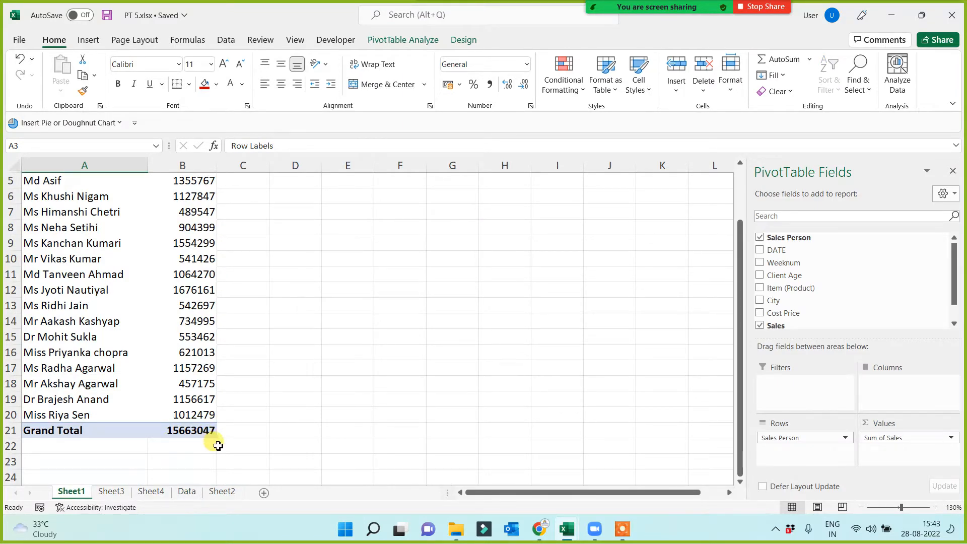
pyautogui.click(194, 431)
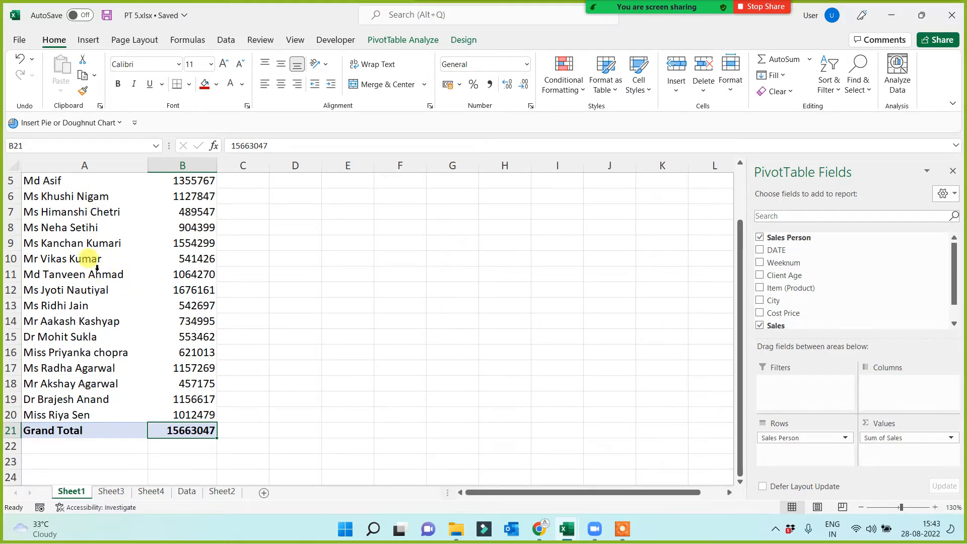
pyautogui.rightClick(102, 227)
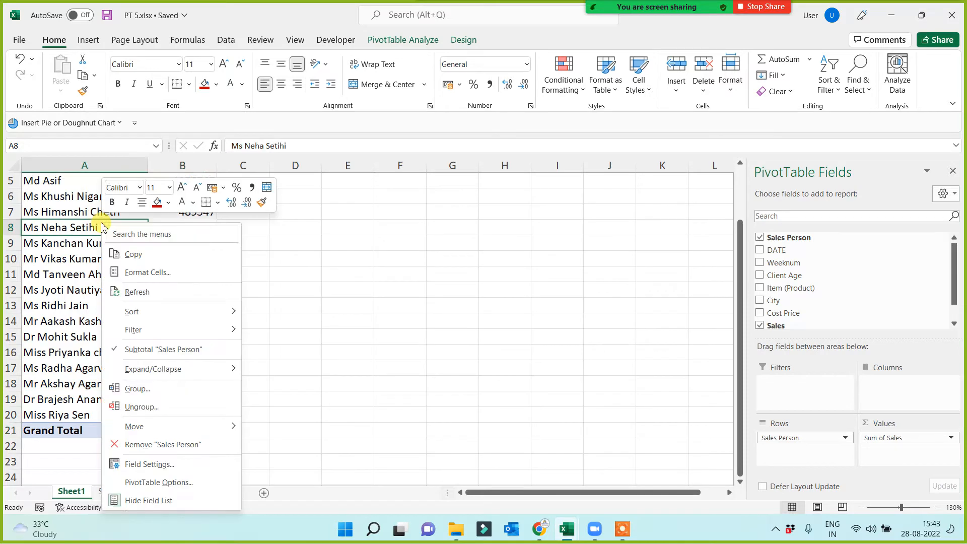
pyautogui.click(158, 294)
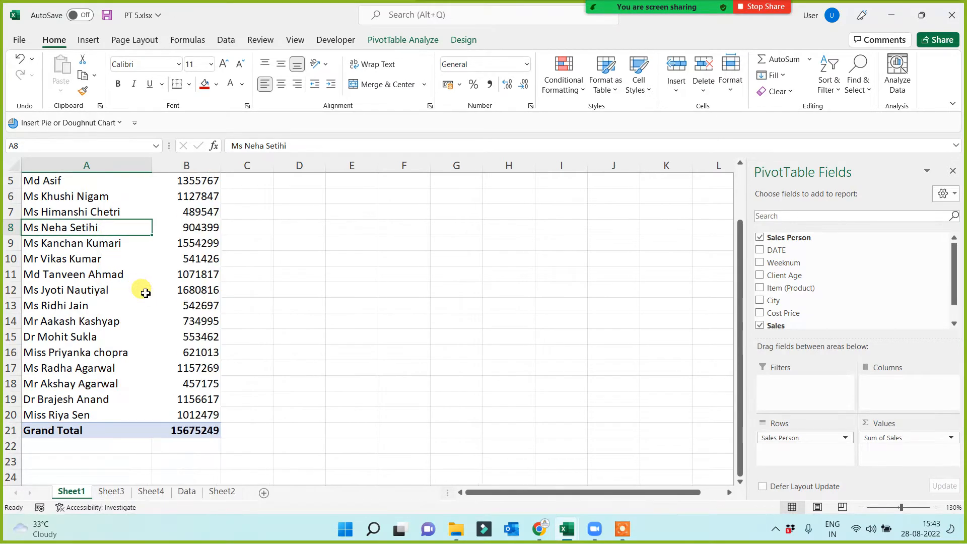
pyautogui.click(184, 431)
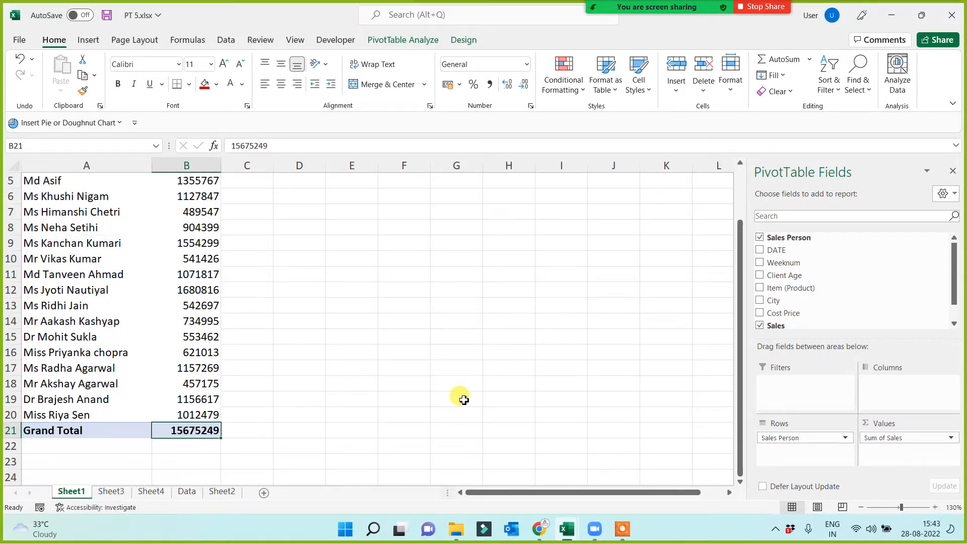
# Mark the "Value field setting" topic on the Data sheet by copying the "Use of Refresh Option" topic's red, bold formatting onto it.
pyautogui.click(187, 491)
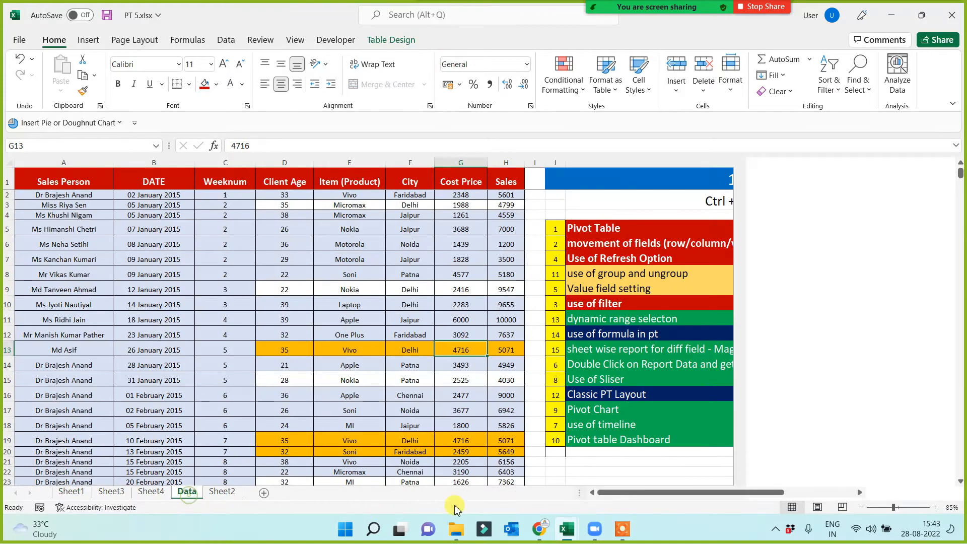
pyautogui.click(590, 257)
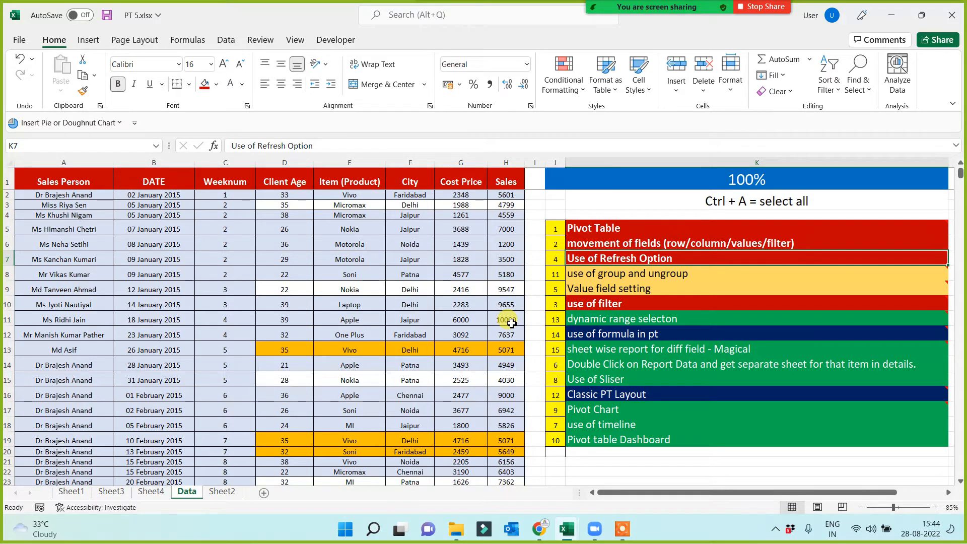
pyautogui.click(571, 288)
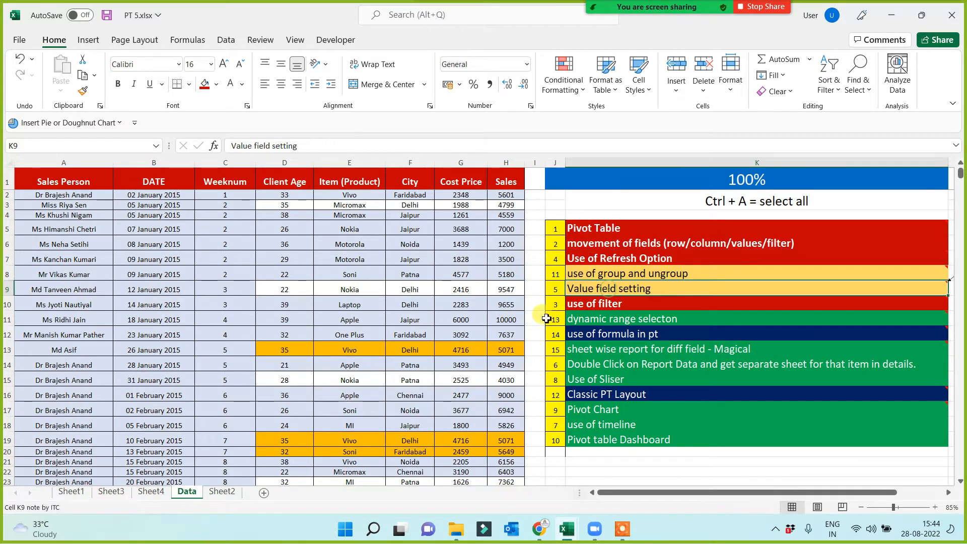
pyautogui.click(634, 258)
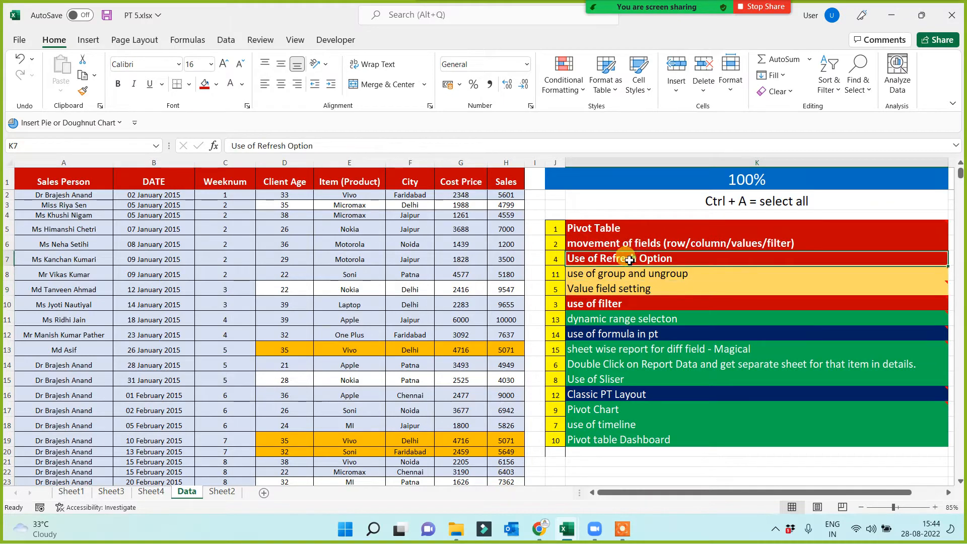
pyautogui.click(83, 91)
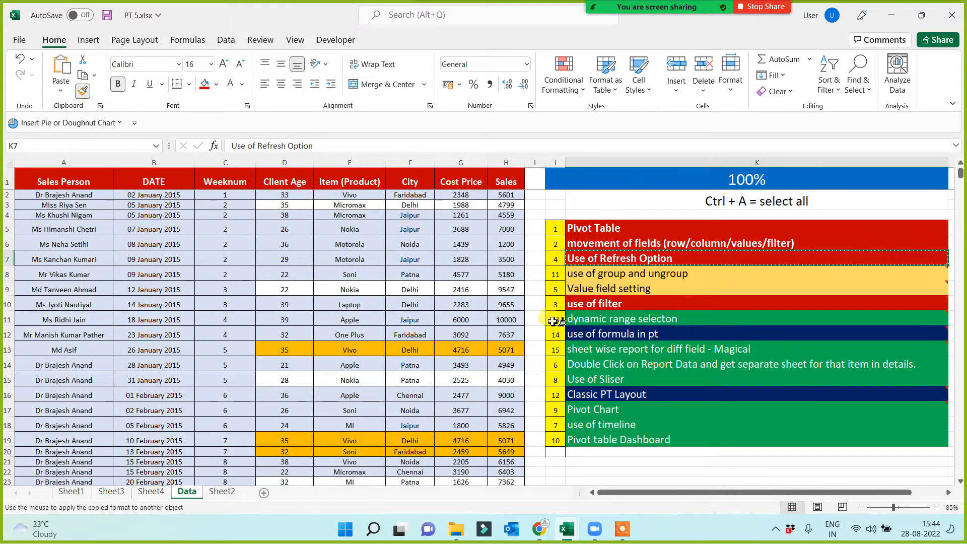
pyautogui.click(598, 288)
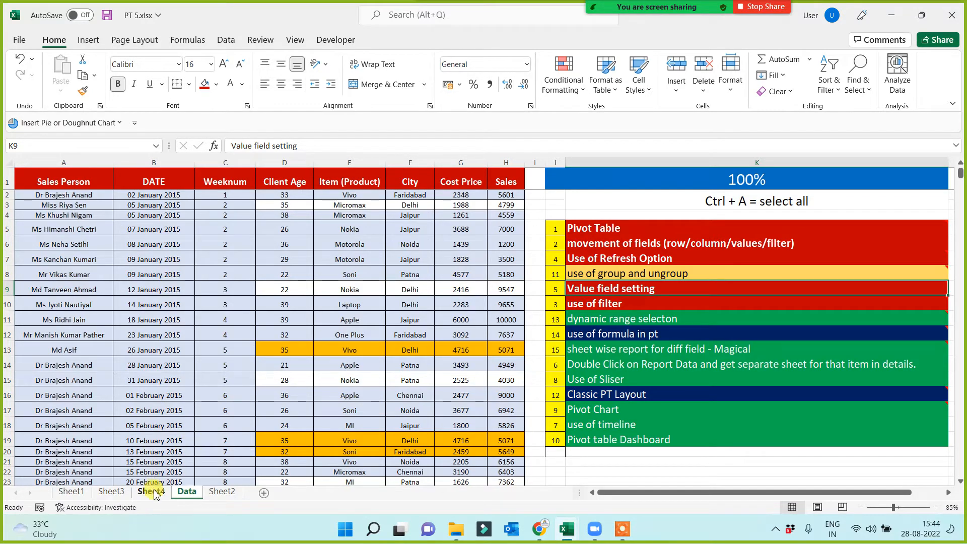
# Create a PivotTable on a new worksheet from the whole sales table on the Data sheet.
pyautogui.click(66, 182)
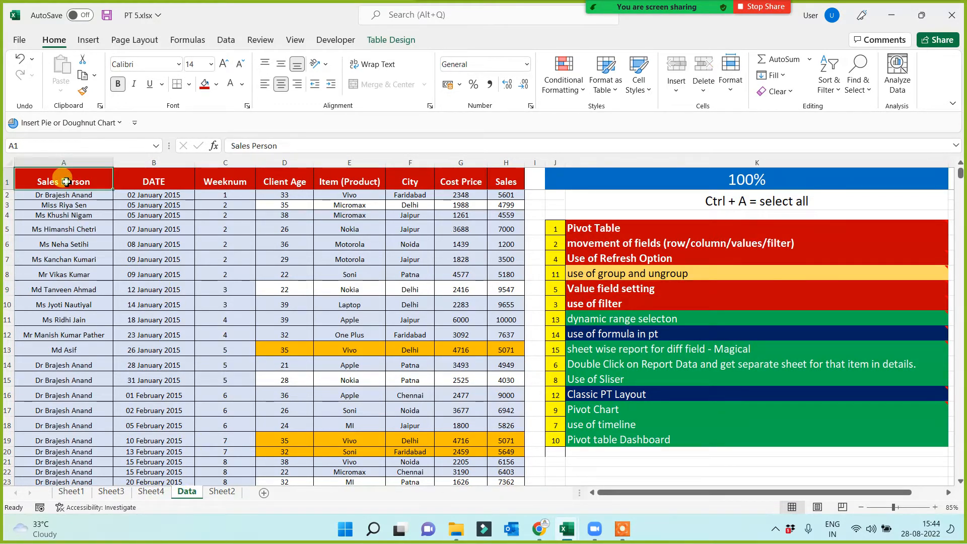
pyautogui.hotkey('ctrl', 'shift', 'End')
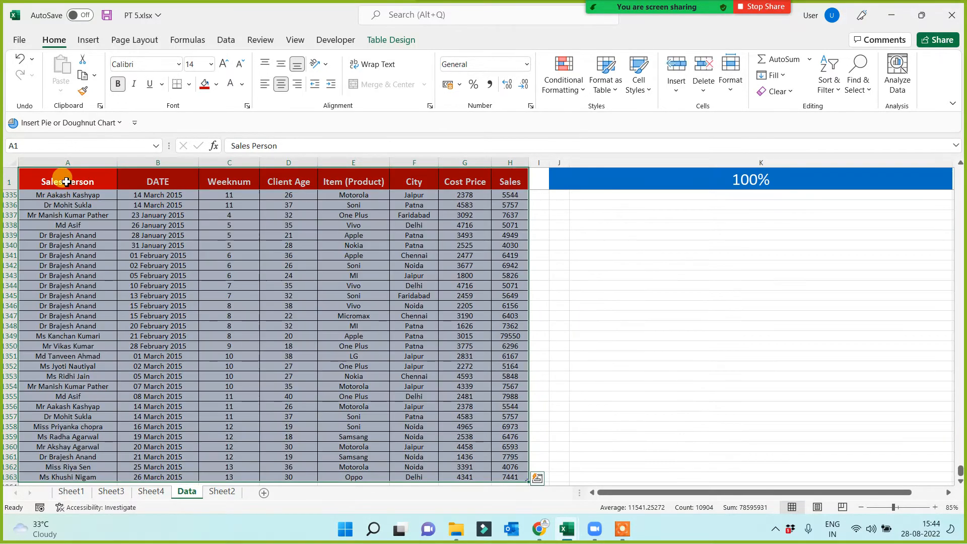
pyautogui.click(81, 44)
pyautogui.click(29, 64)
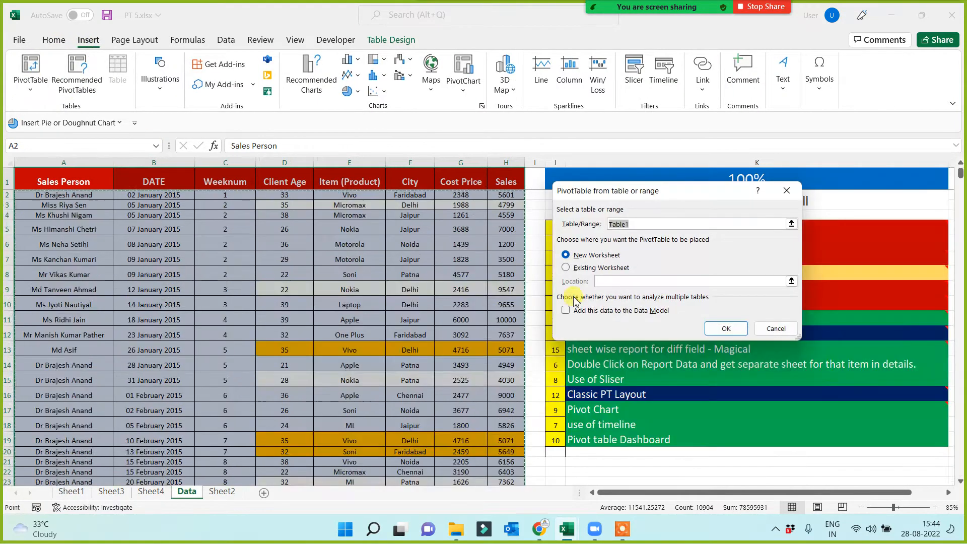
pyautogui.click(724, 328)
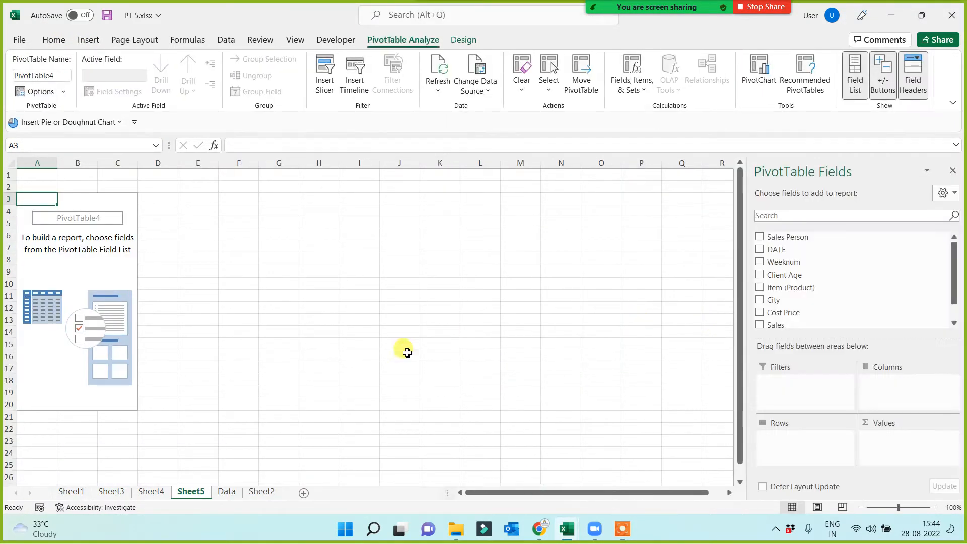
# Rename the new PivotTable sheet as Value Field Settings.
pyautogui.doubleClick(197, 495)
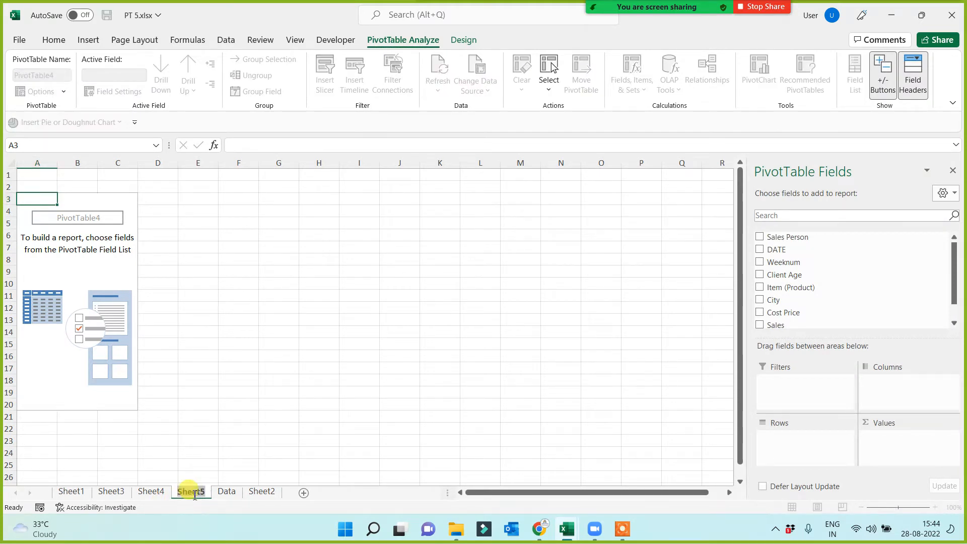
pyautogui.write('Va')
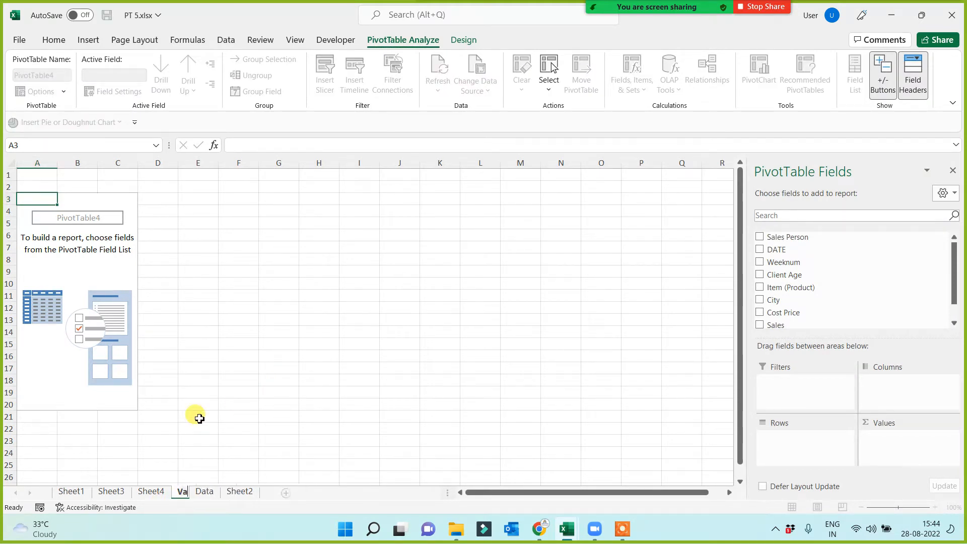
pyautogui.write('lue Fi')
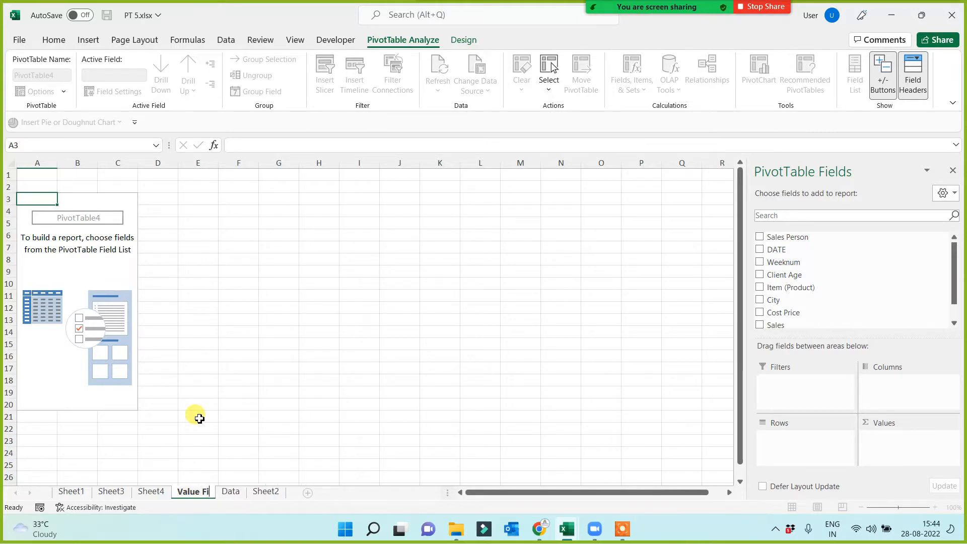
pyautogui.write('eld')
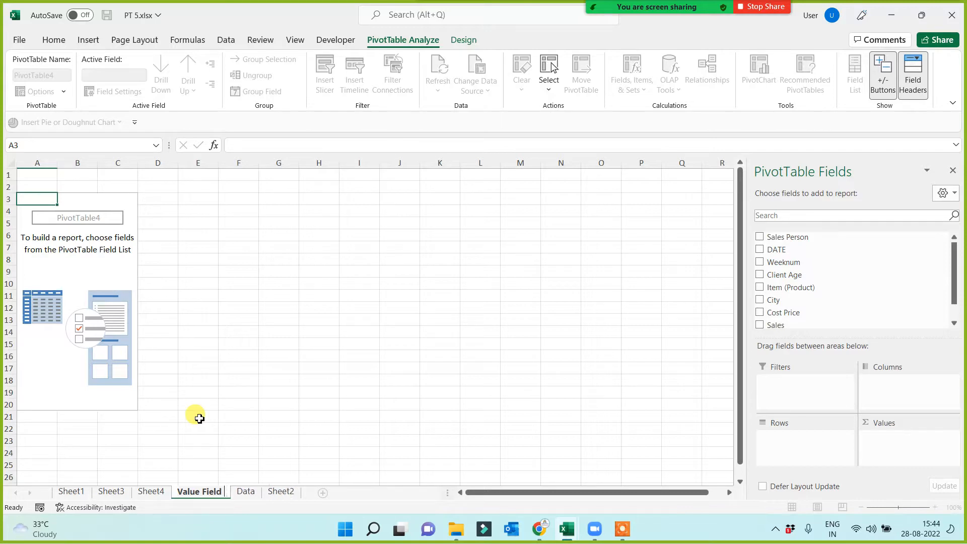
pyautogui.write(' Settings')
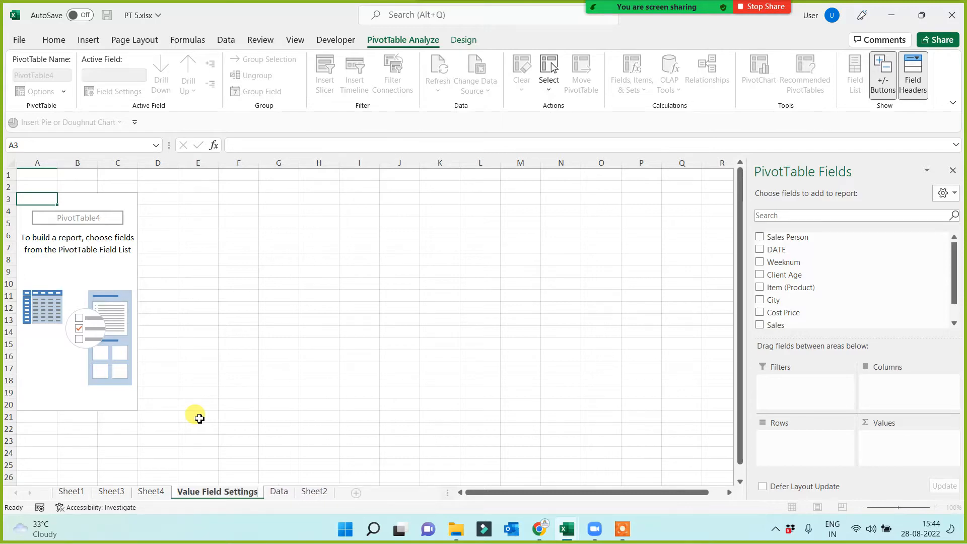
pyautogui.click(222, 346)
# Build the PivotTable with Item (Product) as rows and Sales as summed values.
pyautogui.click(106, 294)
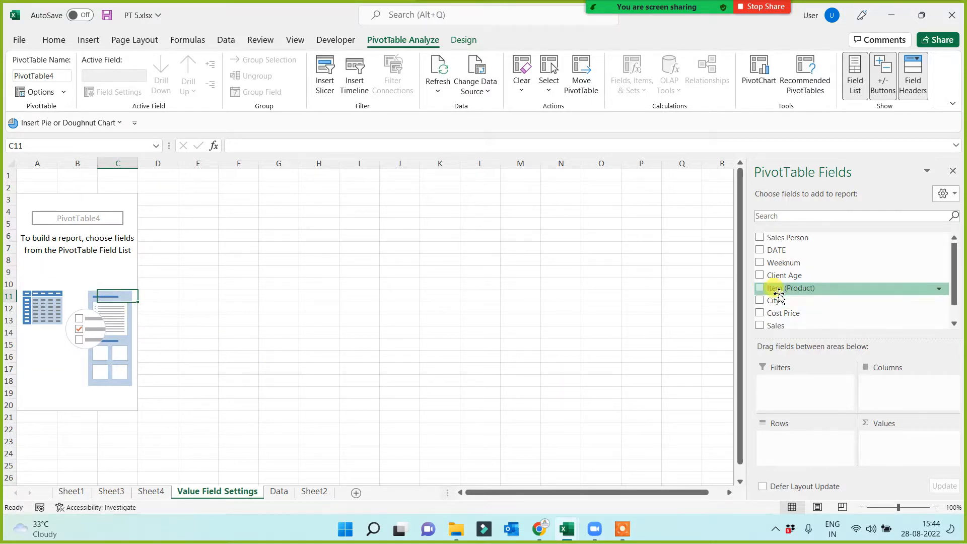
pyautogui.moveTo(779, 295); pyautogui.dragTo(798, 443)
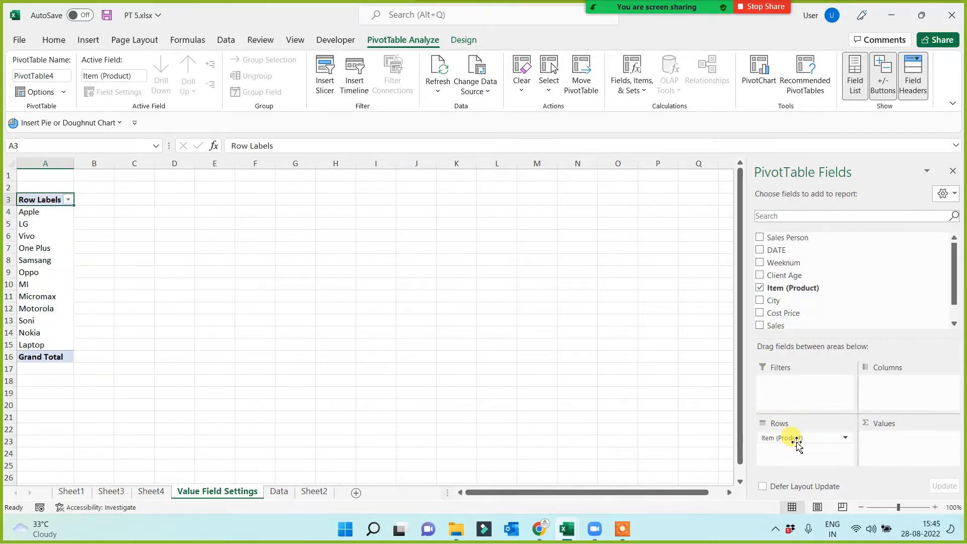
pyautogui.moveTo(790, 325); pyautogui.dragTo(901, 443)
pyautogui.scroll(3, 222, 384)
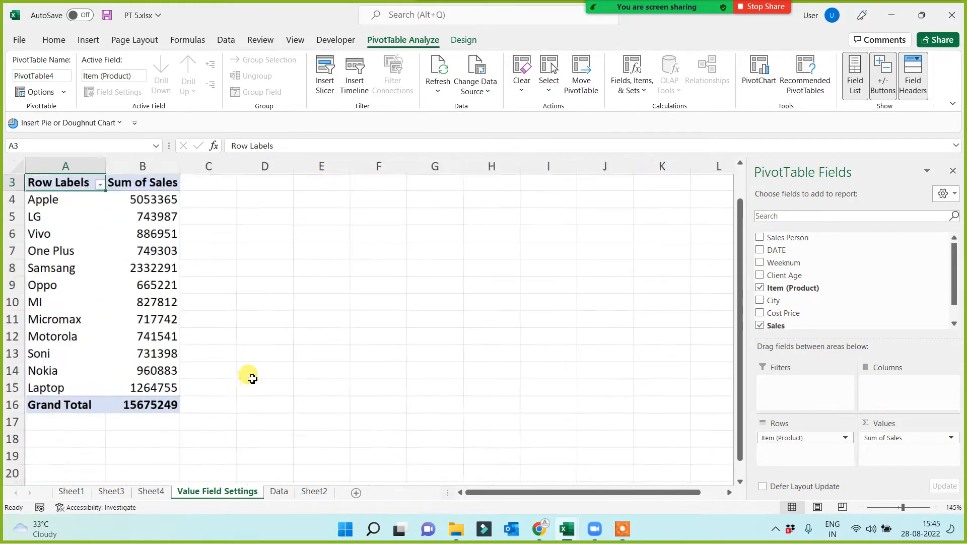
pyautogui.scroll(1, 269, 358)
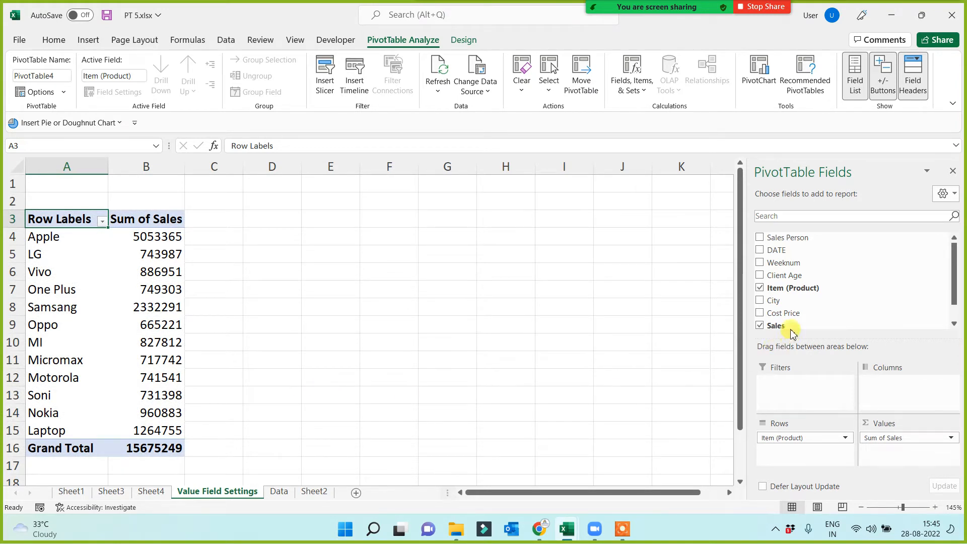
# Add the Sales field to the PivotTable values four more times and review the repeated columns.
pyautogui.moveTo(785, 326); pyautogui.dragTo(905, 458)
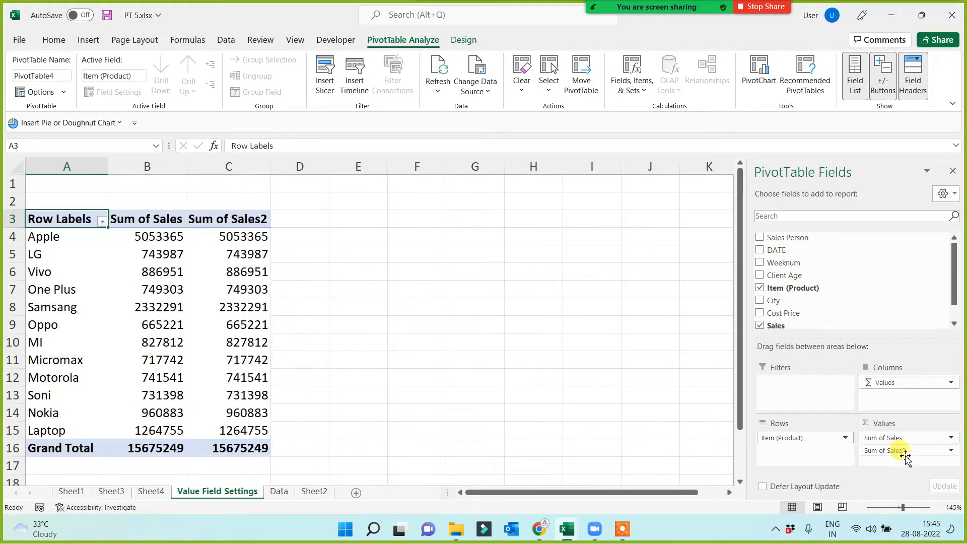
pyautogui.moveTo(803, 324); pyautogui.dragTo(879, 455)
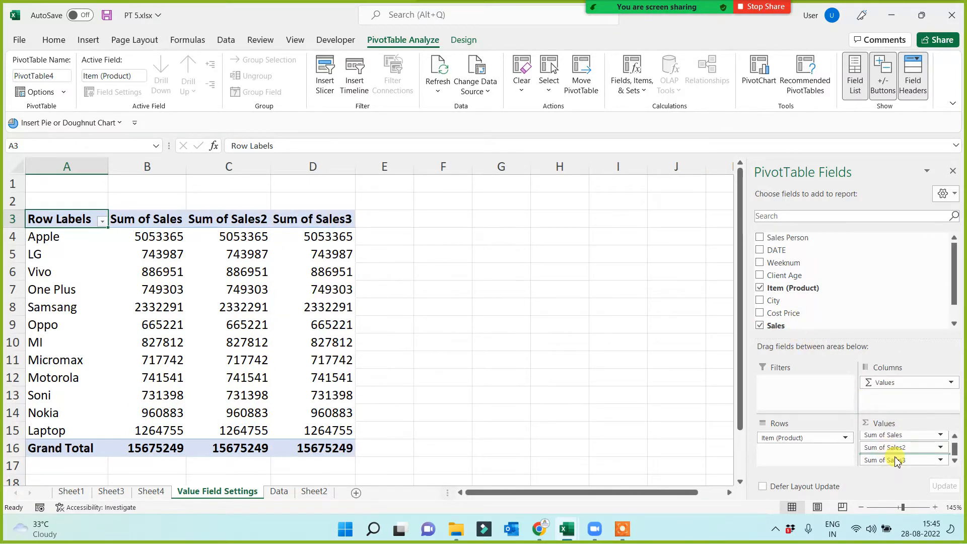
pyautogui.moveTo(785, 326); pyautogui.dragTo(896, 450)
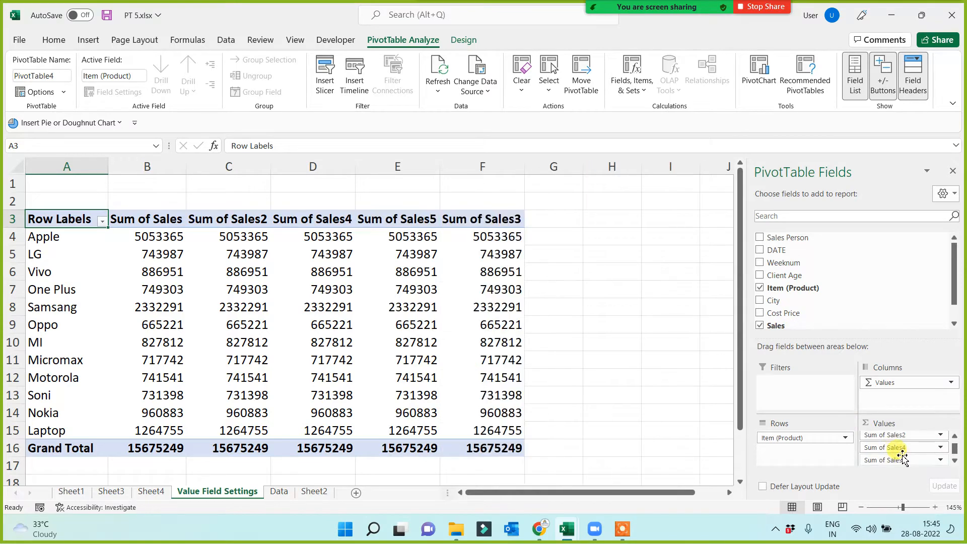
pyautogui.moveTo(158, 251); pyautogui.dragTo(494, 252)
pyautogui.click(615, 267)
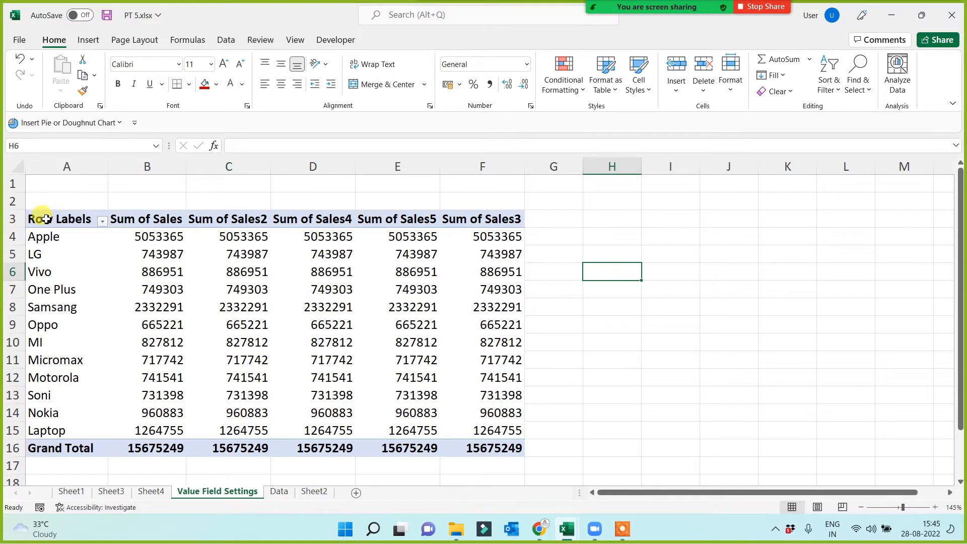
pyautogui.moveTo(38, 219); pyautogui.dragTo(510, 450)
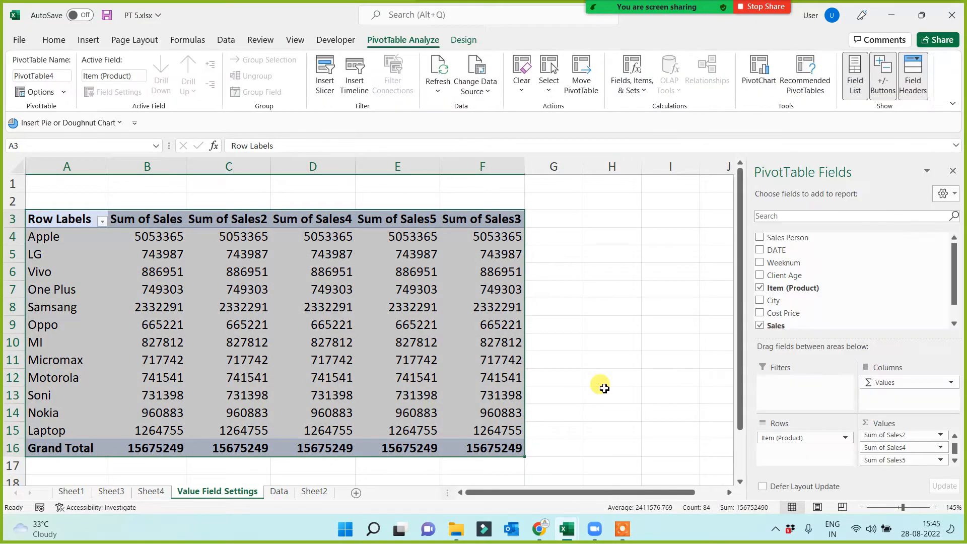
pyautogui.click(589, 310)
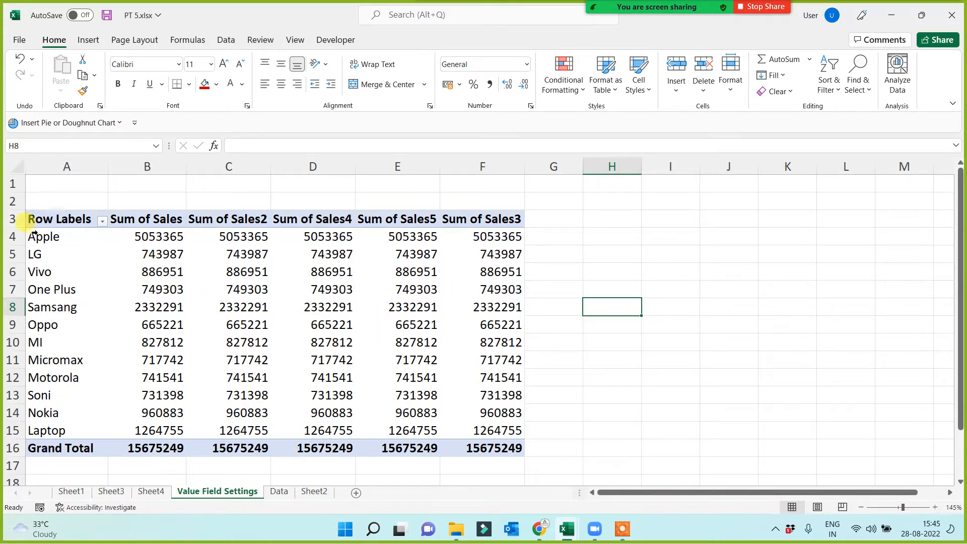
pyautogui.moveTo(51, 220); pyautogui.dragTo(151, 451)
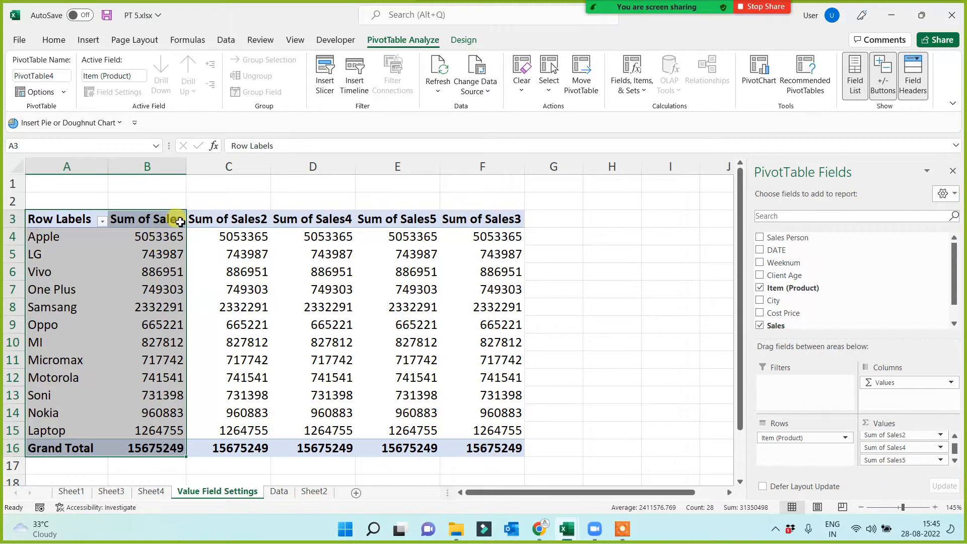
# Change the second Sales value column, Sum of Sales2, to summarize by Count in its value field settings.
pyautogui.click(237, 255)
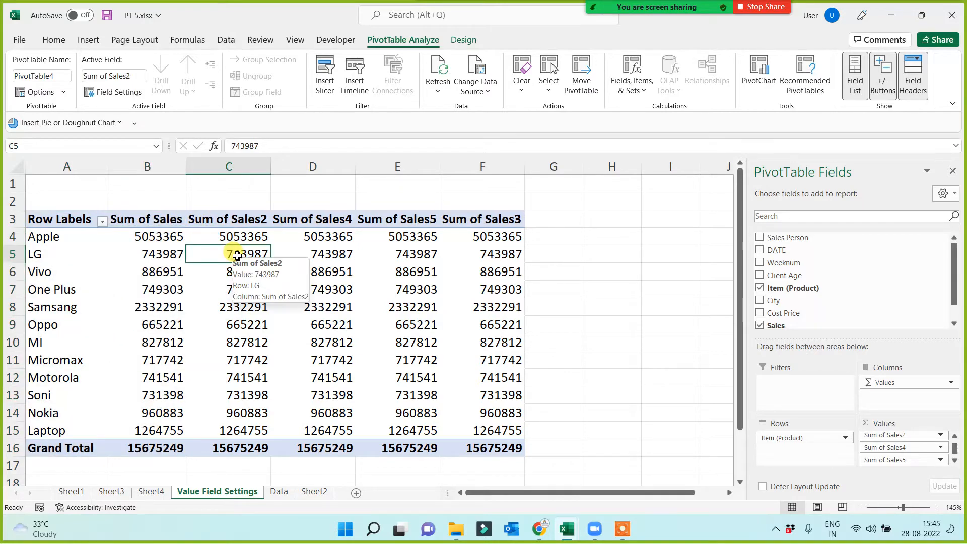
pyautogui.rightClick(237, 256)
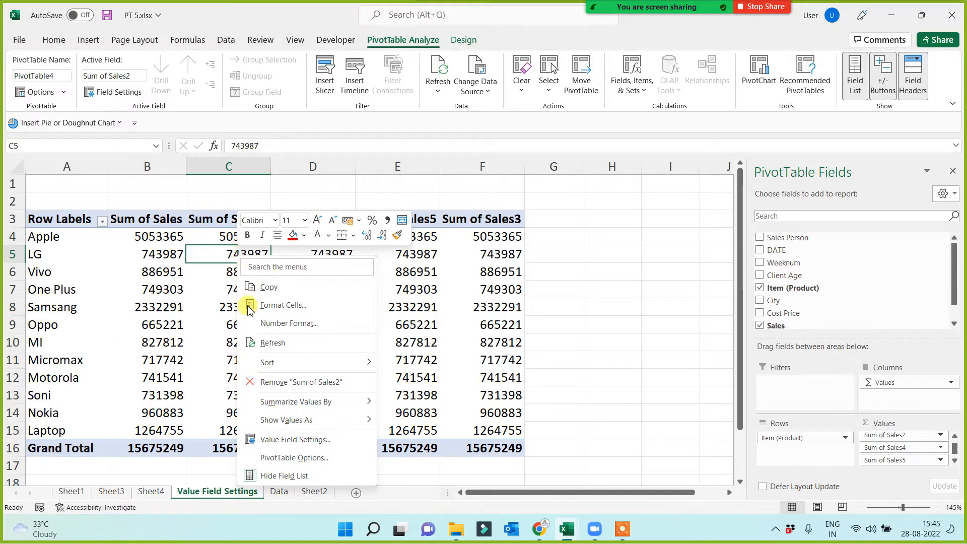
pyautogui.click(296, 440)
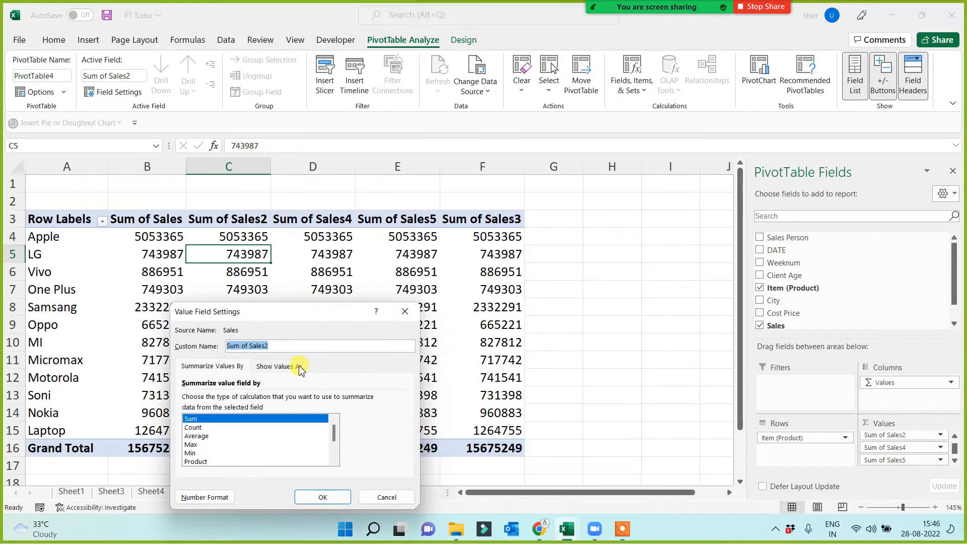
pyautogui.moveTo(294, 315); pyautogui.dragTo(347, 193)
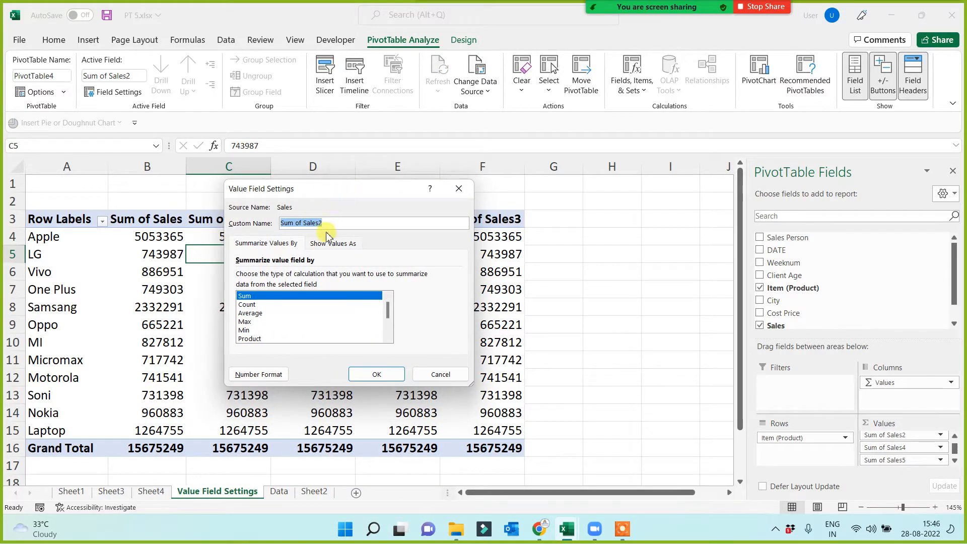
pyautogui.click(250, 305)
pyautogui.click(373, 374)
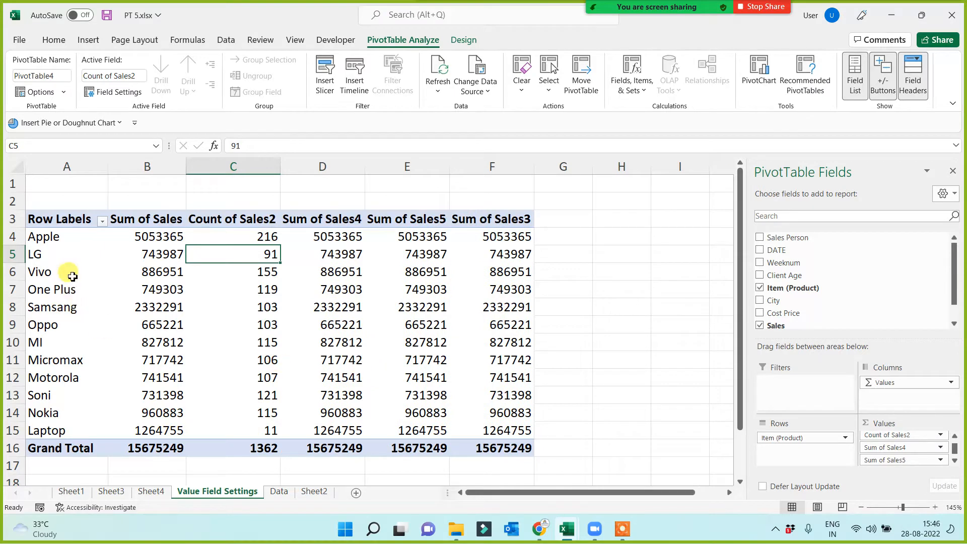
# Compare the sum and count of sales per product, looking at the Apple and Samsang rows.
pyautogui.moveTo(68, 219); pyautogui.dragTo(230, 449)
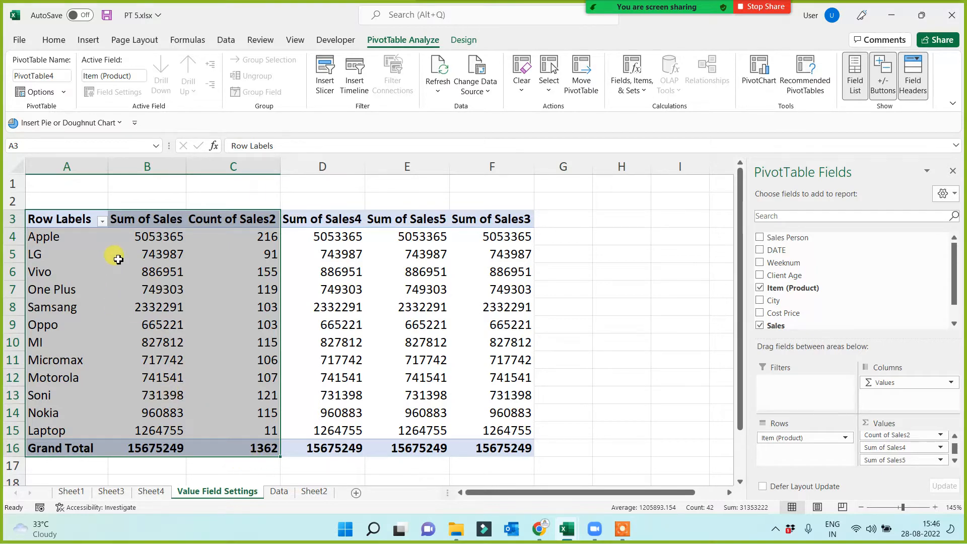
pyautogui.moveTo(138, 236)
pyautogui.mouseDown()
pyautogui.moveTo(142, 244)
pyautogui.moveTo(141, 236)
pyautogui.mouseUp()
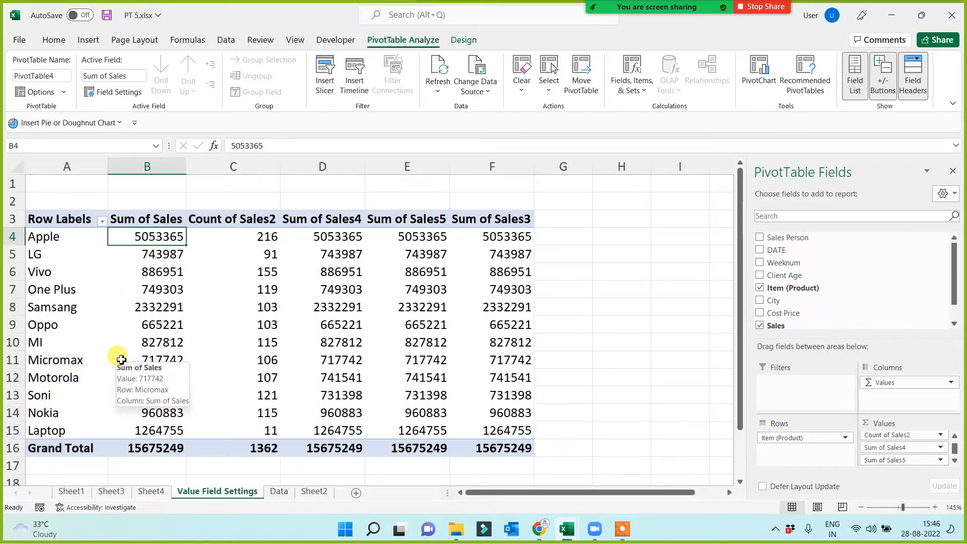
pyautogui.click(260, 238)
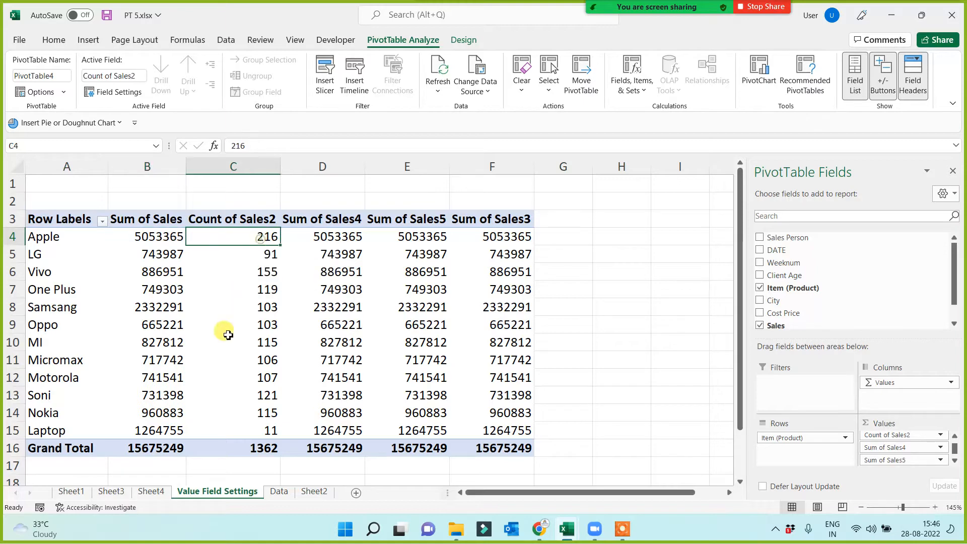
pyautogui.moveTo(228, 335)
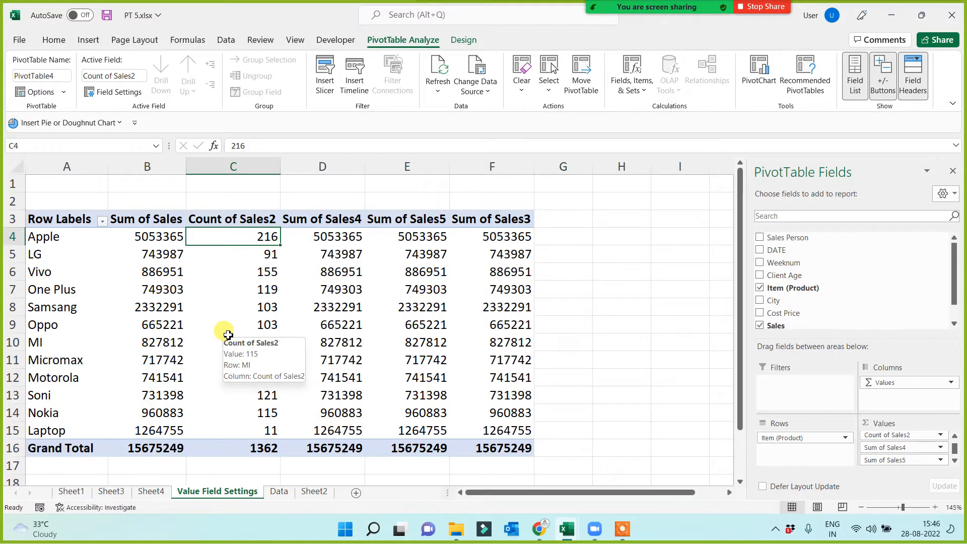
pyautogui.click(41, 302)
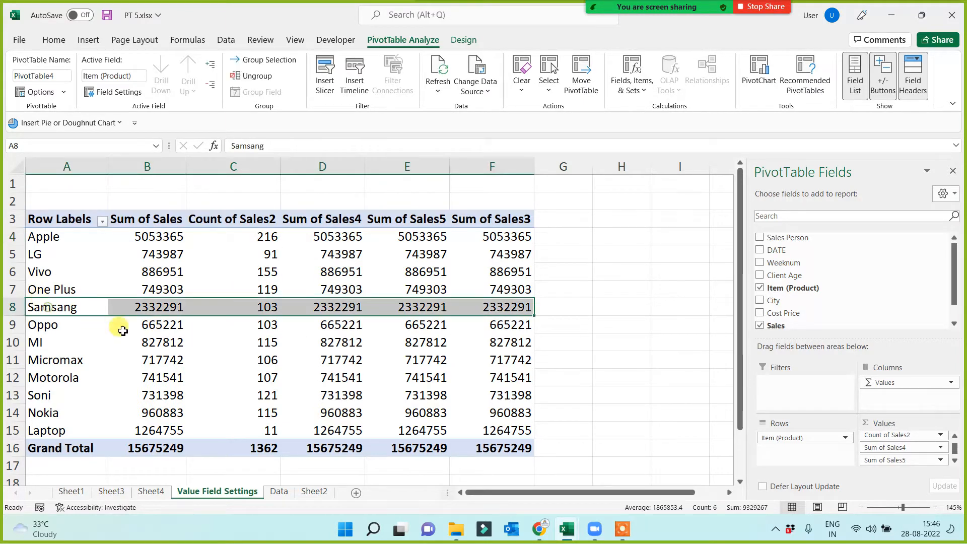
pyautogui.click(156, 313)
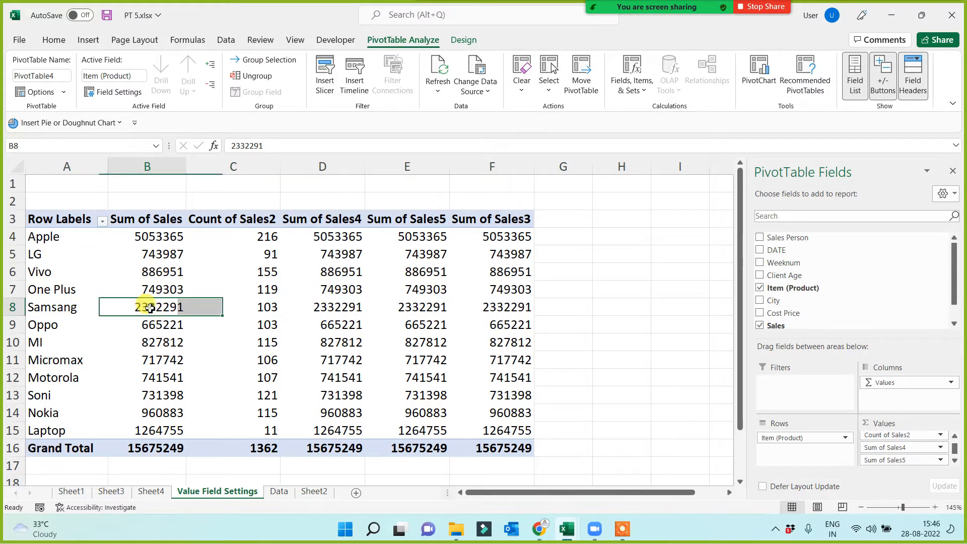
pyautogui.click(258, 310)
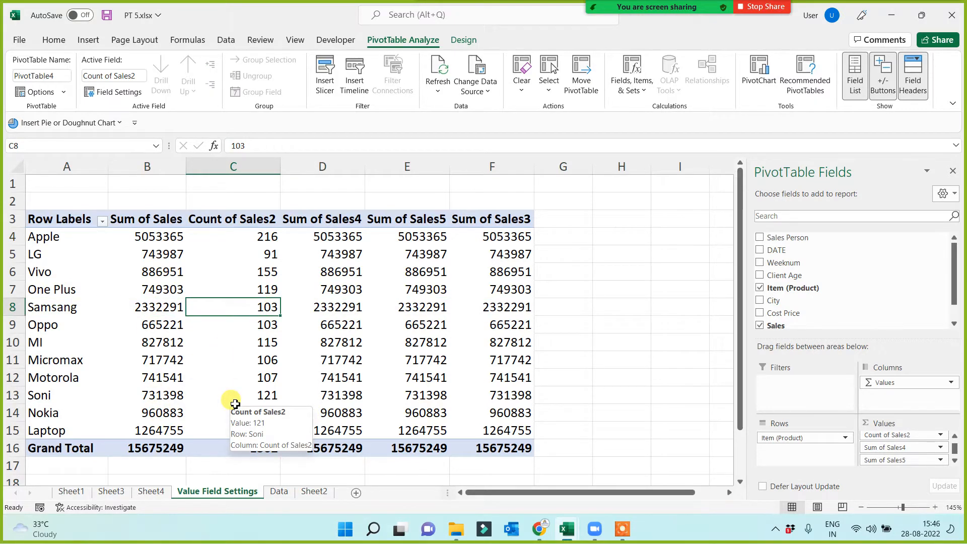
pyautogui.moveTo(46, 220); pyautogui.dragTo(250, 443)
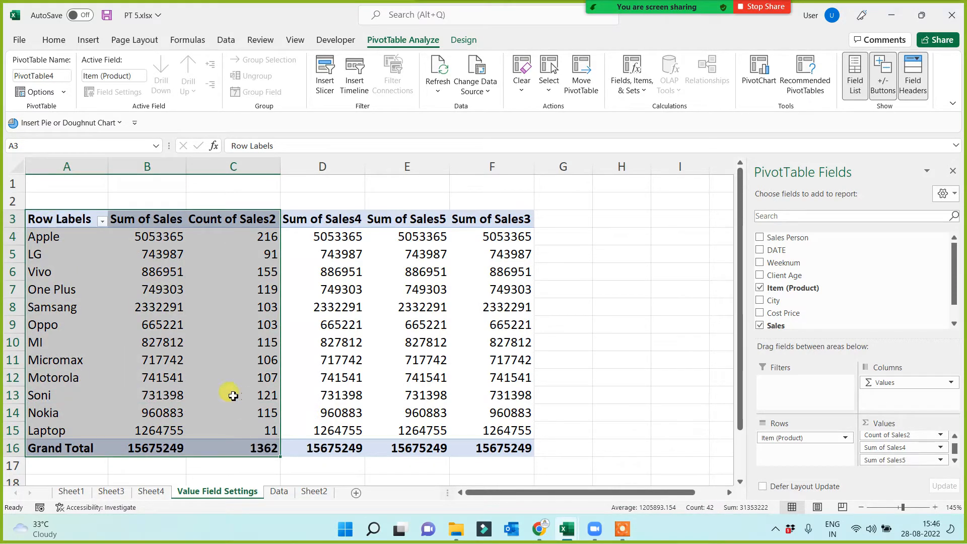
# Change the Sum of Sales4 value column to summarize by Average in its value field settings.
pyautogui.rightClick(333, 271)
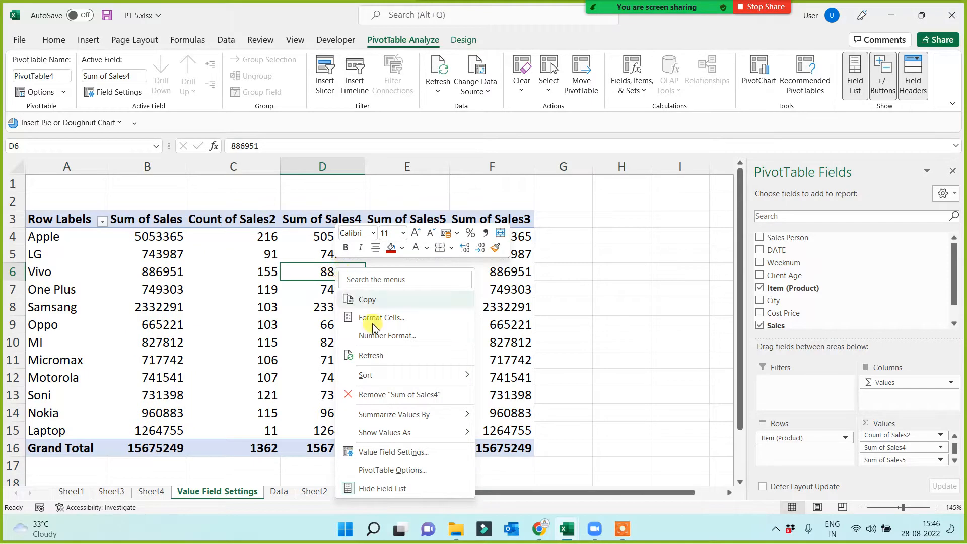
pyautogui.click(386, 456)
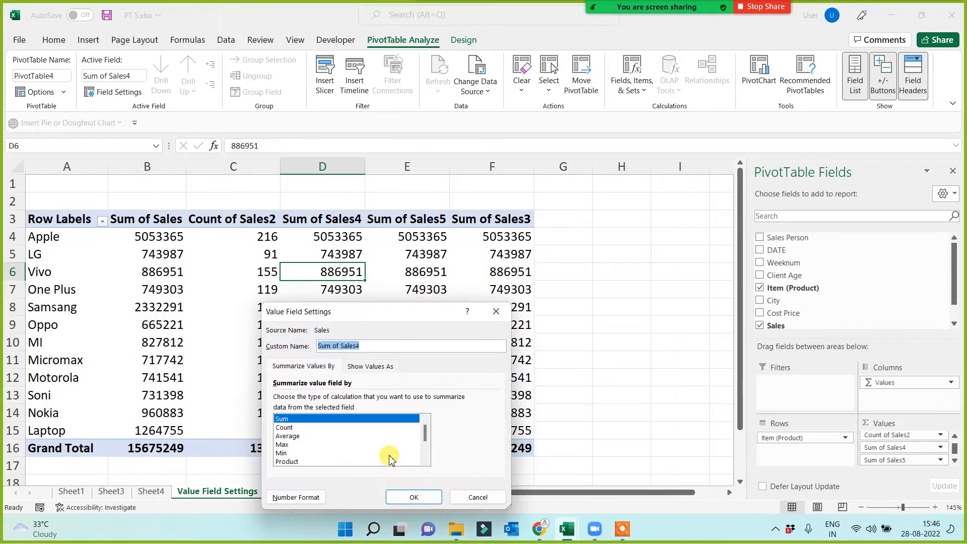
pyautogui.click(286, 436)
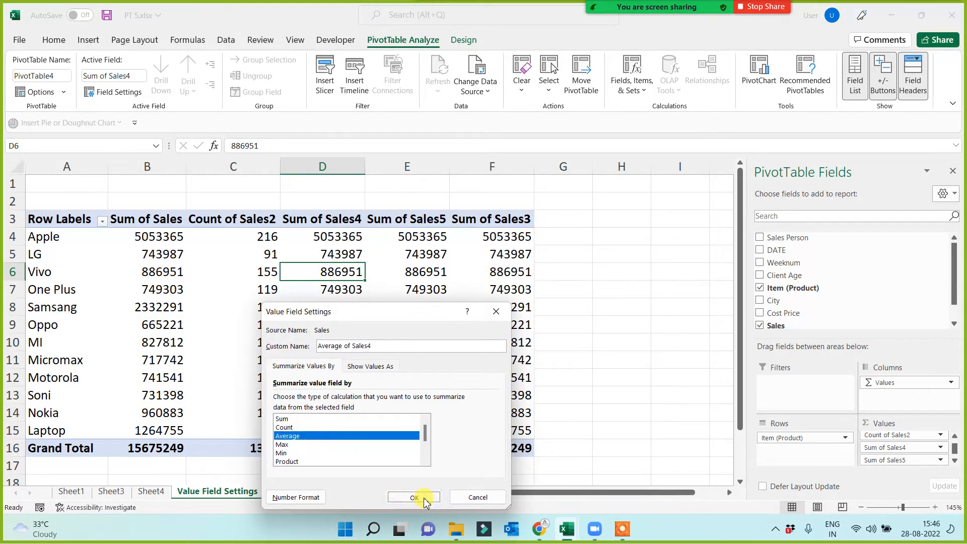
pyautogui.click(413, 497)
# Reduce the average sales values, including the grand total, to two decimal places and review them beside the sum and count.
pyautogui.moveTo(361, 244); pyautogui.dragTo(355, 445)
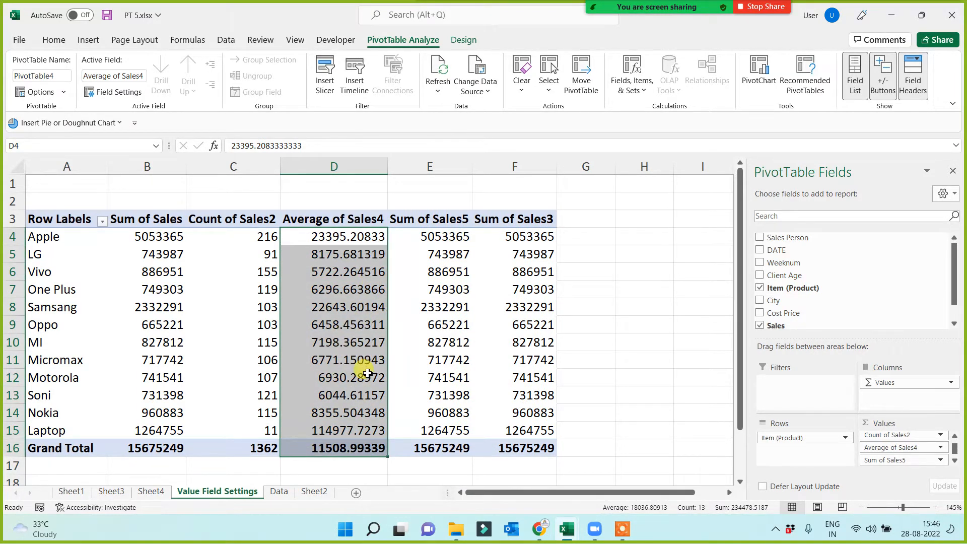
pyautogui.click(54, 40)
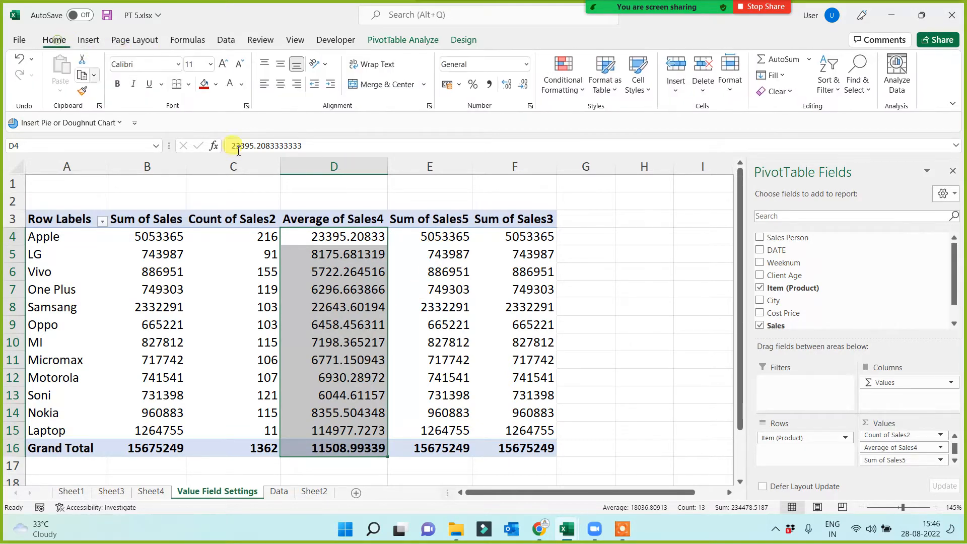
pyautogui.click(522, 86)
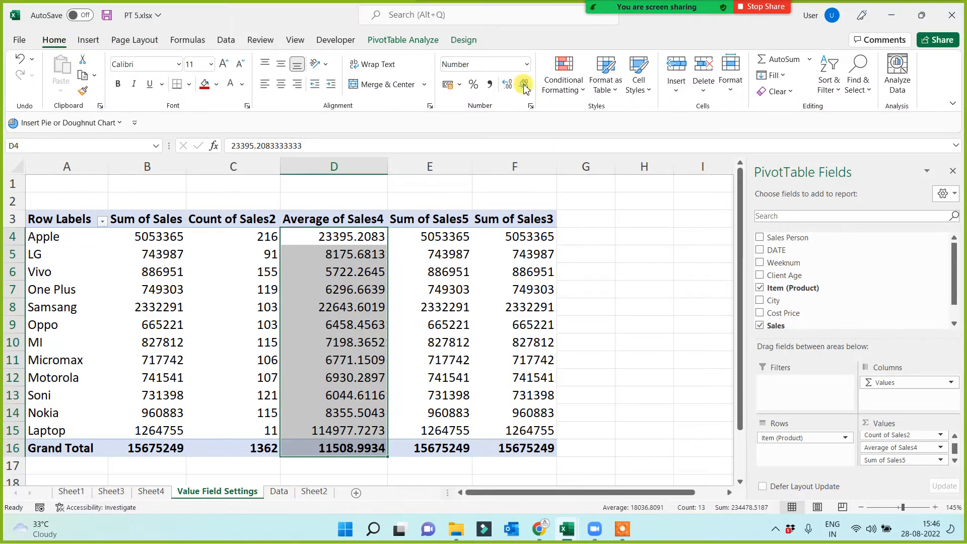
pyautogui.click(524, 86)
pyautogui.click(523, 86)
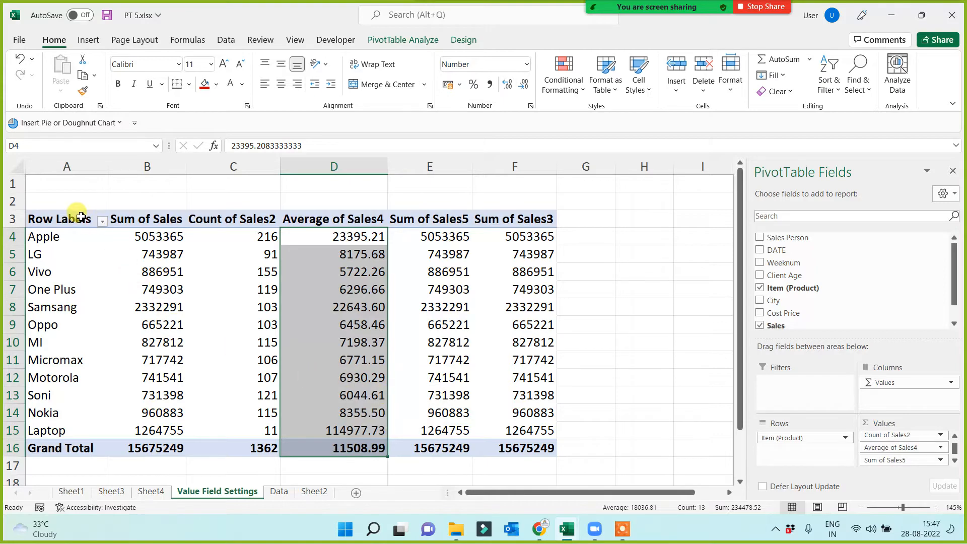
pyautogui.moveTo(79, 217); pyautogui.dragTo(323, 453)
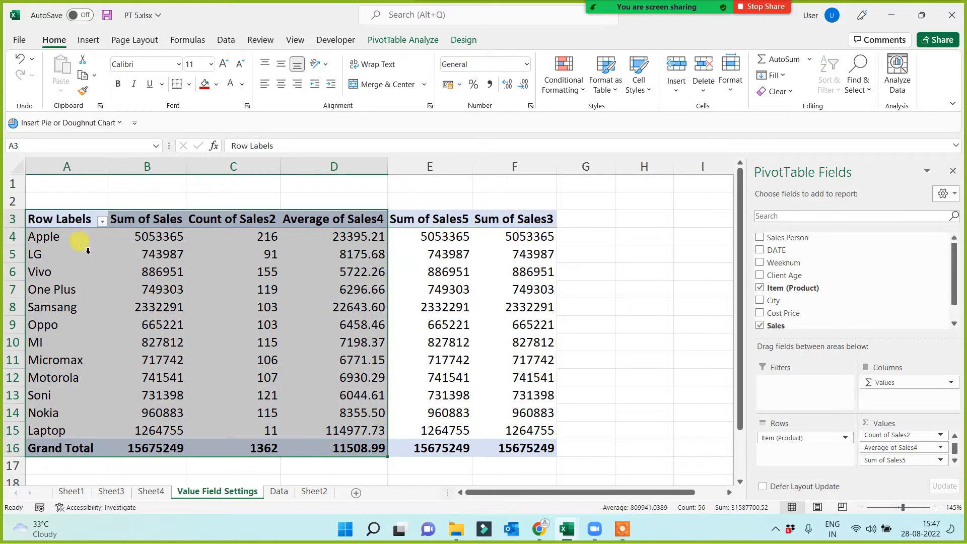
pyautogui.click(338, 236)
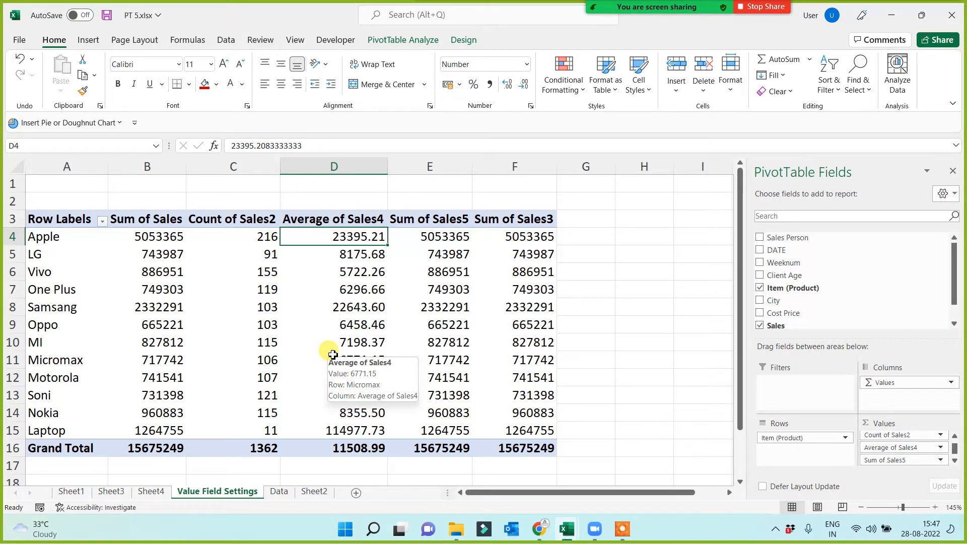
# Change the Sum of Sales5 value column to summarize by Max in its value field settings.
pyautogui.rightClick(437, 237)
pyautogui.click(476, 421)
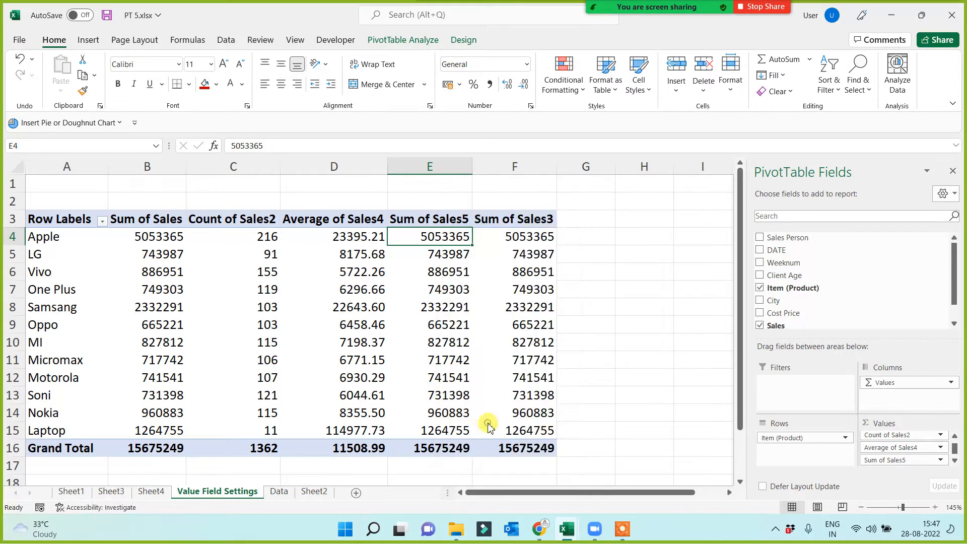
pyautogui.click(384, 445)
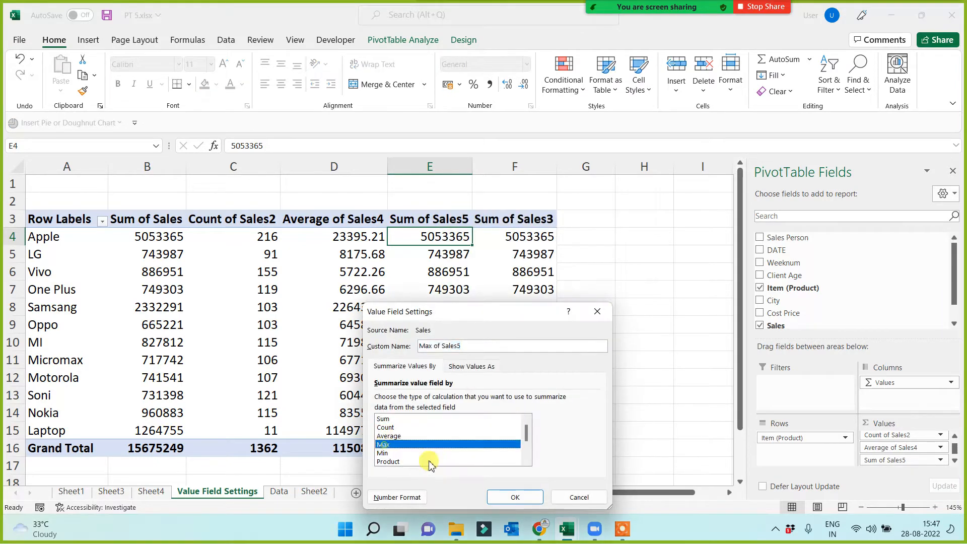
pyautogui.click(515, 497)
# Change the Sum of Sales3 value column to summarize by Min in its value field settings.
pyautogui.rightClick(529, 259)
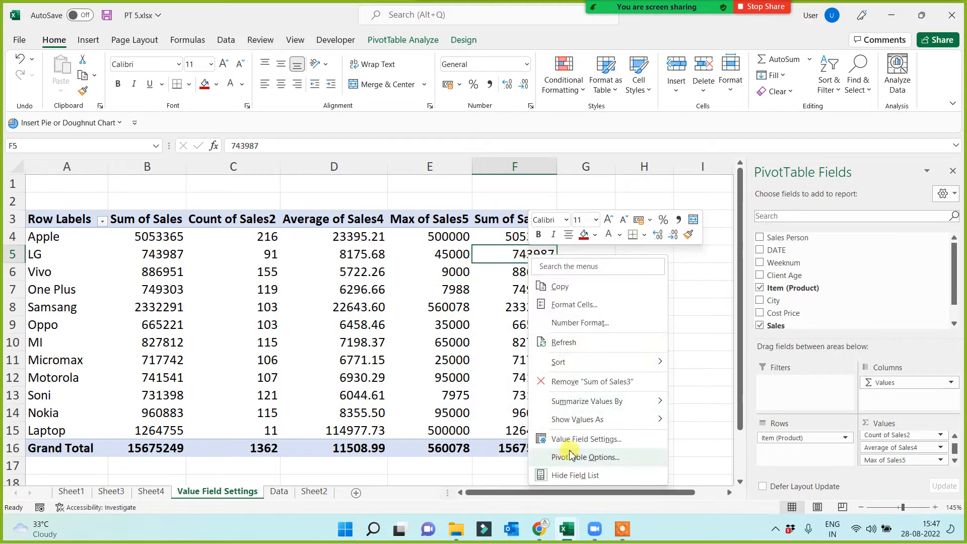
pyautogui.click(569, 438)
pyautogui.click(467, 455)
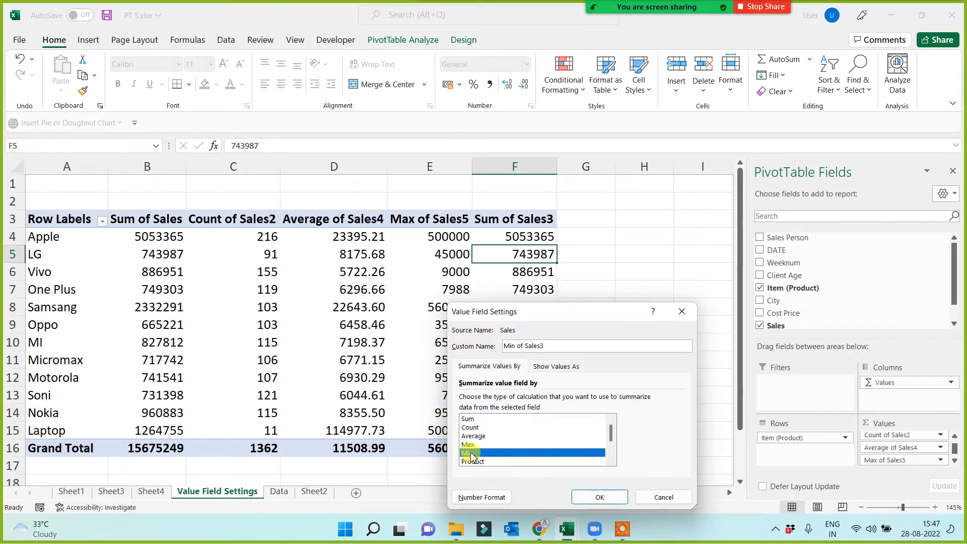
pyautogui.click(622, 497)
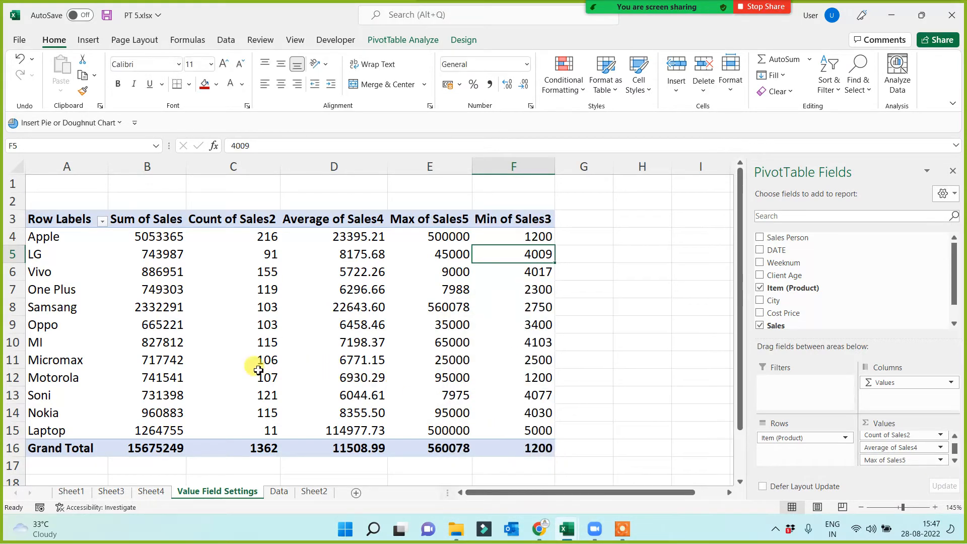
# Examine the sum, count, average, maximum and minimum sales per product, looking at the Apple, Oppo and Vivo rows and the whole report.
pyautogui.click(59, 243)
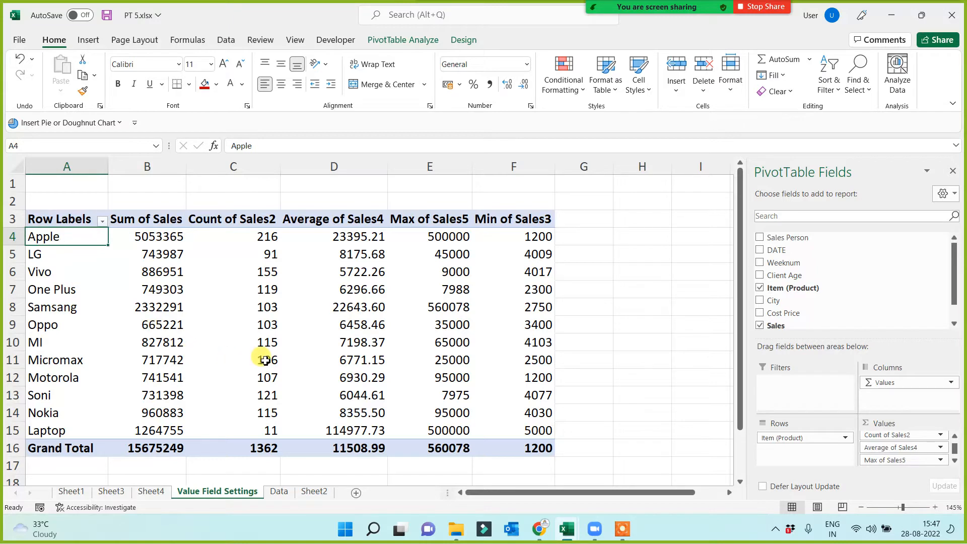
pyautogui.click(447, 243)
pyautogui.moveTo(372, 378)
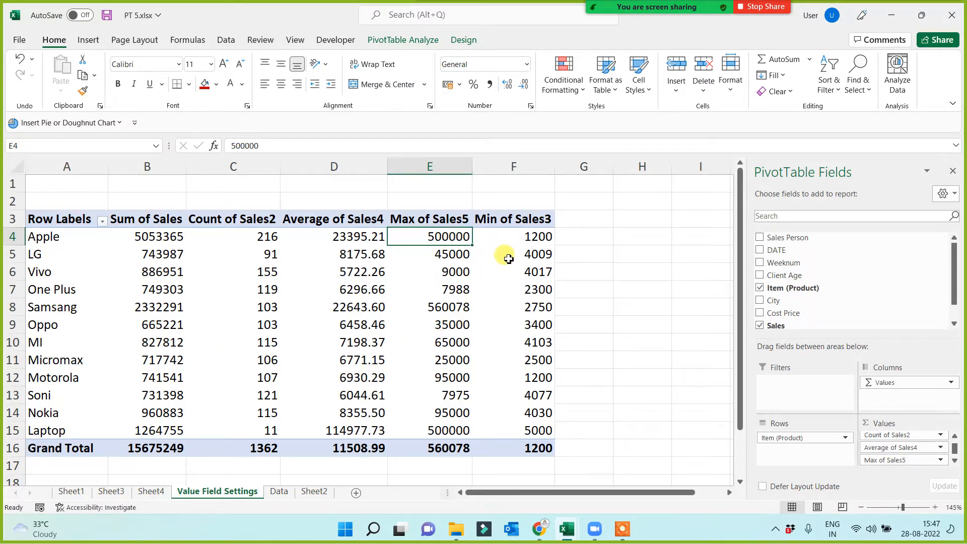
pyautogui.click(511, 241)
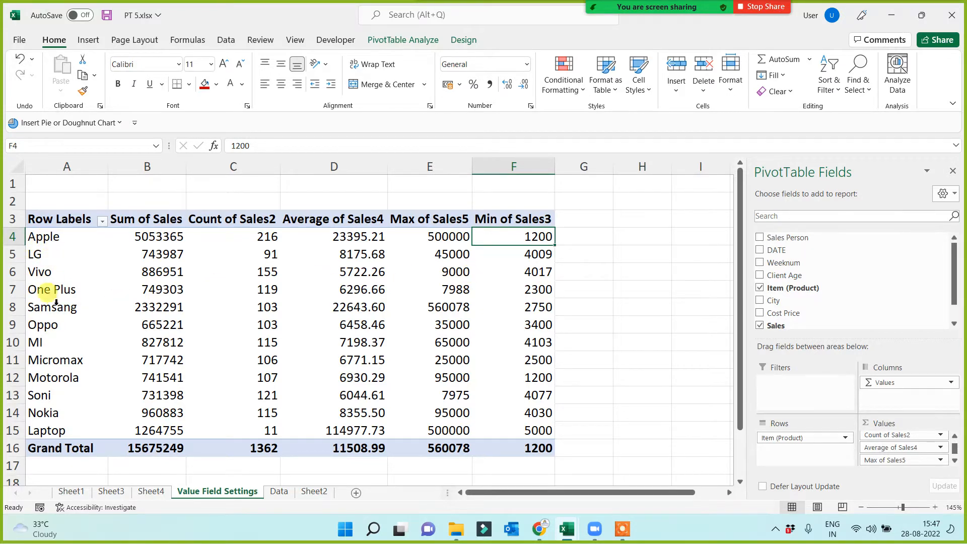
pyautogui.click(31, 325)
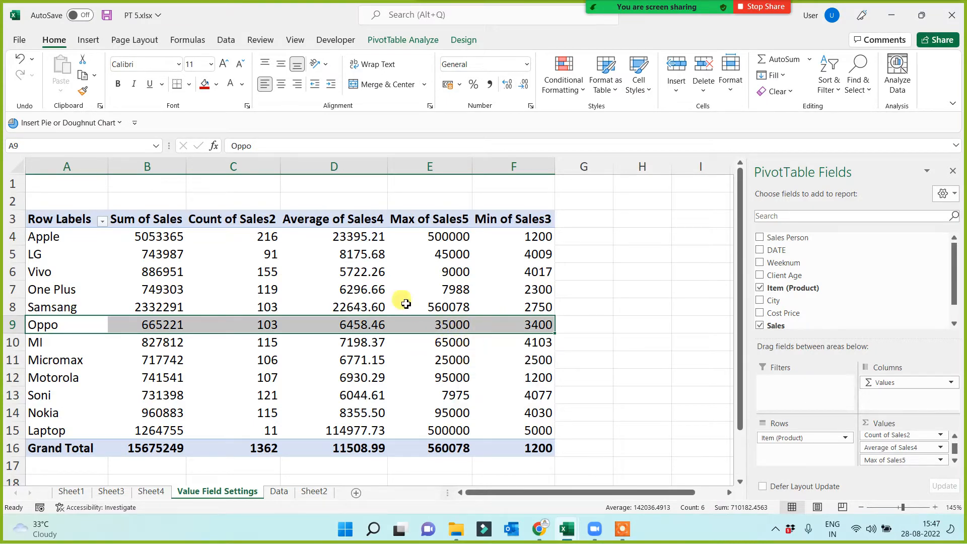
pyautogui.click(538, 327)
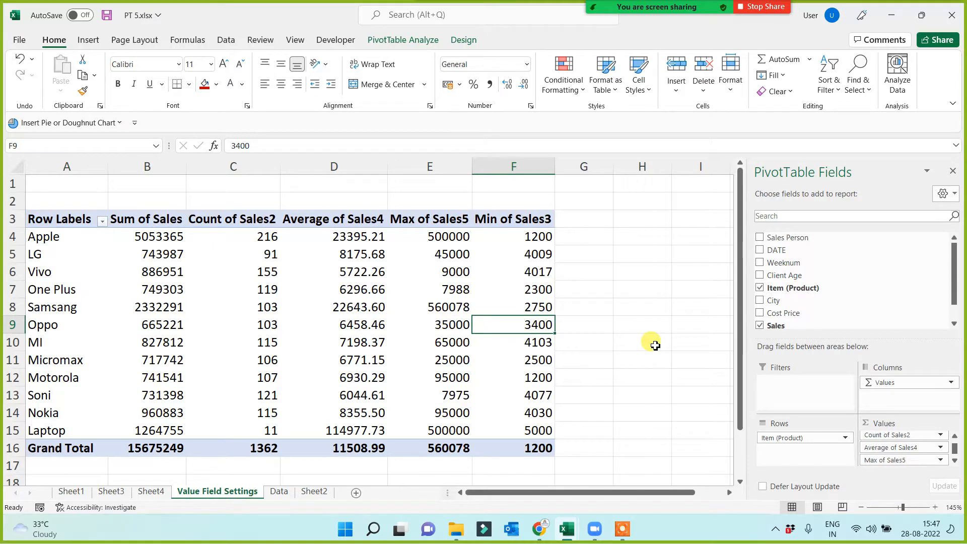
pyautogui.click(504, 255)
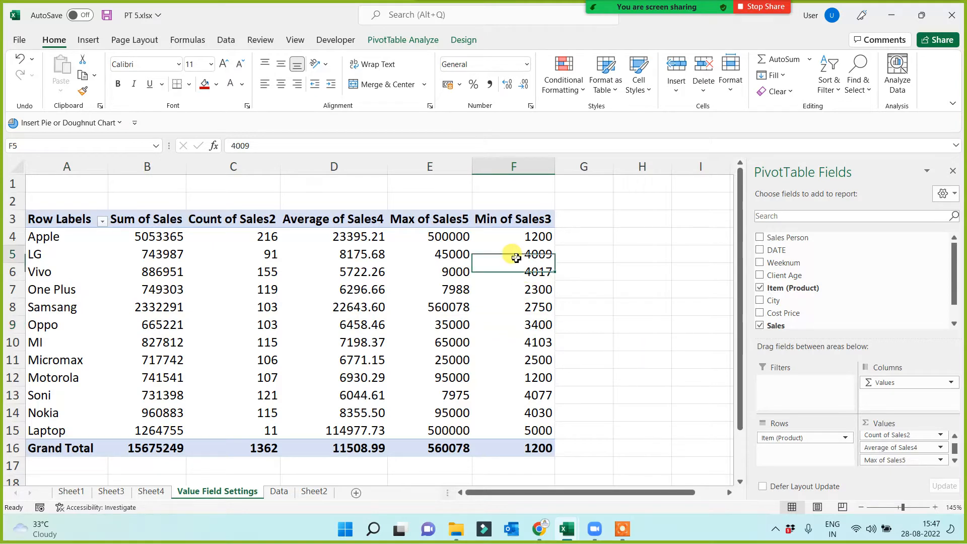
pyautogui.click(443, 271)
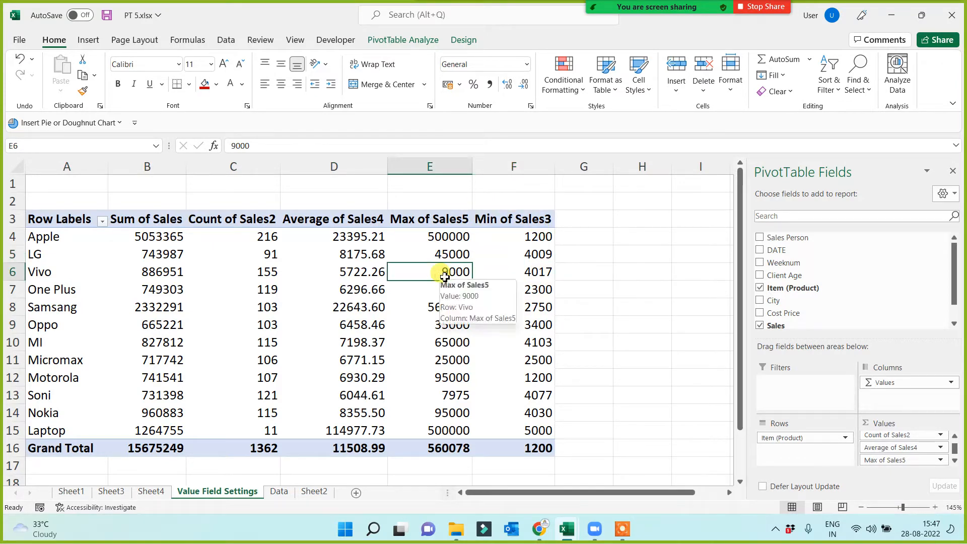
pyautogui.click(360, 274)
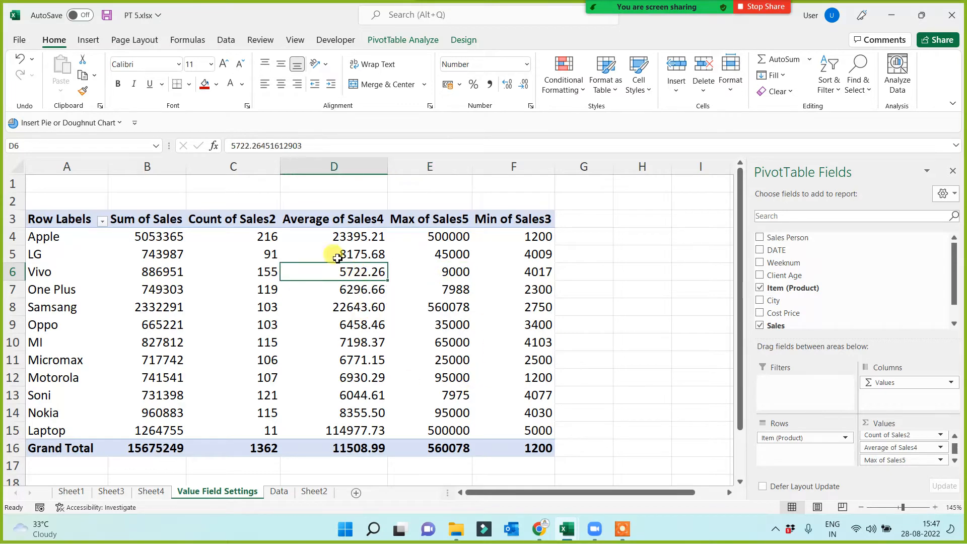
pyautogui.click(235, 275)
pyautogui.click(143, 289)
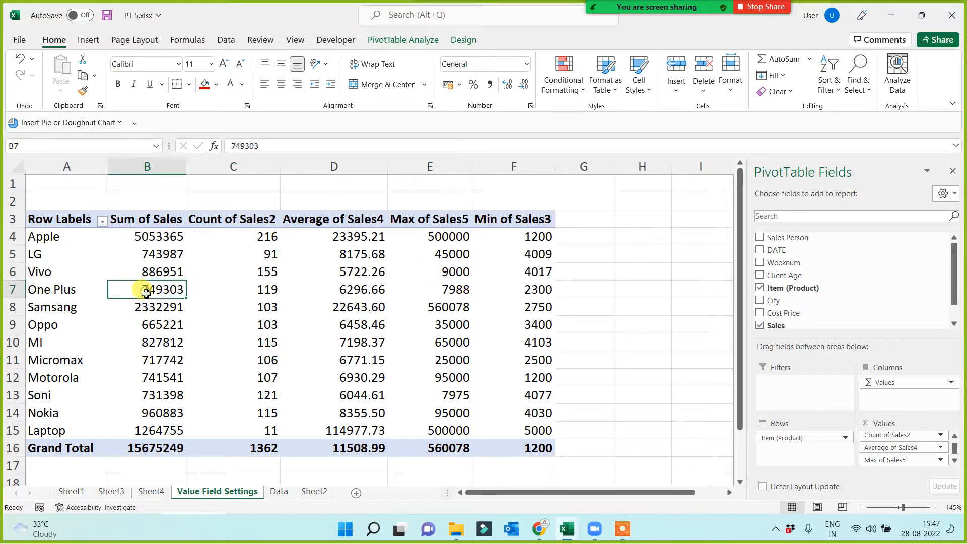
pyautogui.click(63, 223)
pyautogui.moveTo(62, 223); pyautogui.dragTo(546, 447)
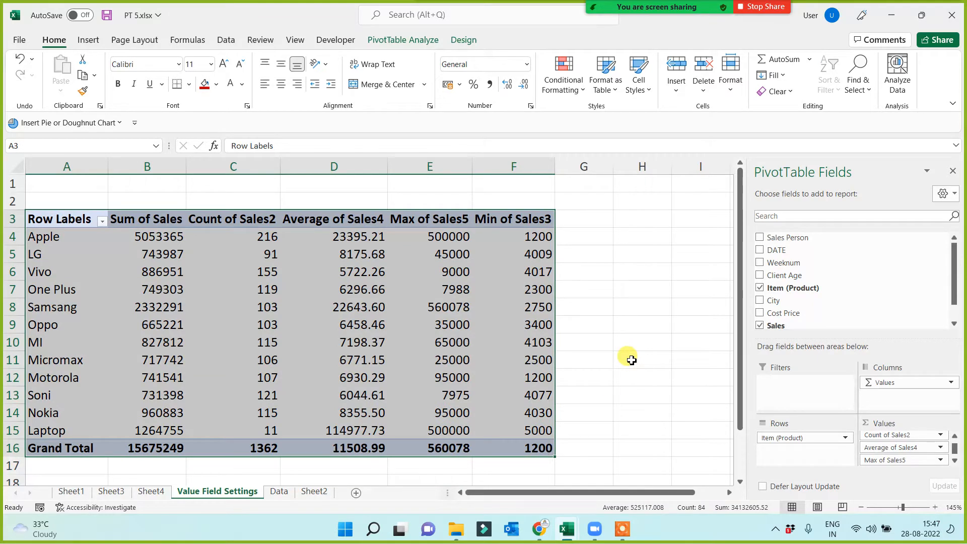
pyautogui.click(656, 324)
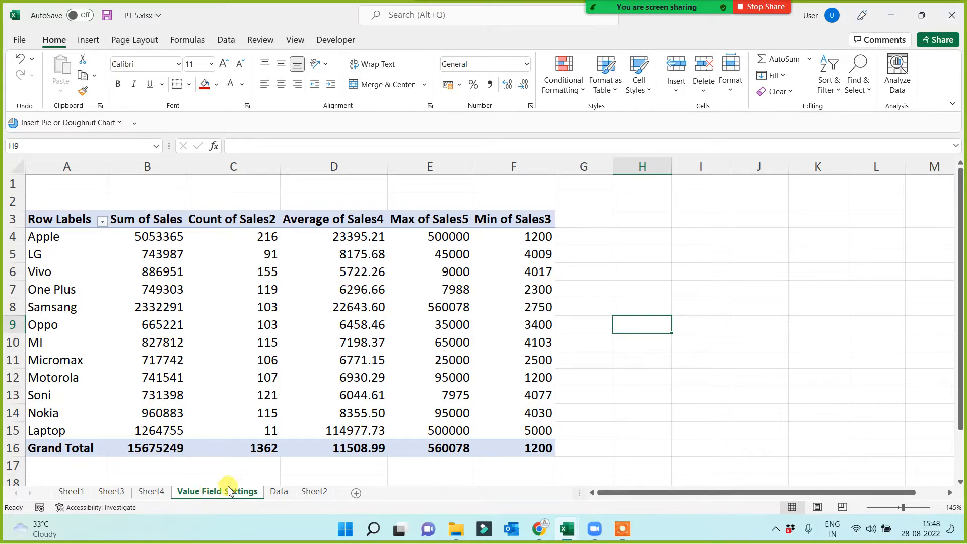
# On the Data sheet, copy the red formatting of the "Use of Refresh Option" topic onto "use of group and ungroup".
pyautogui.click(279, 491)
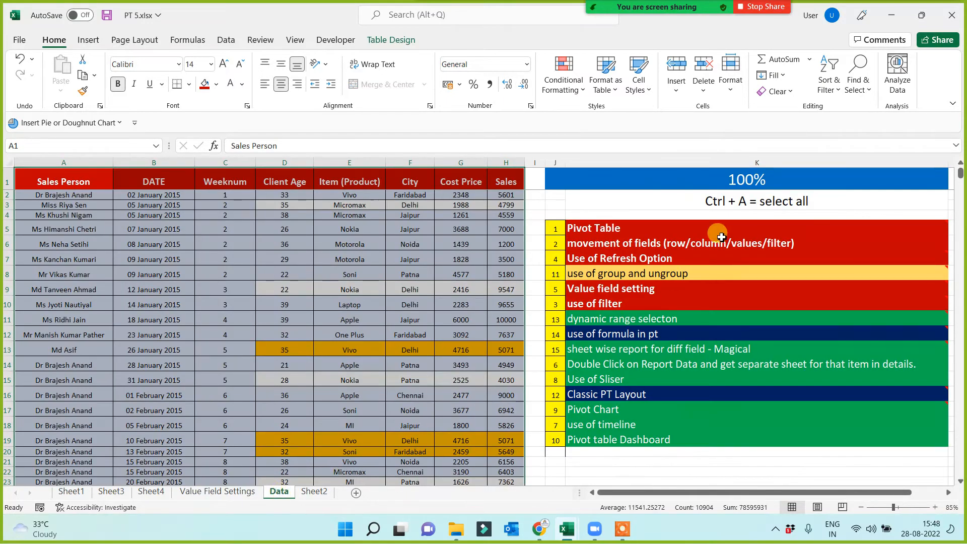
pyautogui.click(606, 275)
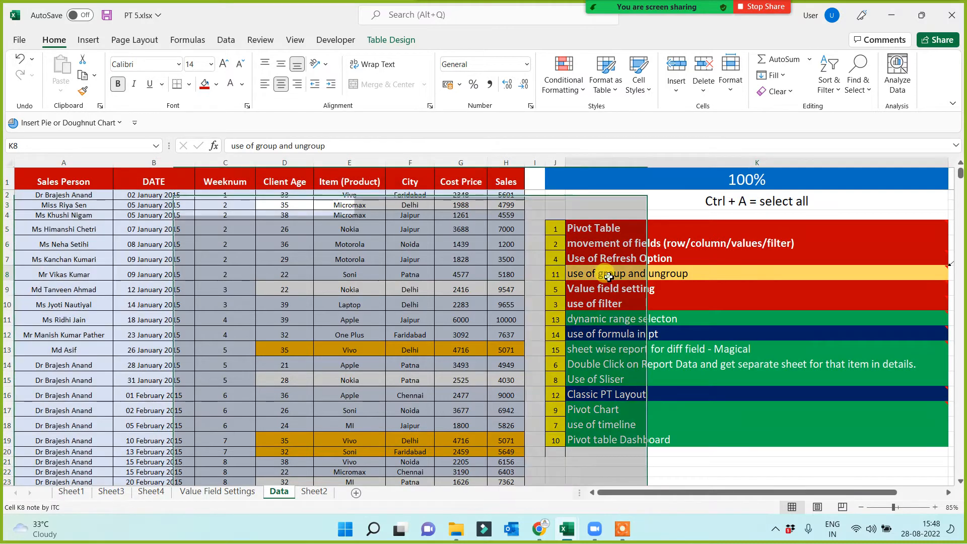
pyautogui.click(609, 253)
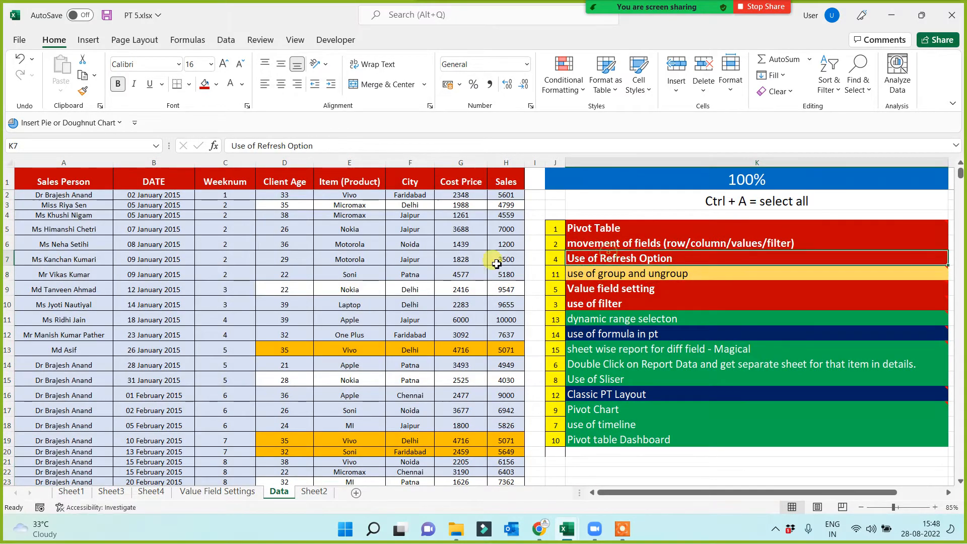
pyautogui.click(83, 91)
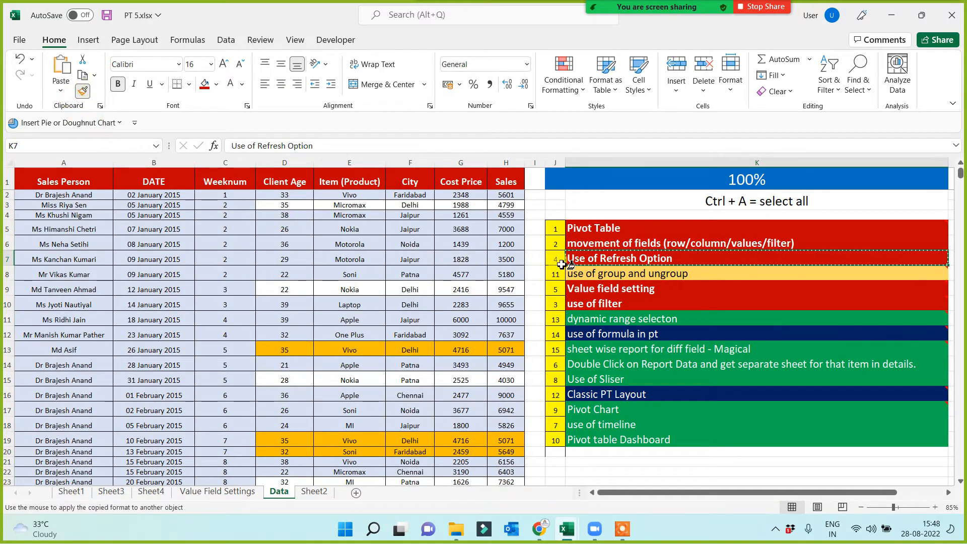
pyautogui.click(602, 273)
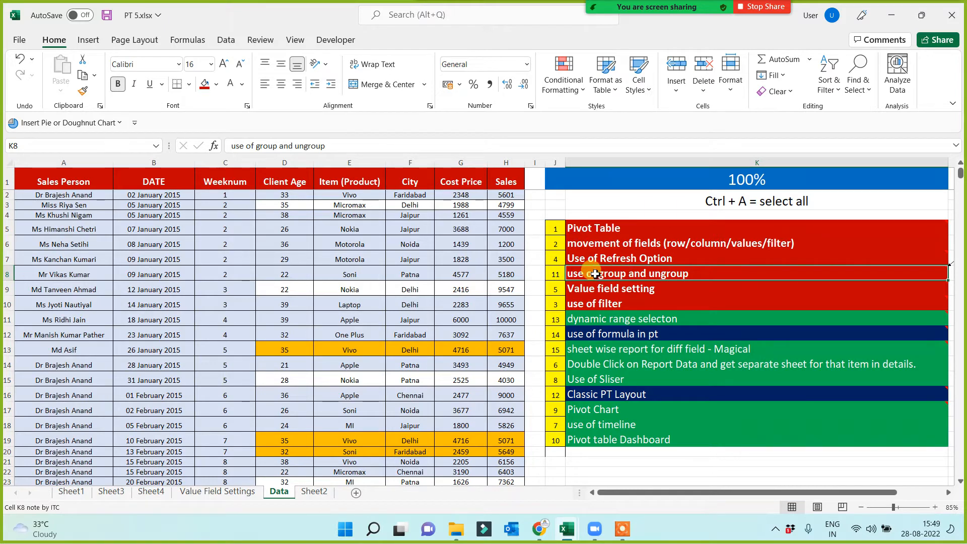
# Insert a PivotTable from the whole data table, Table1, on a new worksheet and return to the Data sheet.
pyautogui.click(262, 307)
pyautogui.hotkey('ctrl', 'a')
pyautogui.hotkey('ctrl', 'a')
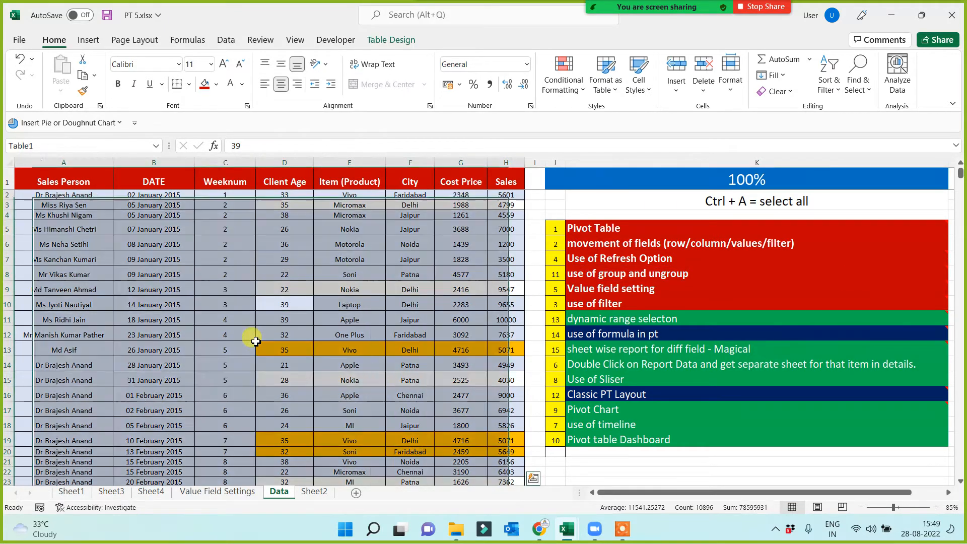
pyautogui.click(87, 44)
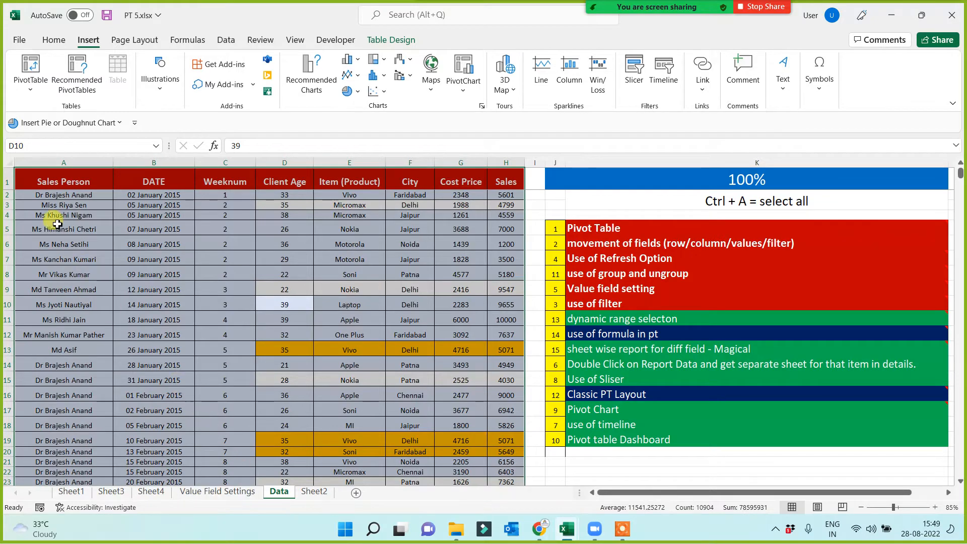
pyautogui.click(34, 65)
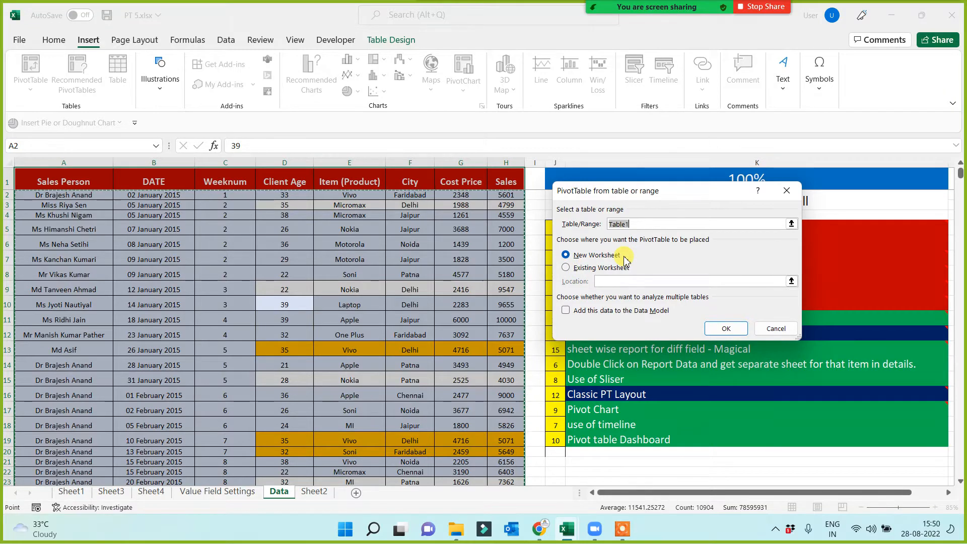
pyautogui.click(726, 328)
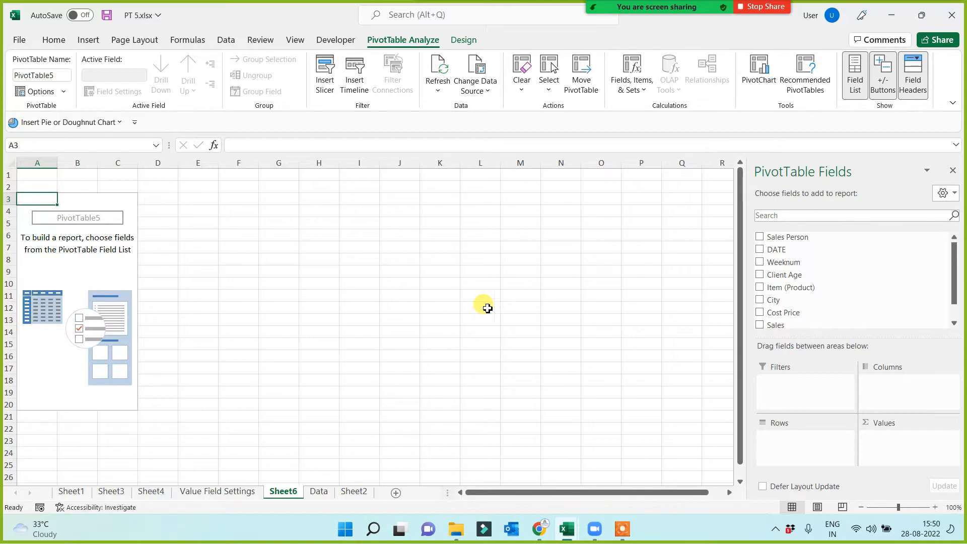
pyautogui.click(321, 492)
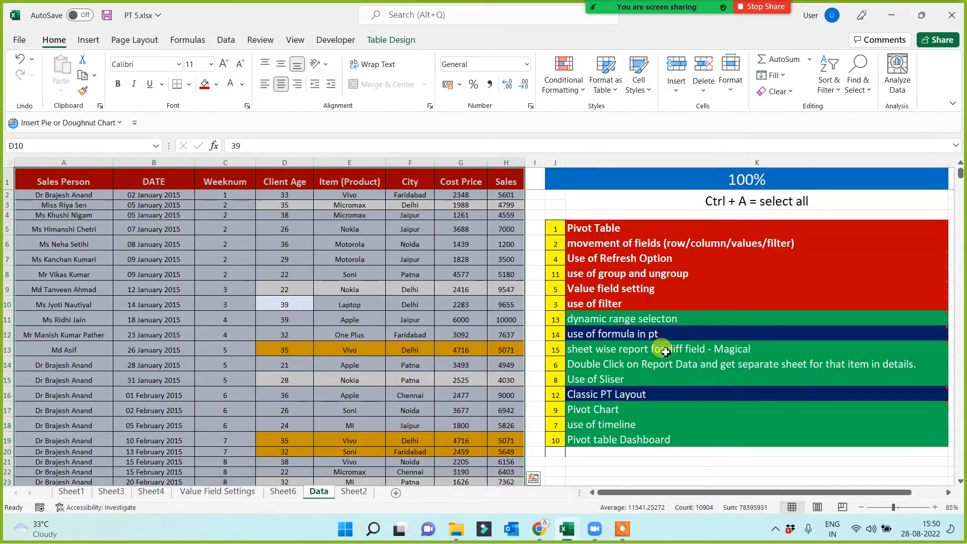
# Rename the new PivotTable worksheet, Sheet6, as "G & U".
pyautogui.scroll(-5, 615, 434)
pyautogui.click(580, 293)
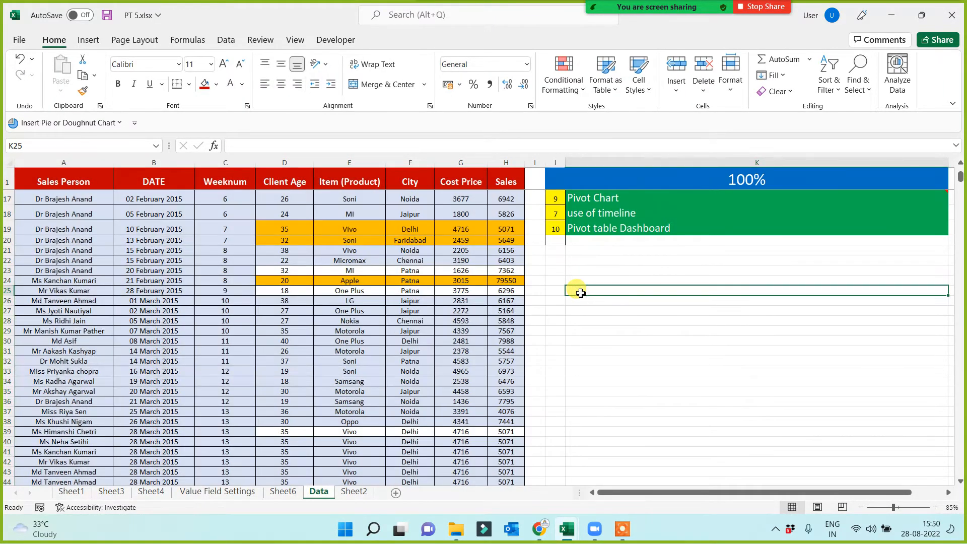
pyautogui.click(281, 492)
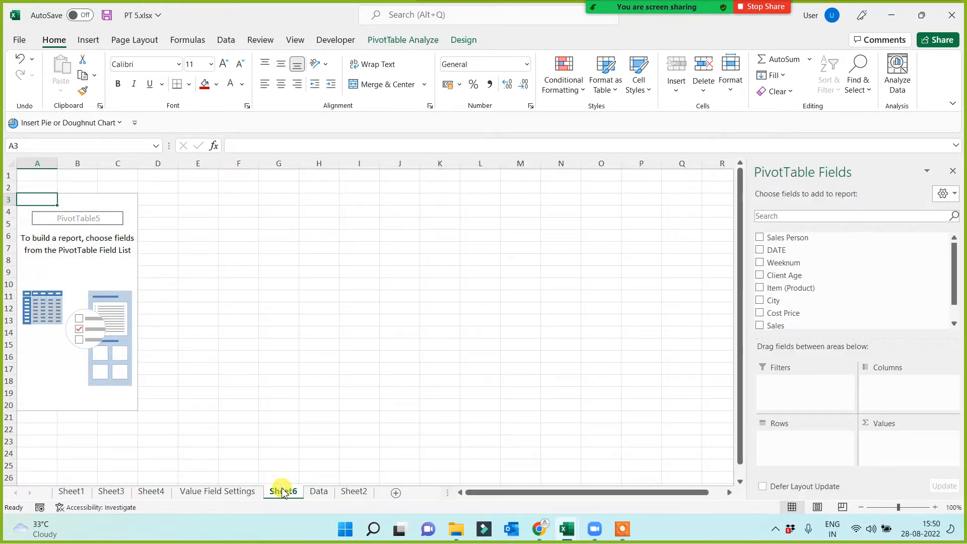
pyautogui.doubleClick(282, 491)
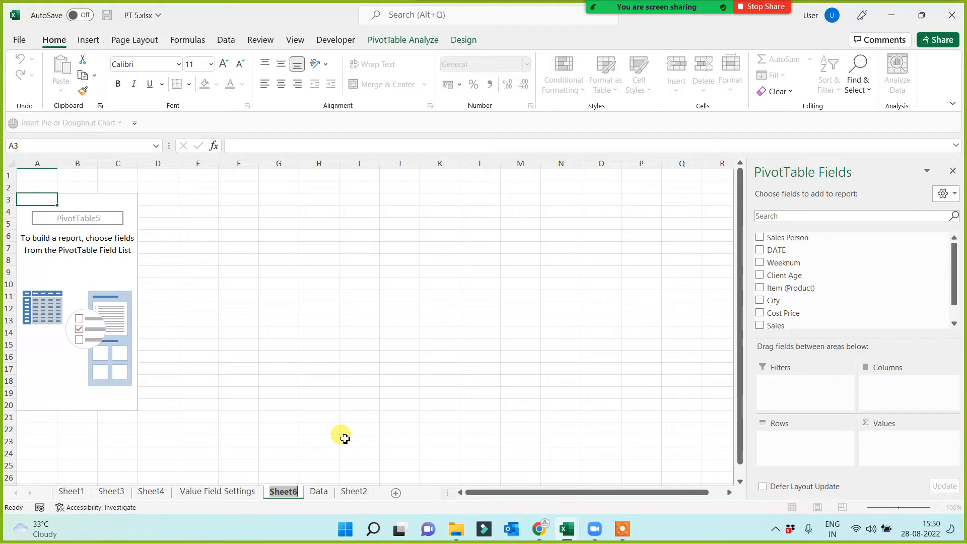
pyautogui.write('Gand')
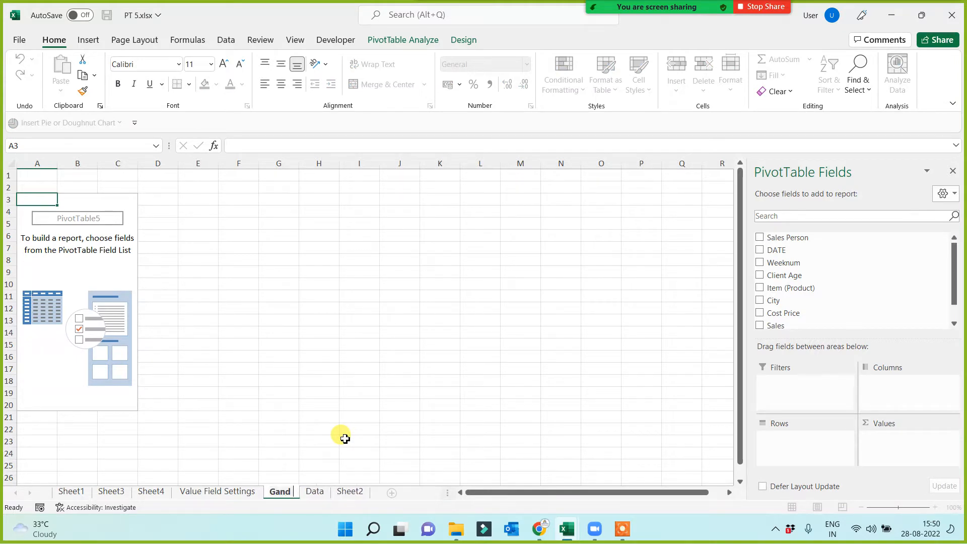
pyautogui.press('BackSpace')
pyautogui.press('BackSpace')
pyautogui.press('BackSpace')
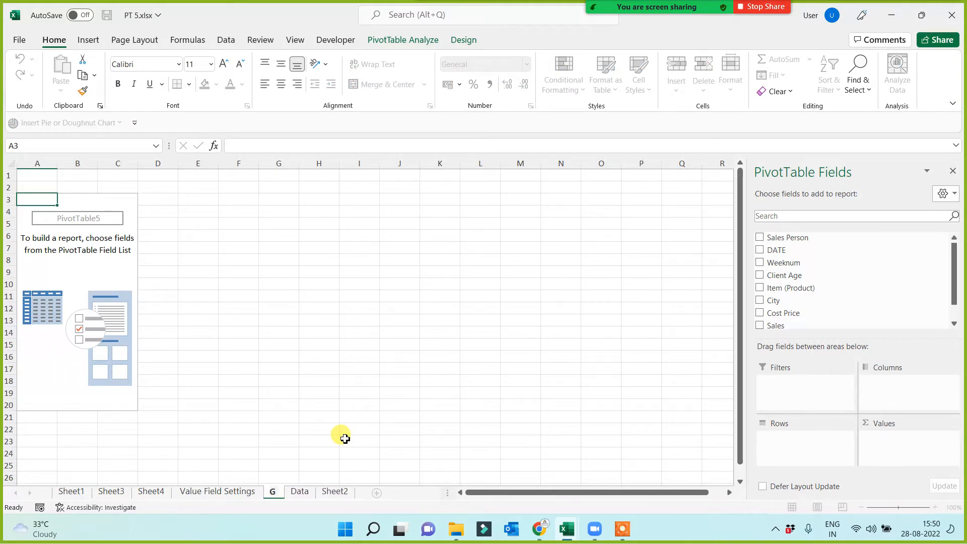
pyautogui.write('&')
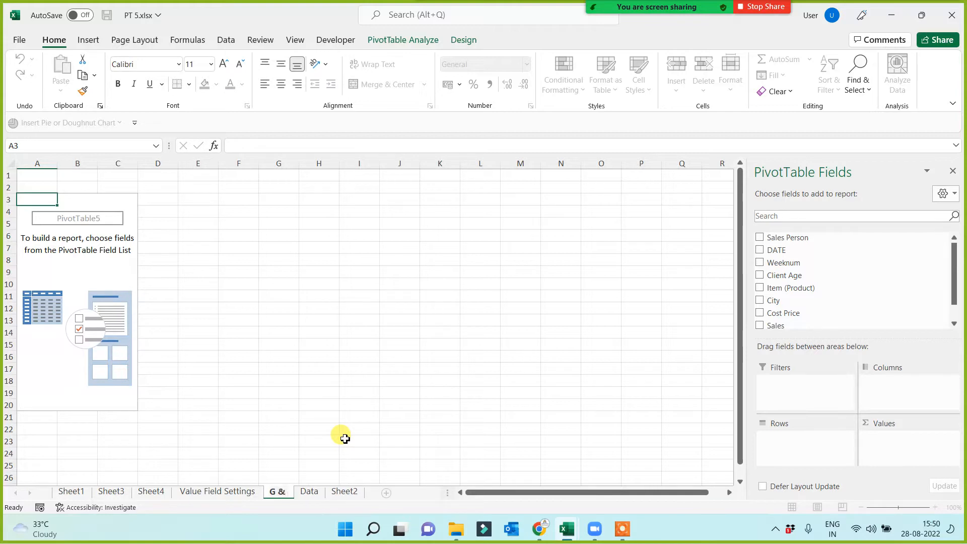
pyautogui.write(' U')
pyautogui.click(287, 347)
# Build the empty PivotTable with DATE in the rows and the sum of Sales in the values.
pyautogui.click(59, 264)
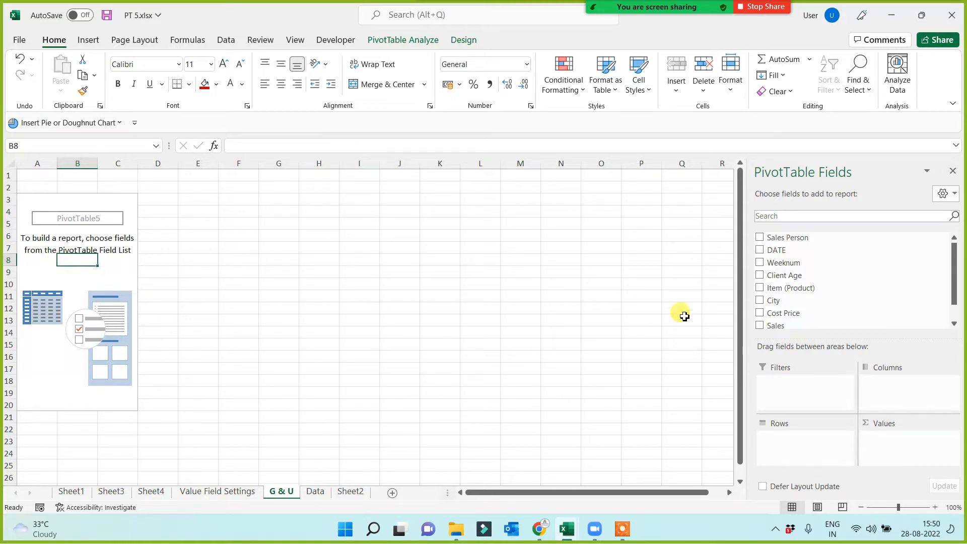
pyautogui.moveTo(776, 249); pyautogui.dragTo(784, 445)
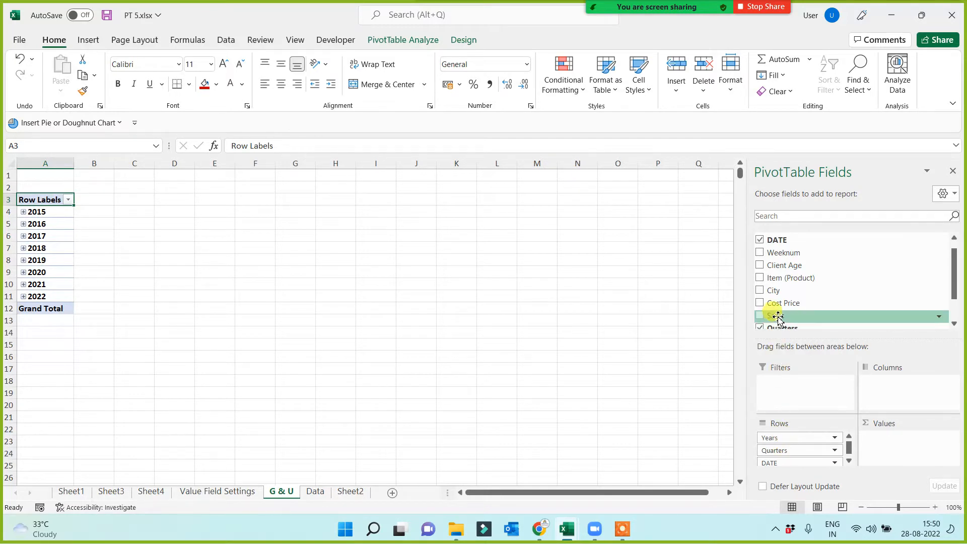
pyautogui.moveTo(774, 315); pyautogui.dragTo(894, 446)
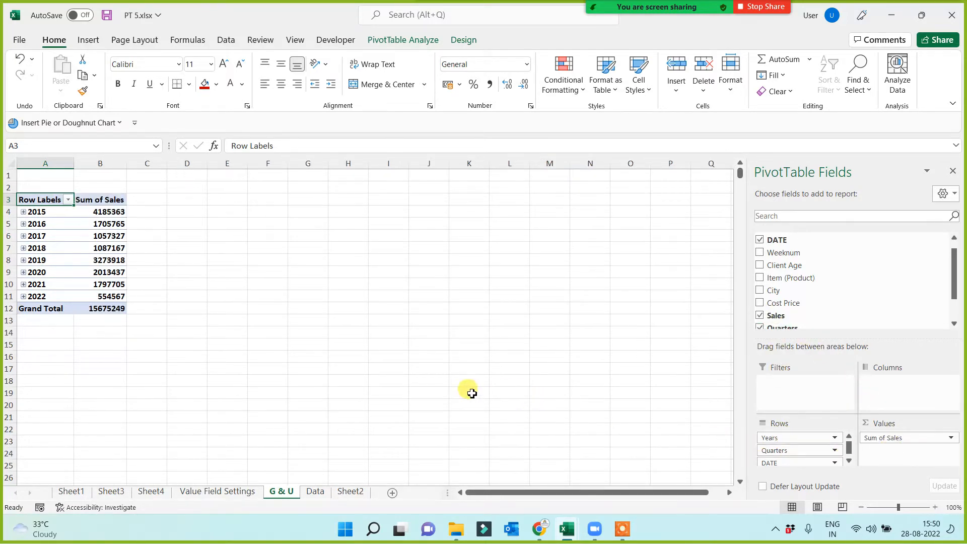
pyautogui.scroll(4, 452, 384)
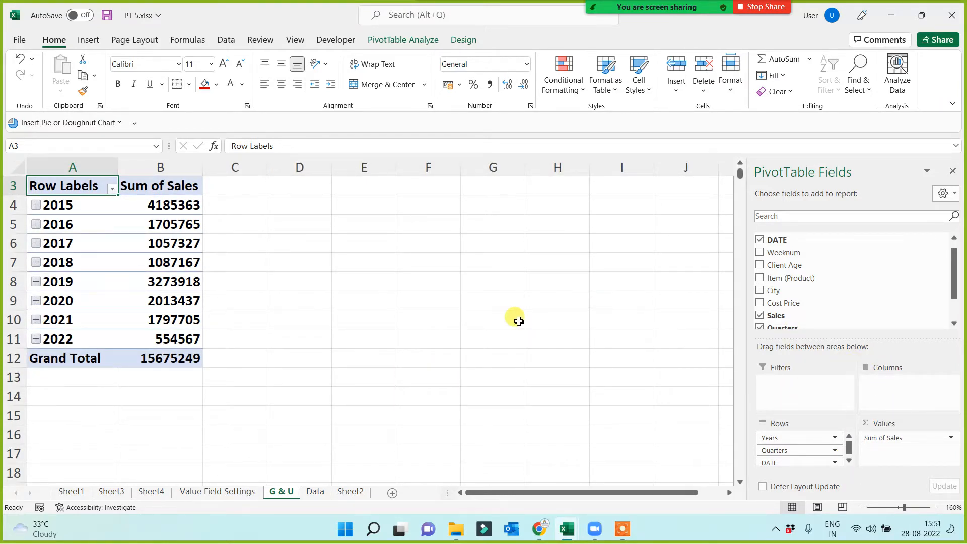
pyautogui.scroll(1, 325, 307)
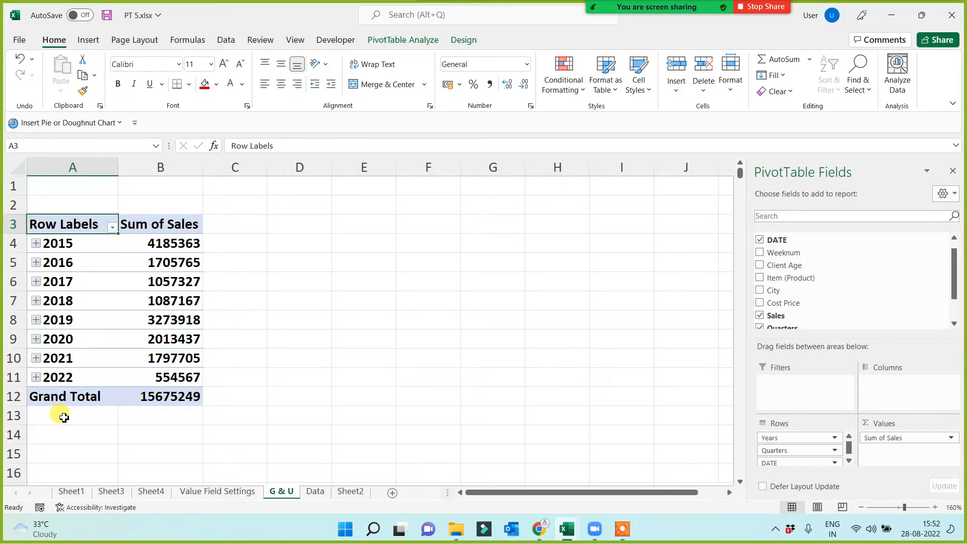
# Group the PivotTable's dates by Months only, leaving out Quarters and Years.
pyautogui.rightClick(88, 263)
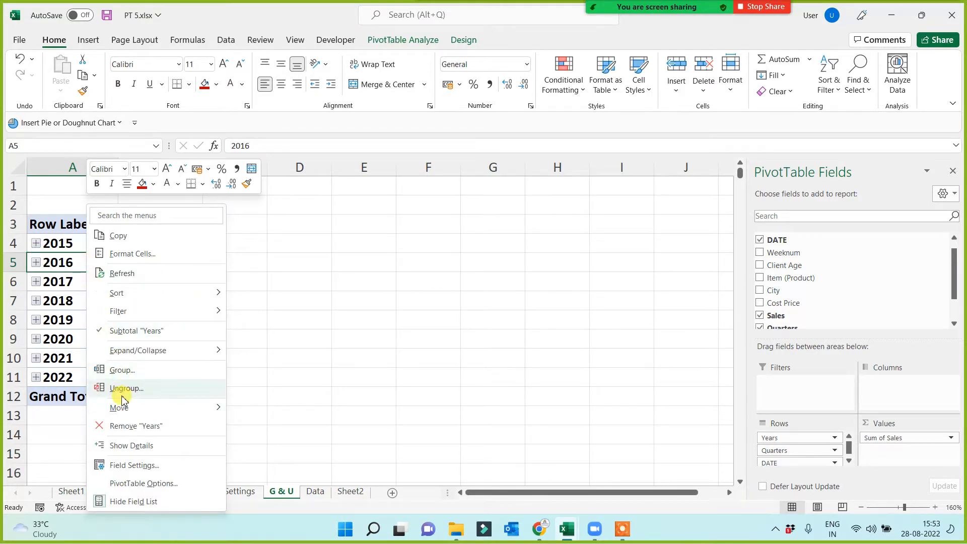
pyautogui.click(124, 370)
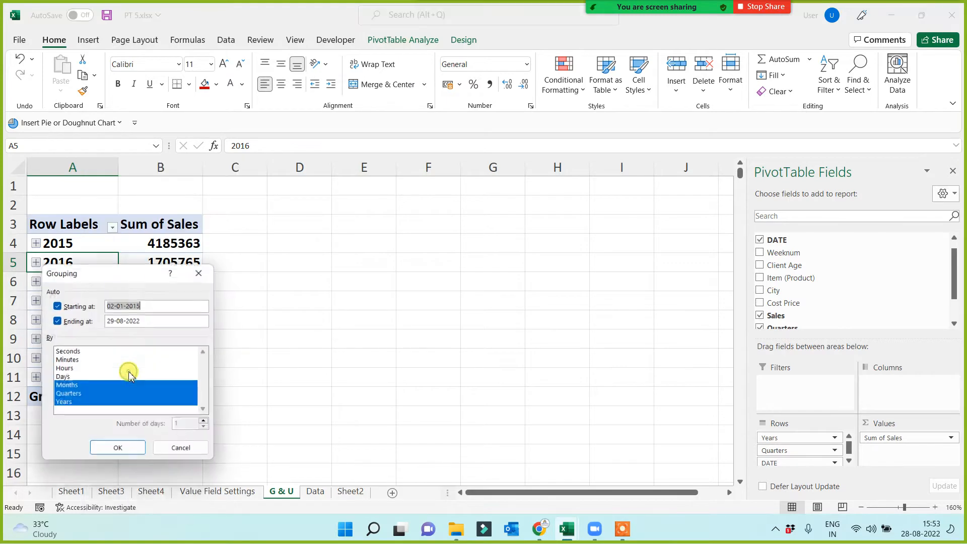
pyautogui.click(71, 395)
pyautogui.click(68, 403)
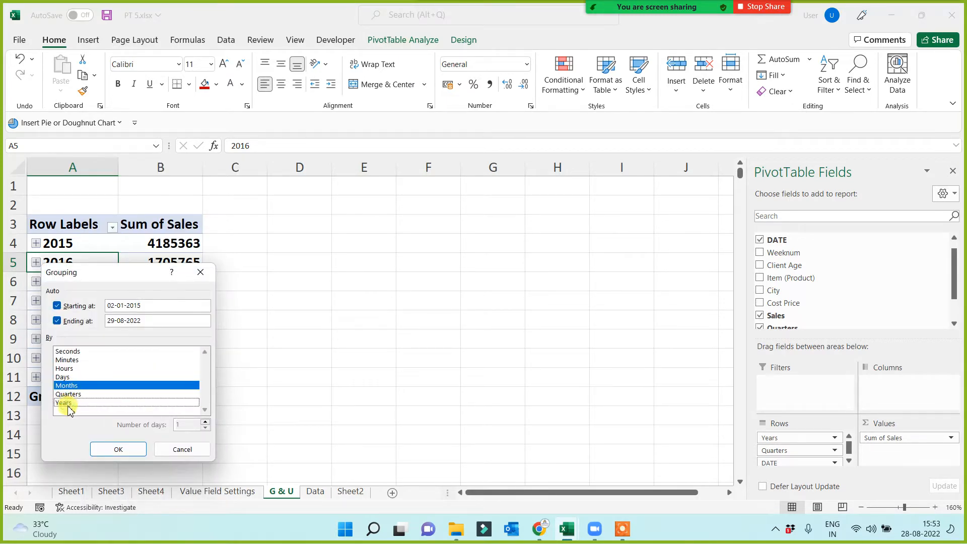
pyautogui.click(115, 448)
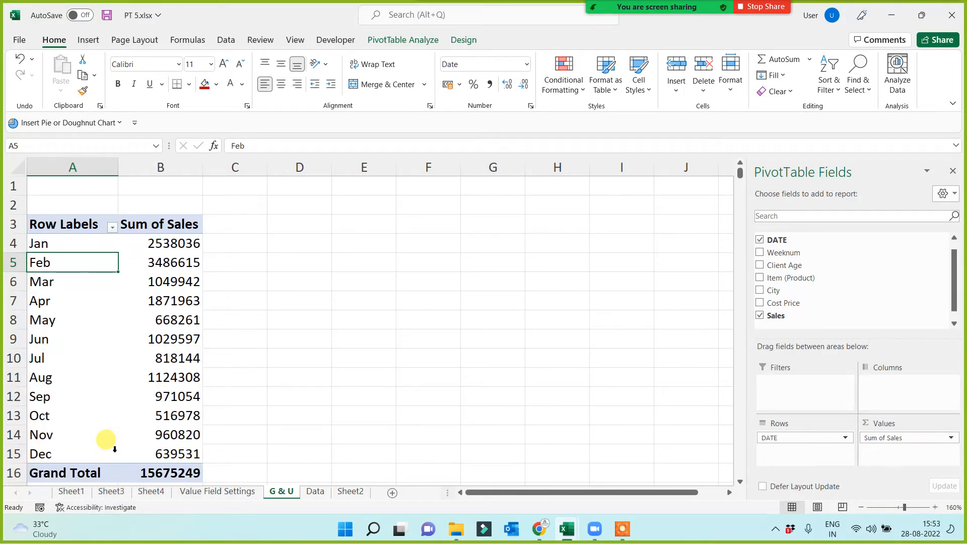
# Look through the monthly sales report, and regroup its dates by Quarters only.
pyautogui.scroll(-3, 81, 298)
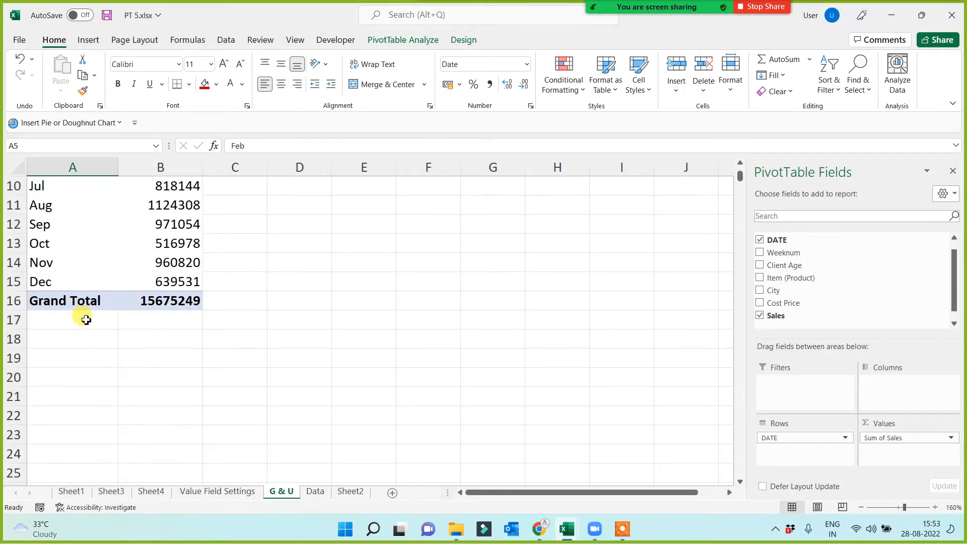
pyautogui.scroll(2, 83, 319)
pyautogui.scroll(1, 396, 292)
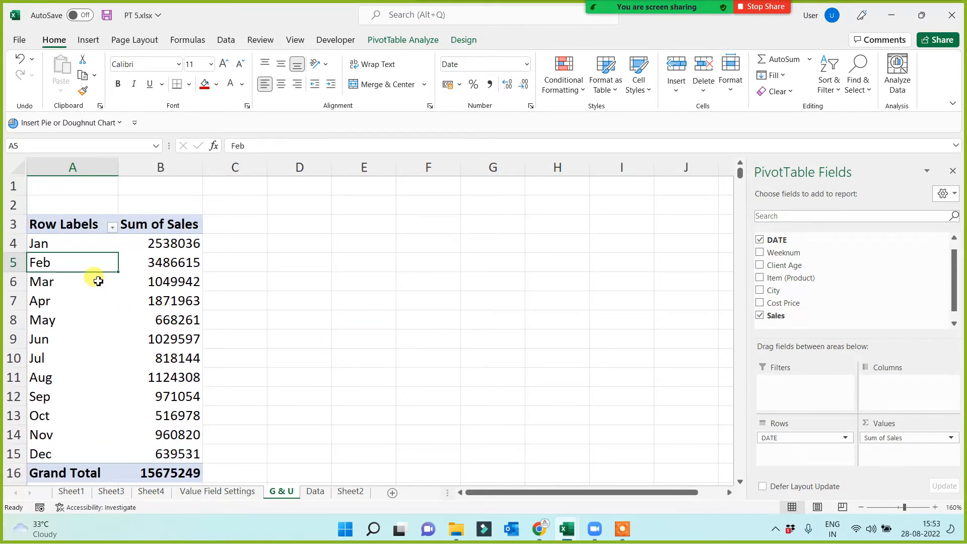
pyautogui.rightClick(76, 261)
pyautogui.click(111, 389)
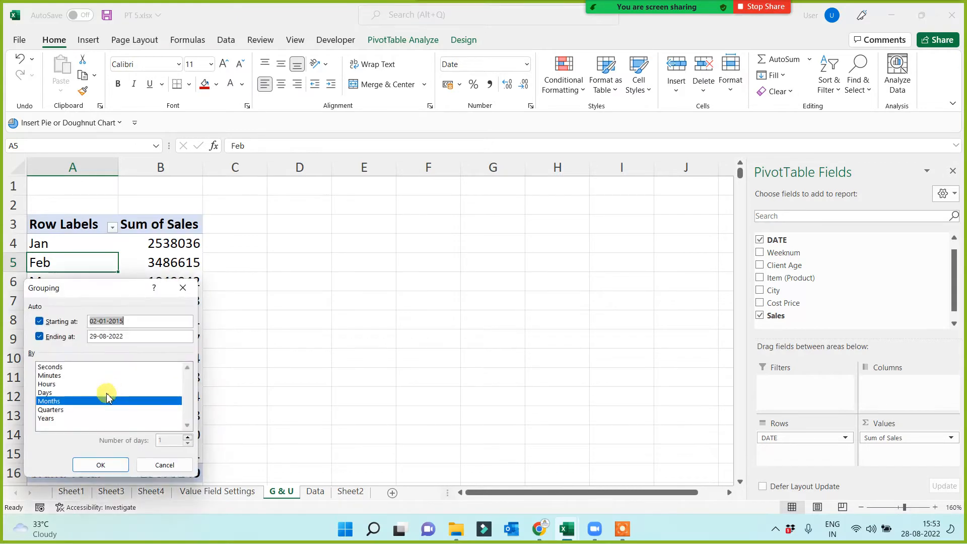
pyautogui.click(46, 401)
pyautogui.click(53, 409)
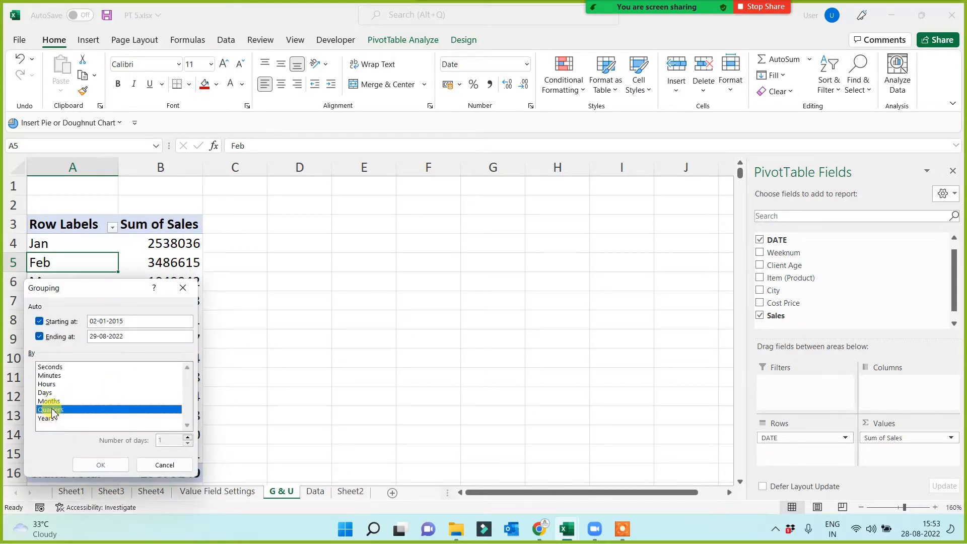
pyautogui.click(107, 463)
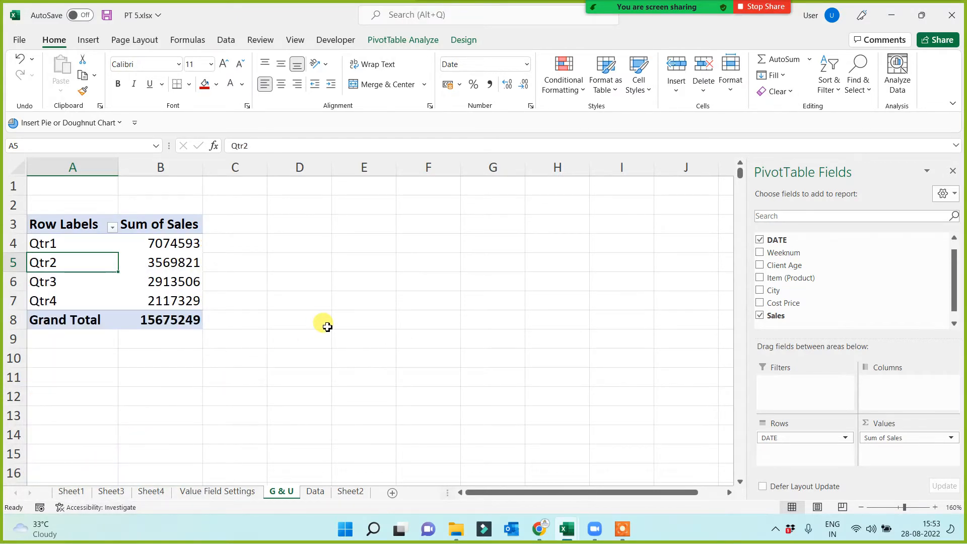
# Regroup the PivotTable's quarterly row labels by Years only.
pyautogui.rightClick(71, 263)
pyautogui.click(100, 393)
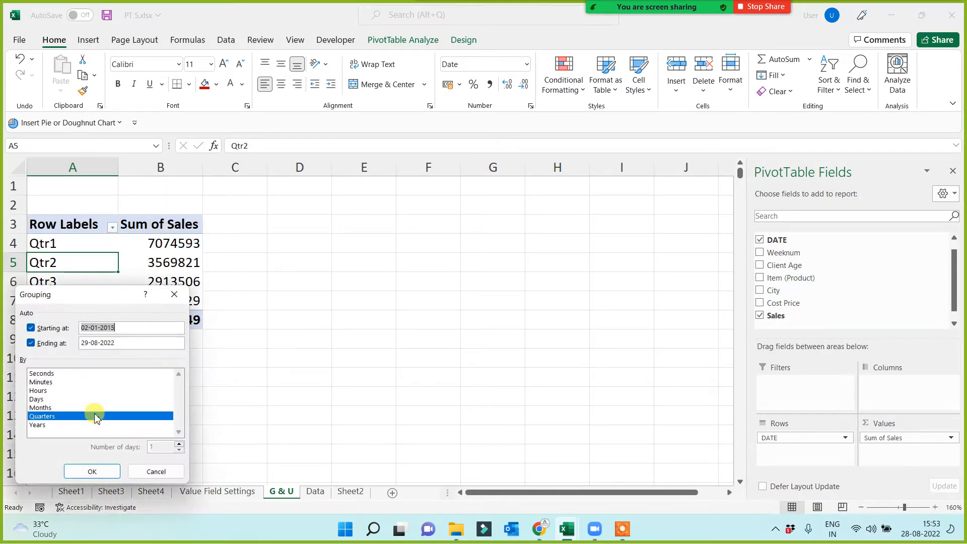
pyautogui.click(48, 418)
pyautogui.click(45, 426)
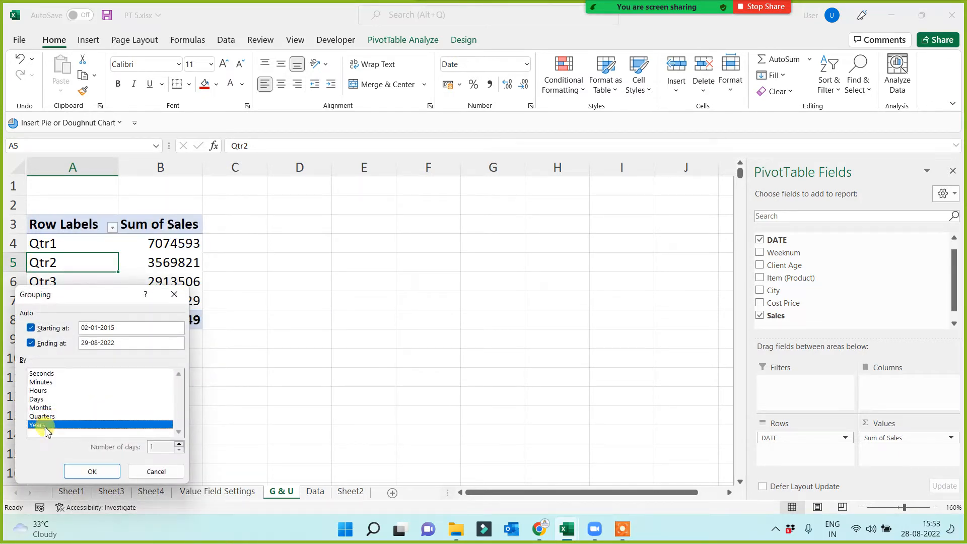
pyautogui.click(91, 464)
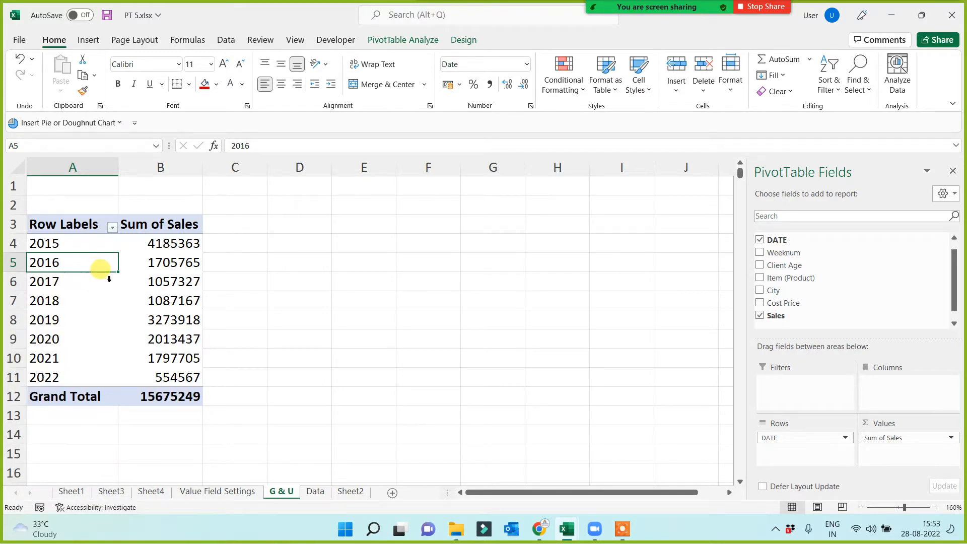
# Regroup the PivotTable's yearly row labels by Days only.
pyautogui.rightClick(92, 267)
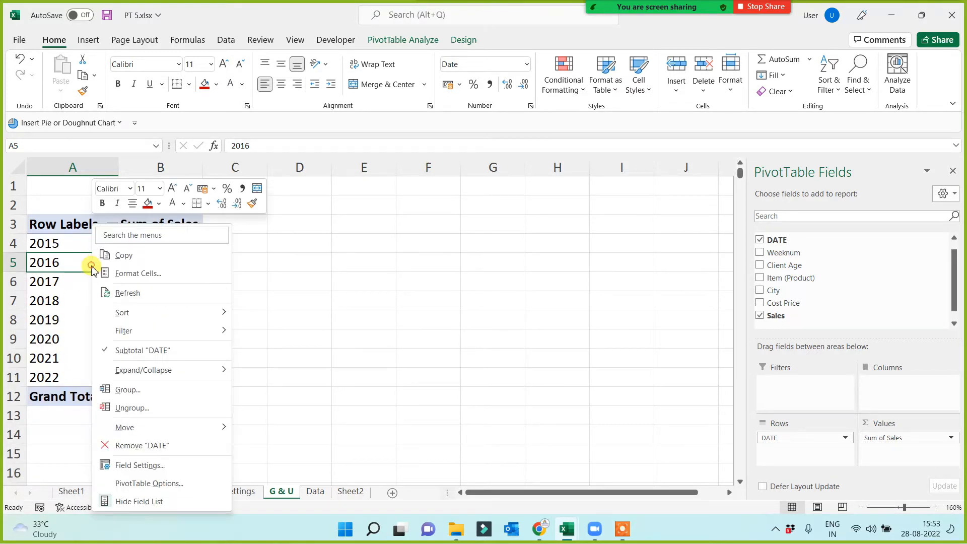
pyautogui.click(126, 390)
pyautogui.click(65, 426)
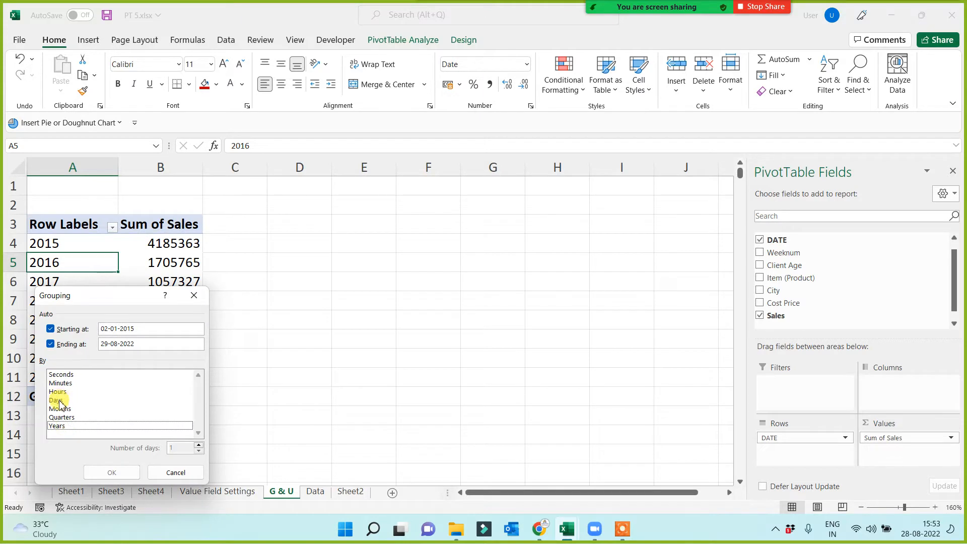
pyautogui.click(57, 400)
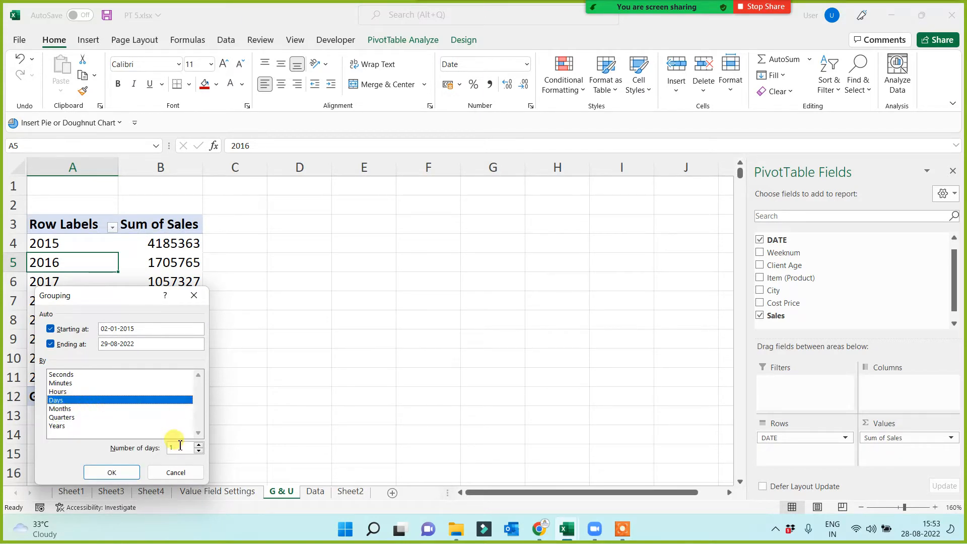
pyautogui.click(112, 471)
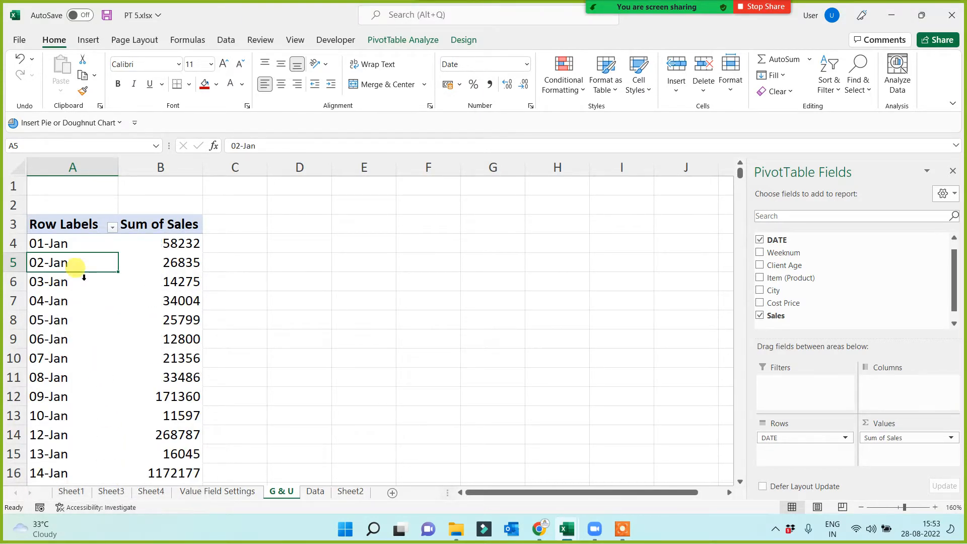
# Group the PivotTable's daily row labels into 7-day periods.
pyautogui.rightClick(90, 246)
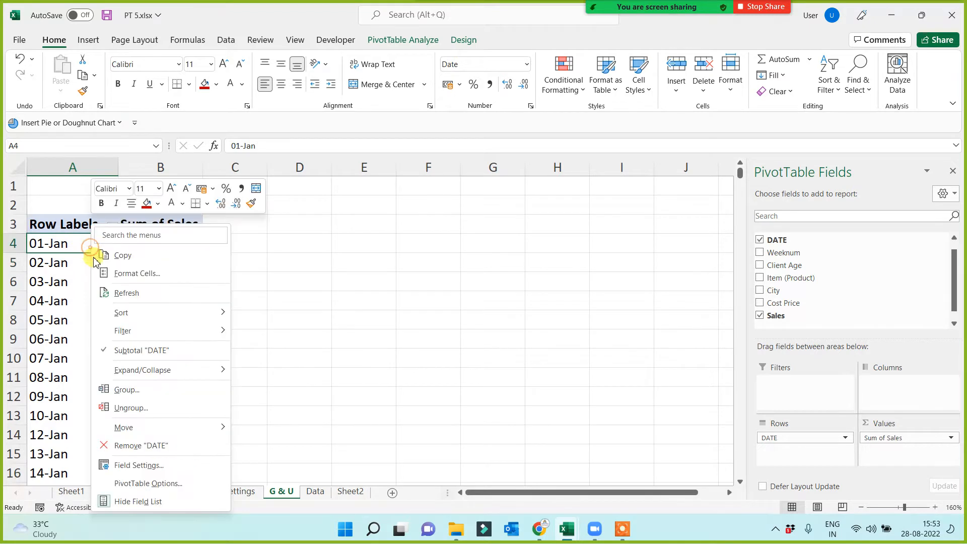
pyautogui.click(126, 389)
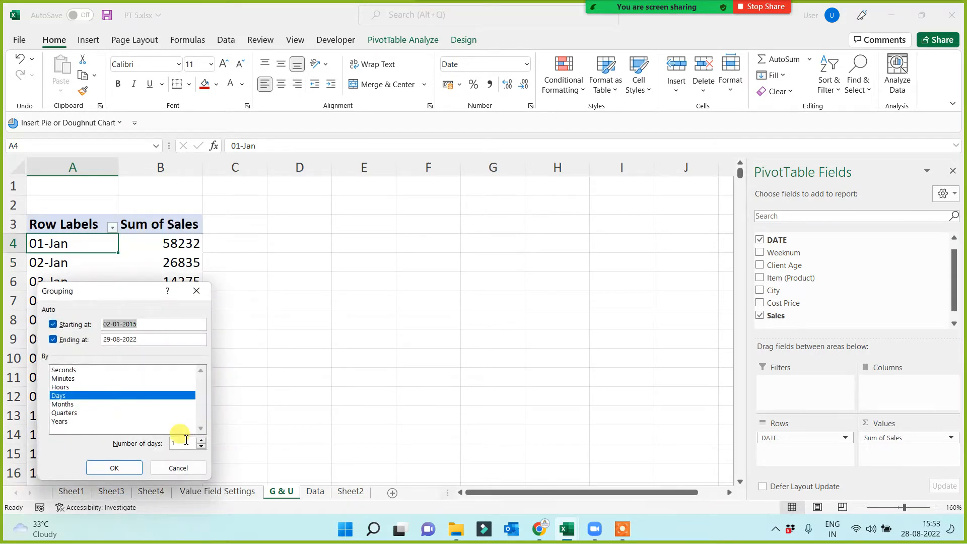
pyautogui.doubleClick(186, 441)
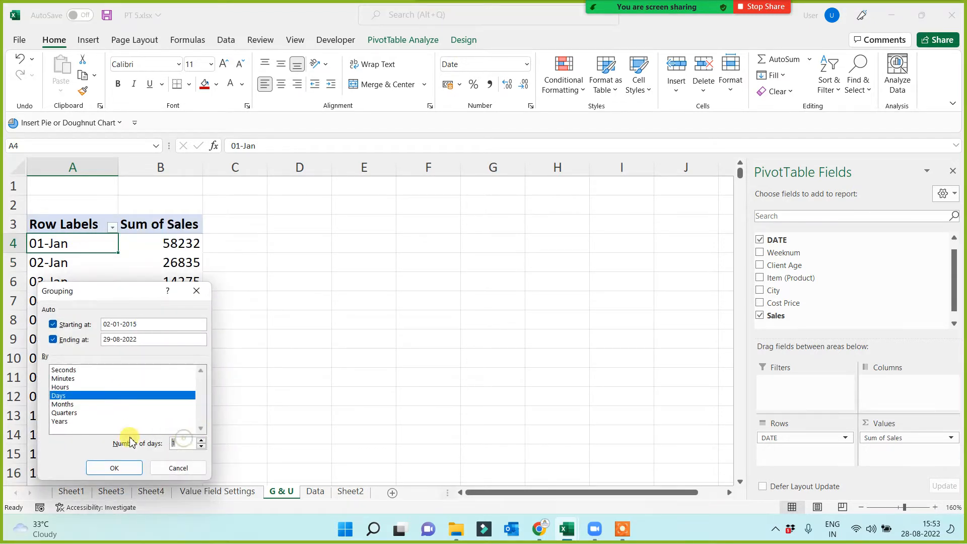
pyautogui.click(117, 468)
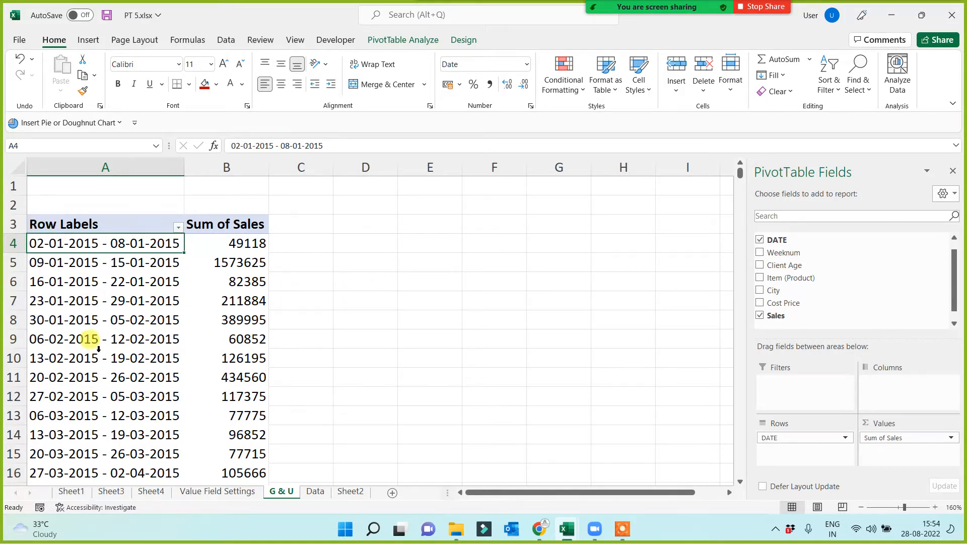
# Ungroup the 7-day date ranges in the PivotTable's row labels.
pyautogui.rightClick(80, 240)
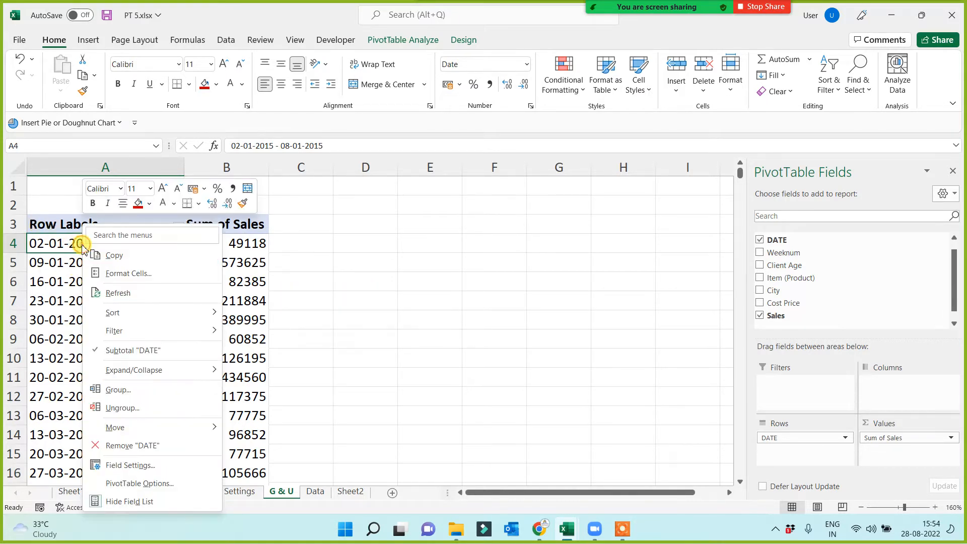
pyautogui.click(121, 409)
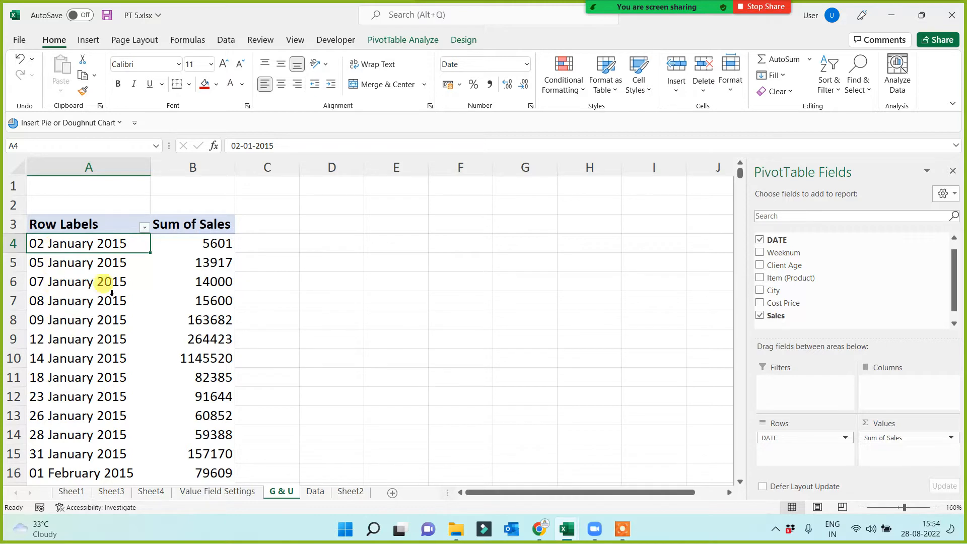
# Group the PivotTable's daily row labels by Months and Years.
pyautogui.moveTo(181, 345)
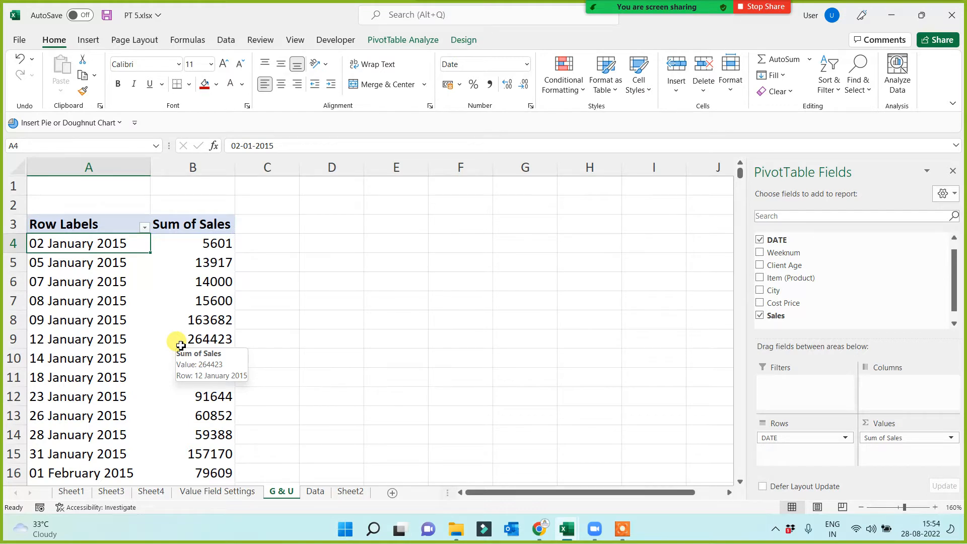
pyautogui.rightClick(87, 301)
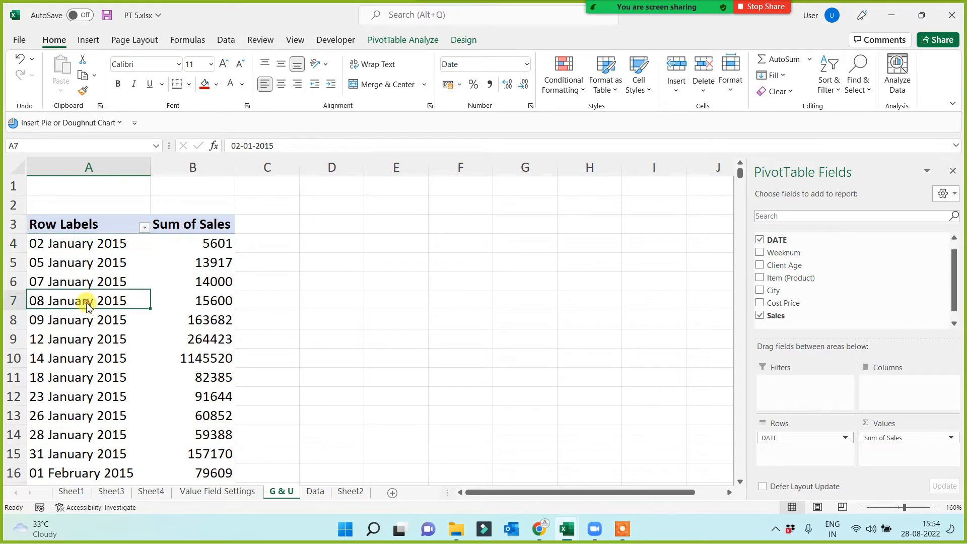
pyautogui.click(124, 179)
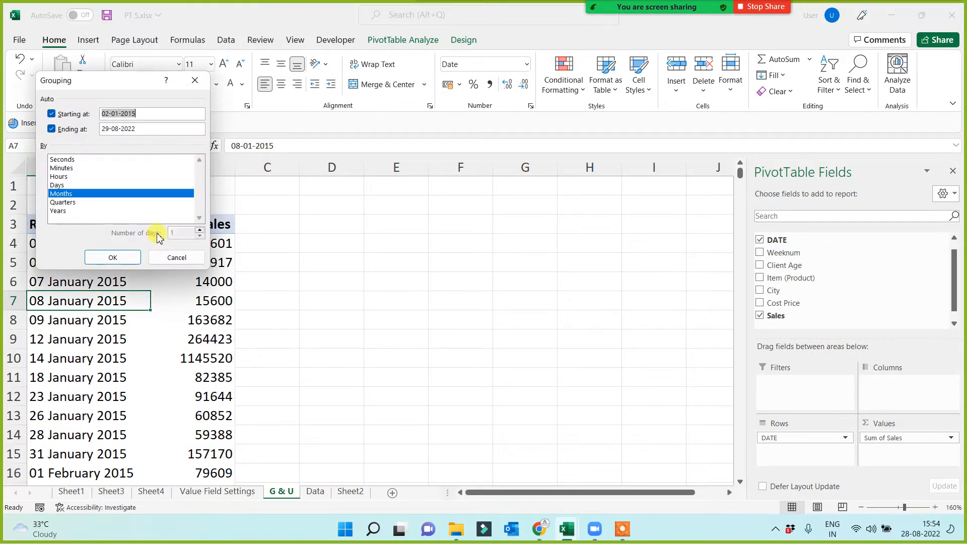
pyautogui.moveTo(114, 93); pyautogui.dragTo(420, 210)
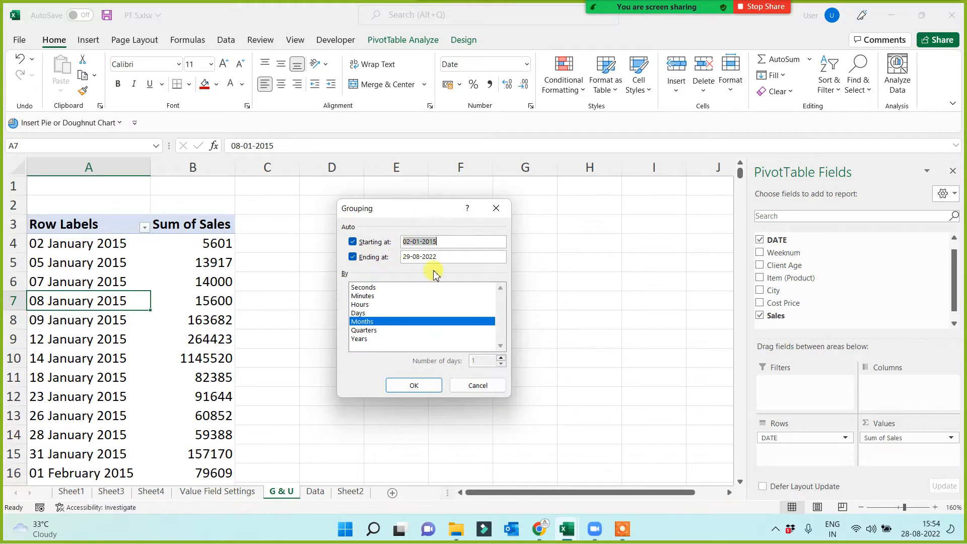
pyautogui.click(446, 239)
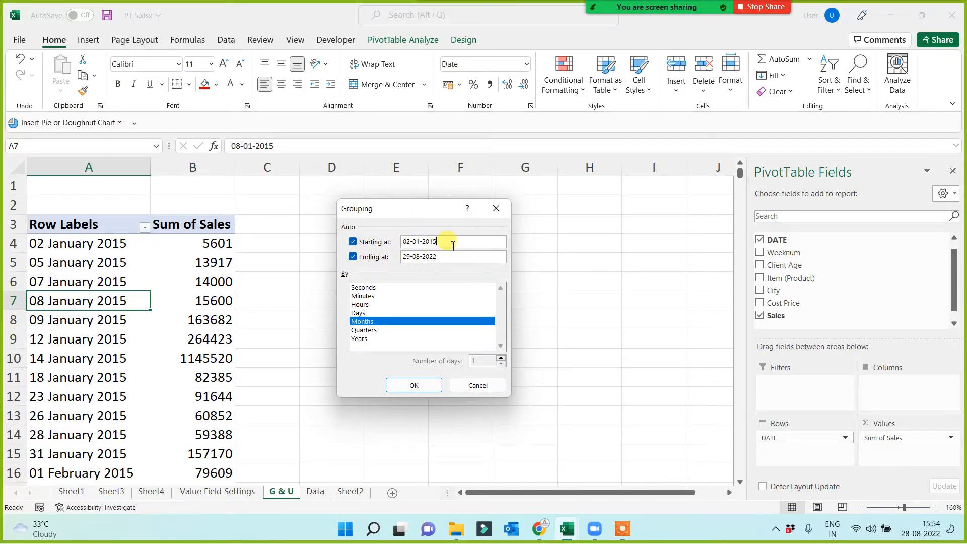
pyautogui.click(443, 257)
pyautogui.click(444, 240)
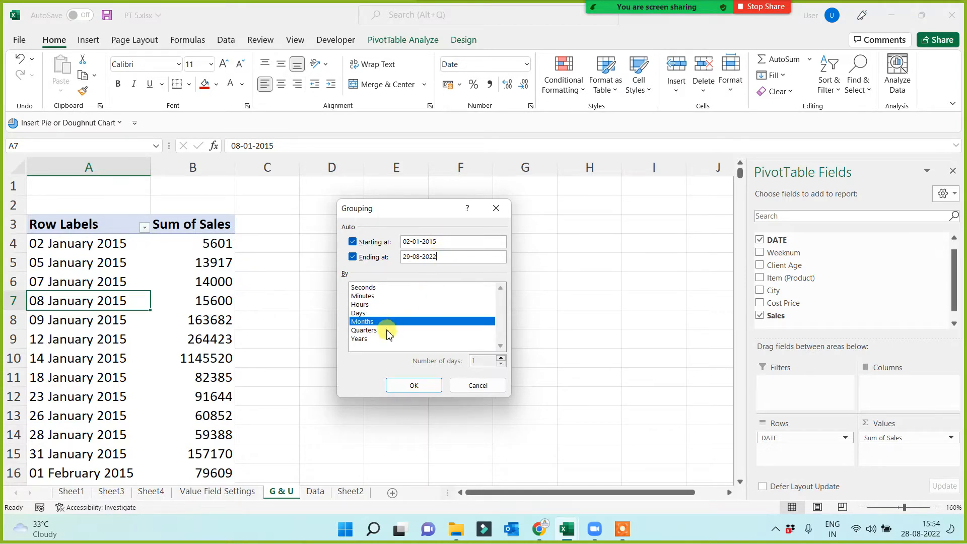
pyautogui.click(361, 339)
pyautogui.click(411, 387)
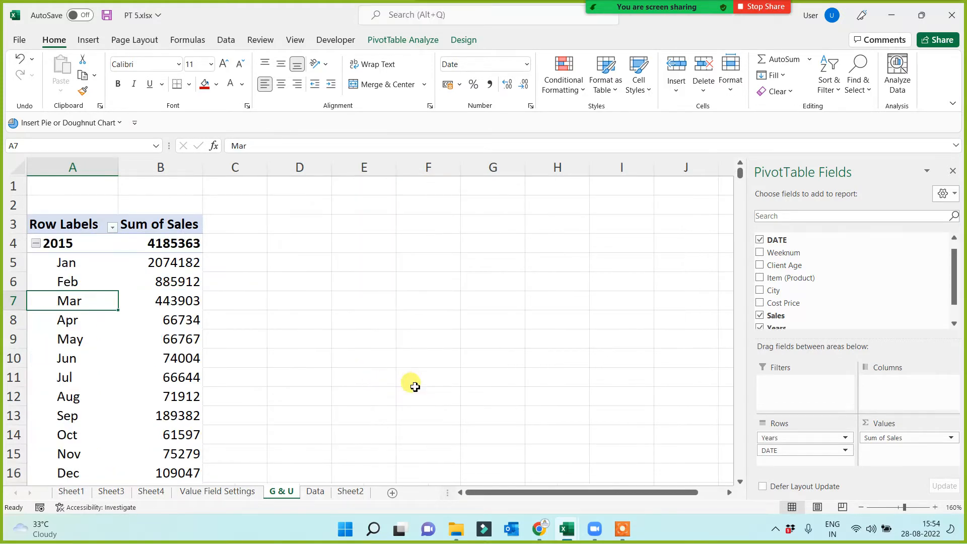
# Examine the months listed under each year in the PivotTable, down to the Grand Total row.
pyautogui.click(66, 262)
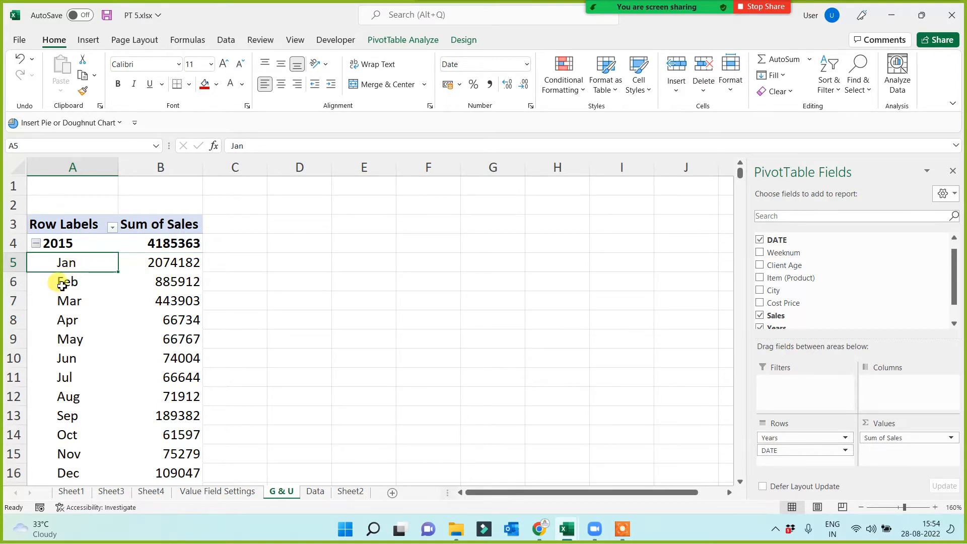
pyautogui.click(66, 246)
pyautogui.click(74, 263)
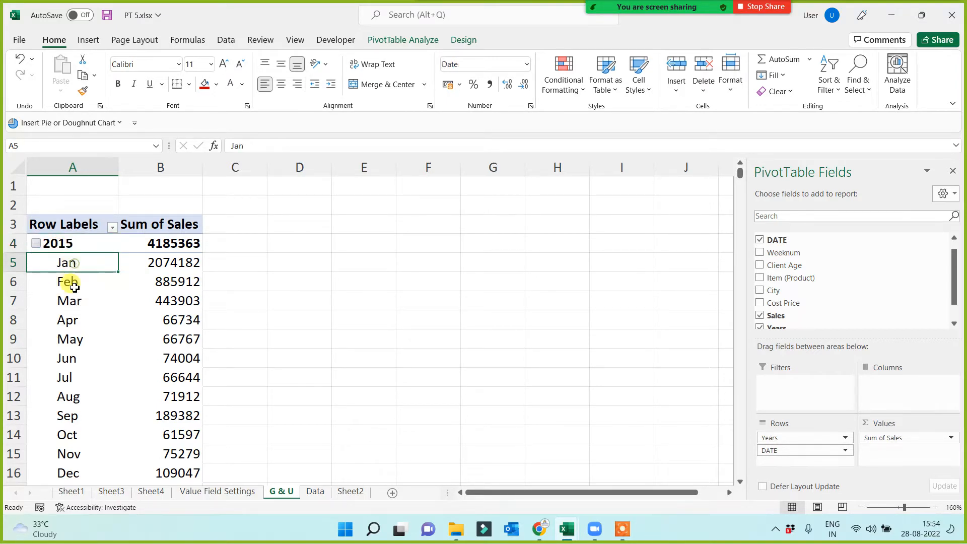
pyautogui.click(72, 283)
pyautogui.click(76, 334)
pyautogui.scroll(-6, 79, 349)
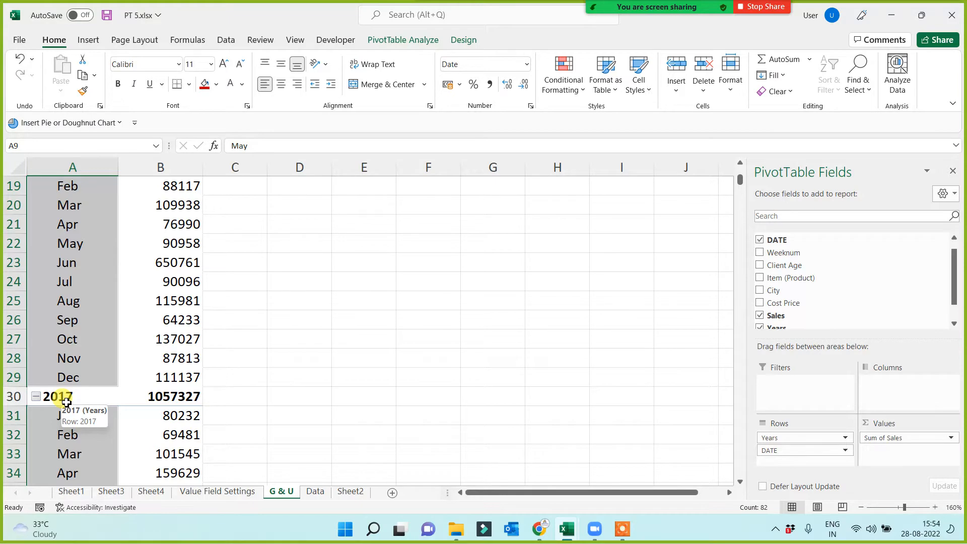
pyautogui.scroll(-2, 218, 406)
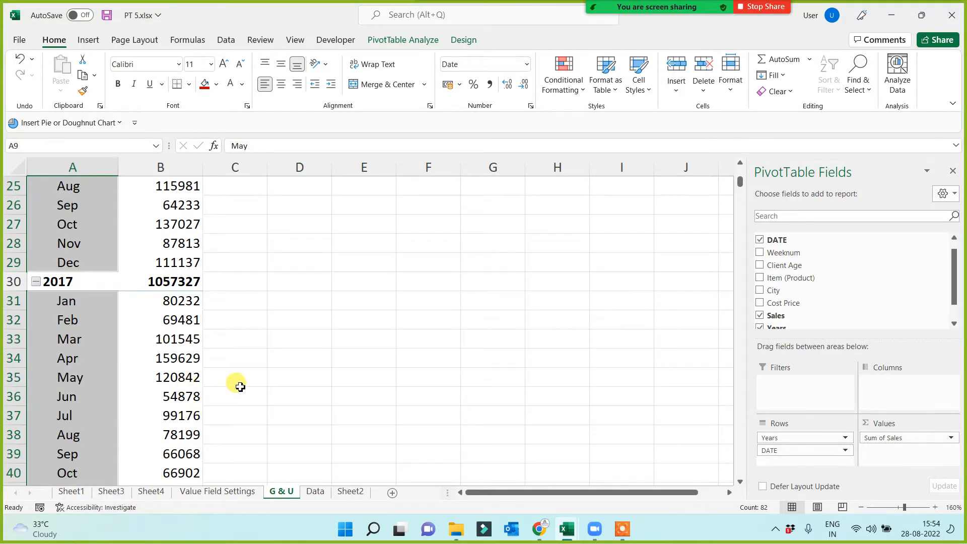
pyautogui.scroll(-3, 233, 404)
pyautogui.scroll(-18, 233, 404)
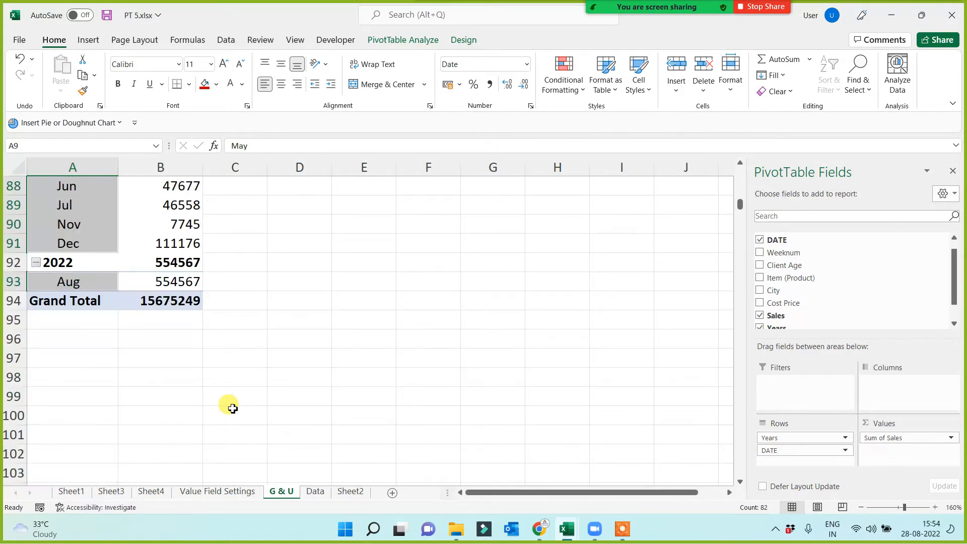
pyautogui.scroll(12, 232, 406)
pyautogui.scroll(15, 232, 408)
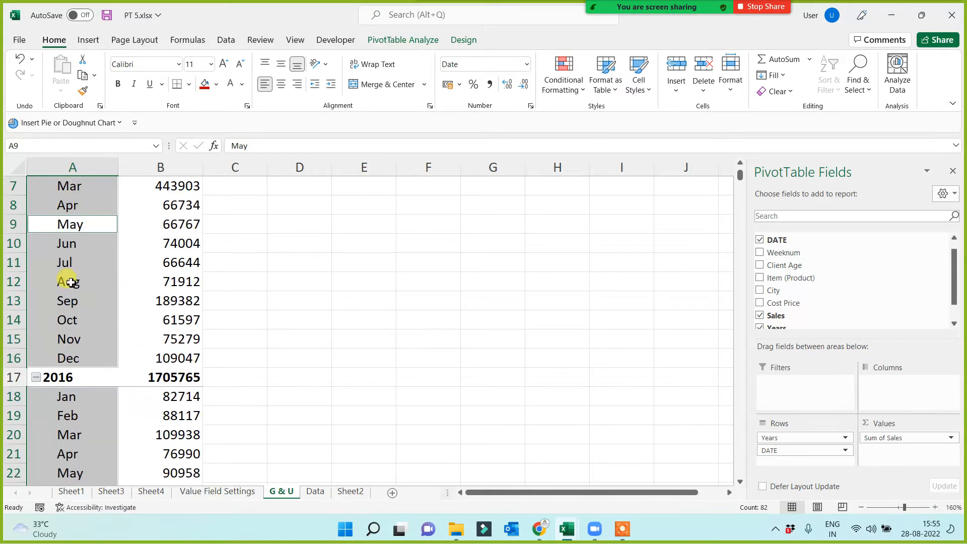
# Regroup the PivotTable's date row labels by Months, Quarters and Years by adding the Quarters level.
pyautogui.click(69, 280)
pyautogui.rightClick(80, 261)
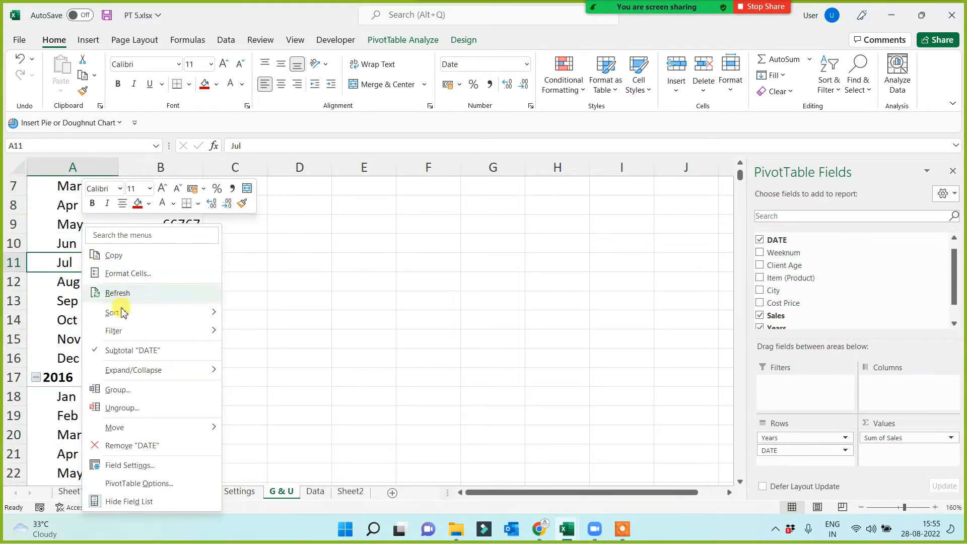
pyautogui.click(118, 395)
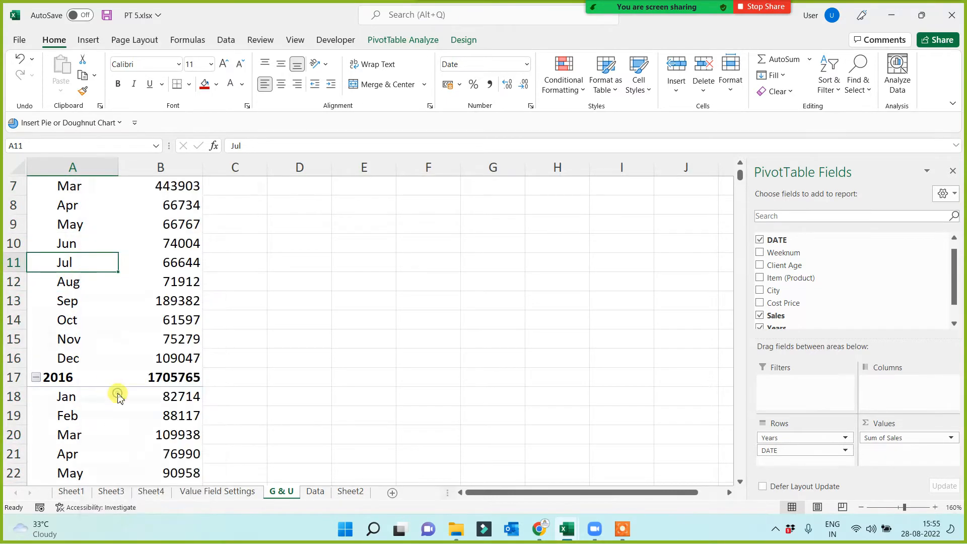
pyautogui.click(57, 416)
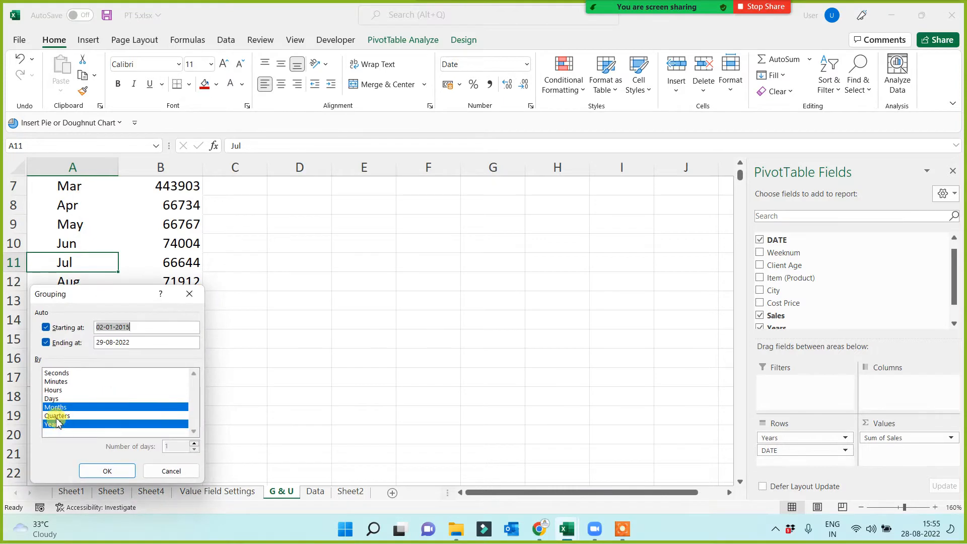
pyautogui.click(107, 470)
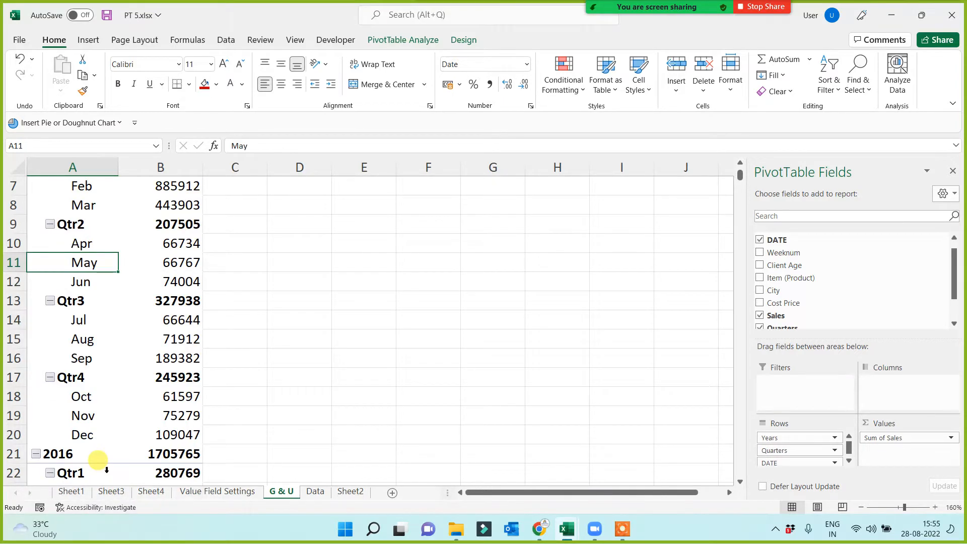
pyautogui.scroll(2, 129, 363)
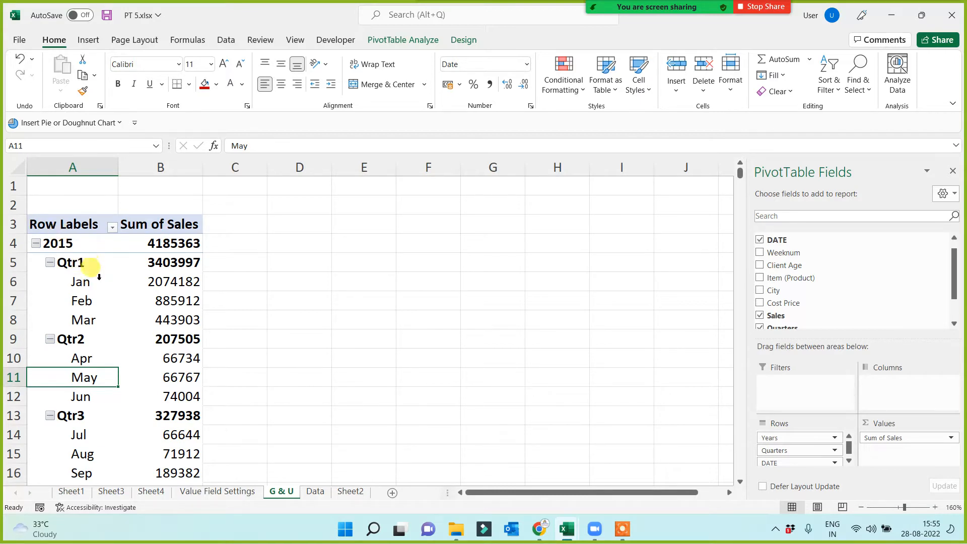
pyautogui.click(74, 243)
pyautogui.click(76, 262)
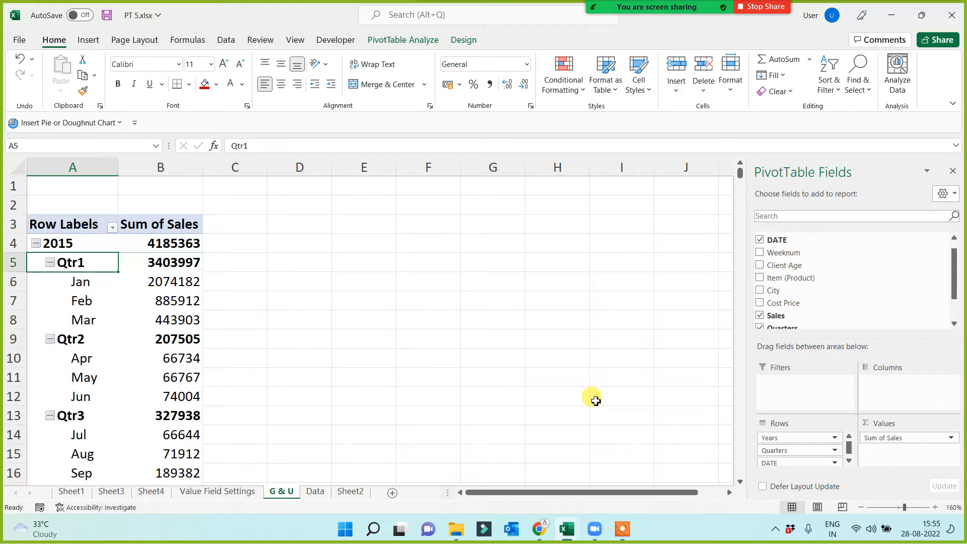
pyautogui.click(622, 528)
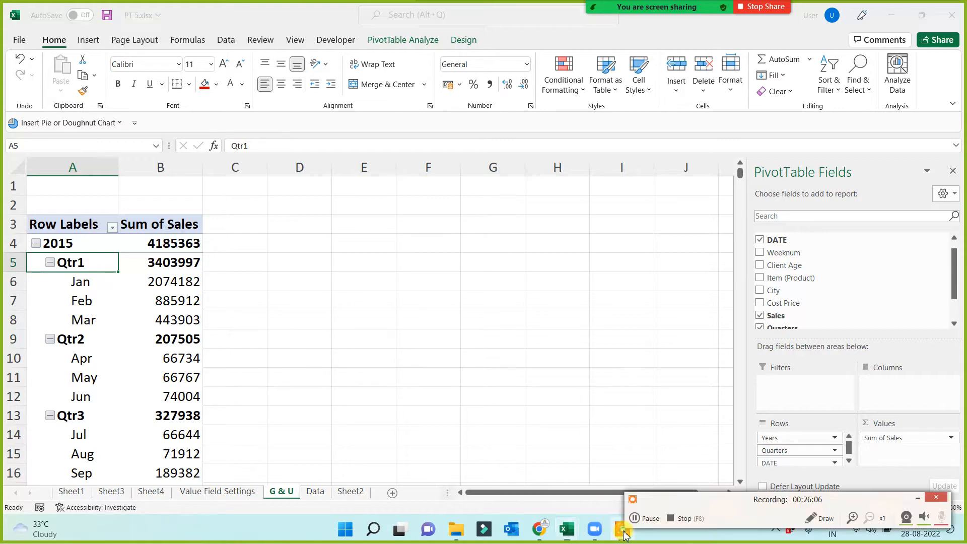
pyautogui.click(650, 518)
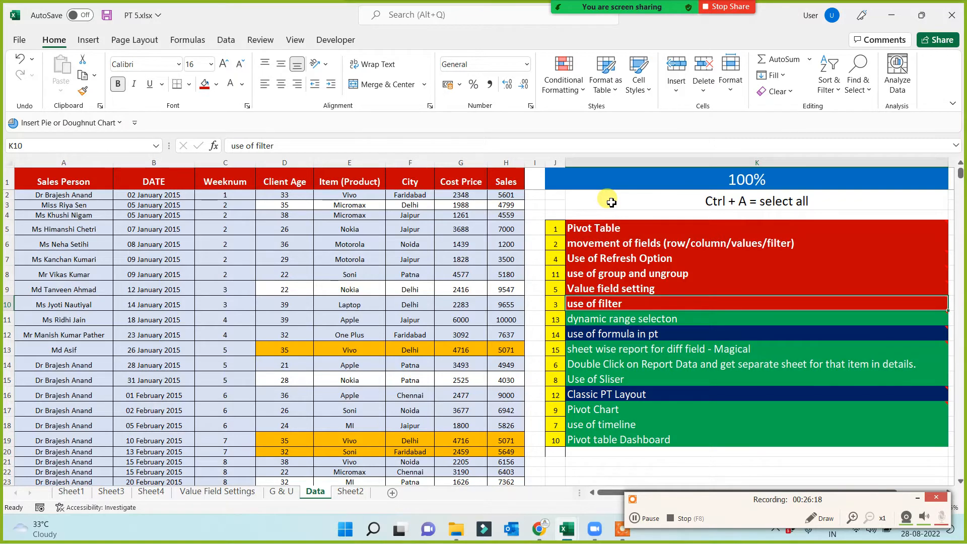
pyautogui.click(537, 17)
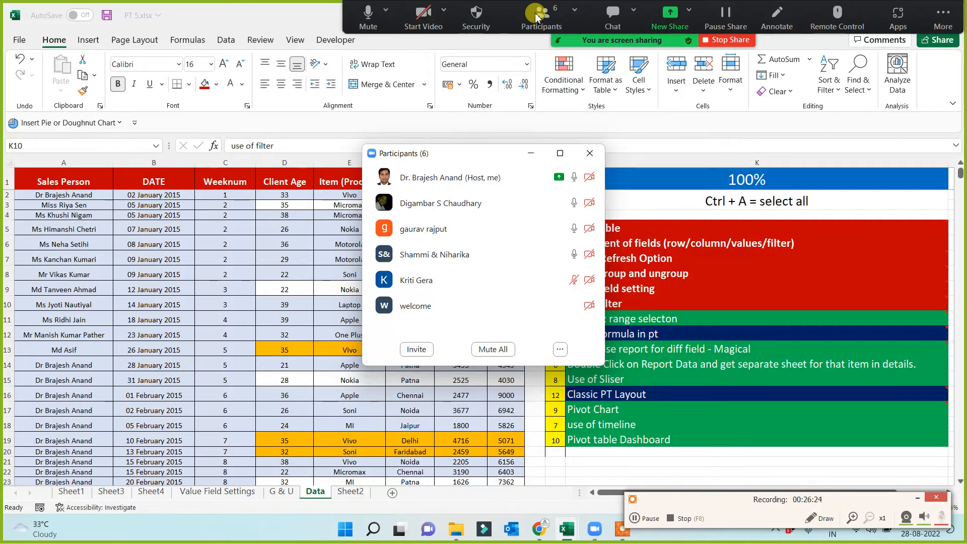
pyautogui.click(532, 158)
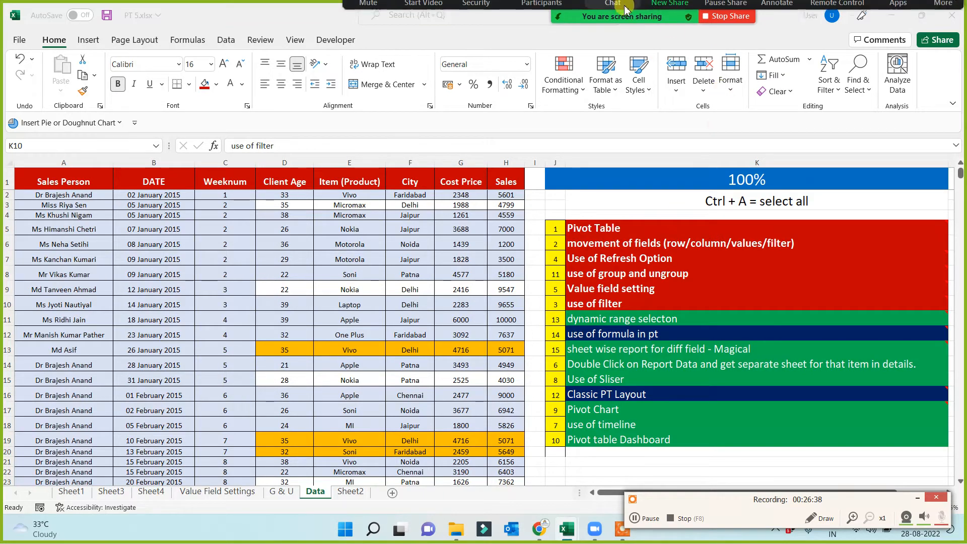
pyautogui.click(540, 18)
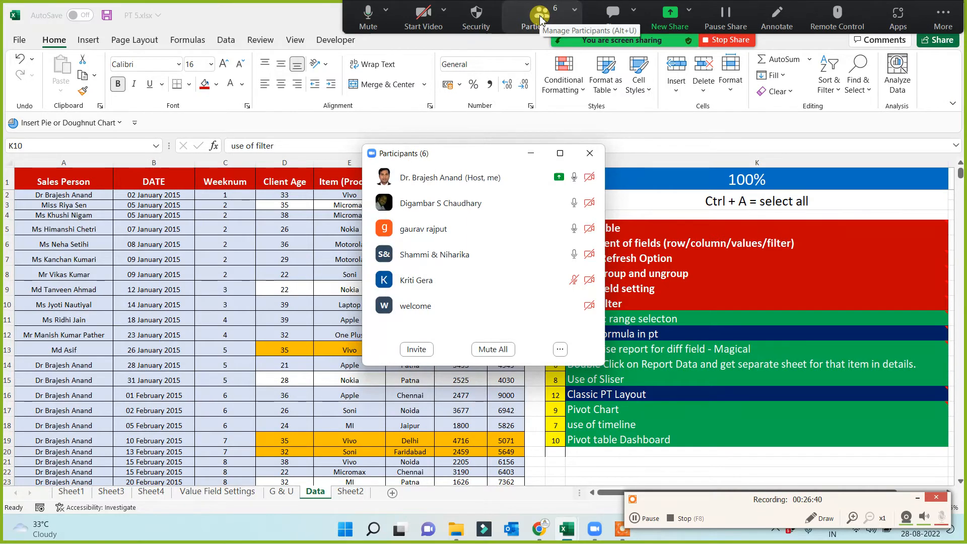
pyautogui.click(530, 154)
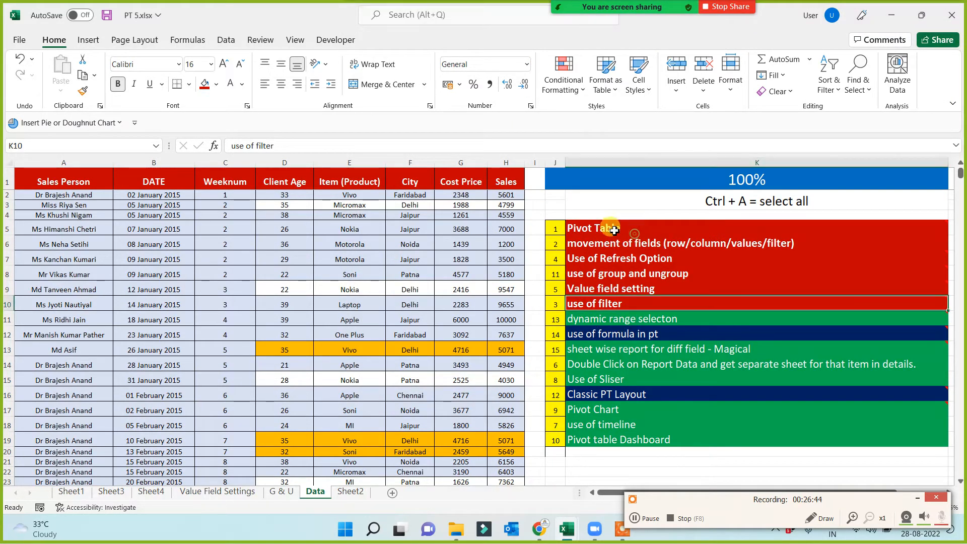
# Review the red topics on the Data sheet's topic list, from Pivot Table through use of filter.
pyautogui.moveTo(614, 230); pyautogui.dragTo(587, 305)
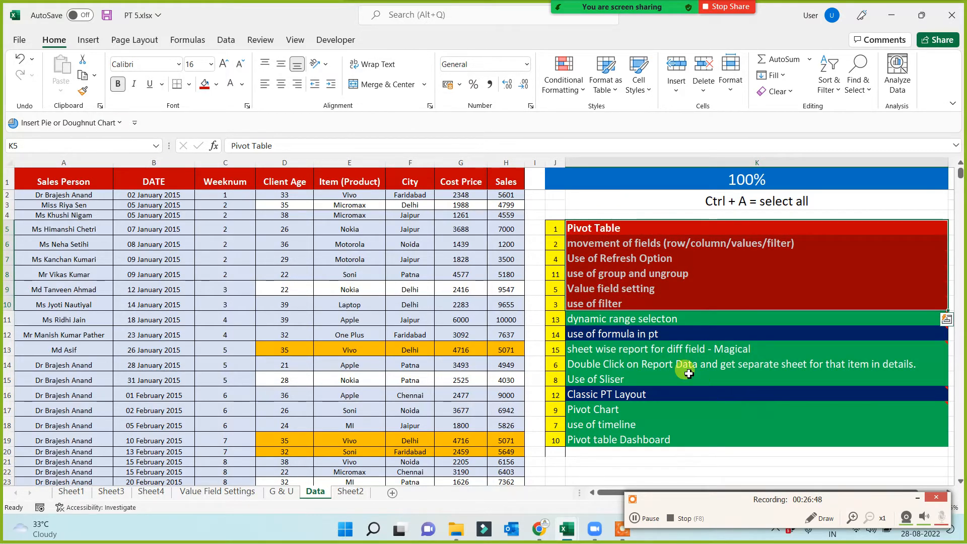
pyautogui.click(595, 230)
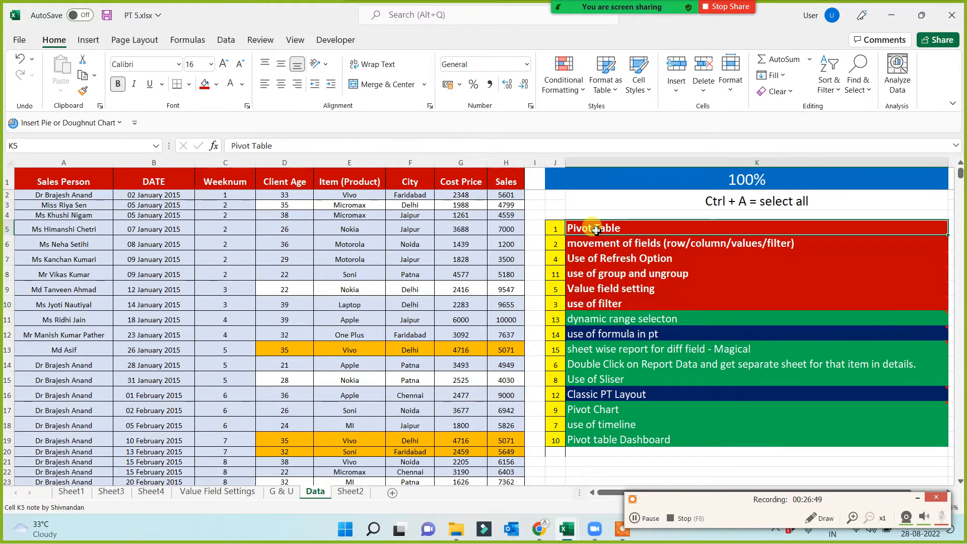
pyautogui.click(700, 244)
pyautogui.click(605, 260)
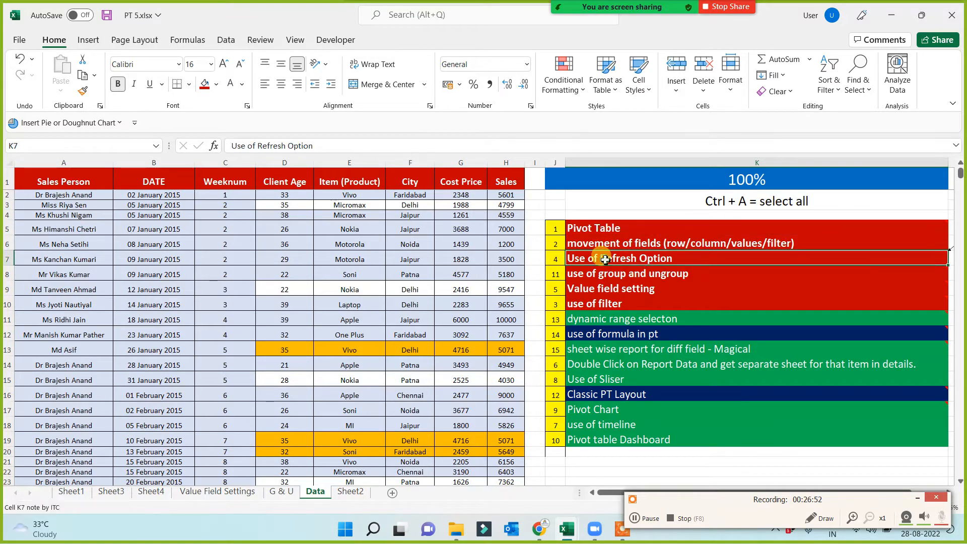
pyautogui.click(598, 274)
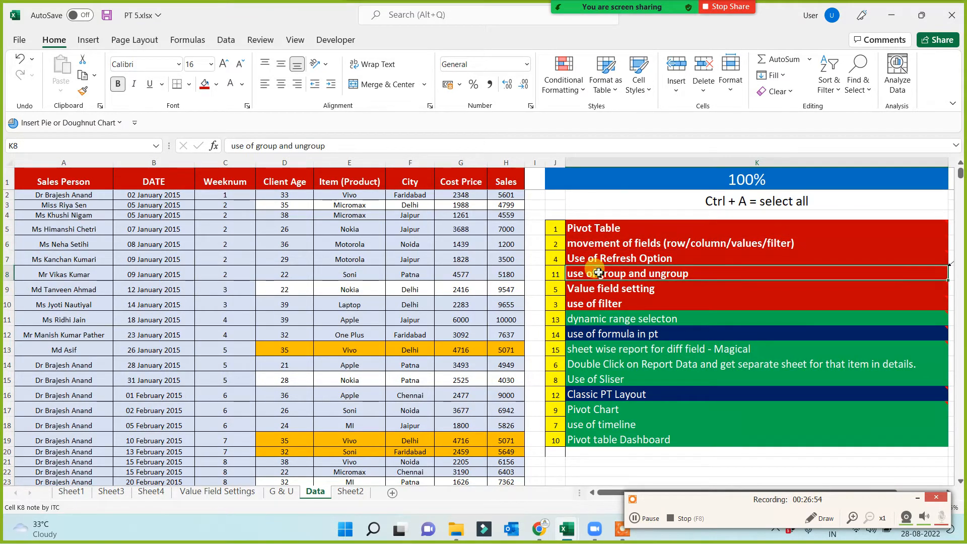
pyautogui.click(597, 288)
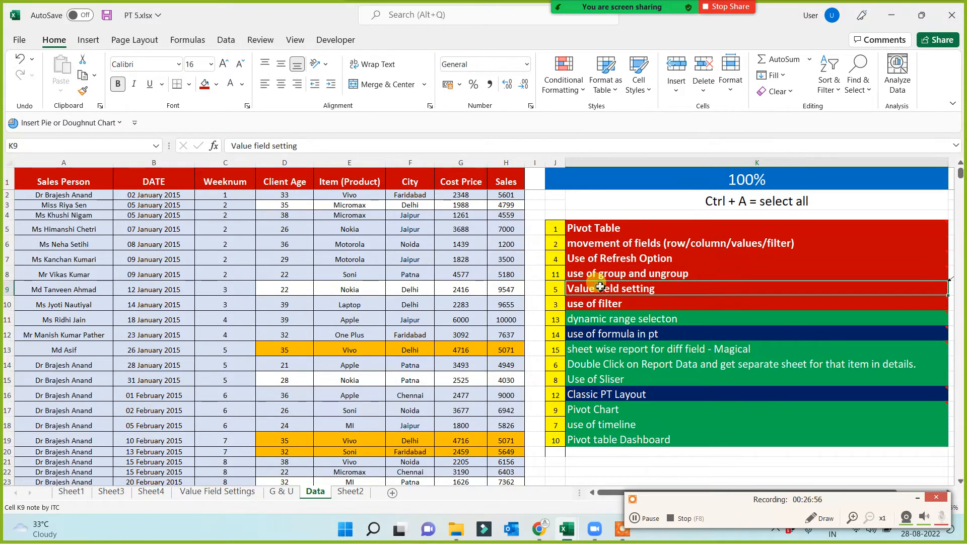
pyautogui.click(592, 306)
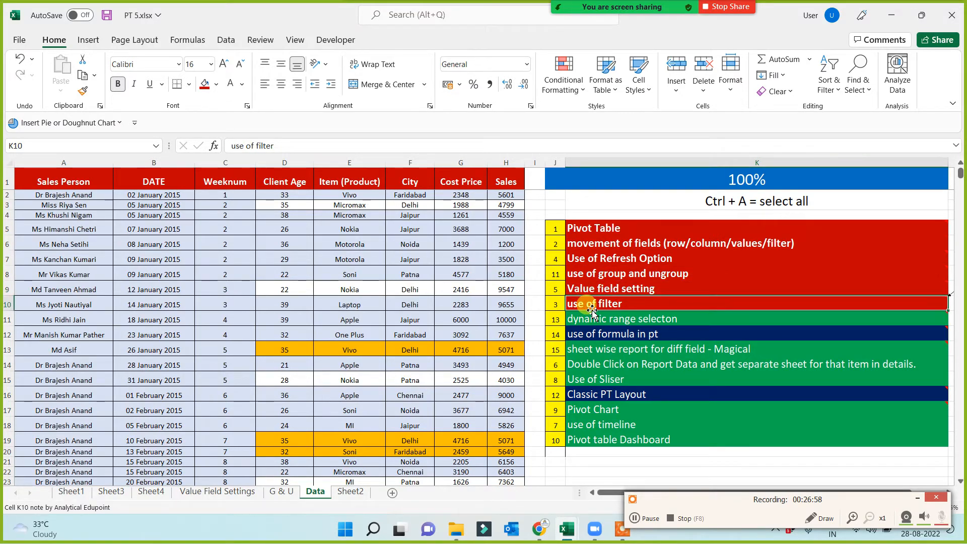
pyautogui.click(918, 498)
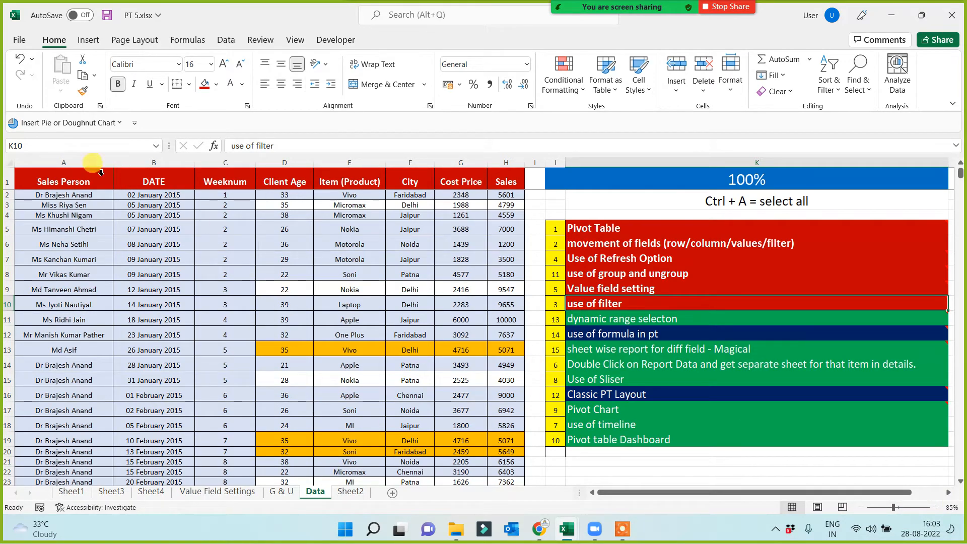
# Create a PivotTable on a new worksheet from the entire sales table on the Data sheet.
pyautogui.click(67, 186)
pyautogui.hotkey('ctrl', 'shift', 'Right')
pyautogui.hotkey('ctrl', 'shift', 'Down')
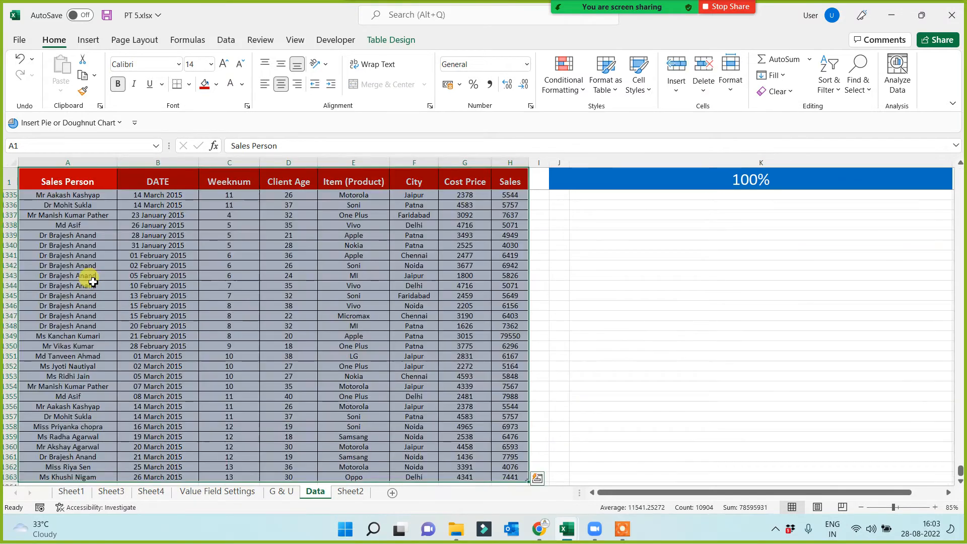
pyautogui.click(88, 39)
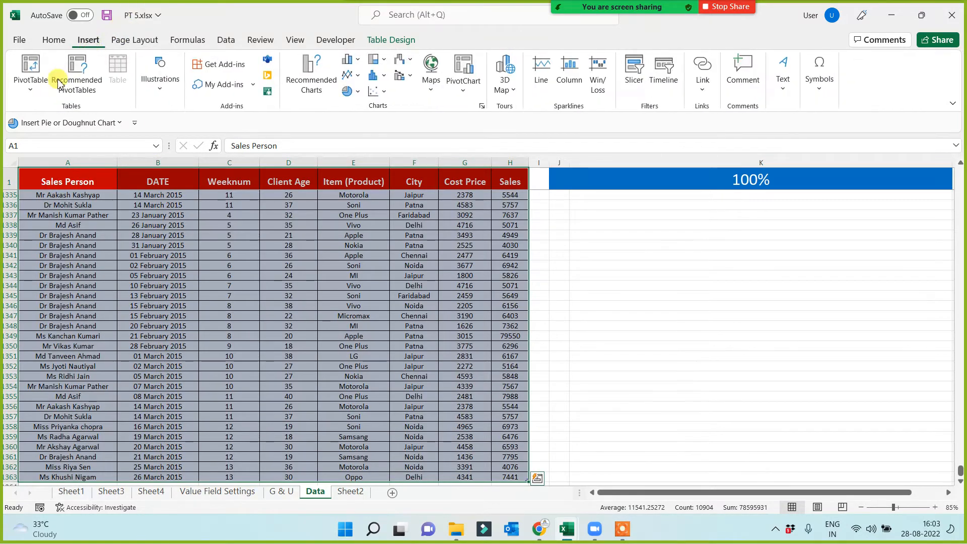
pyautogui.click(35, 70)
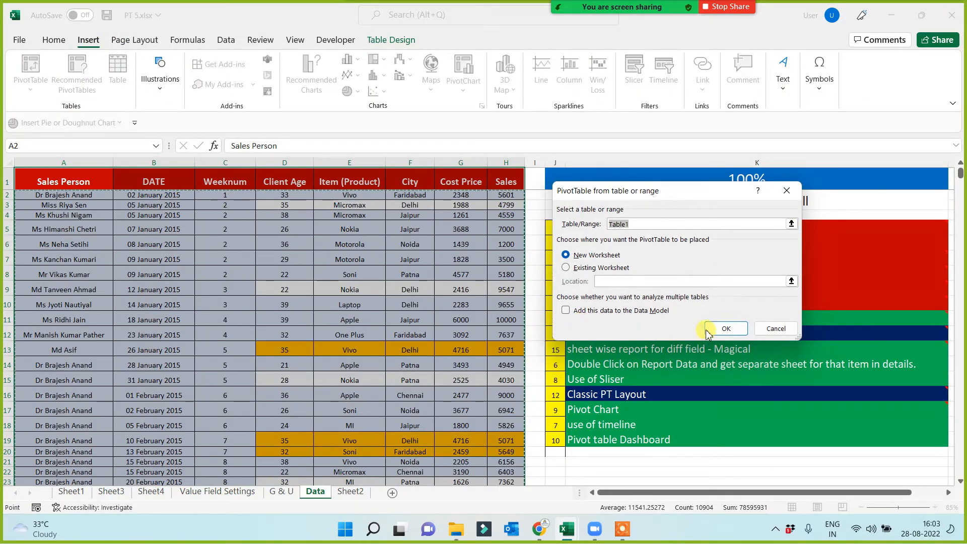
pyautogui.click(720, 329)
pyautogui.click(318, 492)
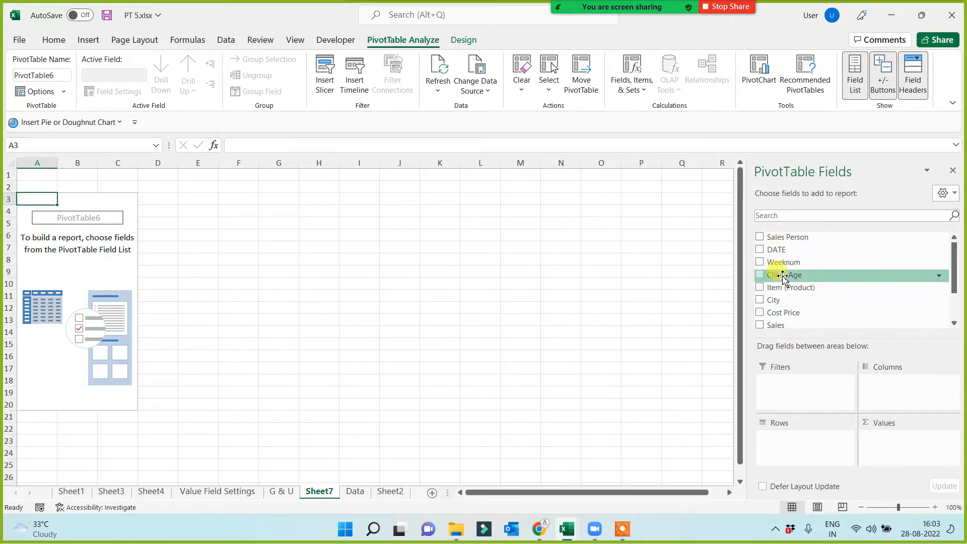
# Add Client Age to the new PivotTable's rows and summarize Client Age by sum in its values.
pyautogui.moveTo(781, 275); pyautogui.dragTo(781, 447)
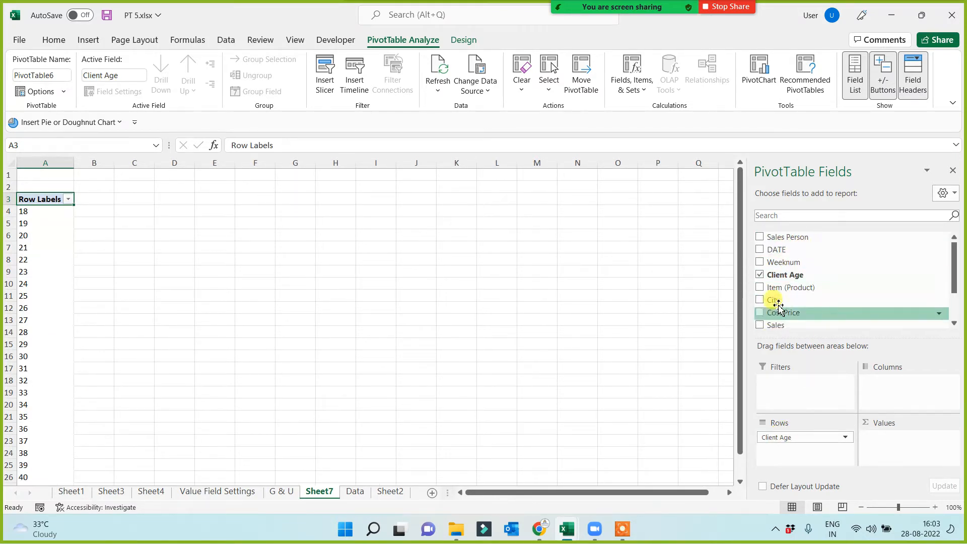
pyautogui.moveTo(784, 302); pyautogui.dragTo(898, 448)
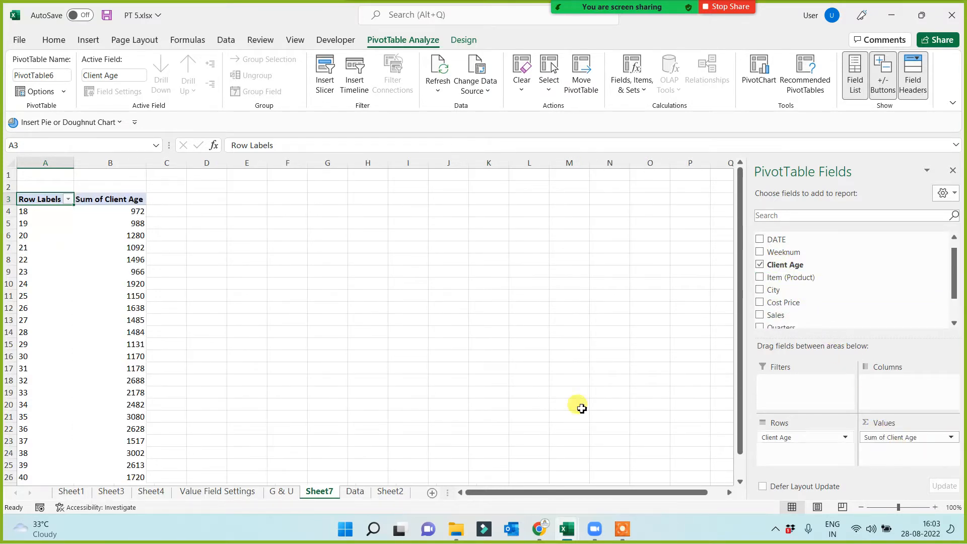
pyautogui.keyDown('ctrl'); pyautogui.scroll(3, 237, 327); pyautogui.keyUp('ctrl')
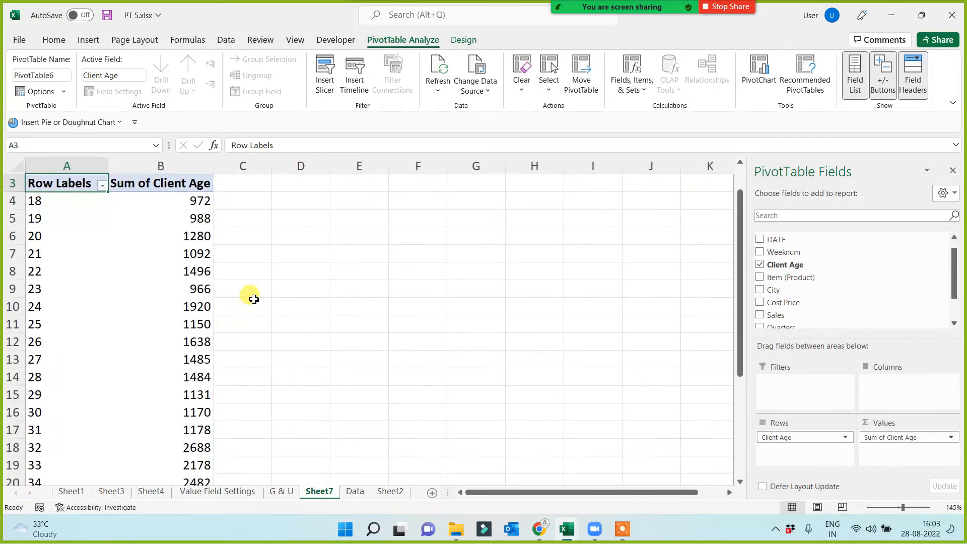
pyautogui.keyDown('ctrl'); pyautogui.scroll(2, 271, 282); pyautogui.keyUp('ctrl')
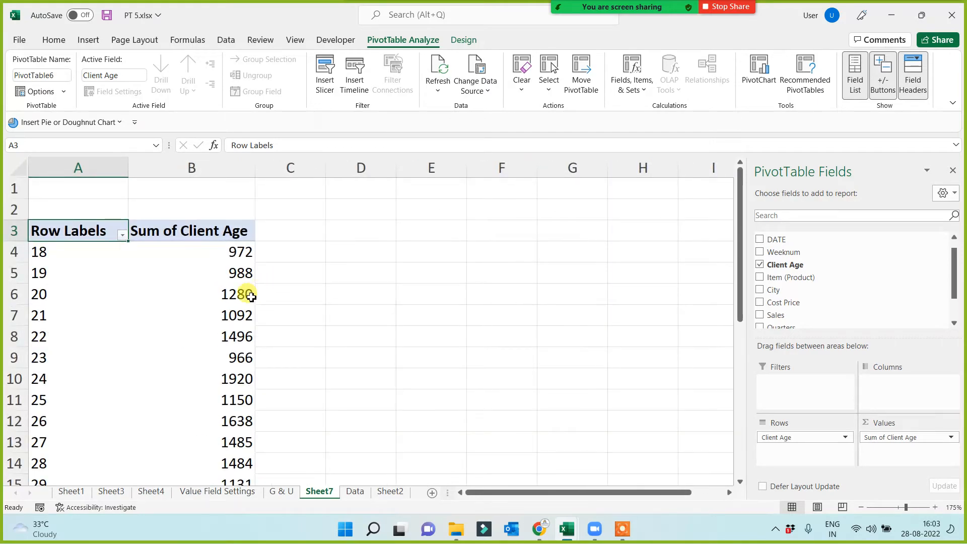
pyautogui.moveTo(251, 297)
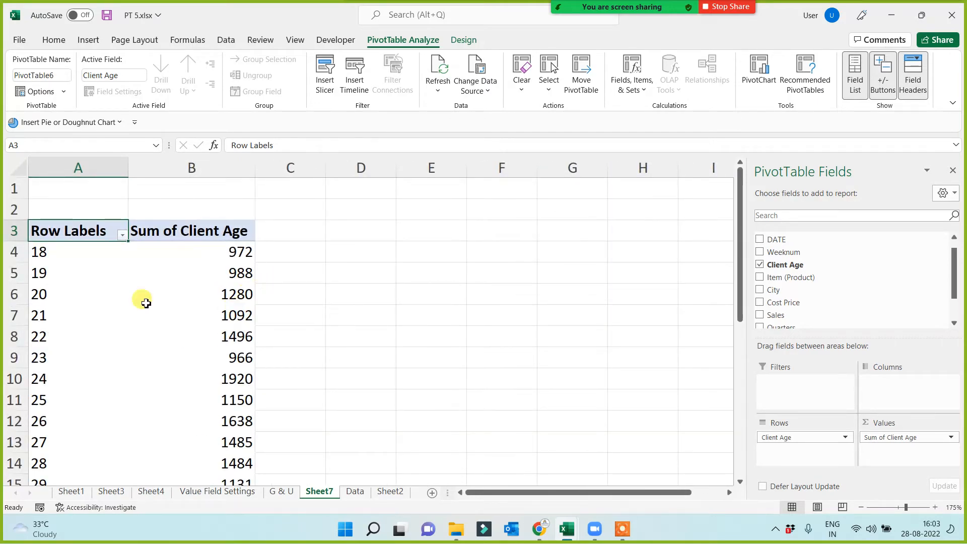
pyautogui.moveTo(60, 231); pyautogui.dragTo(231, 362)
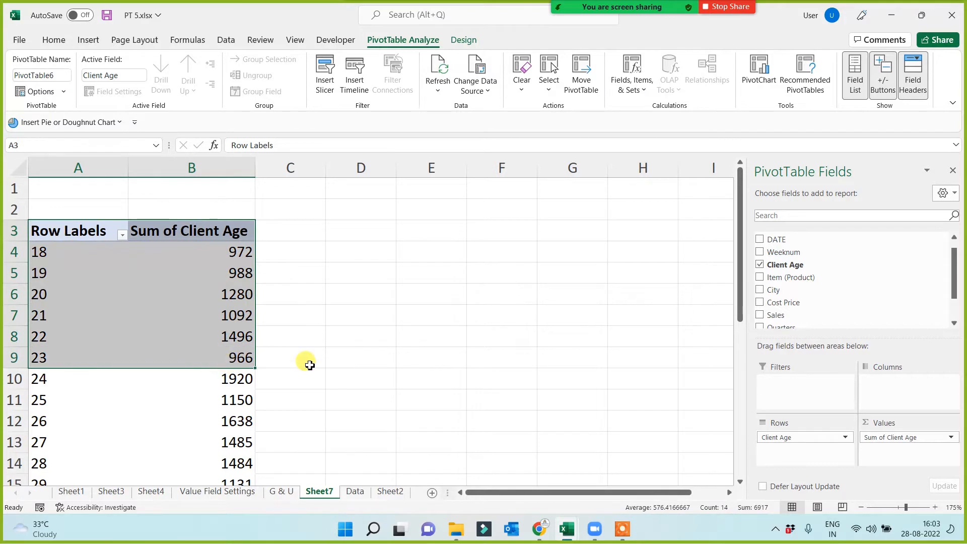
pyautogui.click(373, 333)
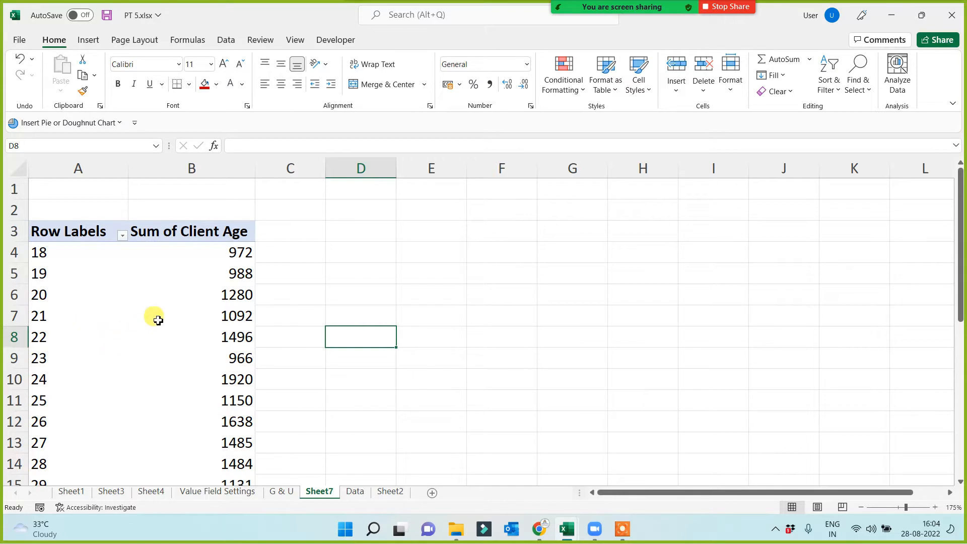
# Summarize the Client Age values in the PivotTable by count instead of sum.
pyautogui.click(210, 276)
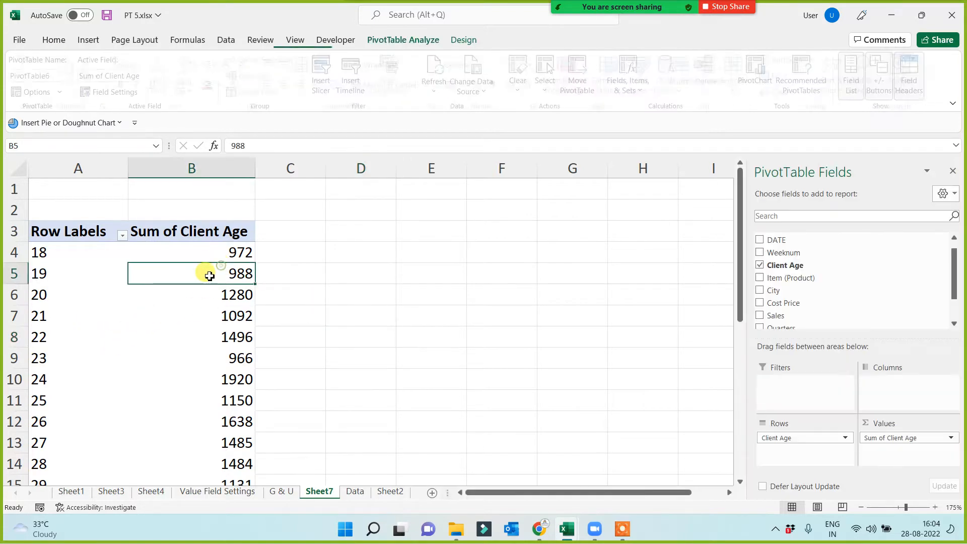
pyautogui.rightClick(217, 251)
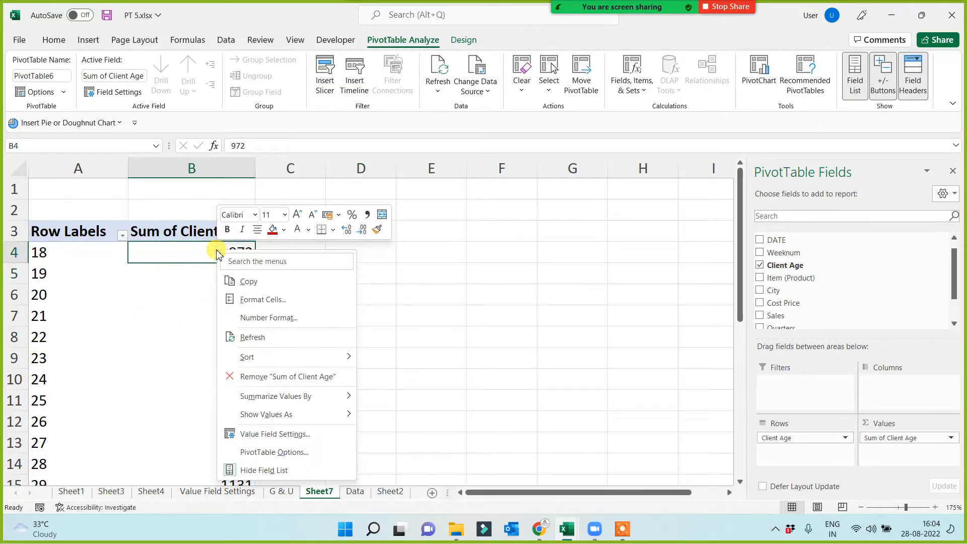
pyautogui.click(251, 433)
pyautogui.click(160, 436)
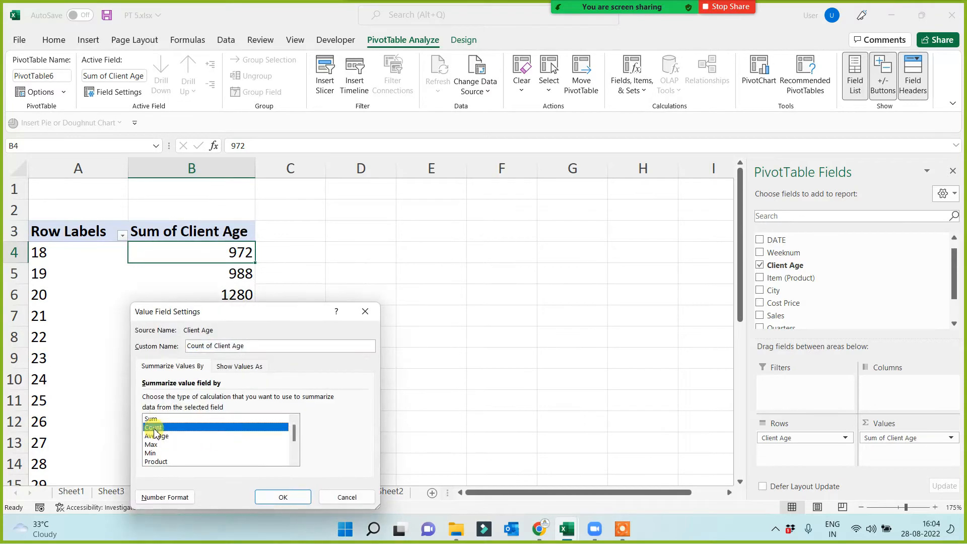
pyautogui.click(292, 496)
pyautogui.click(389, 295)
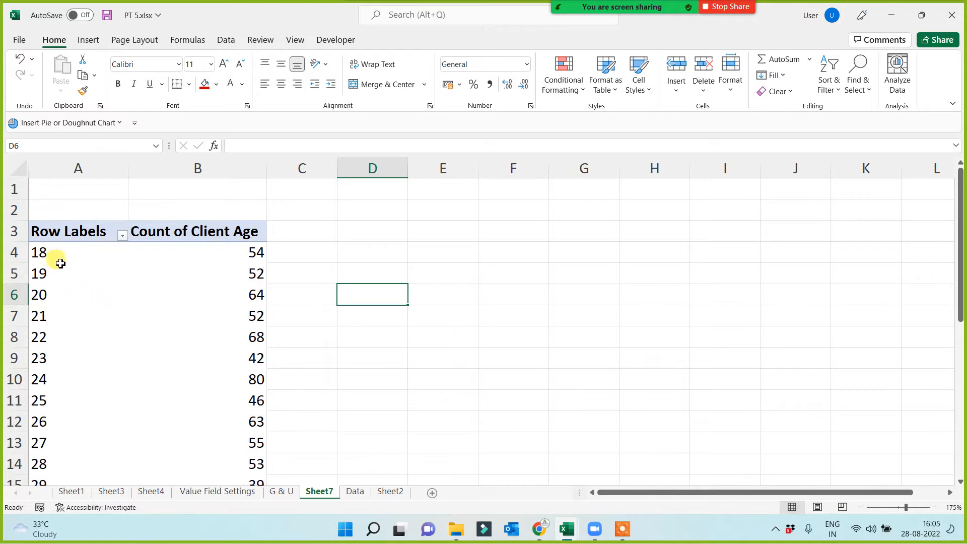
# Group the Client Age row labels from 18 to 50 in intervals of 10.
pyautogui.click(50, 326)
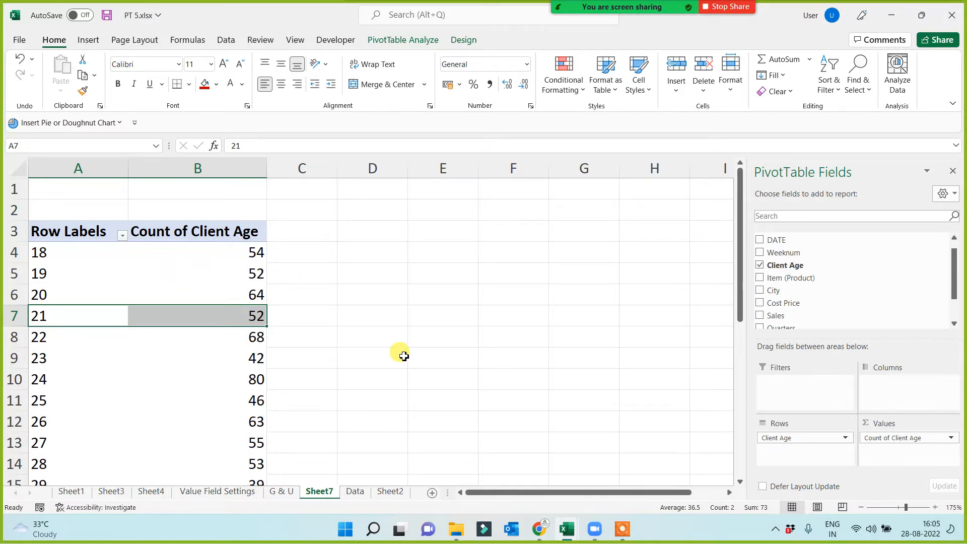
pyautogui.rightClick(80, 253)
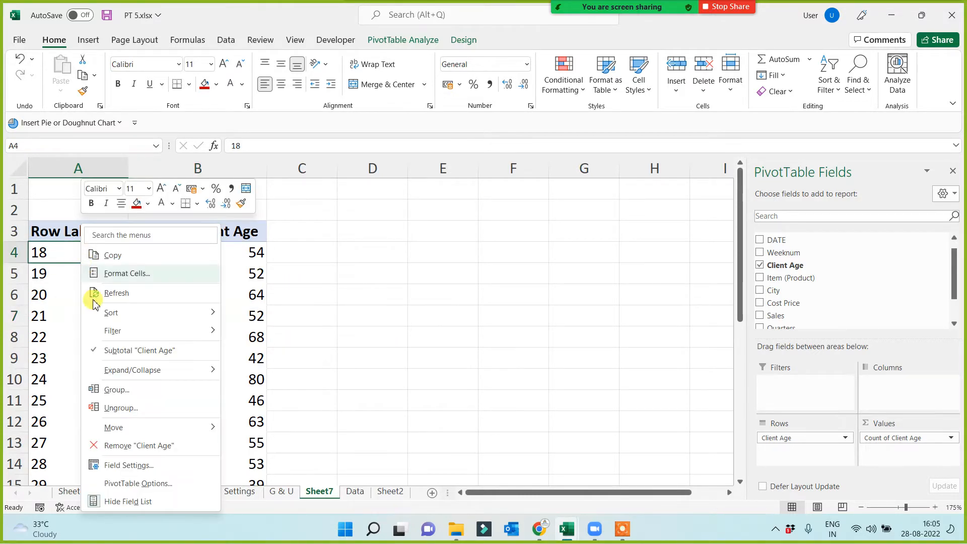
pyautogui.click(111, 390)
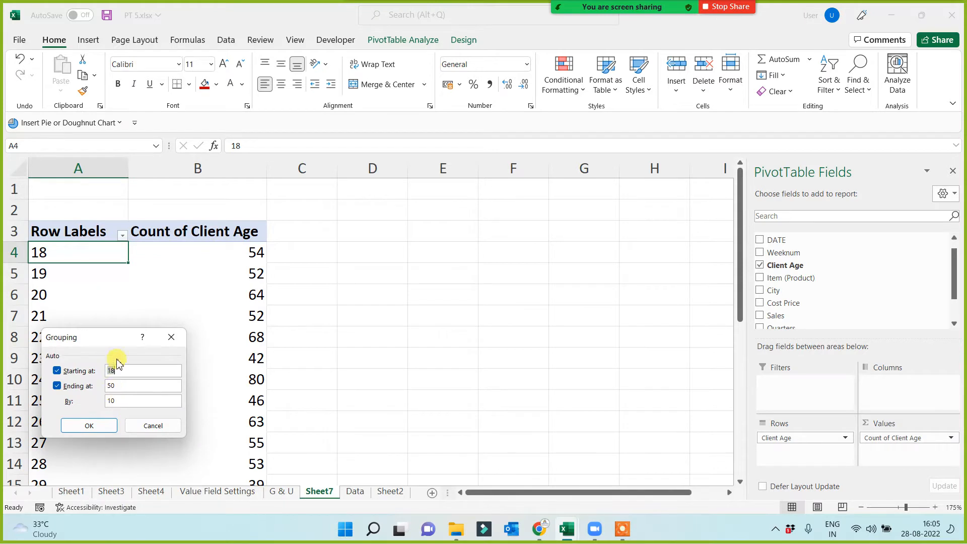
pyautogui.moveTo(101, 336); pyautogui.dragTo(361, 232)
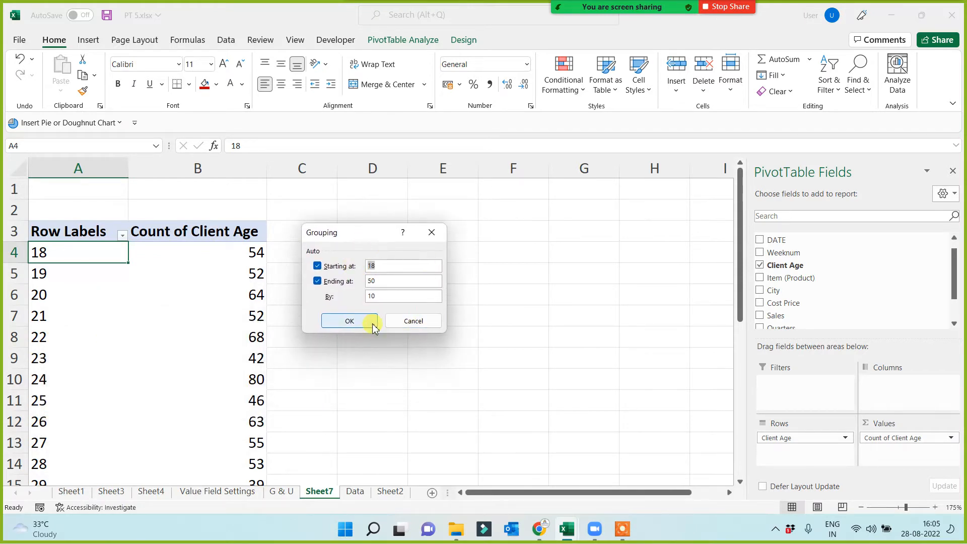
pyautogui.click(380, 267)
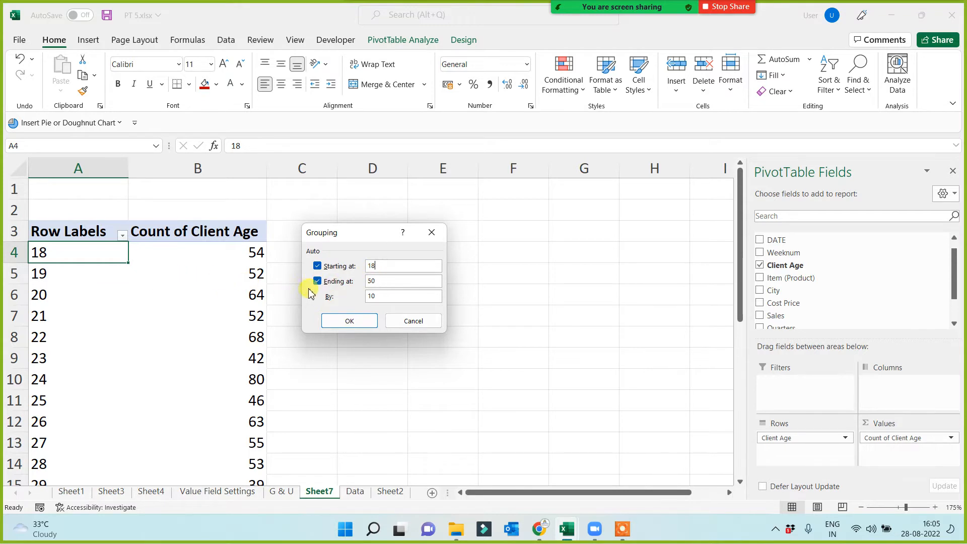
pyautogui.click(377, 267)
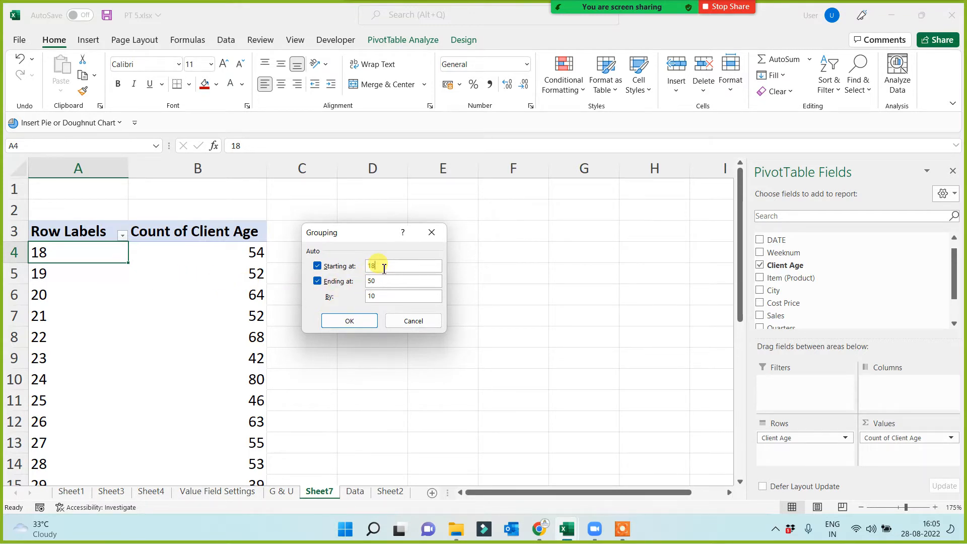
pyautogui.click(384, 281)
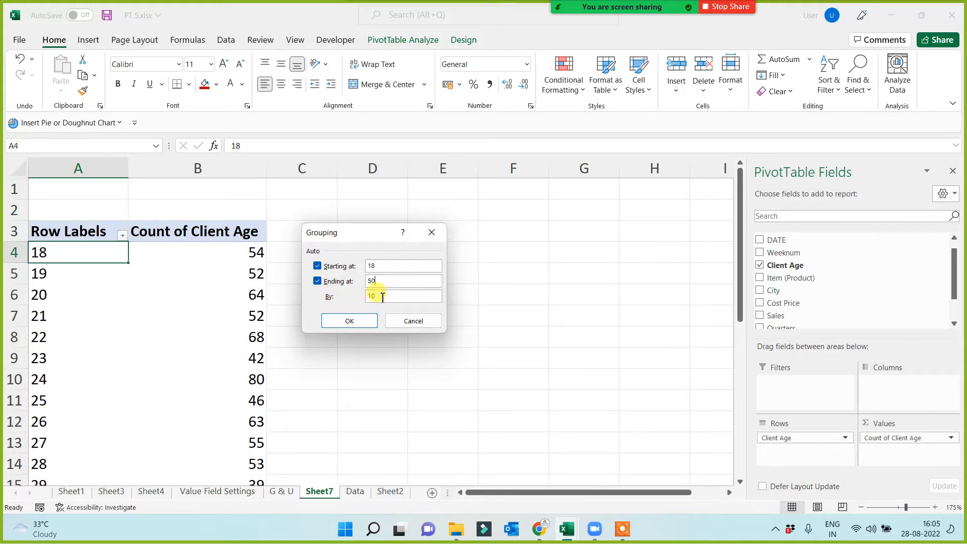
pyautogui.click(352, 319)
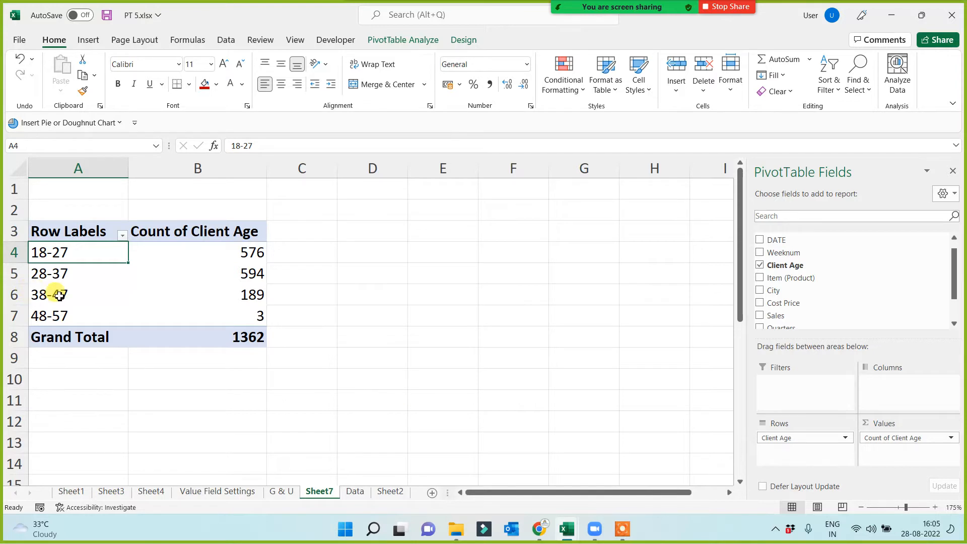
pyautogui.click(247, 295)
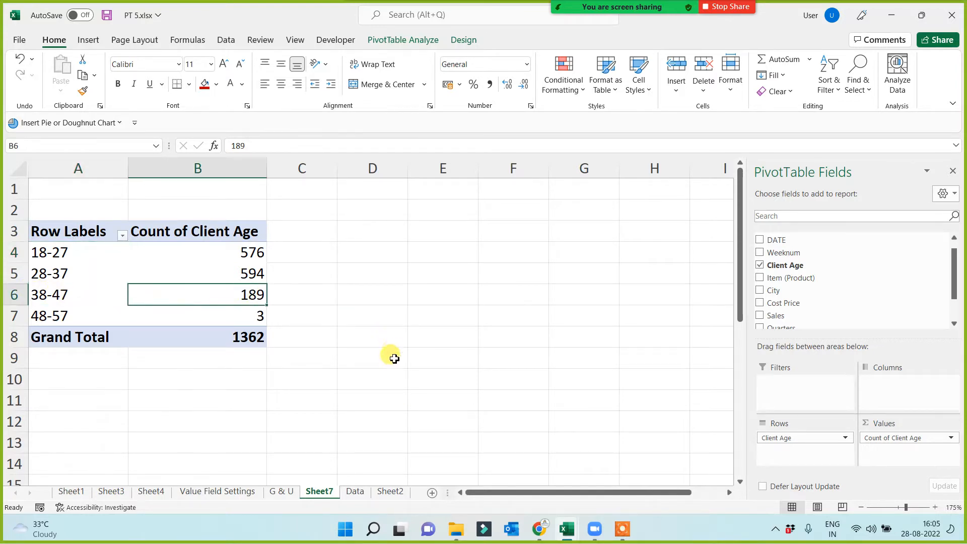
pyautogui.moveTo(32, 318); pyautogui.dragTo(183, 315)
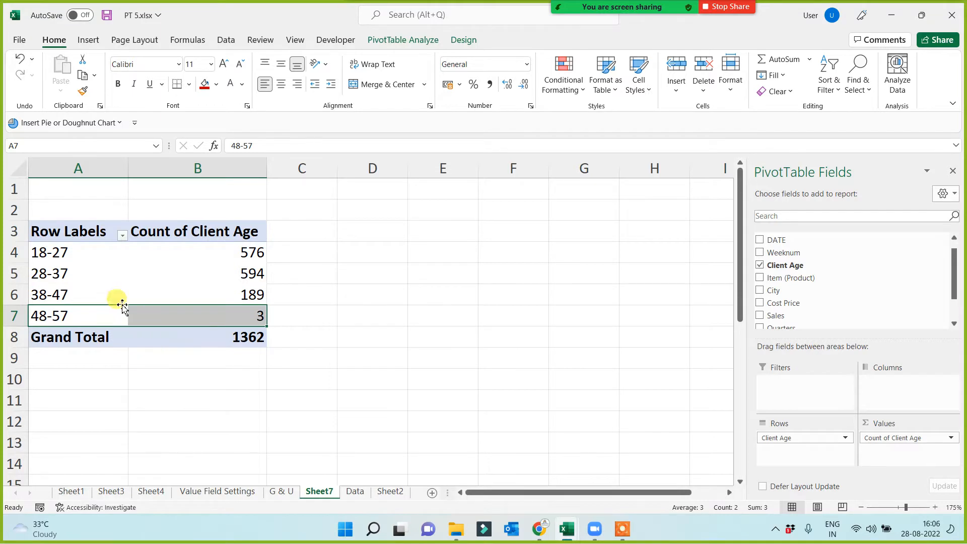
# Regroup the Client Age row labels to start at 20, keeping the end at 50 and the interval at 10.
pyautogui.rightClick(79, 272)
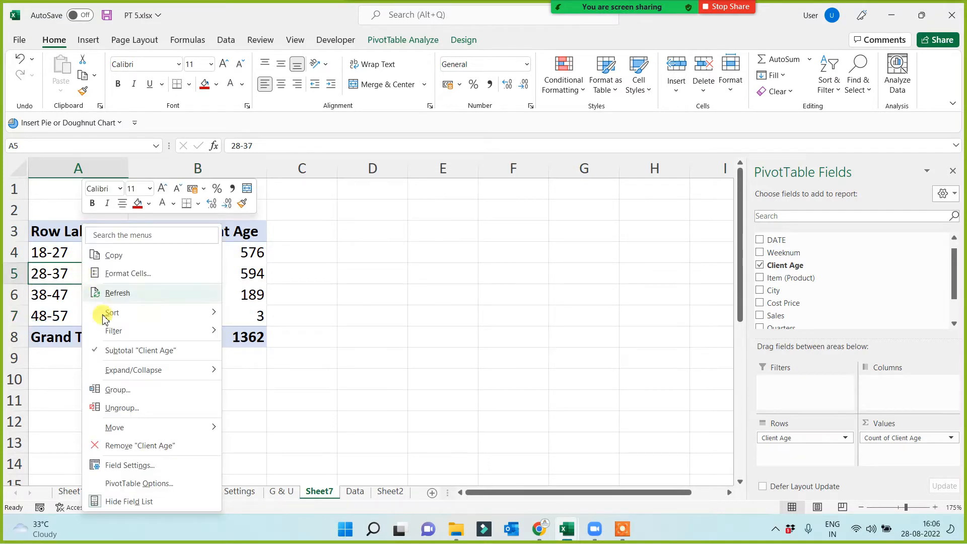
pyautogui.click(120, 391)
pyautogui.moveTo(104, 337); pyautogui.dragTo(386, 195)
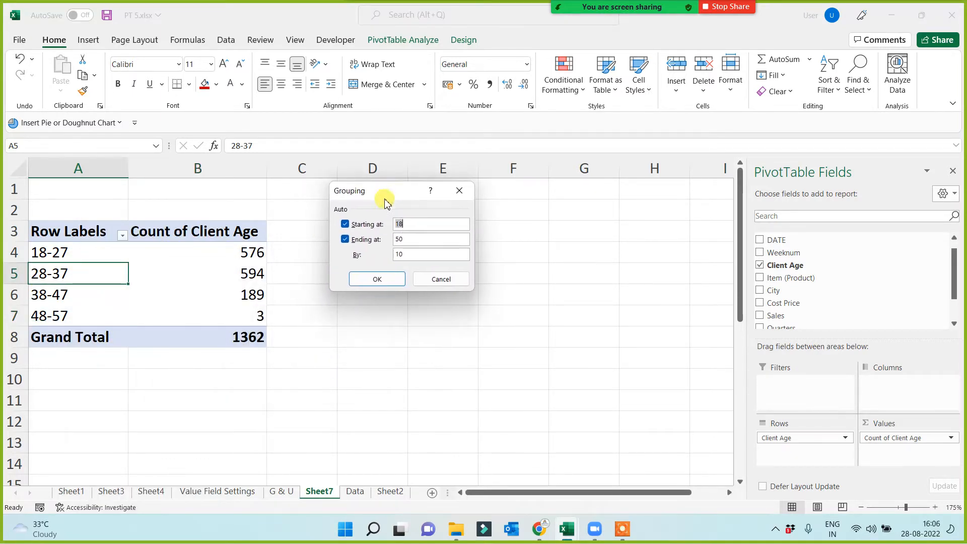
pyautogui.click(399, 223)
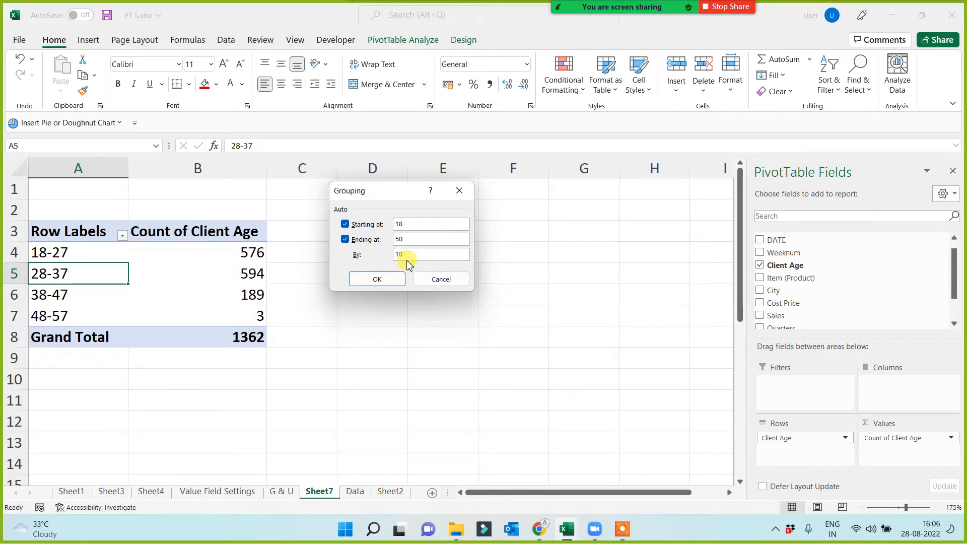
pyautogui.moveTo(410, 222); pyautogui.dragTo(388, 220)
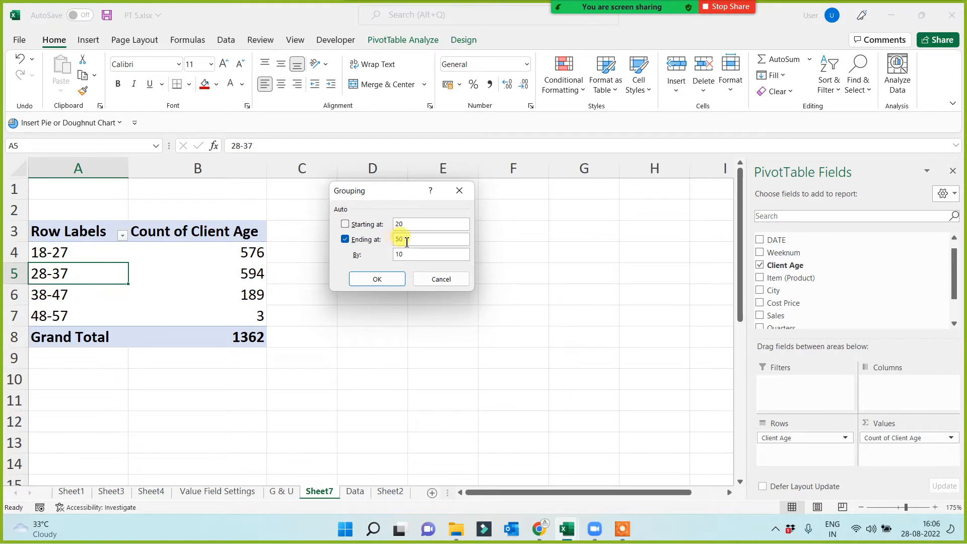
pyautogui.click(414, 224)
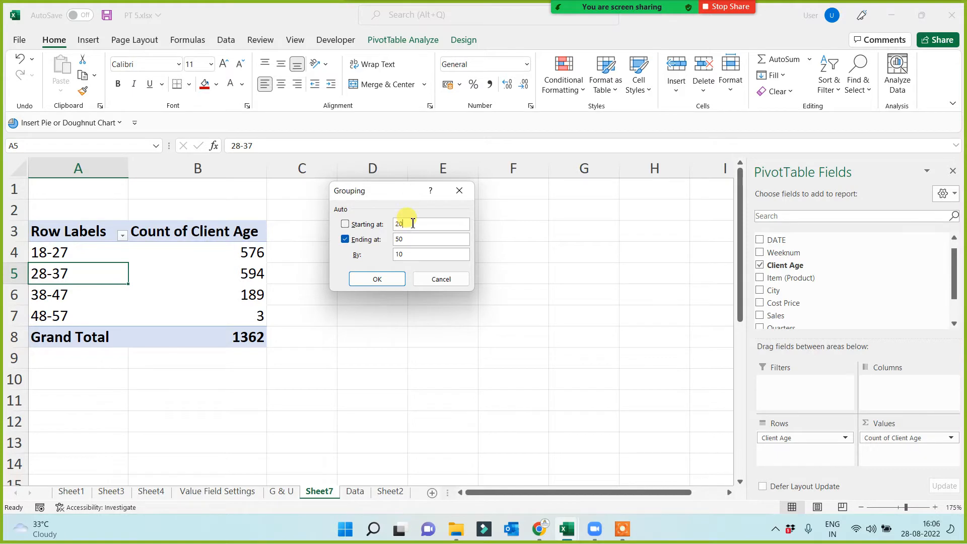
pyautogui.click(375, 283)
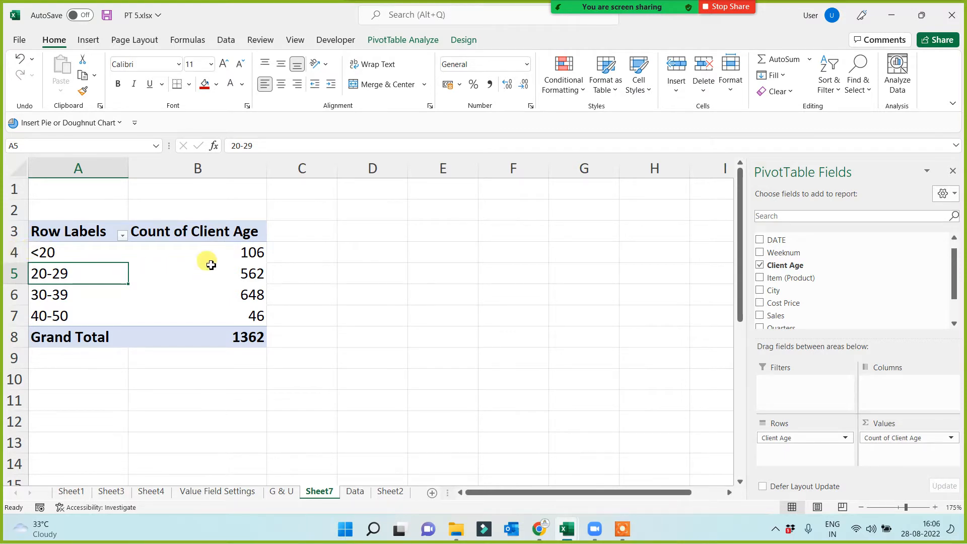
pyautogui.click(239, 251)
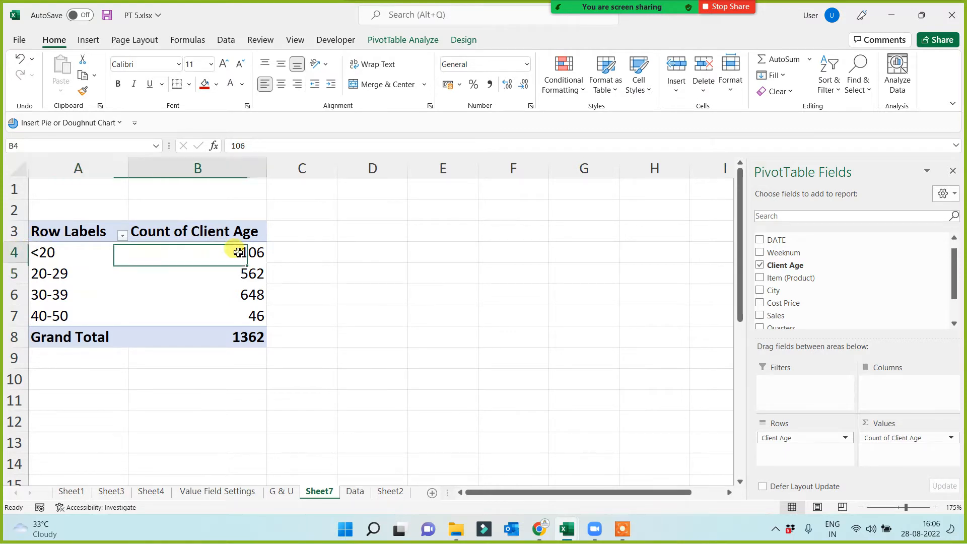
pyautogui.click(33, 273)
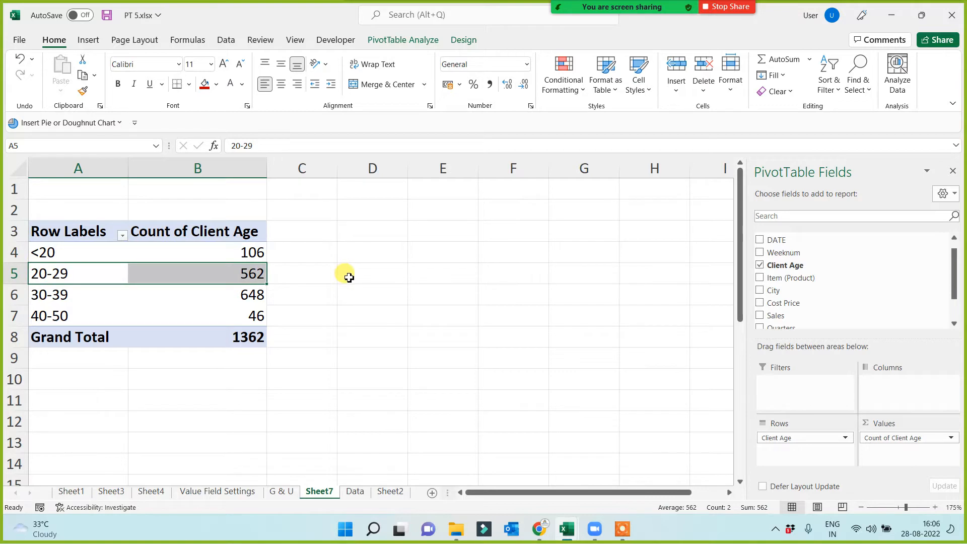
pyautogui.click(44, 295)
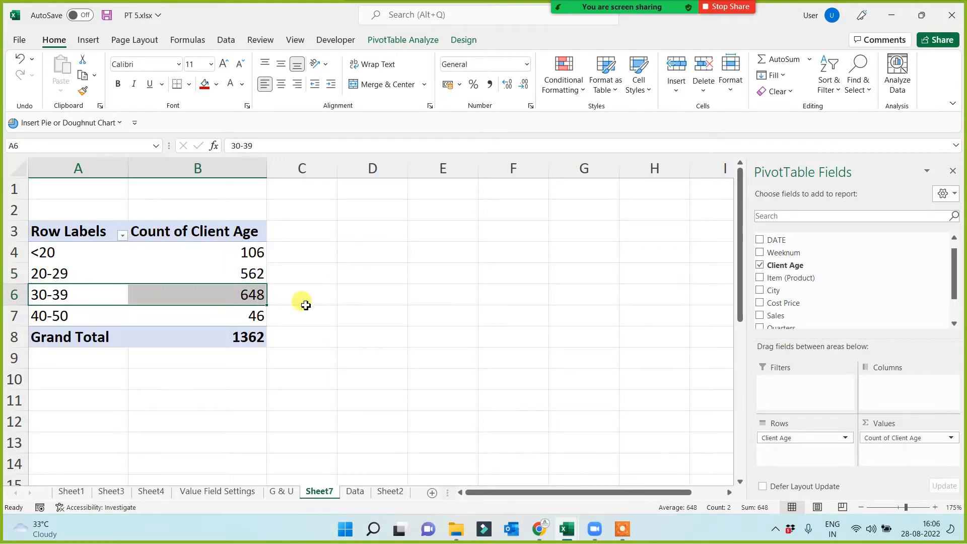
pyautogui.click(254, 315)
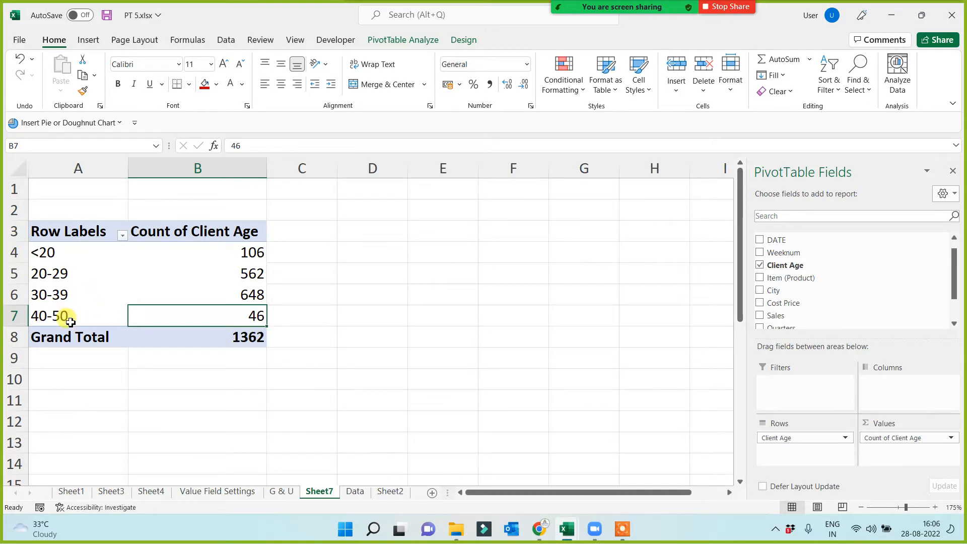
# Change the Client Age grouping interval to 5.
pyautogui.rightClick(79, 274)
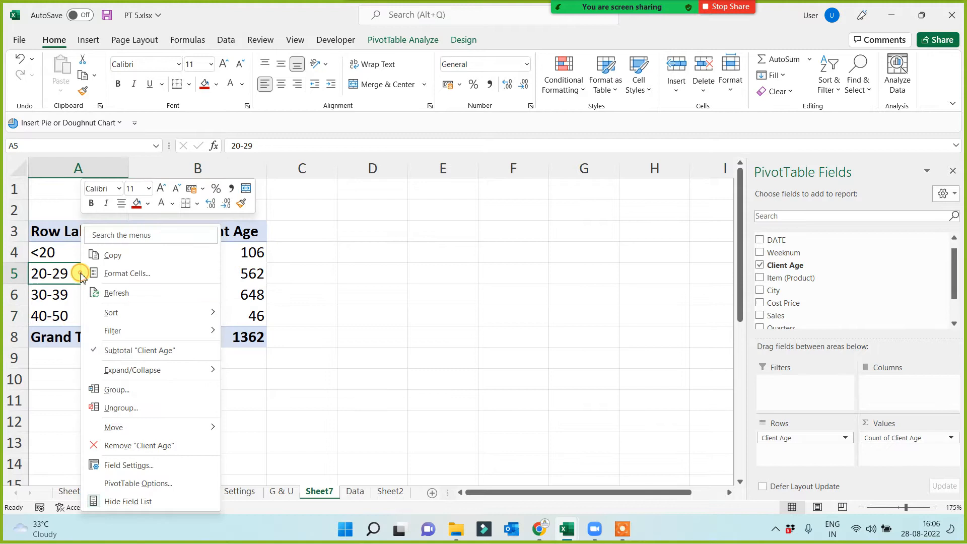
pyautogui.click(119, 391)
pyautogui.write('5')
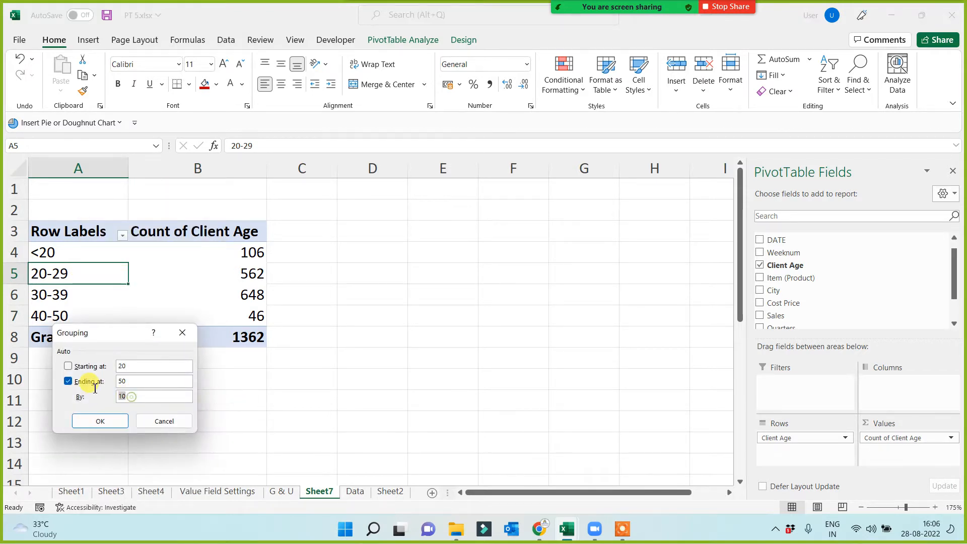
pyautogui.click(99, 421)
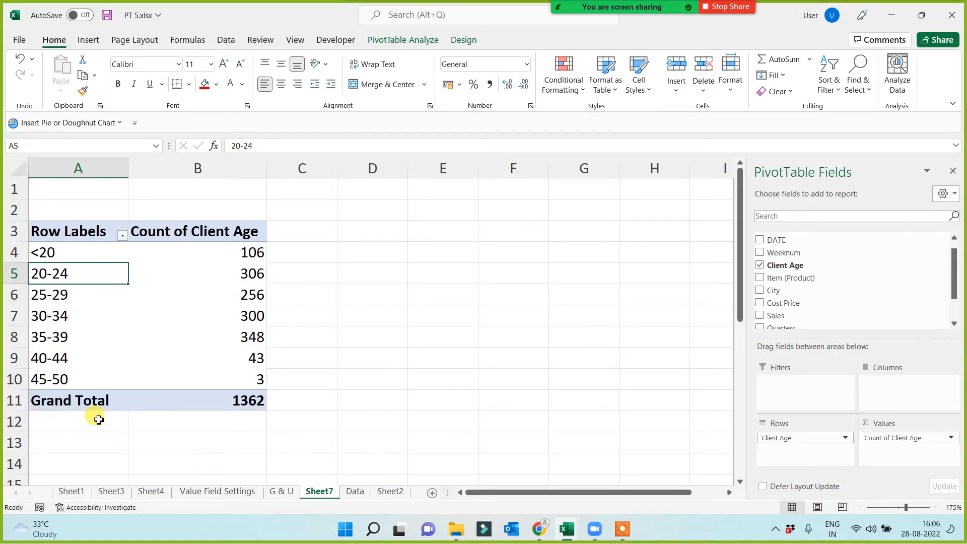
# Examine the client count of each five-year age group in the PivotTable, from under 20 through 45-50.
pyautogui.click(58, 257)
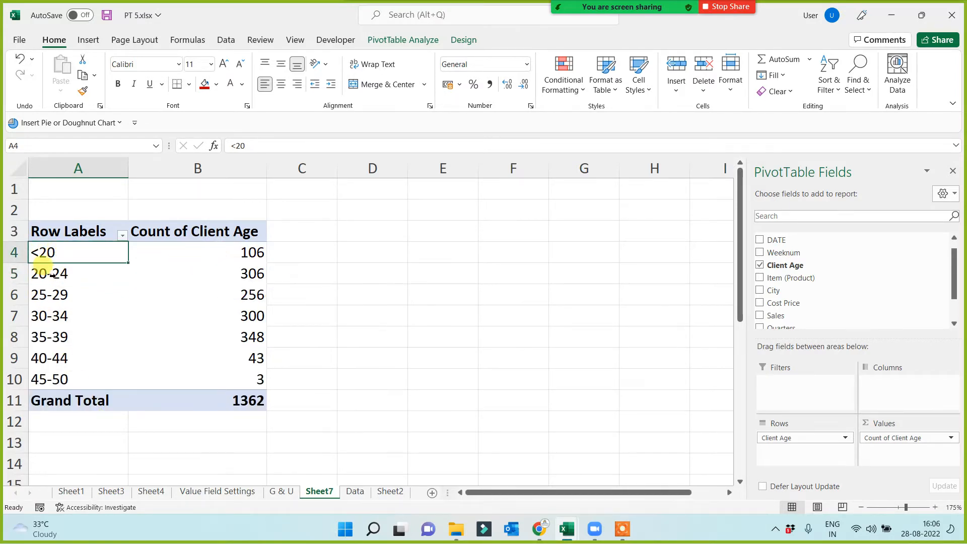
pyautogui.moveTo(44, 275); pyautogui.dragTo(38, 295)
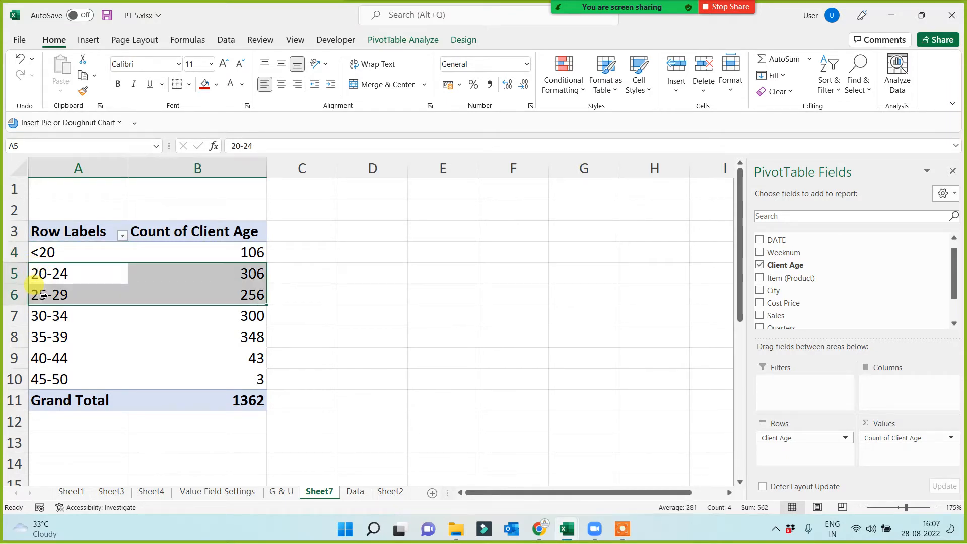
pyautogui.click(46, 279)
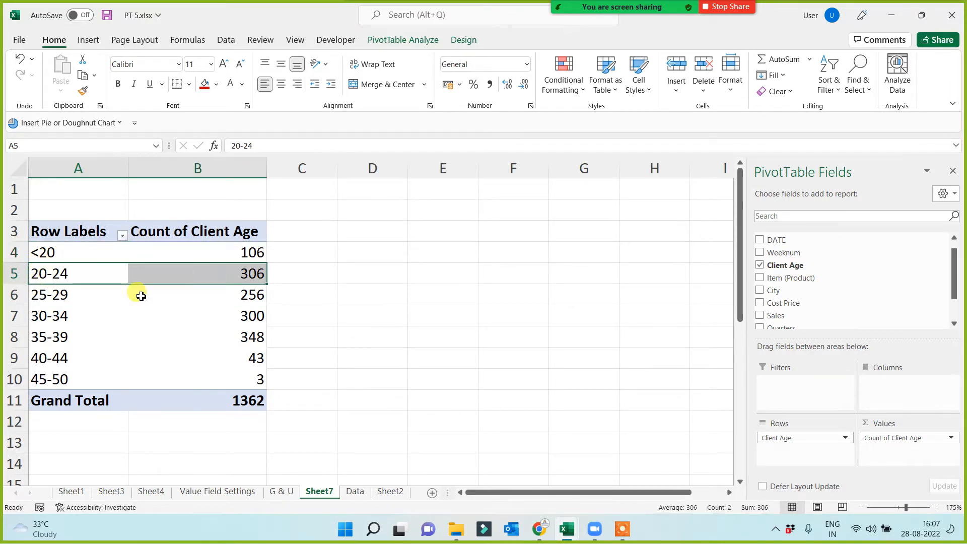
pyautogui.click(230, 298)
pyautogui.click(242, 274)
pyautogui.click(236, 290)
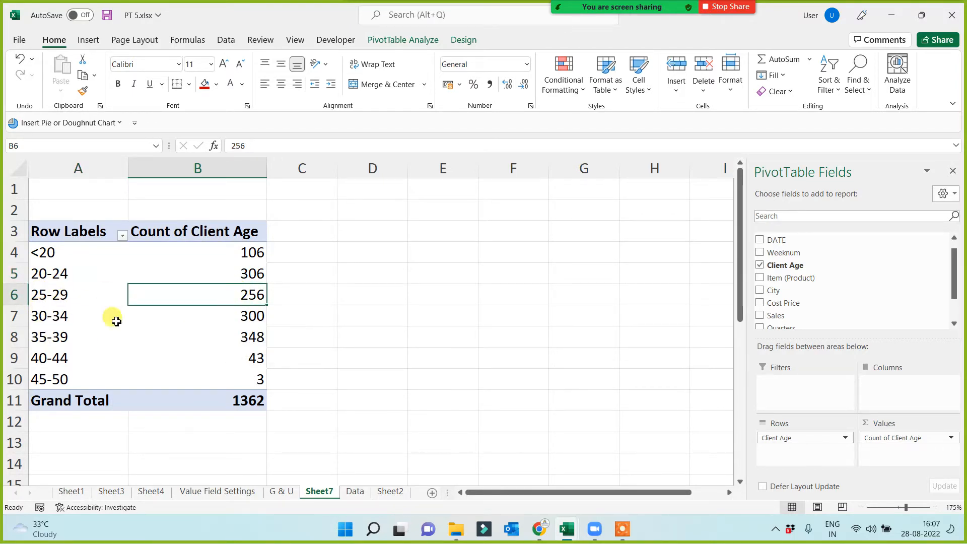
pyautogui.click(232, 336)
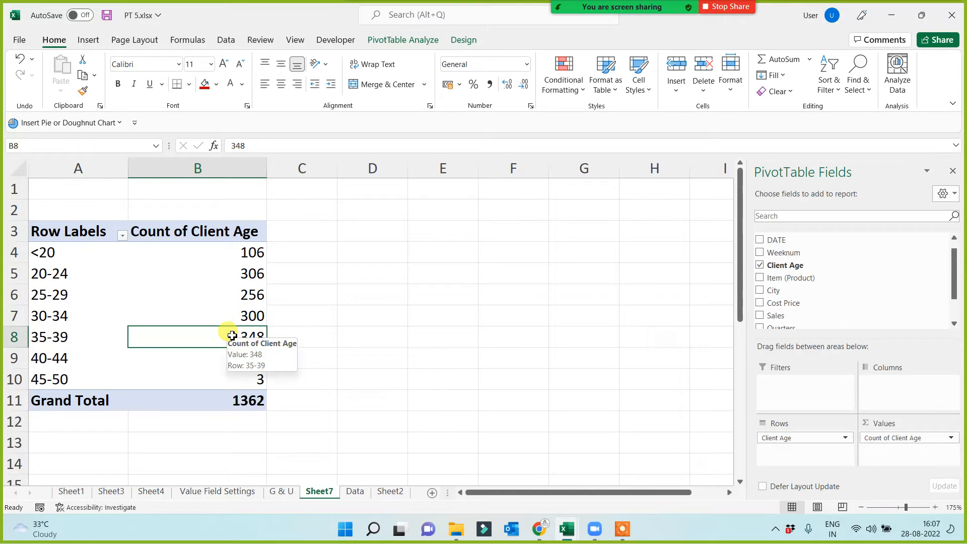
pyautogui.click(53, 357)
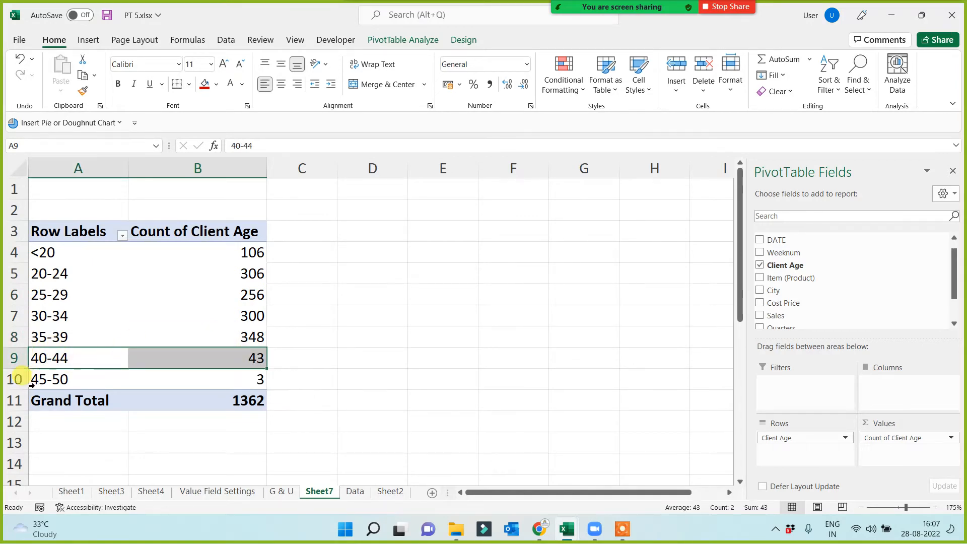
pyautogui.click(238, 375)
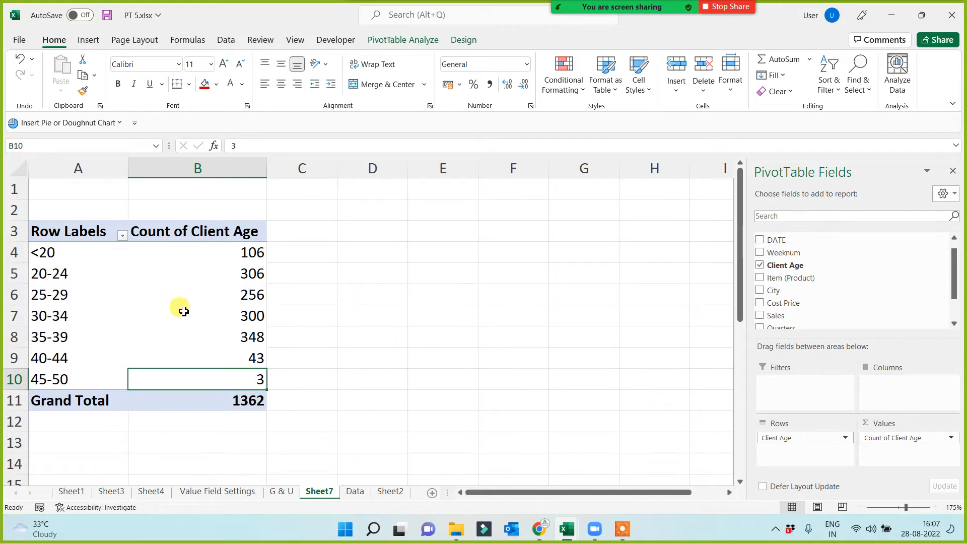
# Create a PivotTable from Table1 on the Data sheet in a new worksheet, with Sales in both Rows and Values.
pyautogui.click(359, 494)
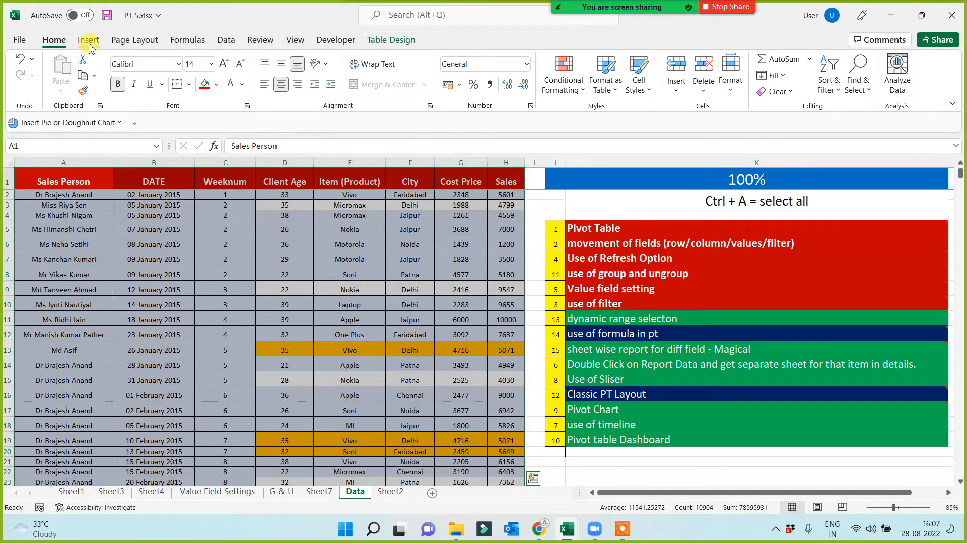
pyautogui.click(88, 40)
pyautogui.click(30, 65)
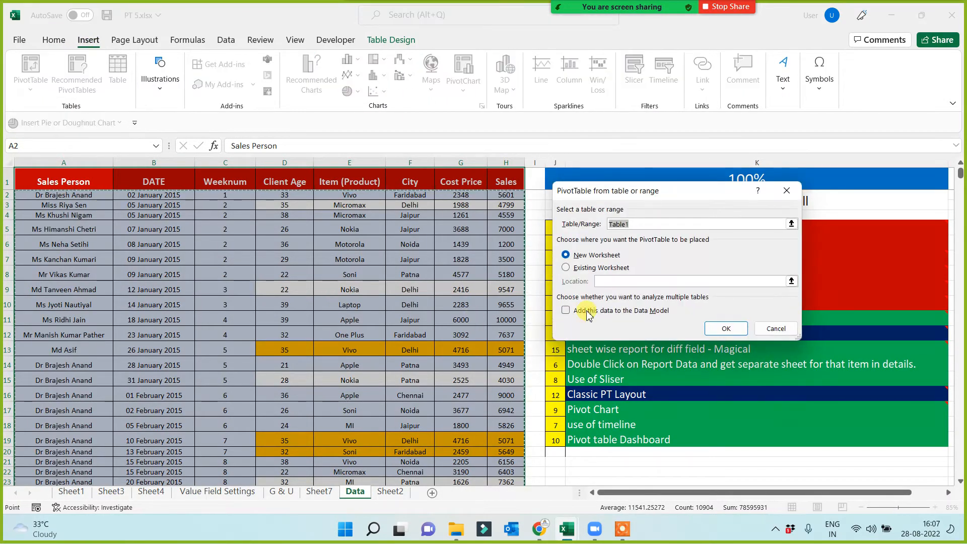
pyautogui.click(725, 324)
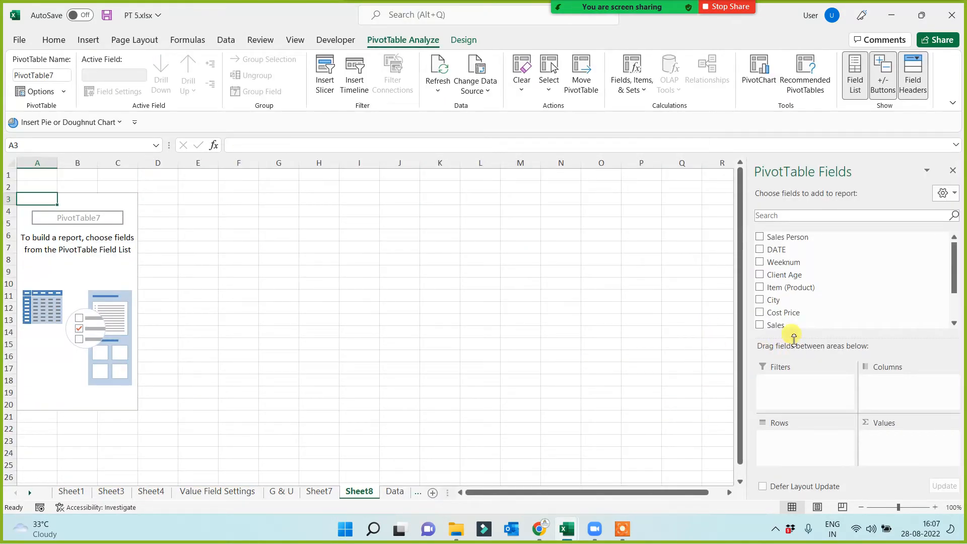
pyautogui.moveTo(785, 324); pyautogui.dragTo(786, 443)
pyautogui.moveTo(784, 326); pyautogui.dragTo(895, 456)
# Change the Sales value field to be summarized by Count instead of Sum.
pyautogui.click(108, 223)
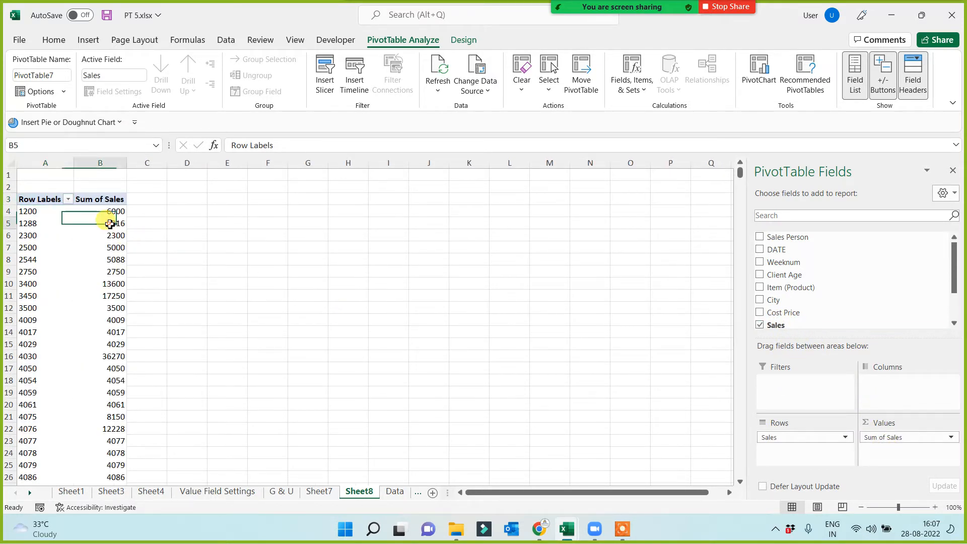
pyautogui.rightClick(110, 225)
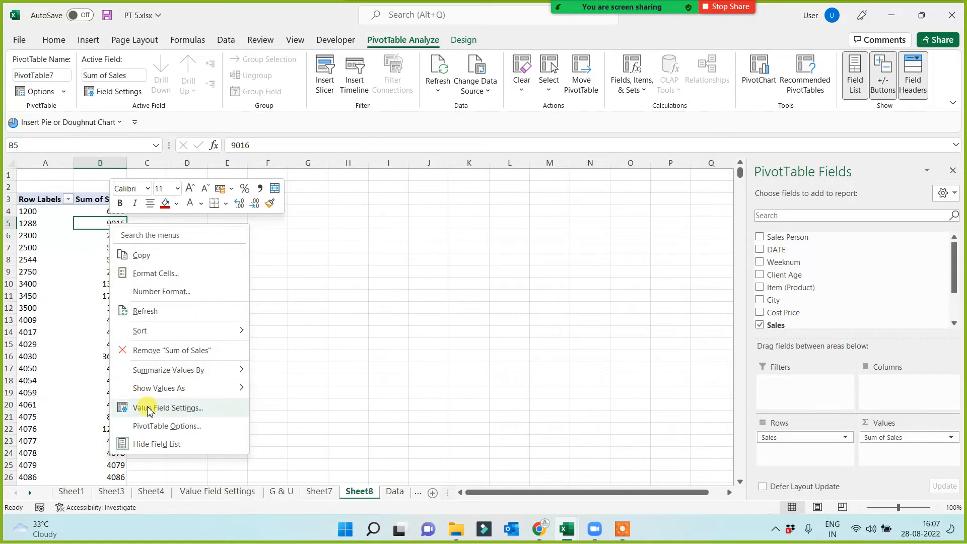
pyautogui.click(123, 406)
pyautogui.click(58, 417)
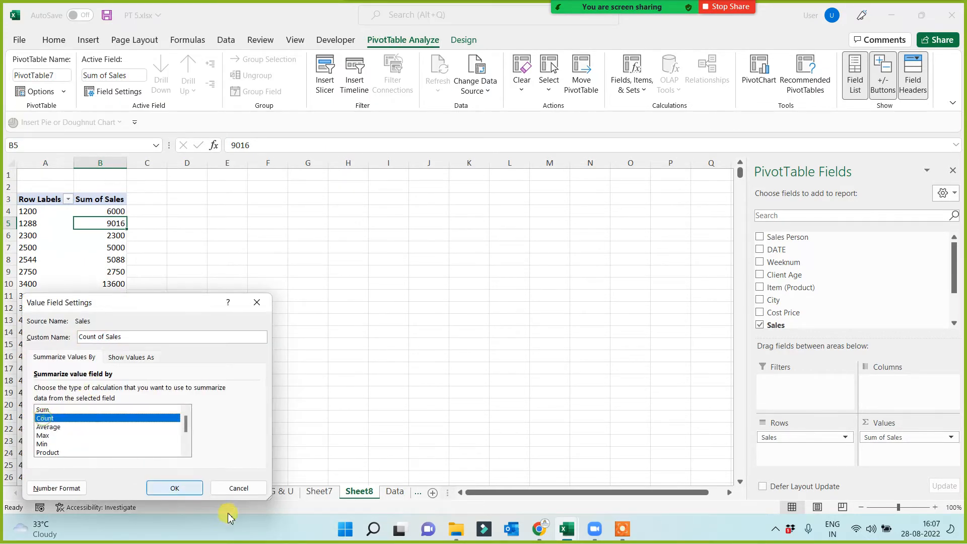
pyautogui.click(179, 492)
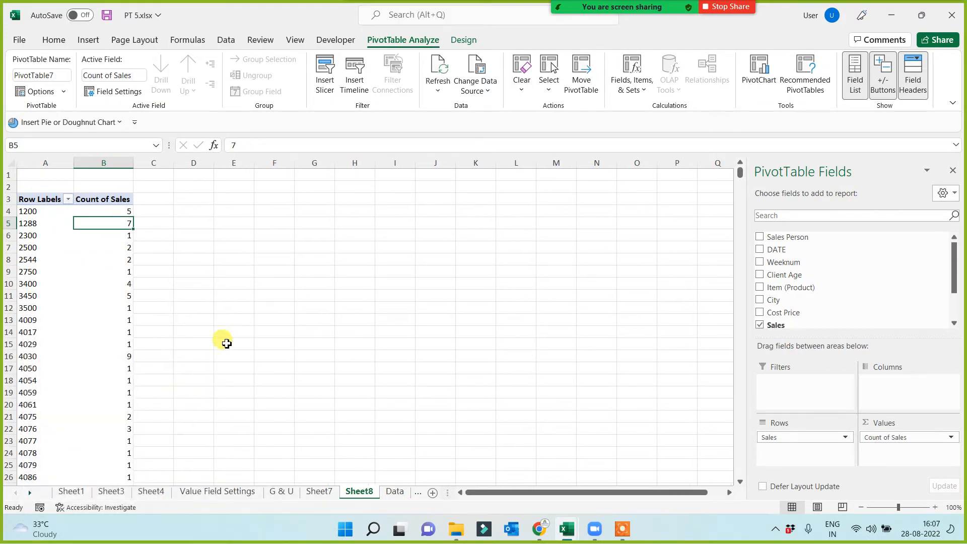
# Enlarge the PivotTable and examine the sales counts for the individual amounts 1200, 1288 and 2300.
pyautogui.scroll(3, 230, 333)
pyautogui.scroll(2, 255, 306)
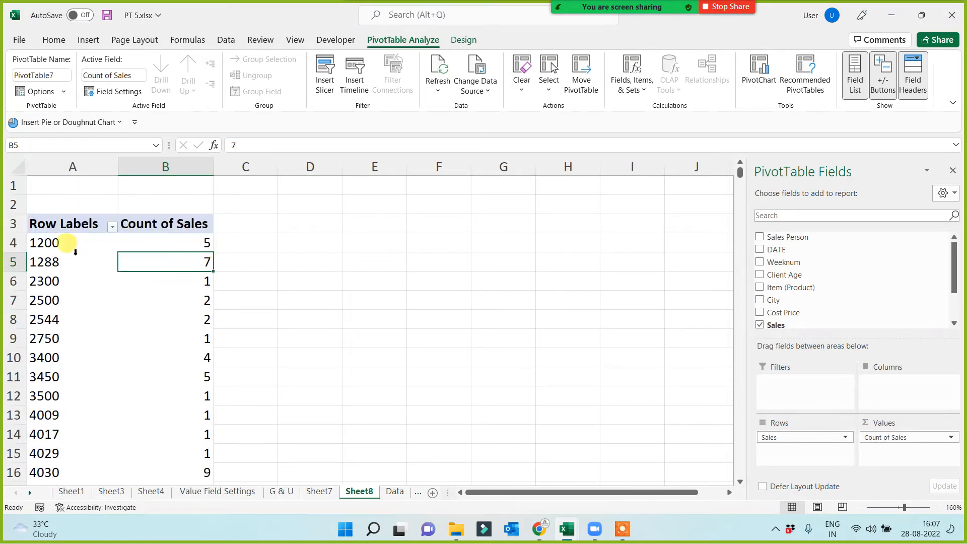
pyautogui.click(174, 241)
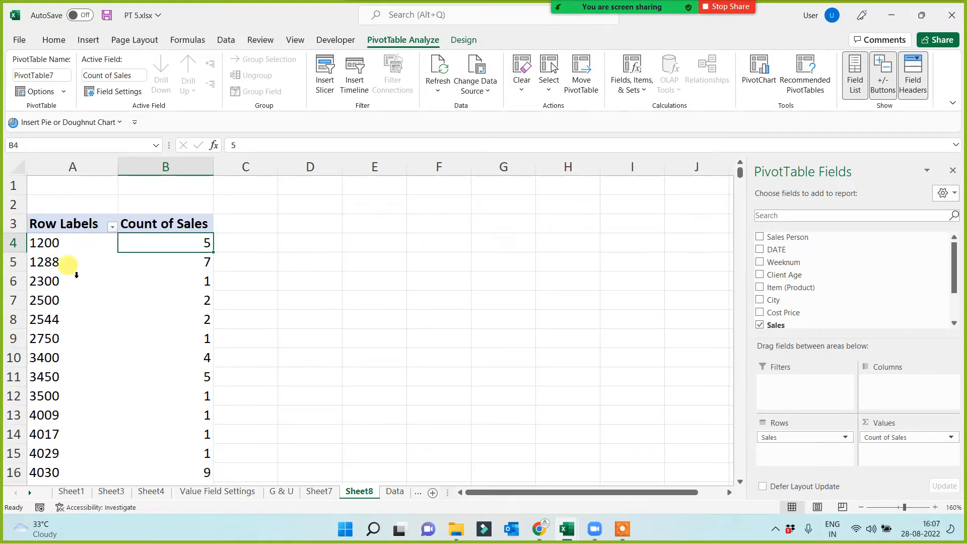
pyautogui.click(42, 262)
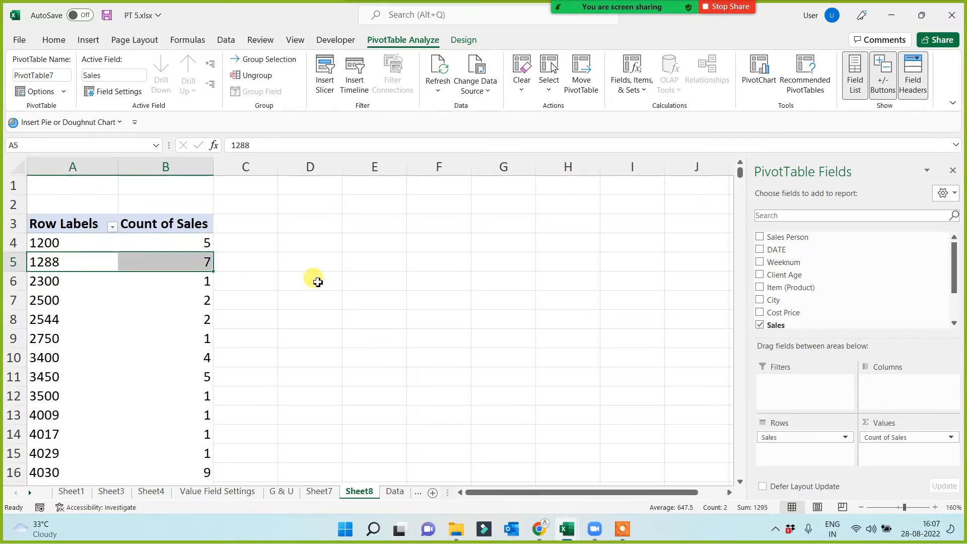
pyautogui.click(60, 280)
pyautogui.click(205, 281)
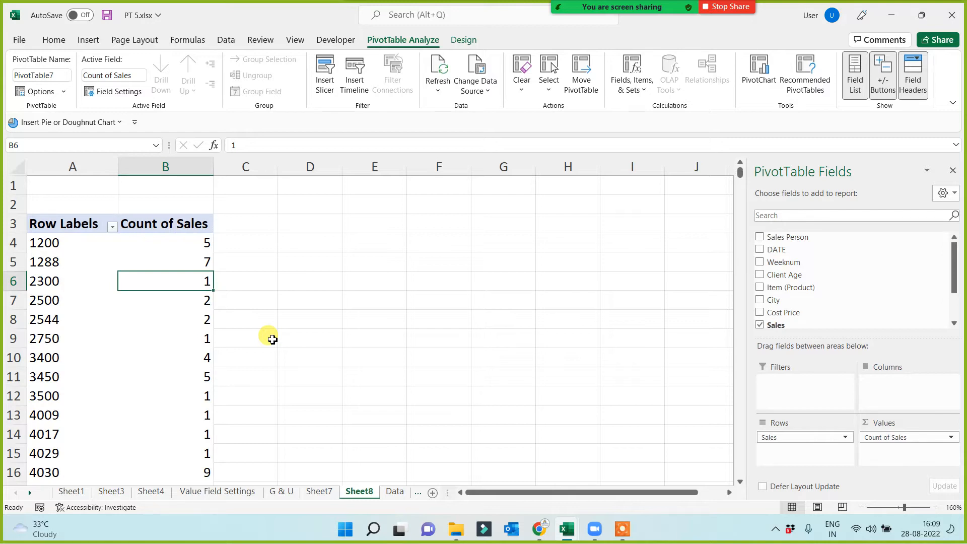
# Group the Sales row labels starting at 2000 in intervals of 1000, keeping the automatic ending value.
pyautogui.rightClick(74, 280)
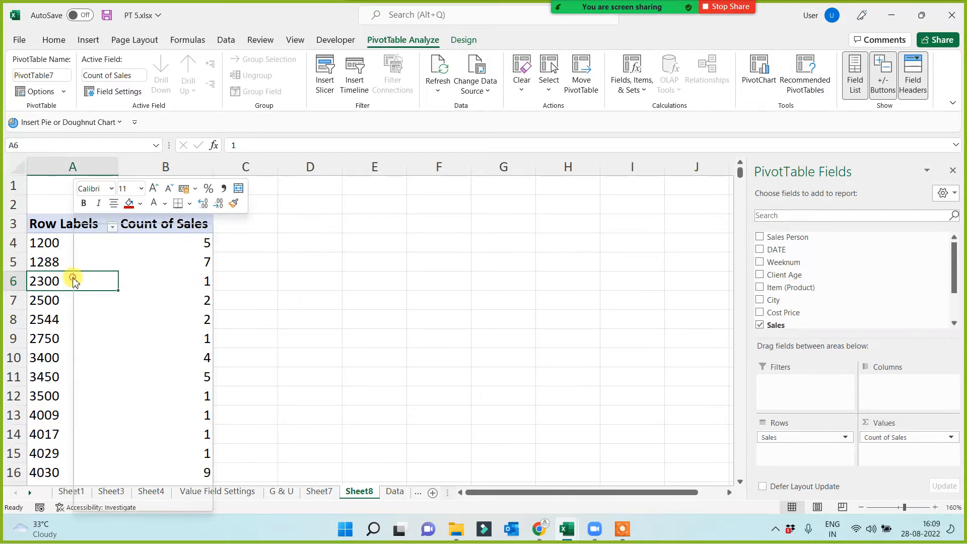
pyautogui.click(103, 388)
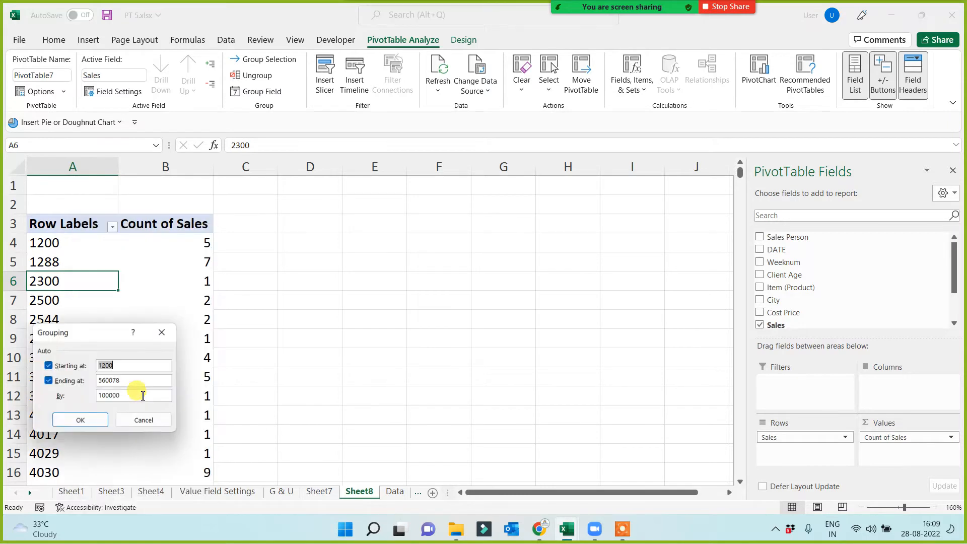
pyautogui.moveTo(82, 332); pyautogui.dragTo(350, 239)
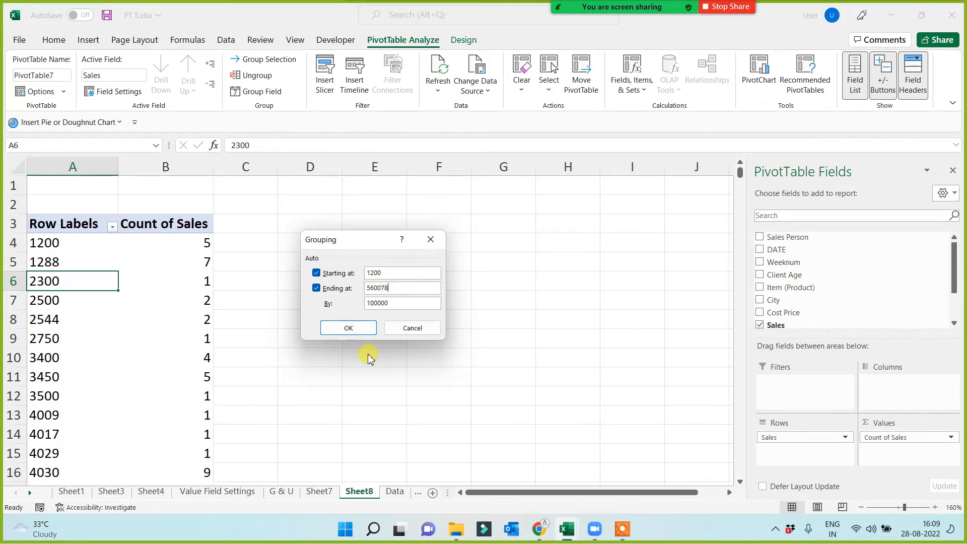
pyautogui.doubleClick(391, 302)
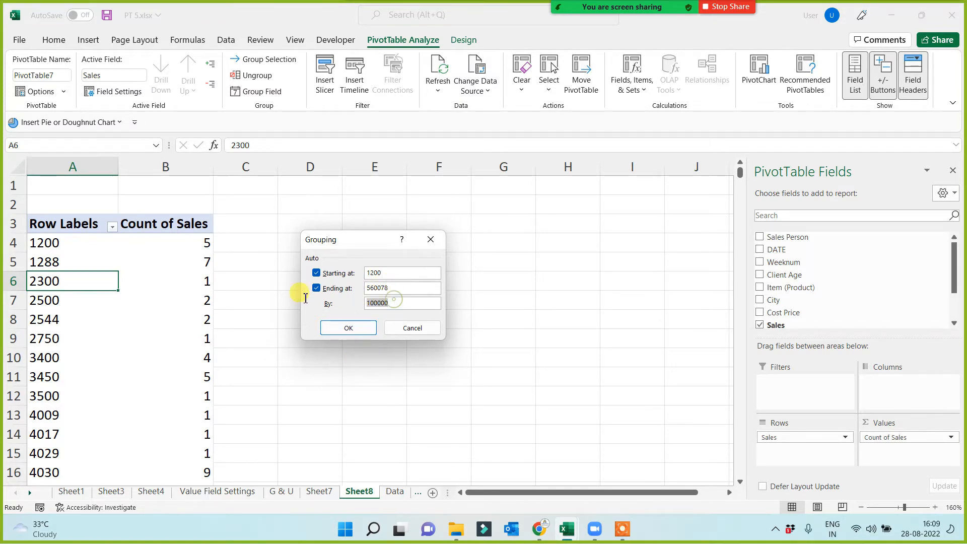
pyautogui.write('1000')
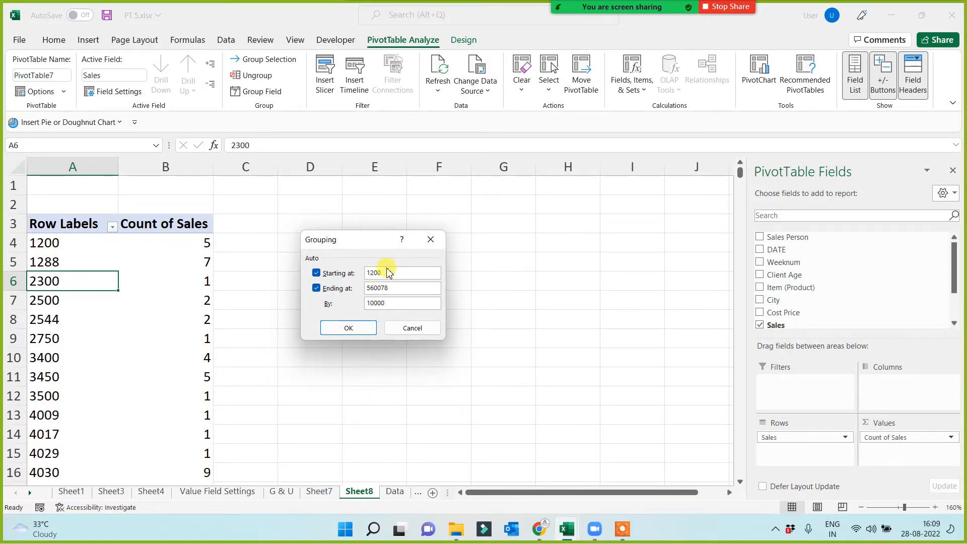
pyautogui.moveTo(388, 273); pyautogui.dragTo(305, 269)
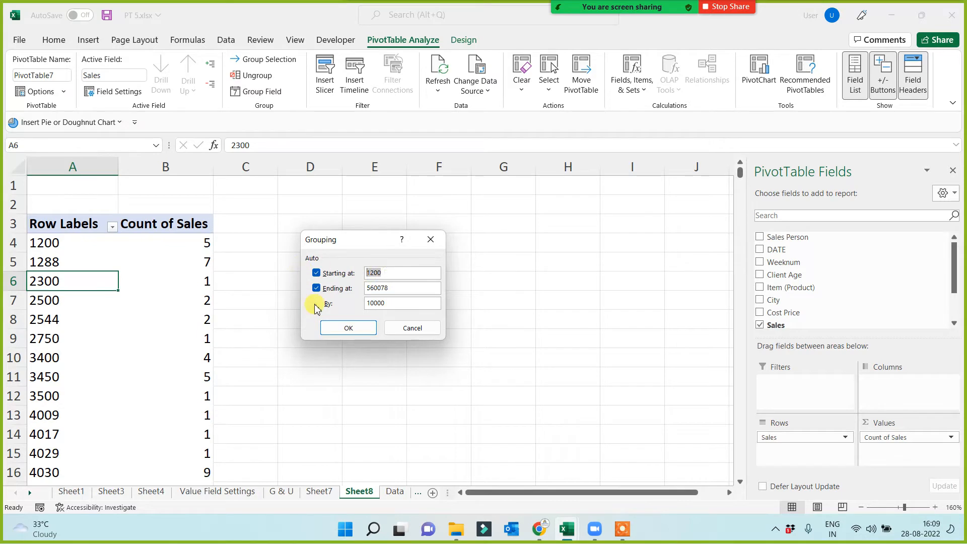
pyautogui.write('20000')
pyautogui.press('BackSpace')
pyautogui.click(393, 303)
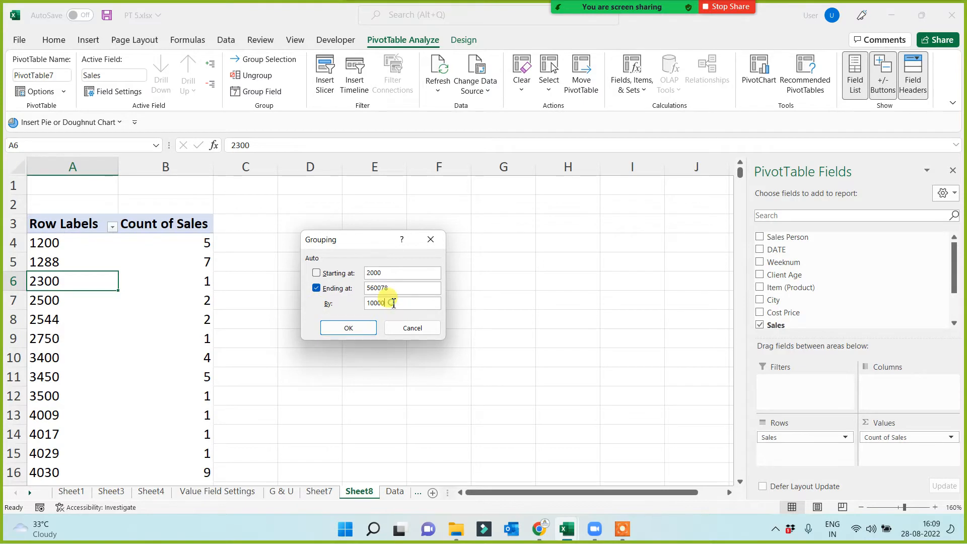
pyautogui.click(348, 327)
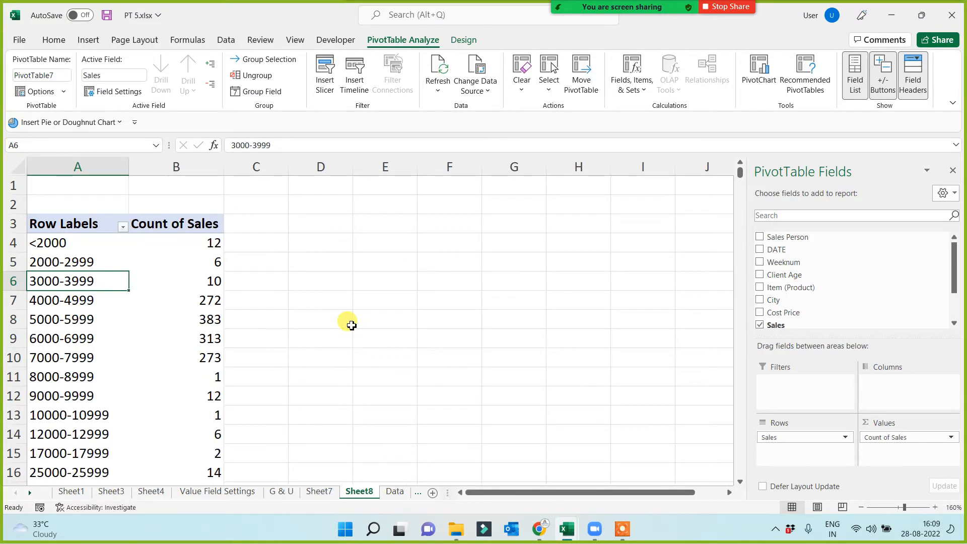
# Examine the sales count of each 1000-wide range, from under 2000 through 8000-8999.
pyautogui.click(82, 267)
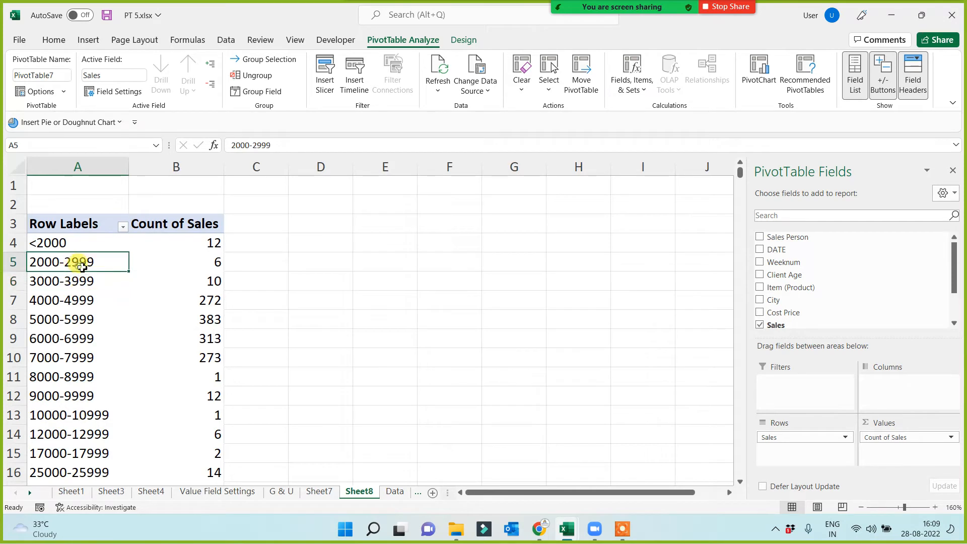
pyautogui.click(194, 244)
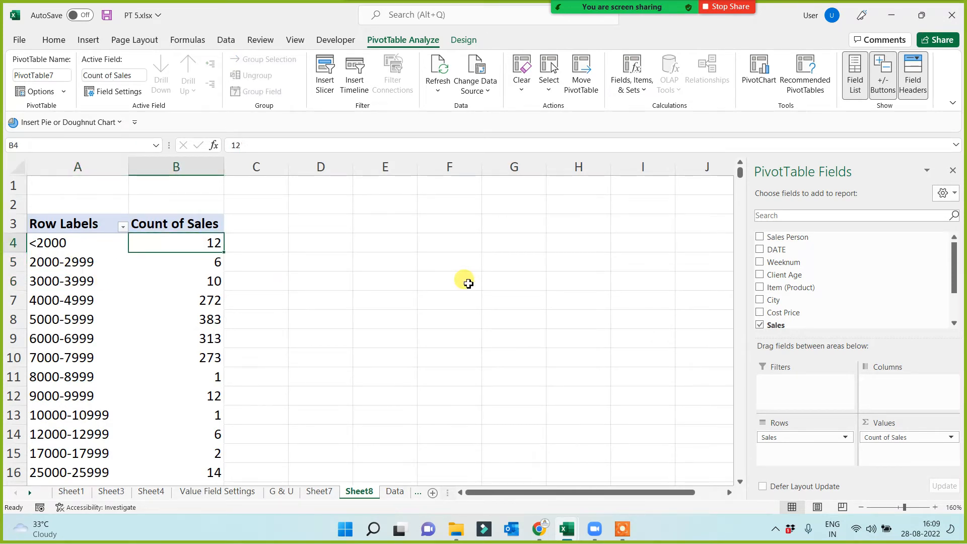
pyautogui.click(82, 261)
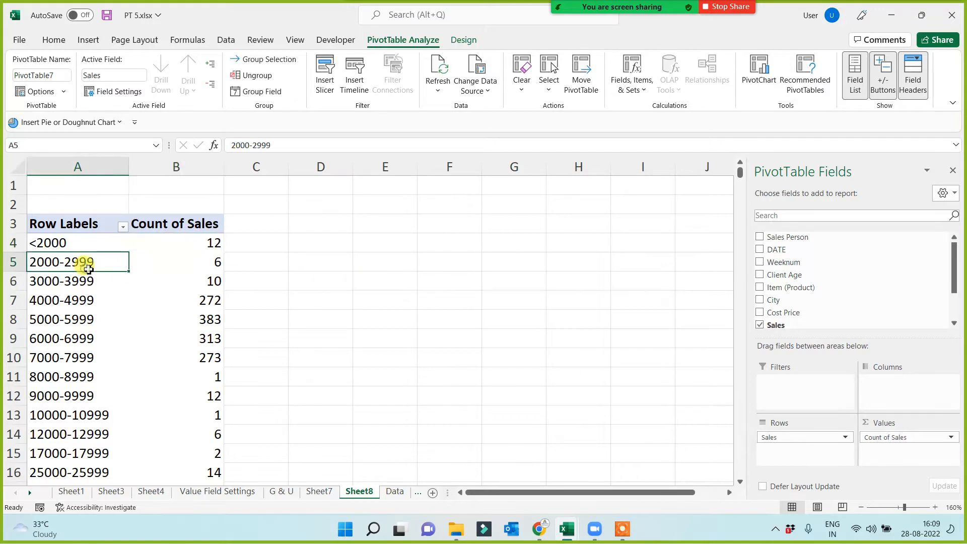
pyautogui.click(166, 264)
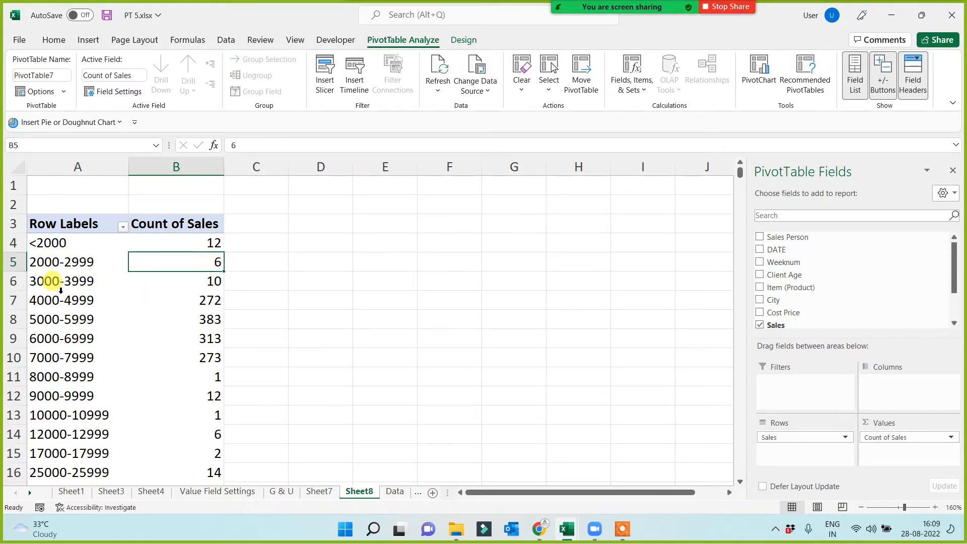
pyautogui.click(199, 280)
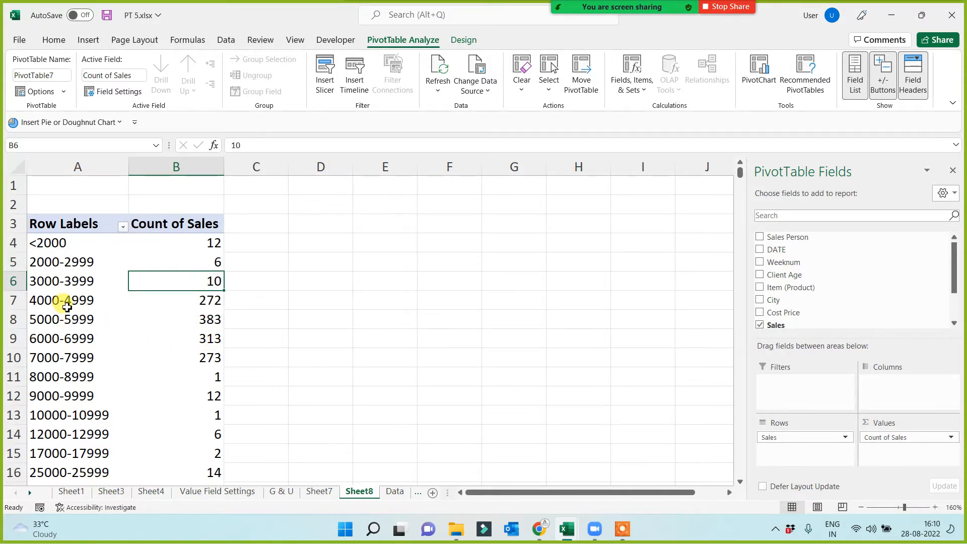
pyautogui.moveTo(67, 306); pyautogui.dragTo(197, 353)
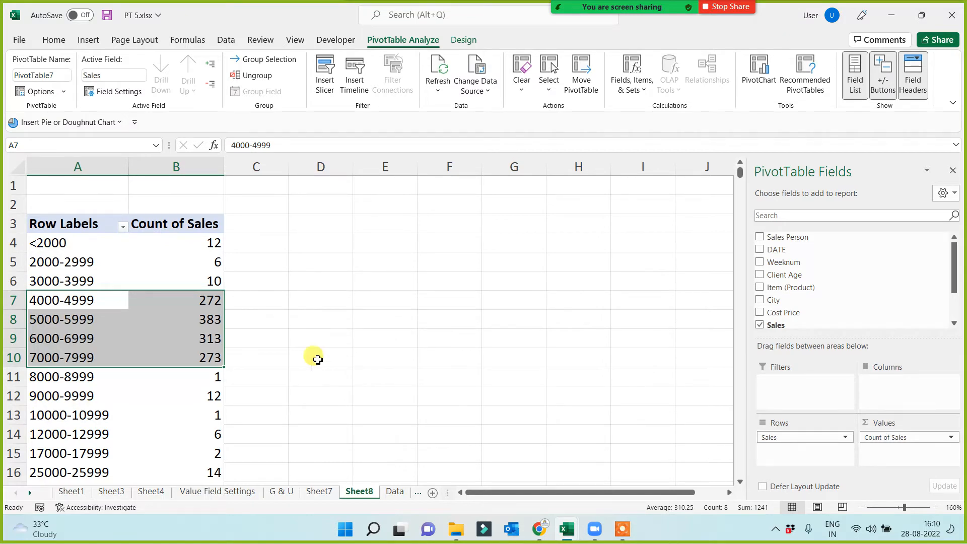
pyautogui.click(191, 378)
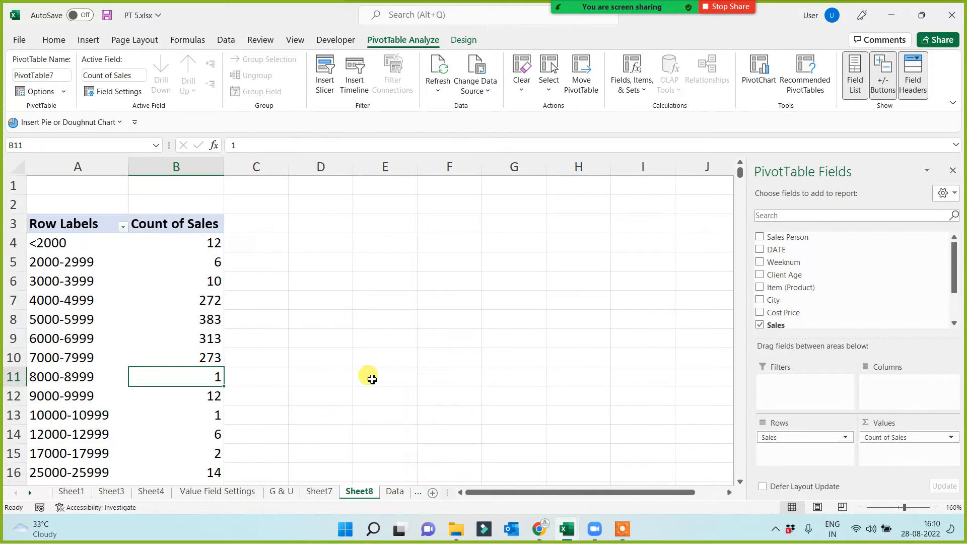
# Review the sales counts of the higher ranges down to the grand total, and compare them with the 5000-5999 range.
pyautogui.scroll(-4, 372, 379)
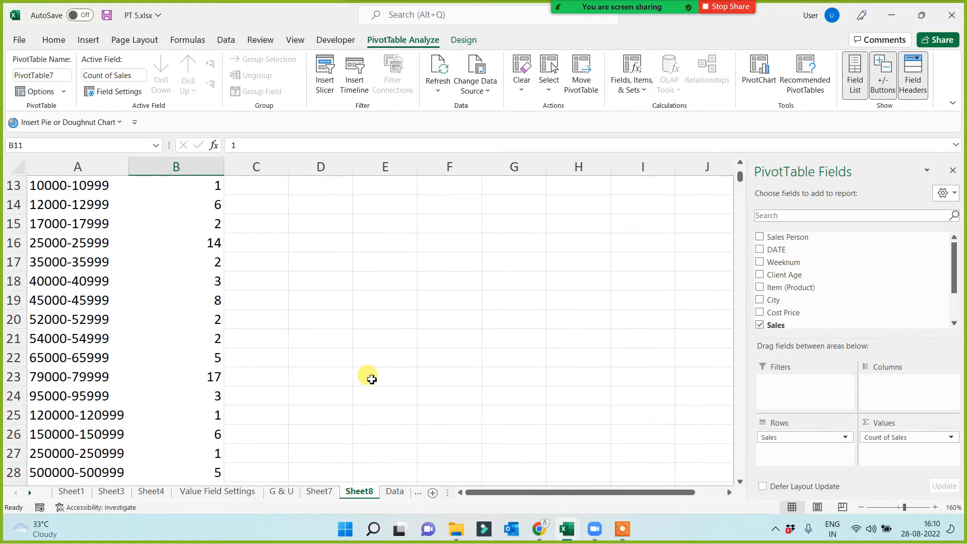
pyautogui.scroll(-2, 372, 379)
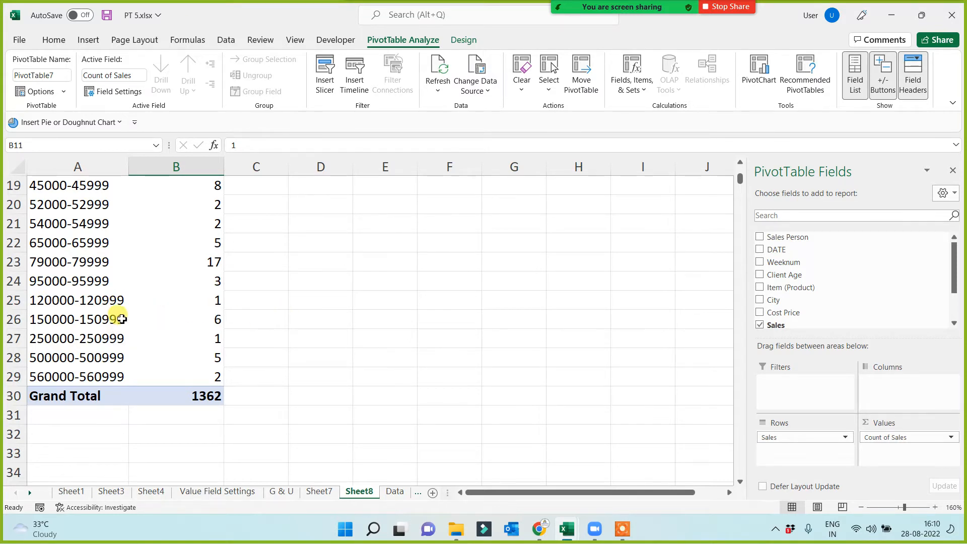
pyautogui.click(210, 301)
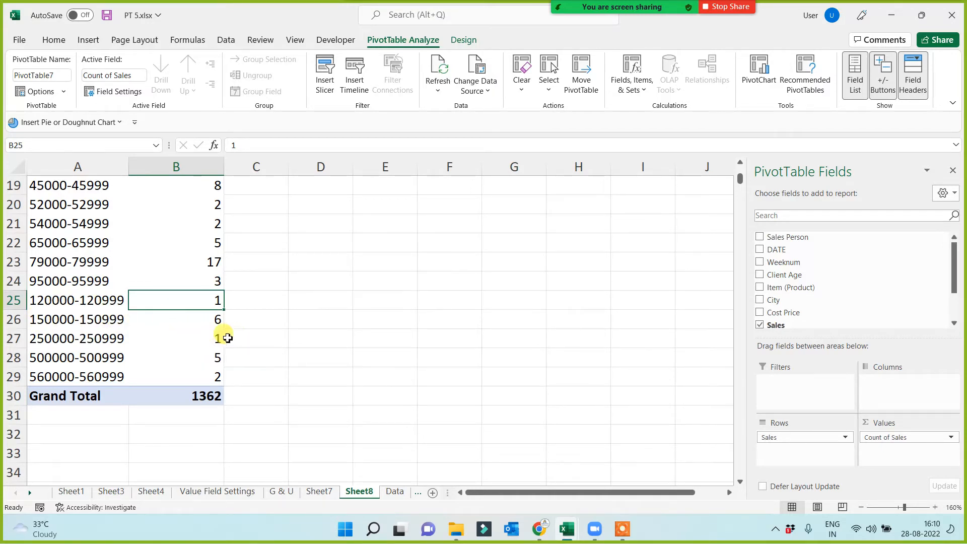
pyautogui.click(204, 317)
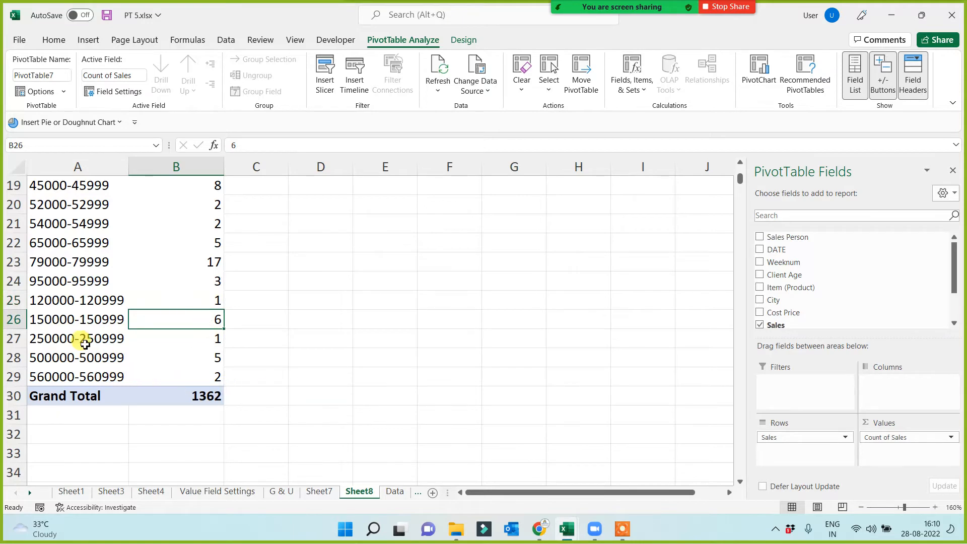
pyautogui.scroll(2, 189, 383)
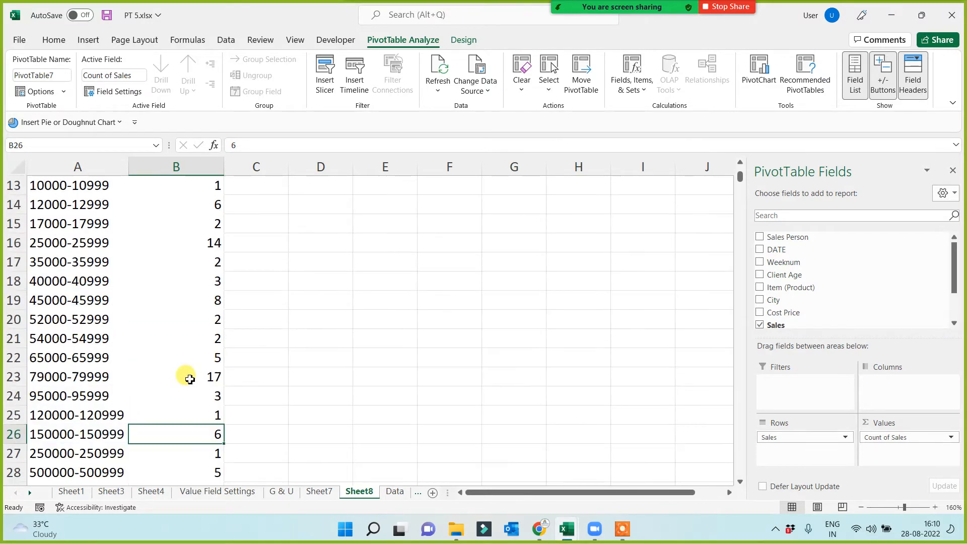
pyautogui.scroll(4, 189, 378)
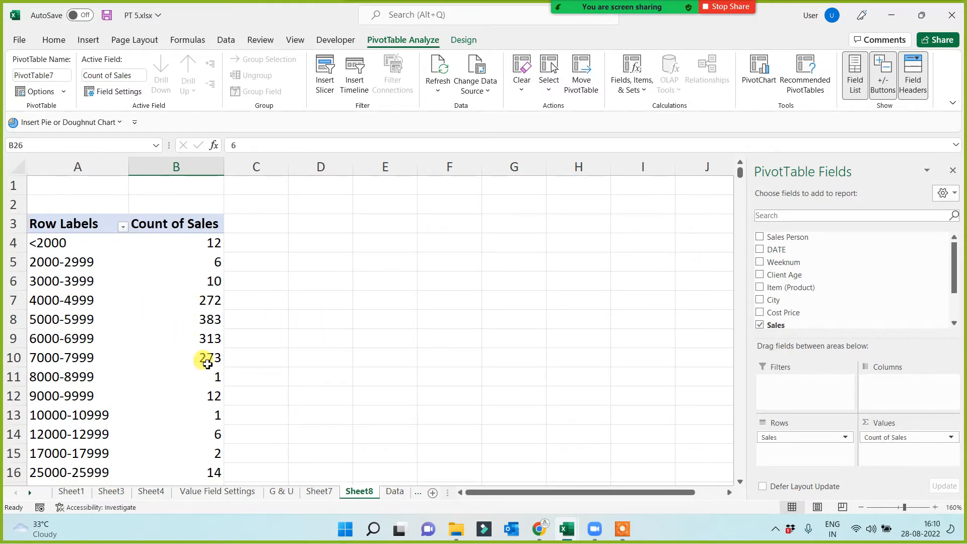
pyautogui.scroll(-8, 308, 353)
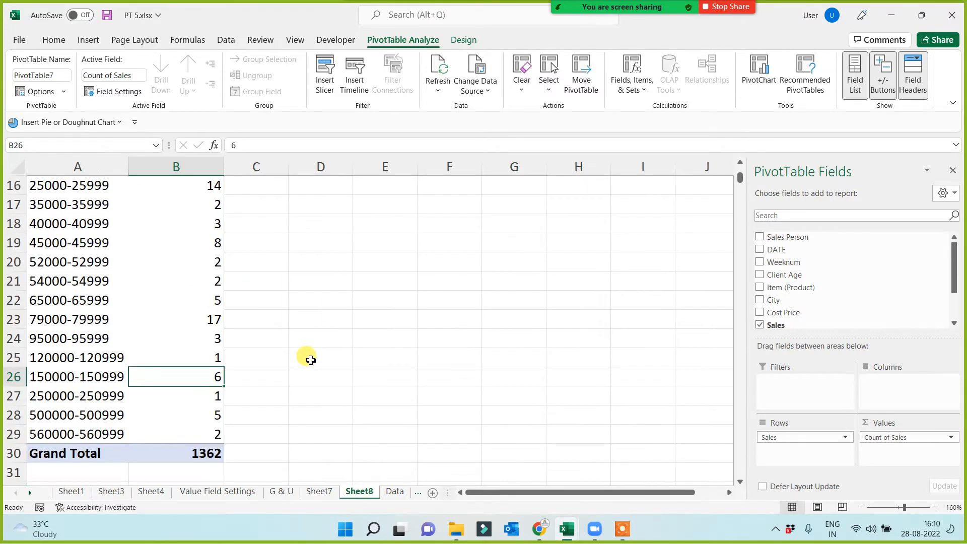
pyautogui.scroll(3, 309, 357)
pyautogui.scroll(4, 309, 359)
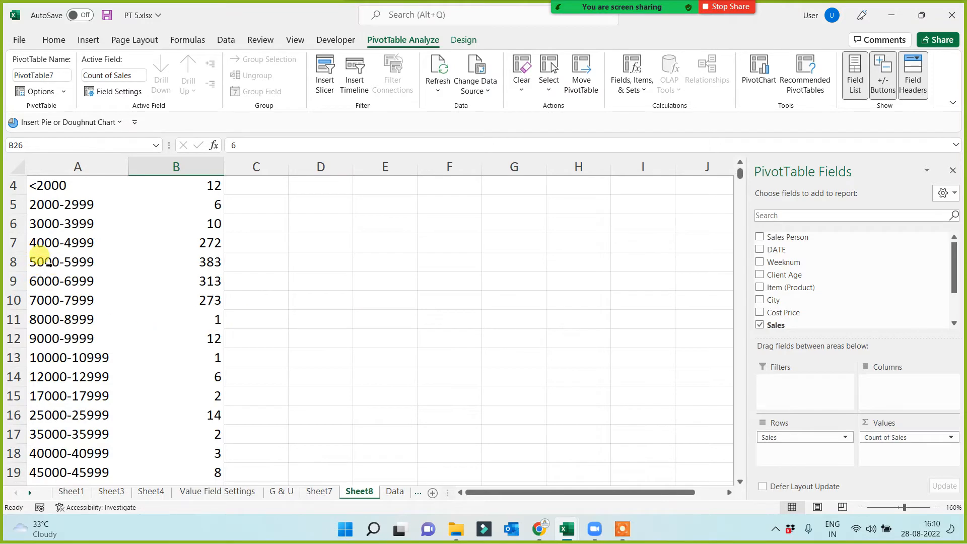
pyautogui.moveTo(48, 262); pyautogui.dragTo(167, 262)
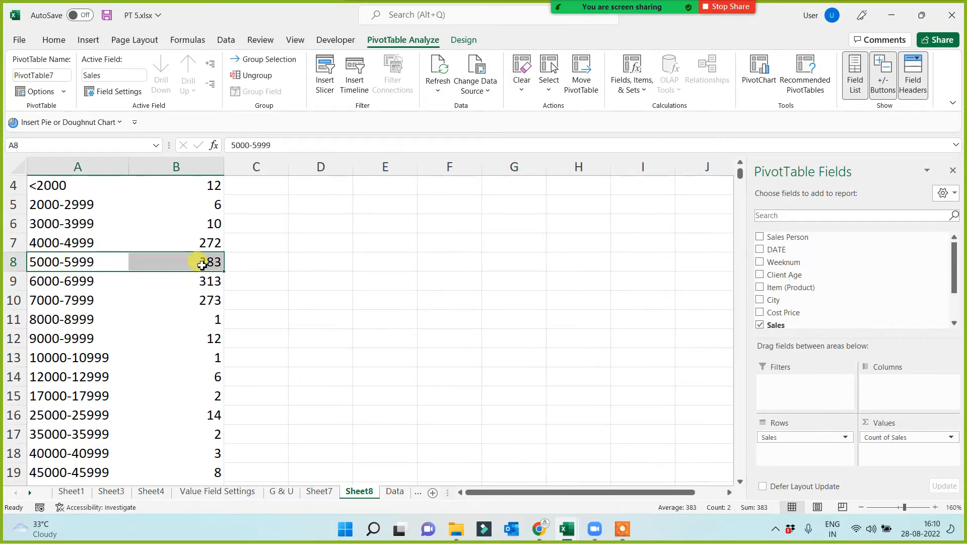
# Rename the sheet holding the grouped sales counts as GU.
pyautogui.click(409, 247)
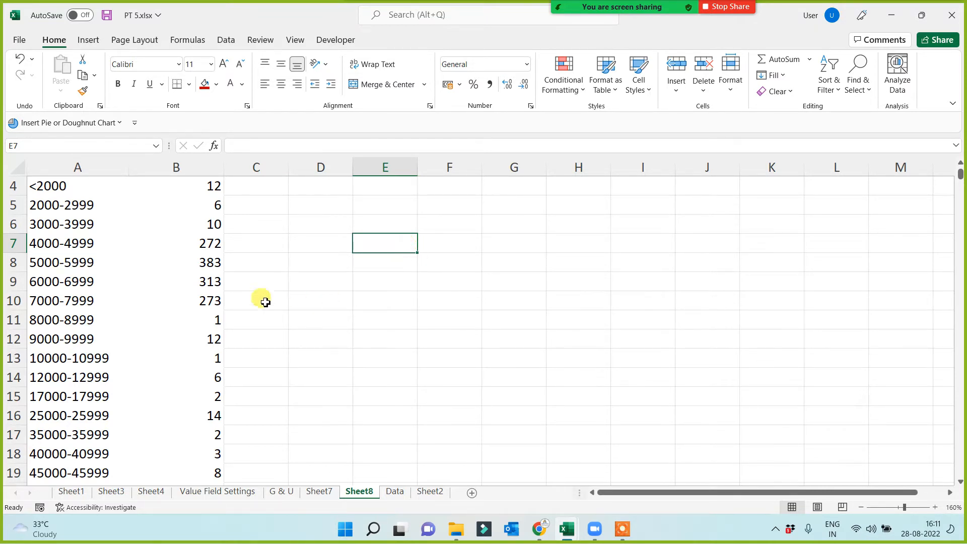
pyautogui.scroll(1, 170, 263)
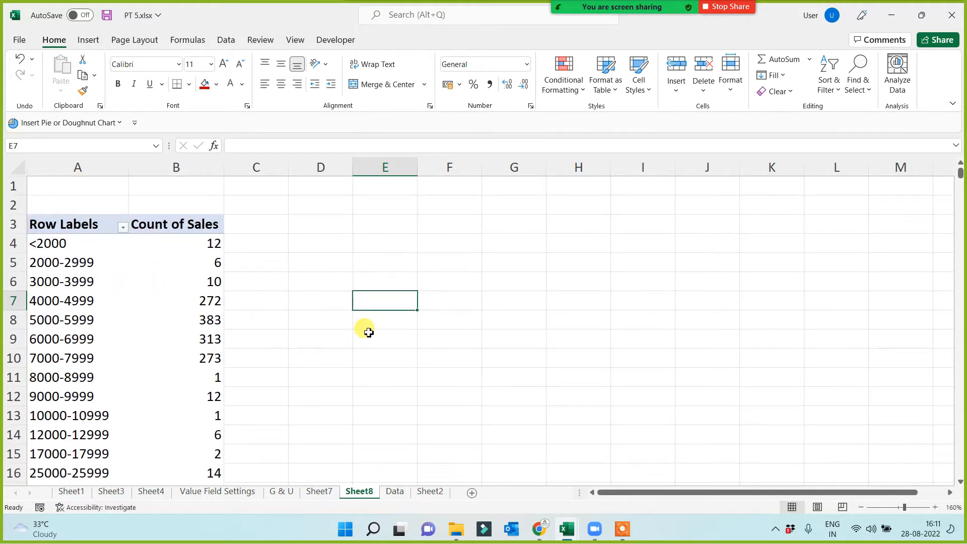
pyautogui.doubleClick(360, 491)
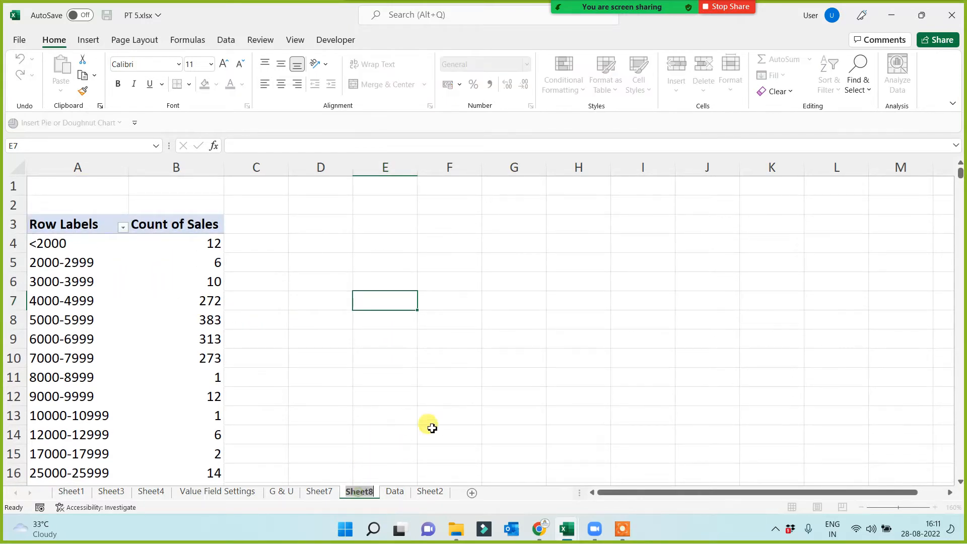
pyautogui.write('GU')
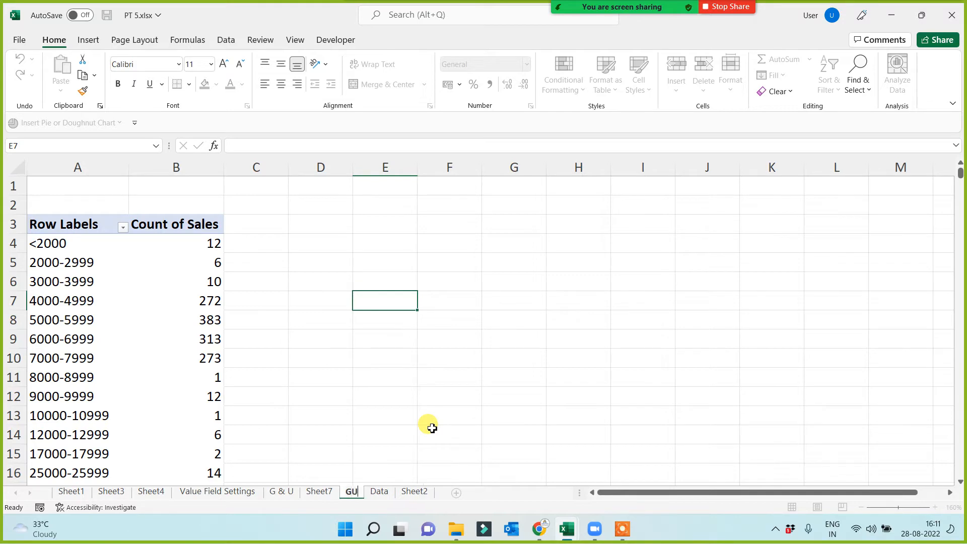
# Rename the sheet with the grouped client age report as Gand U.
pyautogui.click(318, 491)
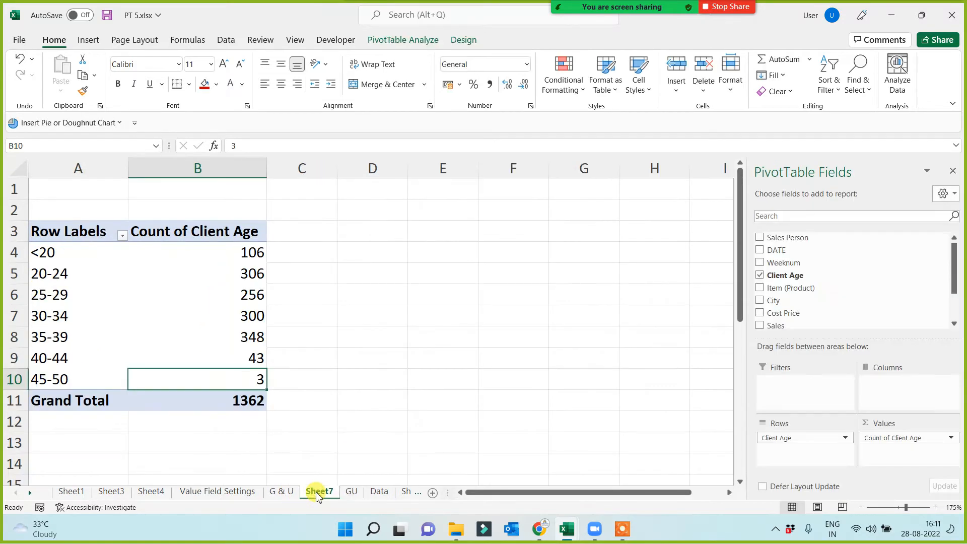
pyautogui.write('Gand ')
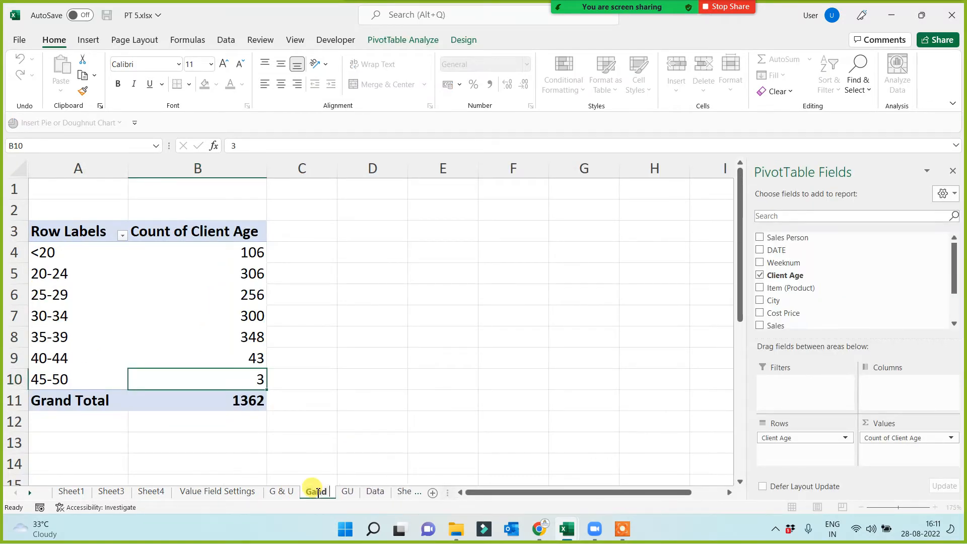
pyautogui.write('U')
pyautogui.click(345, 358)
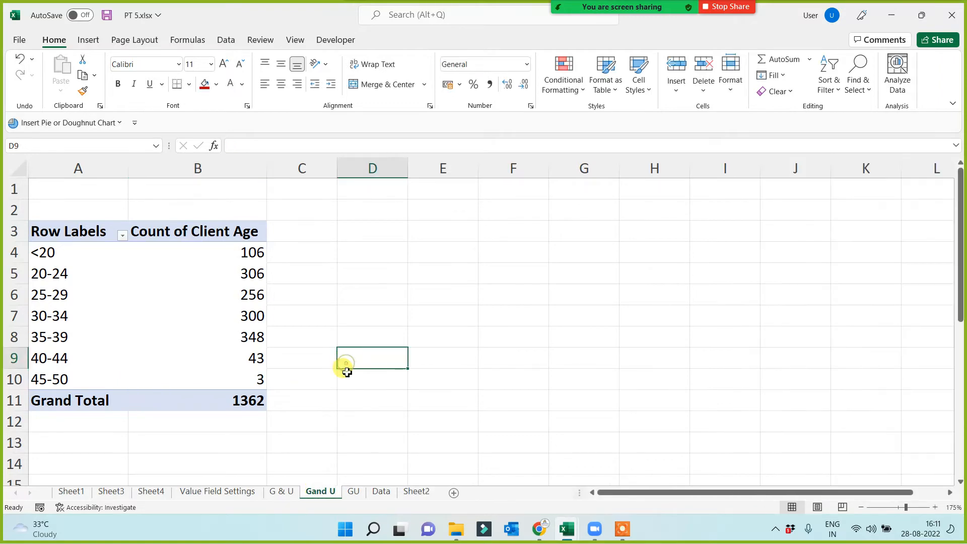
# Look through the three grouping sheets G & U, Gand U and GU, ending on the sales range report.
pyautogui.click(282, 491)
pyautogui.click(320, 490)
pyautogui.click(353, 491)
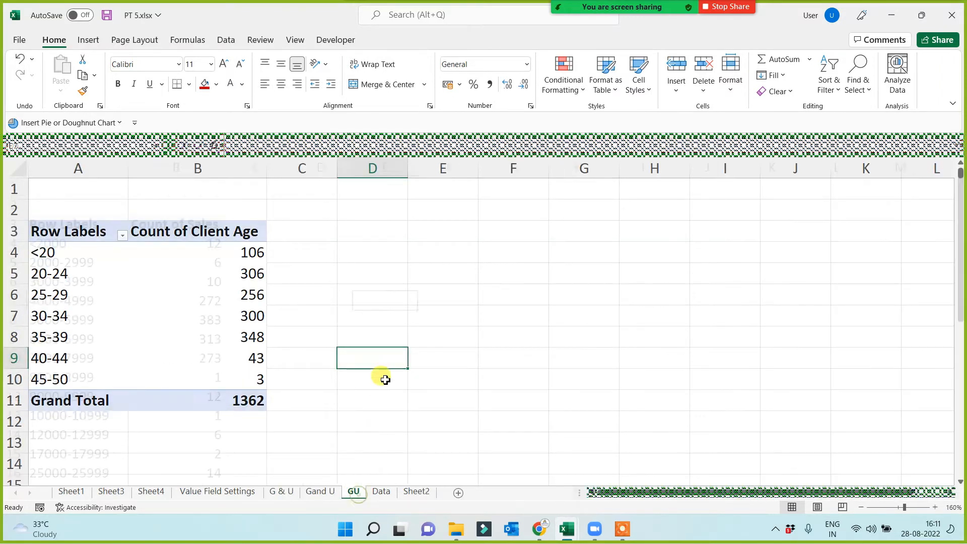
pyautogui.click(138, 328)
pyautogui.click(334, 297)
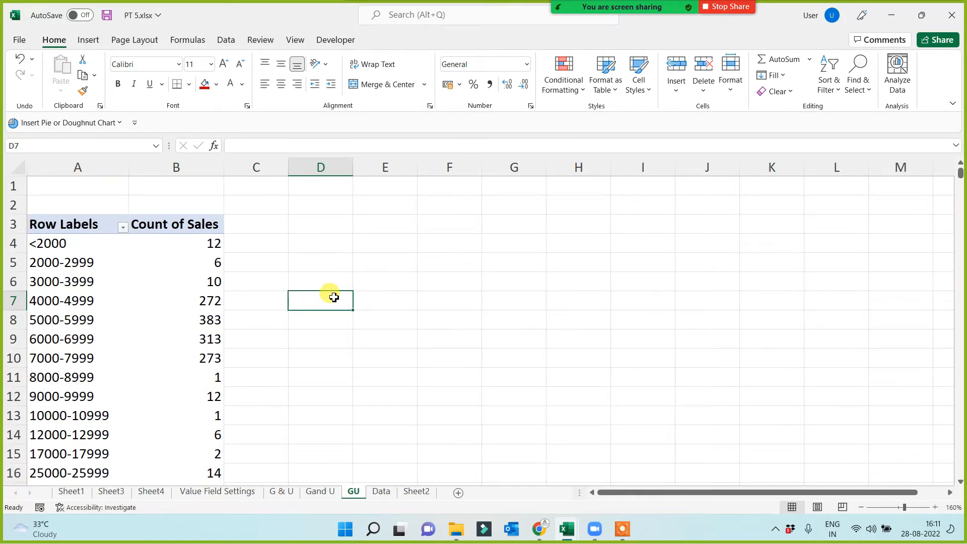
# On the Data sheet, copy the formatting of the "Use of Refresh Option" topic onto the "Double Click on Report Data" topic.
pyautogui.click(381, 491)
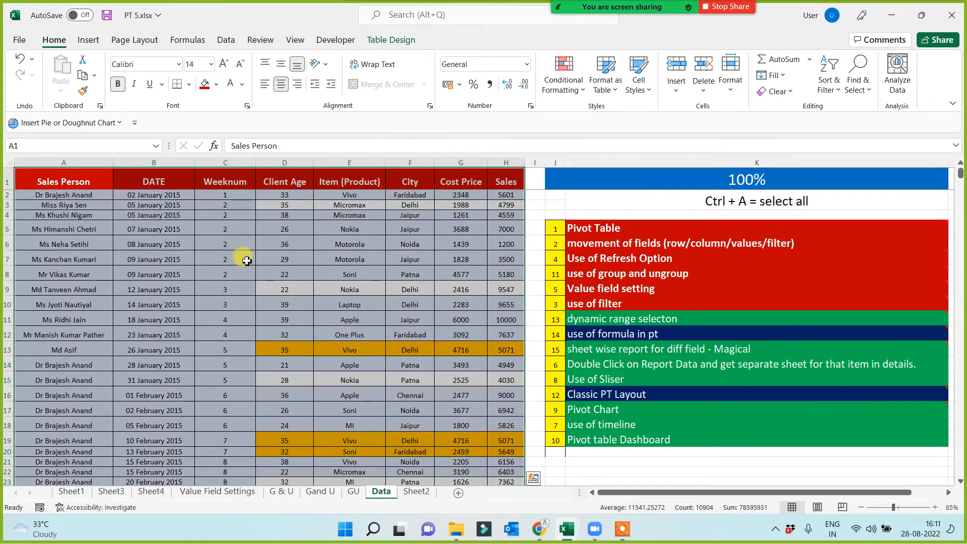
pyautogui.click(609, 227)
pyautogui.click(460, 338)
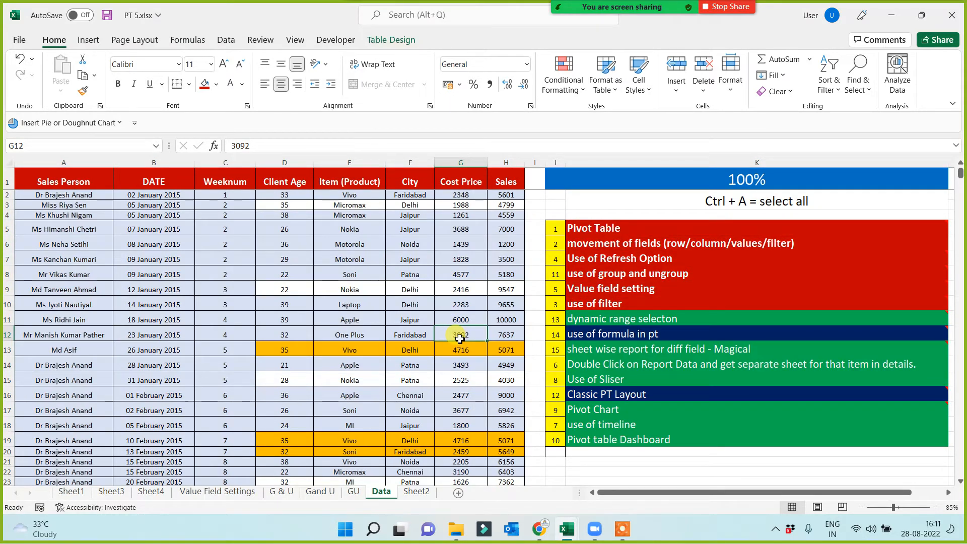
pyautogui.click(642, 257)
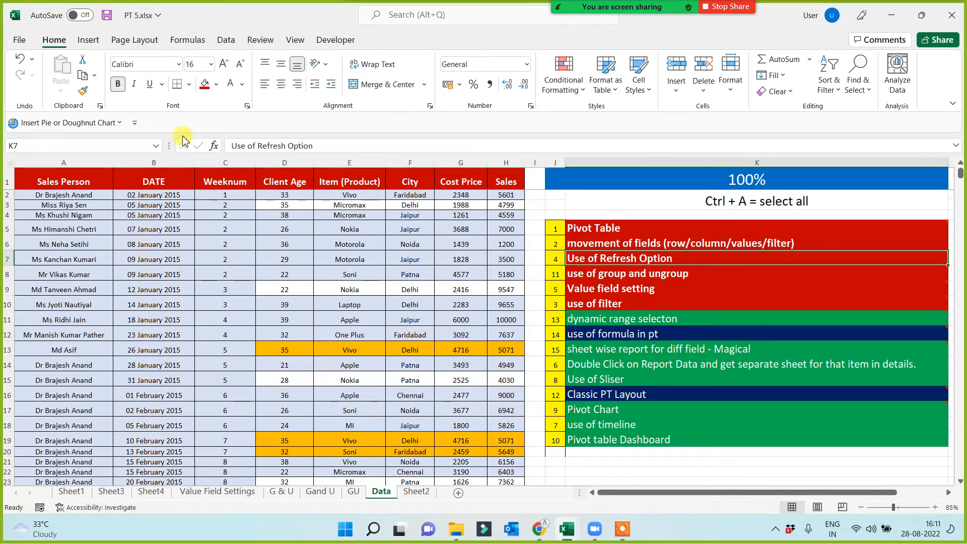
pyautogui.click(82, 91)
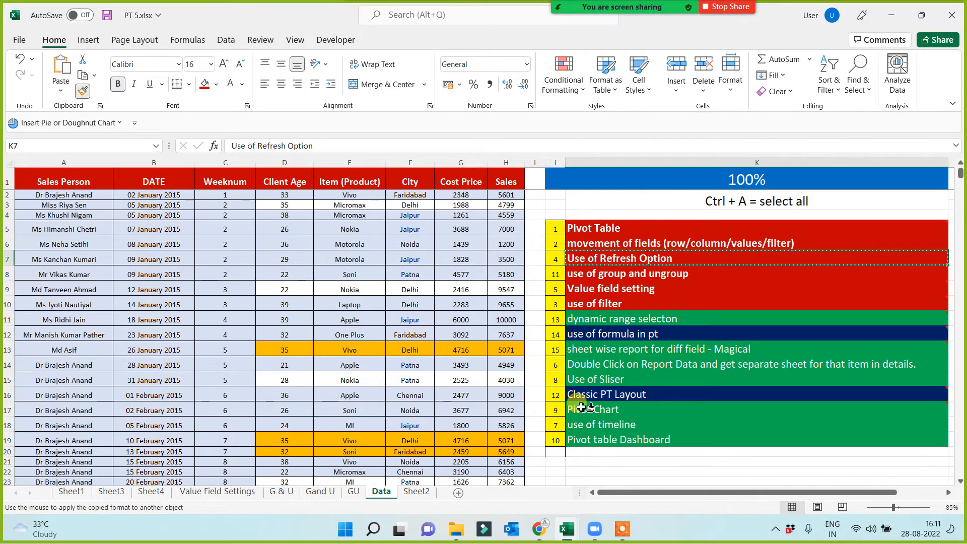
pyautogui.click(608, 363)
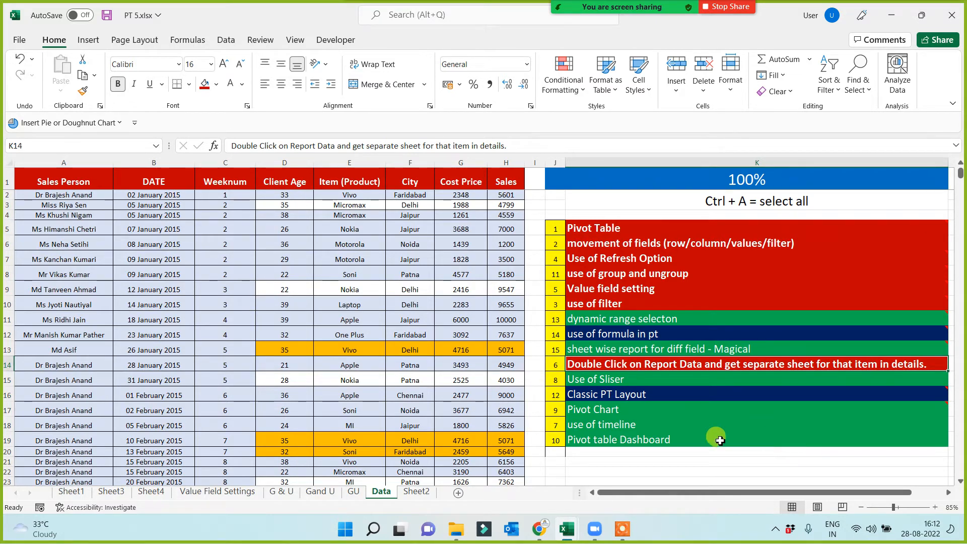
# In the Value Field Settings report, extract the records behind Vivo's sales count into a separate sheet.
pyautogui.click(332, 493)
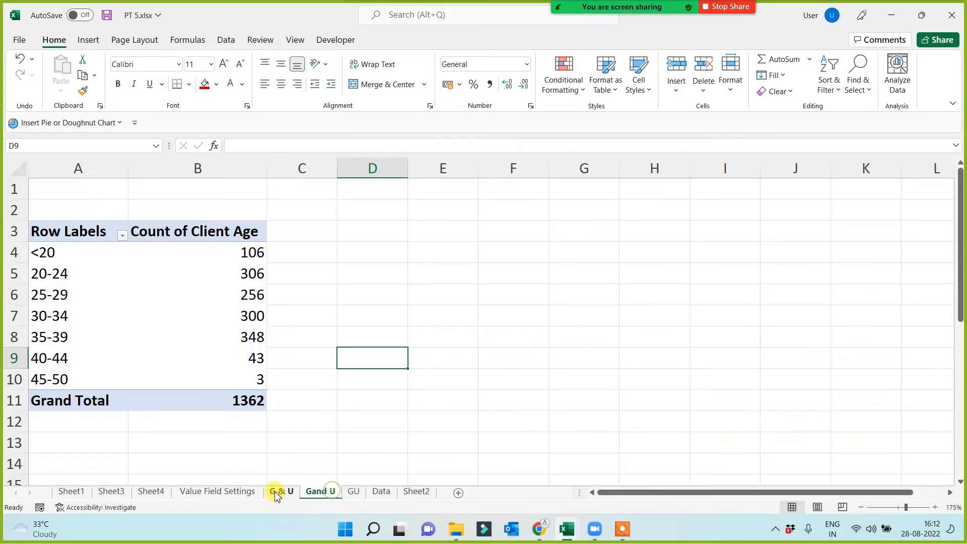
pyautogui.click(278, 491)
pyautogui.click(237, 492)
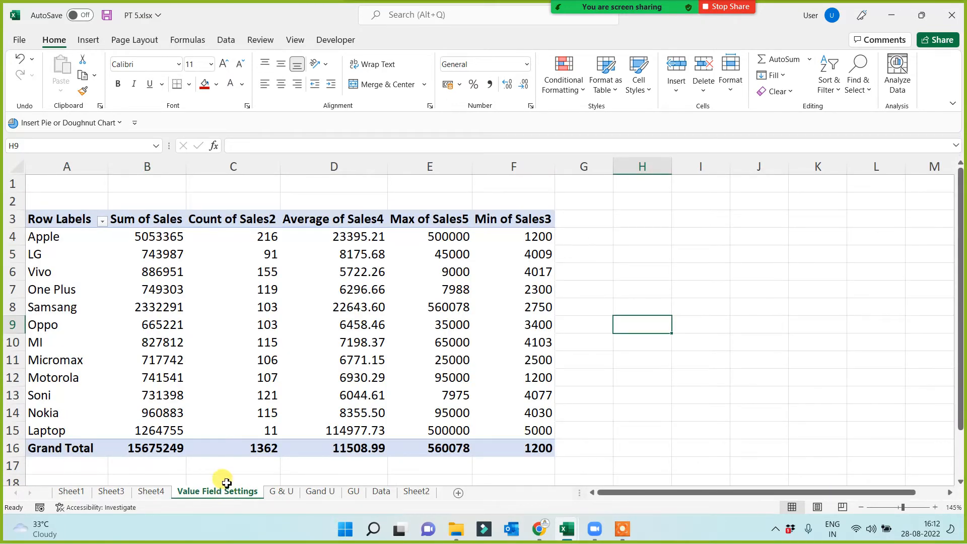
pyautogui.moveTo(63, 272); pyautogui.dragTo(513, 266)
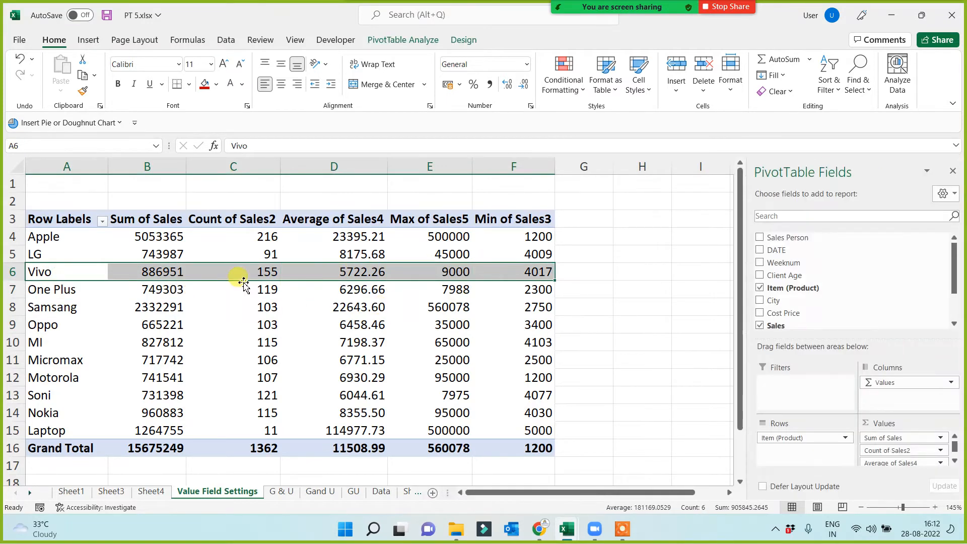
pyautogui.click(262, 272)
pyautogui.moveTo(308, 352)
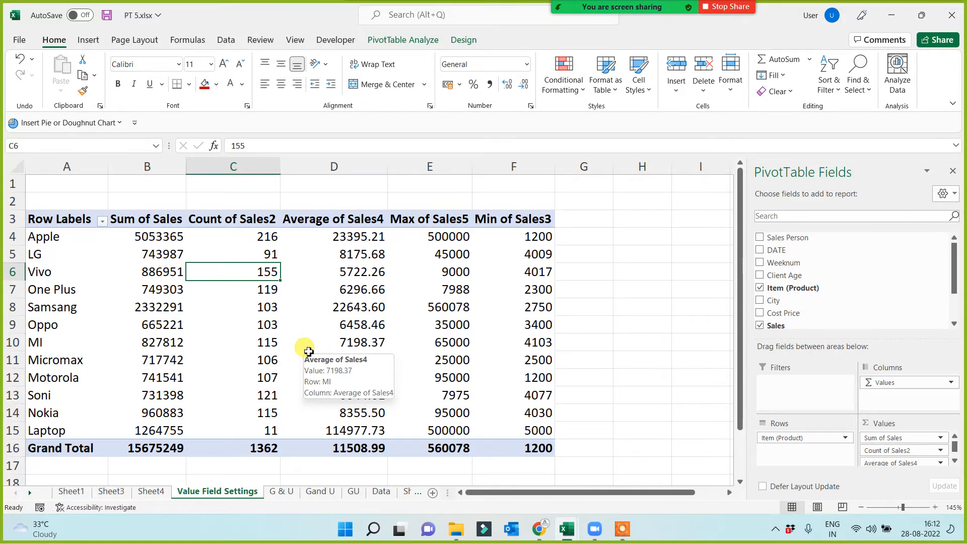
pyautogui.doubleClick(264, 271)
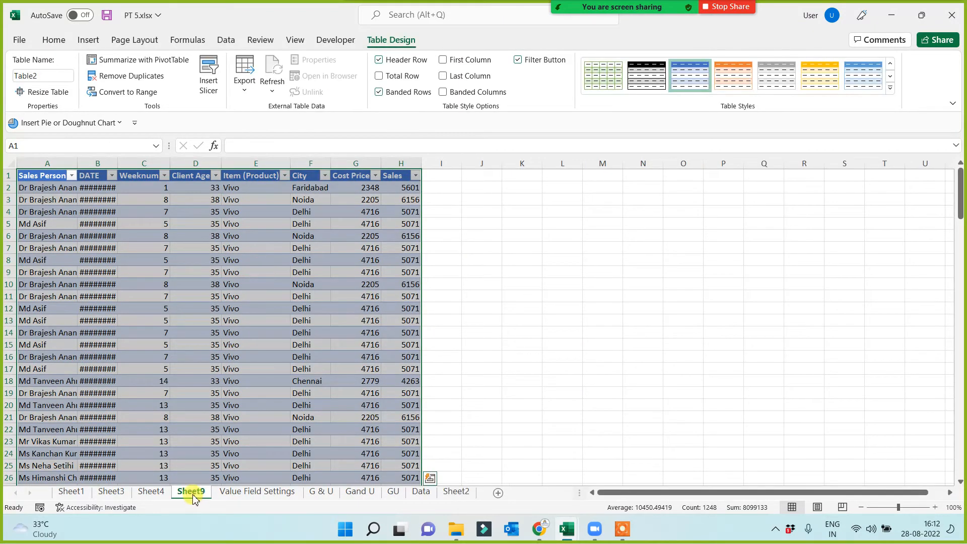
# Check the extracted Vivo records down to the last row, and widen the Item (Product) column.
pyautogui.click(247, 190)
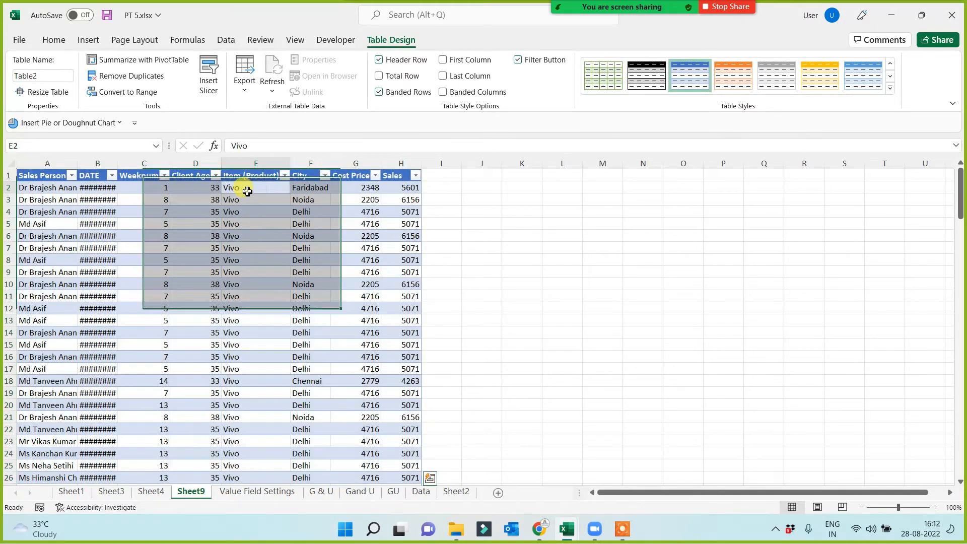
pyautogui.hotkey('ctrl', 'Down')
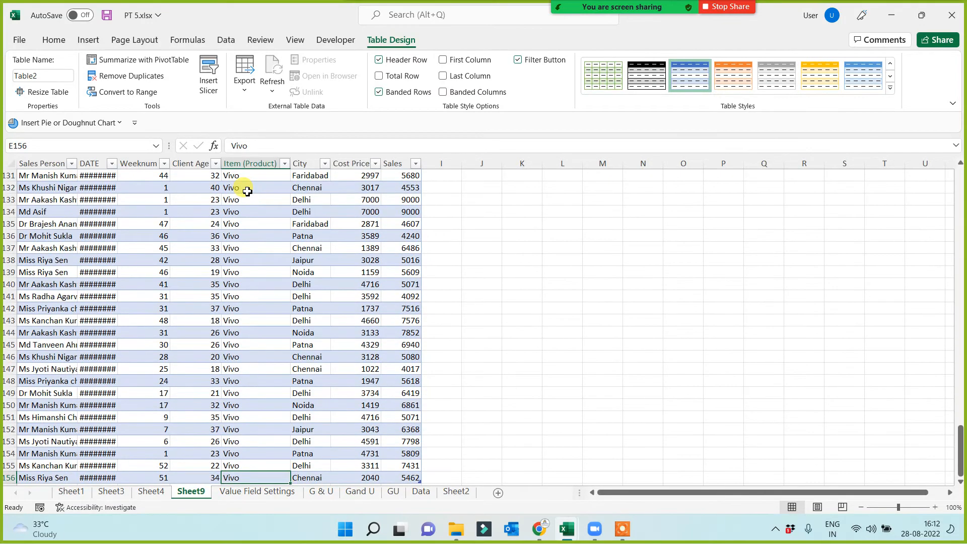
pyautogui.press('Down')
pyautogui.hotkey('ctrl', 'Up')
pyautogui.hotkey('ctrl', 'Up')
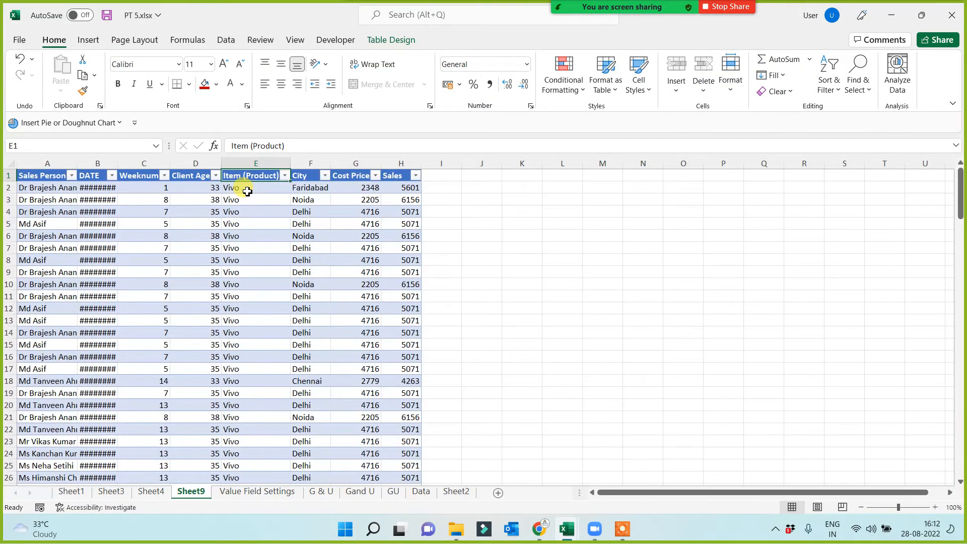
pyautogui.press('Down')
pyautogui.moveTo(290, 163); pyautogui.dragTo(317, 163)
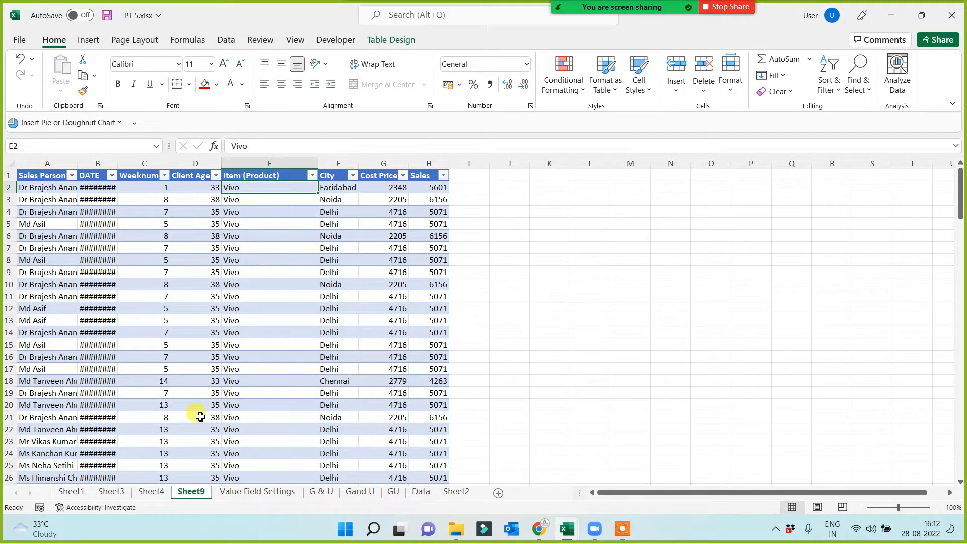
# Extract the records behind Oppo's sales count from the Value Field Settings report into a separate sheet, and check them to the last row.
pyautogui.click(256, 492)
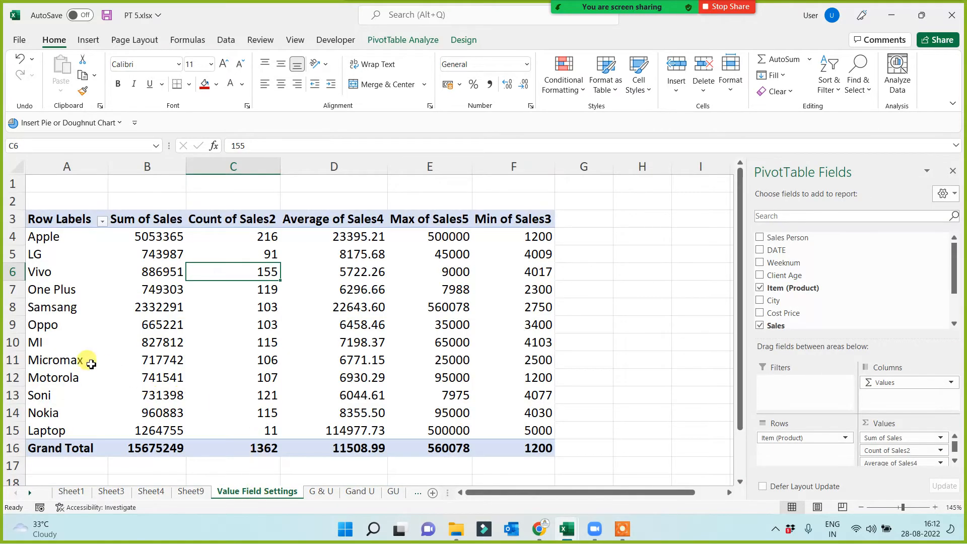
pyautogui.click(247, 326)
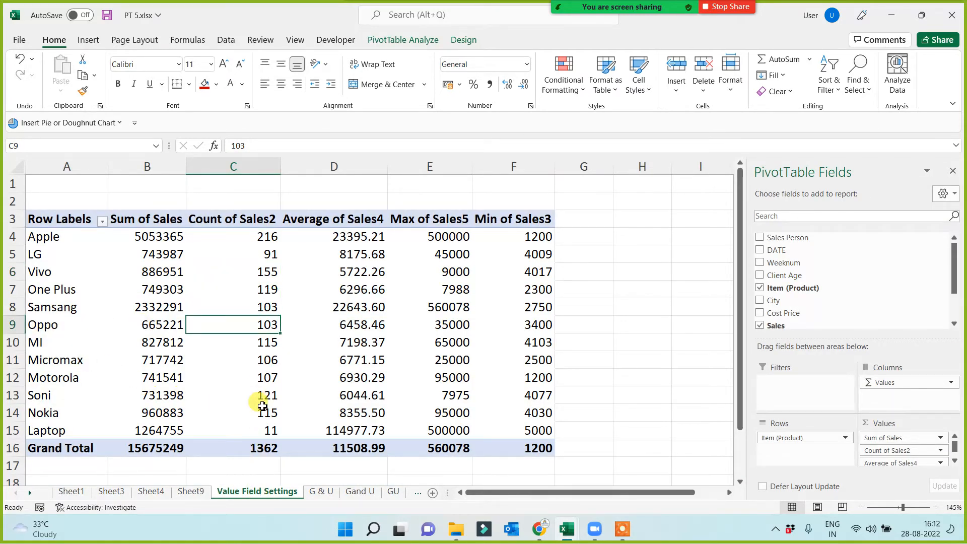
pyautogui.doubleClick(266, 324)
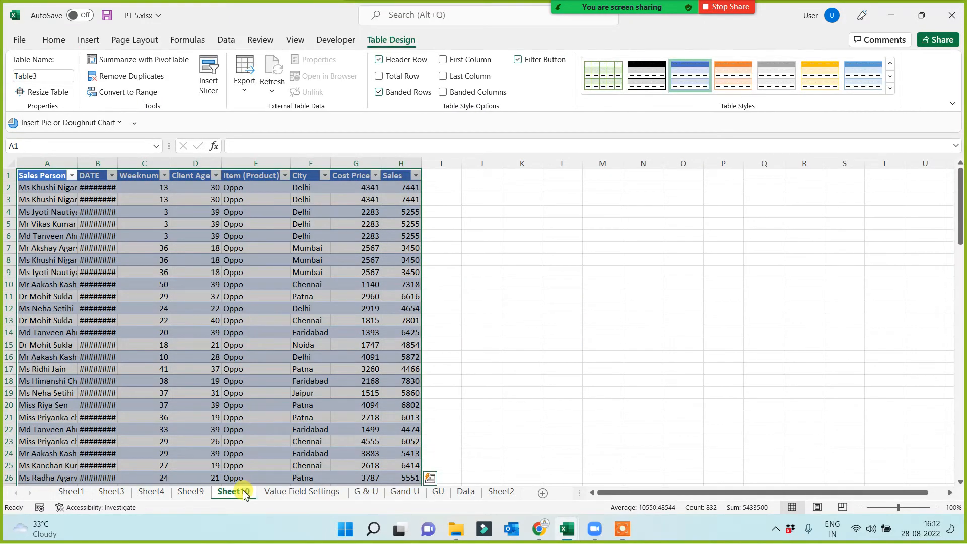
pyautogui.click(235, 225)
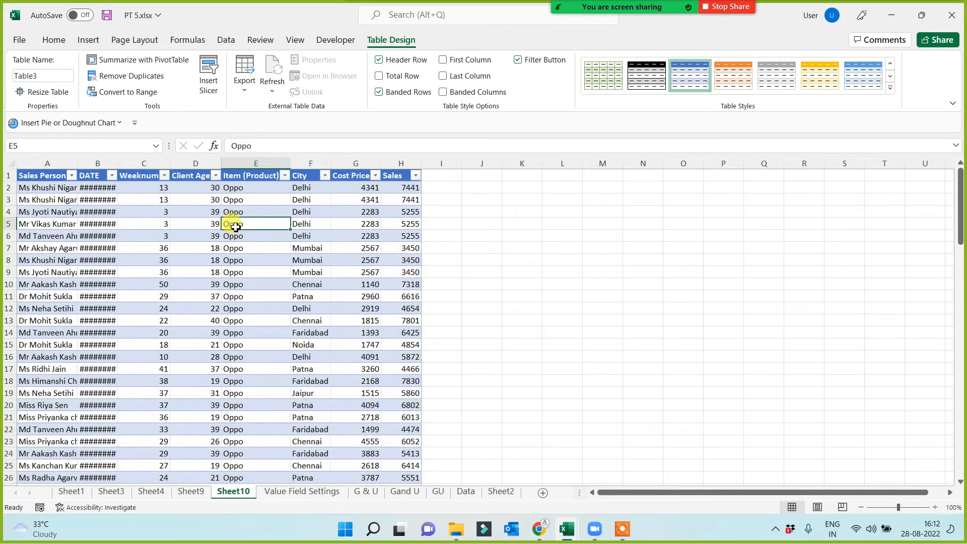
pyautogui.hotkey('ctrl', 'Down')
pyautogui.hotkey('ctrl', 'Up')
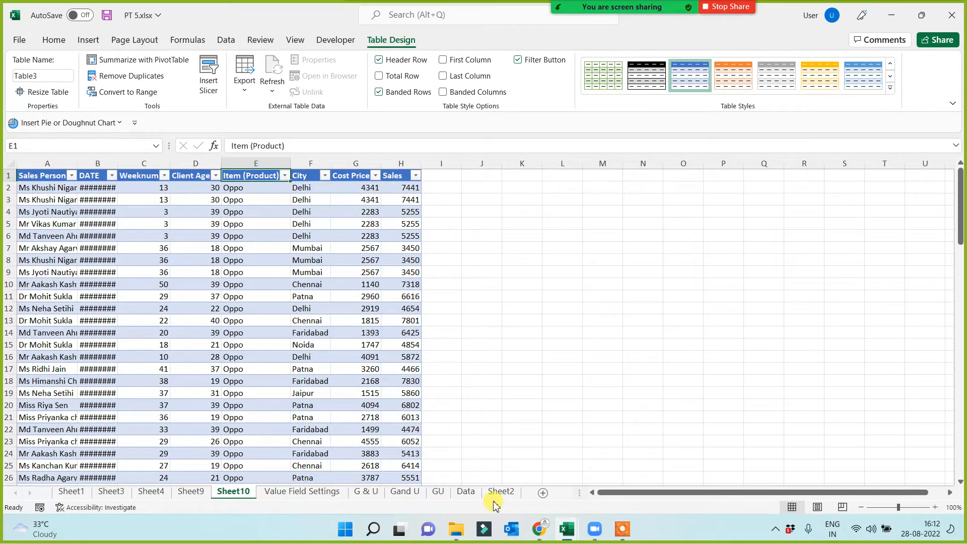
# On the Data sheet, copy the formatting of the "Value field setting" topic onto the "use of formula in pt" topic.
pyautogui.click(461, 494)
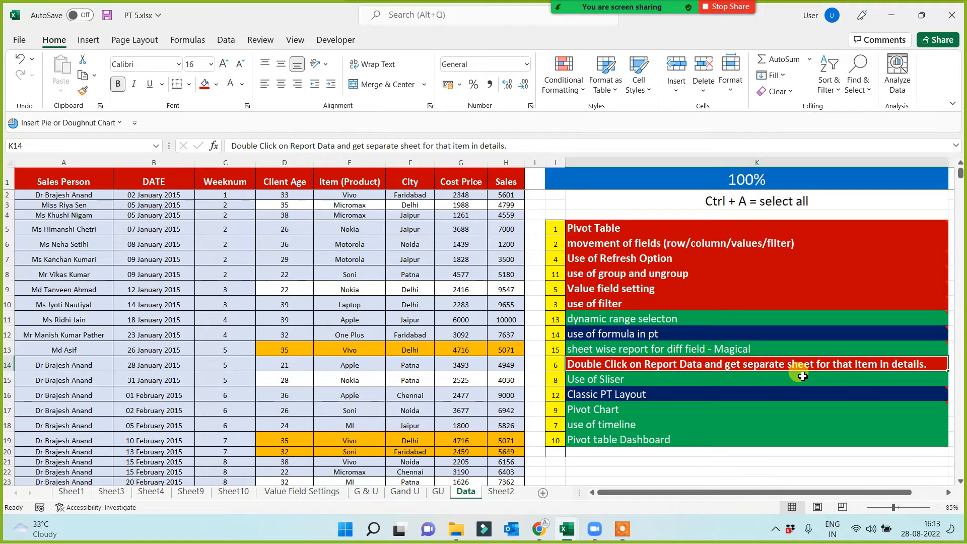
pyautogui.click(610, 288)
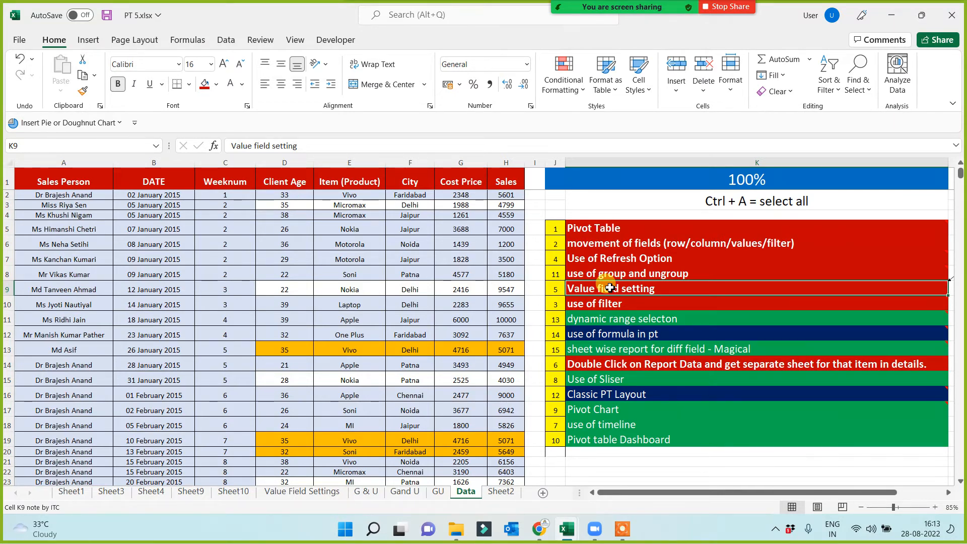
pyautogui.click(610, 333)
pyautogui.click(611, 292)
pyautogui.click(83, 91)
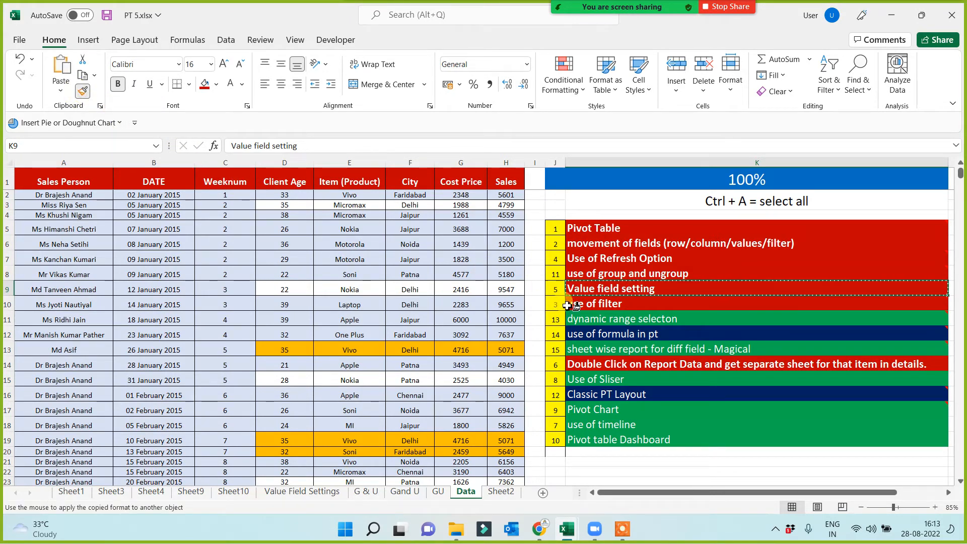
pyautogui.click(574, 335)
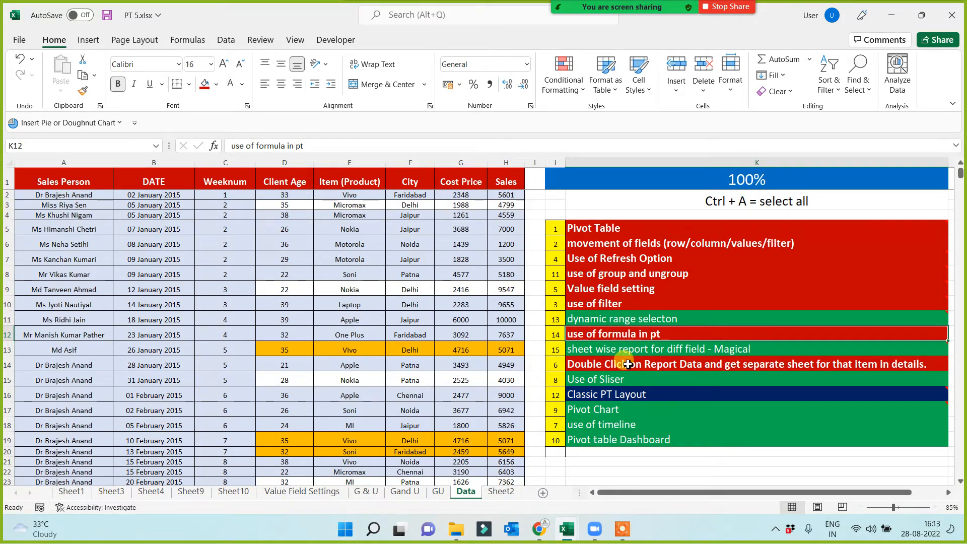
# Examine the Cost Price and Sales columns of the source data as inputs for a PivotTable formula.
pyautogui.click(459, 162)
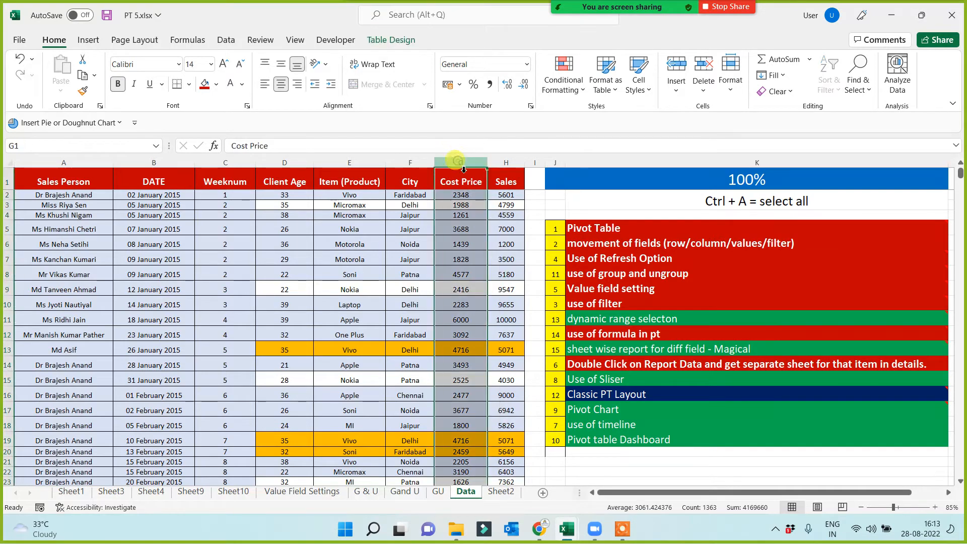
pyautogui.click(504, 162)
pyautogui.click(370, 289)
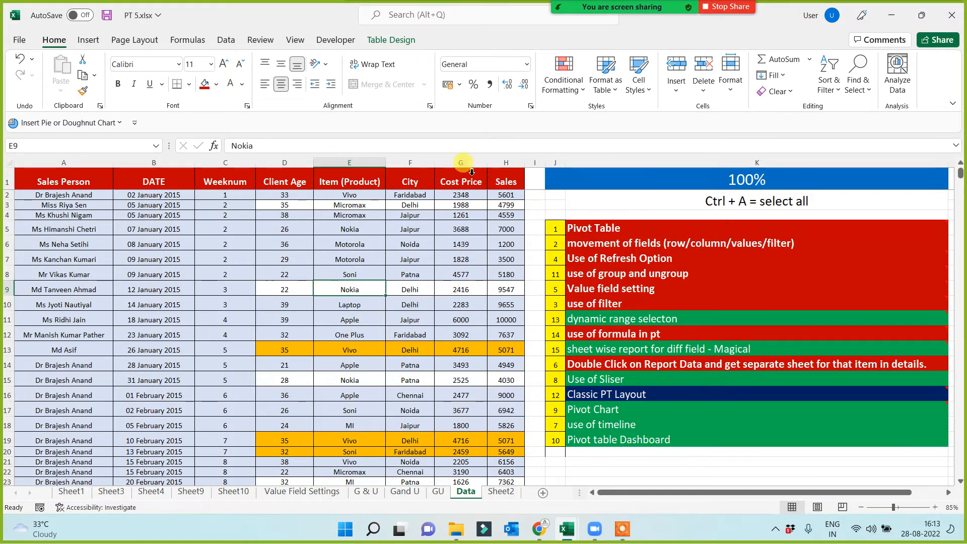
pyautogui.click(459, 162)
pyautogui.click(499, 162)
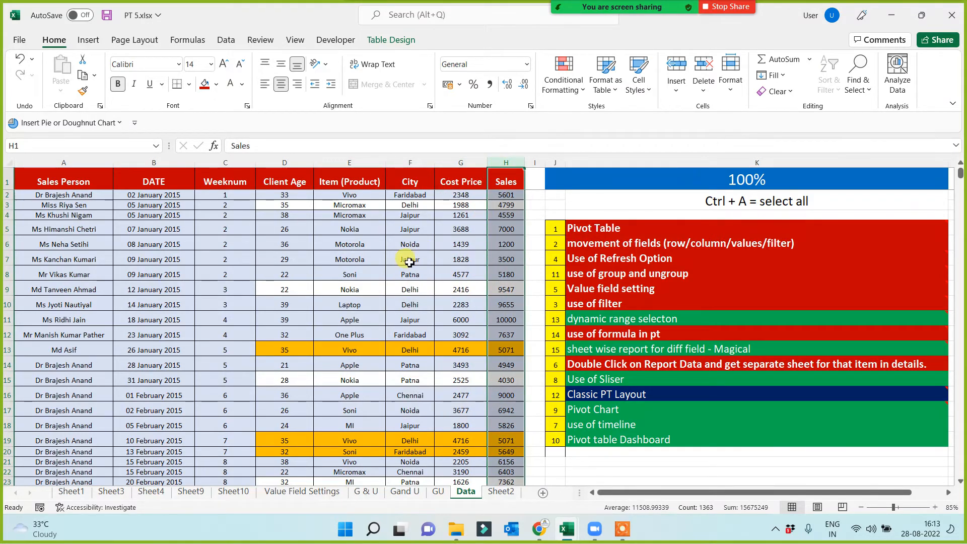
# Create a PivotTable on a new worksheet from the whole source table on the Data sheet.
pyautogui.click(376, 276)
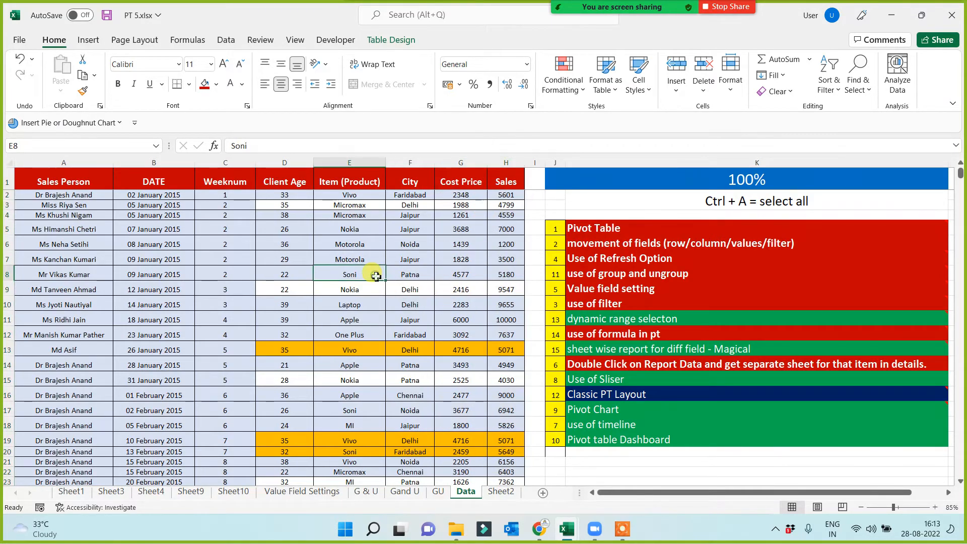
pyautogui.click(62, 181)
pyautogui.hotkey('ctrl', 'shift', 'Down')
pyautogui.hotkey('ctrl', 'shift', 'Right')
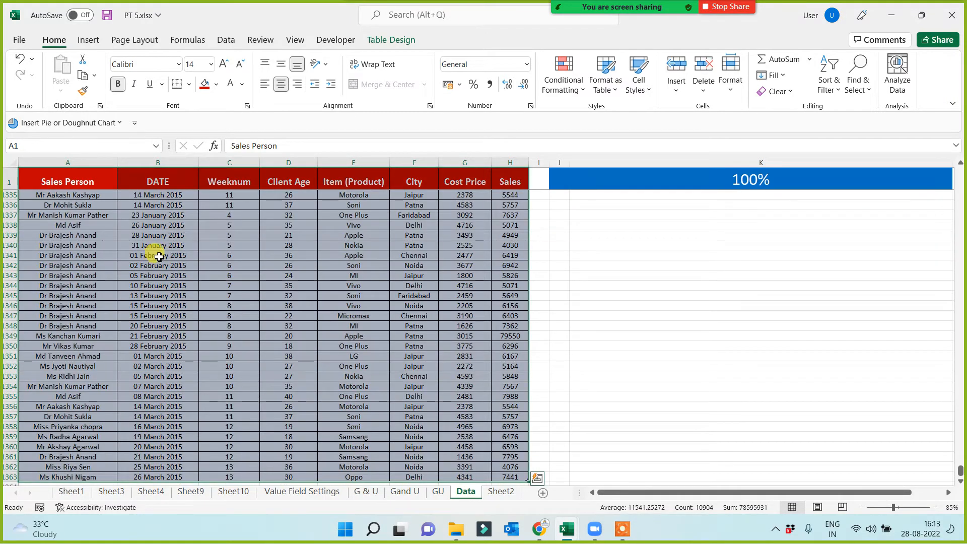
pyautogui.click(89, 39)
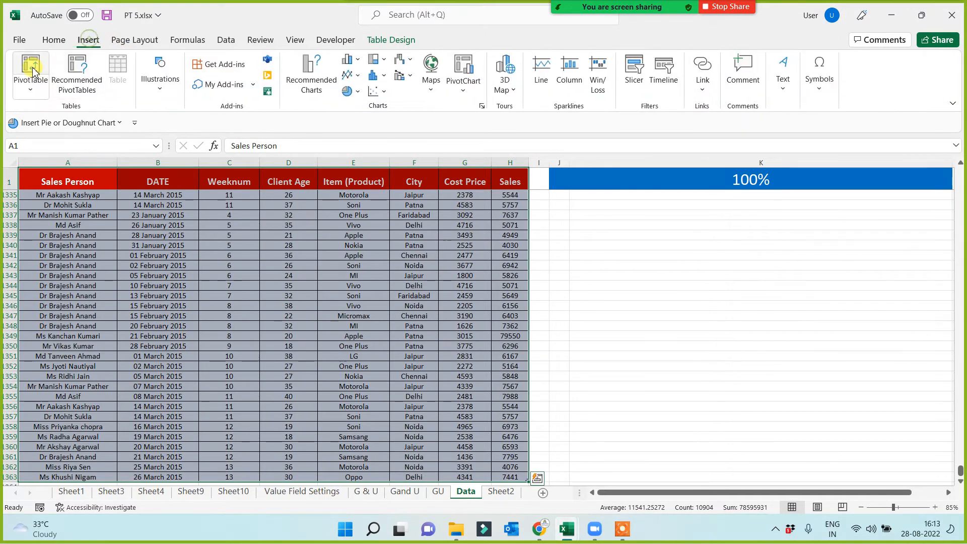
pyautogui.click(30, 68)
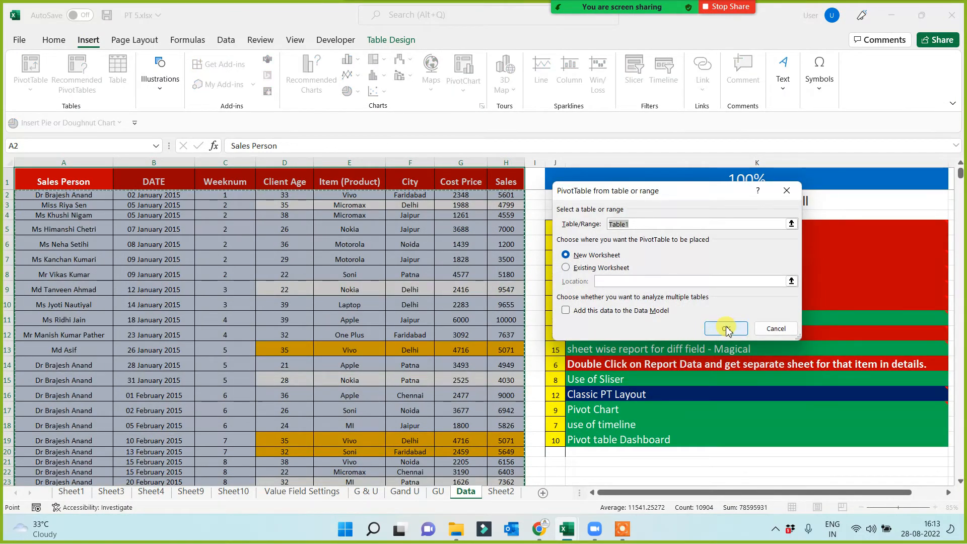
pyautogui.click(726, 327)
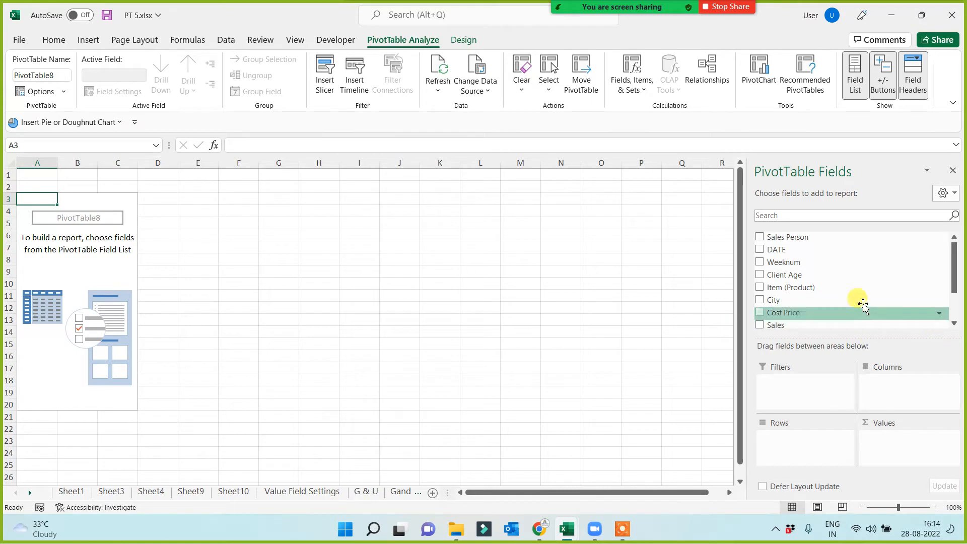
# Build the report with Item (Product) as rows and Cost Price and Sales as values.
pyautogui.moveTo(785, 291); pyautogui.dragTo(783, 439)
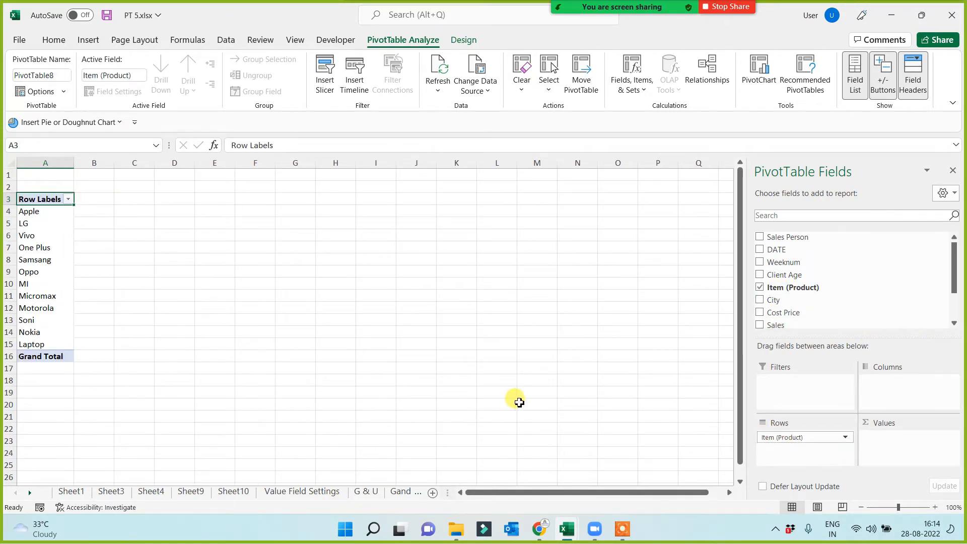
pyautogui.moveTo(786, 314); pyautogui.dragTo(884, 445)
pyautogui.moveTo(776, 330); pyautogui.dragTo(882, 453)
pyautogui.keyDown('ctrl'); pyautogui.scroll(3, 357, 335); pyautogui.keyUp('ctrl')
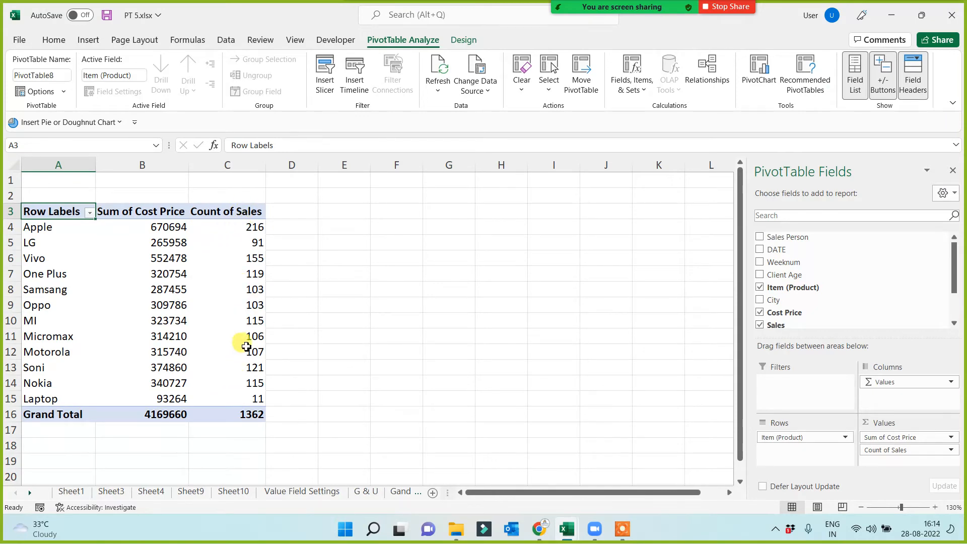
# Change the Sales value field to summarize by Sum.
pyautogui.rightClick(232, 229)
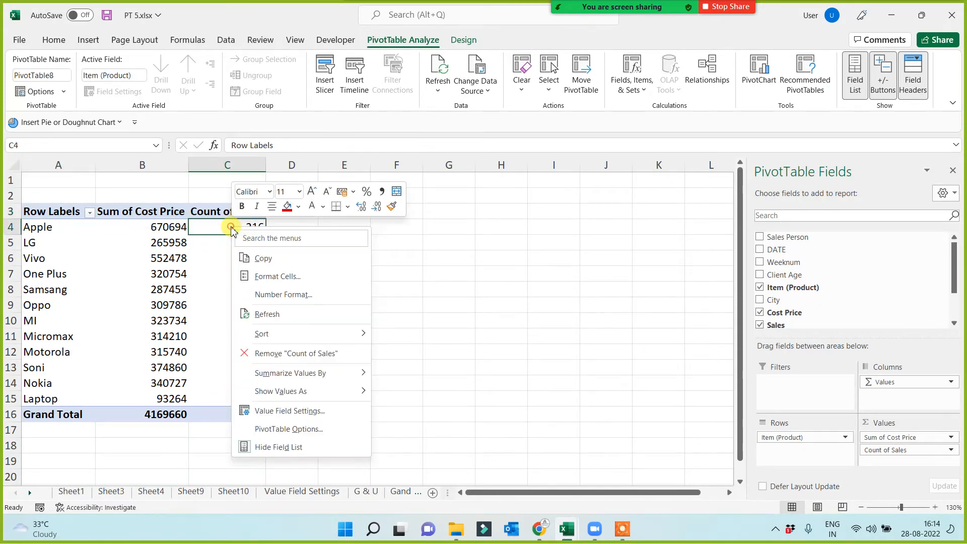
pyautogui.click(279, 410)
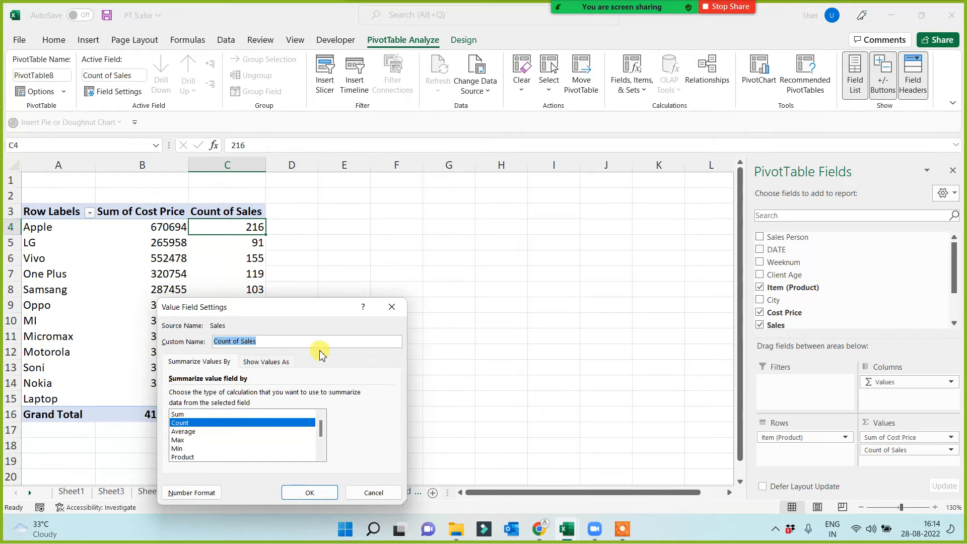
pyautogui.moveTo(309, 308); pyautogui.dragTo(458, 233)
pyautogui.click(327, 339)
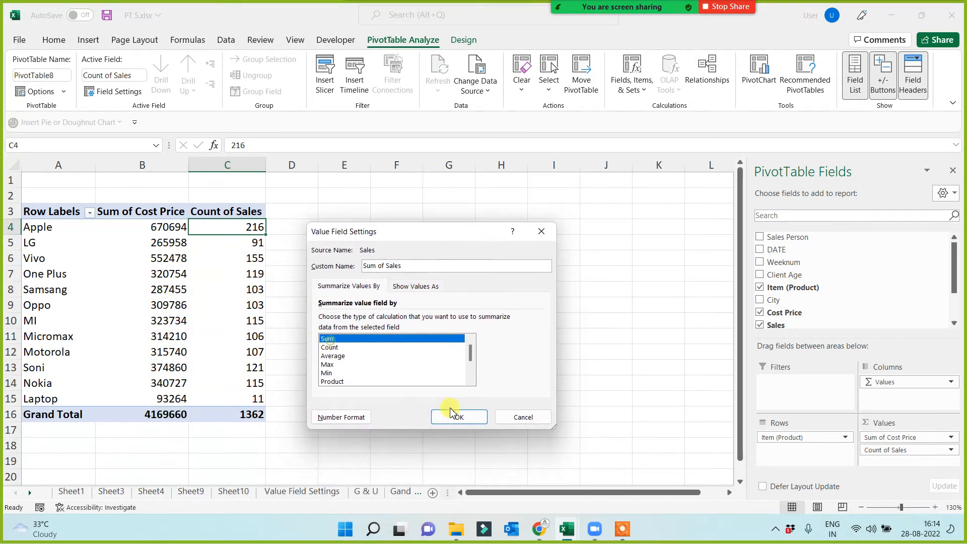
pyautogui.click(459, 417)
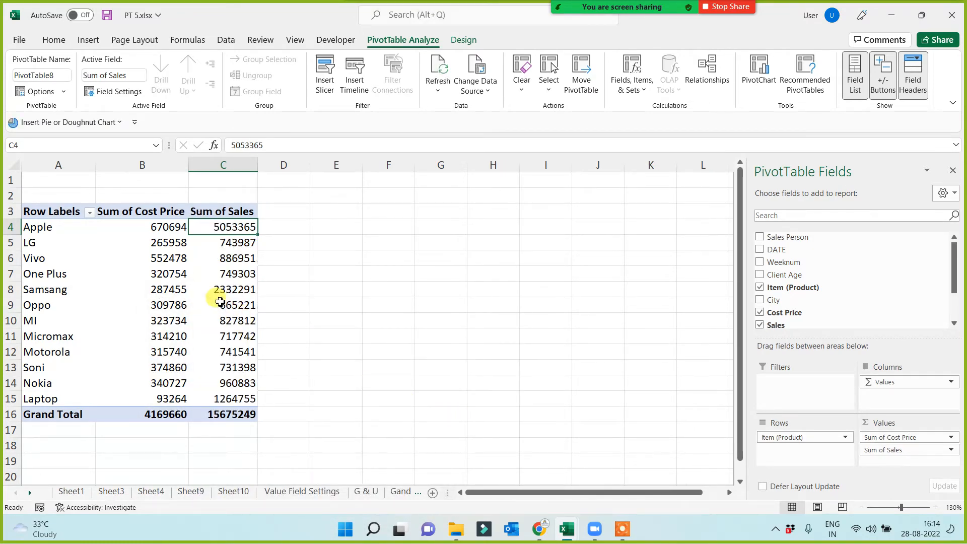
# Calculate Apple's sales minus cost price in E4 with =C4-B4, and fill the formula down to the Grand Total row.
pyautogui.click(160, 227)
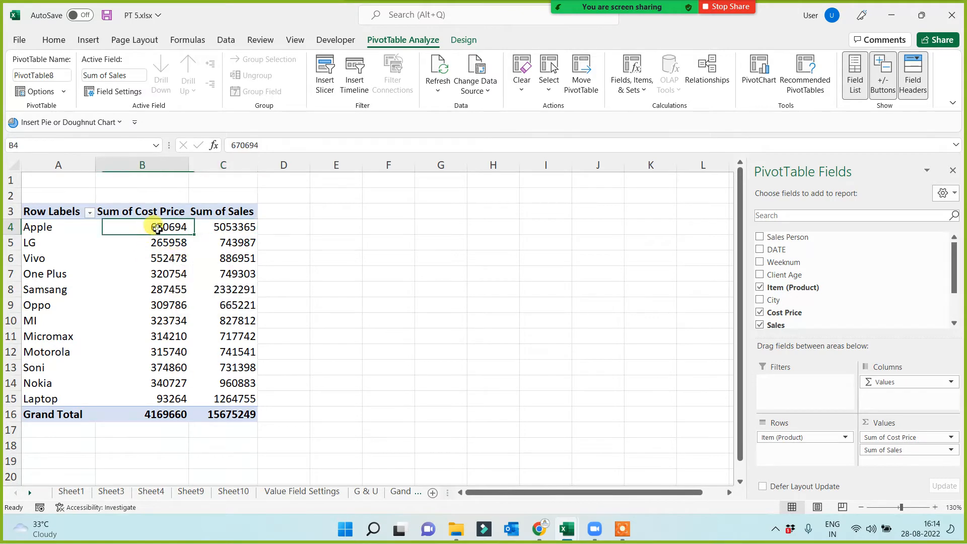
pyautogui.click(221, 226)
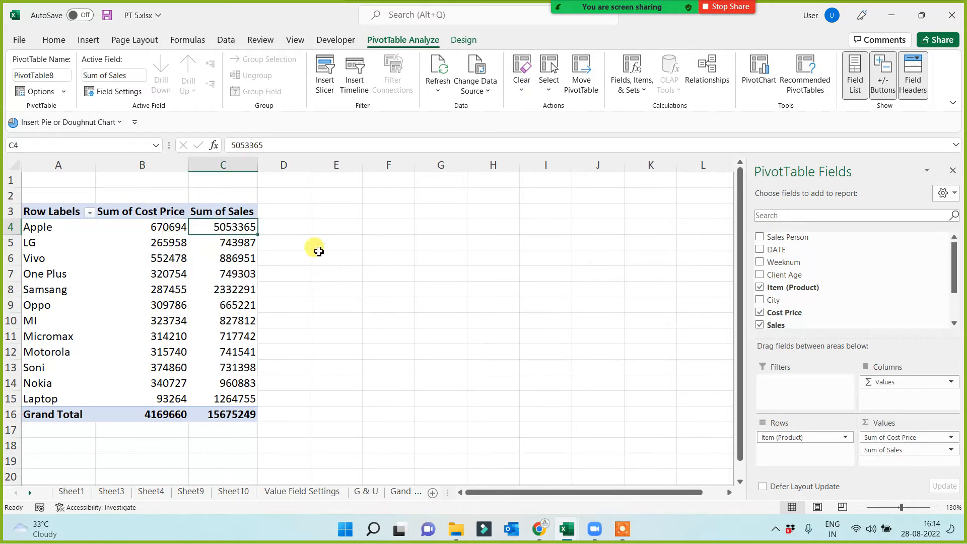
pyautogui.click(327, 226)
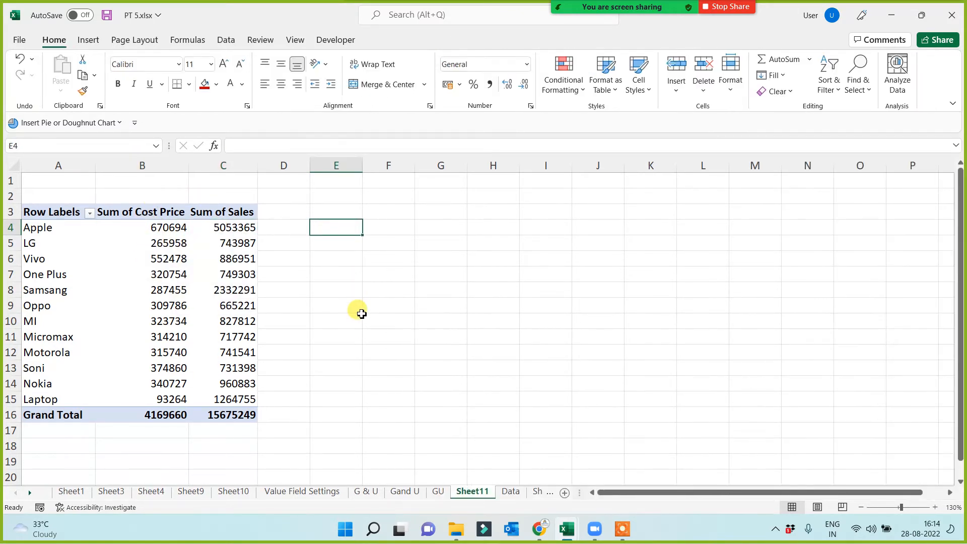
pyautogui.write('=')
pyautogui.click(224, 228)
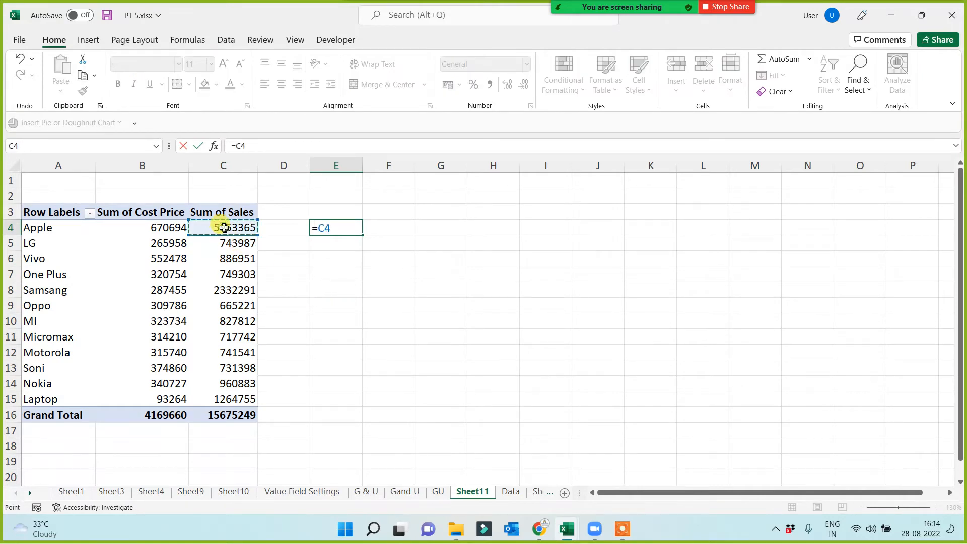
pyautogui.write('-')
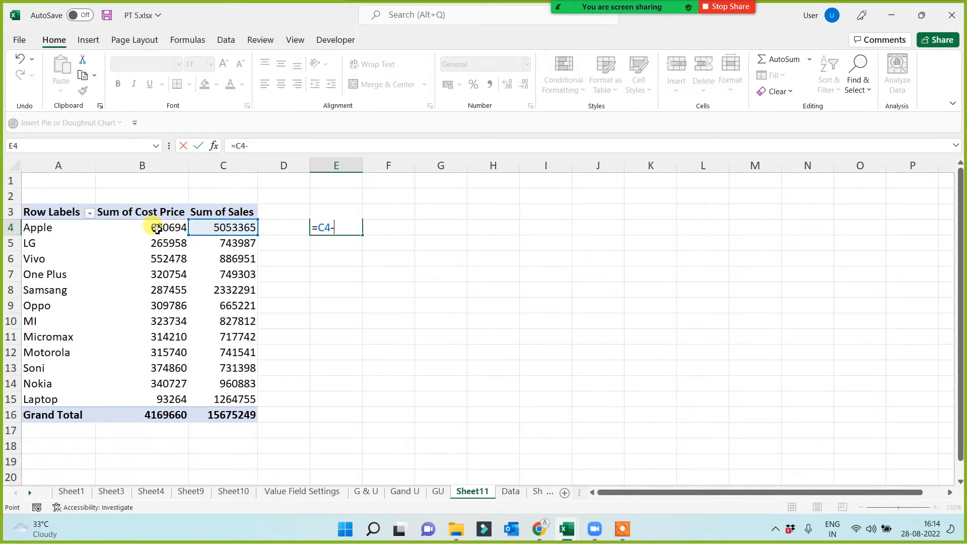
pyautogui.click(157, 227)
pyautogui.press('Return')
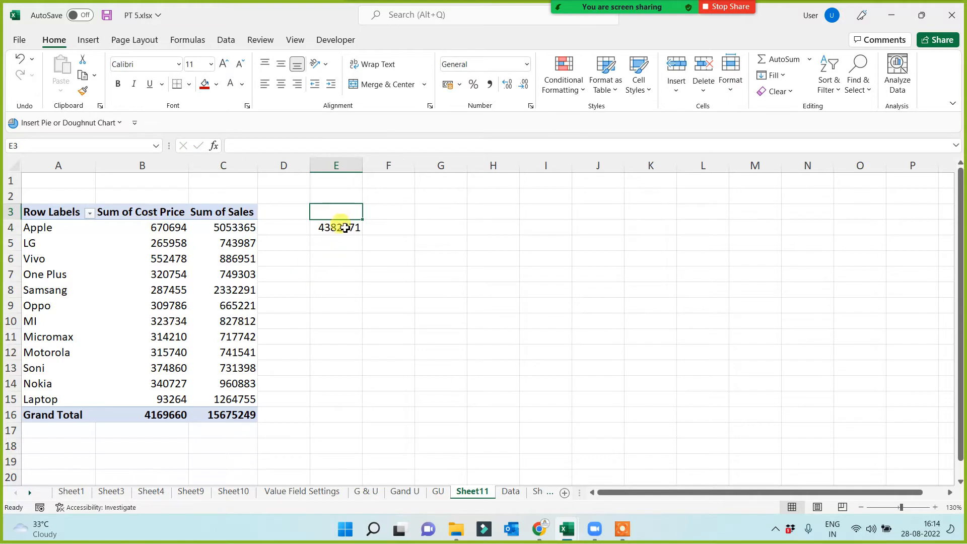
pyautogui.click(341, 225)
pyautogui.moveTo(363, 235); pyautogui.dragTo(348, 420)
pyautogui.click(516, 380)
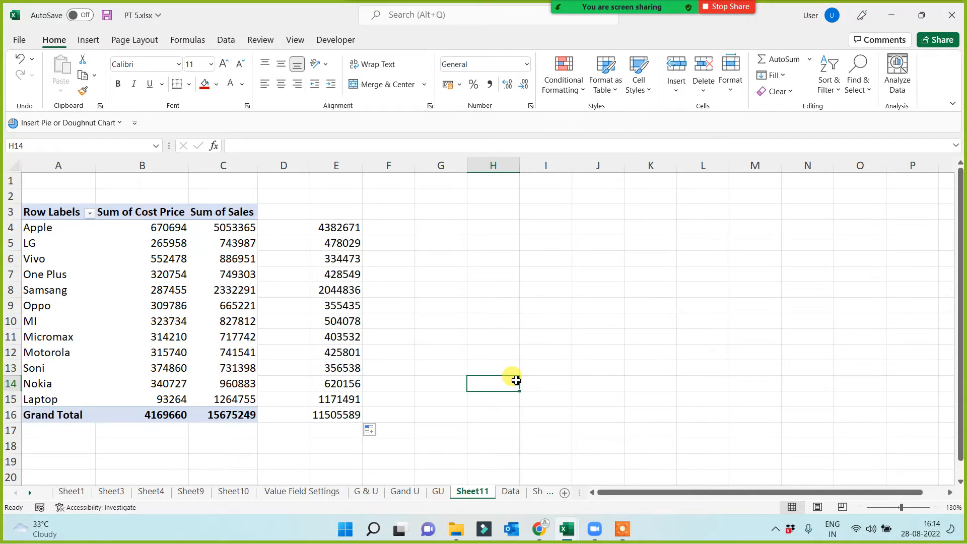
# Examine the LG row and the subtraction formulas in column E beside the PivotTable.
pyautogui.click(11, 243)
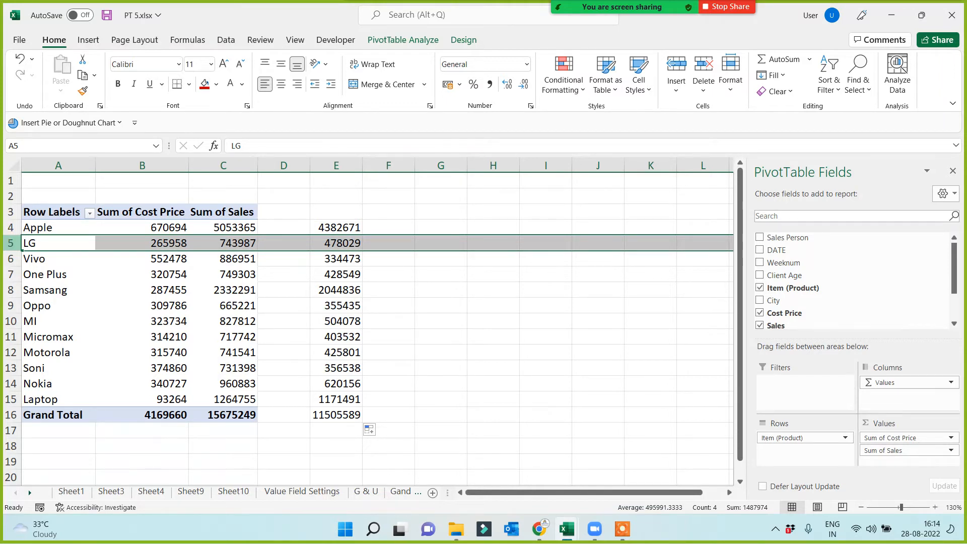
pyautogui.click(346, 244)
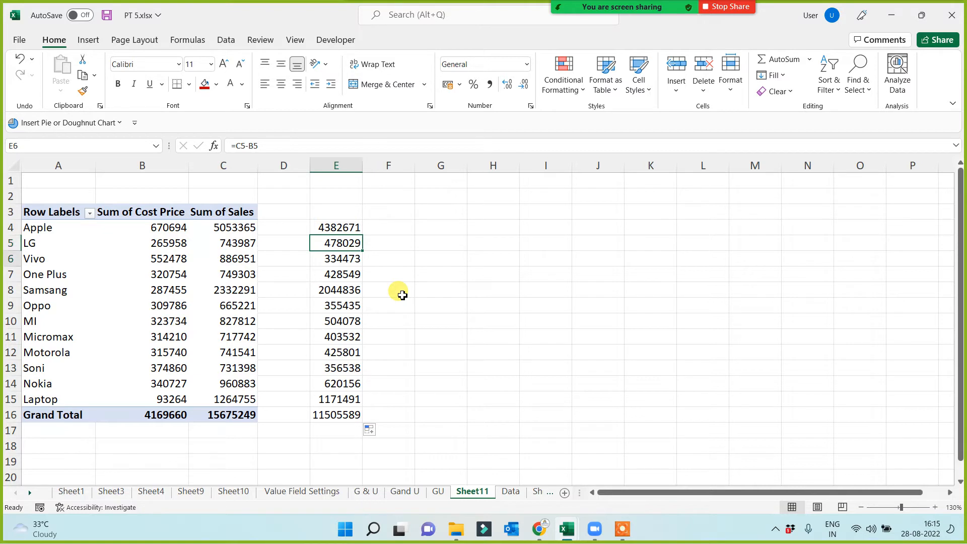
pyautogui.press('Down')
pyautogui.press('Down')
pyautogui.press('Down')
pyautogui.press('Up')
pyautogui.press('Up')
pyautogui.press('Up')
pyautogui.press('Up')
pyautogui.press('Up')
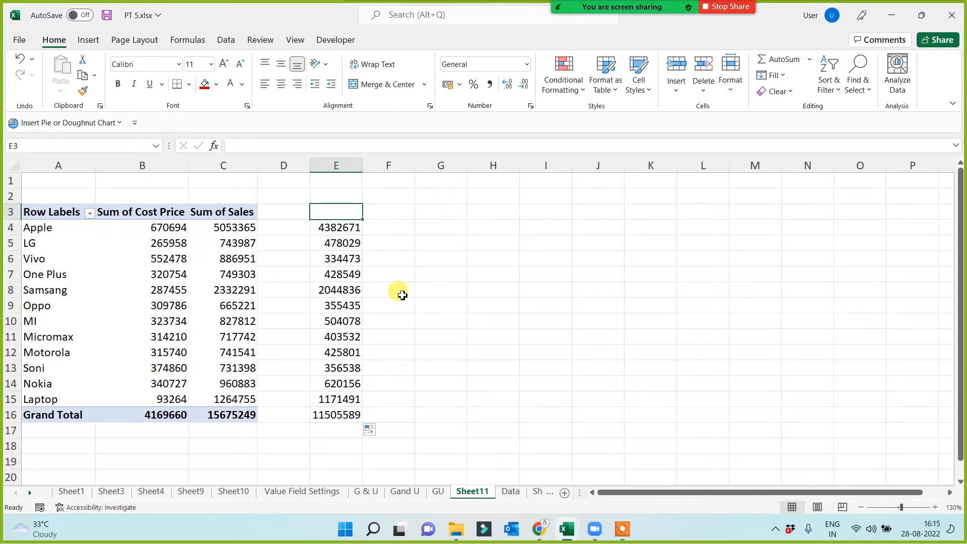
# Copy the formatting of the Sum of Sales column onto E3:E16.
pyautogui.moveTo(222, 210); pyautogui.dragTo(232, 415)
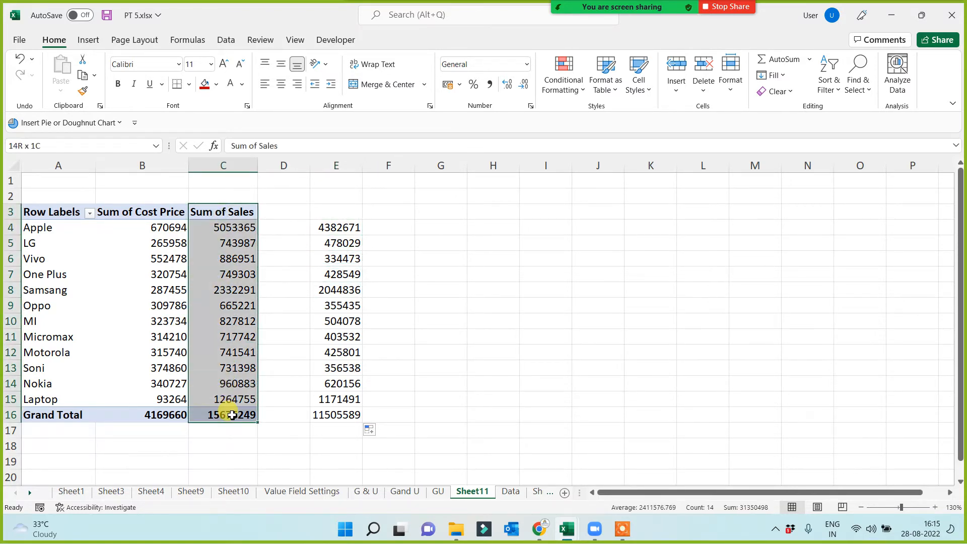
pyautogui.click(83, 92)
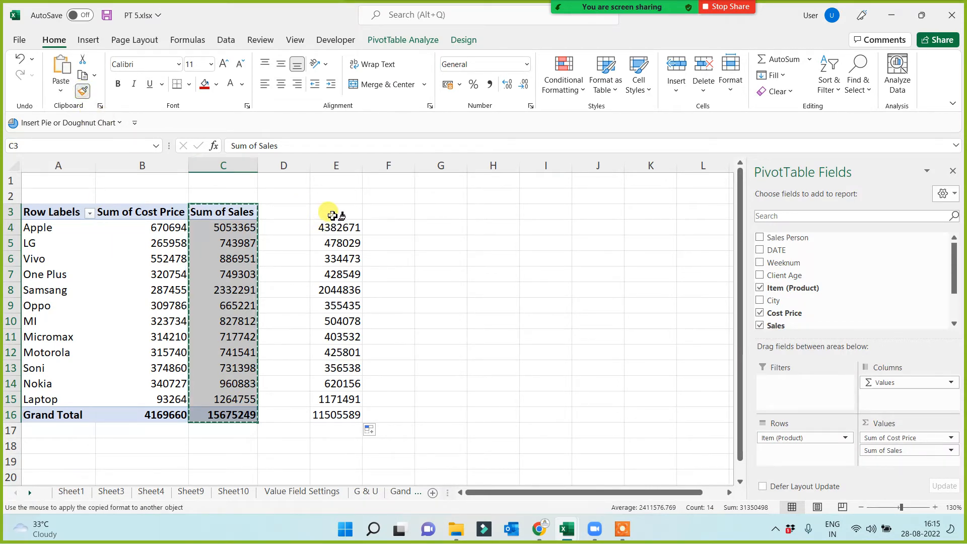
pyautogui.moveTo(332, 216)
pyautogui.mouseDown()
pyautogui.moveTo(334, 369)
pyautogui.moveTo(324, 410)
pyautogui.moveTo(332, 414)
pyautogui.mouseUp()
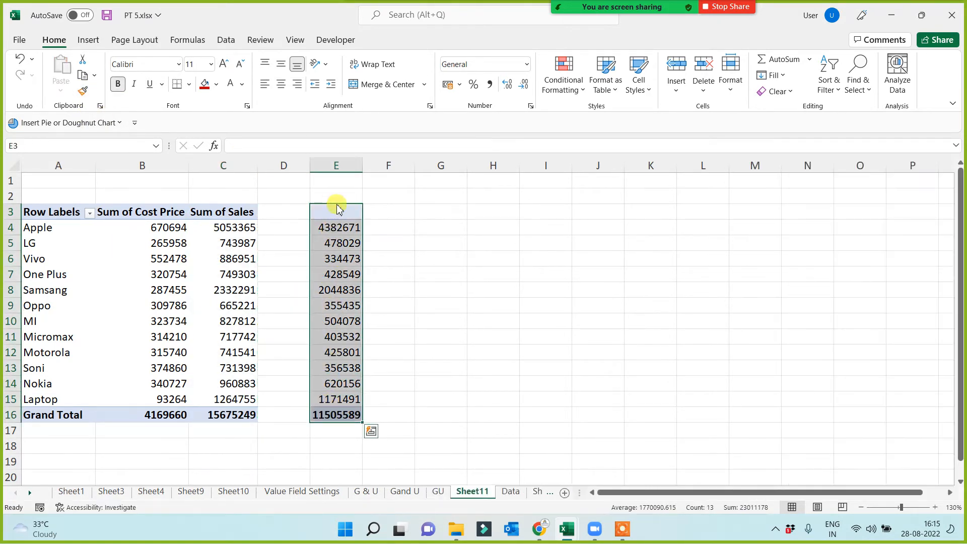
# Enter the heading "Prof and Loss" in E3 and widen column E to fit it.
pyautogui.click(337, 207)
pyautogui.press('F2')
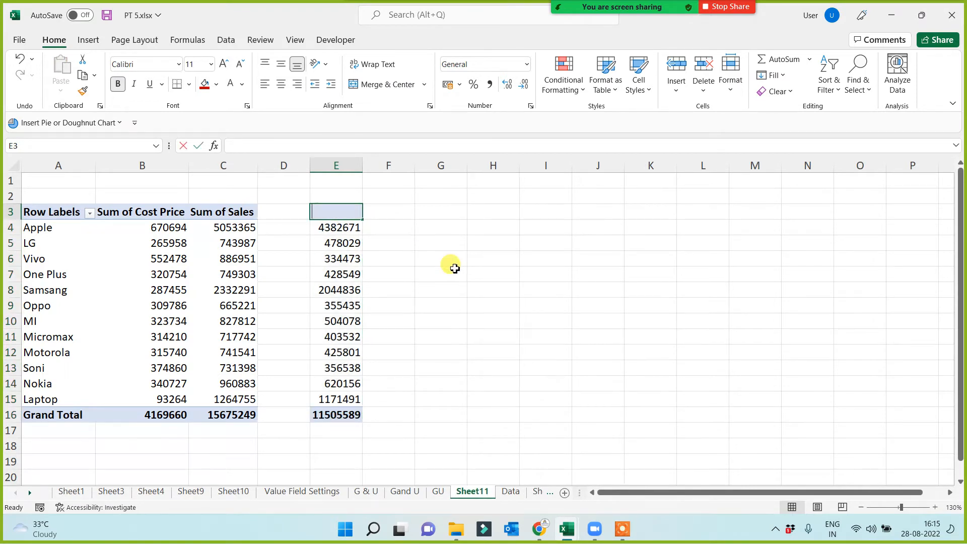
pyautogui.write('Prof and ')
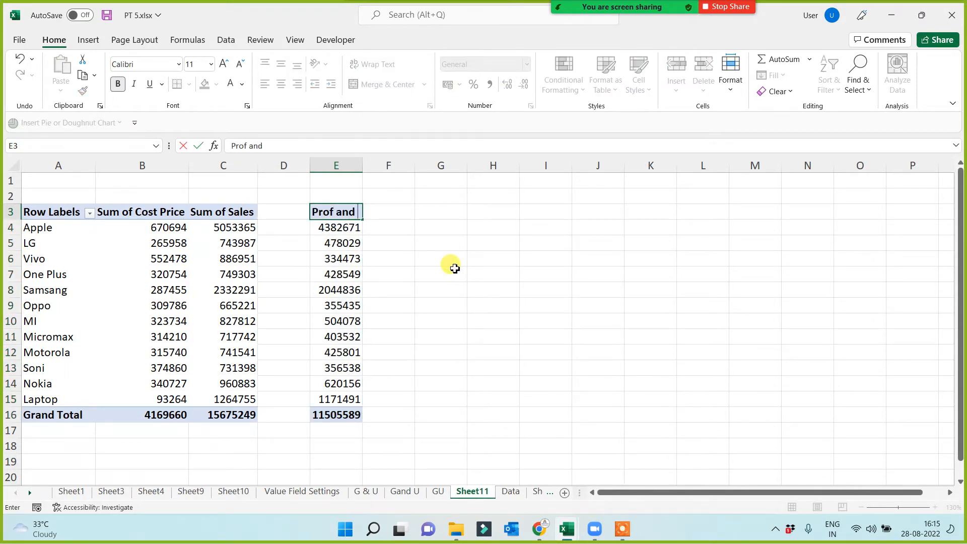
pyautogui.write('Loss')
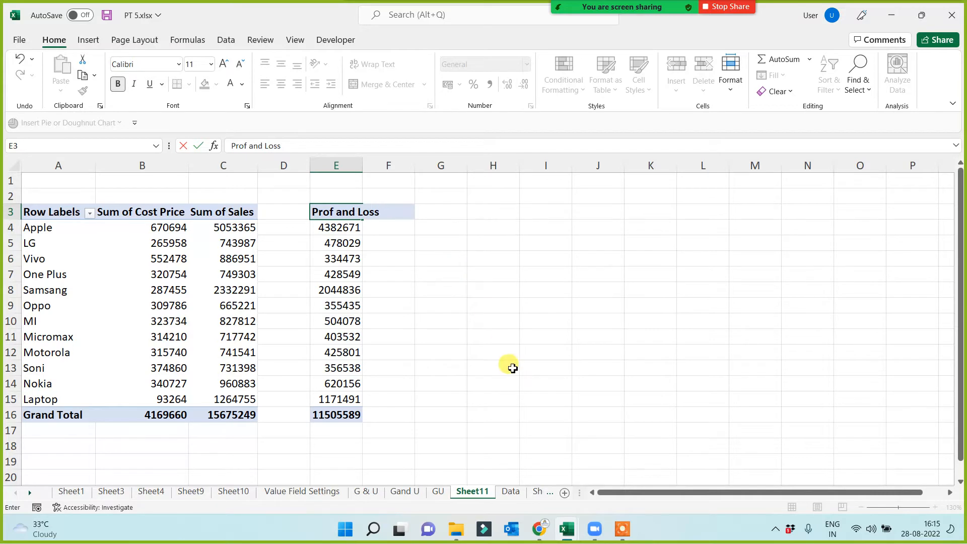
pyautogui.click(509, 366)
pyautogui.moveTo(364, 160); pyautogui.dragTo(385, 160)
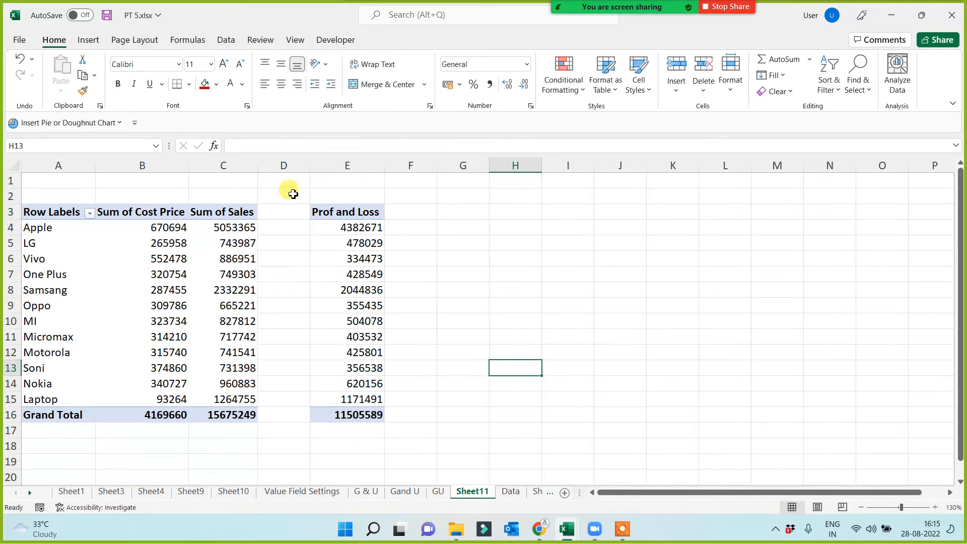
# Delete the blank column between the PivotTable and the Prof and Loss column.
pyautogui.click(292, 164)
pyautogui.hotkey('ctrl', 'shift', '+')
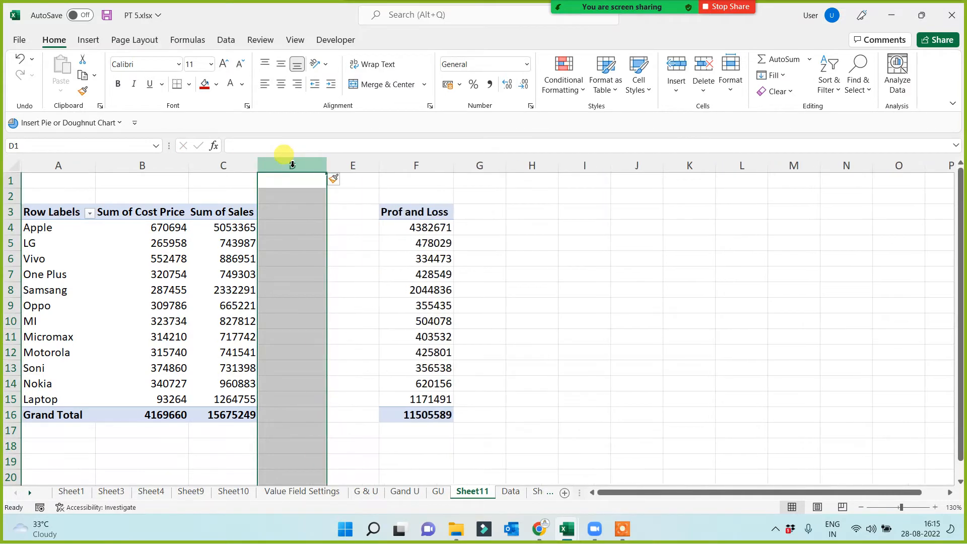
pyautogui.hotkey('ctrl', '-')
pyautogui.hotkey('ctrl', '-')
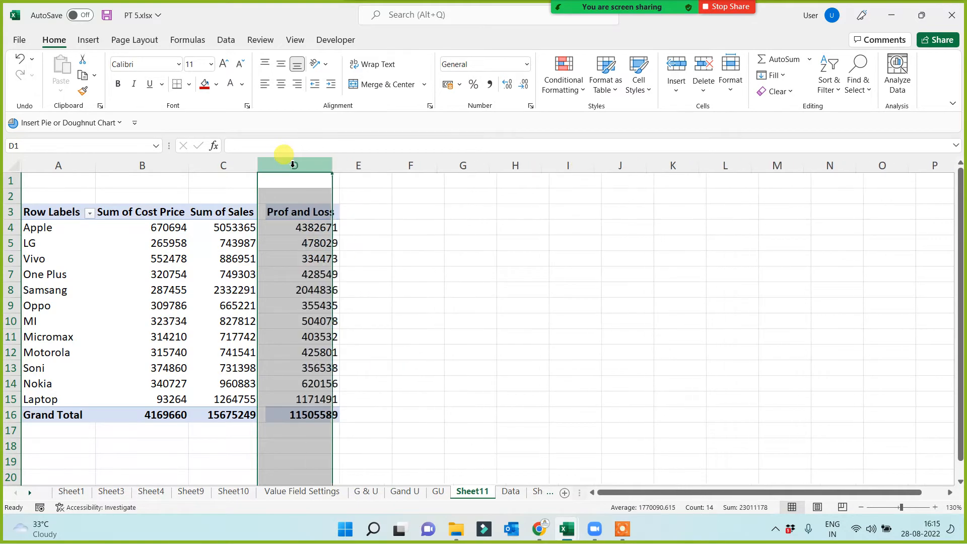
pyautogui.click(432, 308)
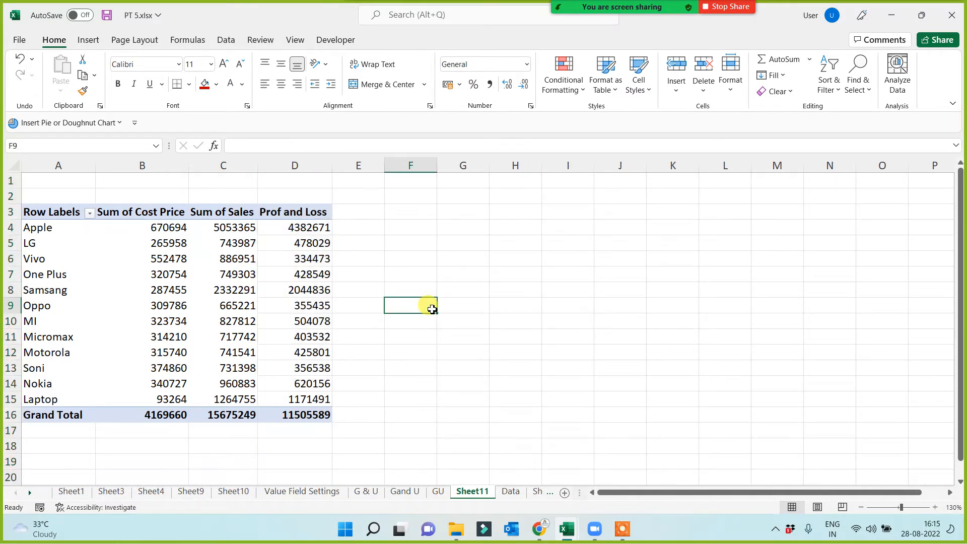
# Remove Cost Price from the PivotTable to test the outside formulas, and undo the removal.
pyautogui.click(187, 294)
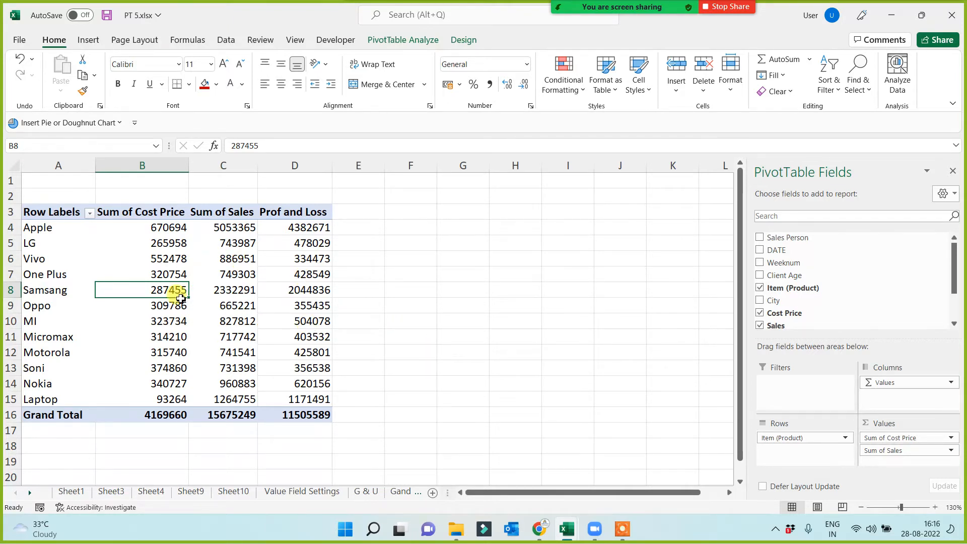
pyautogui.click(160, 259)
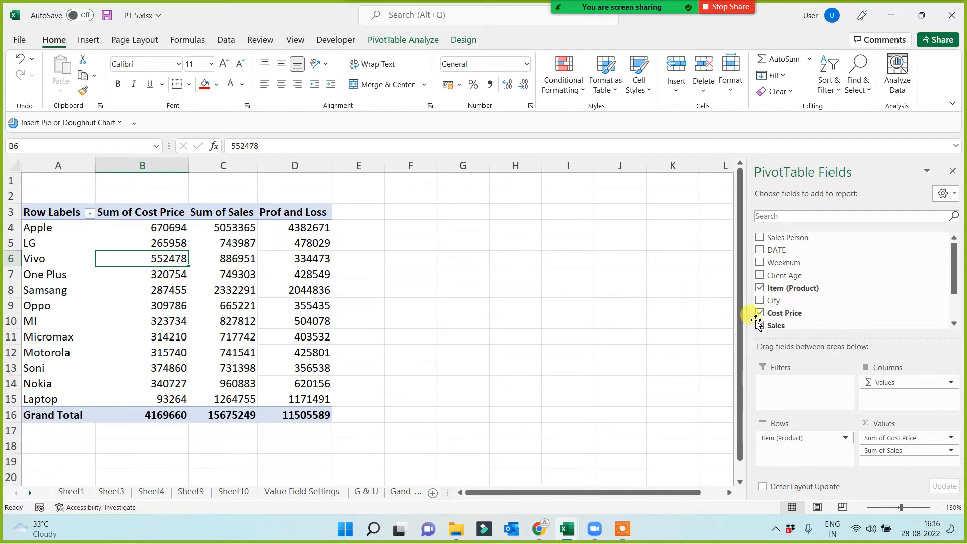
pyautogui.click(760, 313)
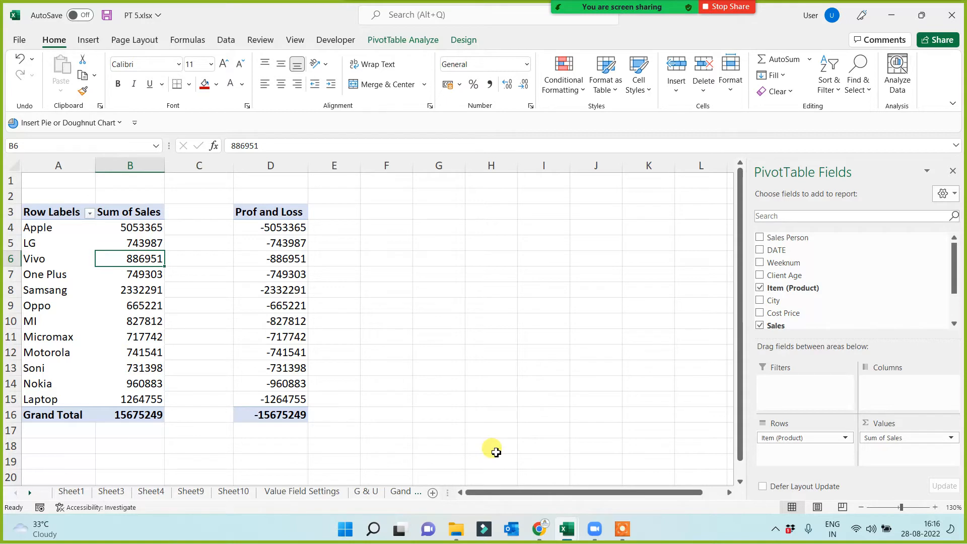
pyautogui.hotkey('ctrl', 'z')
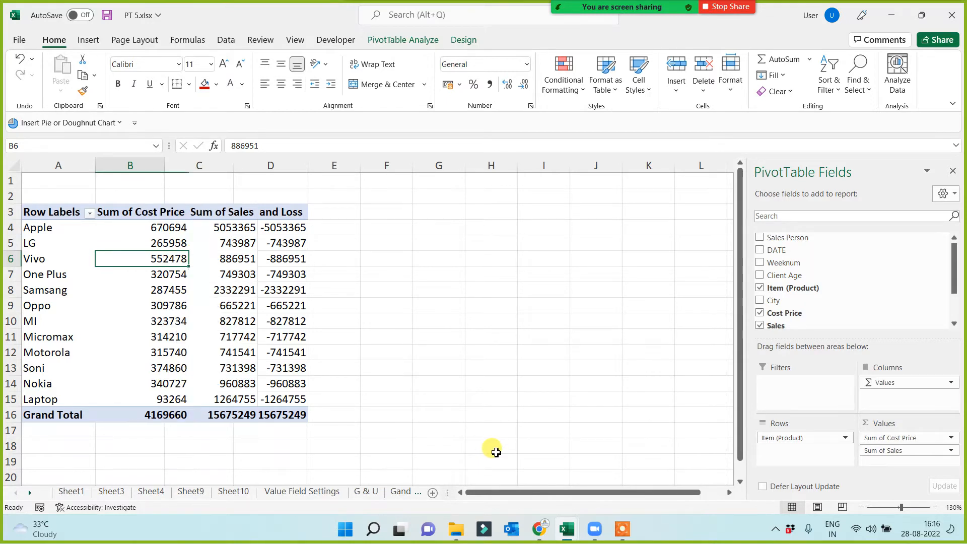
# Enter the note "Manual Caluction Rule" in cell G5 beside the profit and loss report.
pyautogui.click(408, 332)
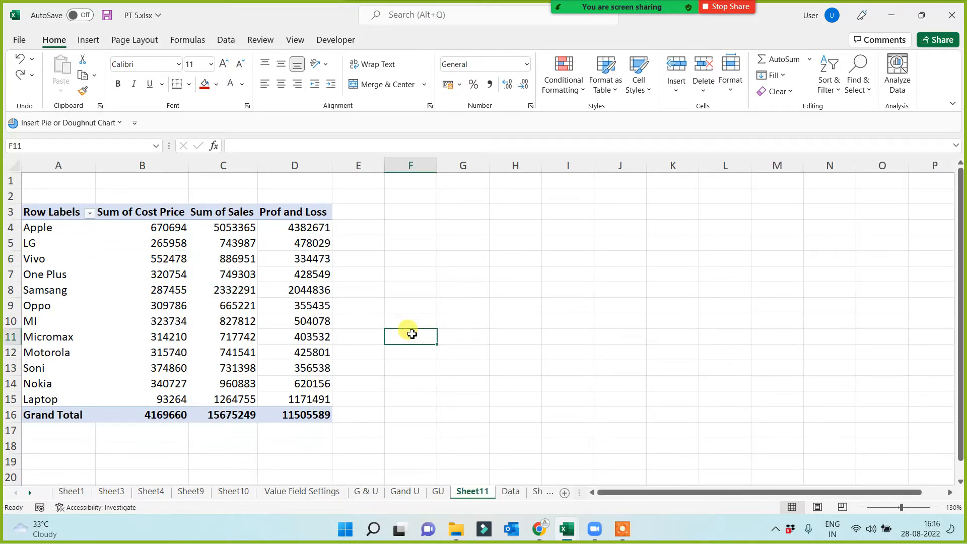
pyautogui.click(460, 241)
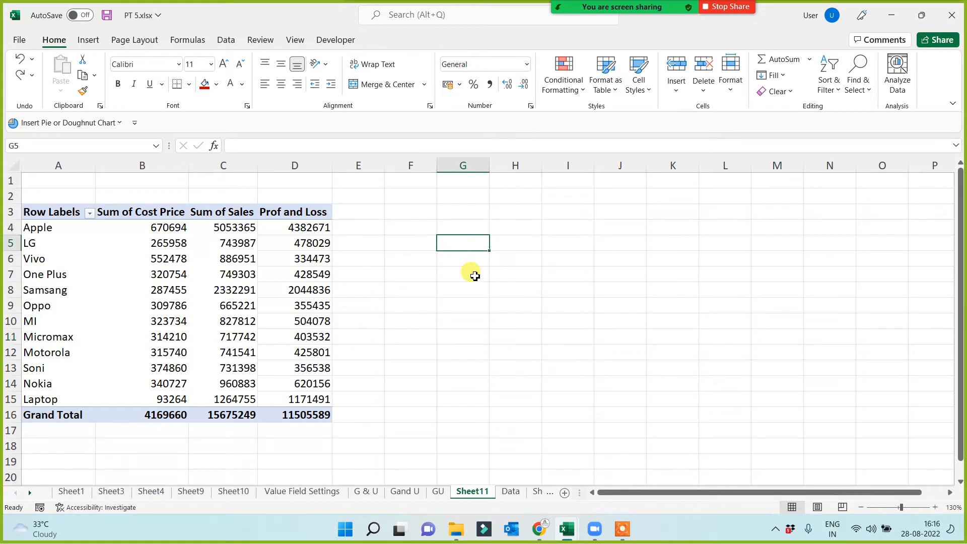
pyautogui.write('Manu')
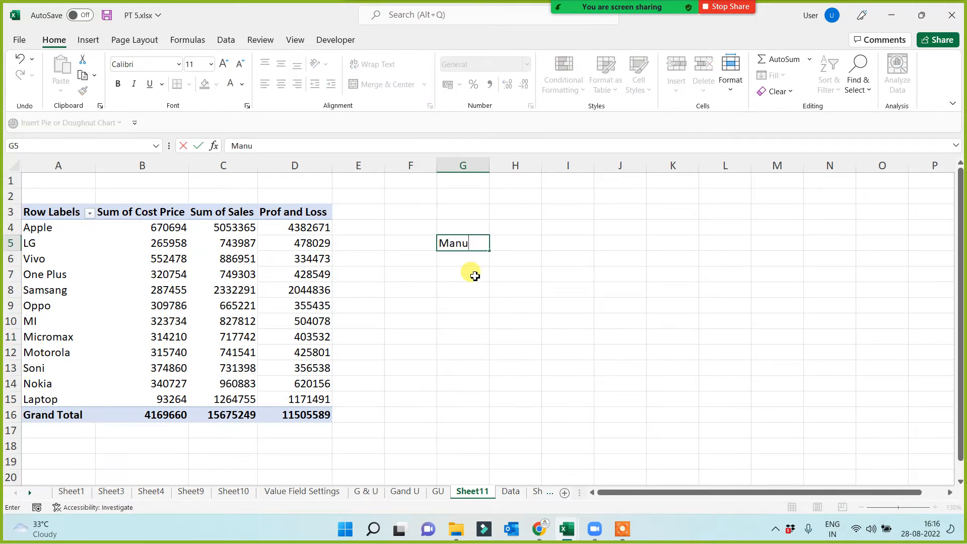
pyautogui.write('al Caluction Rule')
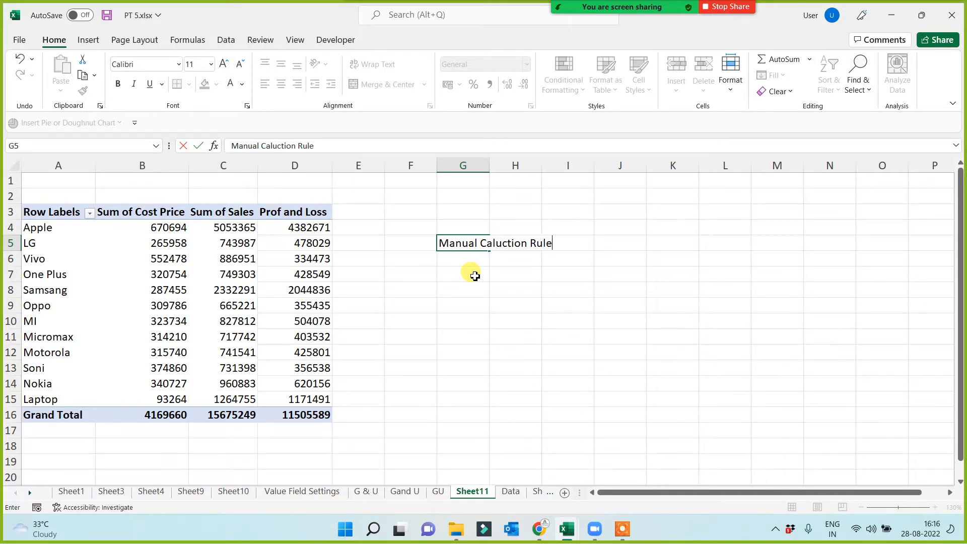
pyautogui.click(496, 348)
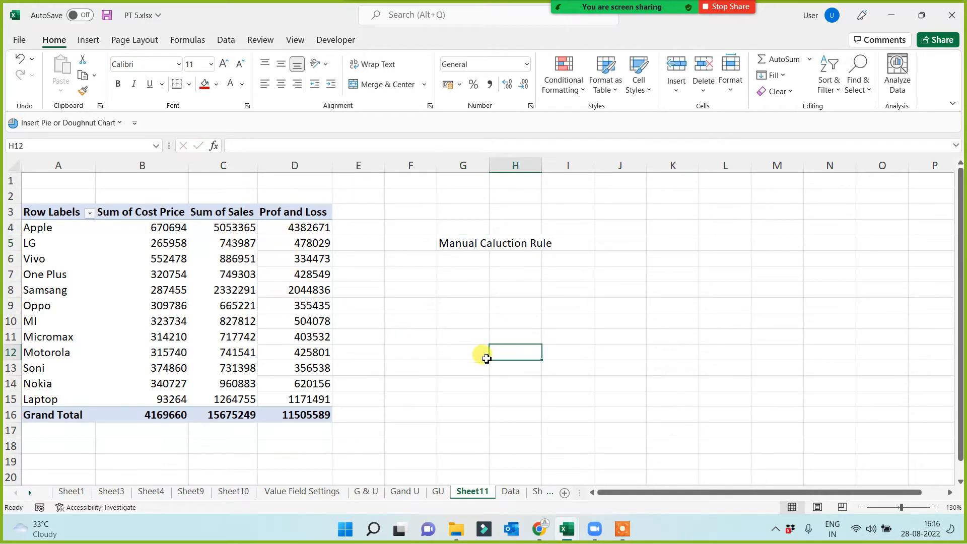
pyautogui.click(487, 355)
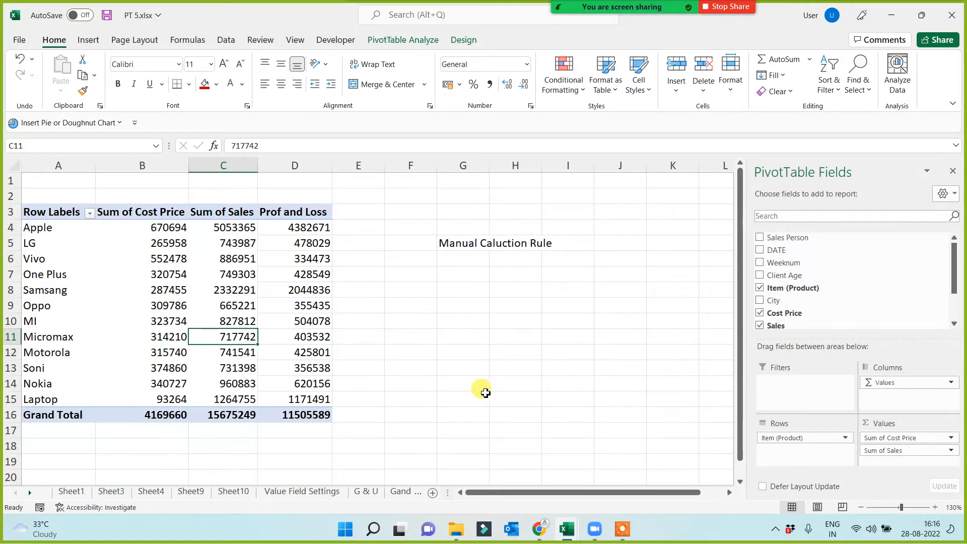
# Create a PivotTable from Table1 on the Data sheet in a new worksheet, with Item (Product) in Rows.
pyautogui.click(28, 492)
pyautogui.click(28, 492)
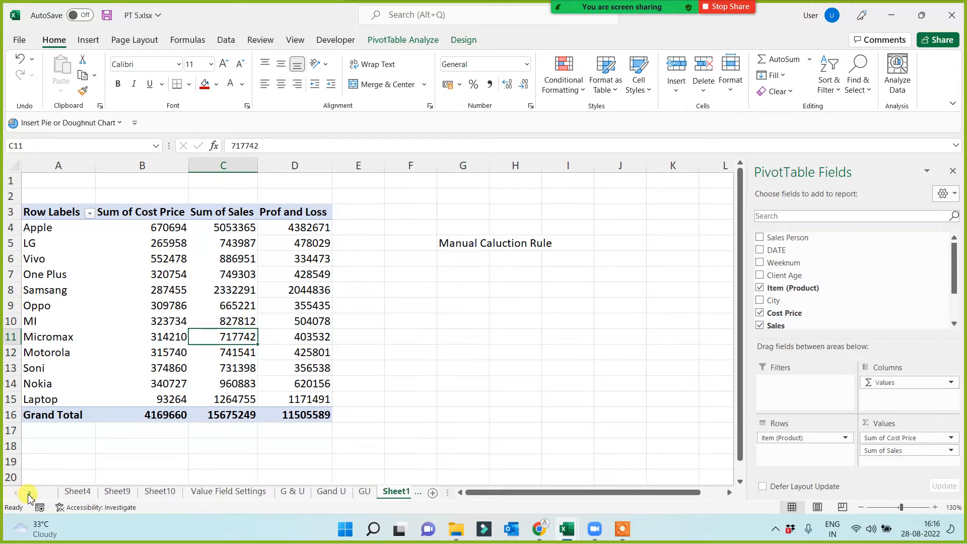
pyautogui.click(27, 492)
pyautogui.click(391, 491)
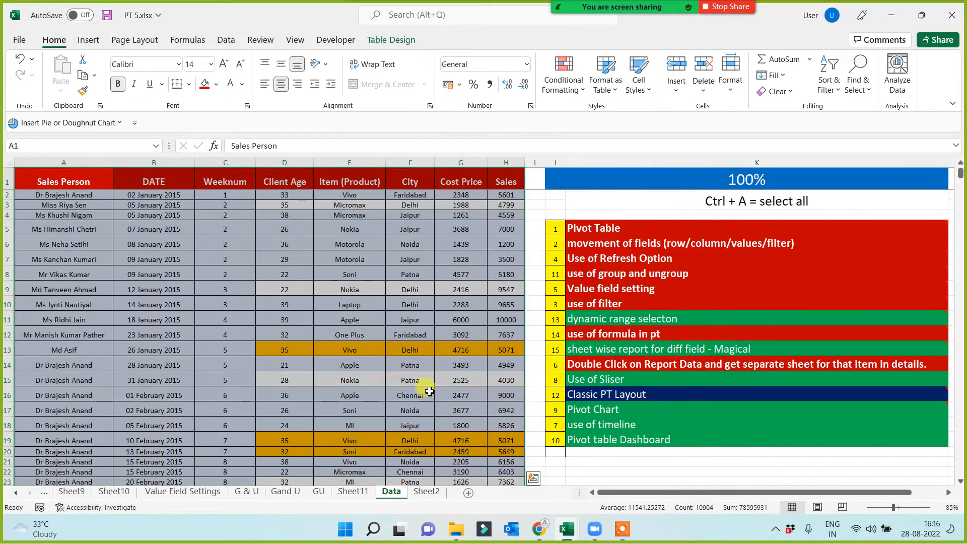
pyautogui.click(89, 40)
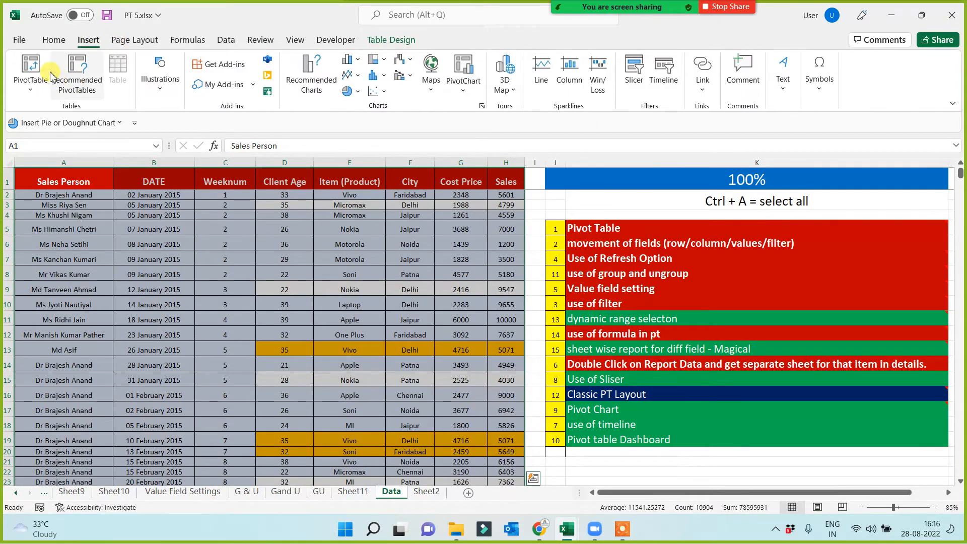
pyautogui.click(30, 68)
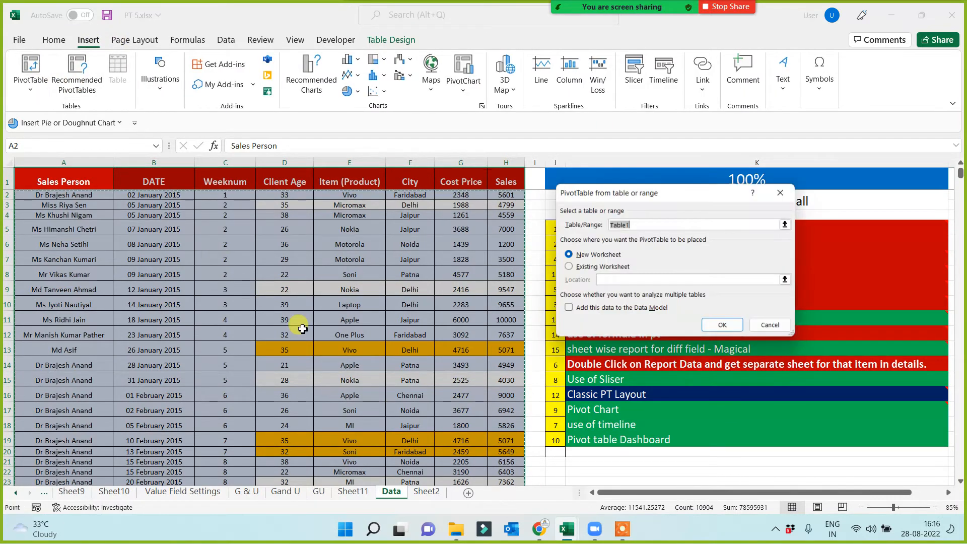
pyautogui.click(726, 329)
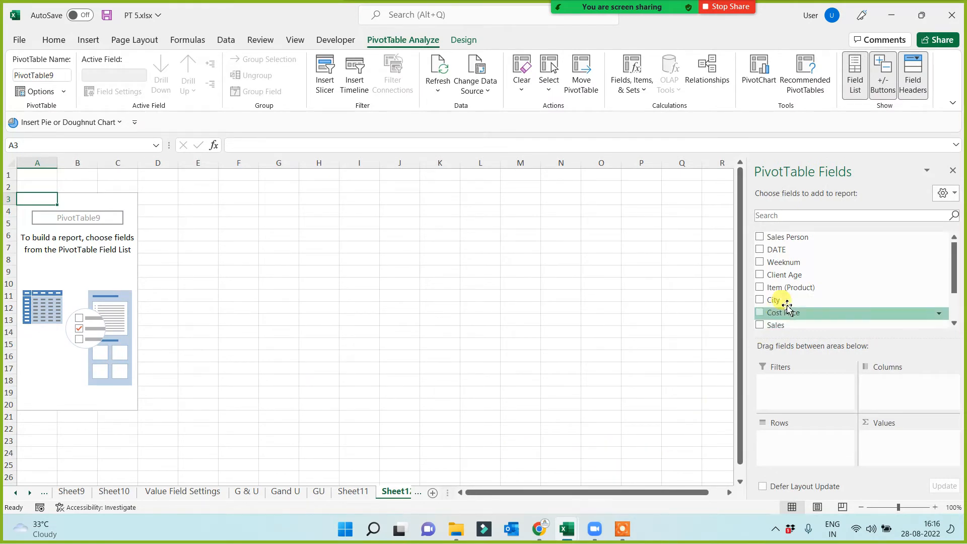
pyautogui.moveTo(794, 288); pyautogui.dragTo(795, 455)
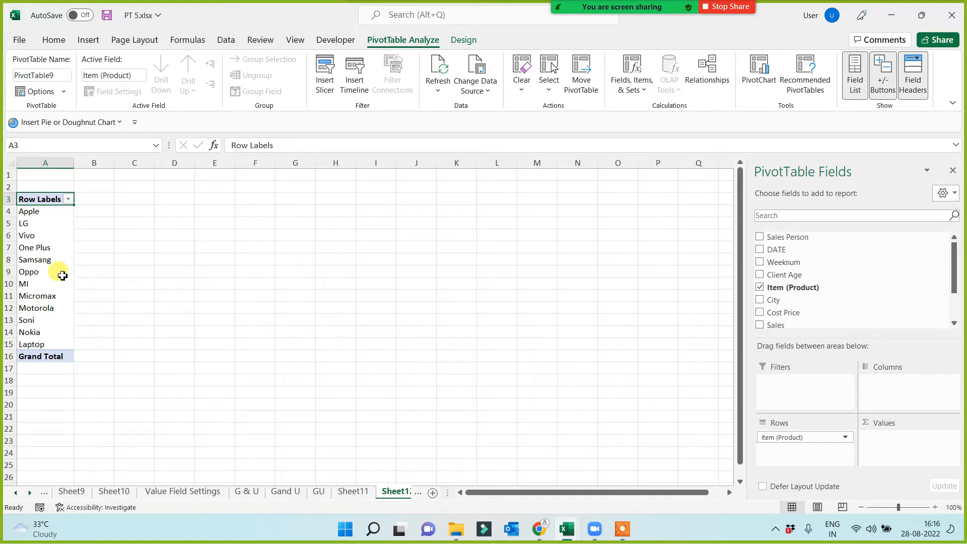
pyautogui.click(45, 248)
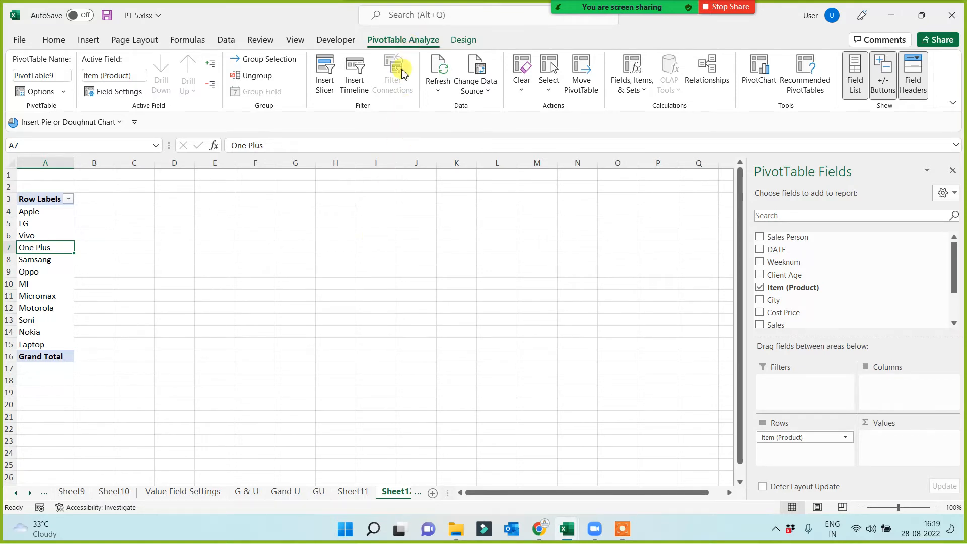
pyautogui.click(359, 294)
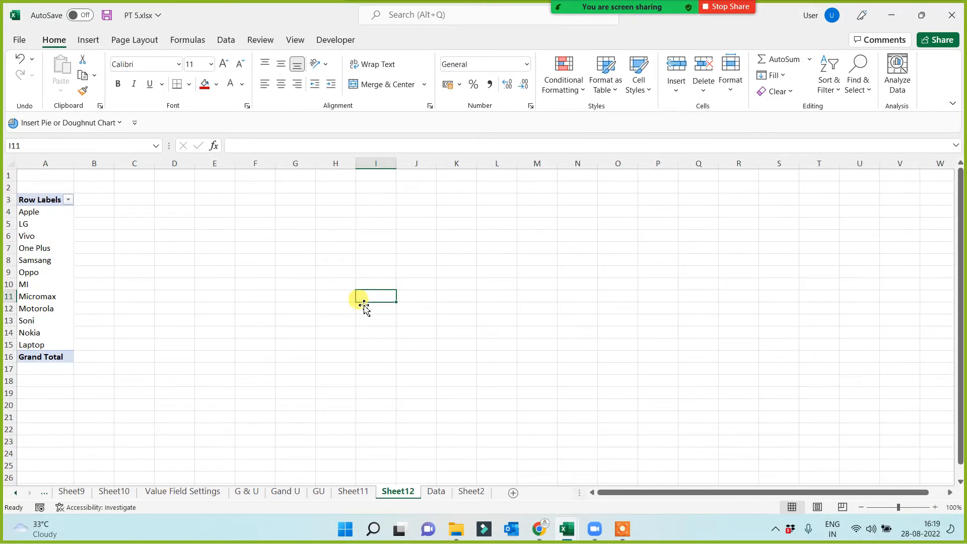
pyautogui.click(295, 320)
pyautogui.click(246, 270)
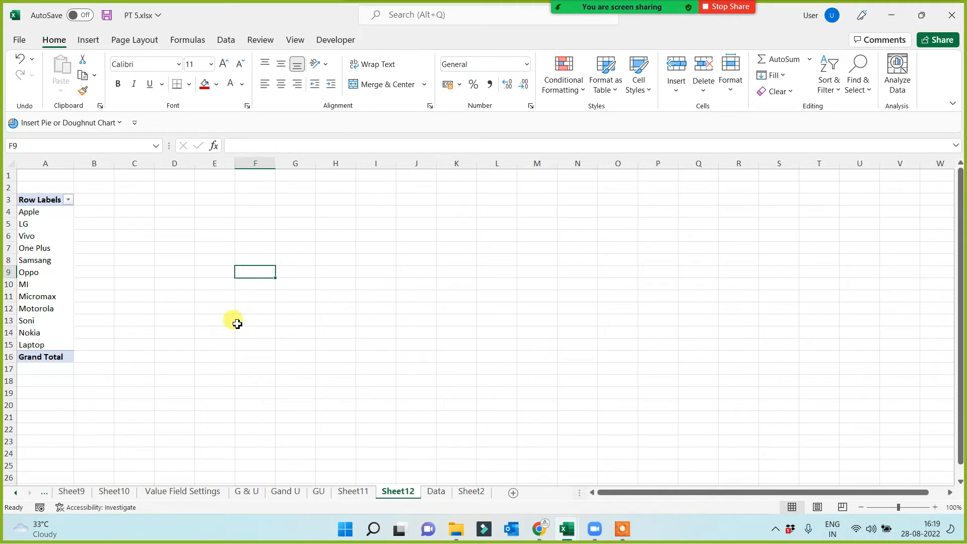
# Start a new calculated field in the product PivotTable and name it "Prof or Loss".
pyautogui.click(52, 277)
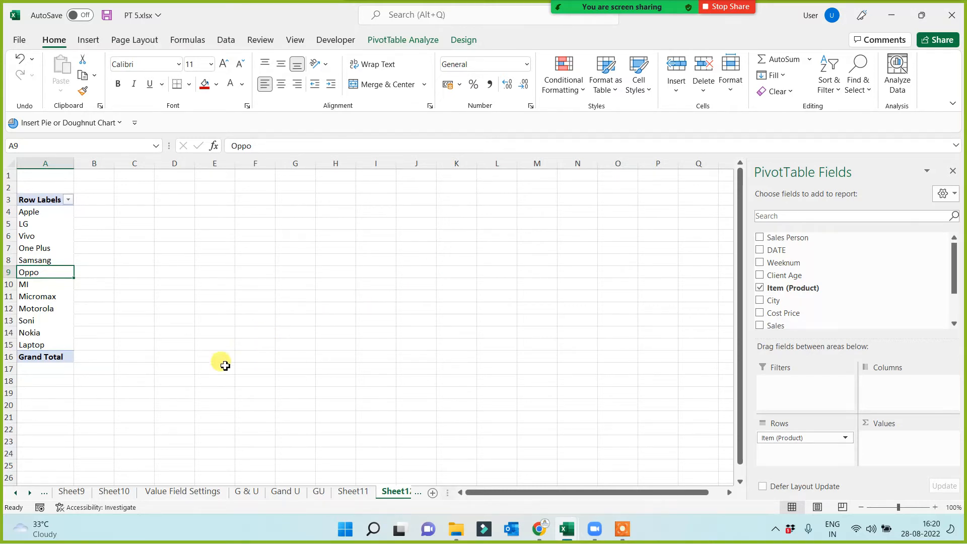
pyautogui.keyDown('ctrl'); pyautogui.scroll(3, 216, 361); pyautogui.keyUp('ctrl')
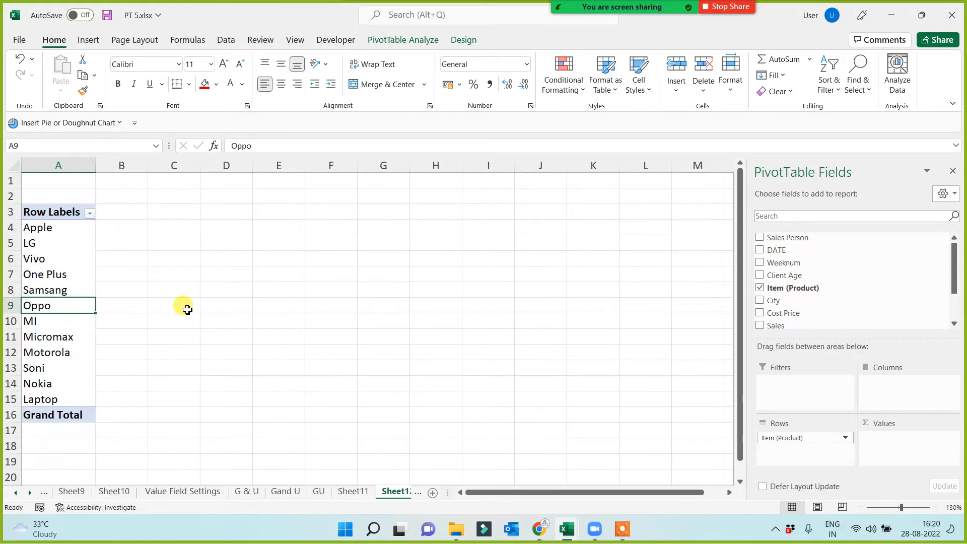
pyautogui.keyDown('ctrl'); pyautogui.scroll(1, 190, 313); pyautogui.keyUp('ctrl')
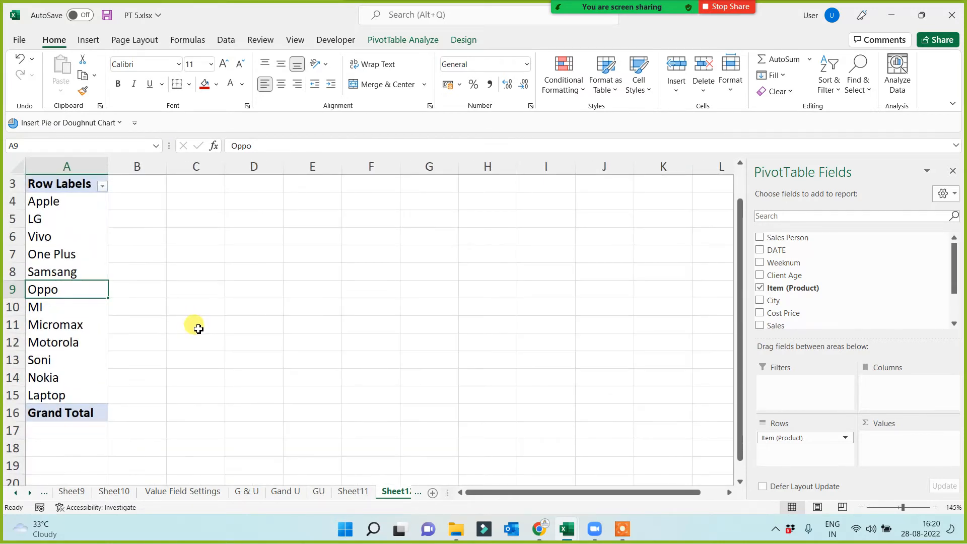
pyautogui.scroll(1, 201, 325)
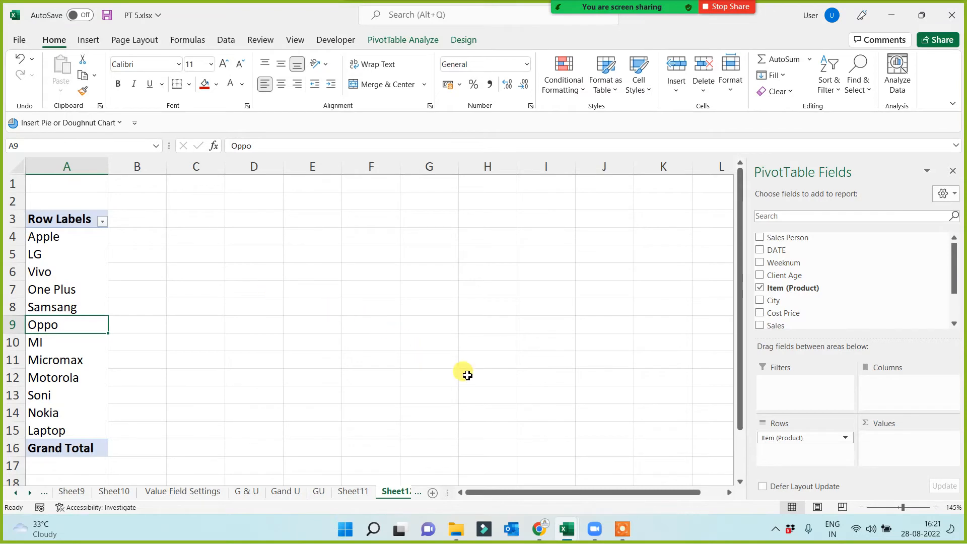
pyautogui.click(29, 492)
pyautogui.click(30, 492)
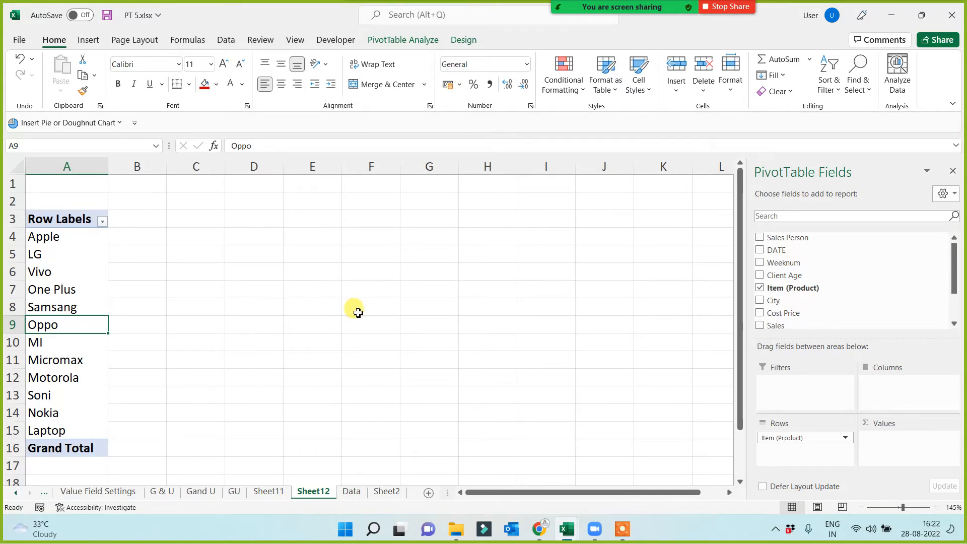
pyautogui.click(414, 42)
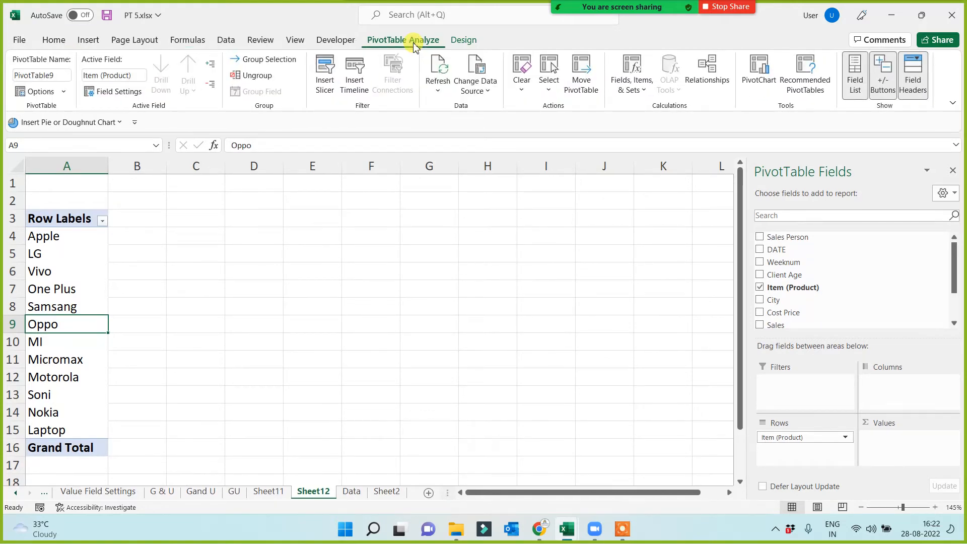
pyautogui.click(632, 80)
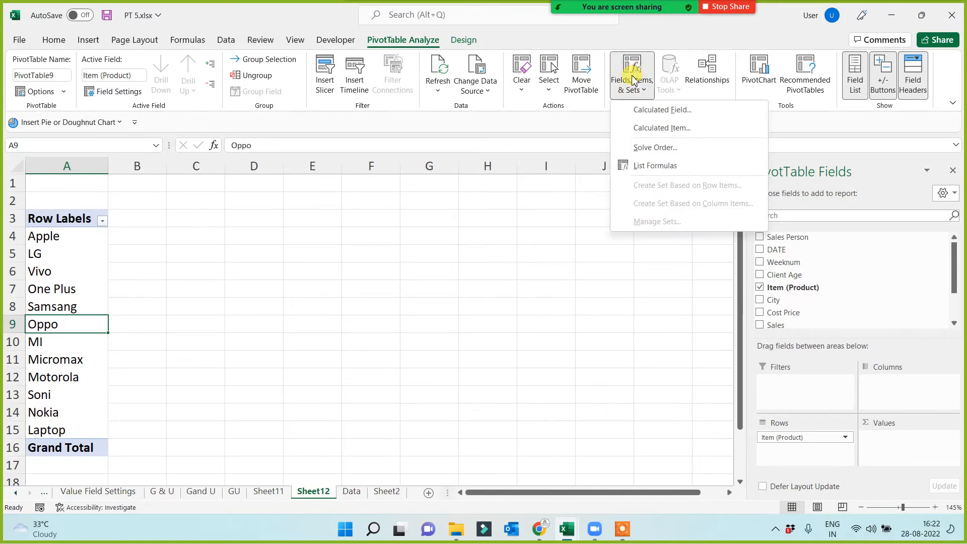
pyautogui.click(665, 110)
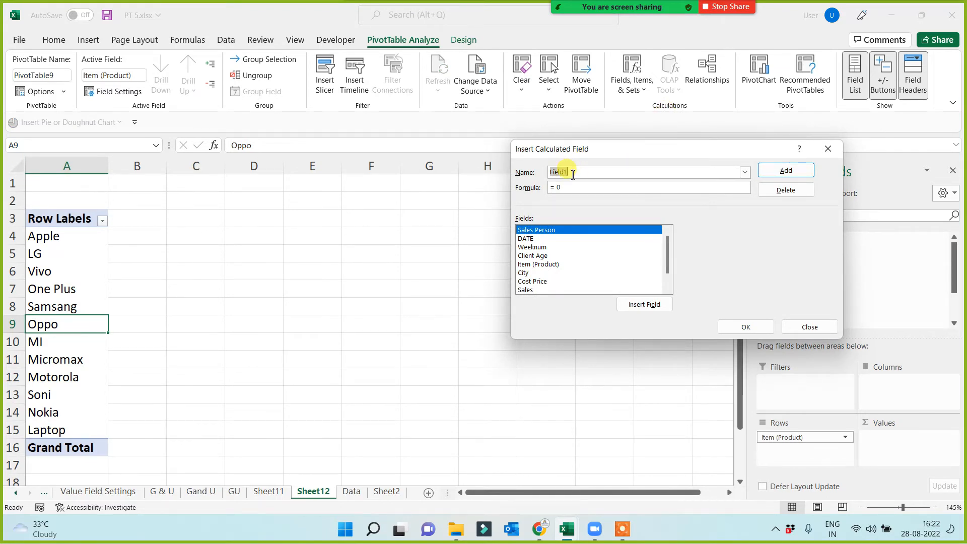
pyautogui.write('Prof or Loas')
pyautogui.press('BackSpace')
pyautogui.press('BackSpace')
pyautogui.write('ss')
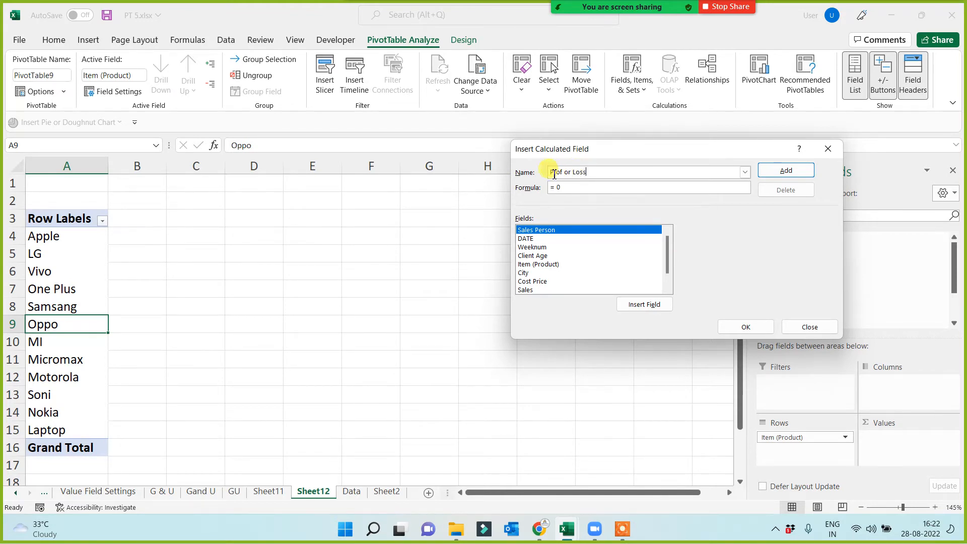
# Set the calculated field's formula to = Sales- 'Cost Price' and add the field to the PivotTable.
pyautogui.click(575, 188)
pyautogui.press('BackSpace')
pyautogui.write('=')
pyautogui.click(527, 290)
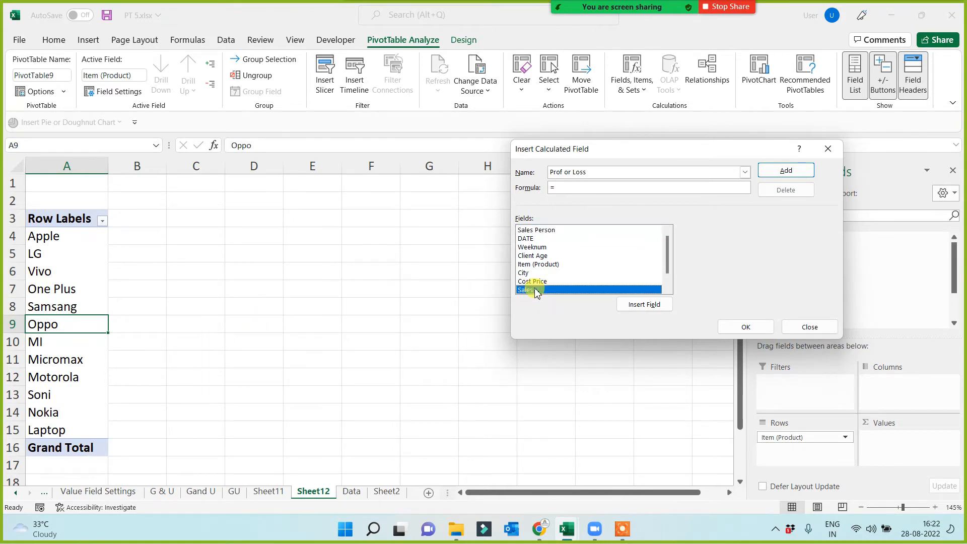
pyautogui.click(640, 306)
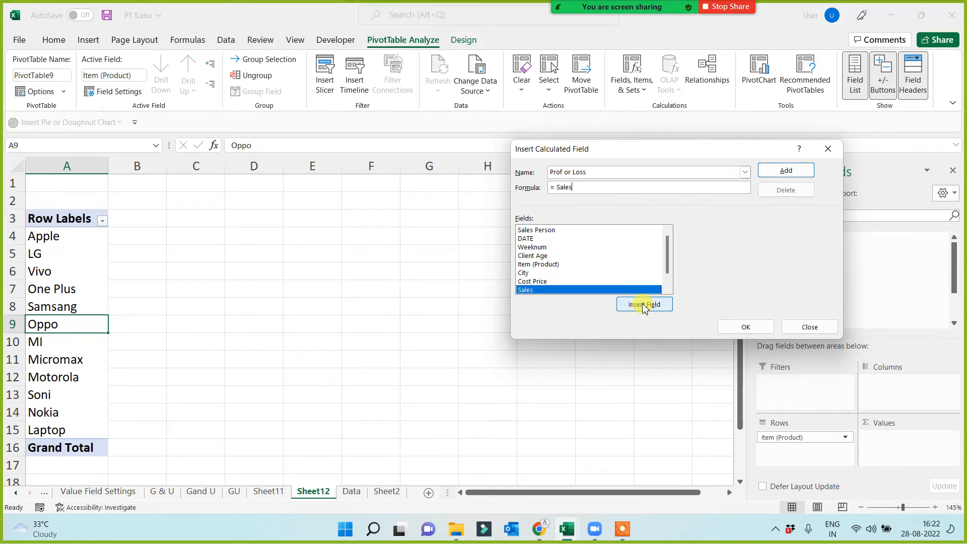
pyautogui.write('-')
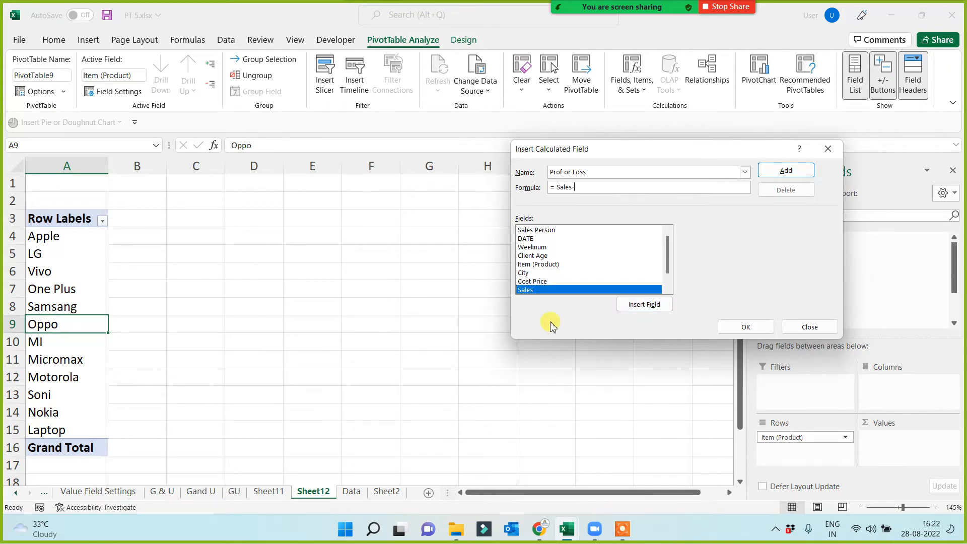
pyautogui.click(535, 280)
pyautogui.click(648, 306)
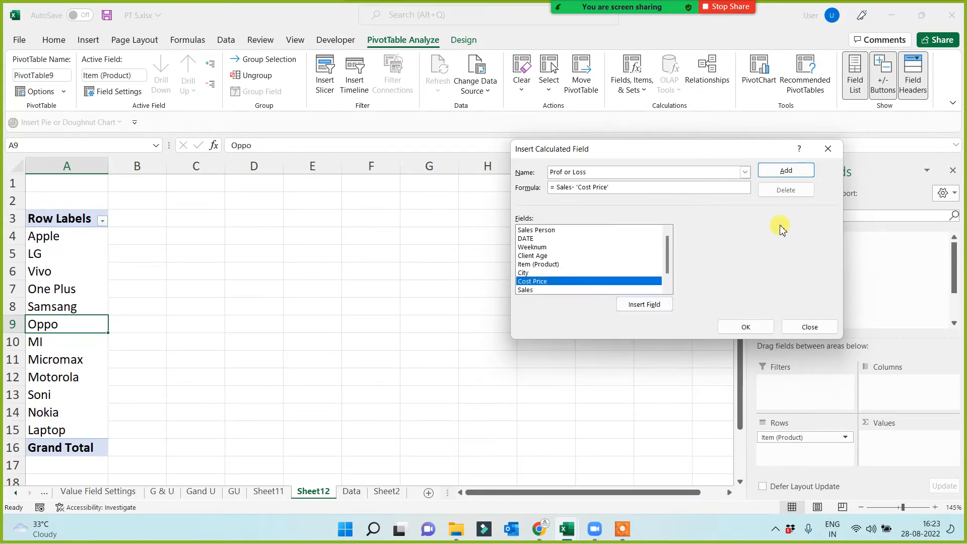
pyautogui.click(787, 172)
pyautogui.click(745, 326)
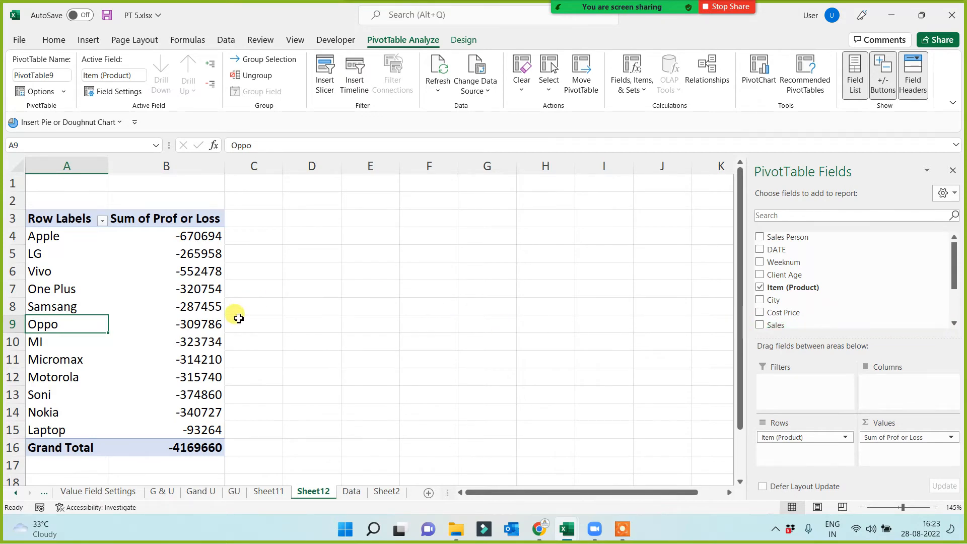
# Check the value field settings of the Sum of Prof or Loss column and close them.
pyautogui.rightClick(183, 238)
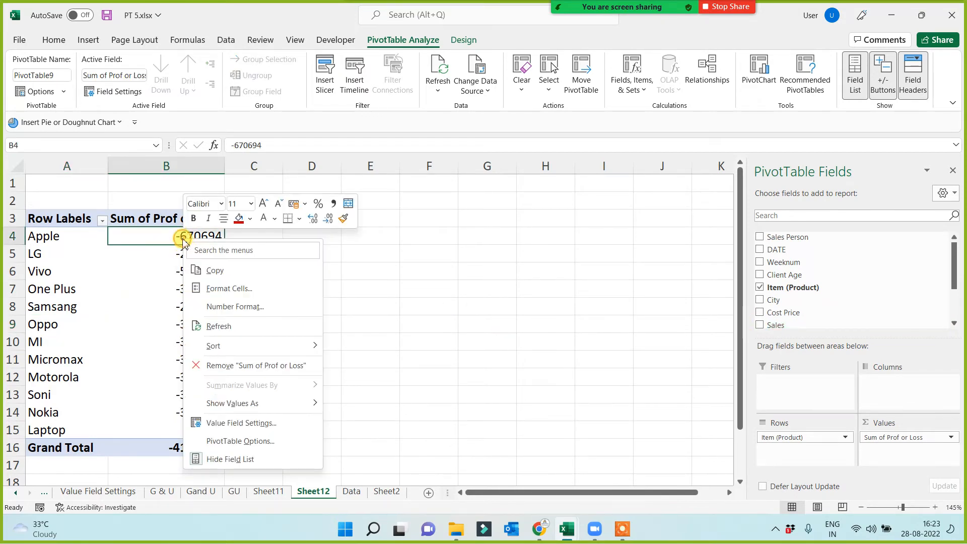
pyautogui.click(233, 423)
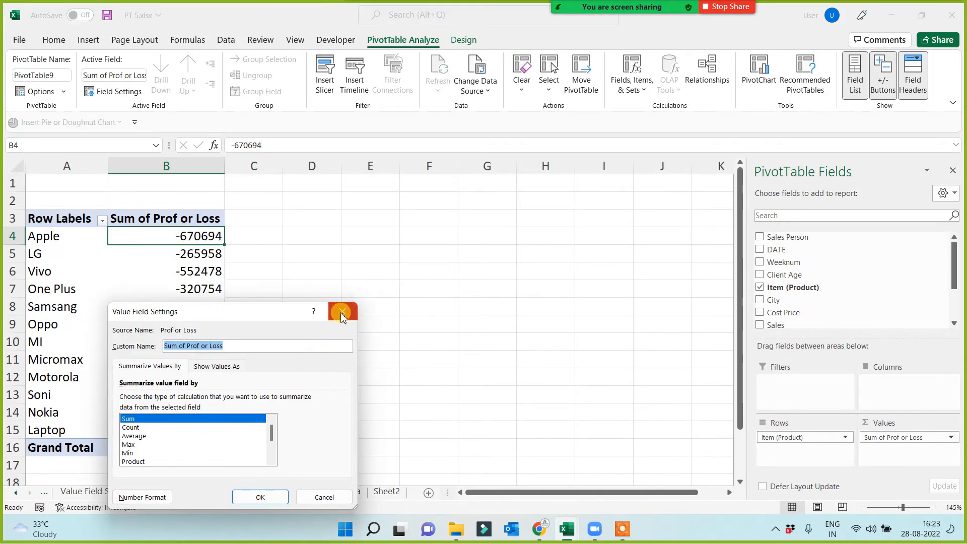
pyautogui.press('Return')
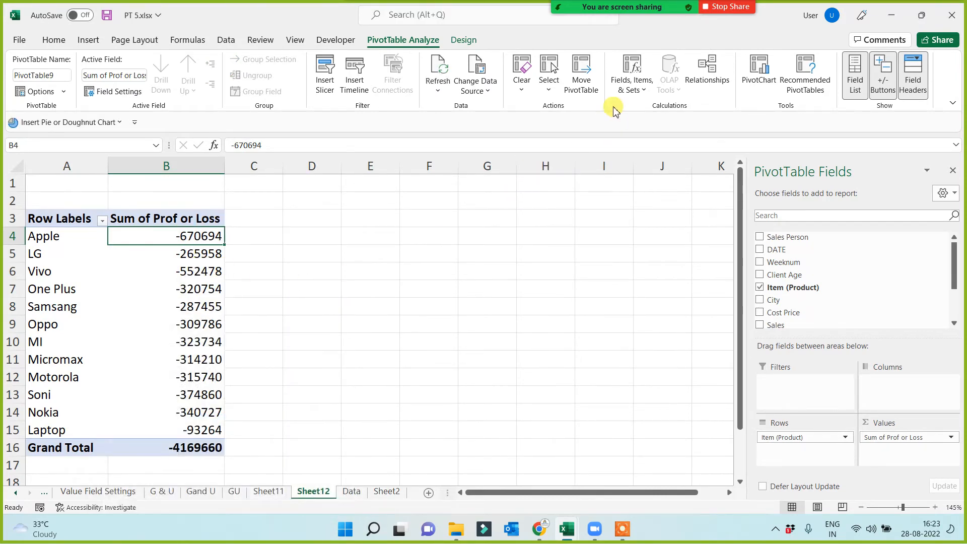
# Delete the "Prof or Loss" calculated field from the product PivotTable.
pyautogui.click(630, 87)
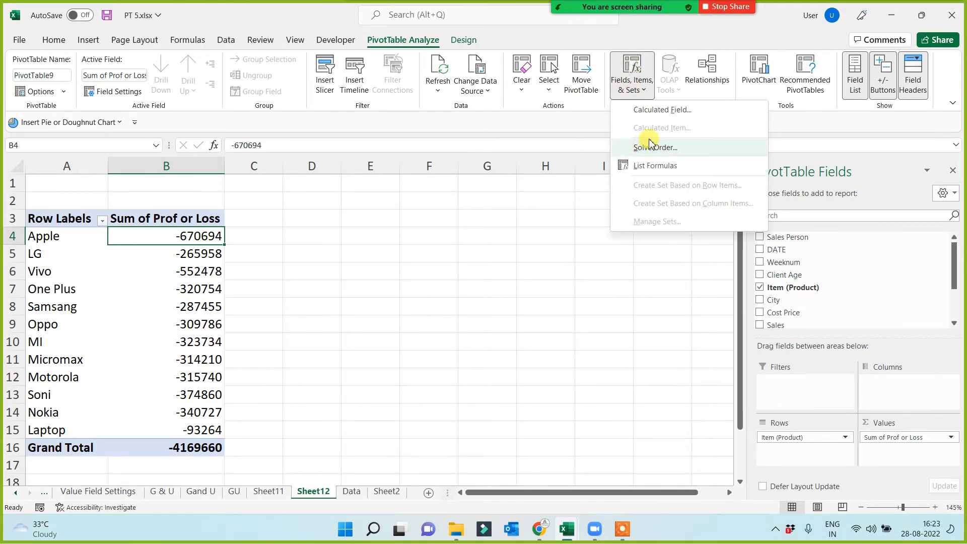
pyautogui.click(661, 110)
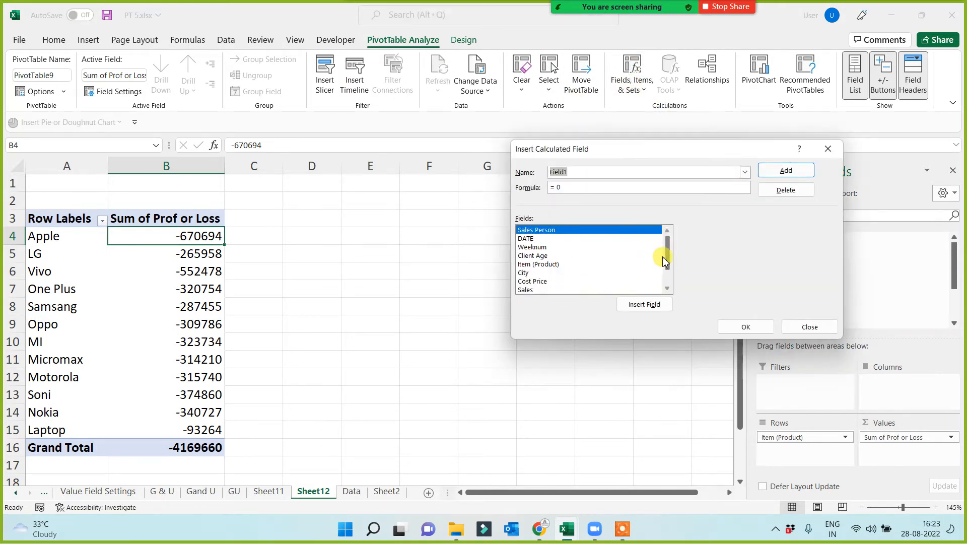
pyautogui.scroll(-1, 669, 265)
pyautogui.click(535, 290)
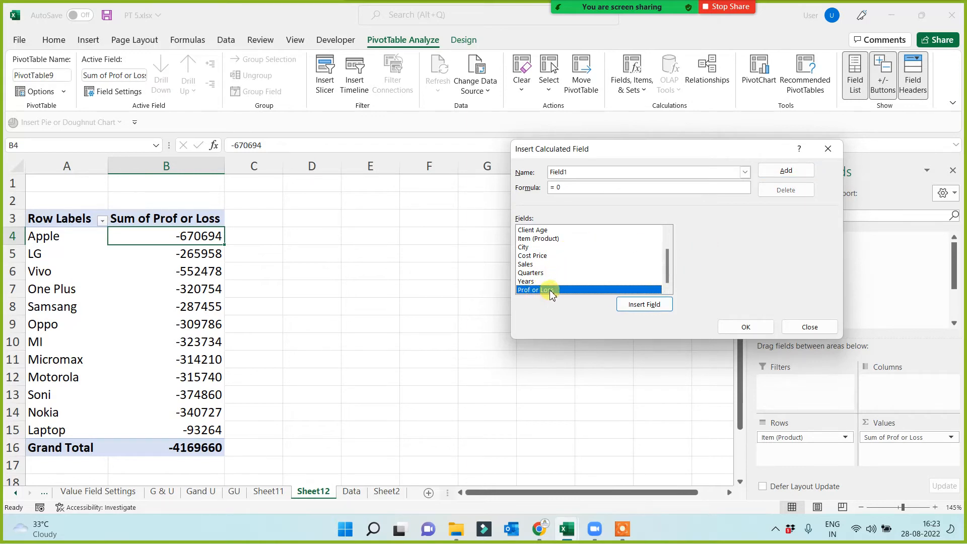
pyautogui.doubleClick(567, 172)
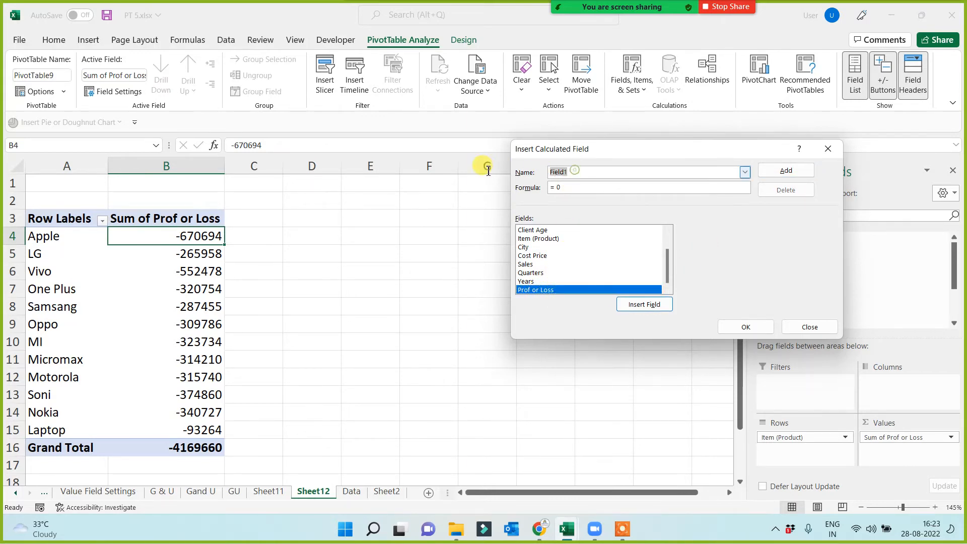
pyautogui.write('Prof or loss')
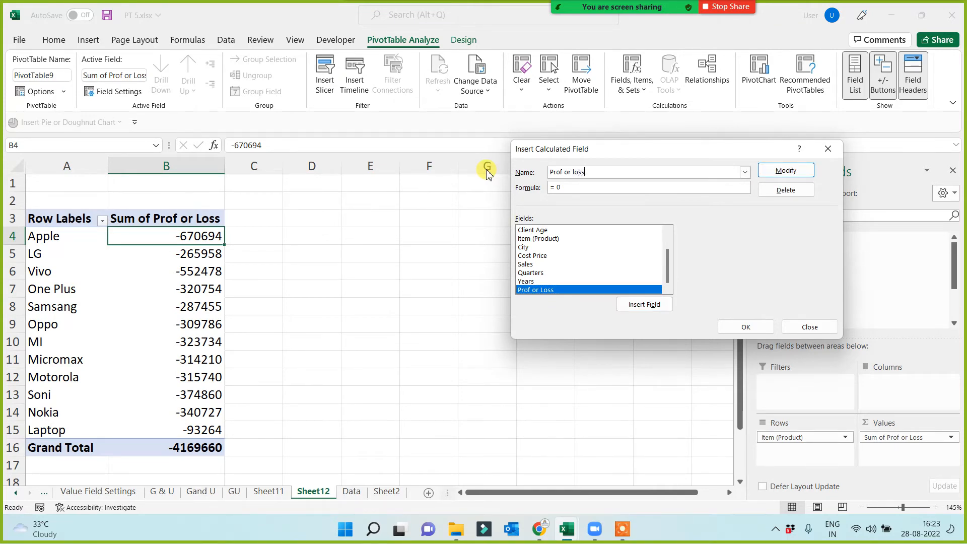
pyautogui.click(789, 195)
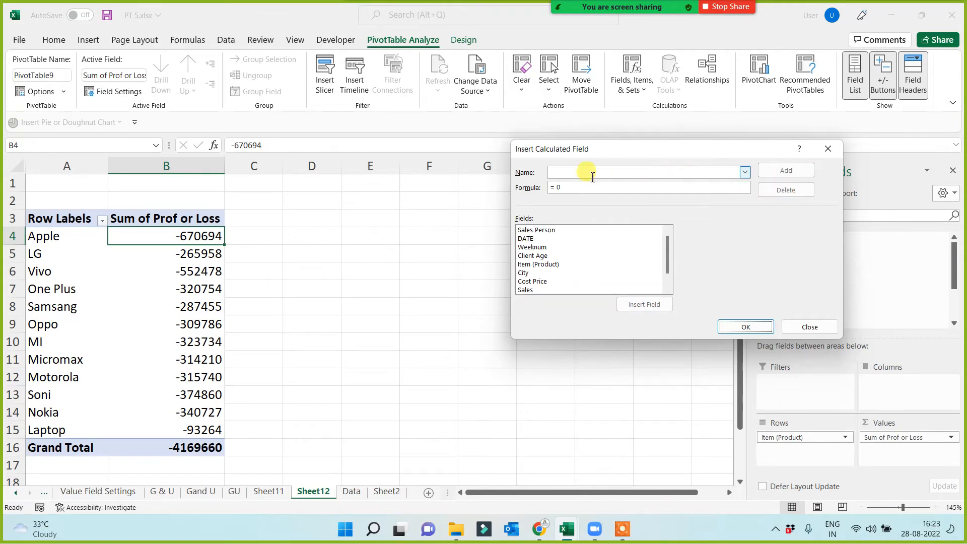
# Name a new calculated field "Margin" and try to add it with the formula = Sales 'Cost Price'.
pyautogui.write('Margin')
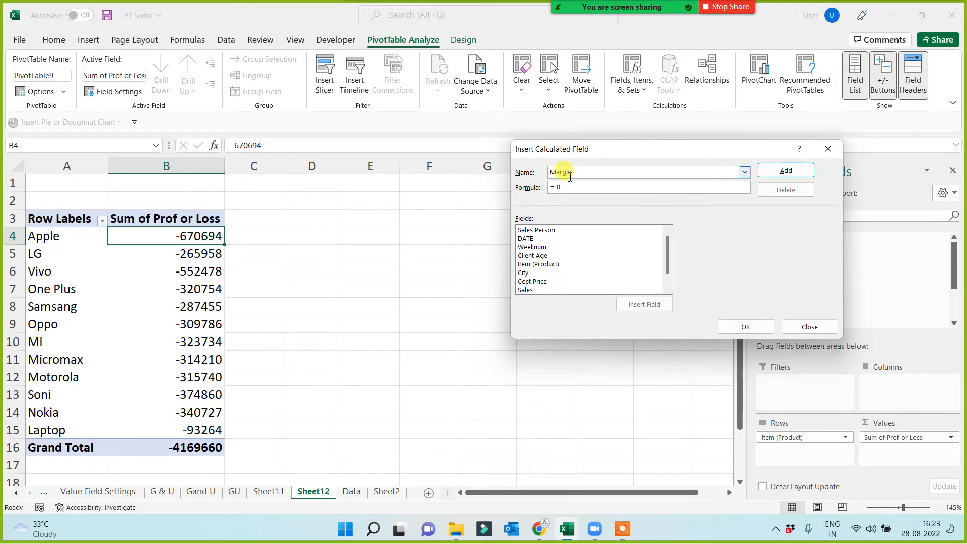
pyautogui.click(572, 188)
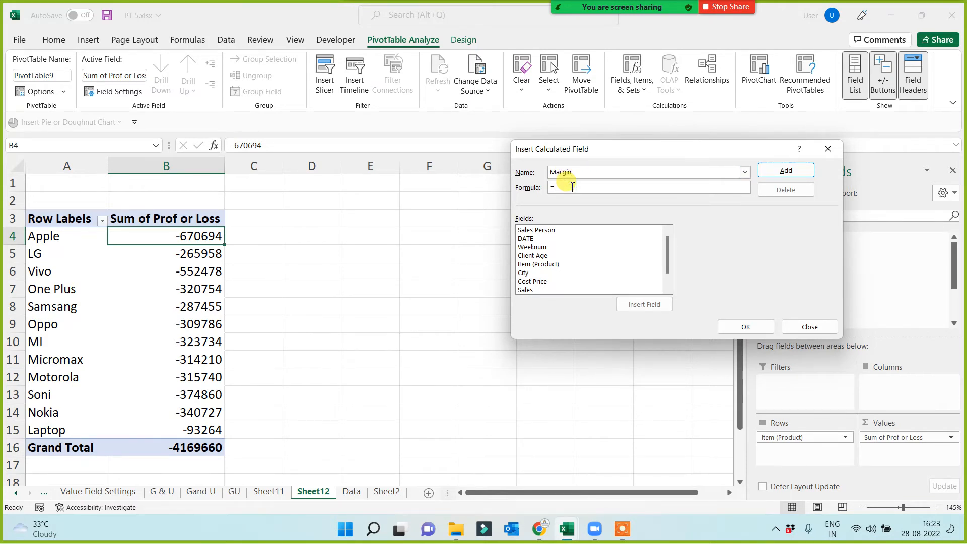
pyautogui.click(528, 290)
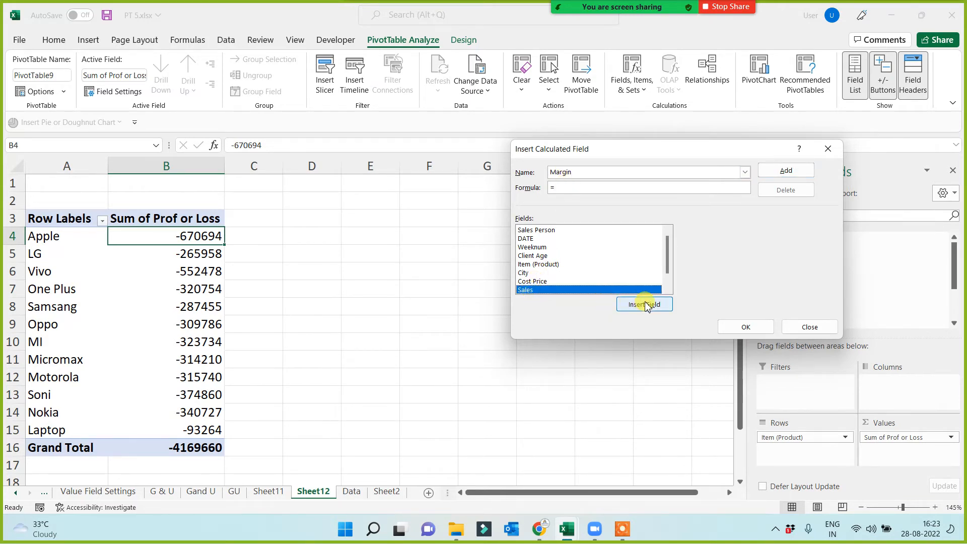
pyautogui.click(638, 305)
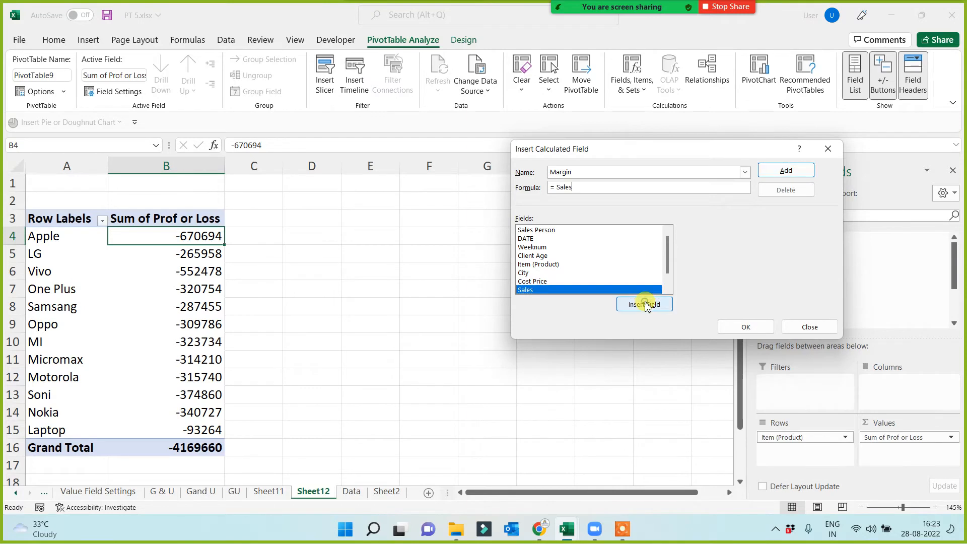
pyautogui.click(551, 281)
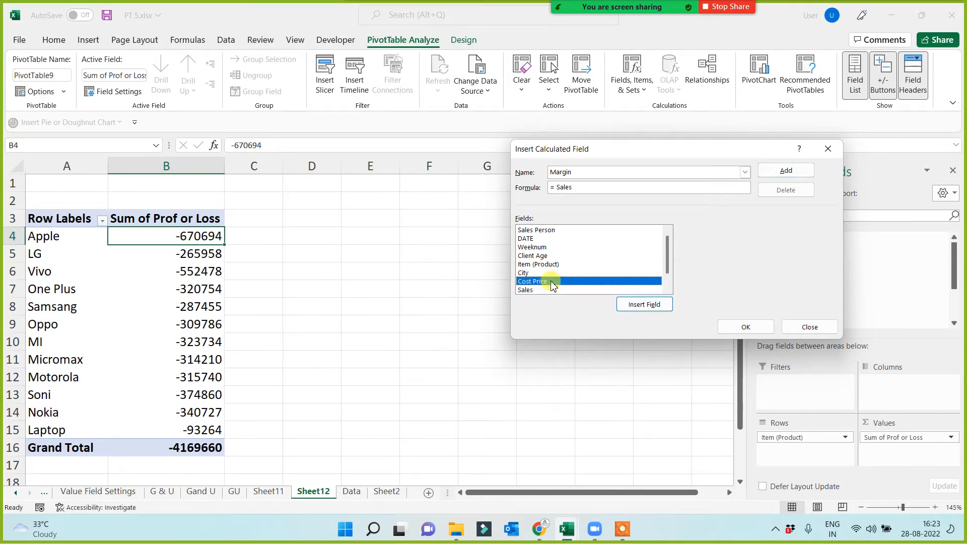
pyautogui.click(638, 305)
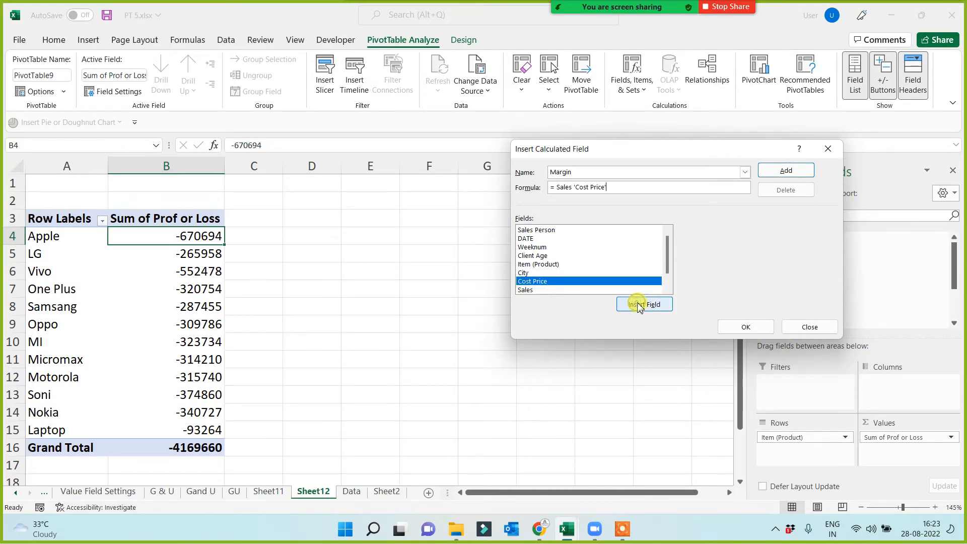
pyautogui.click(783, 171)
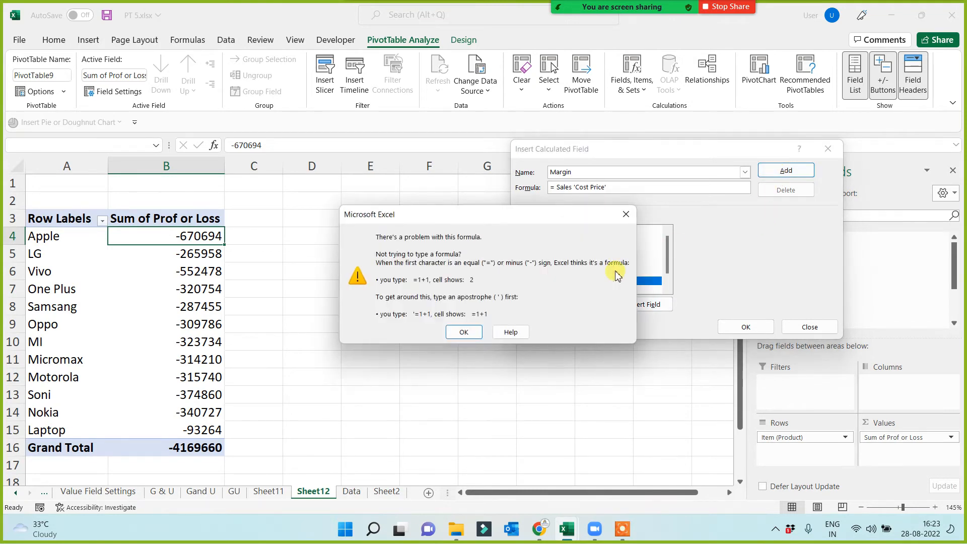
pyautogui.click(461, 333)
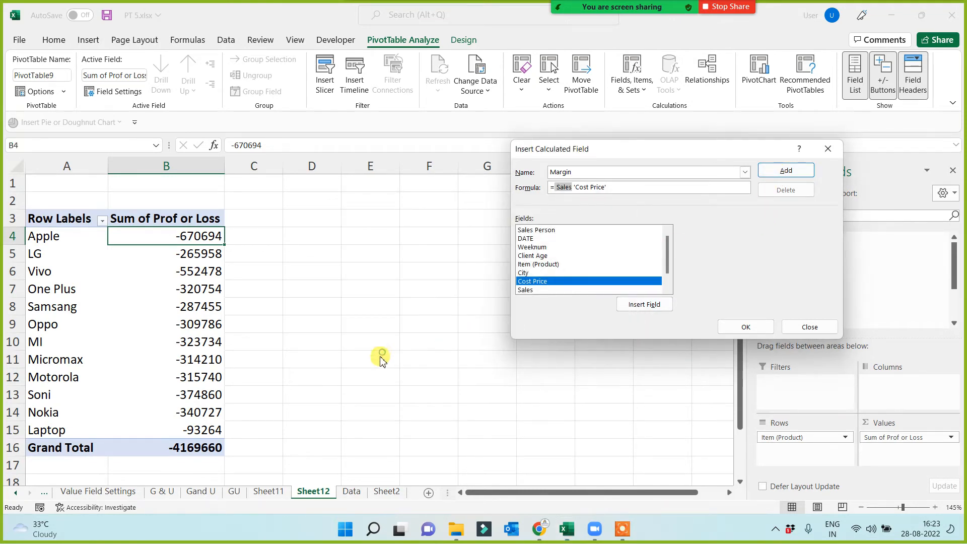
# Correct the Margin field's formula to = Sales- 'Cost Price' and add the field to the product PivotTable.
pyautogui.click(574, 187)
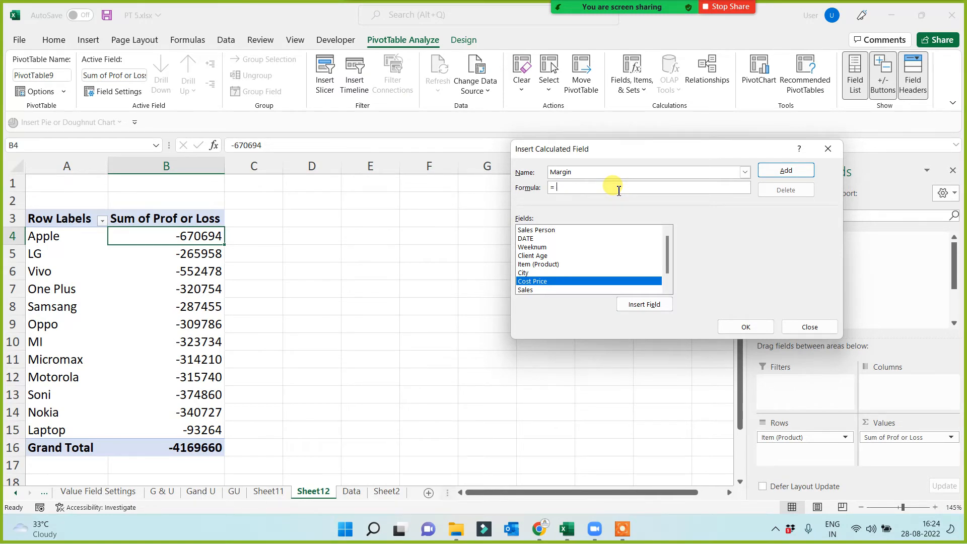
pyautogui.click(526, 289)
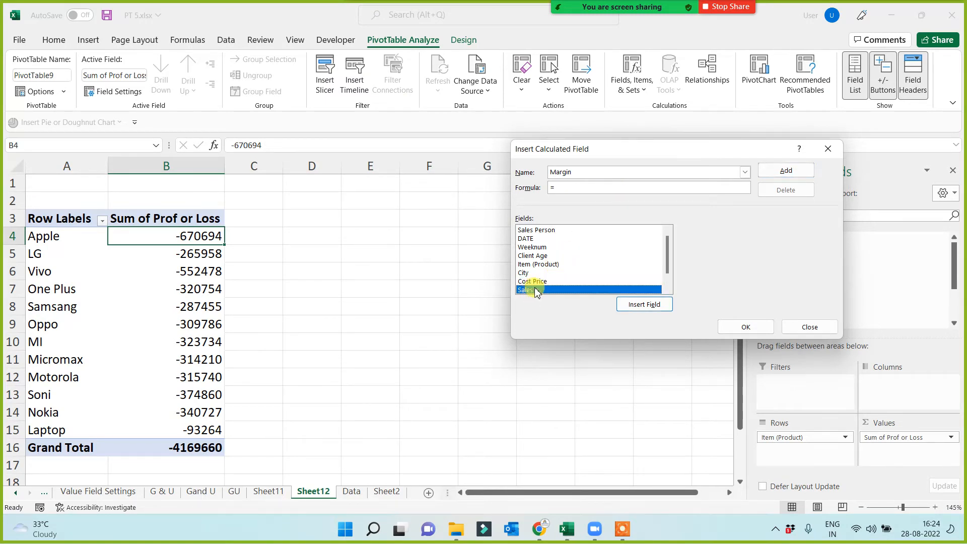
pyautogui.click(638, 305)
pyautogui.write('-')
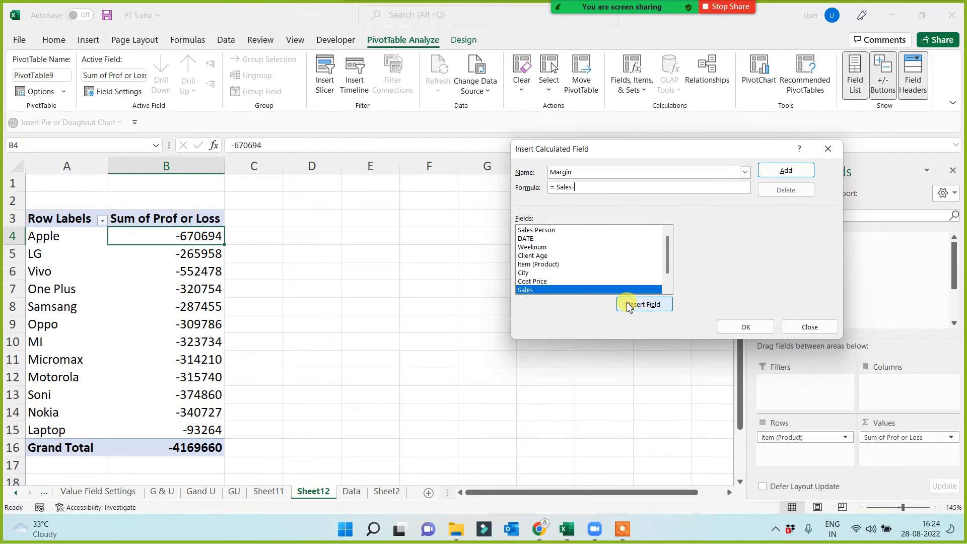
pyautogui.click(533, 281)
pyautogui.click(630, 308)
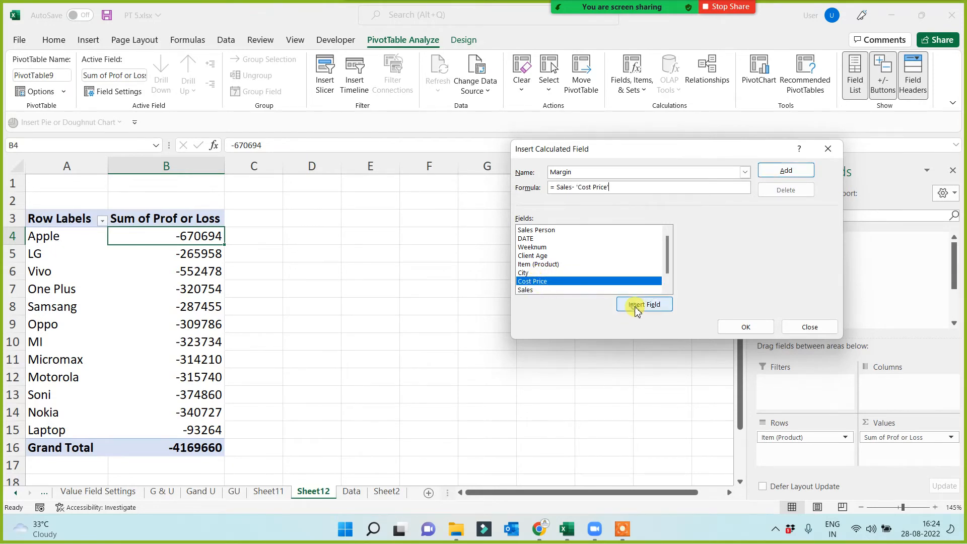
pyautogui.click(787, 171)
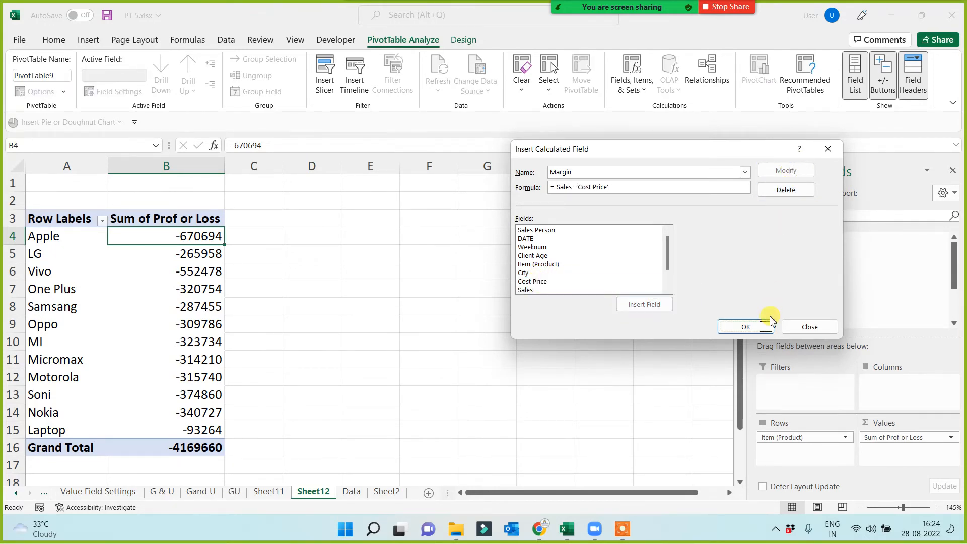
pyautogui.click(749, 325)
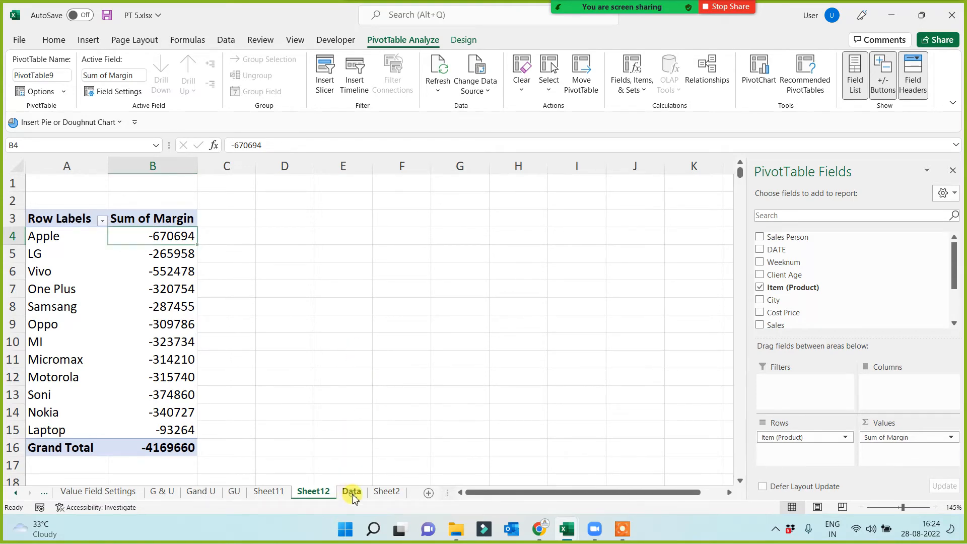
# Delete Sheet12, the worksheet holding the product PivotTable.
pyautogui.click(351, 491)
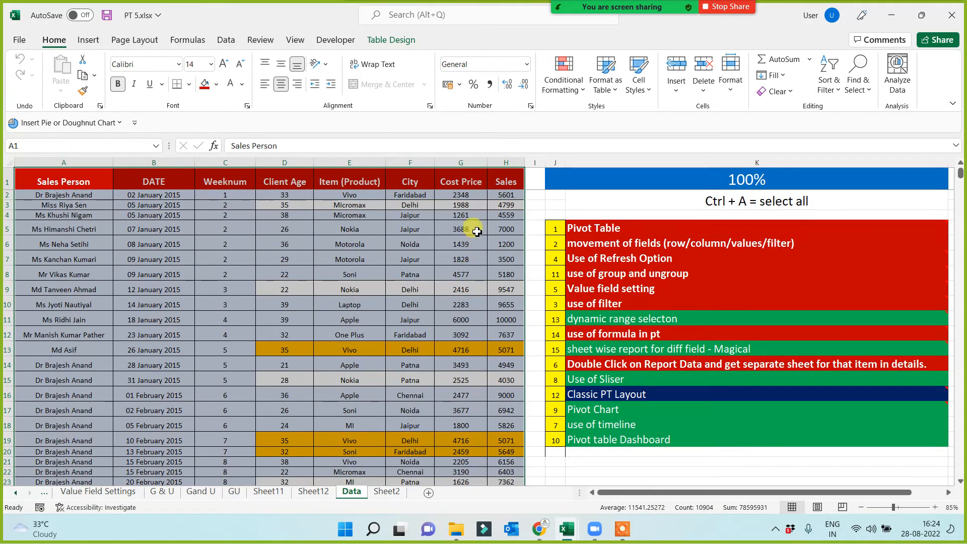
pyautogui.click(313, 490)
pyautogui.rightClick(317, 492)
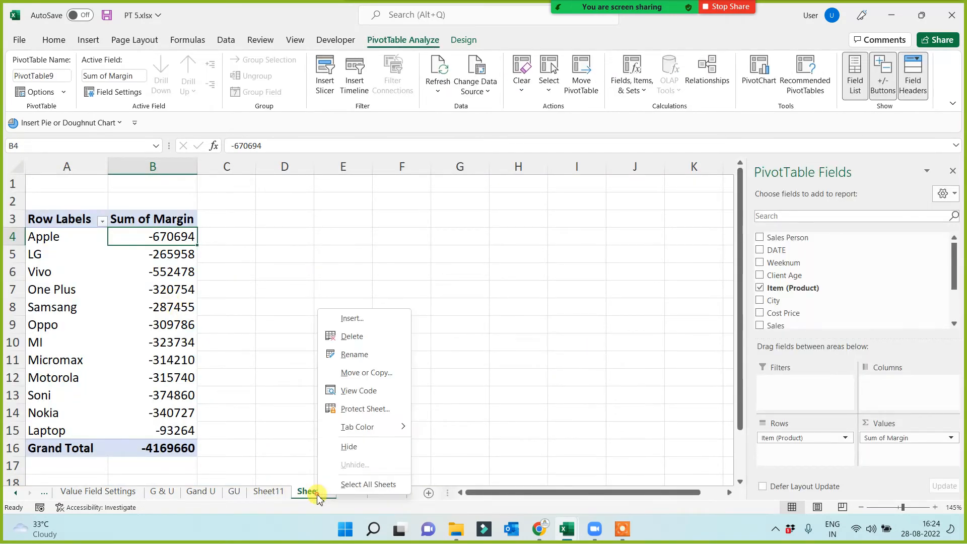
pyautogui.click(347, 340)
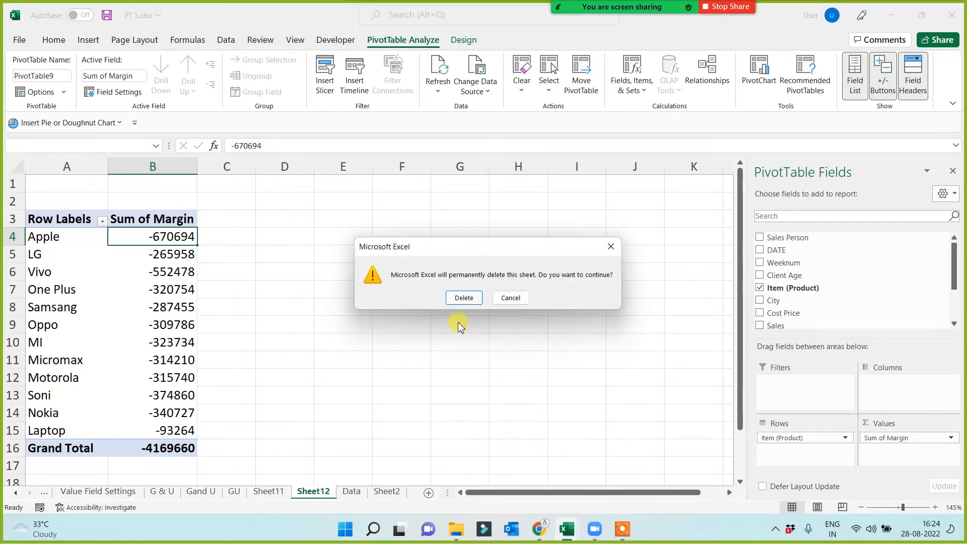
pyautogui.click(462, 297)
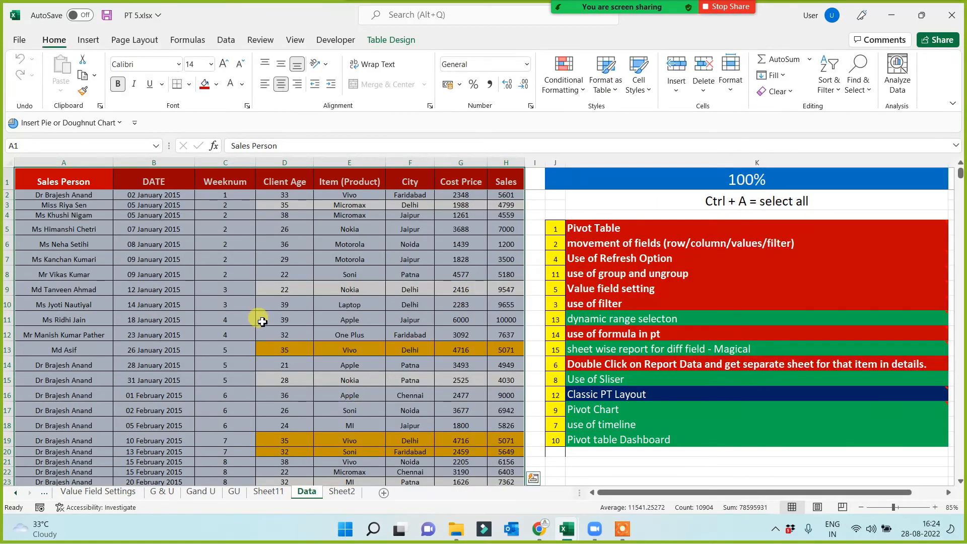
# Create a PivotTable from Table1 on the Data sheet in a new worksheet, with City in Rows.
pyautogui.click(36, 182)
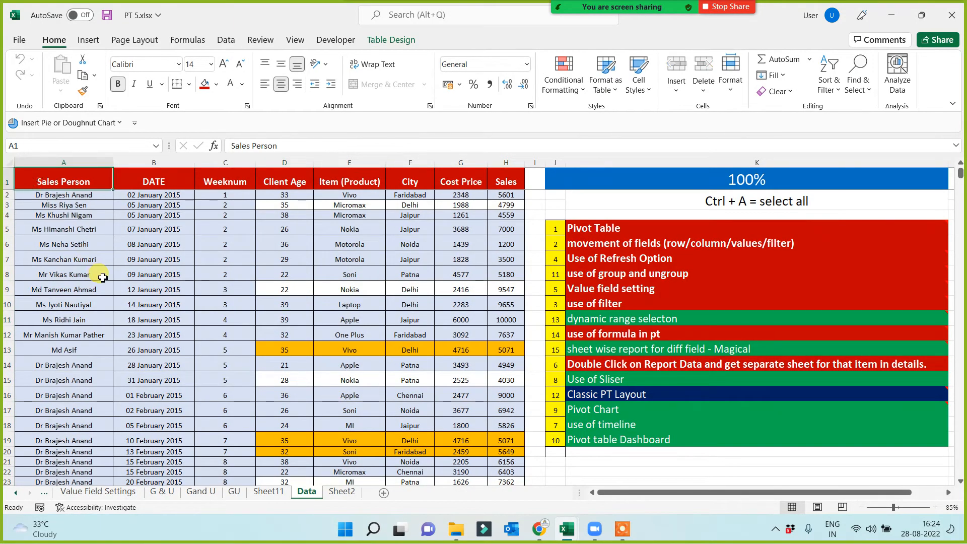
pyautogui.hotkey('ctrl', 'shift', 'Right')
pyautogui.hotkey('ctrl', 'shift', 'Down')
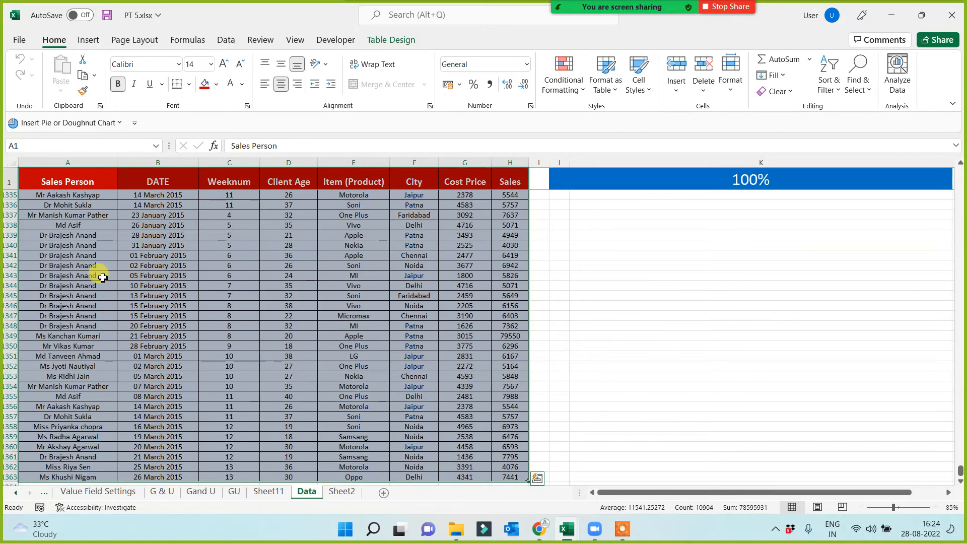
pyautogui.click(89, 41)
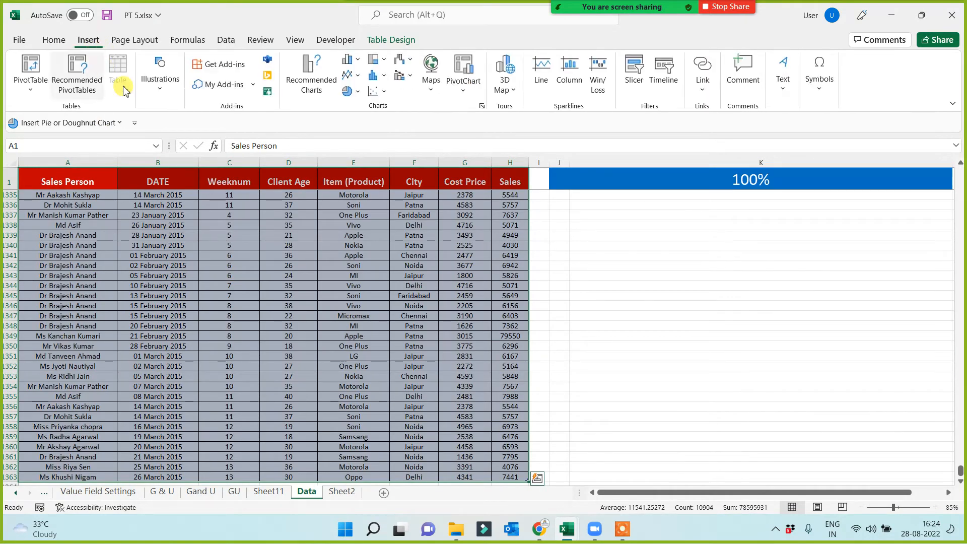
pyautogui.click(36, 76)
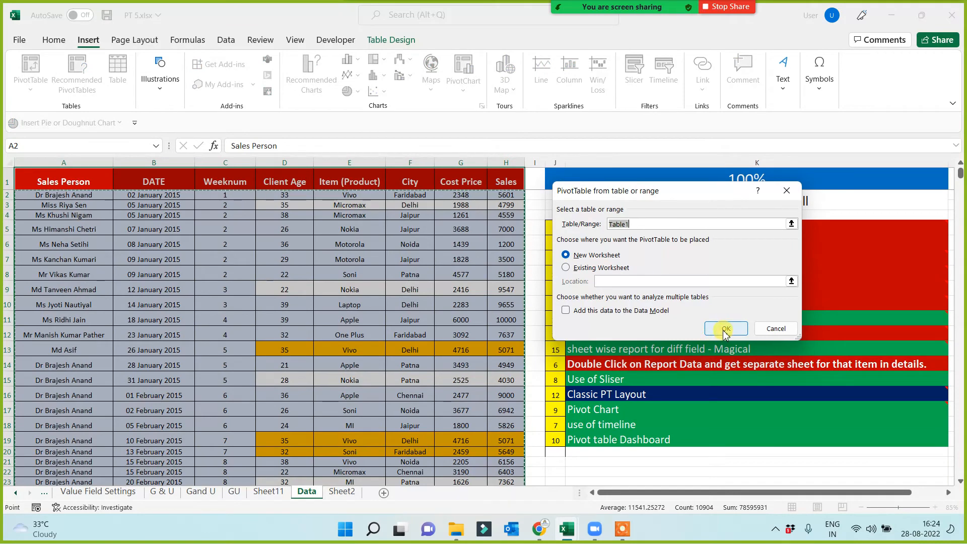
pyautogui.click(725, 330)
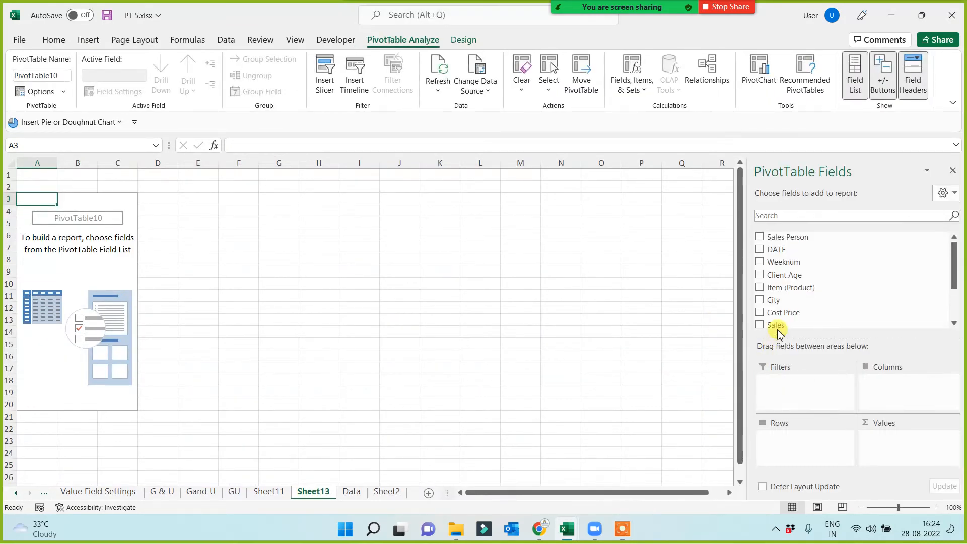
pyautogui.moveTo(772, 300); pyautogui.dragTo(784, 443)
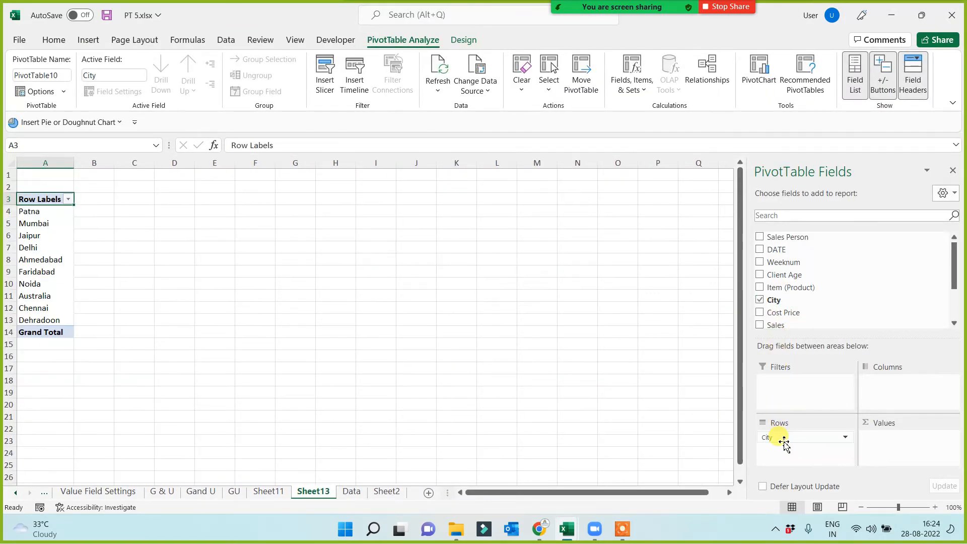
pyautogui.keyDown('ctrl'); pyautogui.scroll(5, 204, 339); pyautogui.keyUp('ctrl')
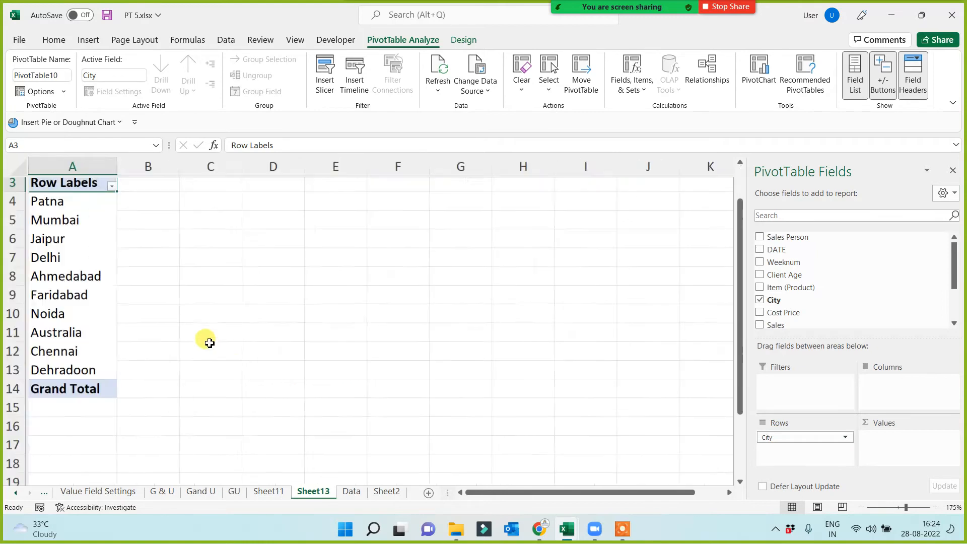
# Add a calculated field named "profit" with the formula = Sales- 'Cost Price' to the city PivotTable.
pyautogui.click(633, 74)
pyautogui.click(650, 114)
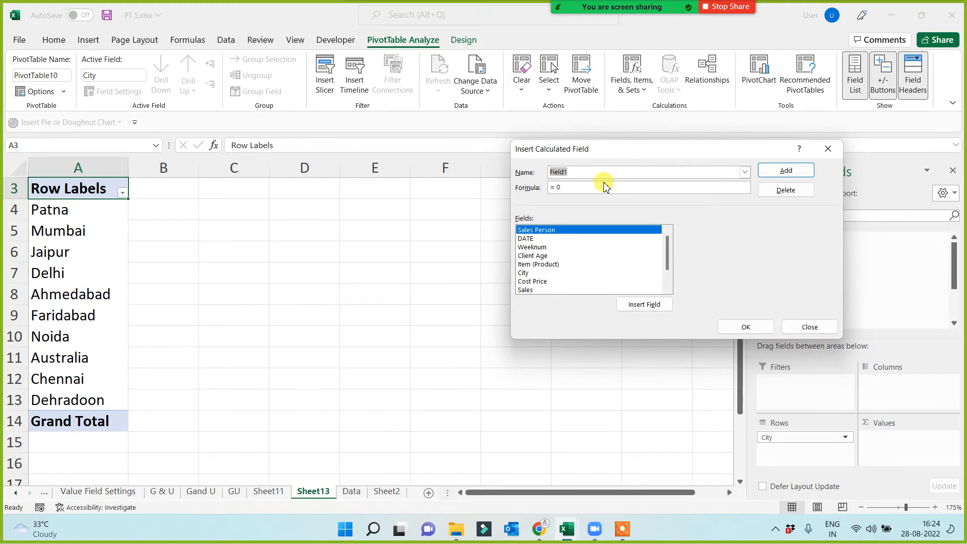
pyautogui.write('profit')
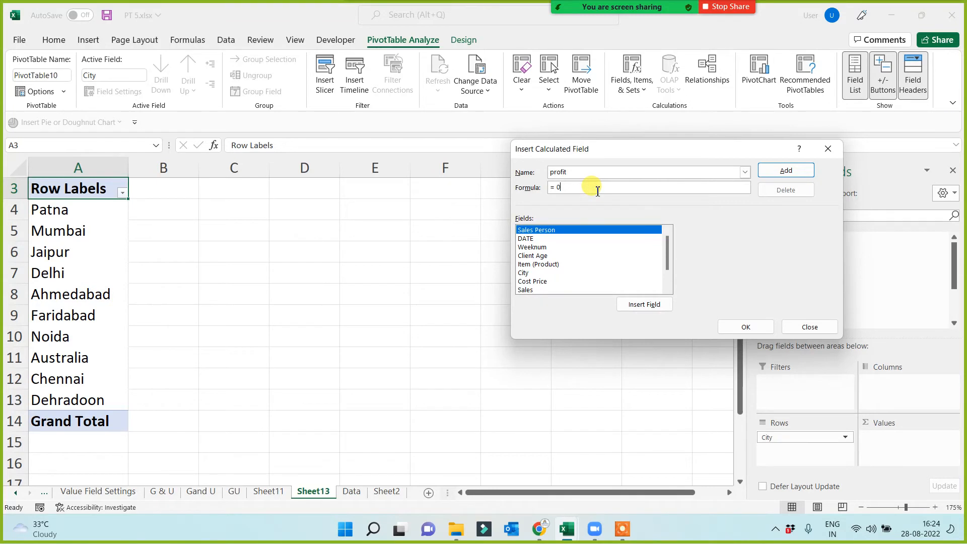
pyautogui.click(528, 289)
pyautogui.click(644, 304)
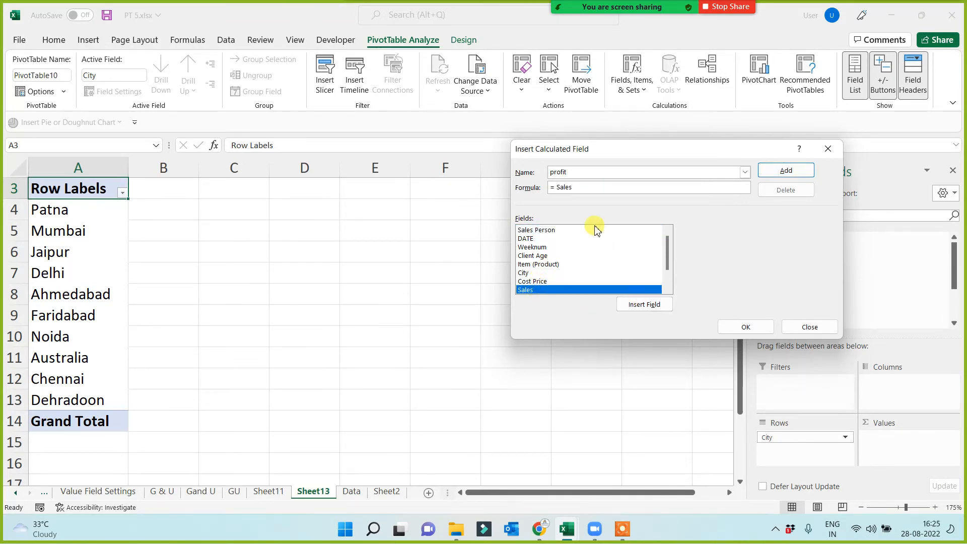
pyautogui.click(537, 281)
pyautogui.click(649, 304)
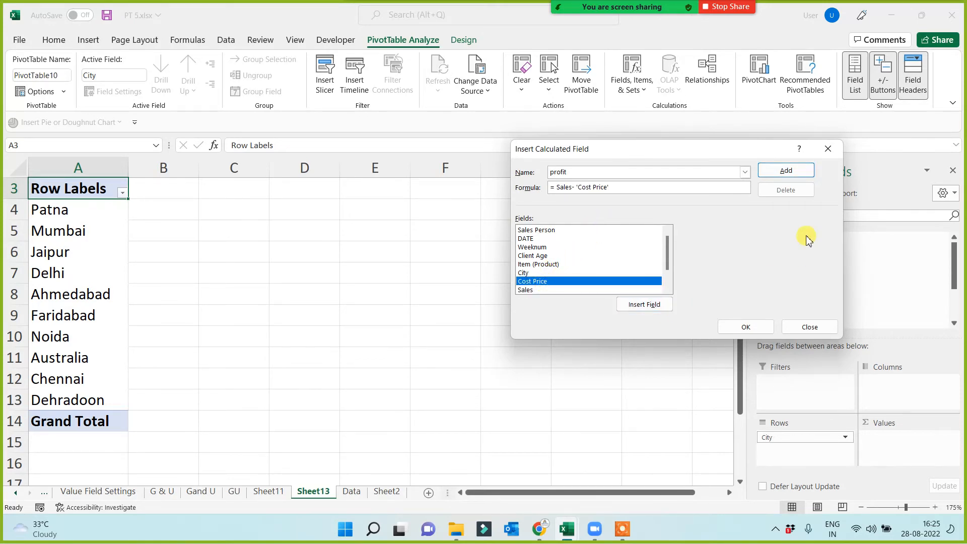
pyautogui.click(746, 327)
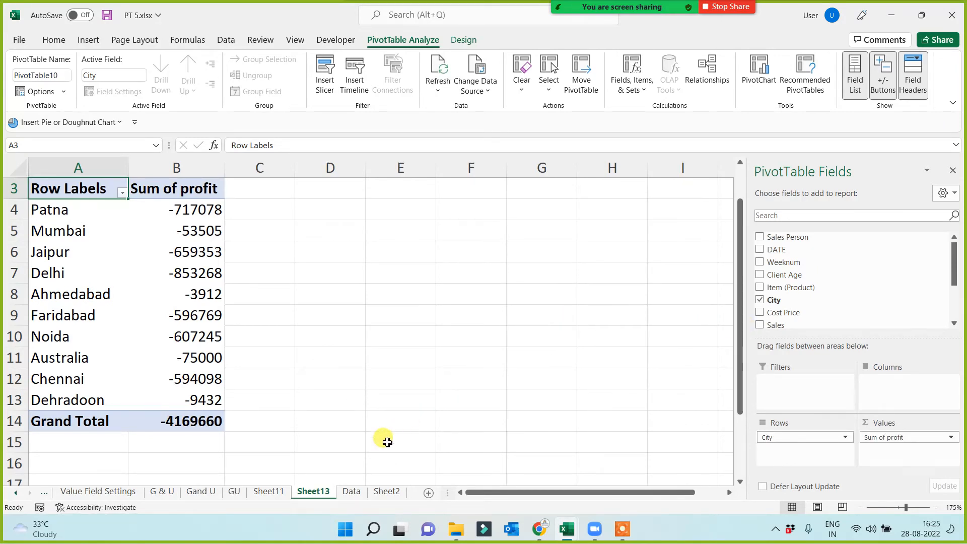
# Examine the Cost Price and Sales values on the Data sheet, and return to the city PivotTable on Sheet13.
pyautogui.click(351, 490)
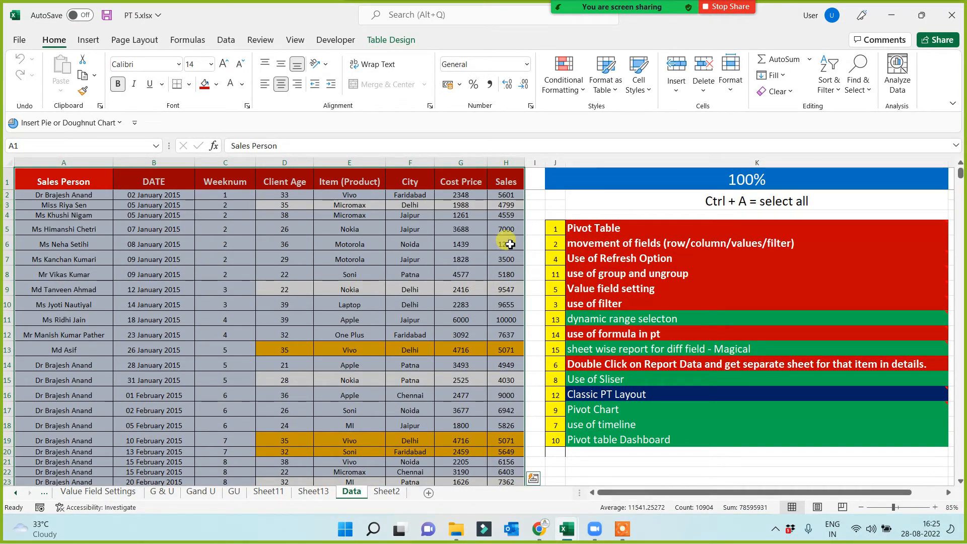
pyautogui.click(468, 267)
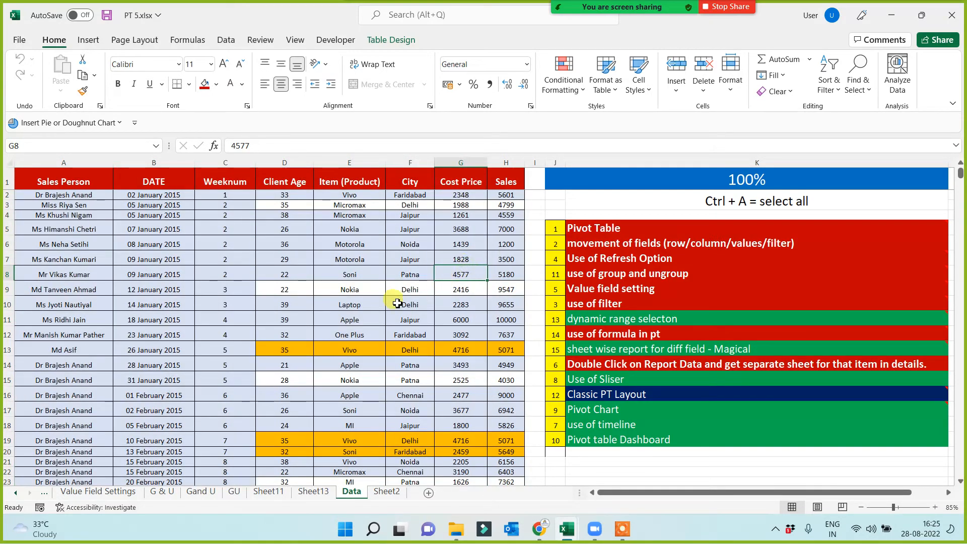
pyautogui.click(506, 217)
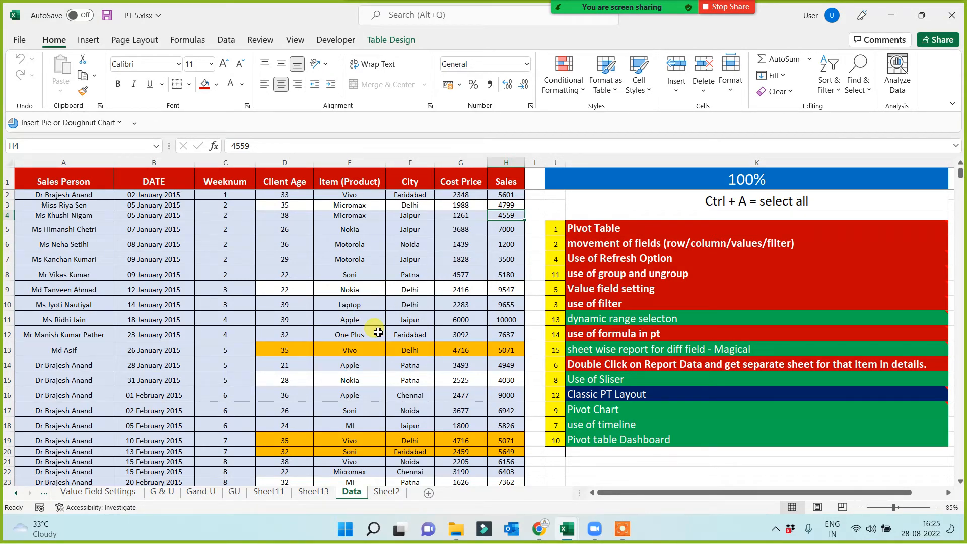
pyautogui.click(313, 492)
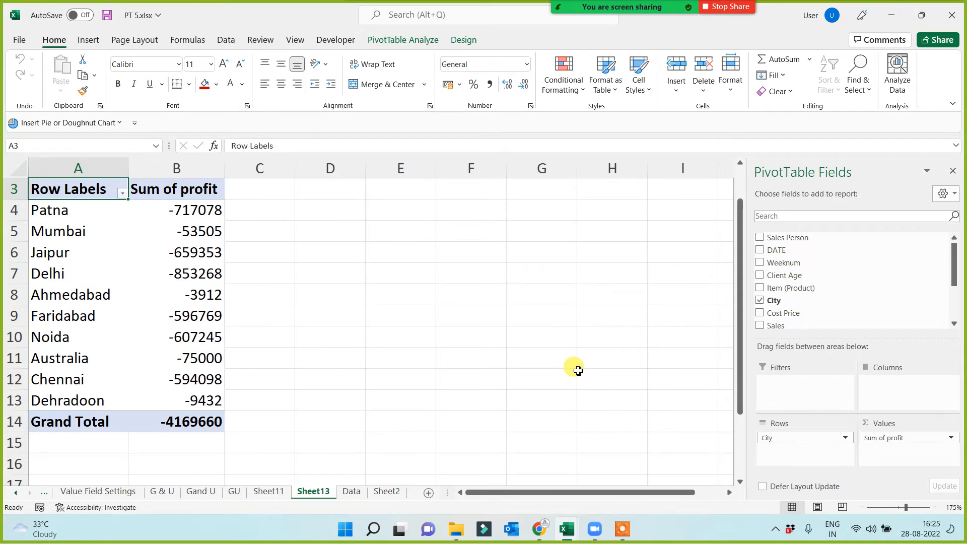
pyautogui.click(622, 528)
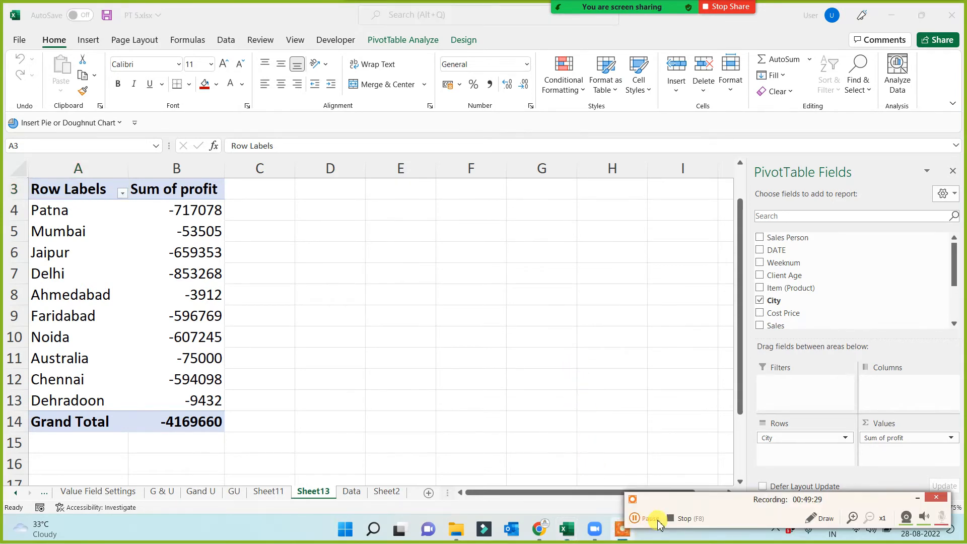
pyautogui.click(657, 520)
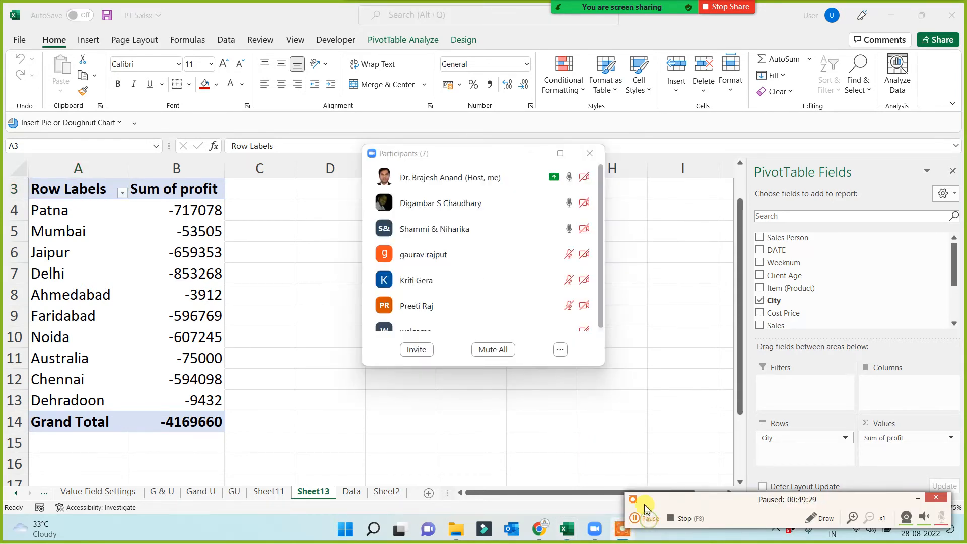
pyautogui.click(643, 513)
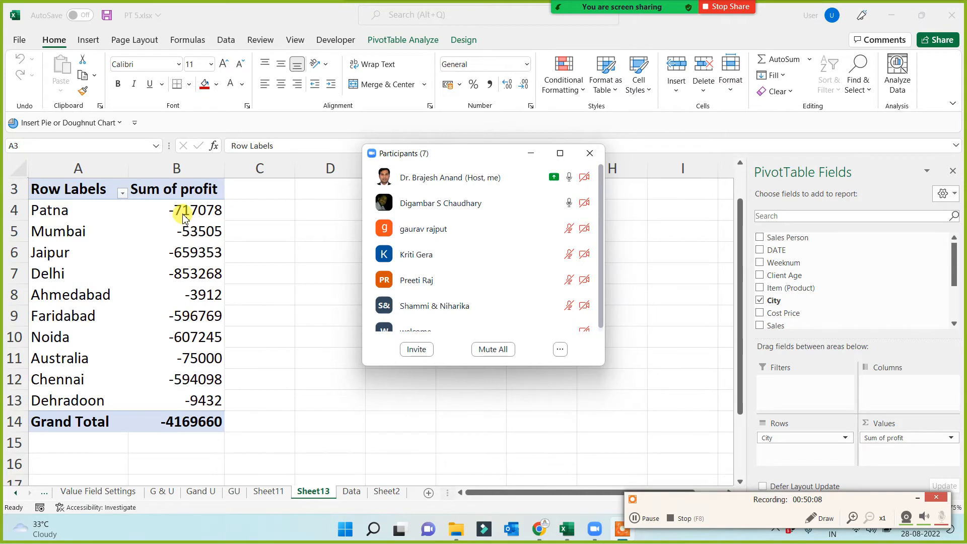
pyautogui.moveTo(534, 225)
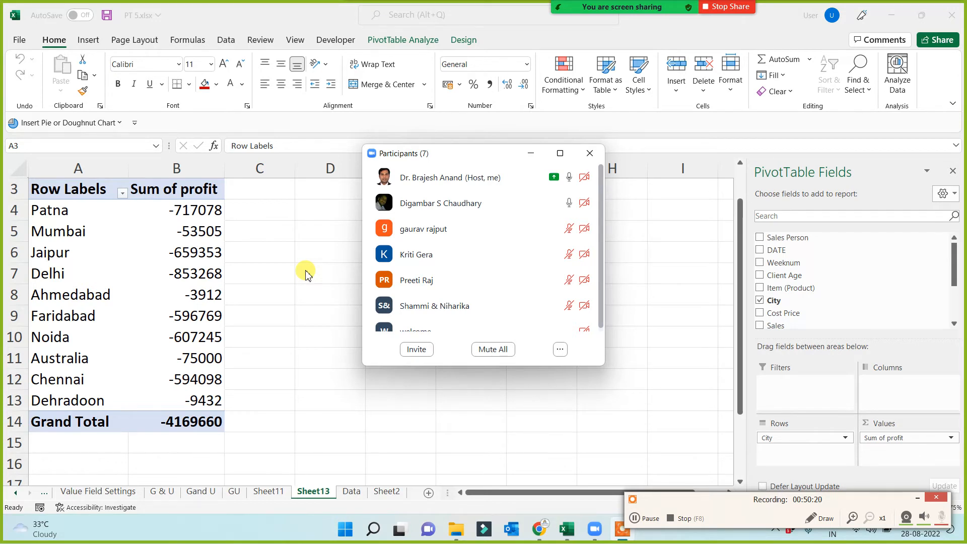
pyautogui.click(639, 468)
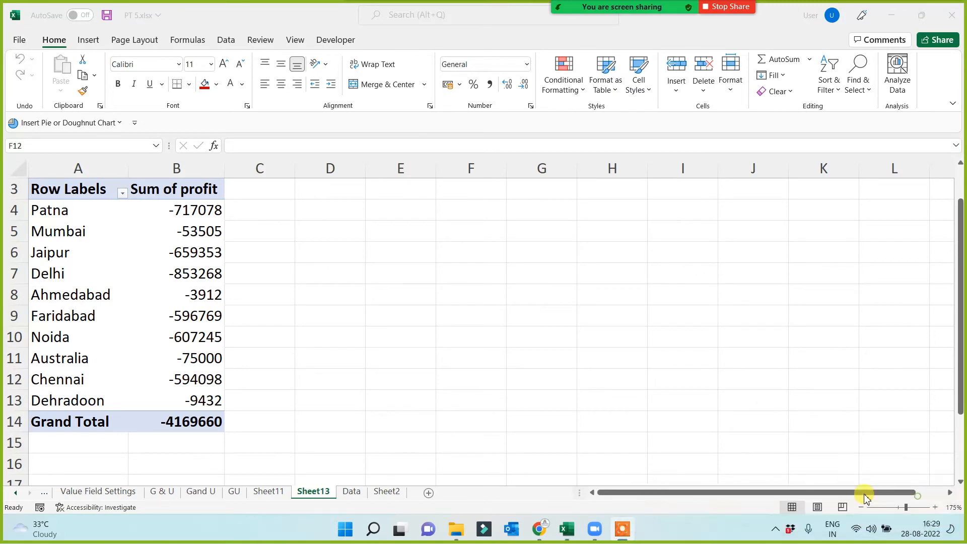
# Delete Sheet13, the worksheet holding the city PivotTable.
pyautogui.rightClick(312, 492)
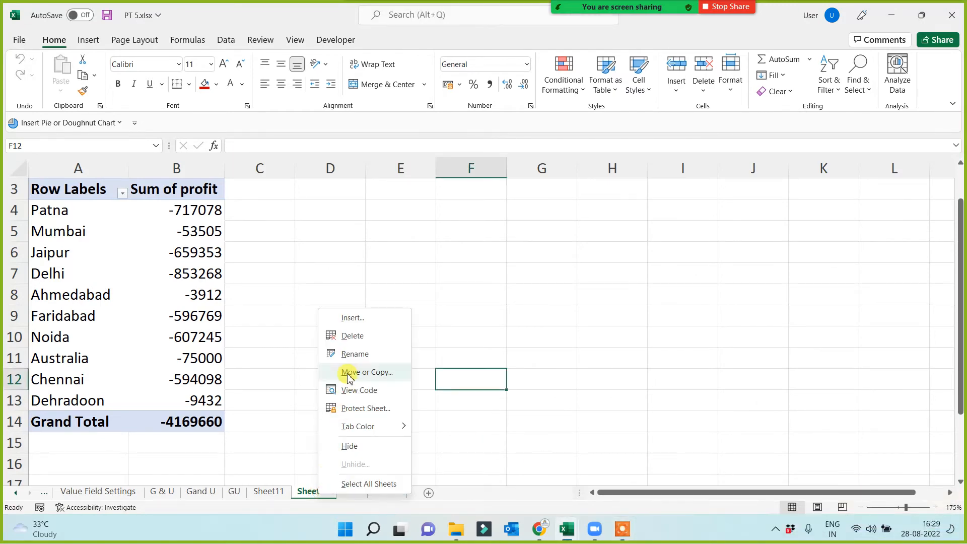
pyautogui.click(351, 336)
pyautogui.click(463, 297)
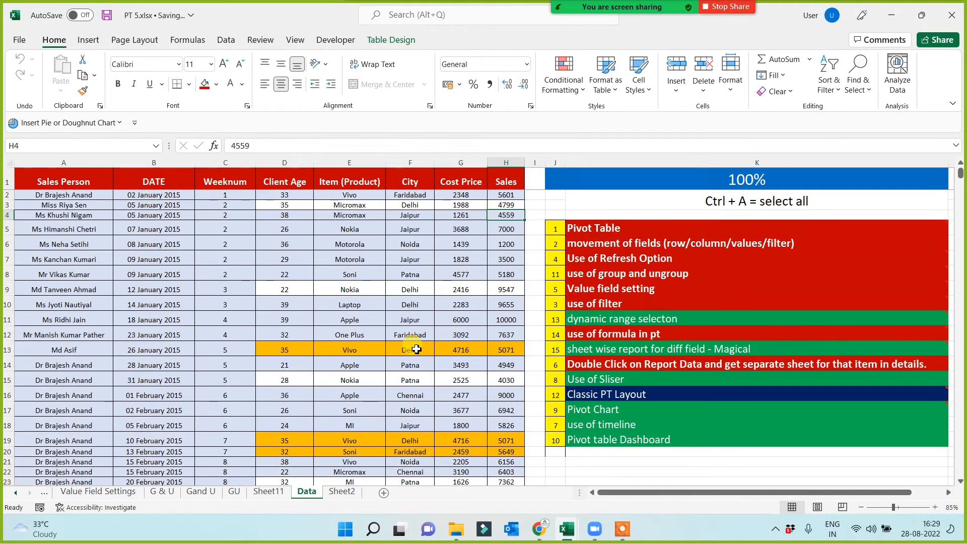
# Switch to File Explorer and open Question 3 - Pivot.xlsx from E:\Analytical Edupoint 1\Assignments\pivot.
pyautogui.press('super+d')
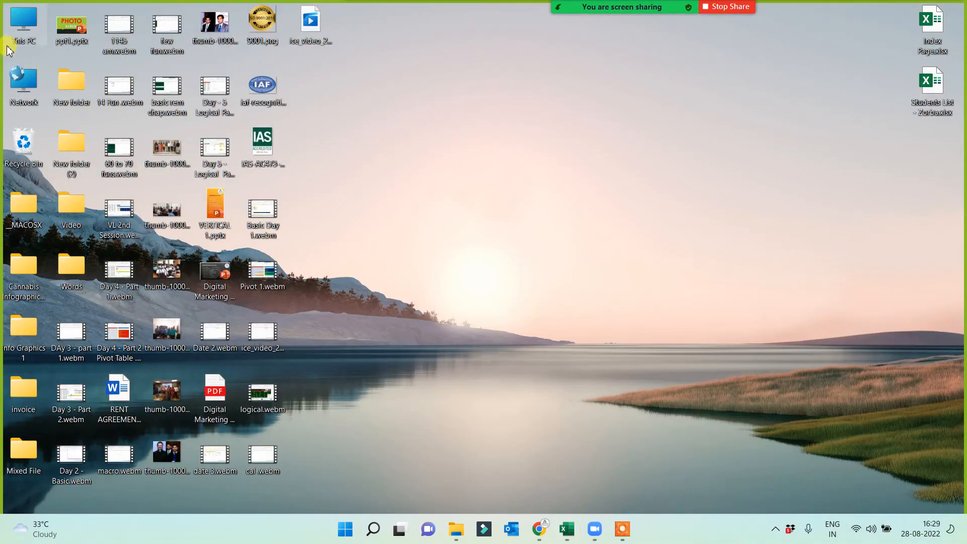
pyautogui.doubleClick(22, 26)
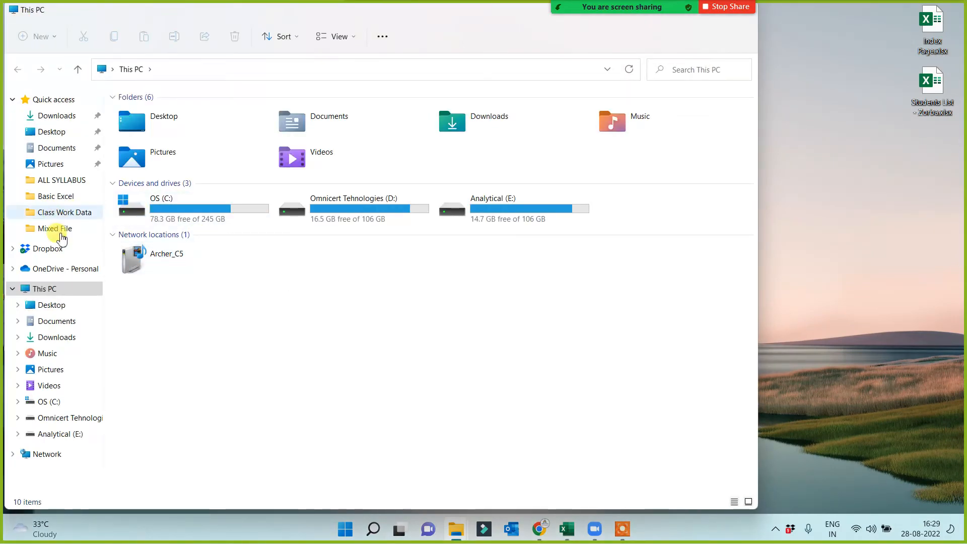
pyautogui.click(50, 434)
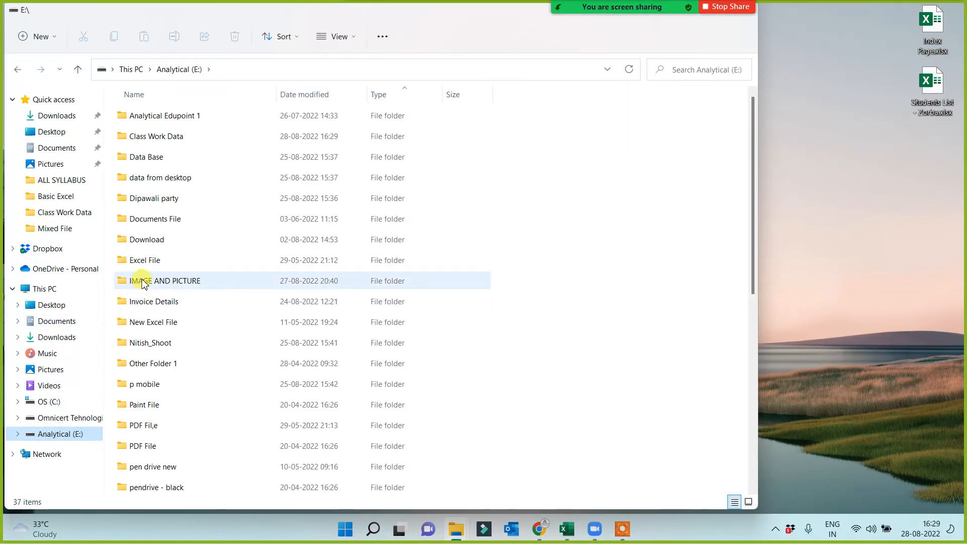
pyautogui.doubleClick(155, 116)
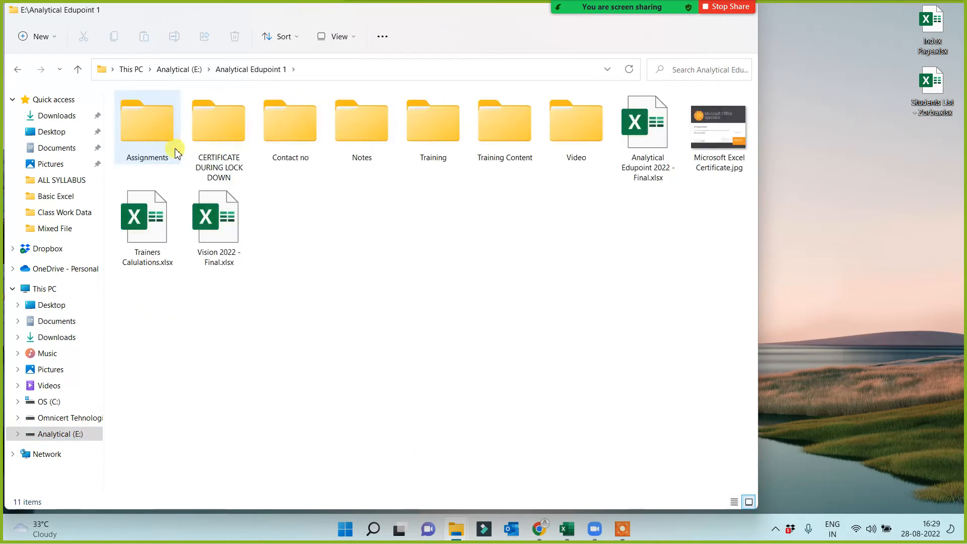
pyautogui.doubleClick(159, 137)
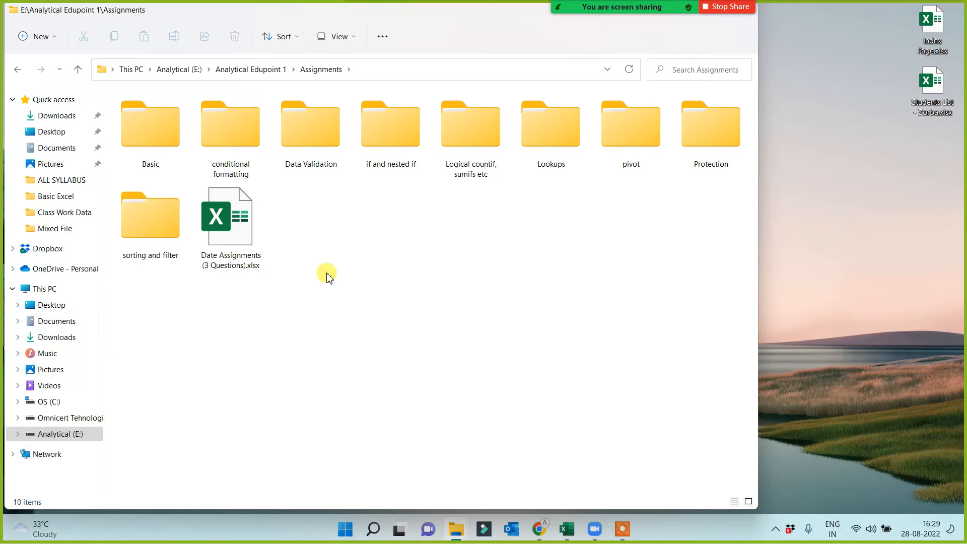
pyautogui.doubleClick(618, 143)
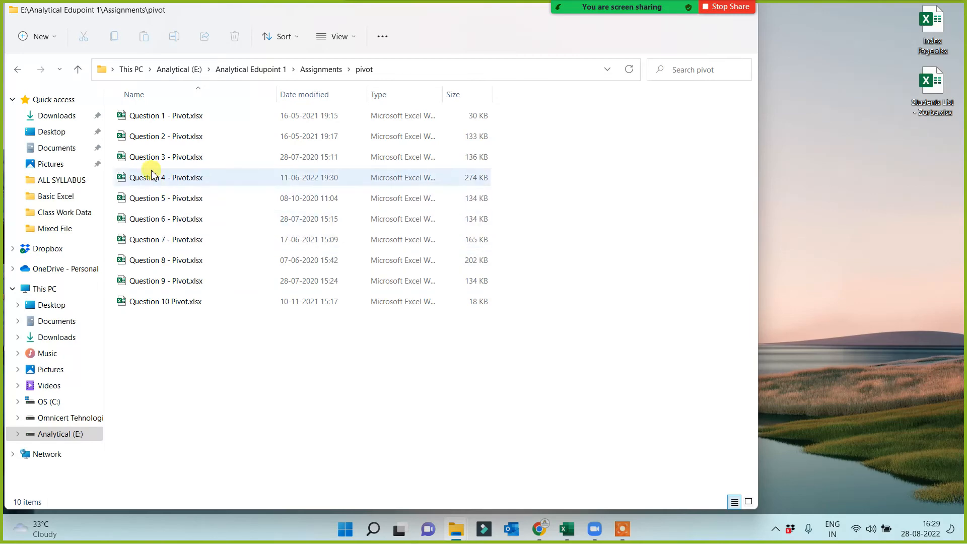
pyautogui.doubleClick(151, 160)
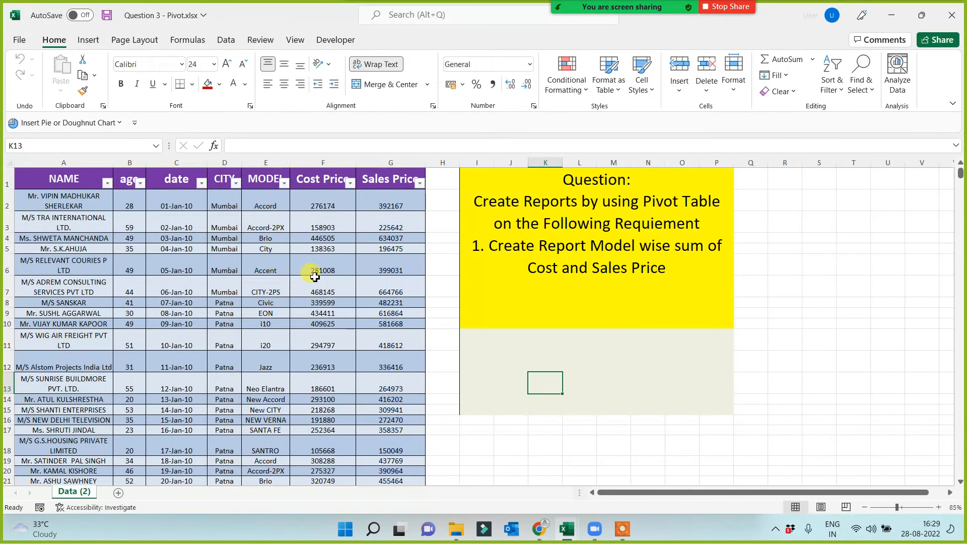
# Create a PivotTable from Table1 on the Data (2) sheet in a new worksheet, with CITY in Rows.
pyautogui.click(318, 162)
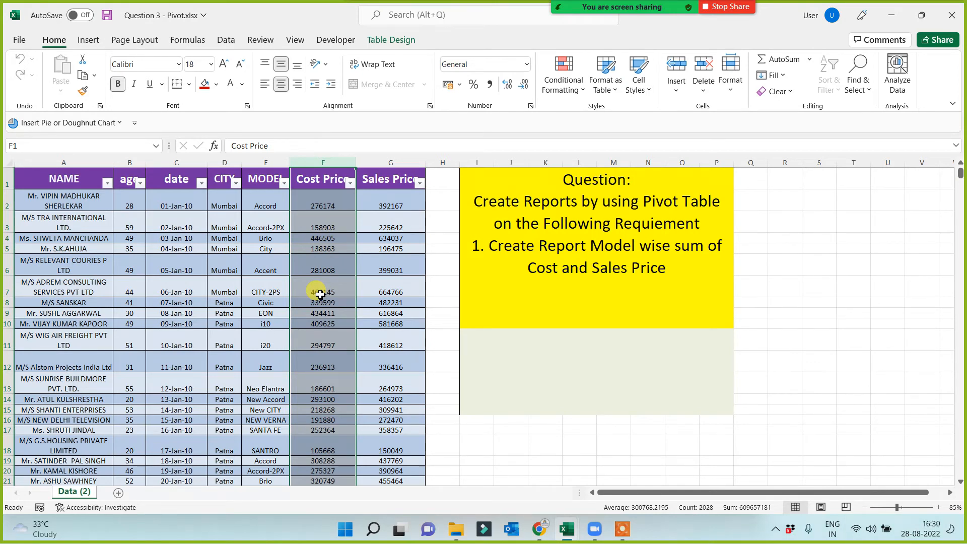
pyautogui.click(210, 267)
pyautogui.click(64, 180)
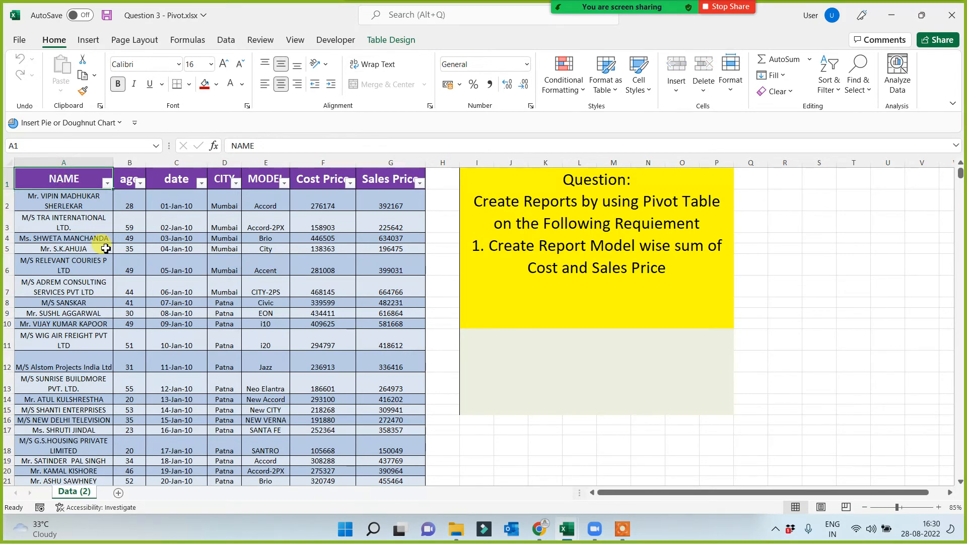
pyautogui.hotkey('ctrl', 'shift', 'End')
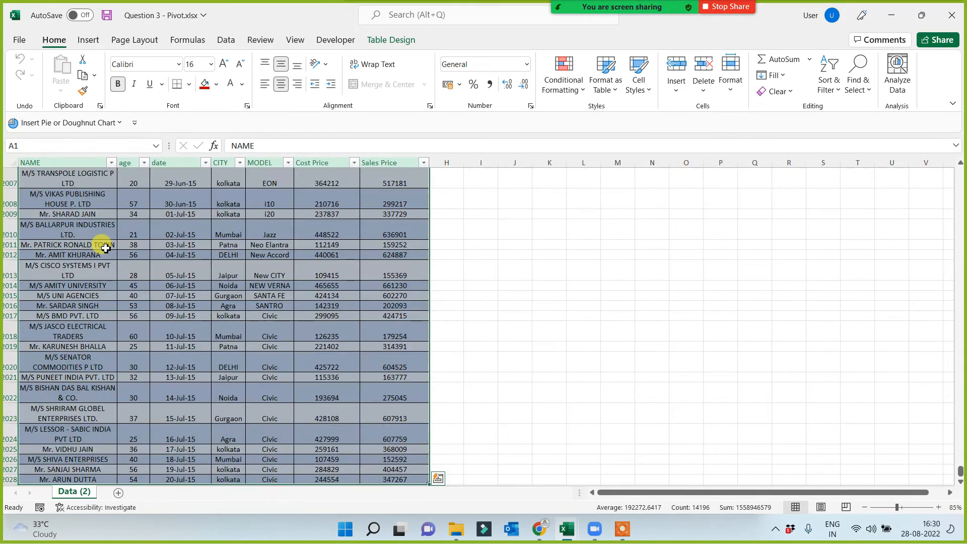
pyautogui.hotkey('ctrl', 'q')
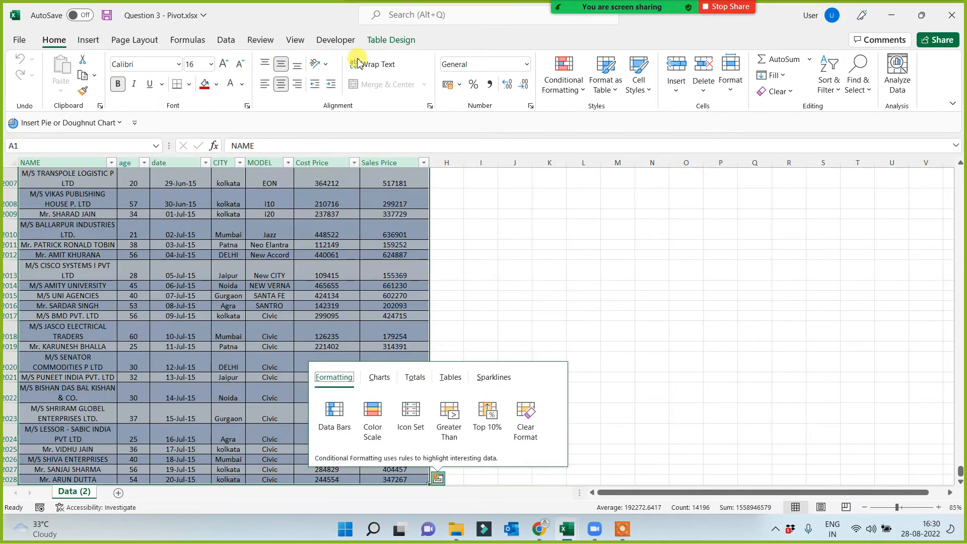
pyautogui.click(85, 41)
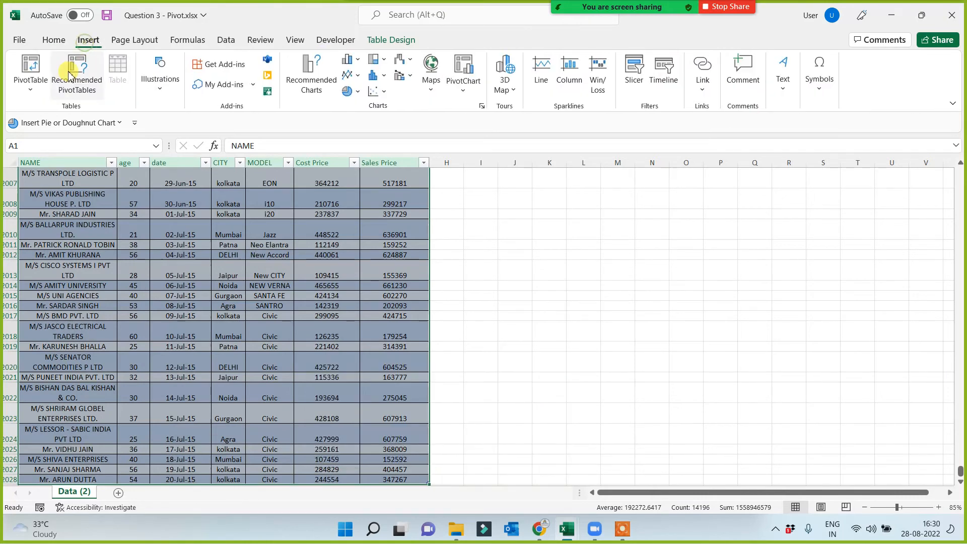
pyautogui.click(30, 65)
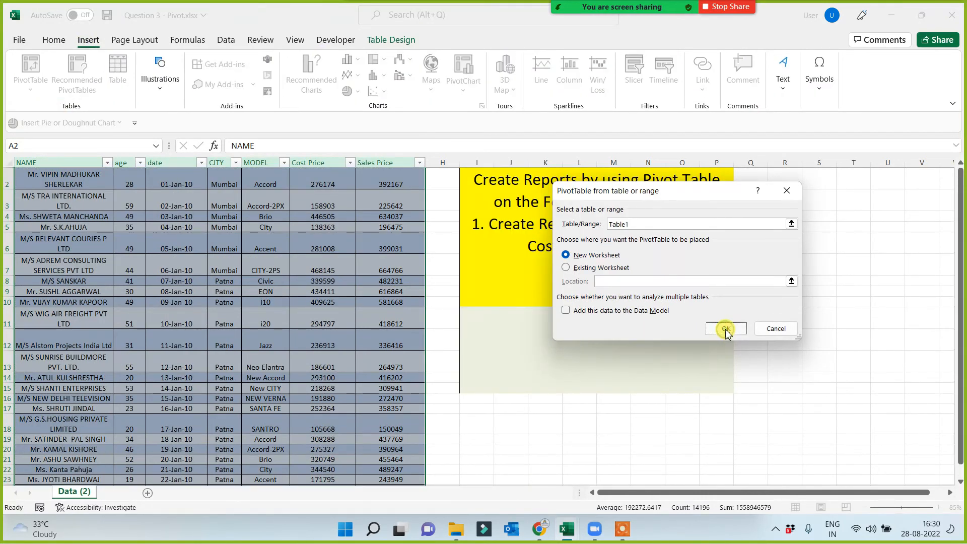
pyautogui.click(725, 328)
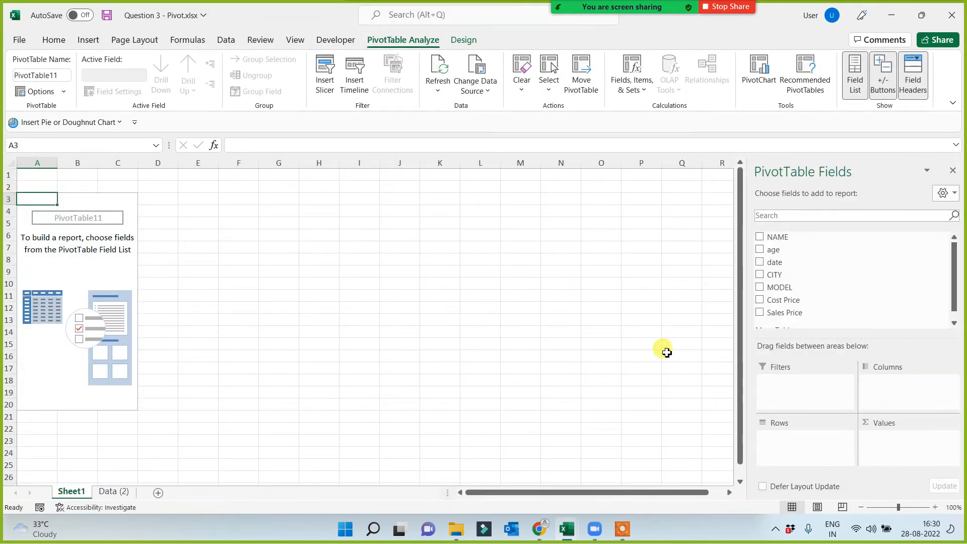
pyautogui.moveTo(786, 280); pyautogui.dragTo(792, 443)
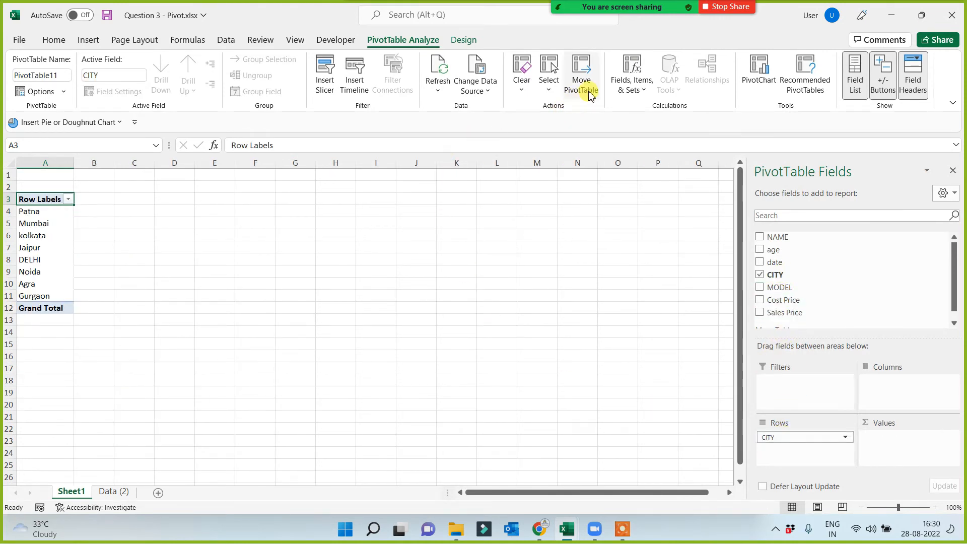
# Add a calculated field named profit with the formula 'Sales Price' - 'Cost Price' to the city PivotTable.
pyautogui.click(632, 79)
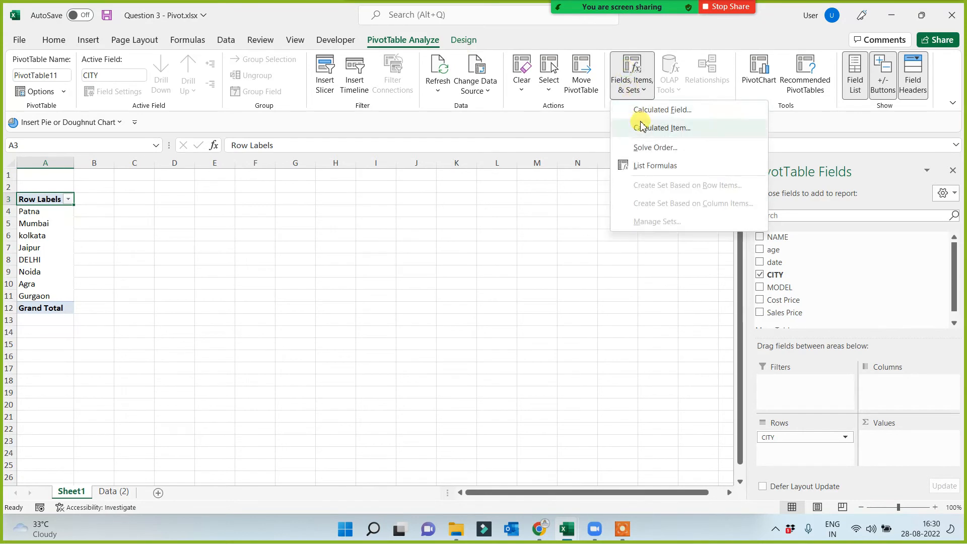
pyautogui.click(652, 112)
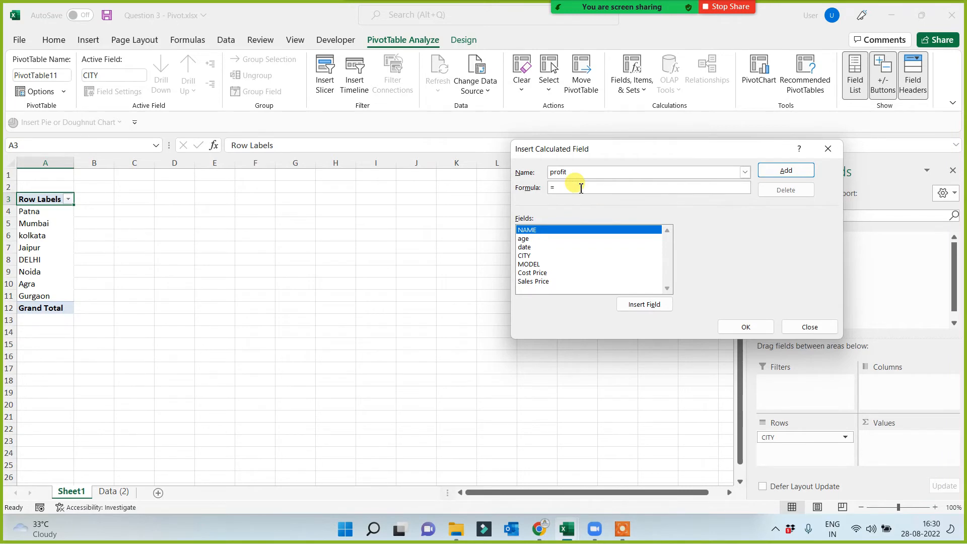
pyautogui.click(536, 281)
pyautogui.click(651, 305)
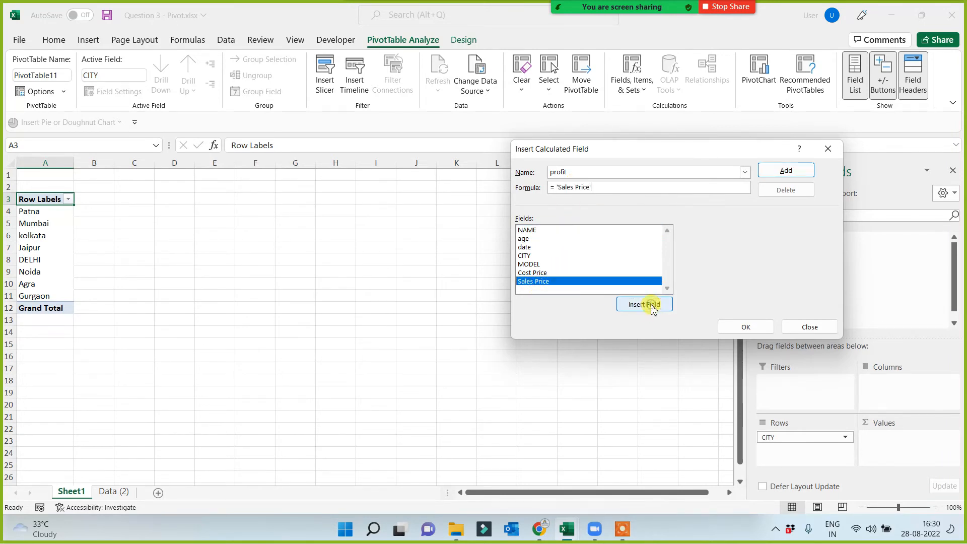
pyautogui.write('-')
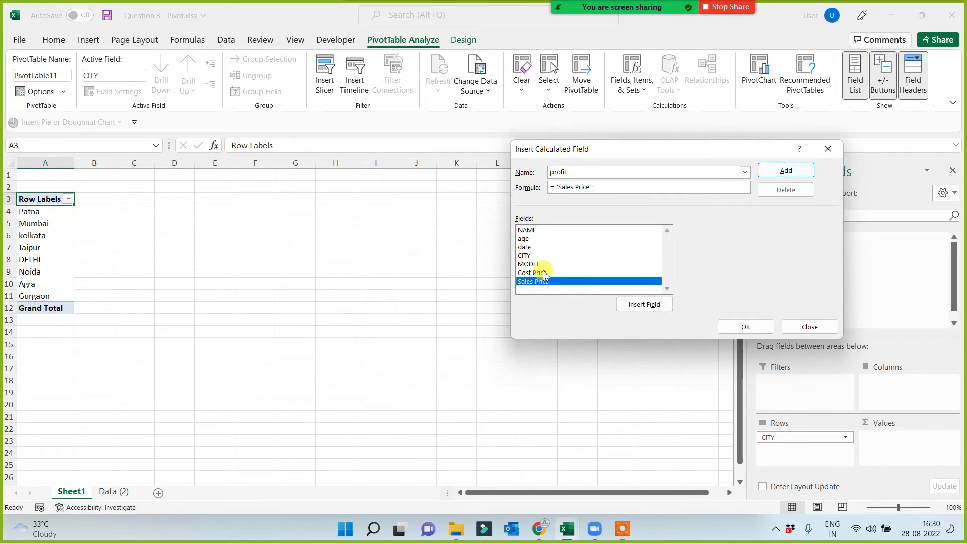
pyautogui.click(539, 272)
pyautogui.click(644, 304)
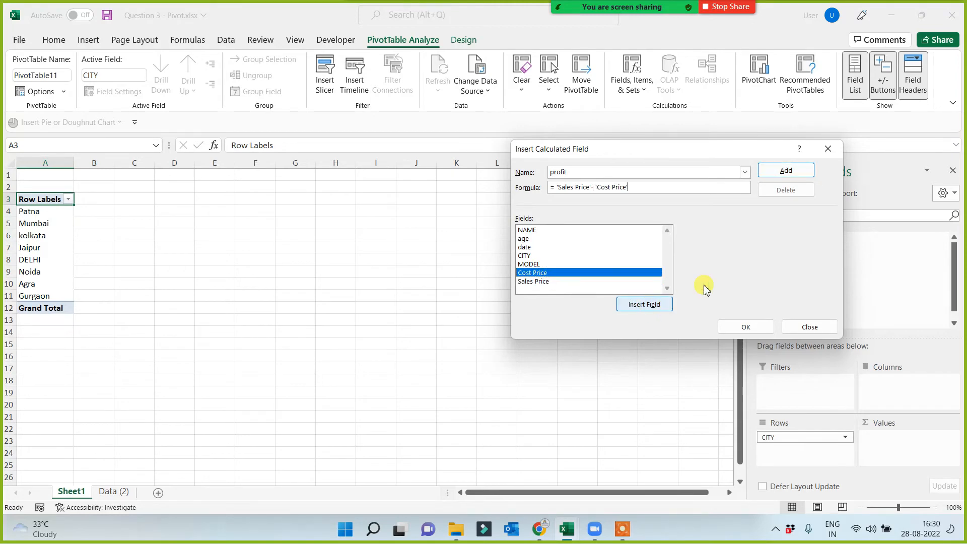
pyautogui.click(784, 171)
pyautogui.click(746, 328)
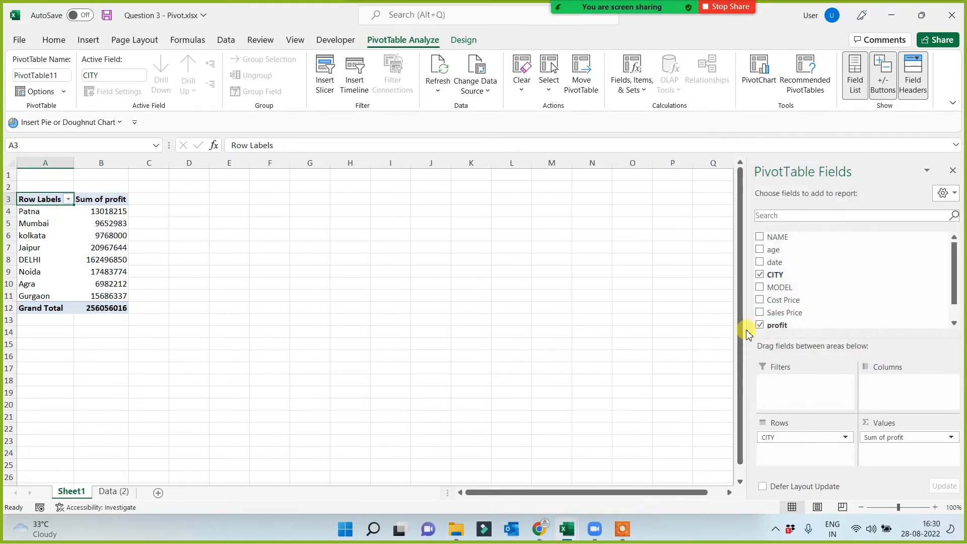
pyautogui.scroll(6, 369, 324)
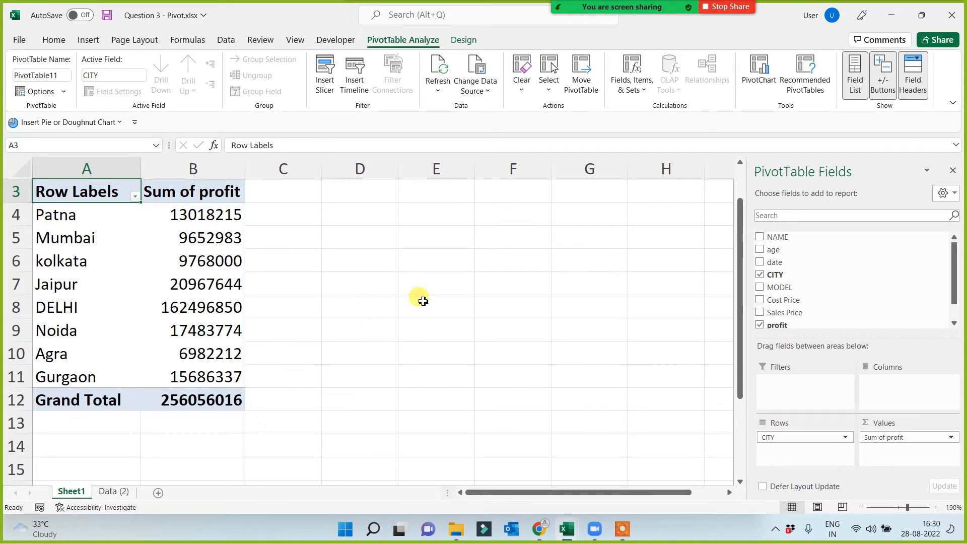
# Close the Question 3 - Pivot workbook and review the PivotTable topic list on the Data sheet of PT 5.xlsx.
pyautogui.click(954, 22)
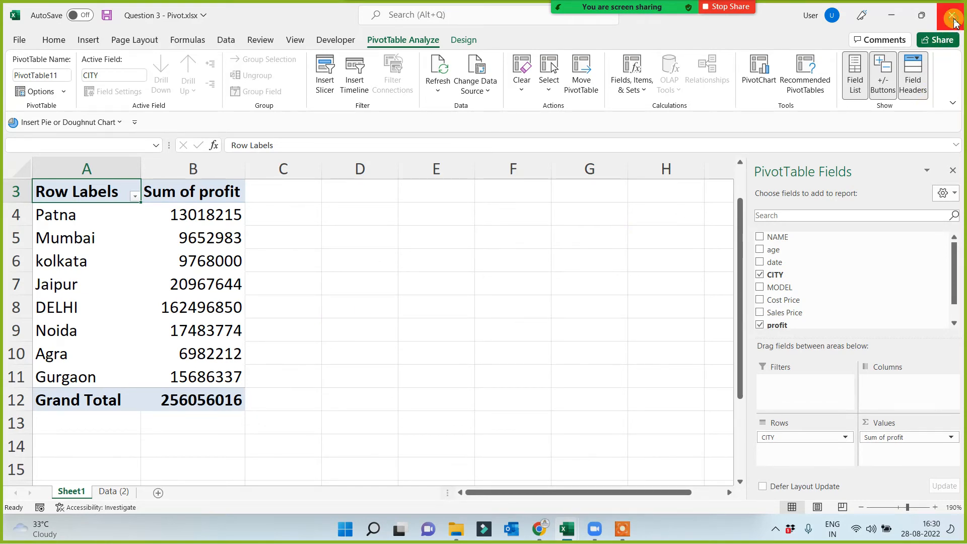
pyautogui.click(490, 279)
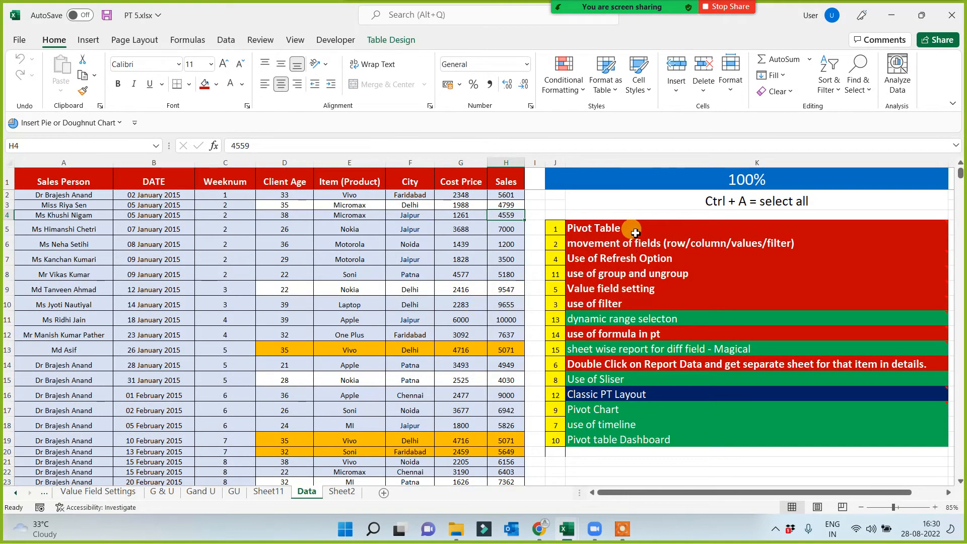
pyautogui.moveTo(633, 229); pyautogui.dragTo(631, 448)
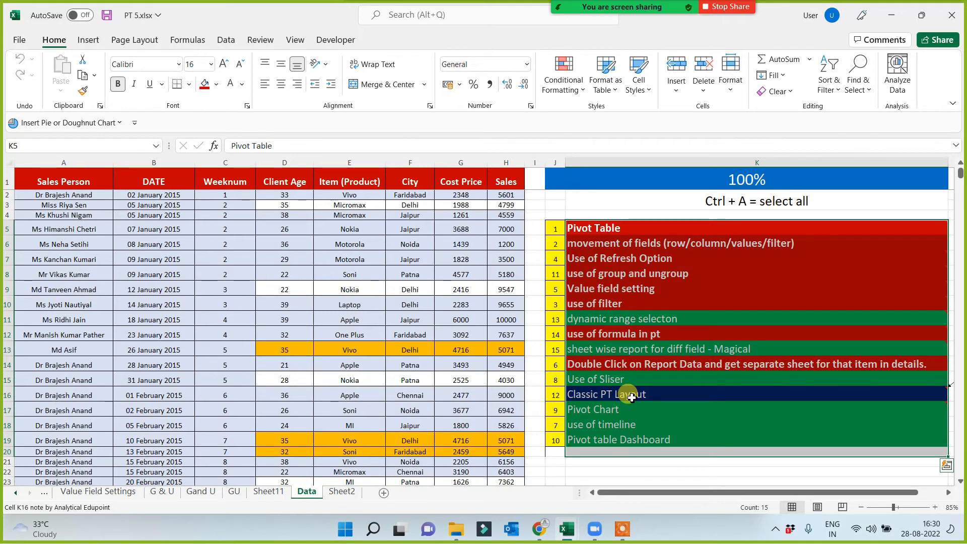
pyautogui.click(475, 321)
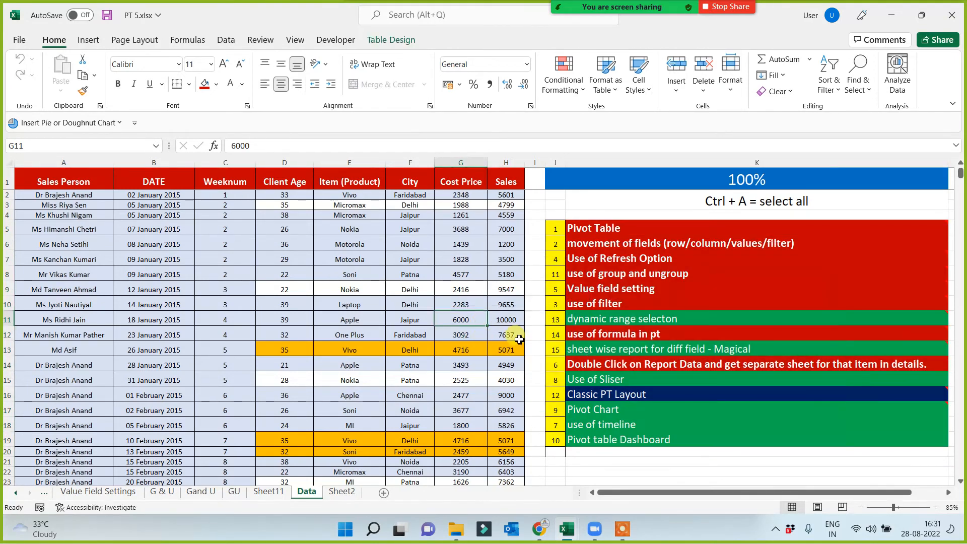
pyautogui.click(640, 228)
pyautogui.click(647, 288)
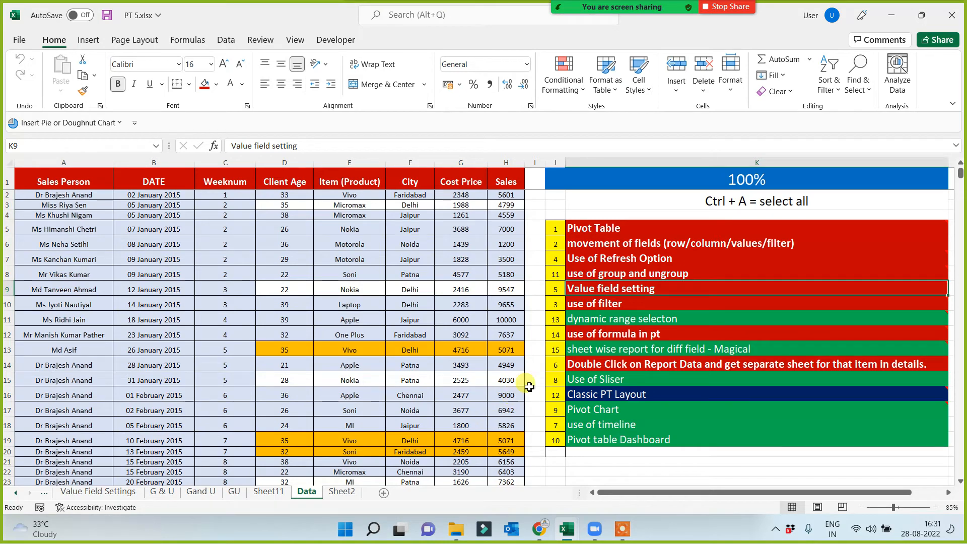
pyautogui.click(602, 322)
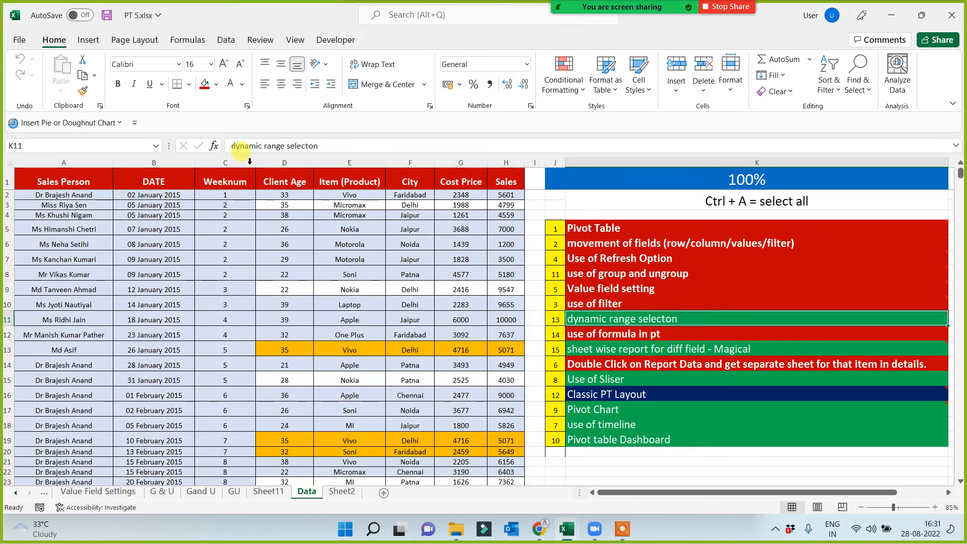
# Copy the cell formatting of the "Value field setting" topic onto the "dynamic range selecton" topic.
pyautogui.click(592, 291)
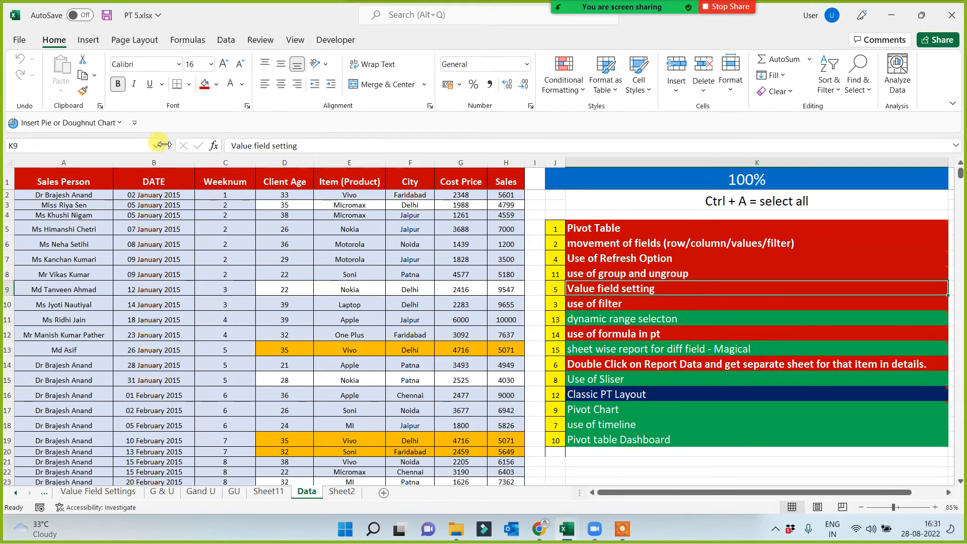
pyautogui.click(84, 91)
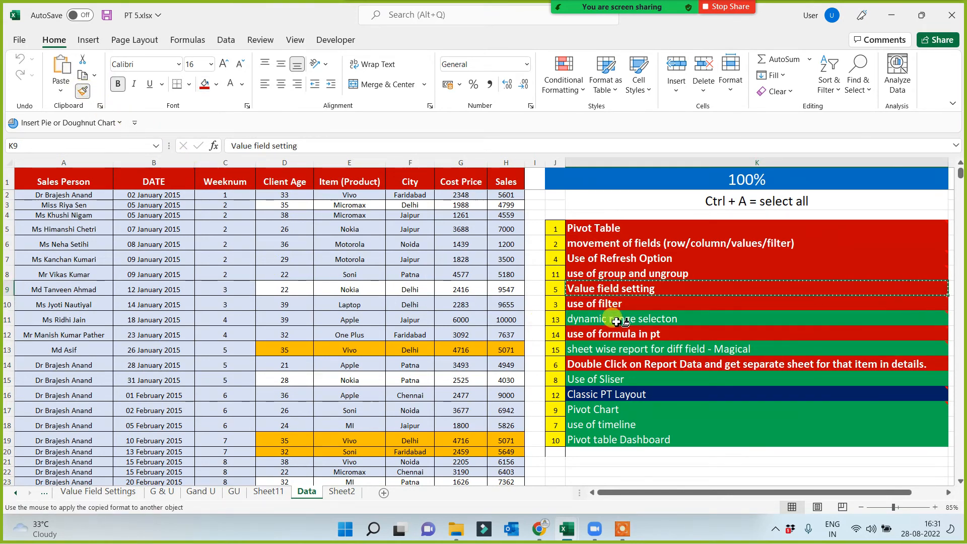
pyautogui.click(635, 322)
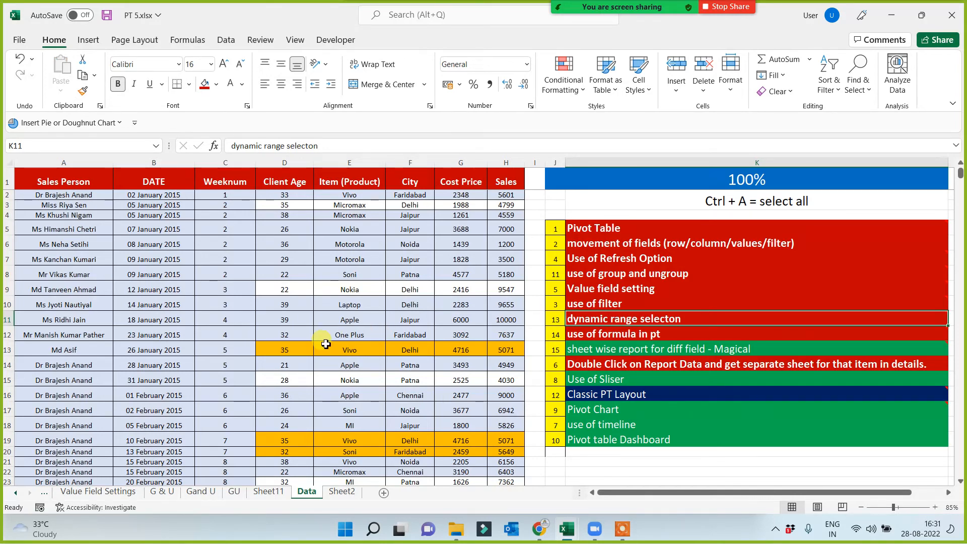
# Select the whole sales table on the Data sheet and convert it to a normal range.
pyautogui.click(302, 352)
pyautogui.click(106, 272)
pyautogui.hotkey('ctrl', 'a')
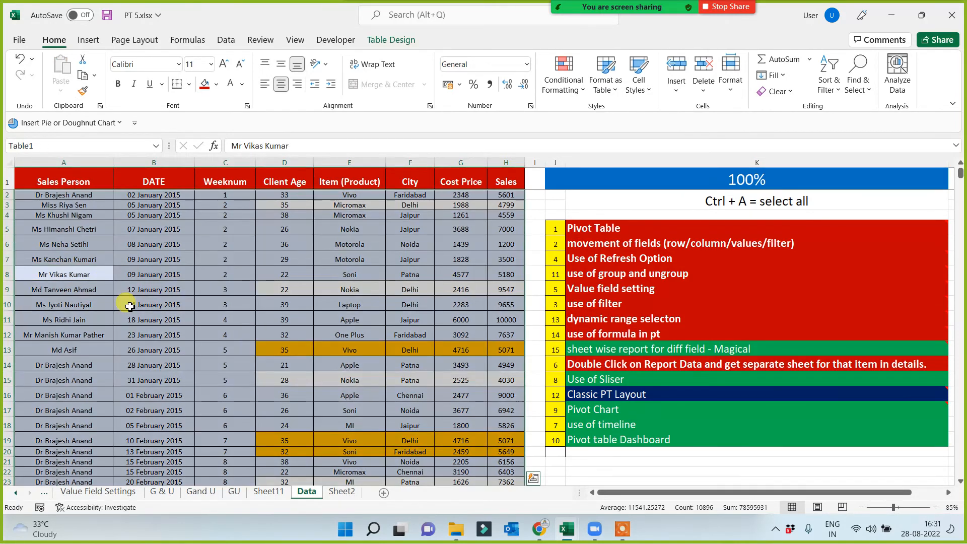
pyautogui.hotkey('ctrl', 'a')
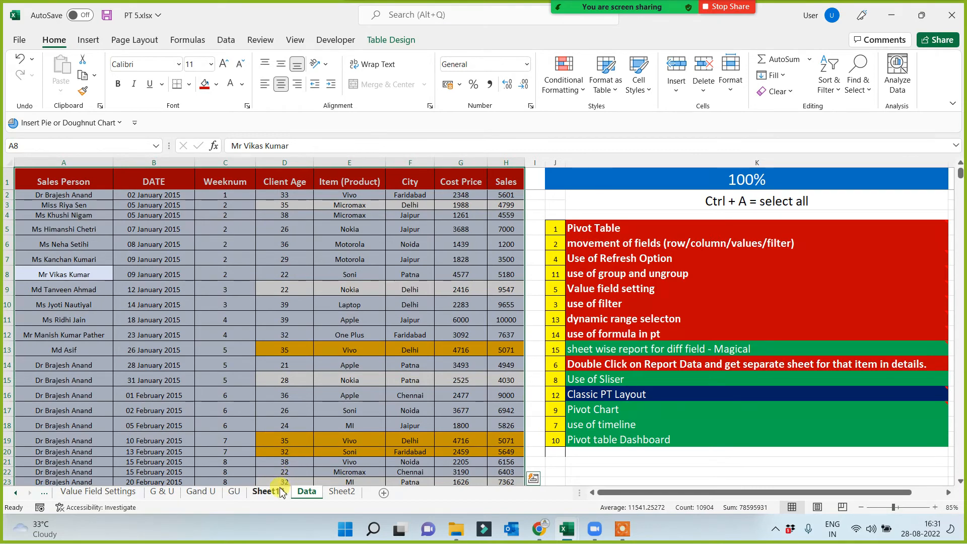
pyautogui.click(375, 39)
pyautogui.click(115, 92)
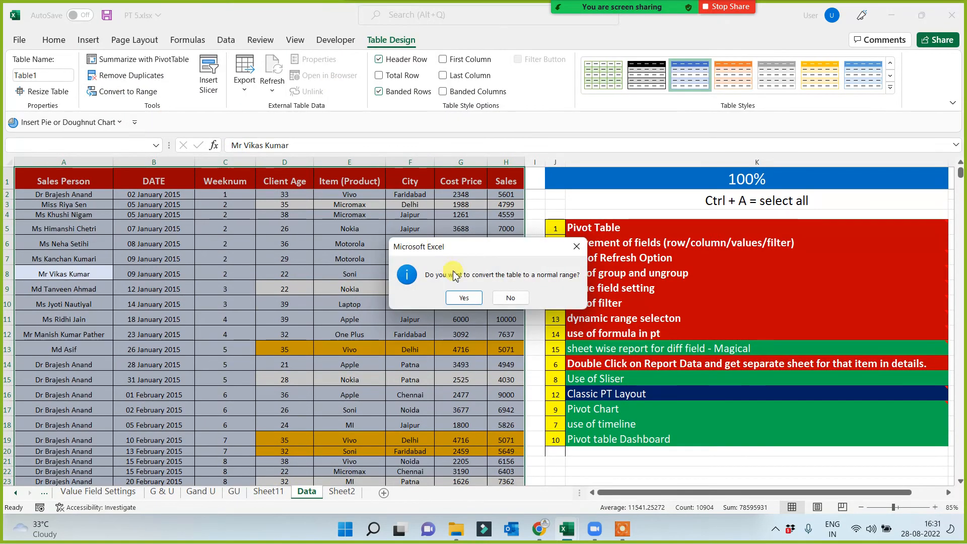
pyautogui.click(463, 298)
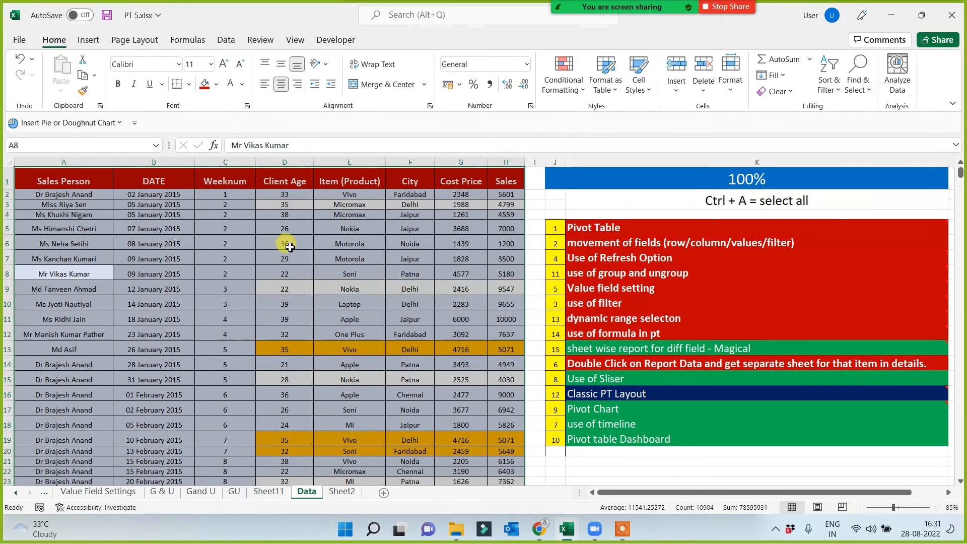
# Create a PivotTable from the converted range in a new worksheet, with City in Rows and Sales in Values.
pyautogui.click(90, 40)
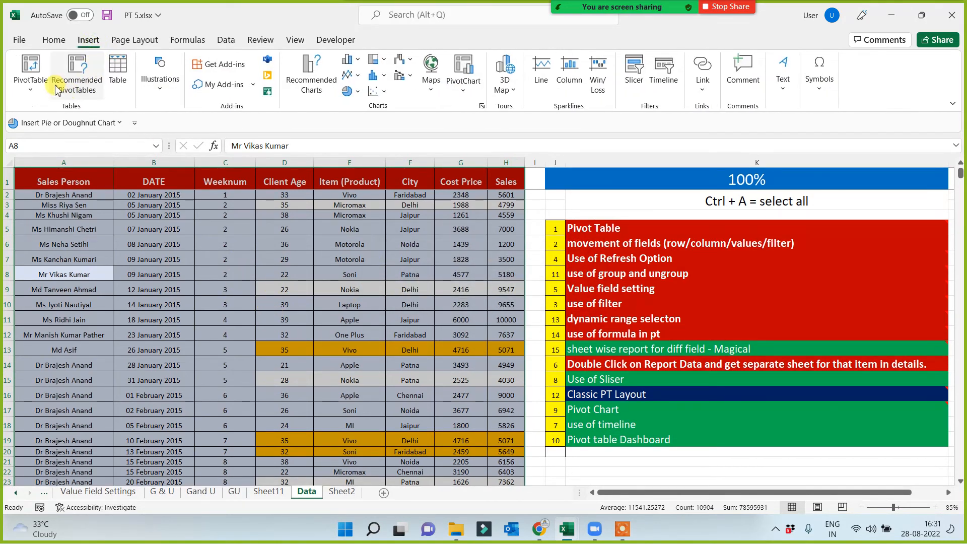
pyautogui.click(38, 69)
pyautogui.click(728, 329)
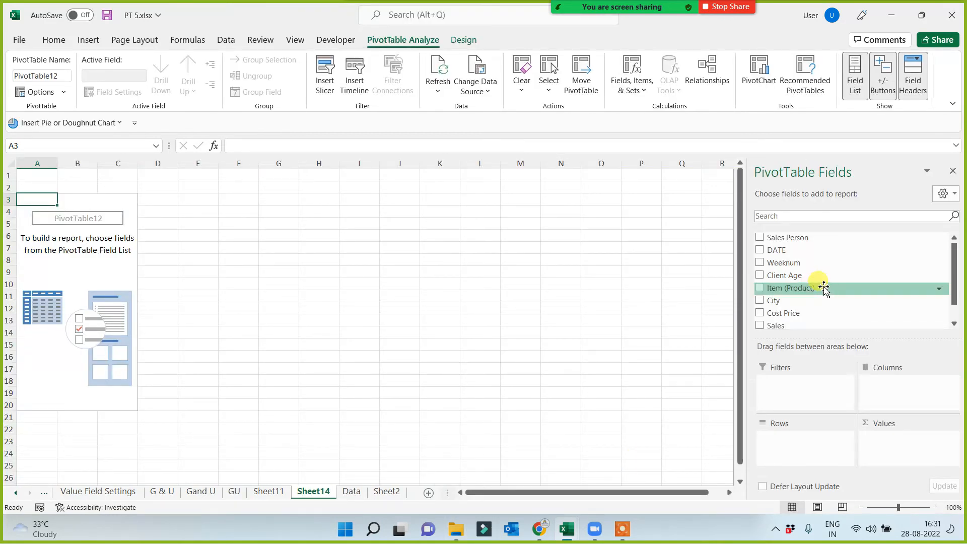
pyautogui.moveTo(795, 302); pyautogui.dragTo(786, 441)
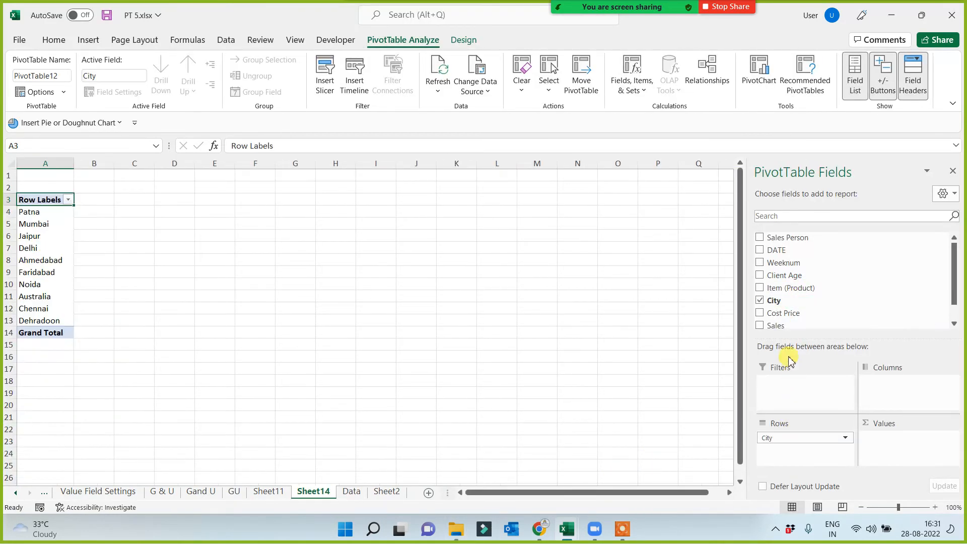
pyautogui.moveTo(788, 330); pyautogui.dragTo(896, 443)
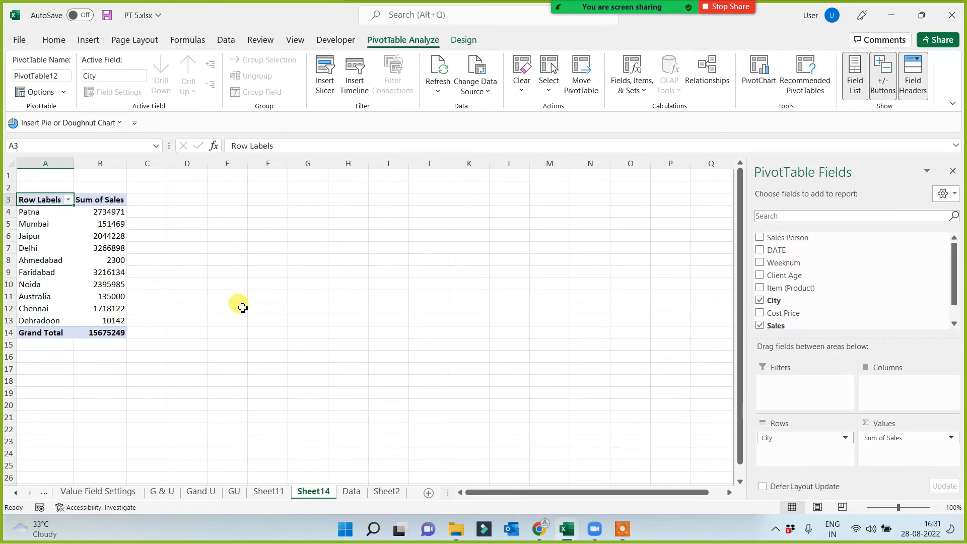
pyautogui.scroll(3, 285, 373)
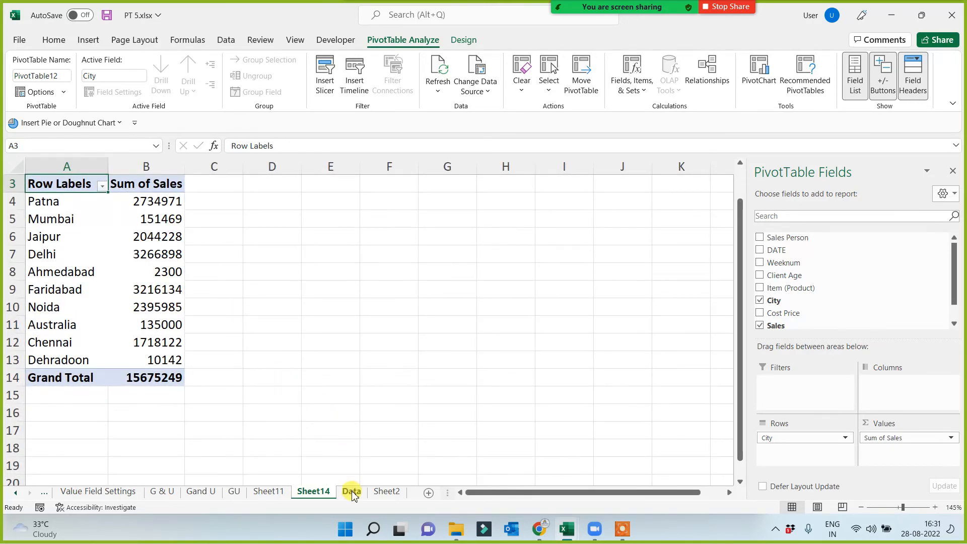
# Set the Sales value in cell H1347 of the Data sheet to 9874.
pyautogui.click(352, 492)
pyautogui.click(499, 315)
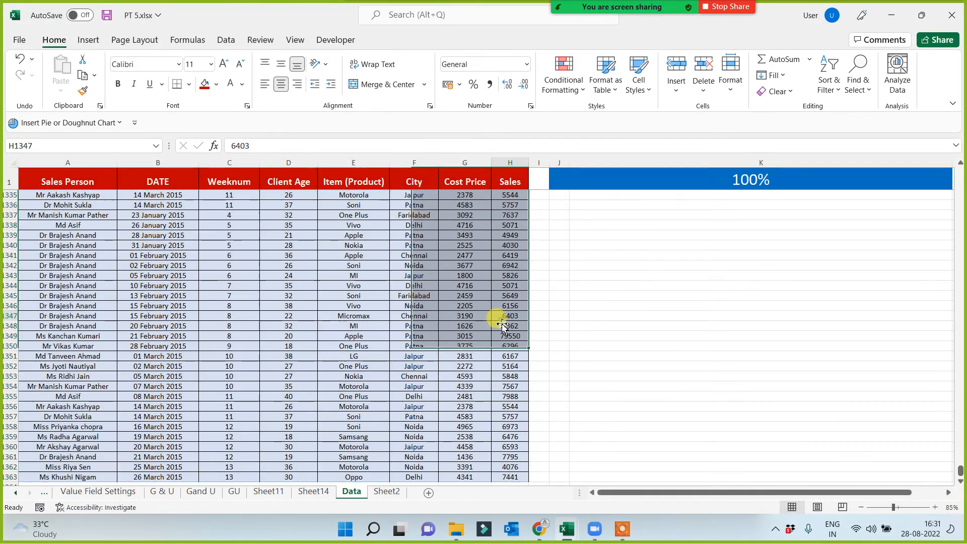
pyautogui.write('9874')
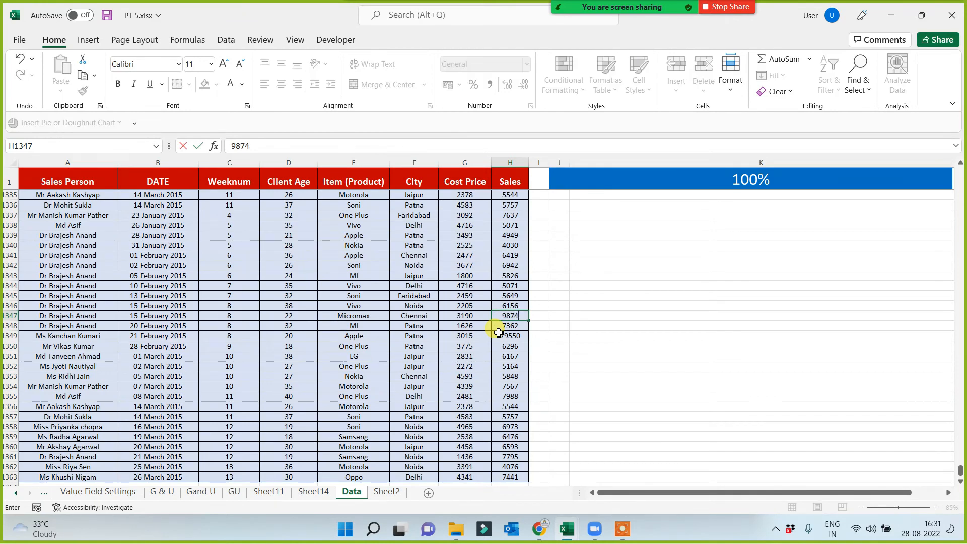
pyautogui.click(571, 355)
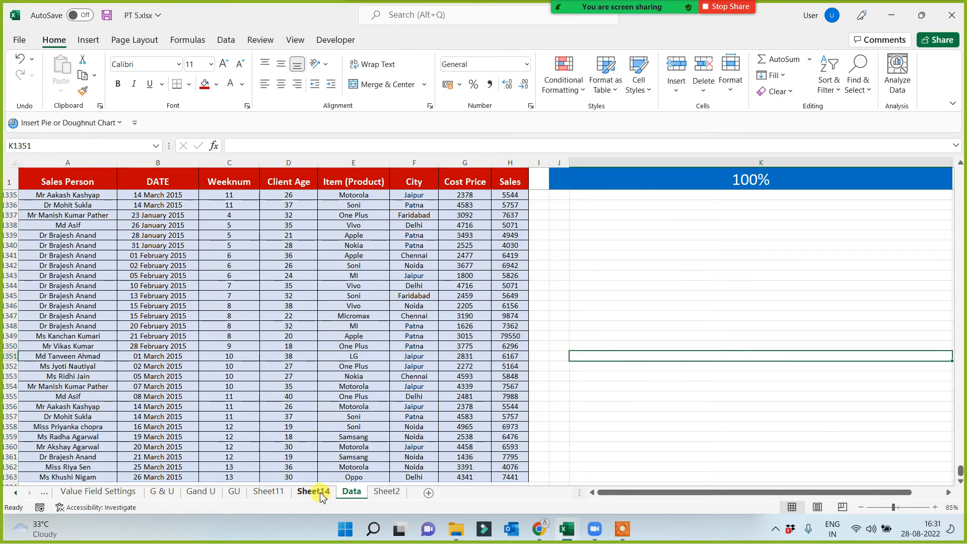
# Refresh the city sales PivotTable on Sheet14.
pyautogui.click(320, 494)
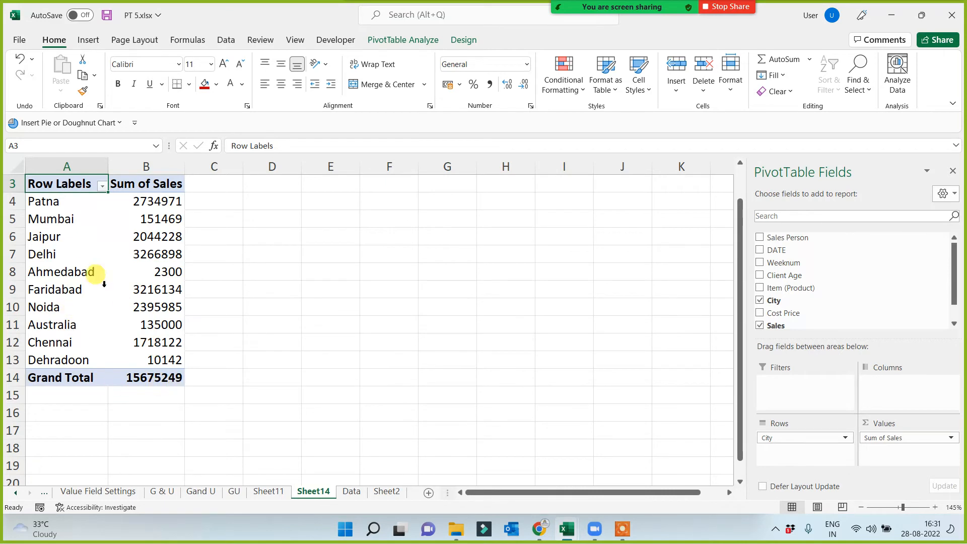
pyautogui.rightClick(49, 219)
pyautogui.click(91, 287)
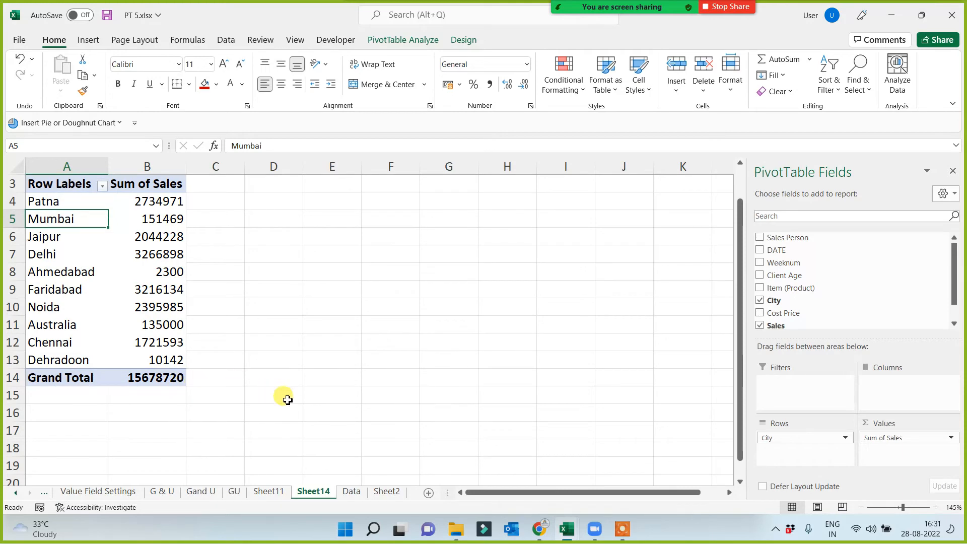
# Copy the ten records in rows 1346 to 1355, columns A to H, of the Data sheet.
pyautogui.click(350, 491)
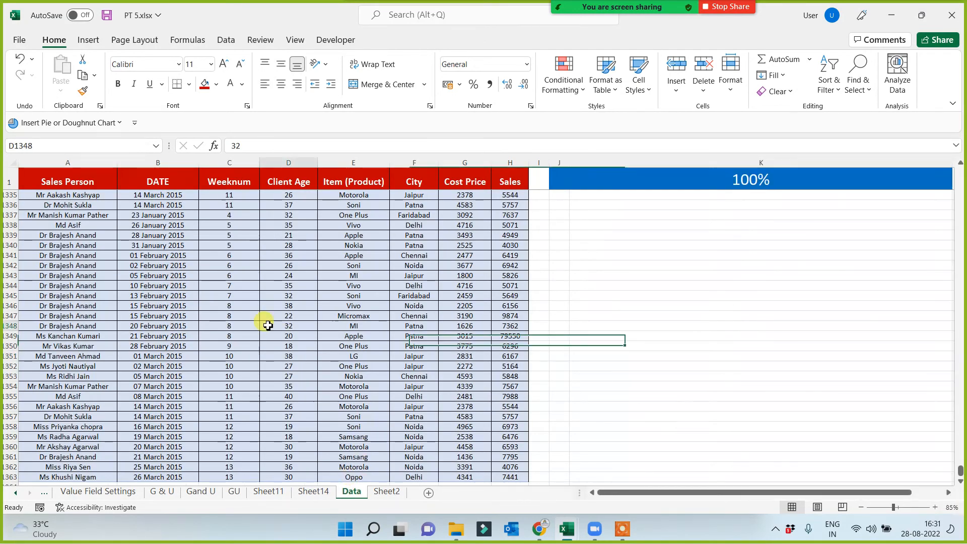
pyautogui.click(97, 335)
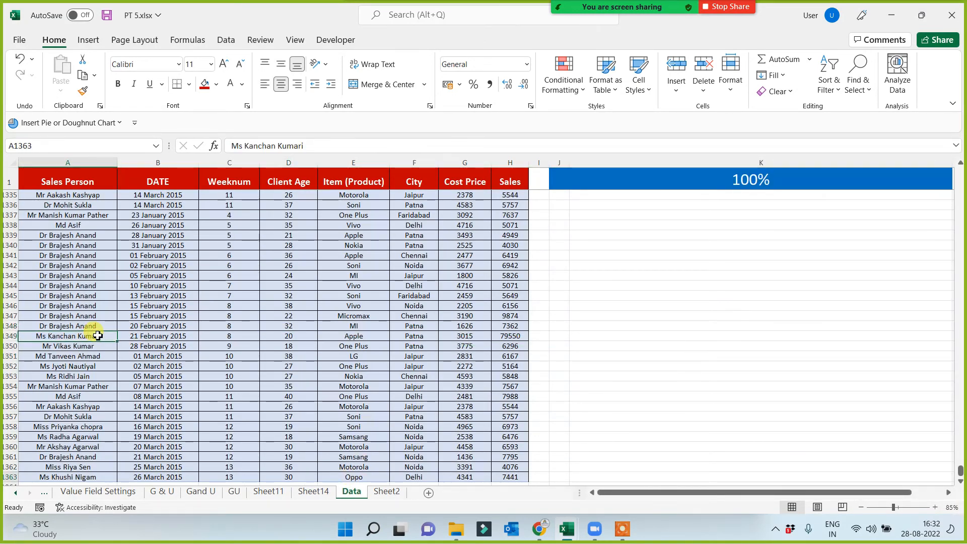
pyautogui.hotkey('ctrl', 'Down')
pyautogui.press('Down')
pyautogui.press('Down')
pyautogui.press('Down')
pyautogui.press('Up')
pyautogui.press('Up')
pyautogui.press('Up')
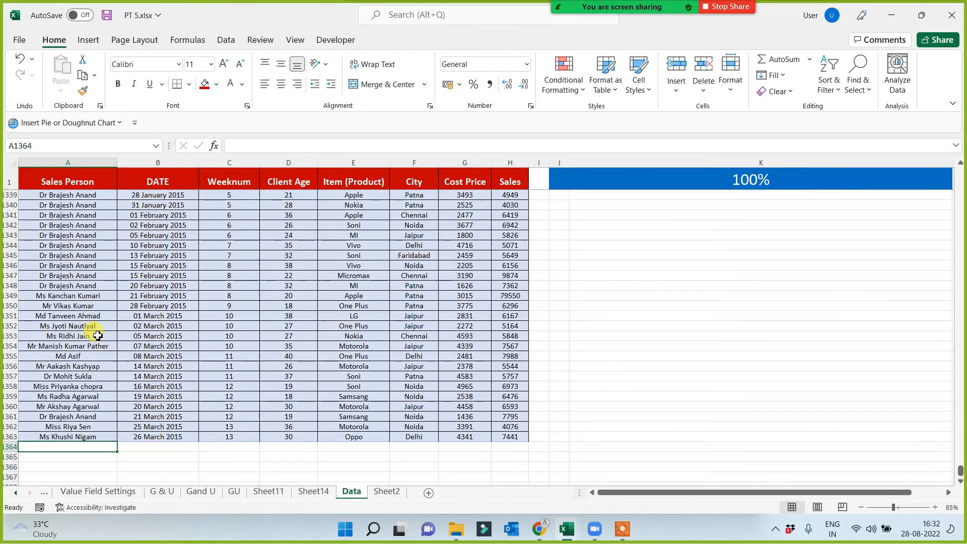
pyautogui.press('Up')
pyautogui.press('Up')
pyautogui.press('Up')
pyautogui.press('Up')
pyautogui.press('Up')
pyautogui.press('Up')
pyautogui.press('Up')
pyautogui.press('Up')
pyautogui.press('Up')
pyautogui.press('Up')
pyautogui.press('Up')
pyautogui.press('Up')
pyautogui.press('Up')
pyautogui.press('Up')
pyautogui.press('Up')
pyautogui.press('Up')
pyautogui.press('Up')
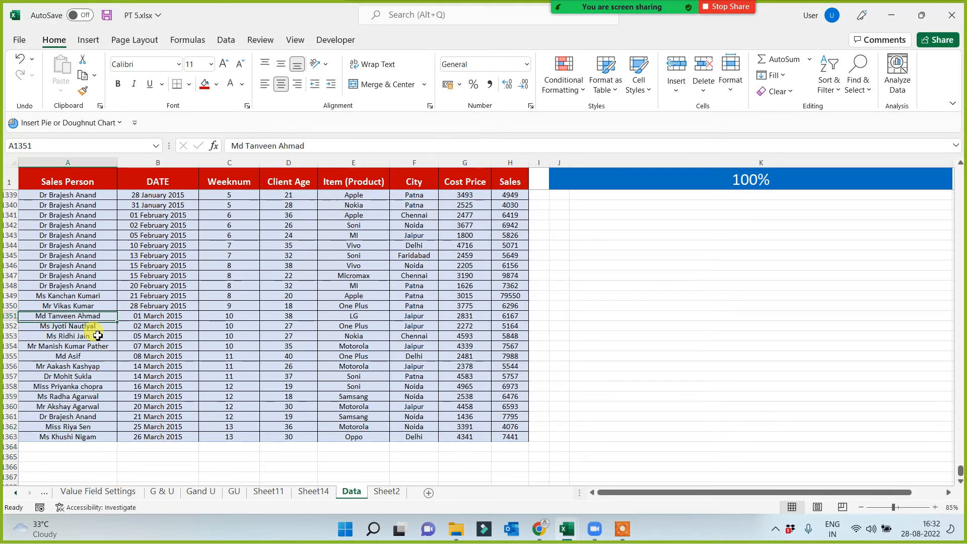
pyautogui.hotkey('shift', 'Down')
pyautogui.hotkey('shift', 'Down')
pyautogui.hotkey('shift', 'Down')
pyautogui.hotkey('shift', 'Down')
pyautogui.hotkey('shift', 'Down')
pyautogui.hotkey('shift', 'Down')
pyautogui.hotkey('shift', 'Down')
pyautogui.hotkey('shift', 'Down')
pyautogui.hotkey('shift', 'Down')
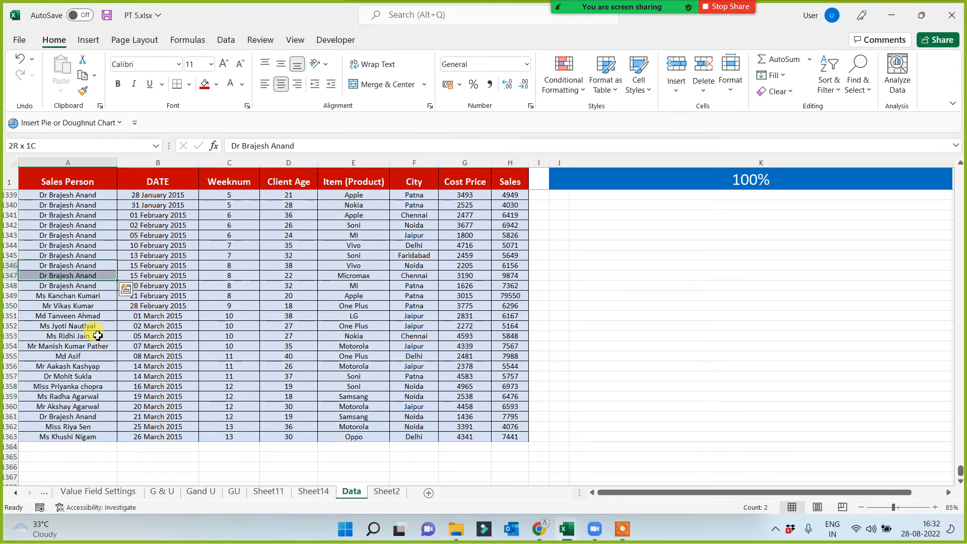
pyautogui.hotkey('shift', 'Right')
pyautogui.hotkey('shift', 'Right')
pyautogui.hotkey('shift', 'Right')
pyautogui.hotkey('shift', 'Right')
pyautogui.hotkey('shift', 'Right')
pyautogui.hotkey('shift', 'Right')
pyautogui.hotkey('shift', 'Right')
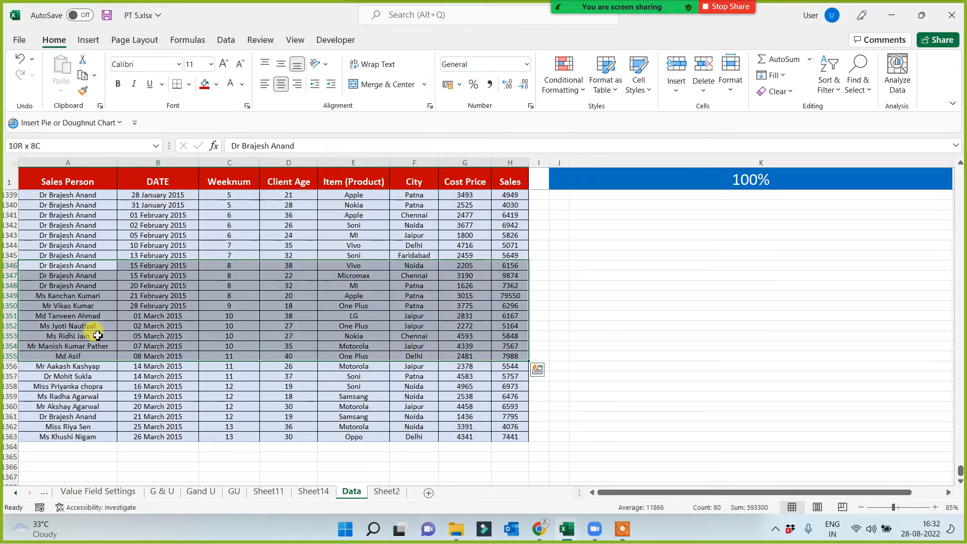
pyautogui.hotkey('ctrl', 'c')
# Paste the copied records below the last data row, starting at A1364, and check the sum of their Sales values in H1364:H1373.
pyautogui.press('Down')
pyautogui.press('Down')
pyautogui.press('Down')
pyautogui.press('Down')
pyautogui.press('Down')
pyautogui.press('Down')
pyautogui.press('Down')
pyautogui.press('Down')
pyautogui.press('Down')
pyautogui.press('Down')
pyautogui.press('Down')
pyautogui.press('Down')
pyautogui.press('Down')
pyautogui.press('Down')
pyautogui.press('Down')
pyautogui.press('Down')
pyautogui.press('Down')
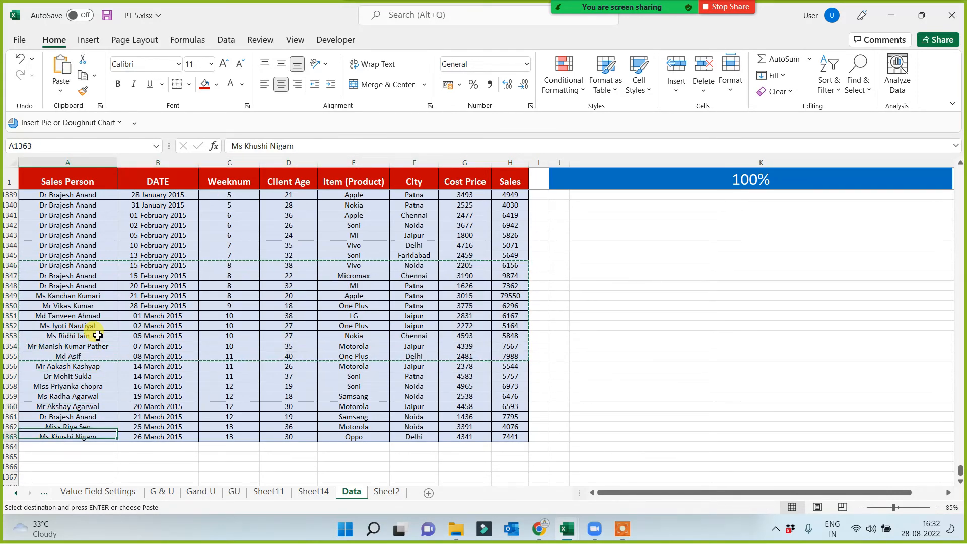
pyautogui.press('Down')
pyautogui.hotkey('ctrl', 'v')
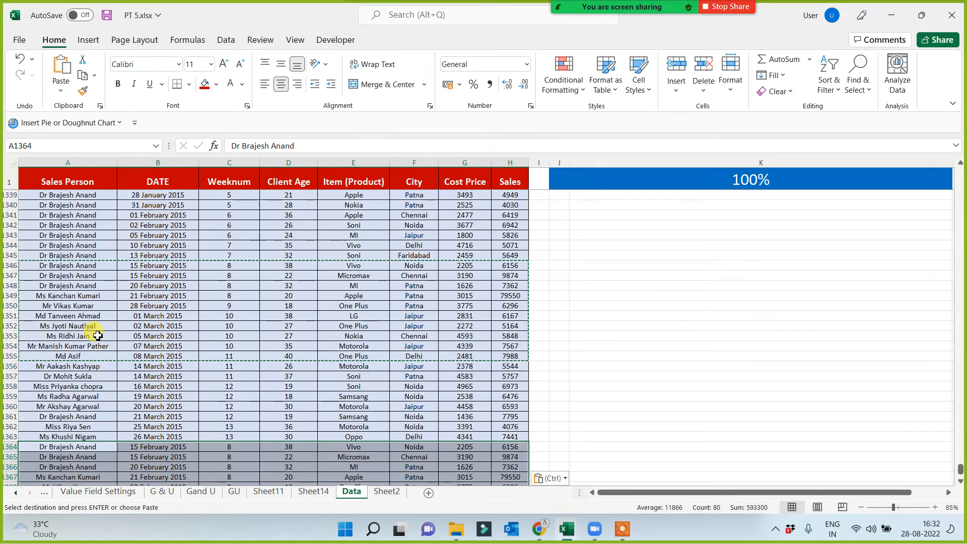
pyautogui.scroll(-3, 302, 363)
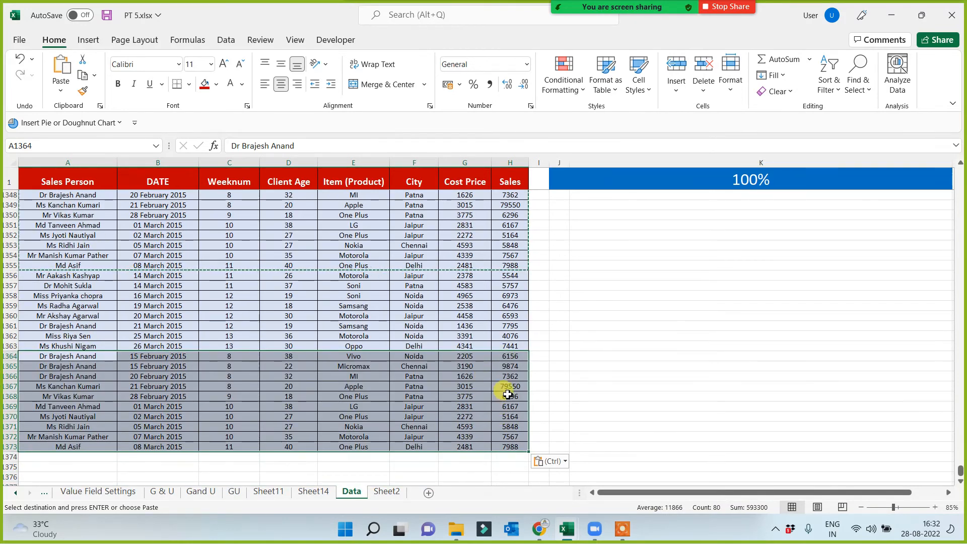
pyautogui.moveTo(509, 356); pyautogui.dragTo(510, 446)
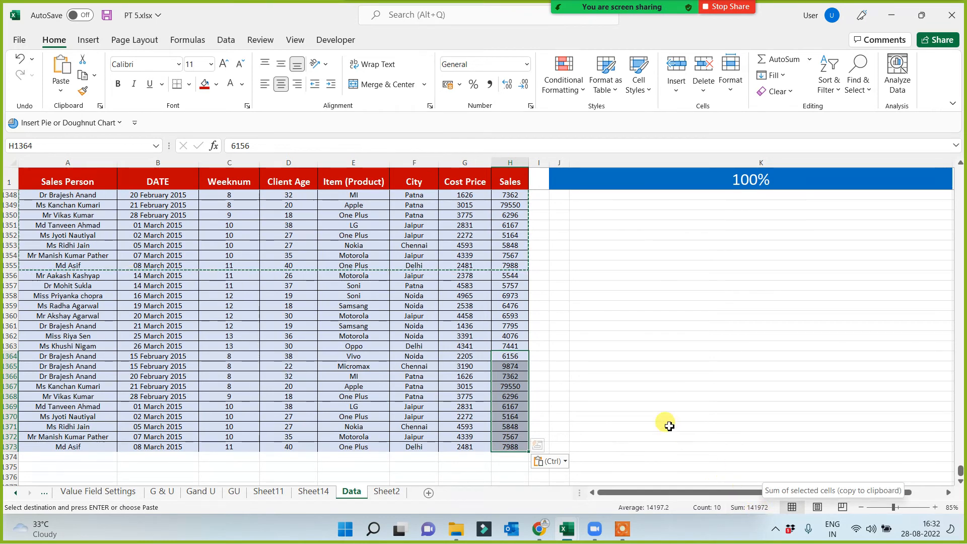
# Return to Sheet14 and refresh the city sales PivotTable to test whether it picks up the appended records.
pyautogui.click(317, 490)
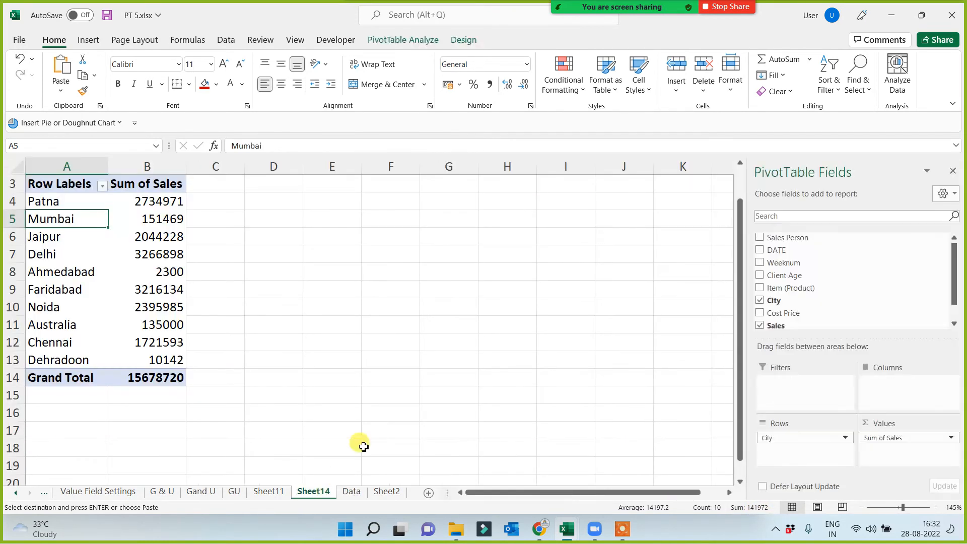
pyautogui.click(352, 325)
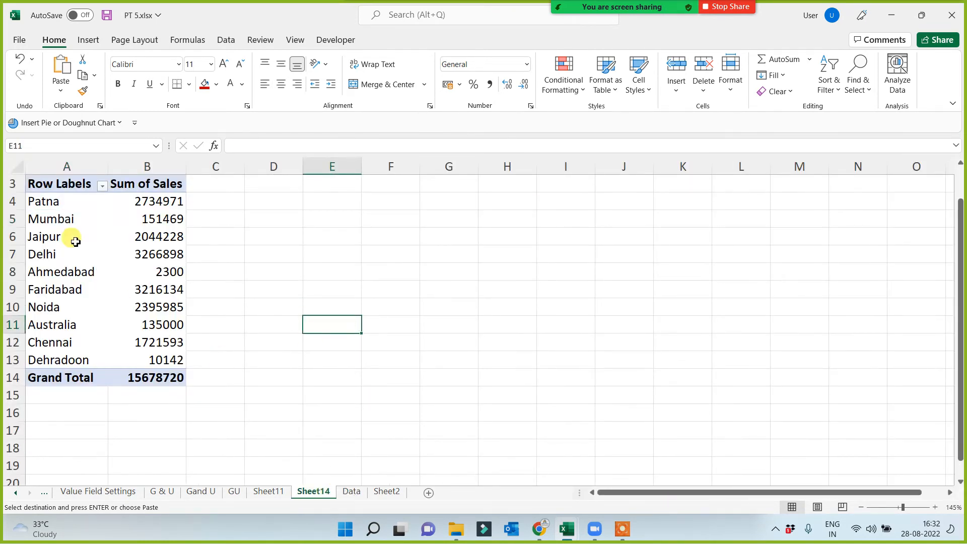
pyautogui.rightClick(75, 242)
pyautogui.click(108, 290)
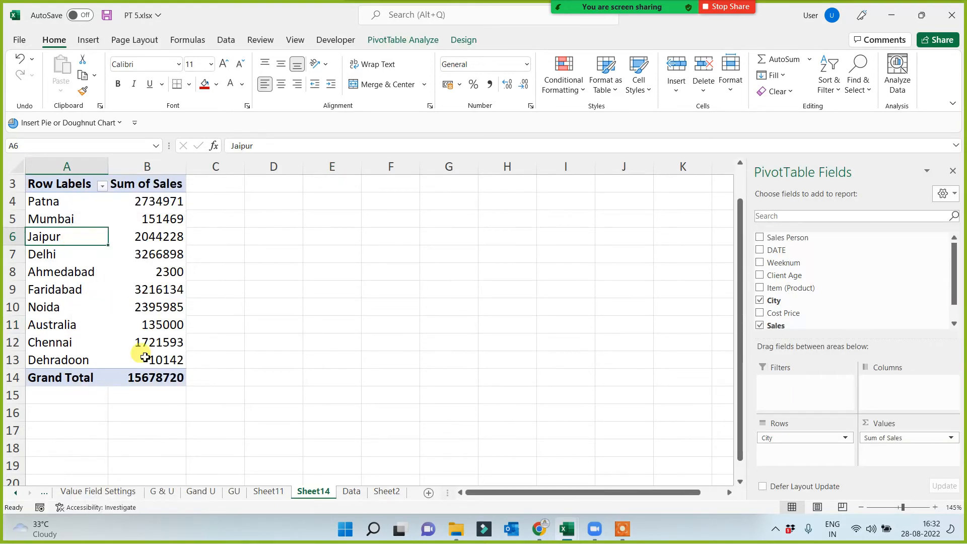
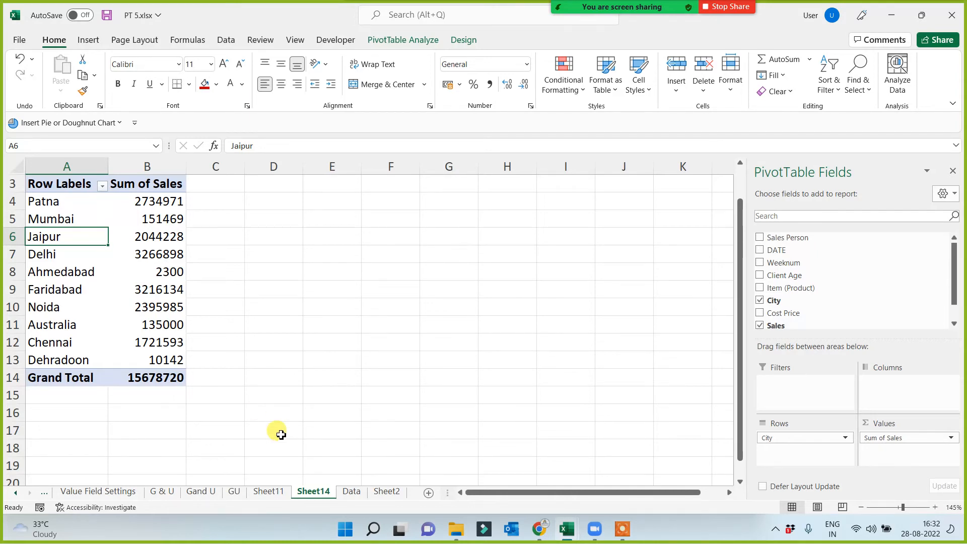
# Delete Sheet14, which holds the old city sales PivotTable, and return to the Data sheet.
pyautogui.rightClick(316, 495)
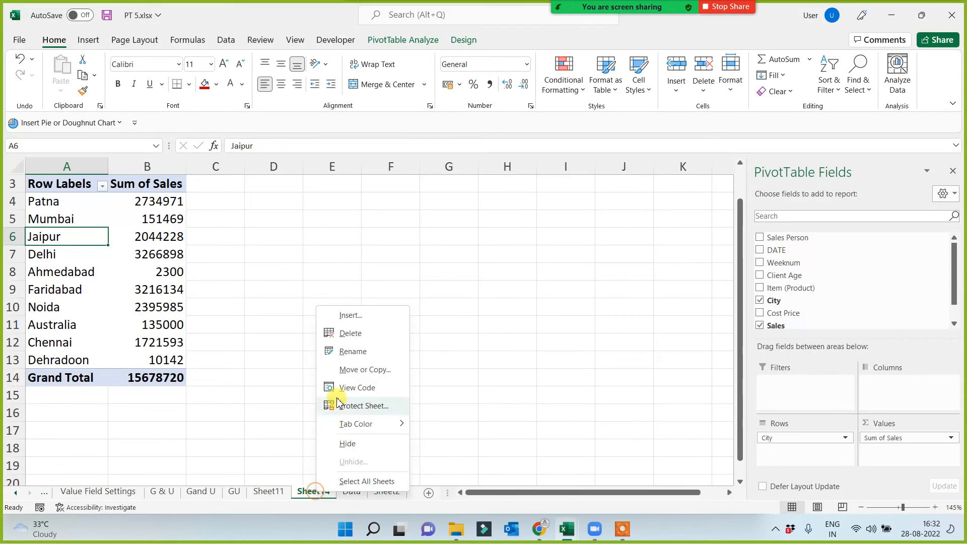
pyautogui.click(334, 335)
pyautogui.click(463, 298)
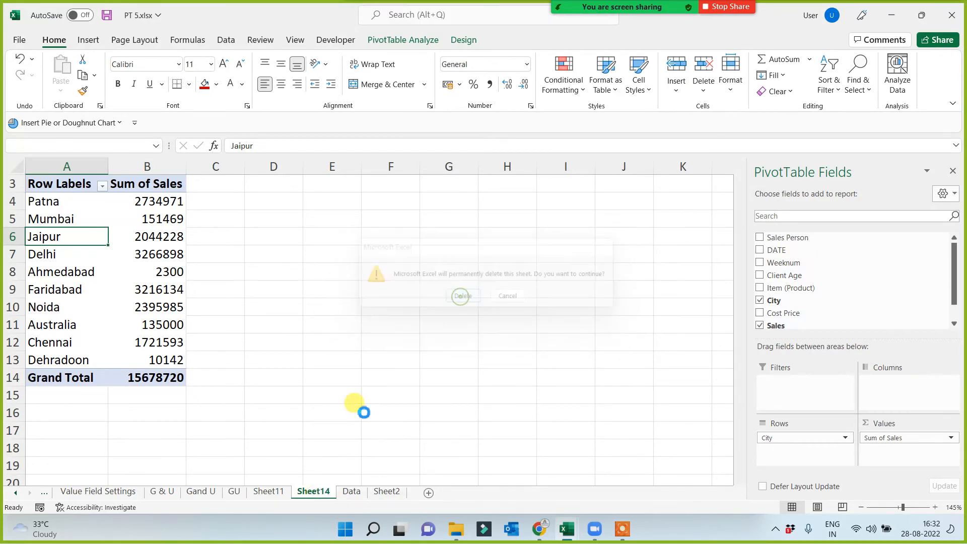
pyautogui.click(215, 284)
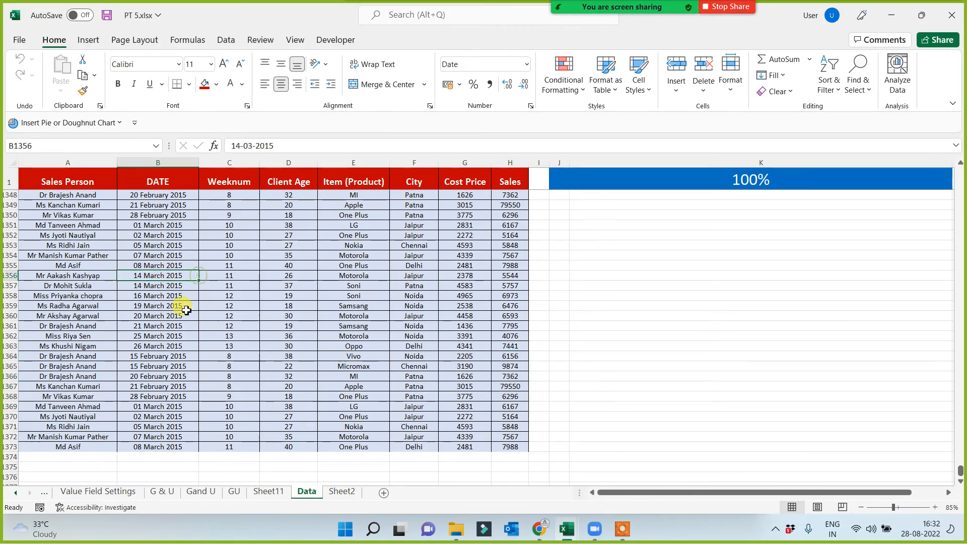
# Convert the whole data range A1:H1373 on the Data sheet, including its header row, into a table.
pyautogui.scroll(4, 190, 302)
pyautogui.click(41, 180)
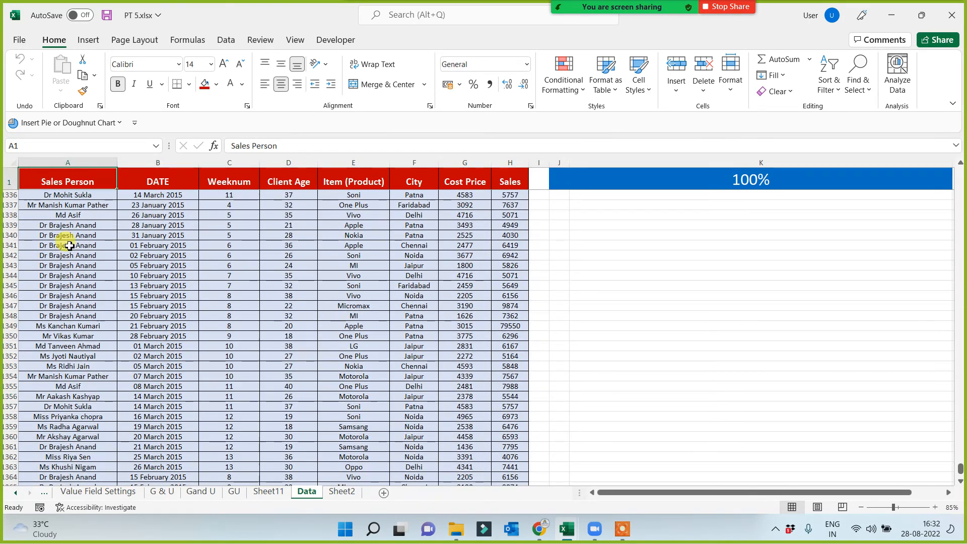
pyautogui.hotkey('ctrl', 'shift', 'Right')
pyautogui.hotkey('ctrl', 'shift', 'Down')
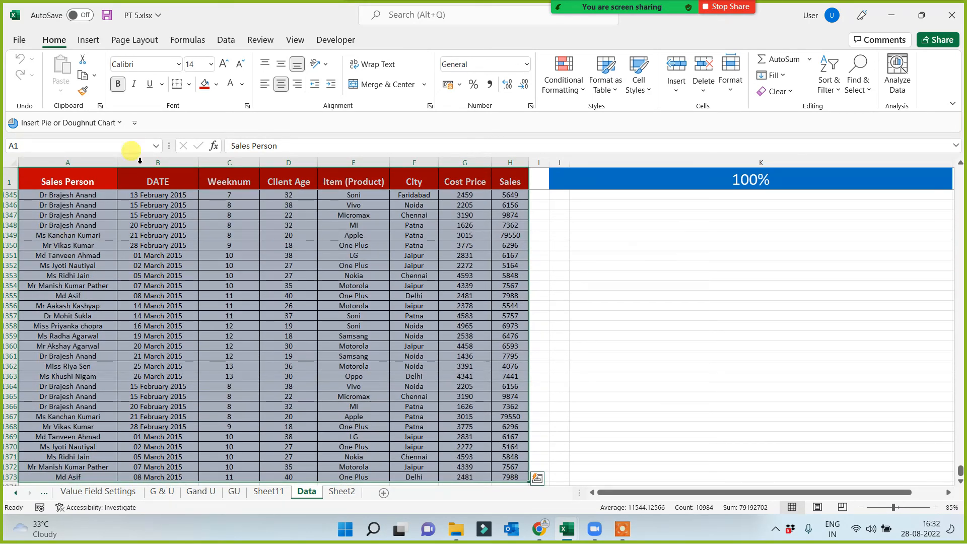
pyautogui.click(88, 40)
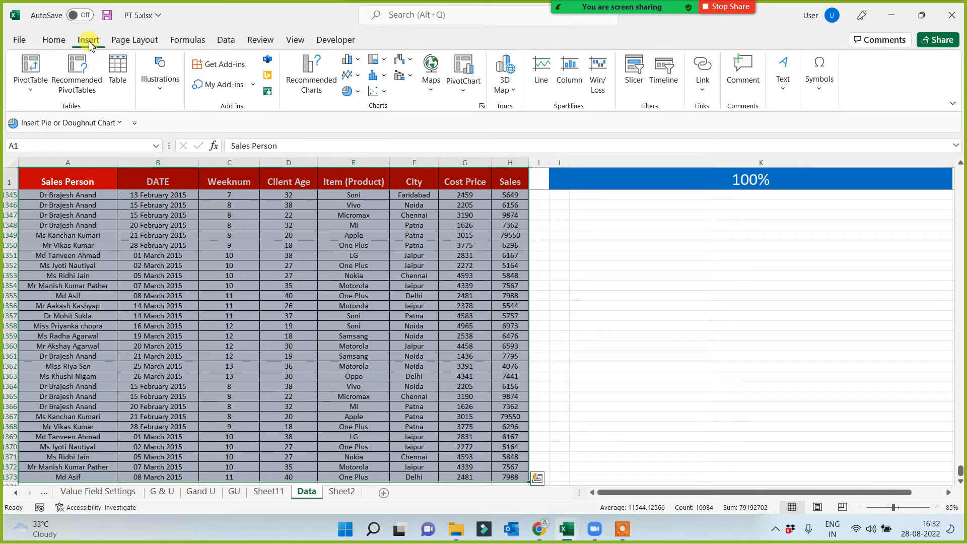
pyautogui.click(119, 70)
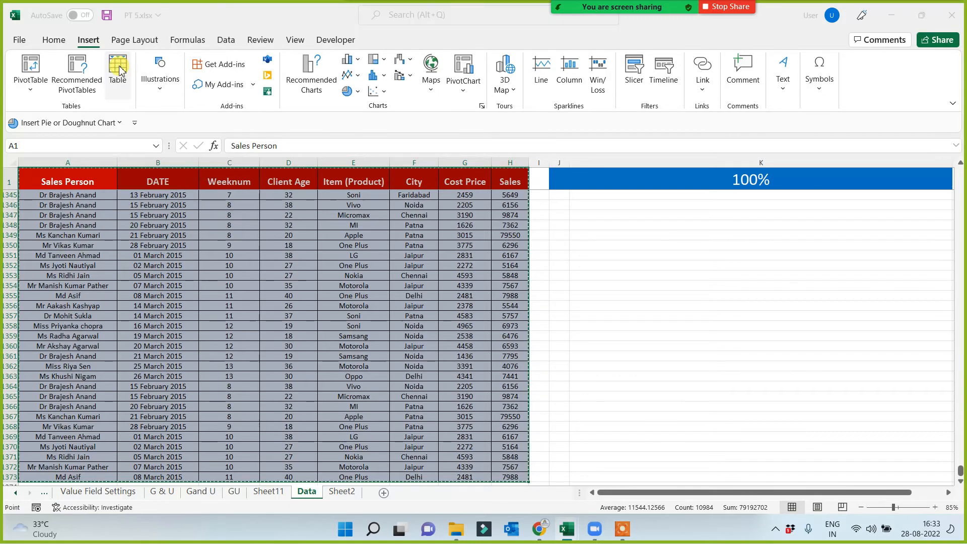
pyautogui.click(671, 295)
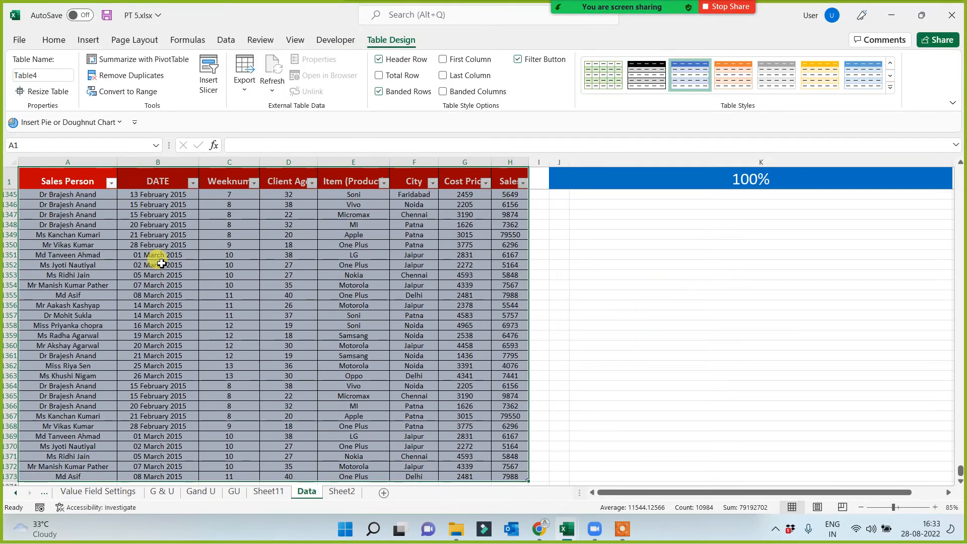
# Create a PivotTable from the table on a new worksheet, with City as rows and Sum of Sales as values.
pyautogui.click(88, 40)
pyautogui.click(28, 79)
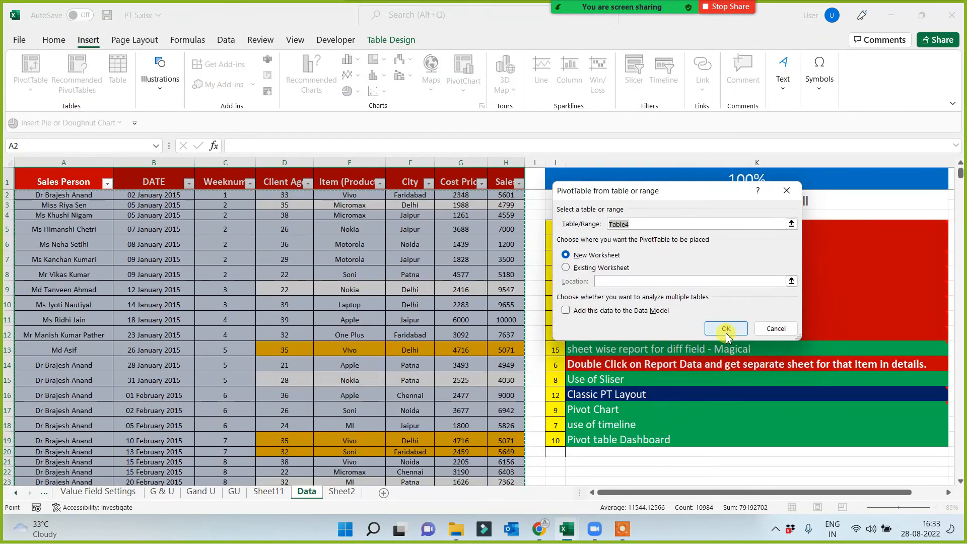
pyautogui.click(725, 328)
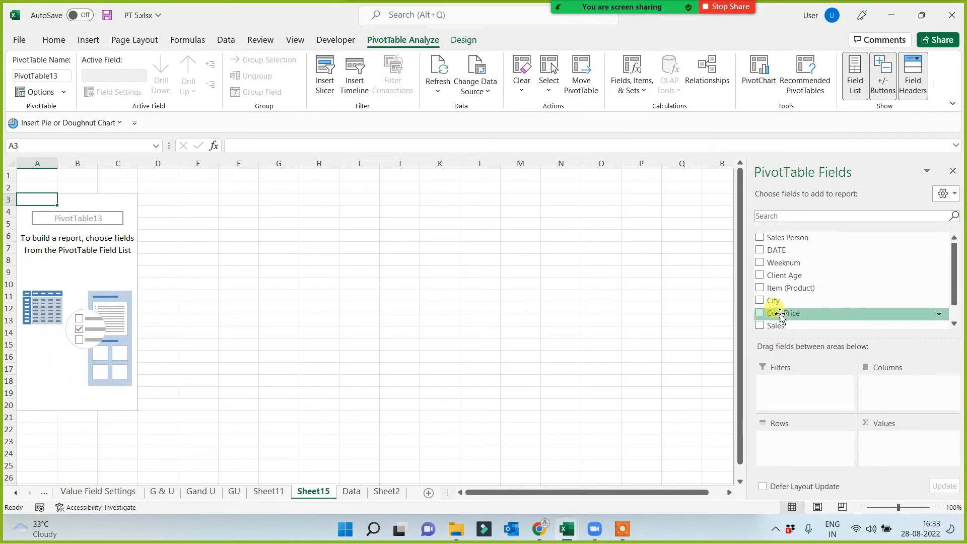
pyautogui.moveTo(772, 300); pyautogui.dragTo(781, 439)
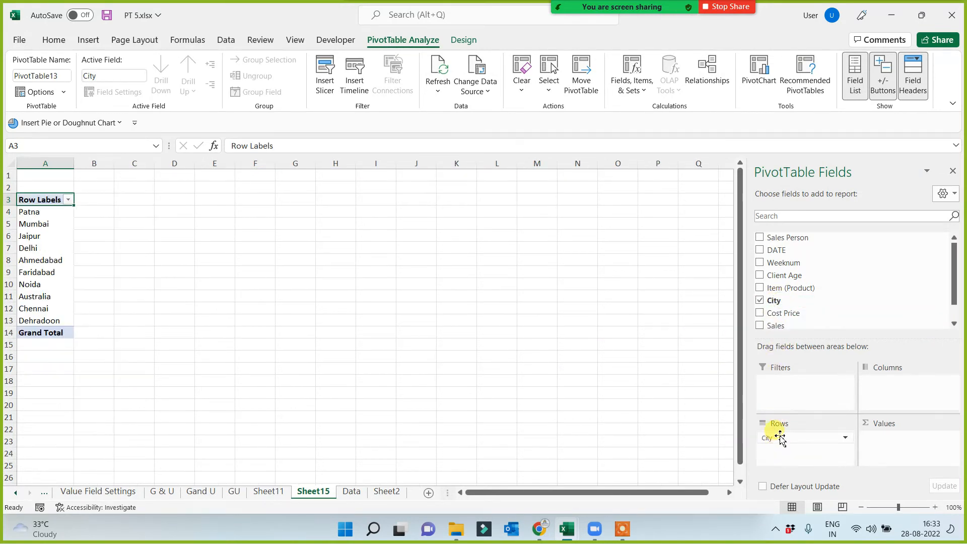
pyautogui.moveTo(770, 326); pyautogui.dragTo(880, 446)
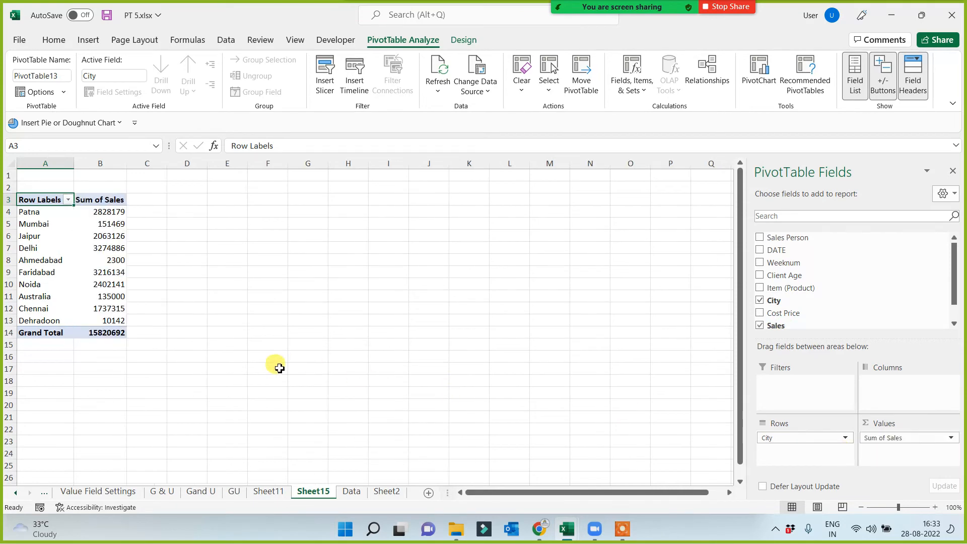
pyautogui.keyDown('ctrl'); pyautogui.scroll(4, 267, 370); pyautogui.keyUp('ctrl')
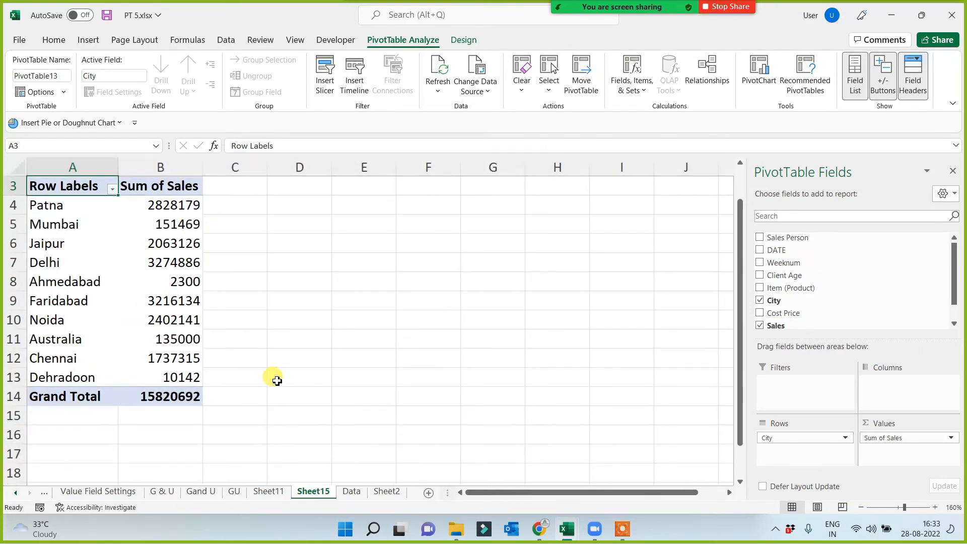
# Copy the records in rows 9 to 17, columns A to H, of the Data sheet and paste them below the table at A1374.
pyautogui.click(353, 491)
pyautogui.moveTo(66, 288); pyautogui.dragTo(488, 410)
pyautogui.hotkey('ctrl', 'c')
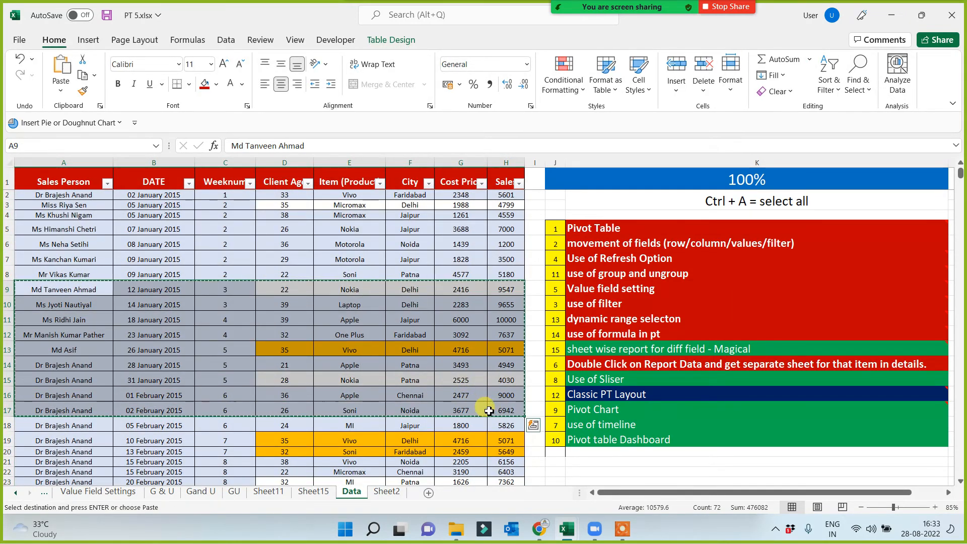
pyautogui.hotkey('ctrl', 'Down')
pyautogui.press('Down')
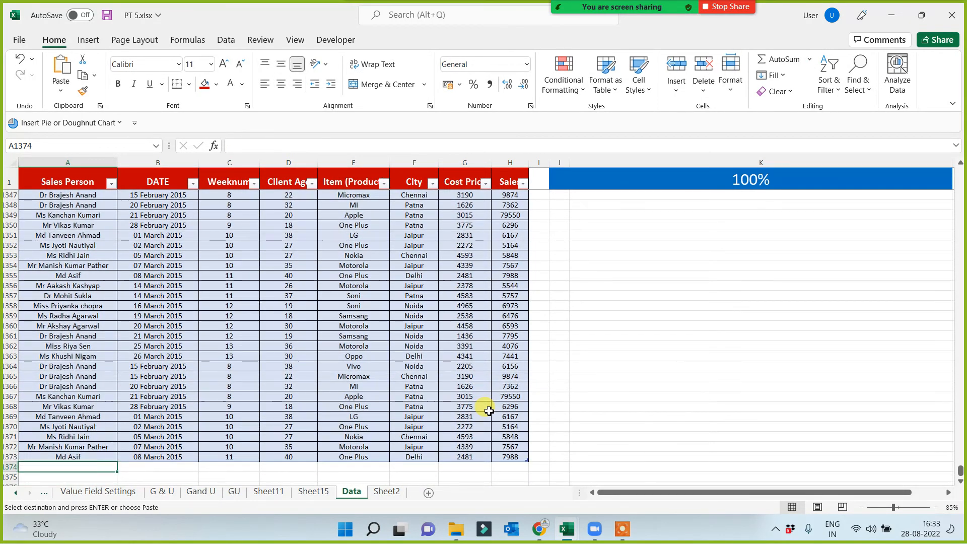
pyautogui.hotkey('ctrl', 'v')
pyautogui.scroll(-5, 483, 417)
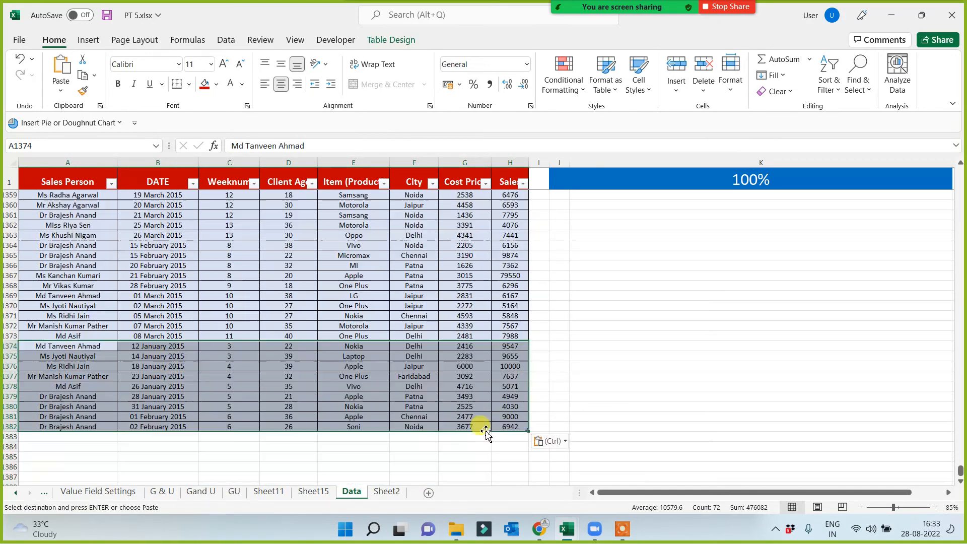
# Refresh the city sales PivotTable on Sheet15 to include the appended records.
pyautogui.click(312, 494)
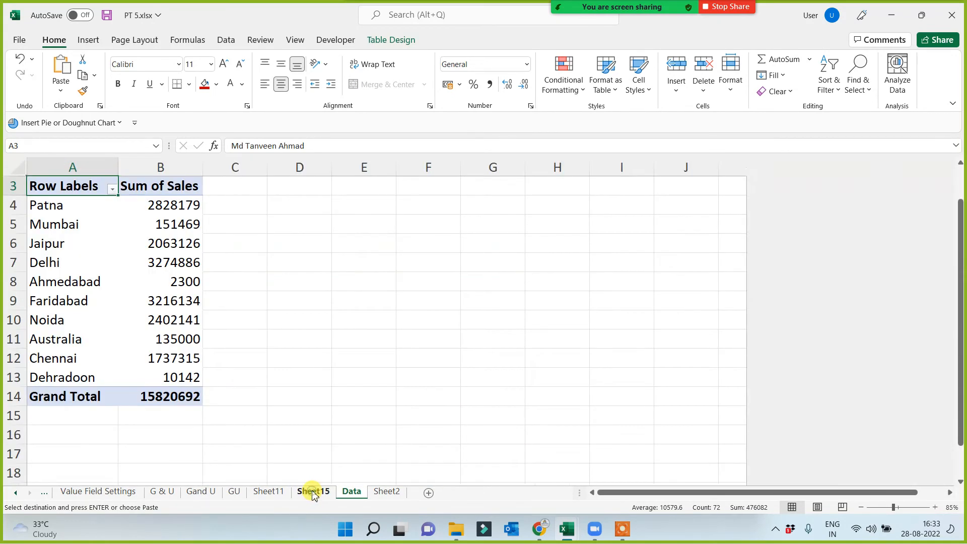
pyautogui.rightClick(80, 237)
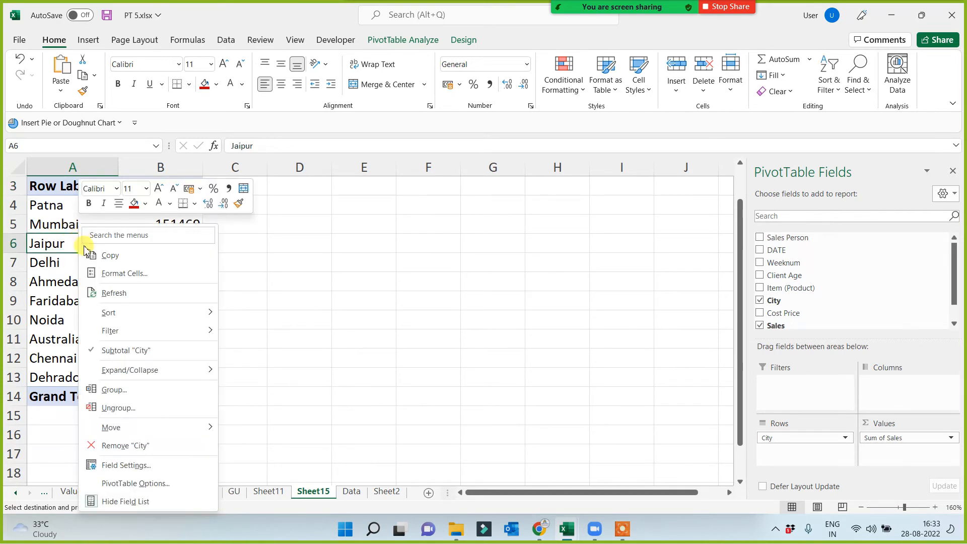
pyautogui.click(109, 291)
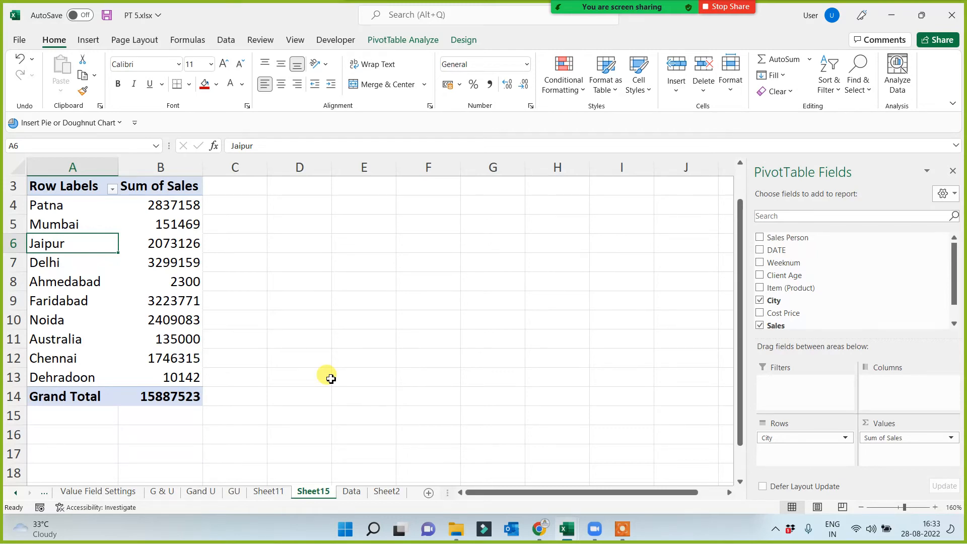
# Review the appended records on the Data sheet and the dynamic range topic in the list beside the table's first rows.
pyautogui.click(351, 490)
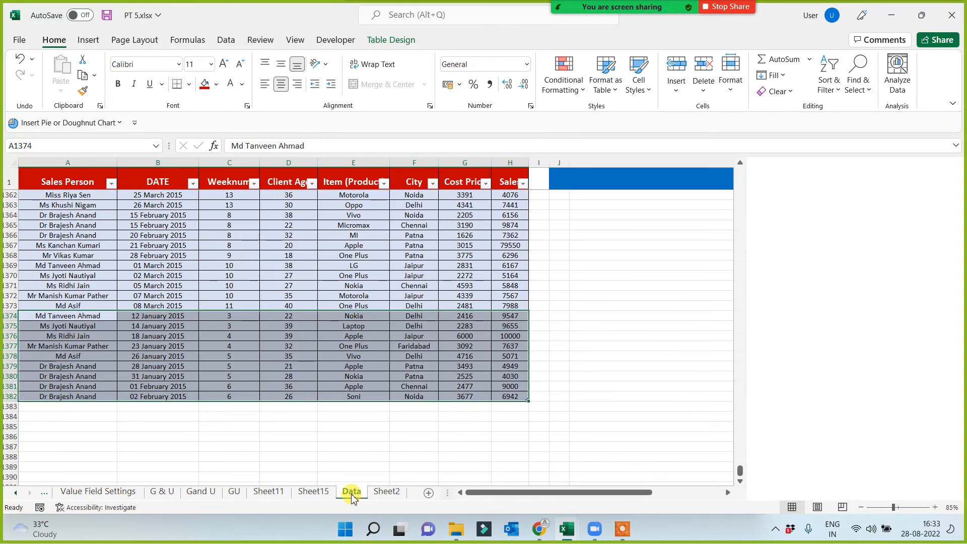
pyautogui.click(403, 345)
pyautogui.click(434, 314)
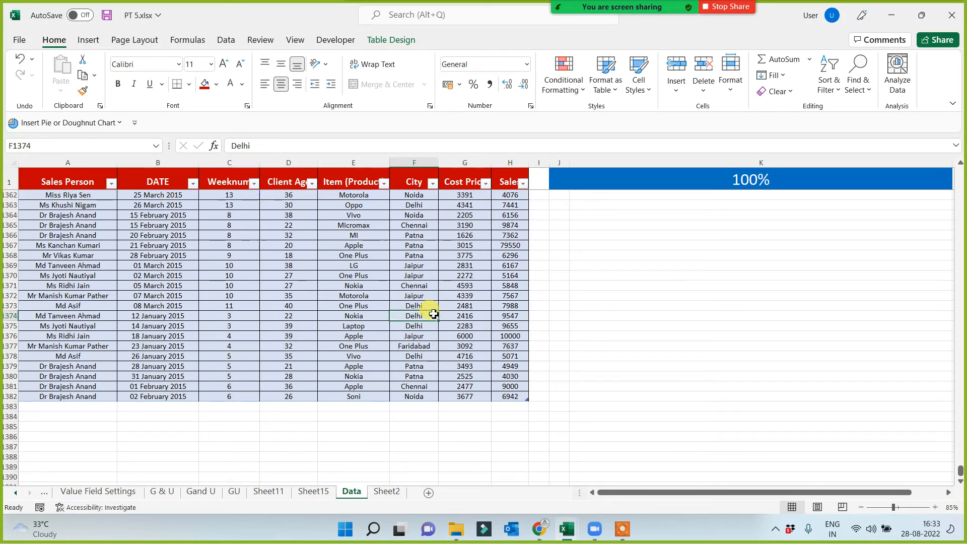
pyautogui.hotkey('ctrl', 'Up')
pyautogui.press('Down')
pyautogui.press('Down')
pyautogui.press('Down')
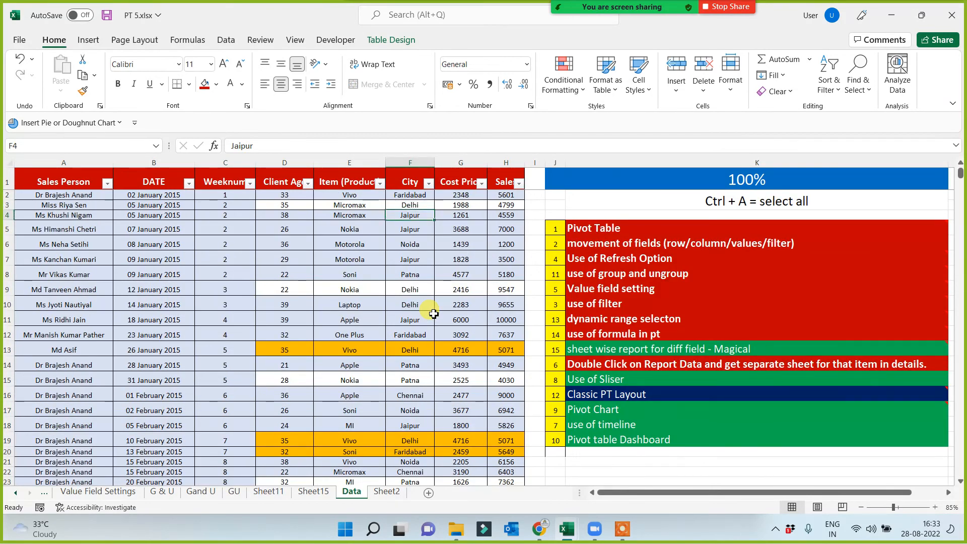
pyautogui.click(616, 318)
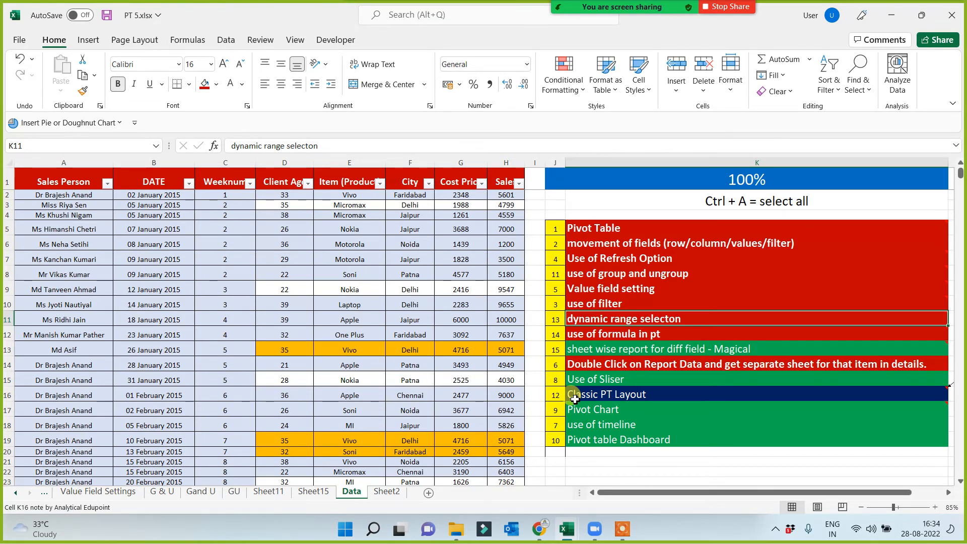
# Format the Pivot table Dashboard topic in K19 with the red fill and bold text of the Value field setting topic.
pyautogui.click(638, 441)
pyautogui.click(205, 86)
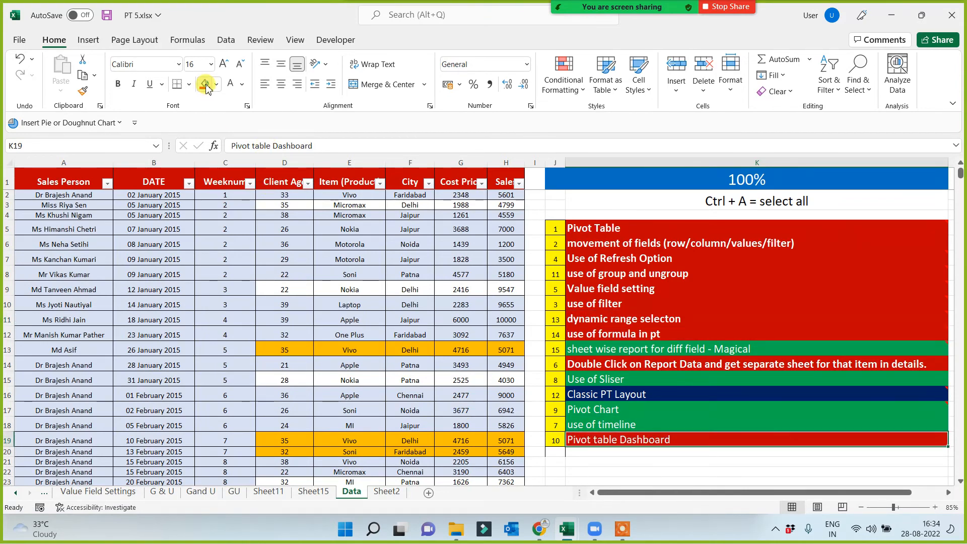
pyautogui.click(587, 288)
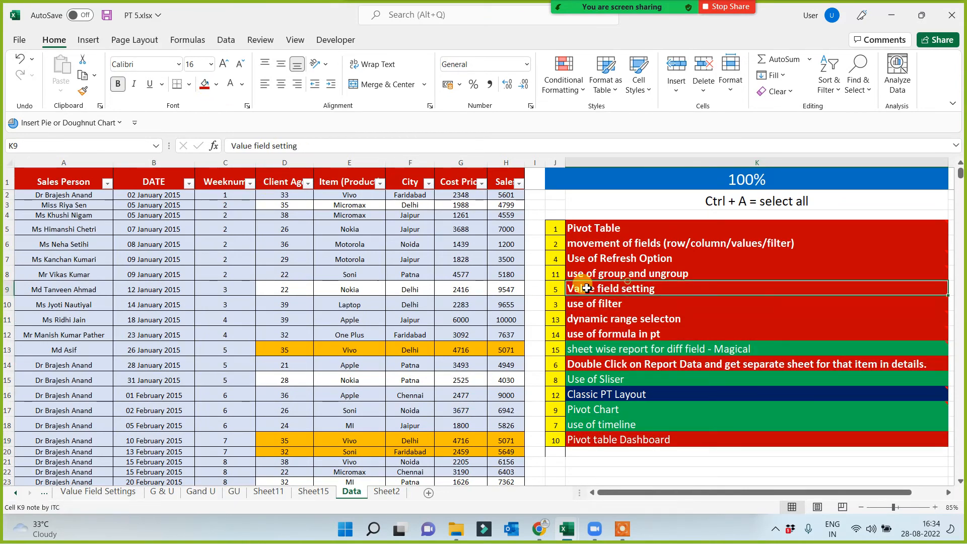
pyautogui.click(83, 91)
pyautogui.click(585, 437)
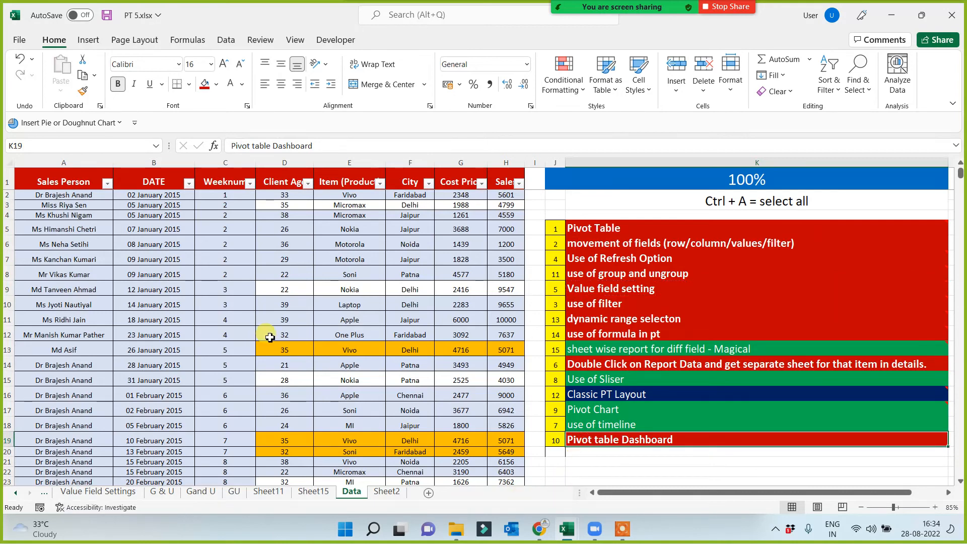
# Insert a PivotChart based on the entire data table (Table4) on a new worksheet.
pyautogui.click(148, 245)
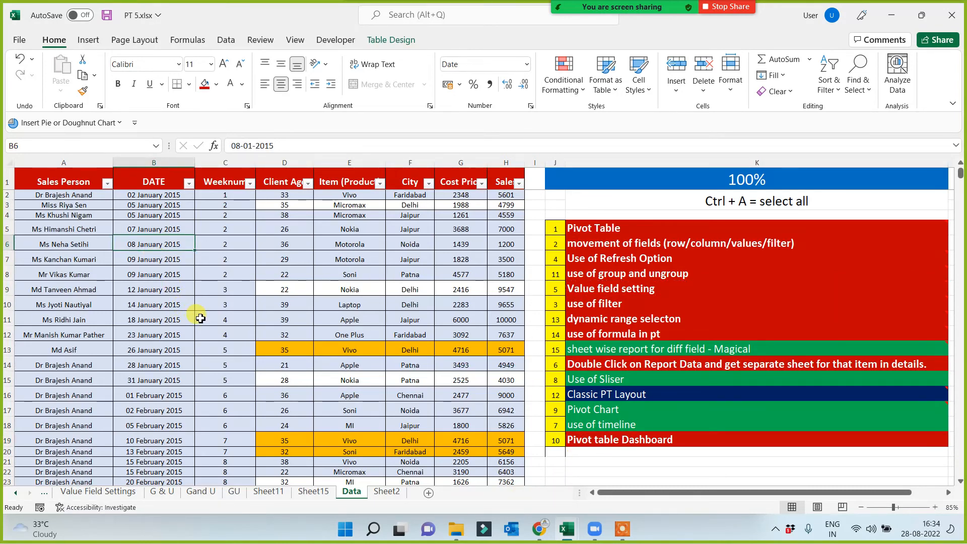
pyautogui.hotkey('ctrl', 'a')
pyautogui.hotkey('ctrl', 'a')
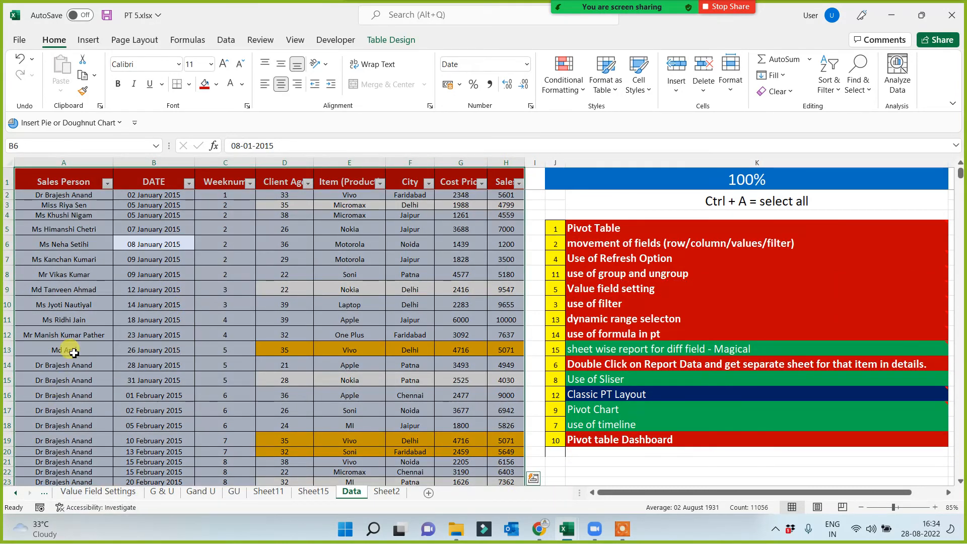
pyautogui.click(95, 43)
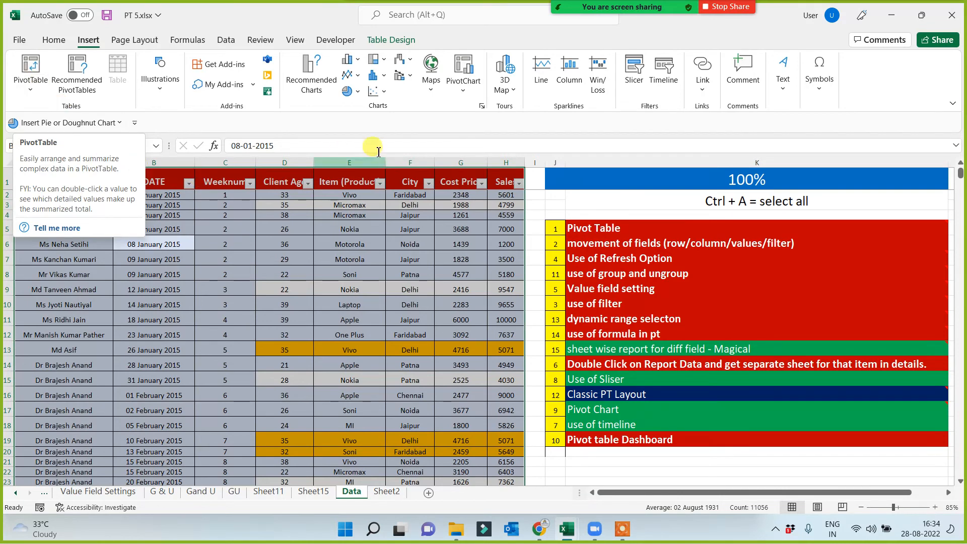
pyautogui.click(463, 69)
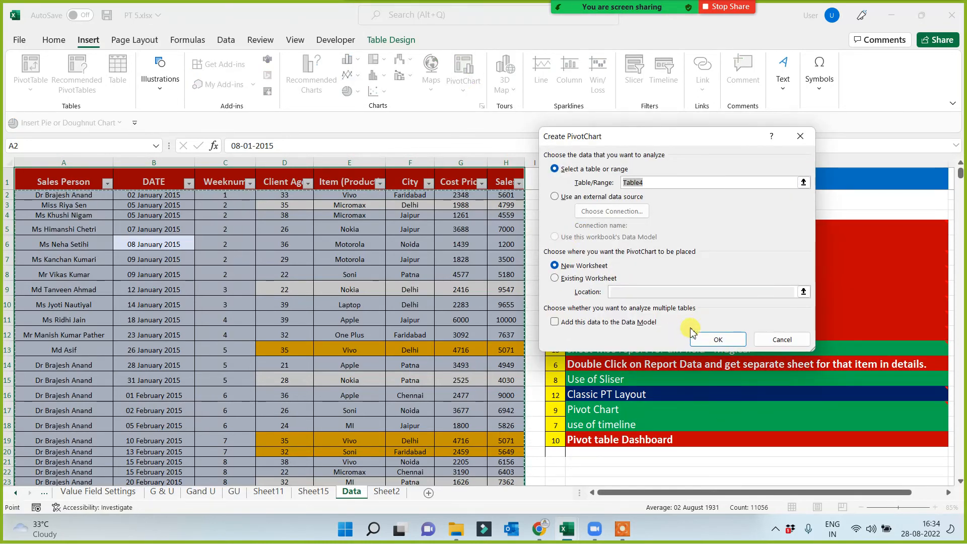
pyautogui.click(718, 340)
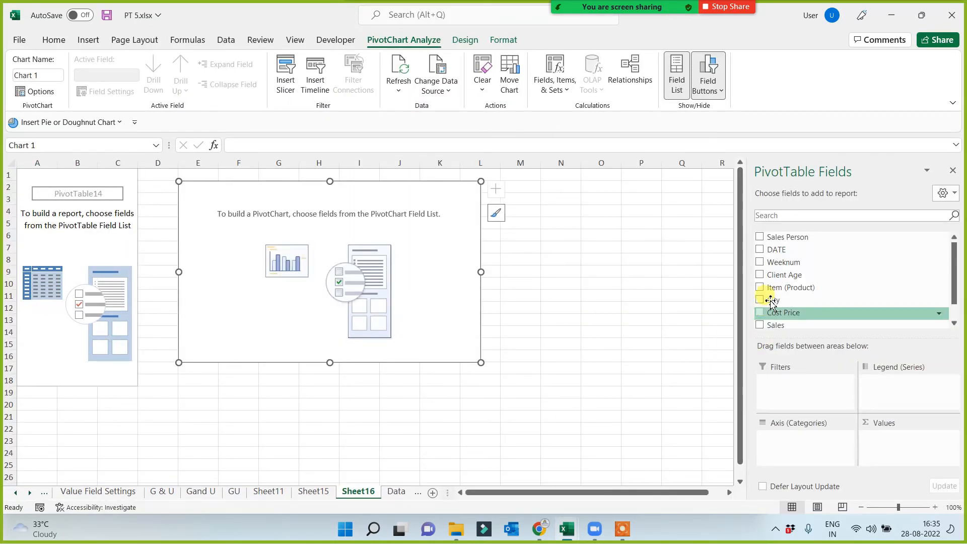
# Build the PivotChart with City as axis categories and Cost Price and Sales as summed values.
pyautogui.moveTo(772, 301); pyautogui.dragTo(799, 452)
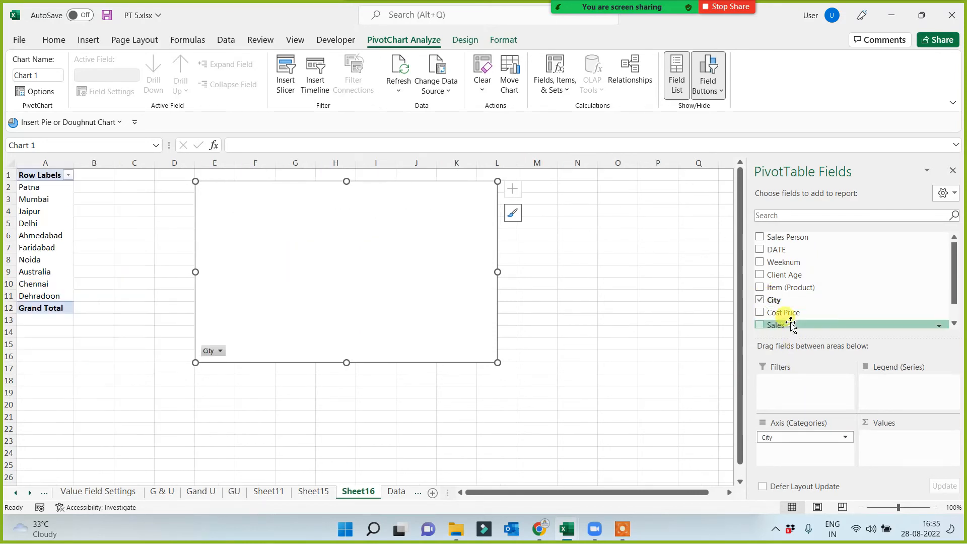
pyautogui.moveTo(791, 314); pyautogui.dragTo(881, 448)
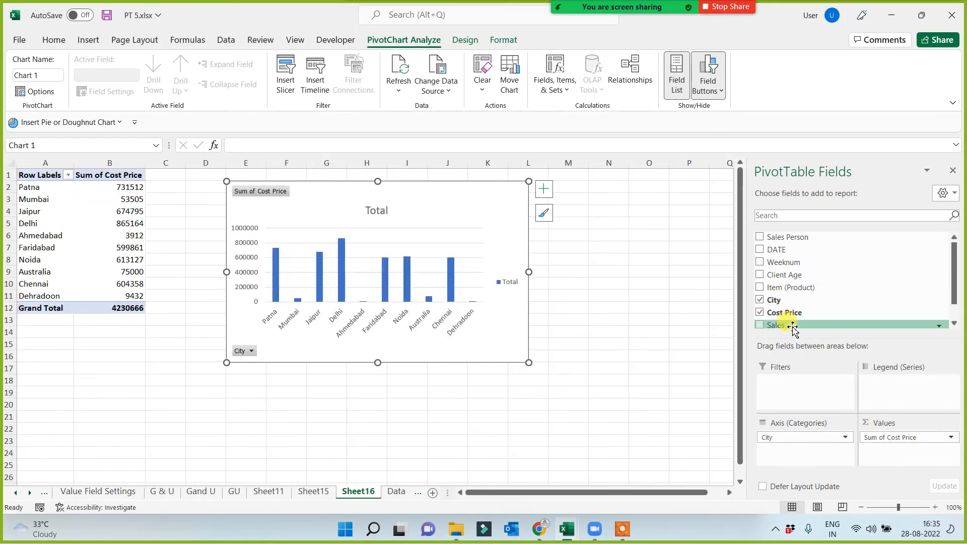
pyautogui.moveTo(791, 325); pyautogui.dragTo(879, 453)
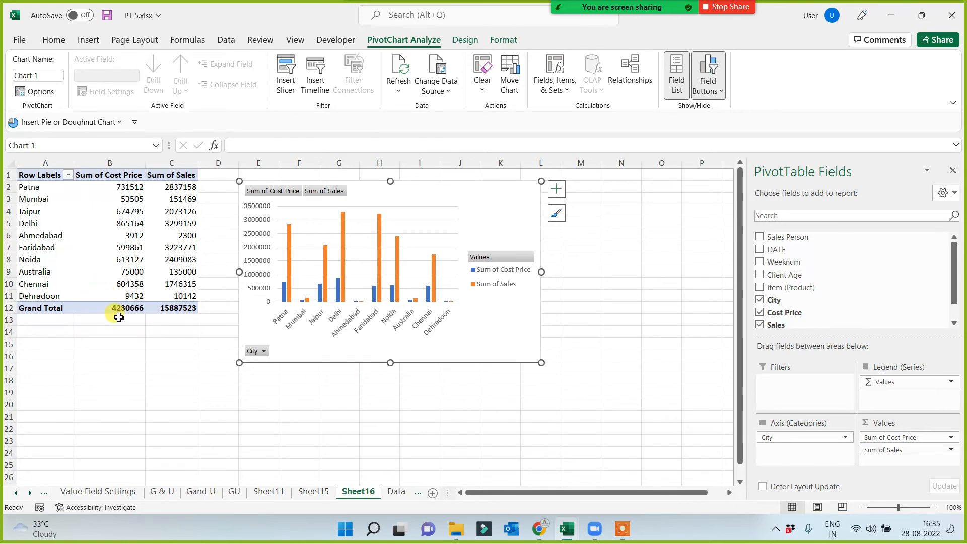
# Switch to the G & U sheet and view its sales report grouped by year, quarter and month.
pyautogui.click(164, 492)
pyautogui.moveTo(15, 185); pyautogui.dragTo(15, 210)
pyautogui.click(307, 301)
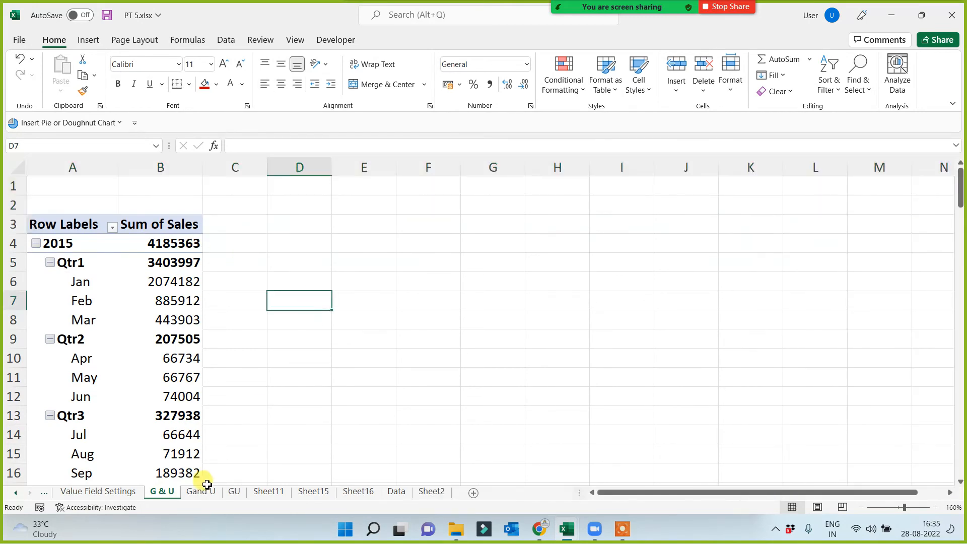
# Insert a blank row above the PivotTable on Sheet16 and make it about three rows tall.
pyautogui.click(123, 491)
pyautogui.moveTo(48, 180); pyautogui.dragTo(55, 203)
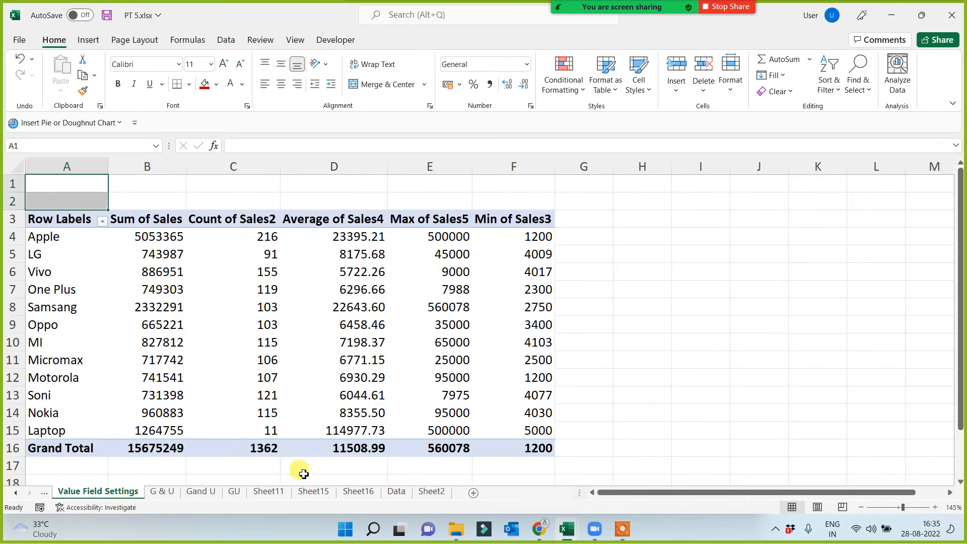
pyautogui.click(356, 491)
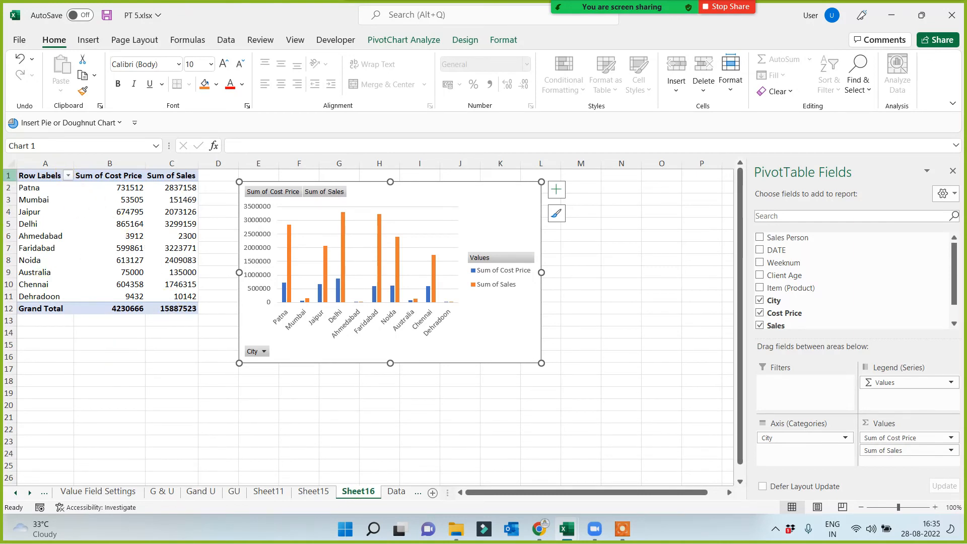
pyautogui.rightClick(8, 175)
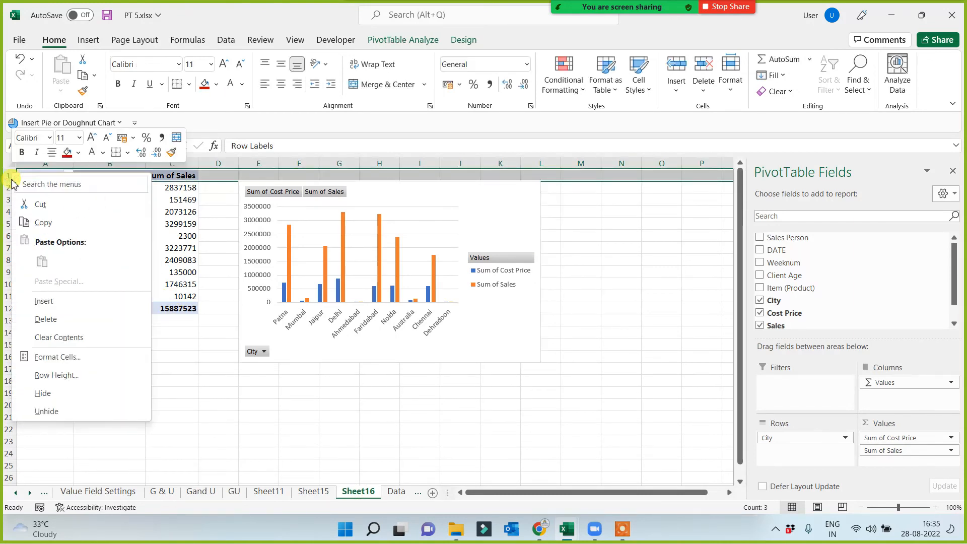
pyautogui.click(38, 302)
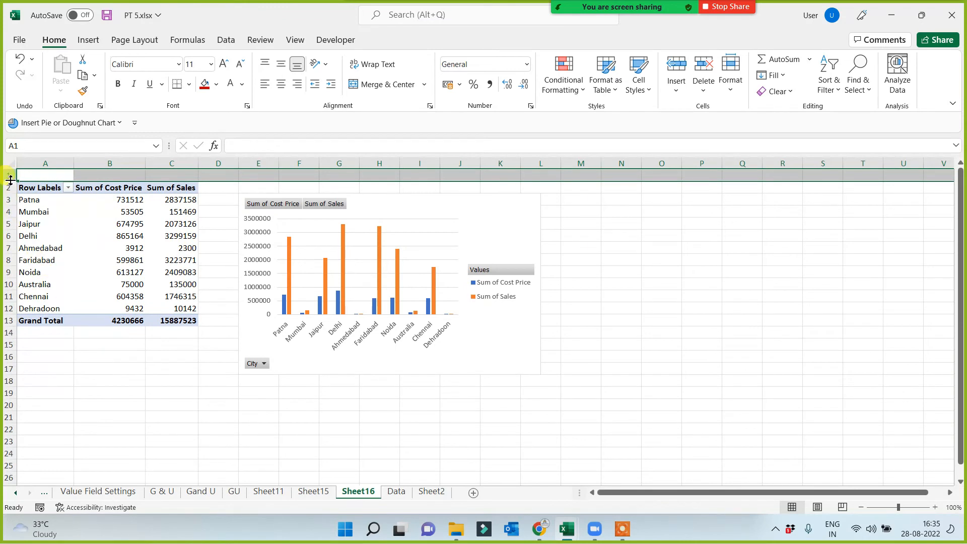
pyautogui.moveTo(10, 181); pyautogui.dragTo(10, 207)
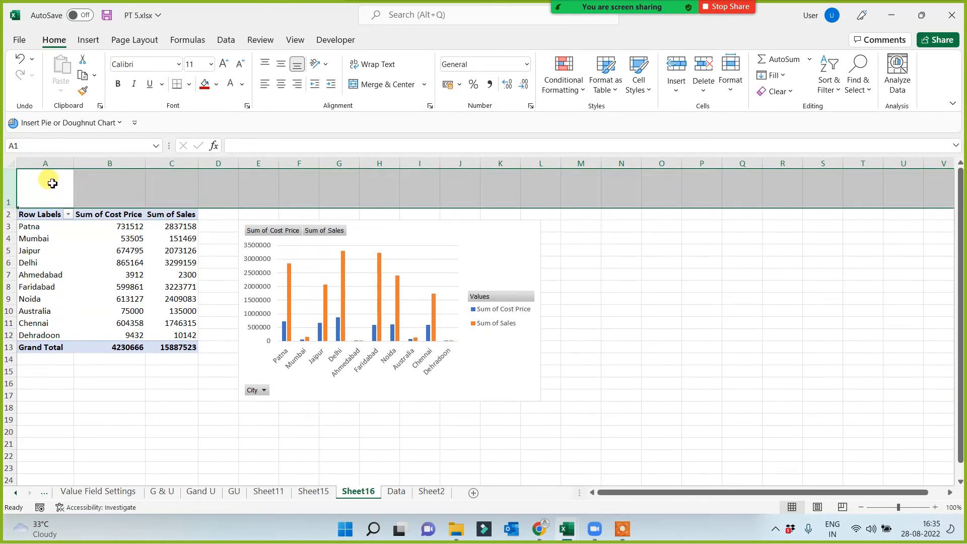
# Fill A1:U1 on Sheet16 with red and merge and center it as a header band.
pyautogui.moveTo(51, 183); pyautogui.dragTo(874, 200)
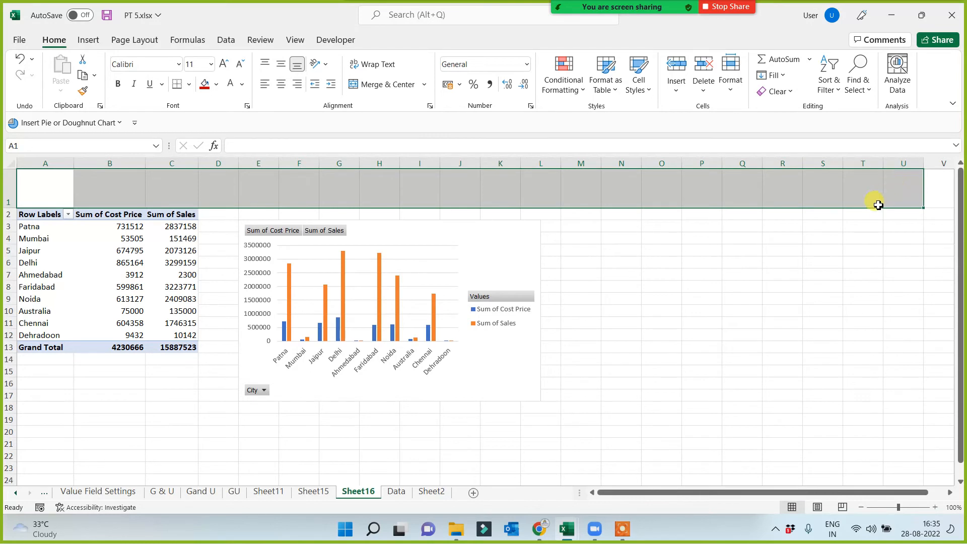
pyautogui.click(205, 86)
pyautogui.click(369, 85)
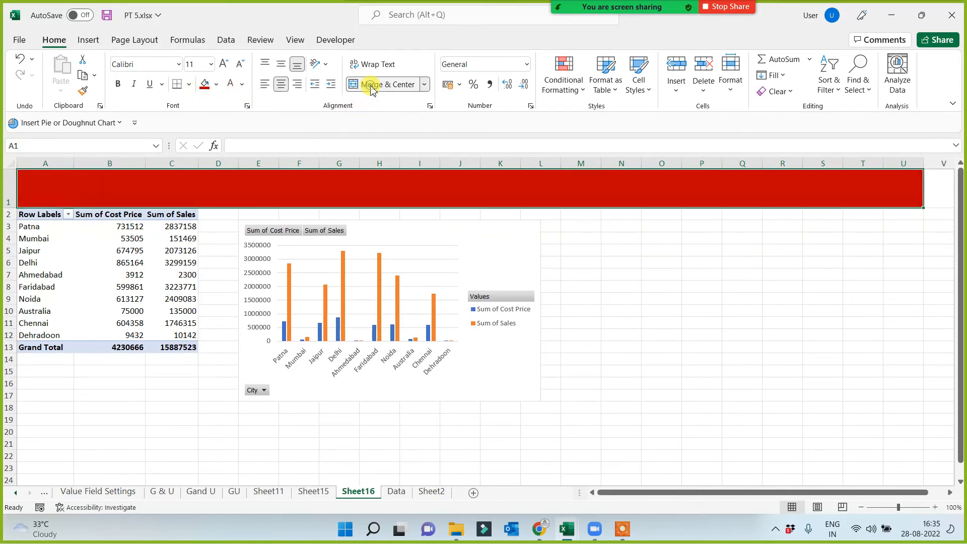
# Add a thick outside border around the dashboard area A1:U23.
pyautogui.moveTo(91, 179); pyautogui.dragTo(97, 467)
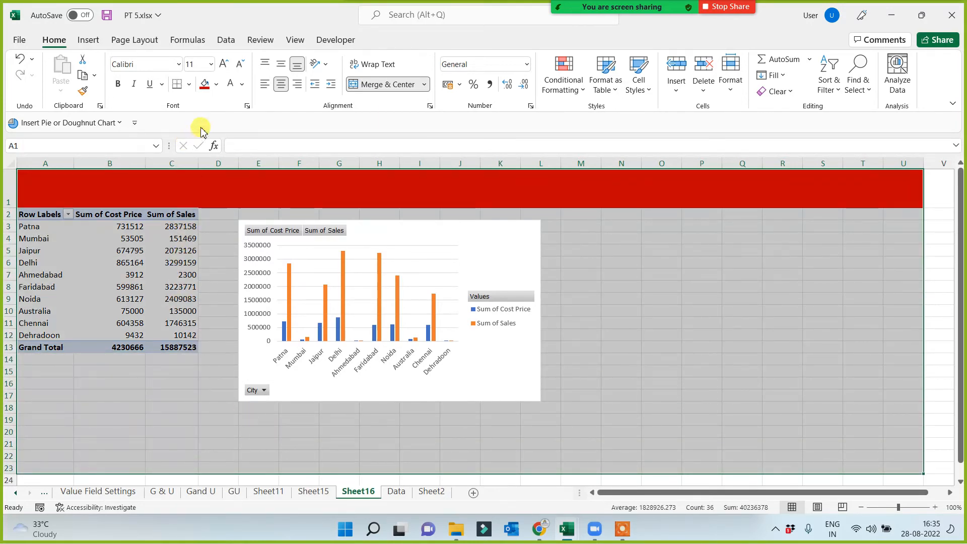
pyautogui.click(188, 84)
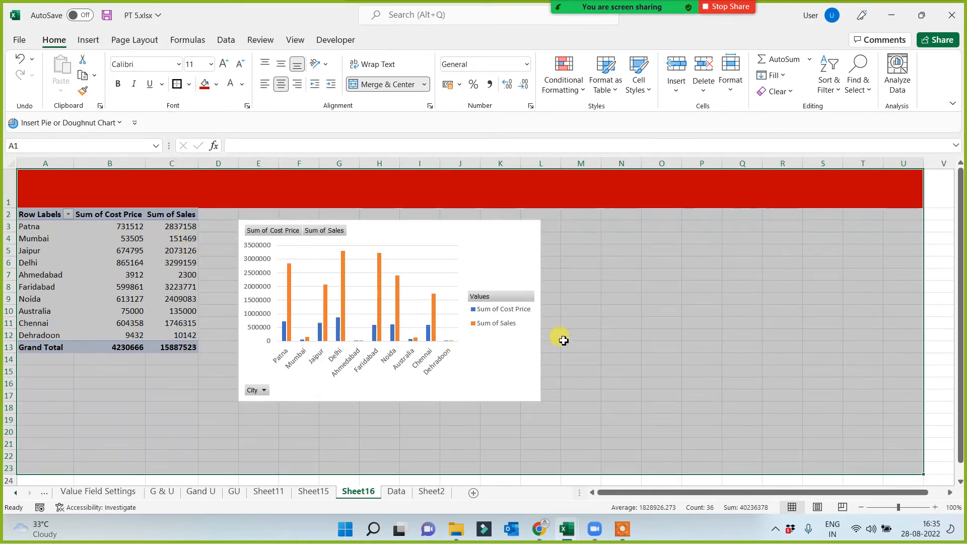
pyautogui.click(608, 346)
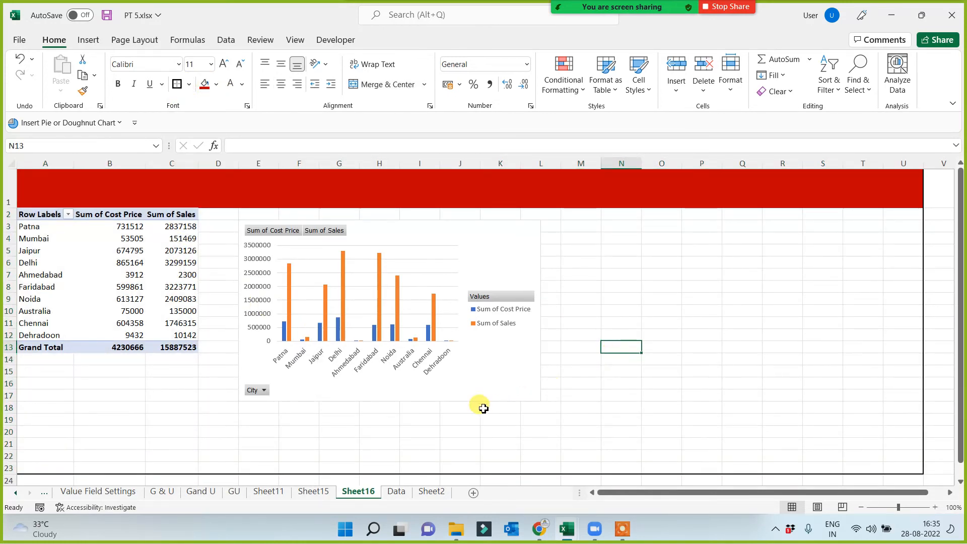
# Move the PivotChart directly beside the PivotTable, just under the red header band.
pyautogui.click(464, 401)
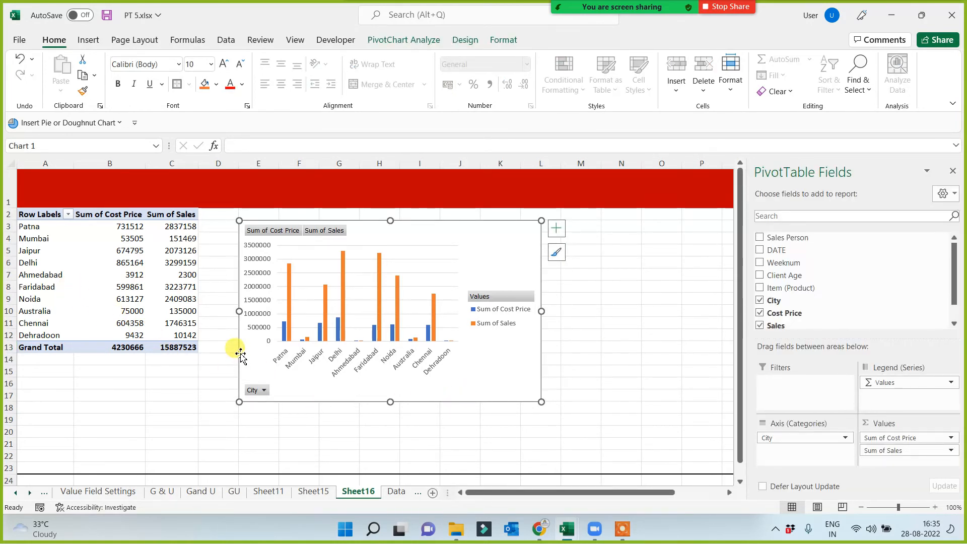
pyautogui.moveTo(241, 351); pyautogui.dragTo(204, 344)
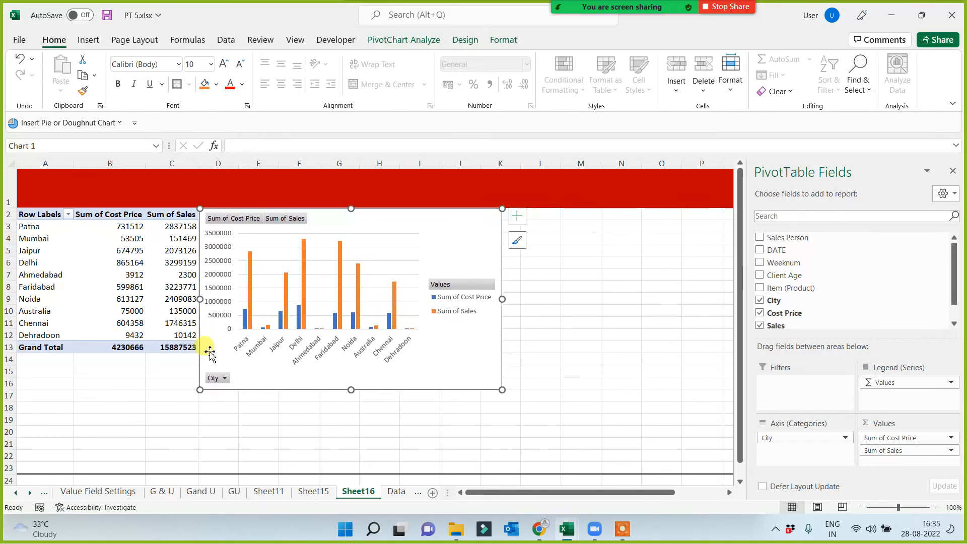
pyautogui.click(603, 396)
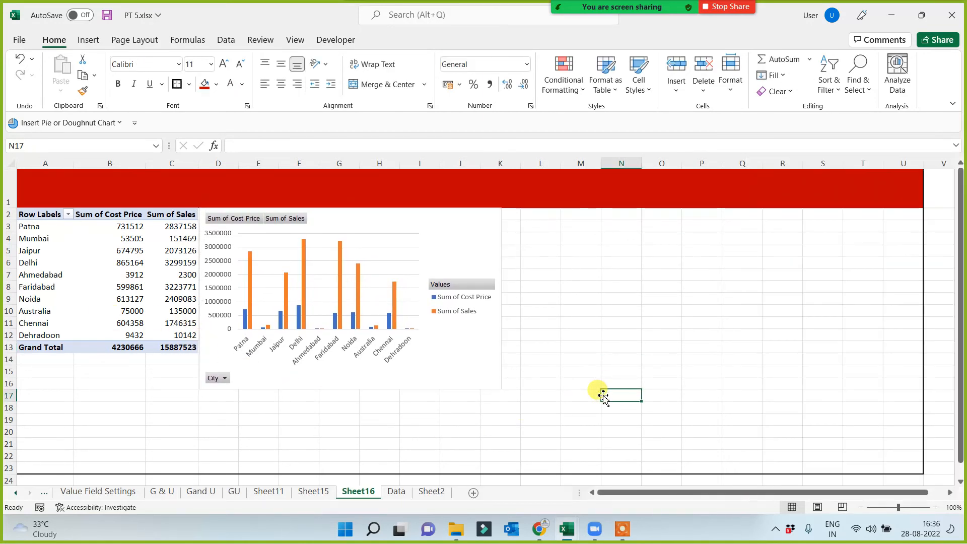
# Apply the dark chart style with outlined, unfilled columns to the PivotChart, after trying the grey gradient and black styles.
pyautogui.click(436, 364)
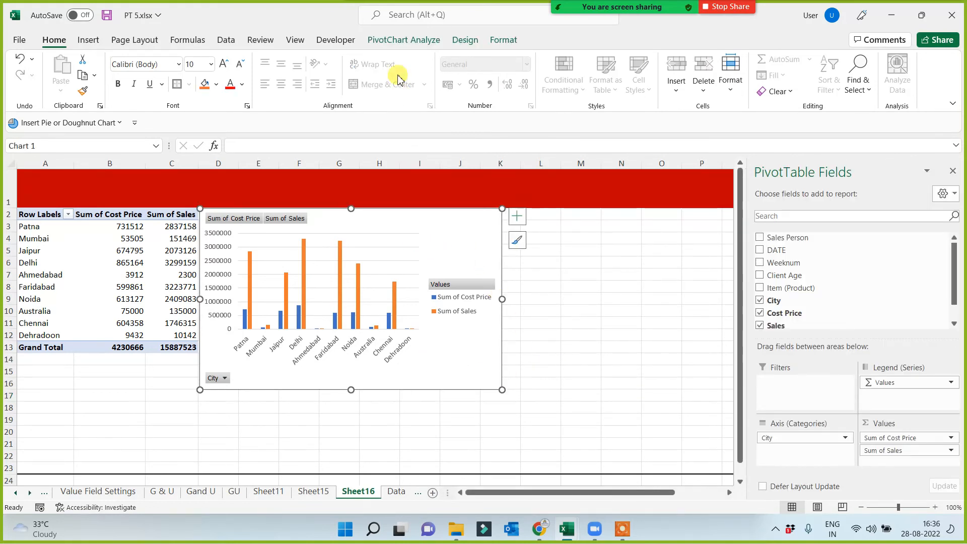
pyautogui.click(406, 40)
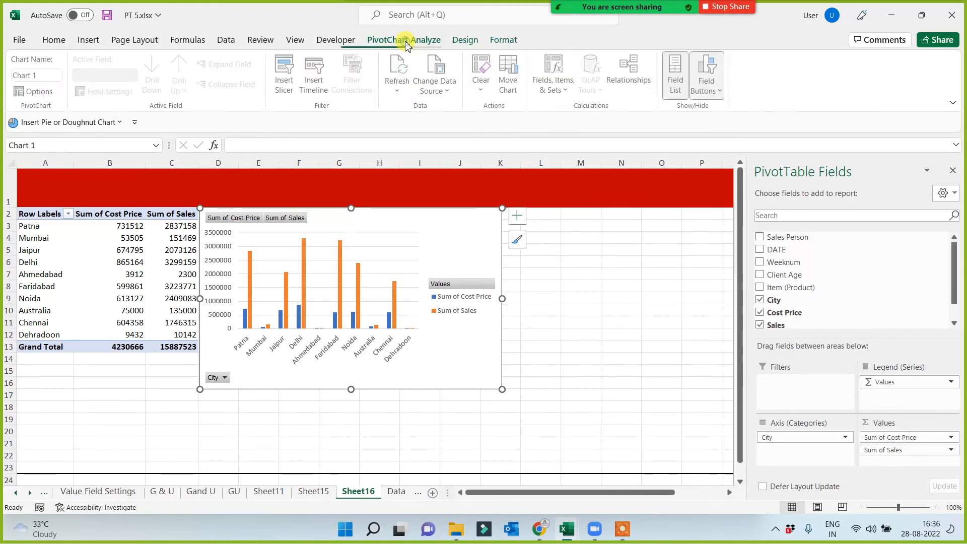
pyautogui.click(466, 40)
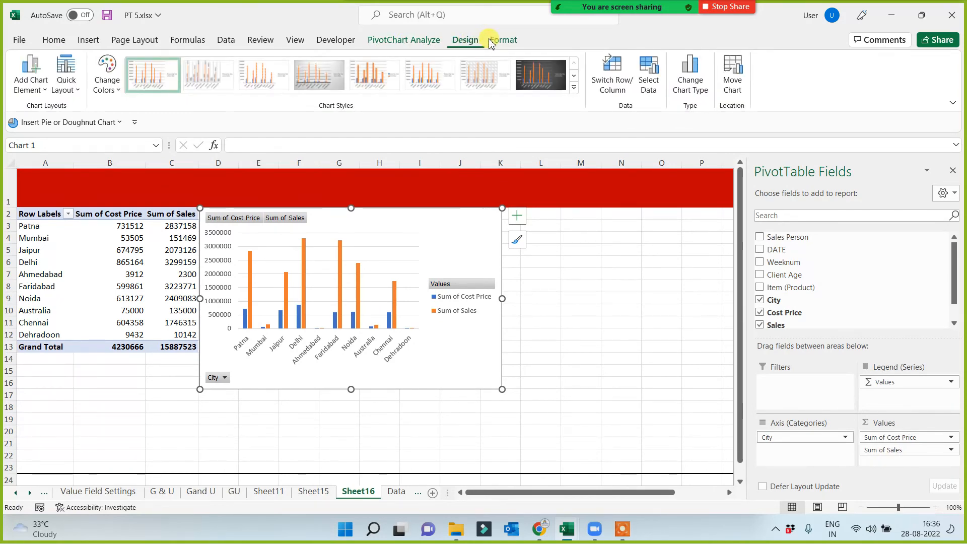
pyautogui.click(502, 41)
pyautogui.click(465, 41)
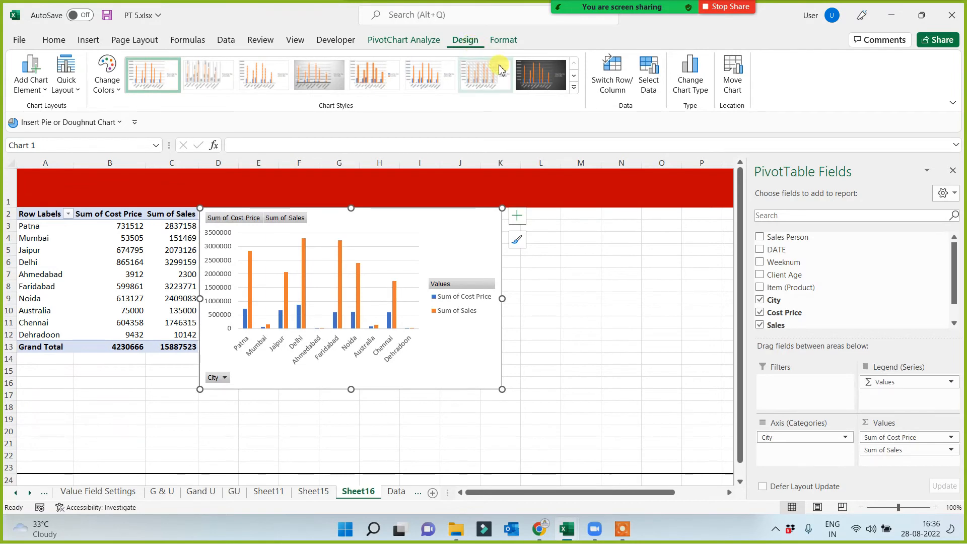
pyautogui.click(332, 75)
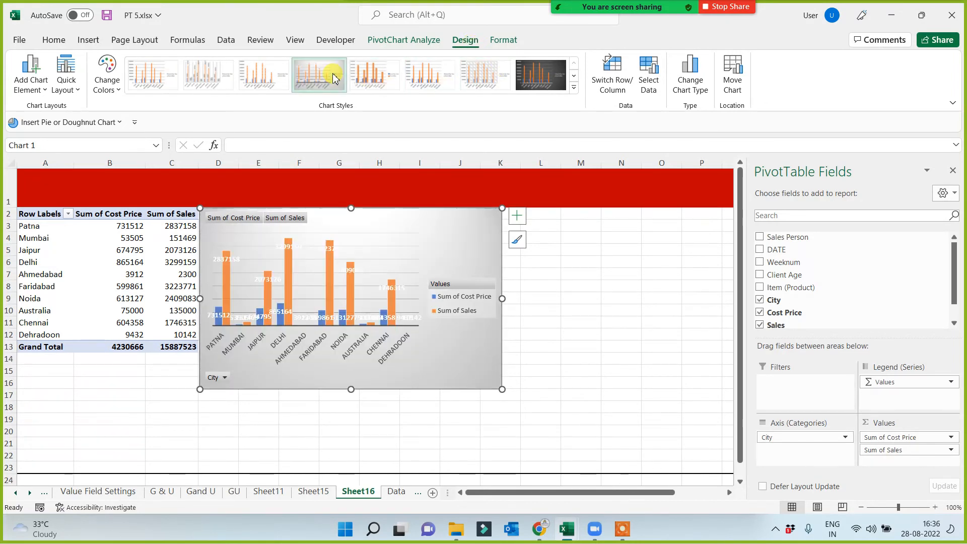
pyautogui.click(538, 78)
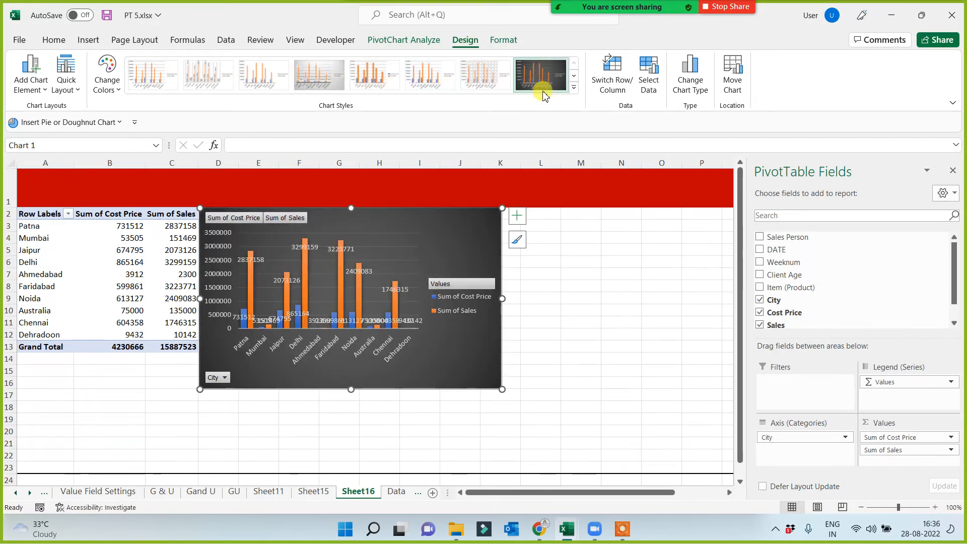
pyautogui.click(574, 87)
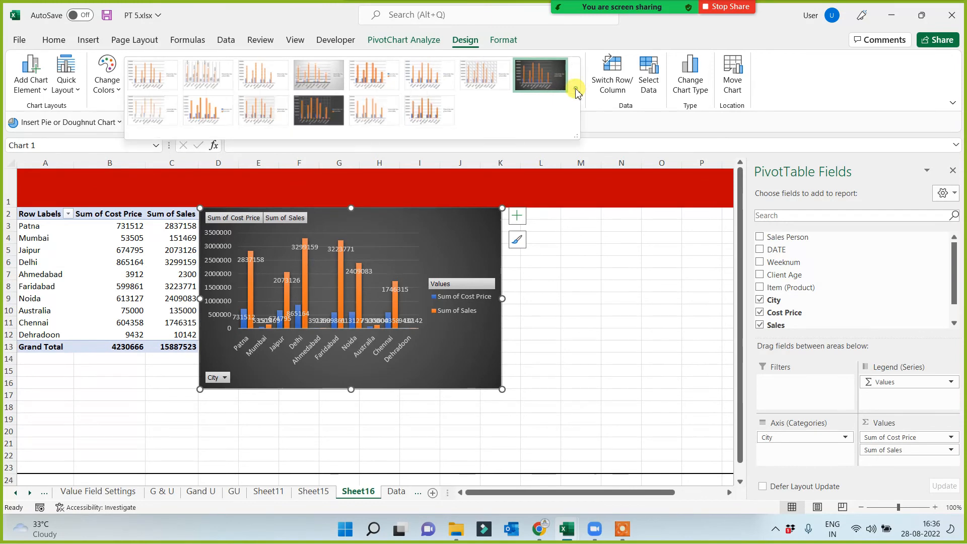
pyautogui.click(317, 118)
pyautogui.click(583, 326)
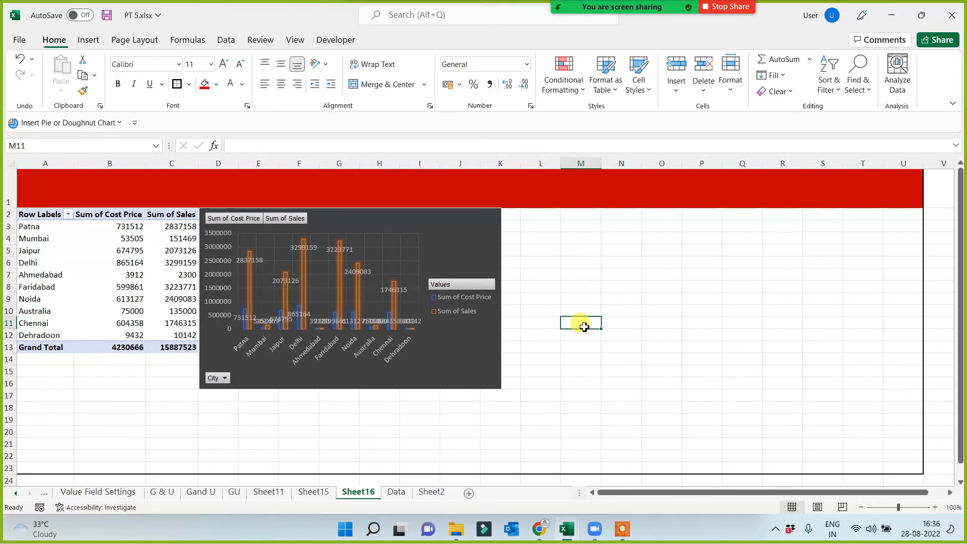
# Format the Pivot Chart topic in K17 of the Data sheet with the red fill and bold text of the group and ungroup topic.
pyautogui.click(397, 491)
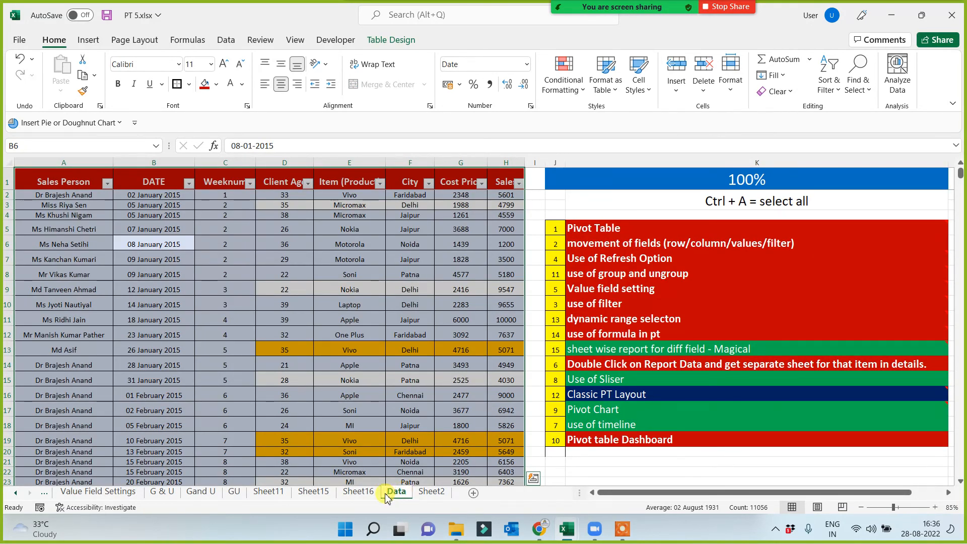
pyautogui.click(589, 409)
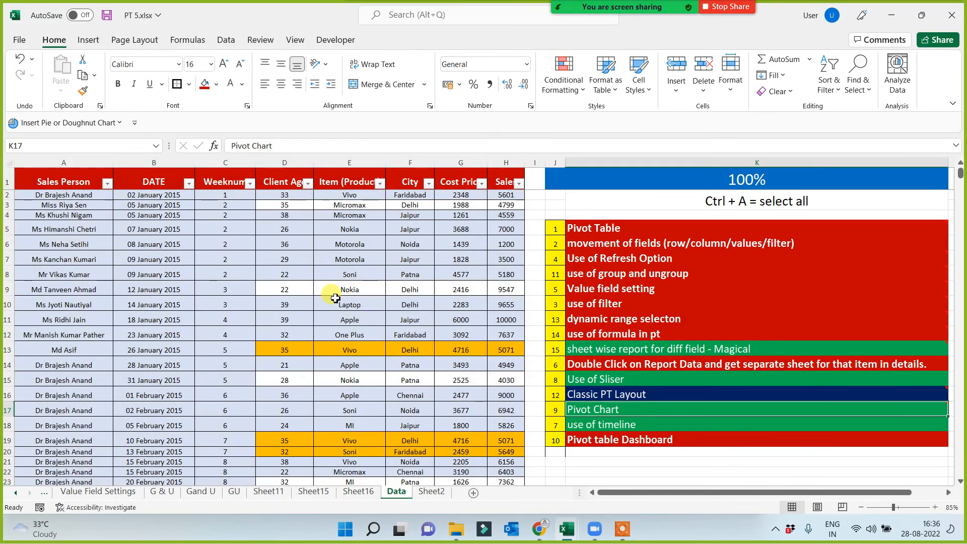
pyautogui.click(207, 86)
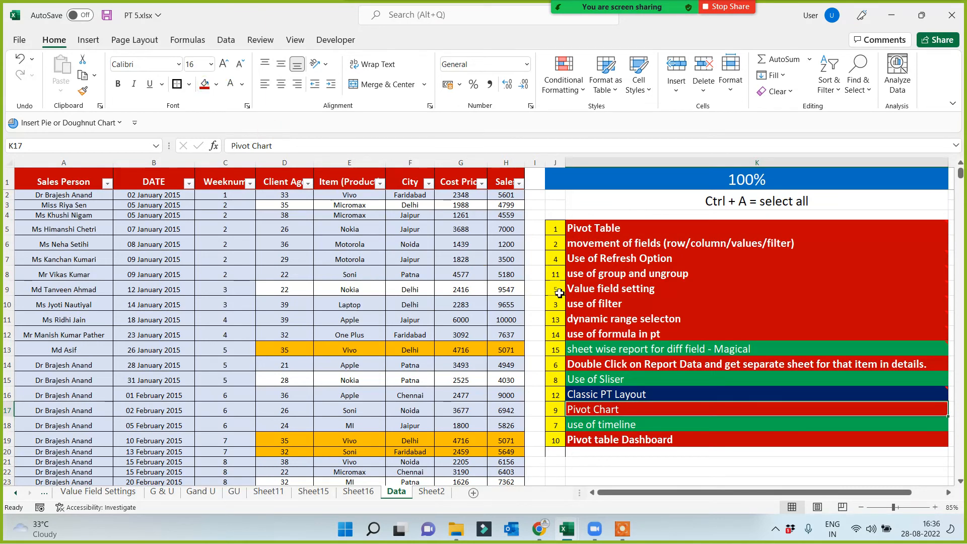
pyautogui.click(604, 274)
pyautogui.click(82, 92)
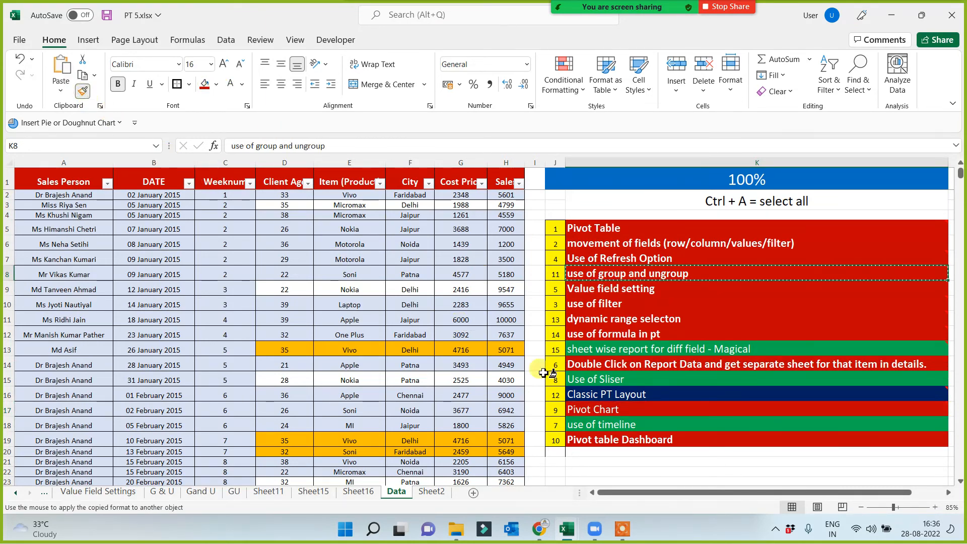
pyautogui.click(601, 409)
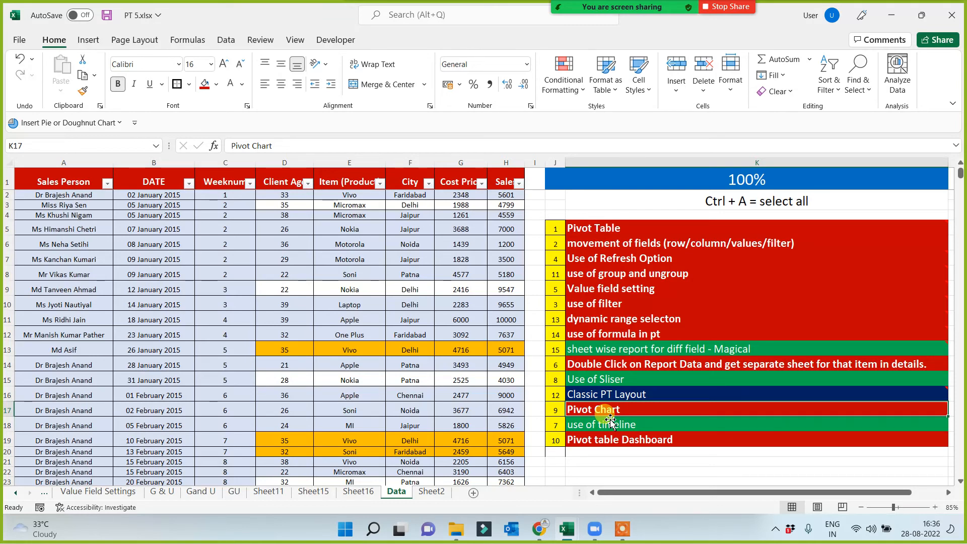
pyautogui.click(626, 443)
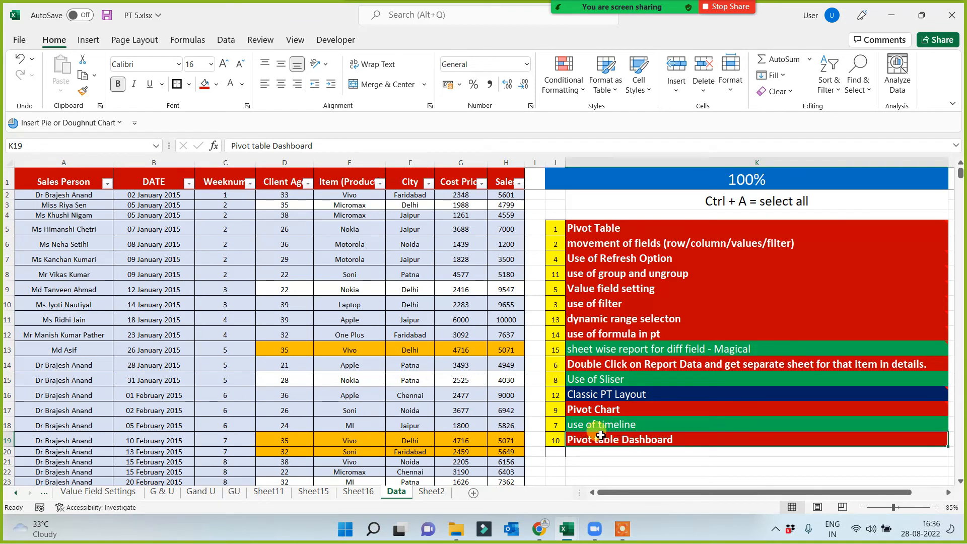
pyautogui.click(594, 408)
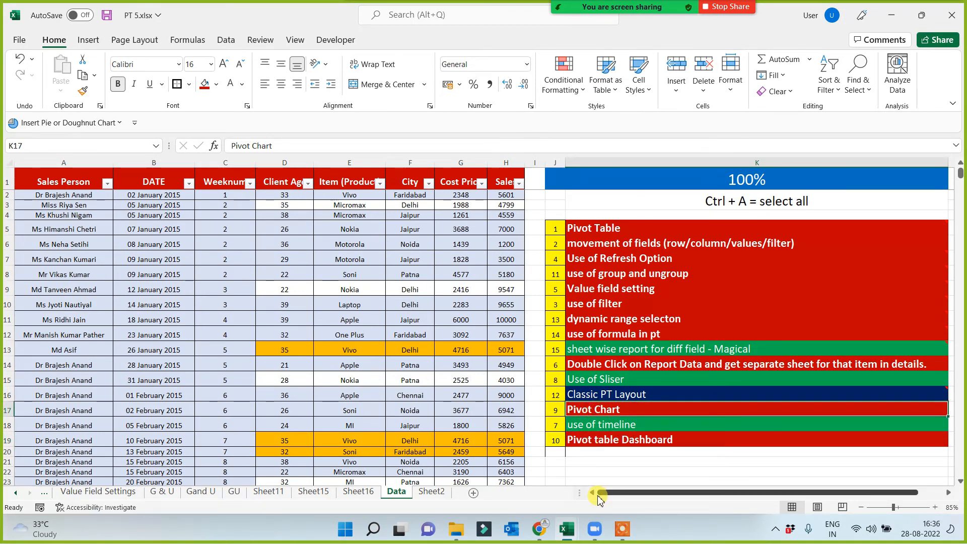
# Rename Sheet16 as Pivot Dashboard.
pyautogui.click(358, 491)
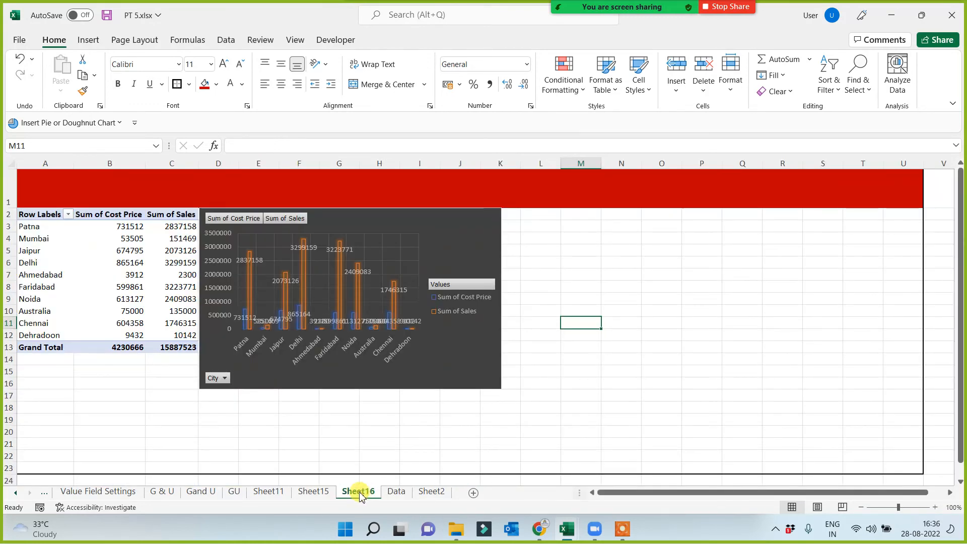
pyautogui.write('Pi')
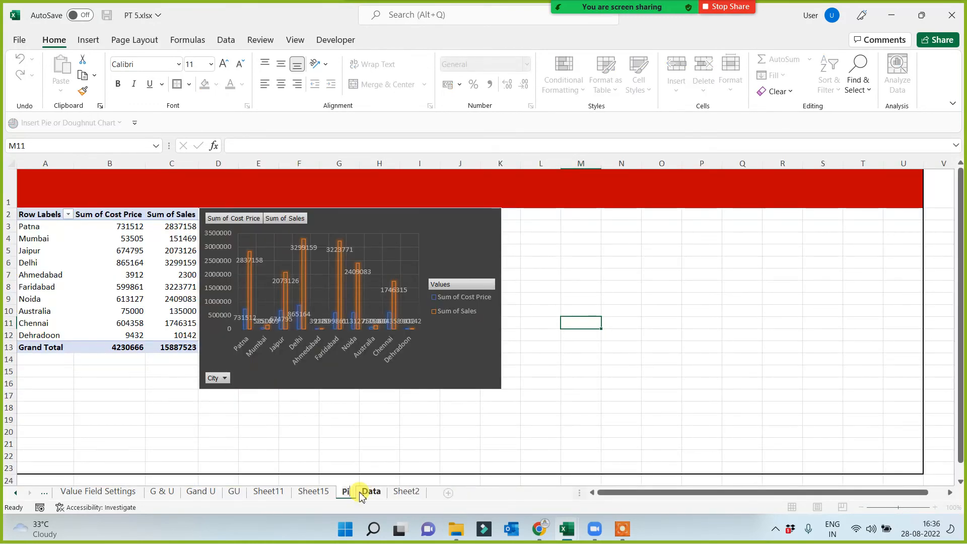
pyautogui.write('vot Dashboard')
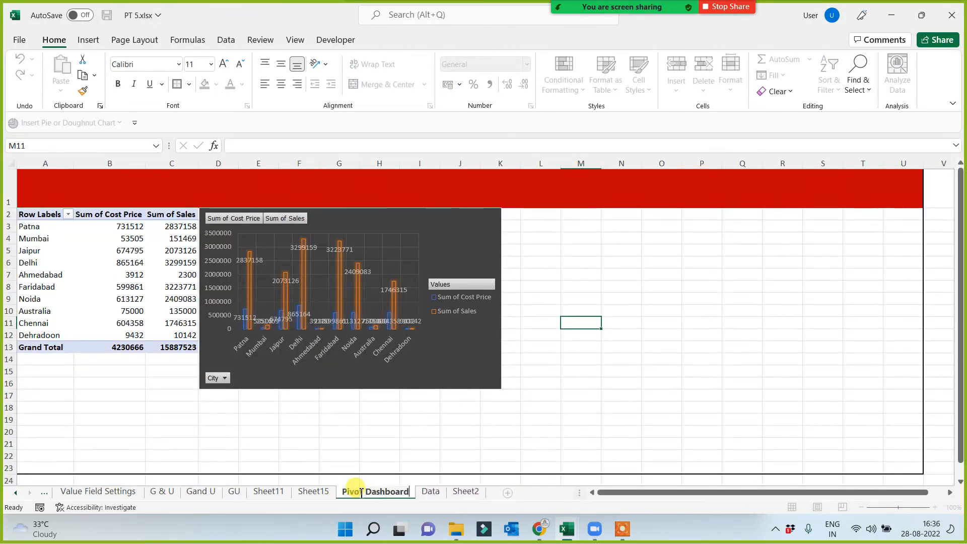
pyautogui.click(551, 422)
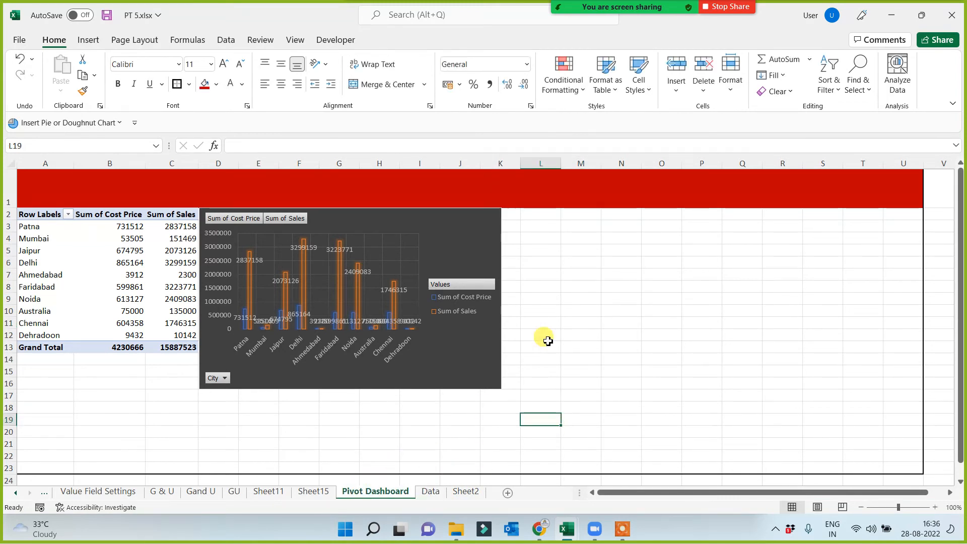
# Insert slicers for Sales Person, Weeknum, Item (Product) and City, based on the dashboard's PivotTable.
pyautogui.click(517, 216)
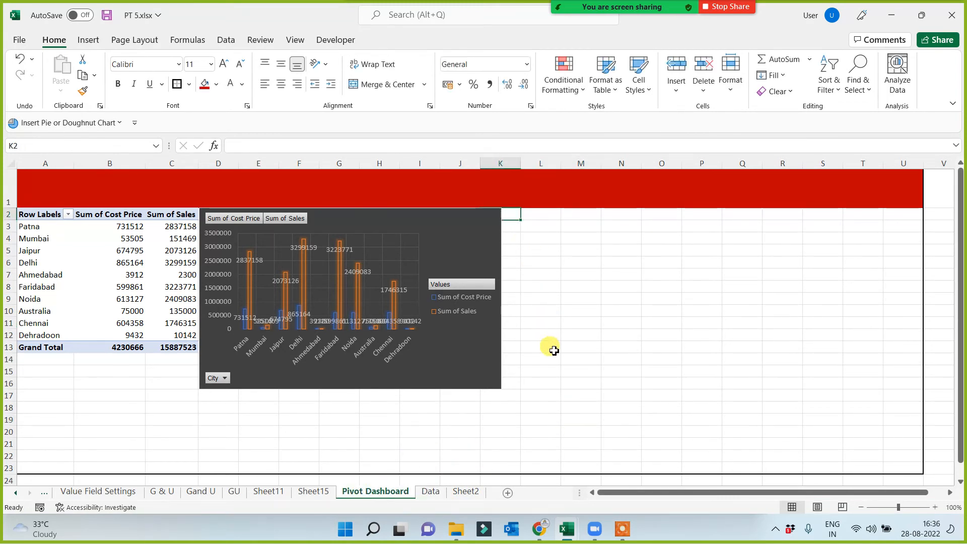
pyautogui.click(98, 312)
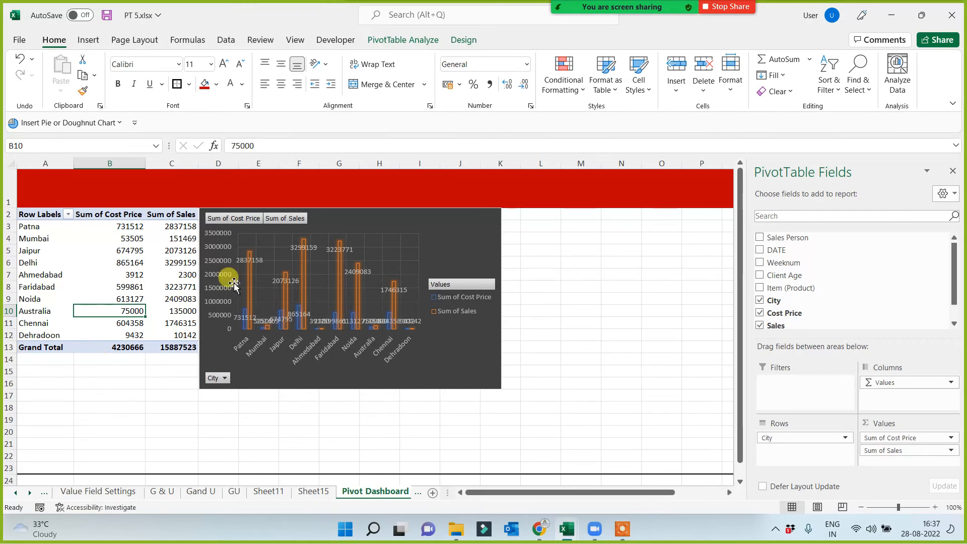
pyautogui.click(397, 40)
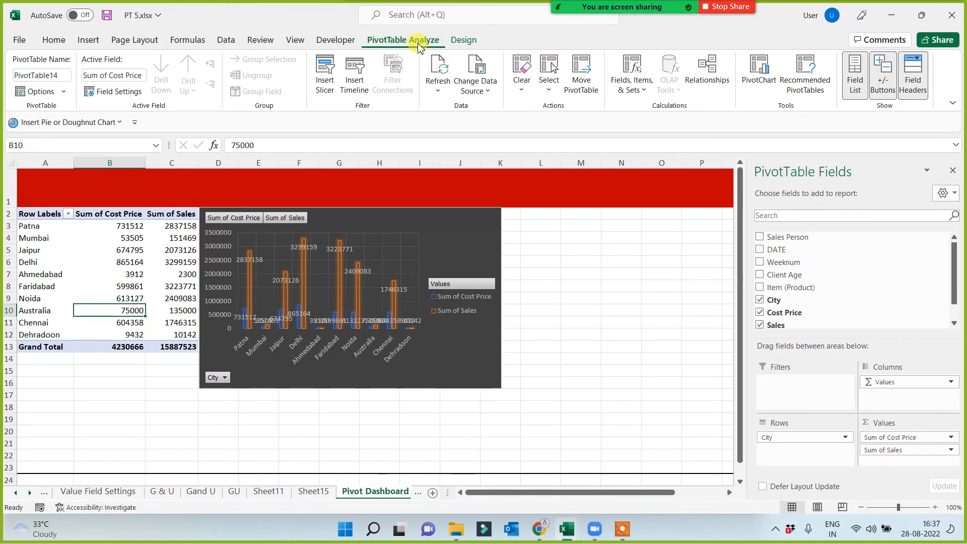
pyautogui.click(327, 70)
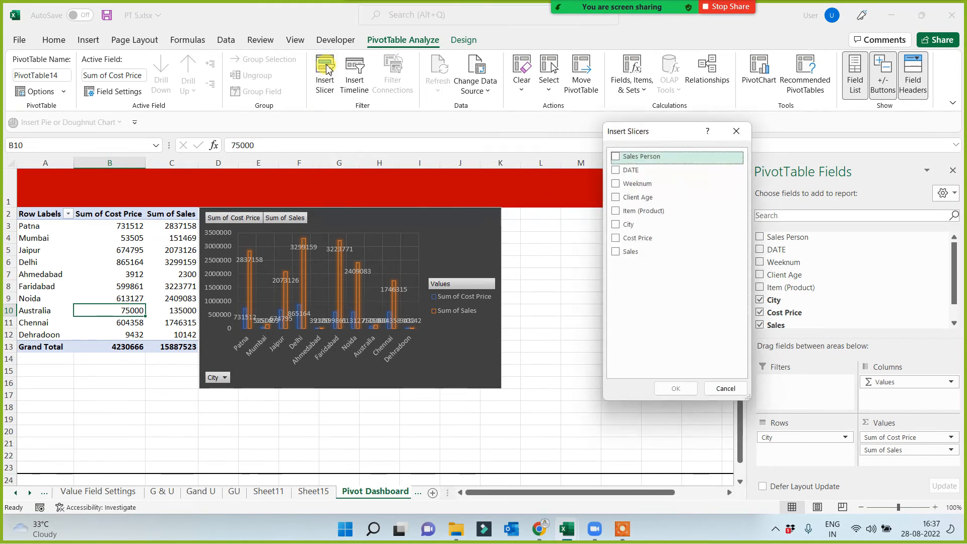
pyautogui.moveTo(673, 135); pyautogui.dragTo(603, 181)
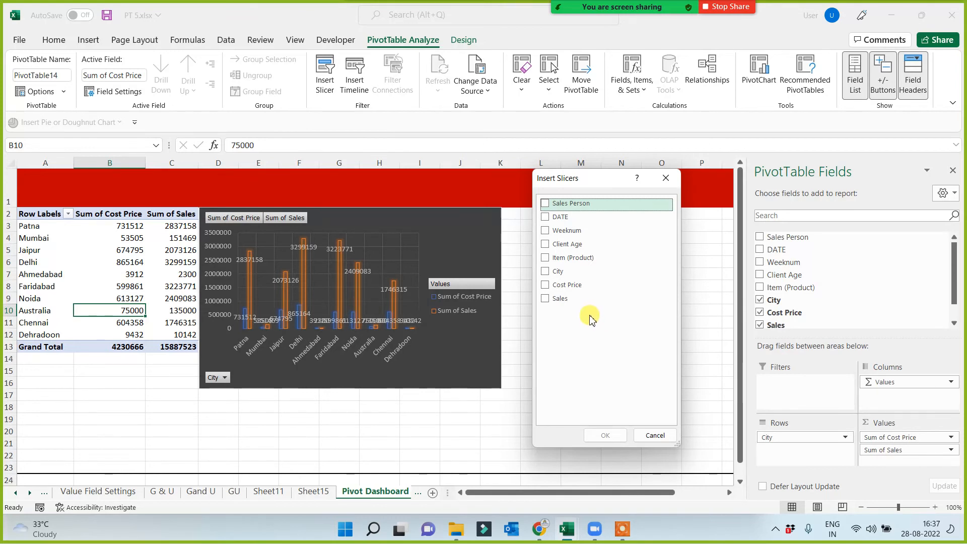
pyautogui.click(545, 203)
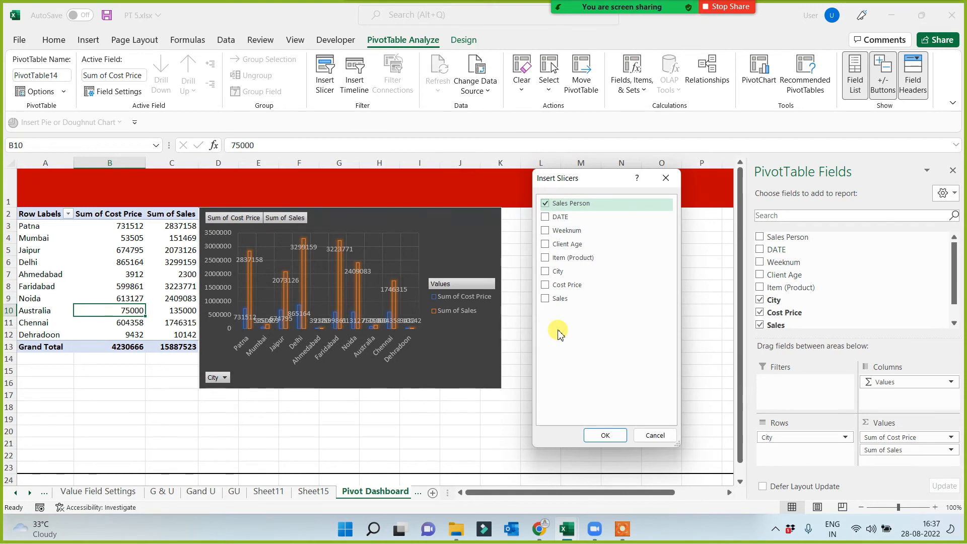
pyautogui.click(545, 230)
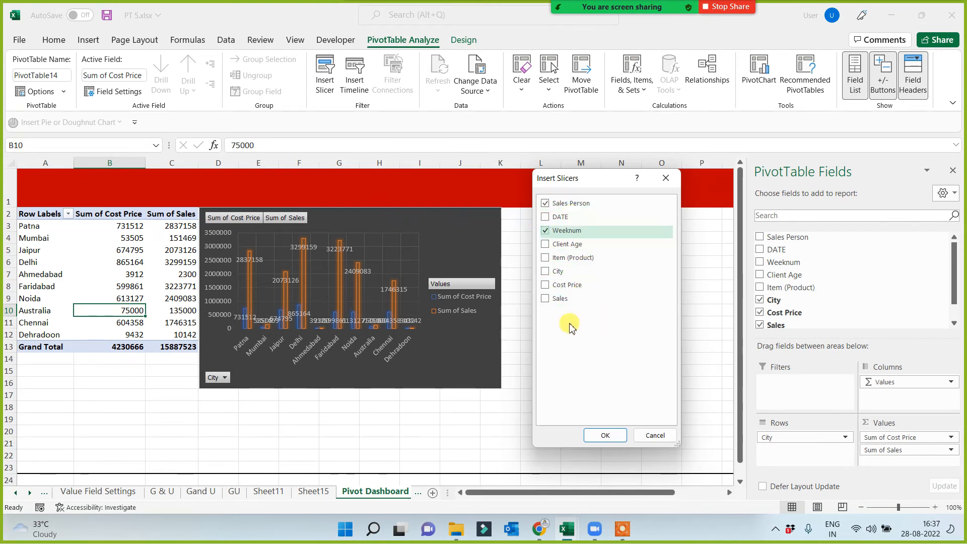
pyautogui.click(544, 257)
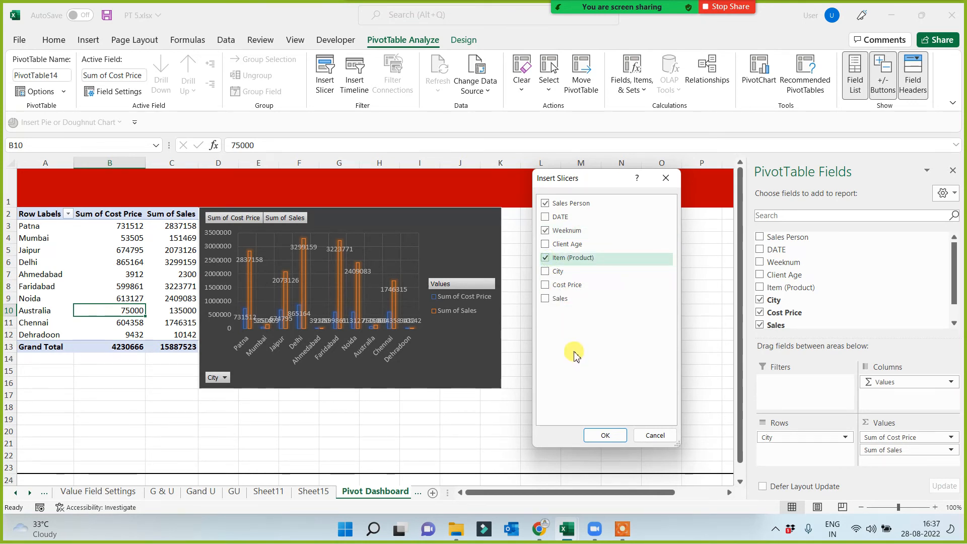
pyautogui.click(545, 217)
pyautogui.click(545, 216)
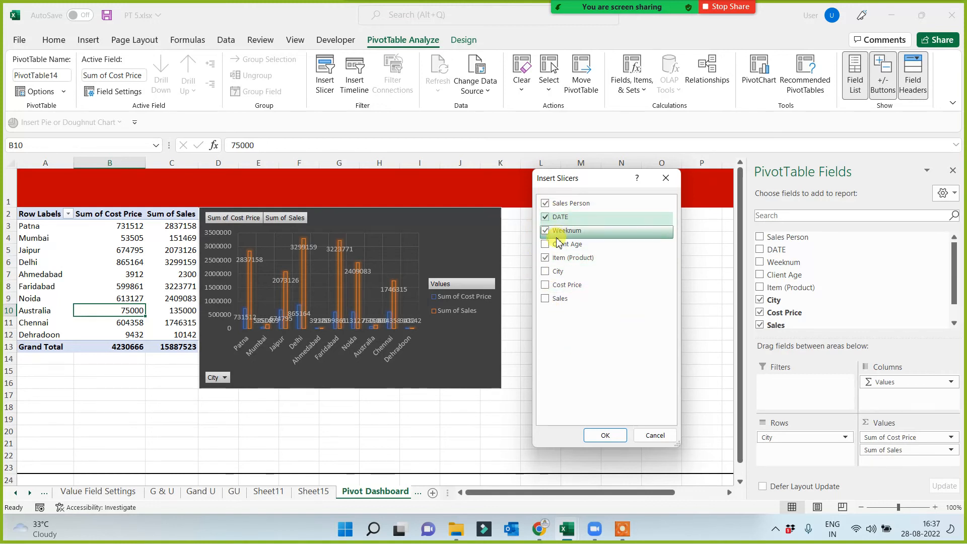
pyautogui.click(546, 270)
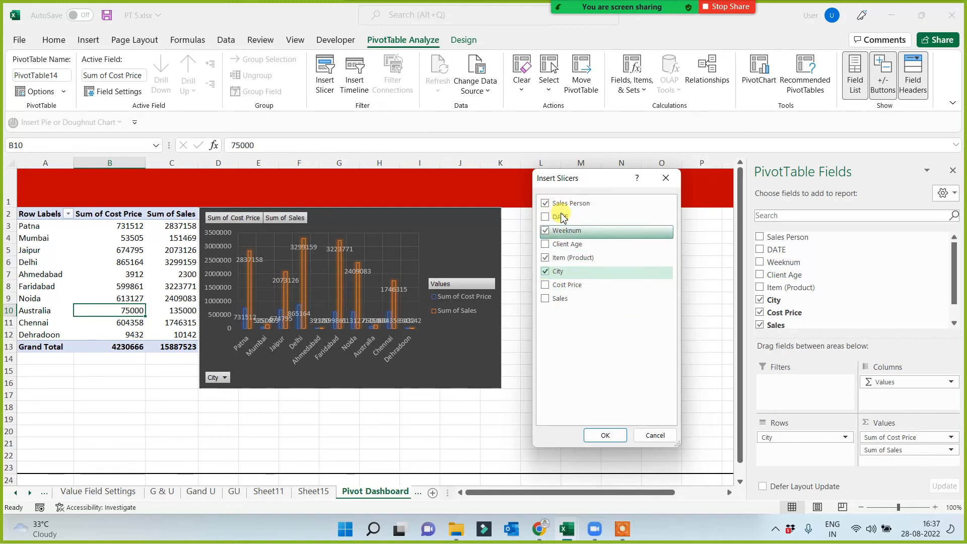
pyautogui.click(549, 236)
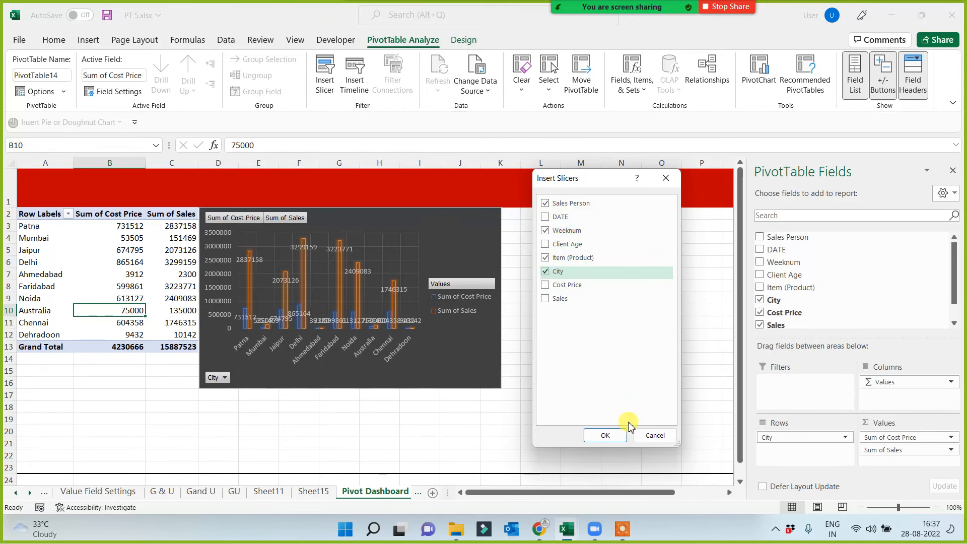
pyautogui.click(607, 435)
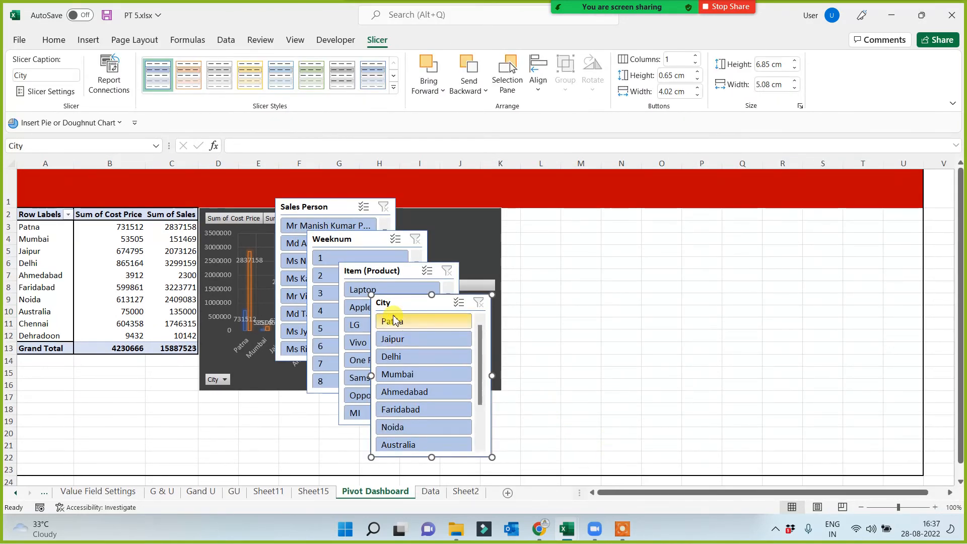
# Place the City slicer directly beside the PivotChart under the red band and resize it to about 7.56 cm high and 4 cm wide.
pyautogui.moveTo(410, 302); pyautogui.dragTo(544, 218)
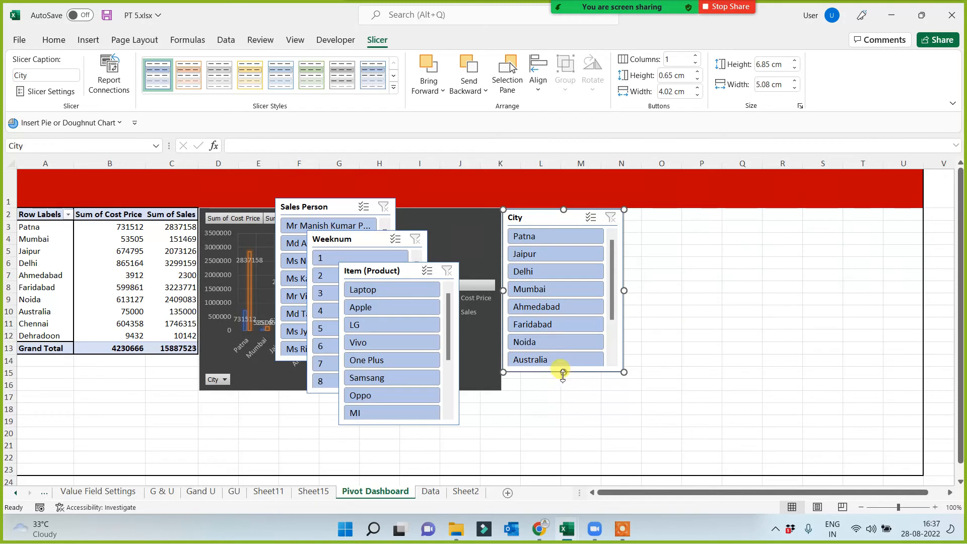
pyautogui.moveTo(562, 372); pyautogui.dragTo(562, 393)
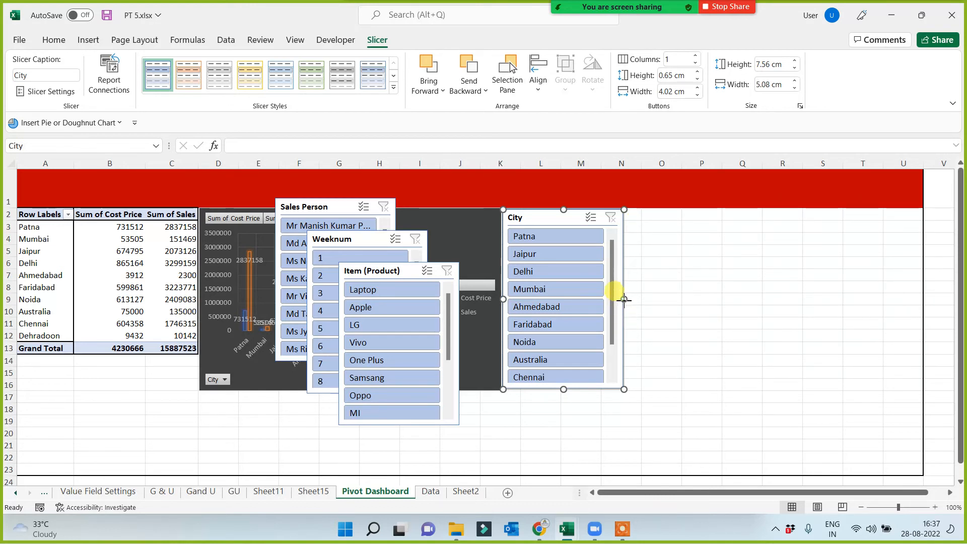
pyautogui.moveTo(623, 299); pyautogui.dragTo(598, 300)
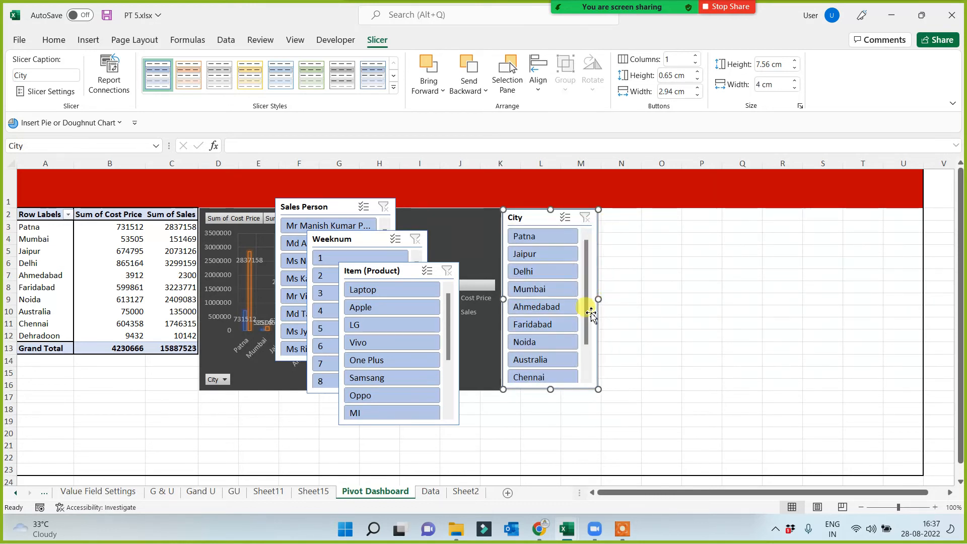
# Place the Item (Product) slicer directly beside the City slicer and resize it to about 7.56 cm high and 4.51 cm wide.
pyautogui.moveTo(391, 268); pyautogui.dragTo(651, 214)
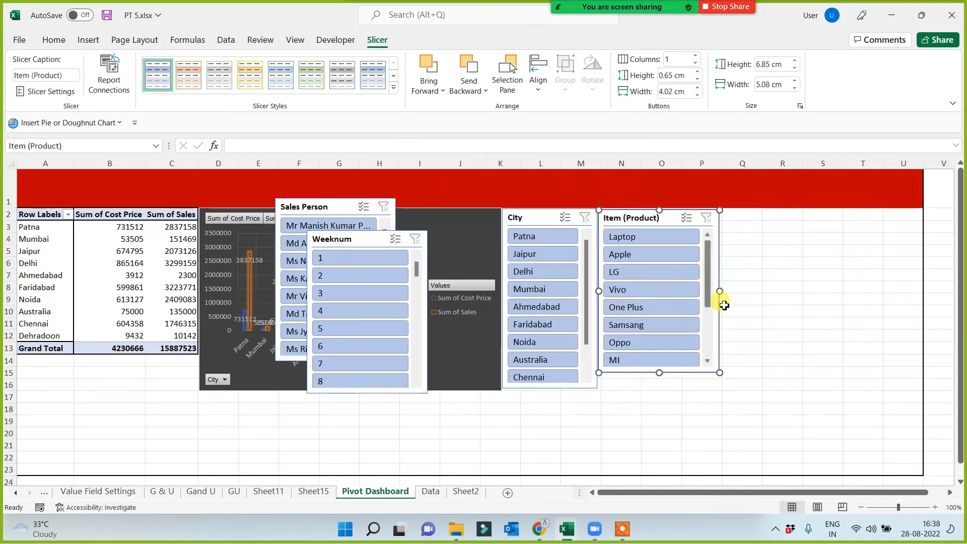
pyautogui.moveTo(720, 291); pyautogui.dragTo(705, 287)
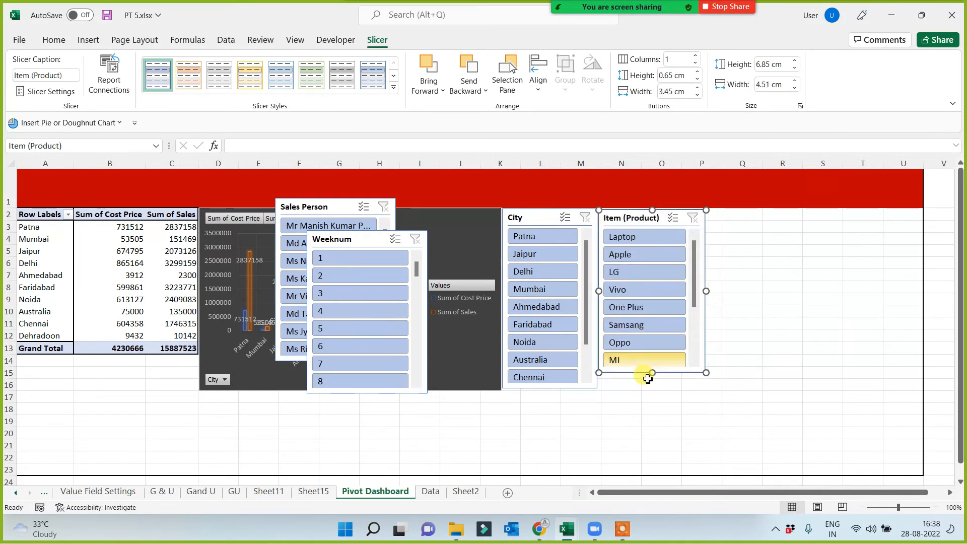
pyautogui.moveTo(652, 373); pyautogui.dragTo(649, 389)
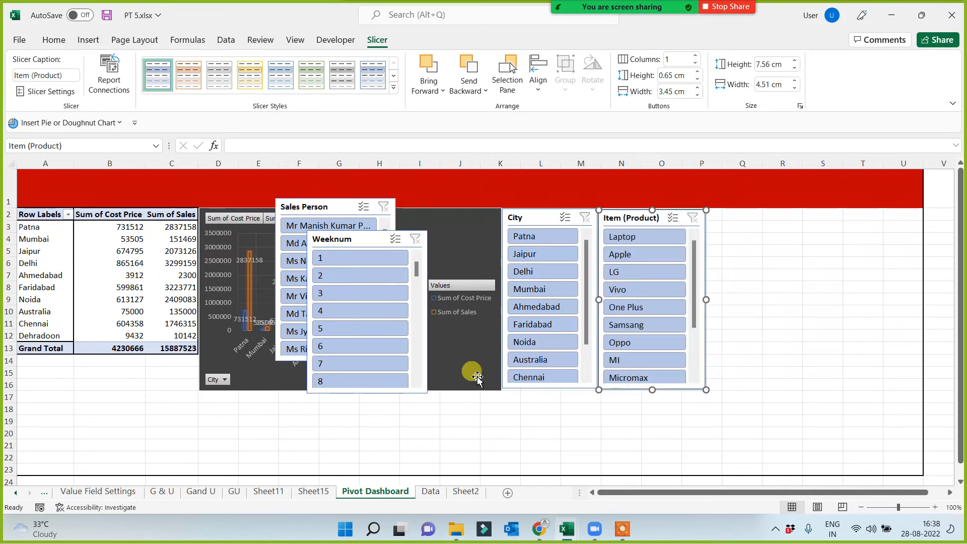
# Place the Weeknum slicer directly beside the Item (Product) slicer and resize it to about 7.54 cm high and 4.57 cm wide.
pyautogui.moveTo(367, 237); pyautogui.dragTo(763, 214)
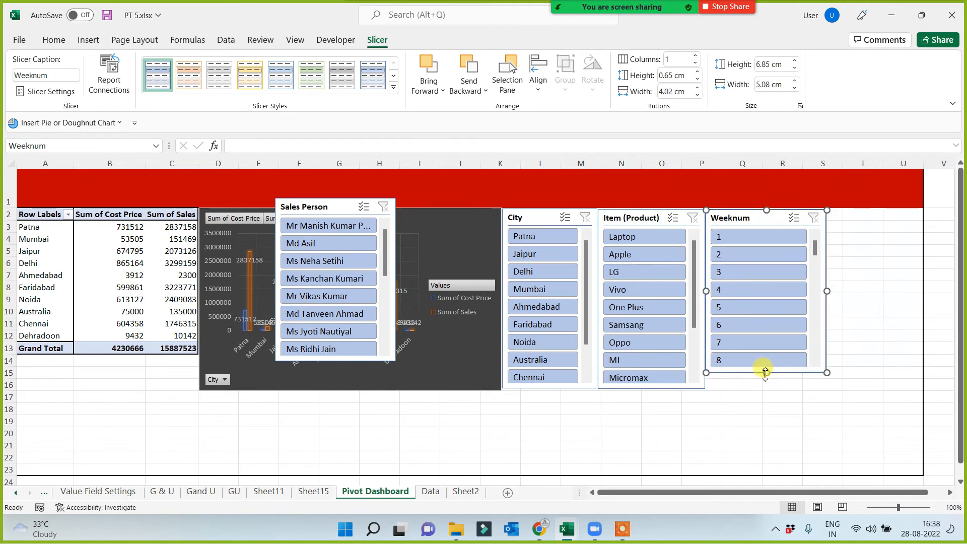
pyautogui.moveTo(765, 372); pyautogui.dragTo(767, 391)
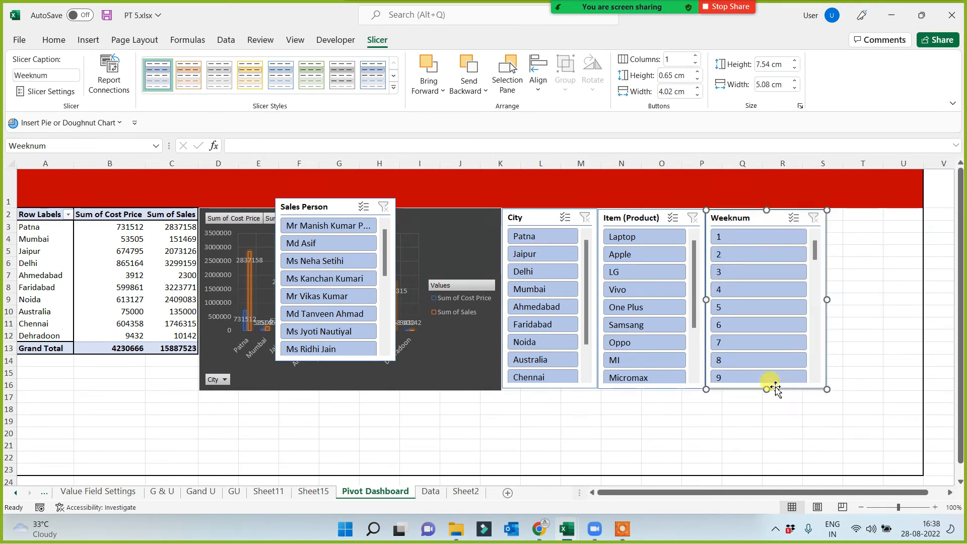
pyautogui.moveTo(826, 299); pyautogui.dragTo(814, 300)
# Narrow the Weeknum slicer and fit the Sales Person slicer beside it, ending at column U and matching the other slicers' height.
pyautogui.moveTo(392, 221); pyautogui.dragTo(873, 224)
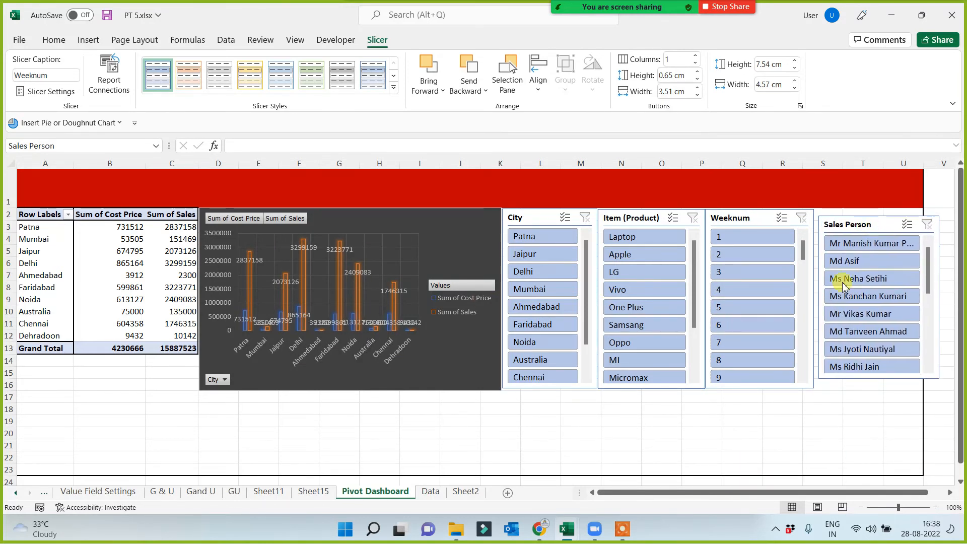
pyautogui.moveTo(814, 318); pyautogui.dragTo(804, 298)
pyautogui.moveTo(871, 224); pyautogui.dragTo(854, 217)
pyautogui.moveTo(863, 372); pyautogui.dragTo(862, 388)
pyautogui.click(660, 434)
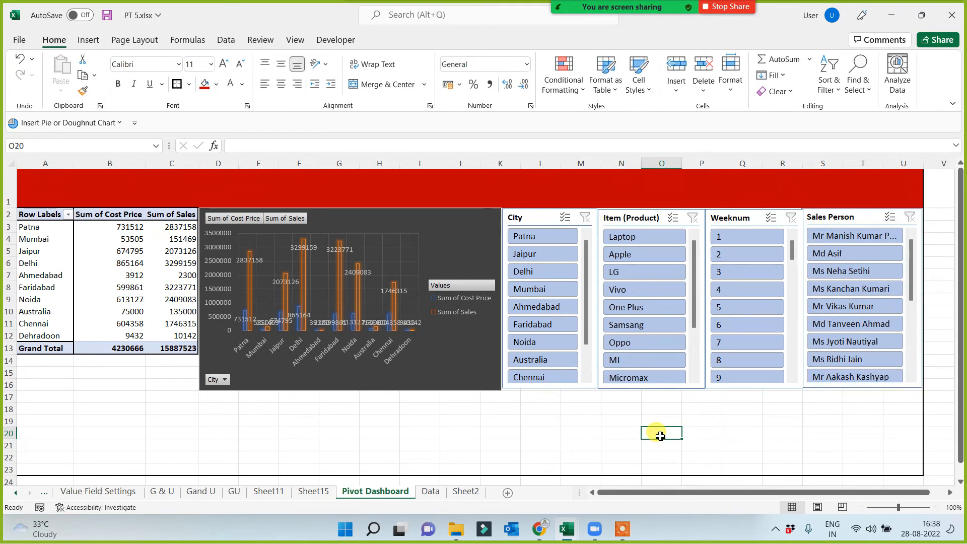
pyautogui.click(542, 441)
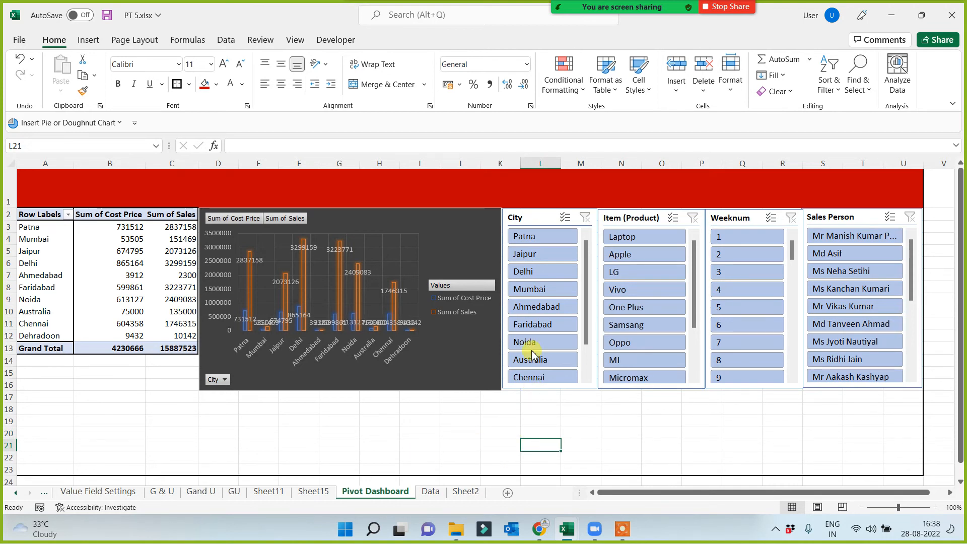
# Filter the dashboard with the City slicer by Jaipur, Delhi, Mumbai and Ahmedabad in turn, and clear the city filter.
pyautogui.click(520, 253)
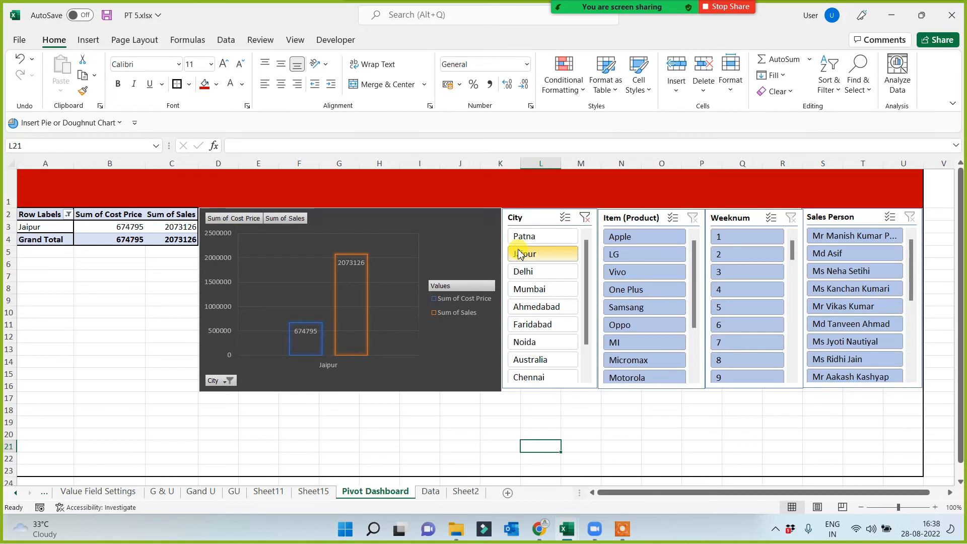
pyautogui.click(524, 271)
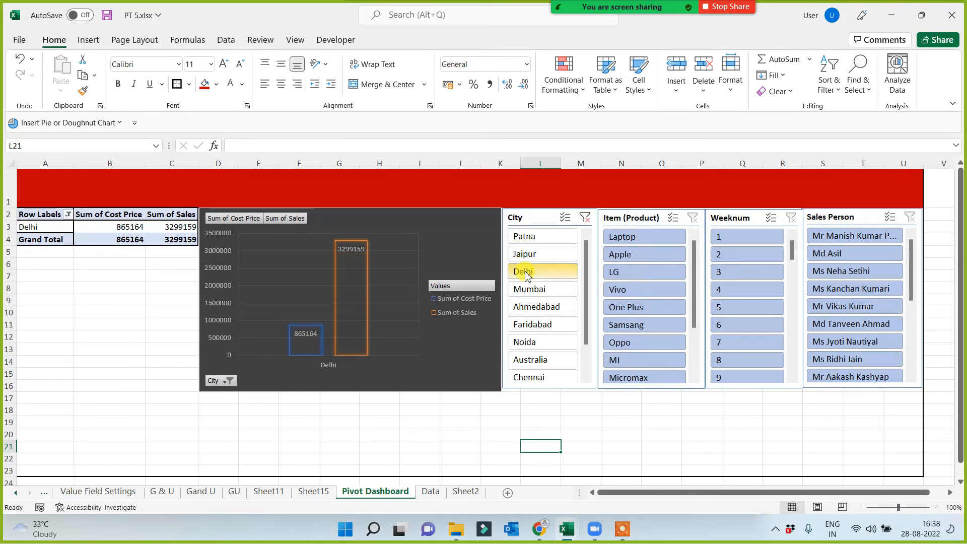
pyautogui.click(531, 290)
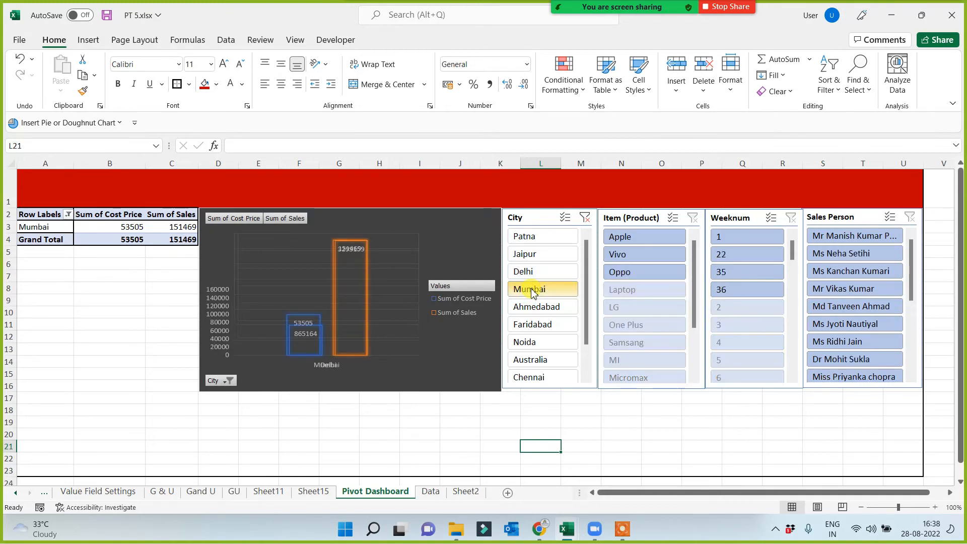
pyautogui.click(530, 309)
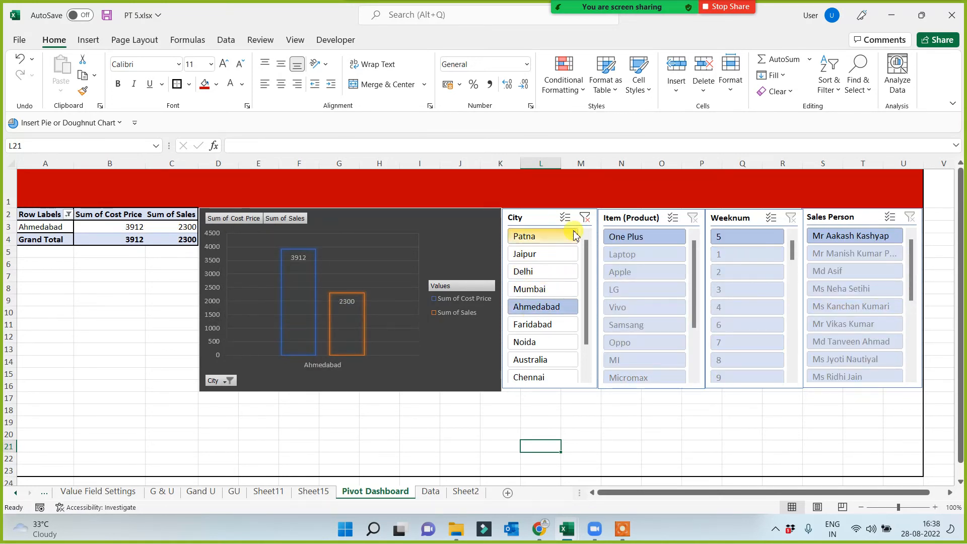
pyautogui.click(585, 218)
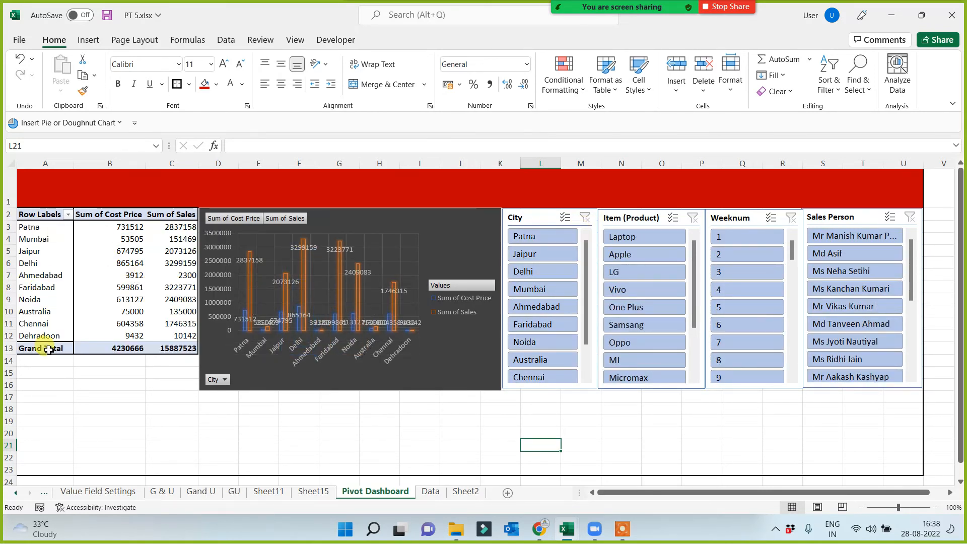
# Filter the dashboard with the Item (Product) slicer by Vivo, One Plus and Oppo in turn, and clear the product filter.
pyautogui.click(618, 290)
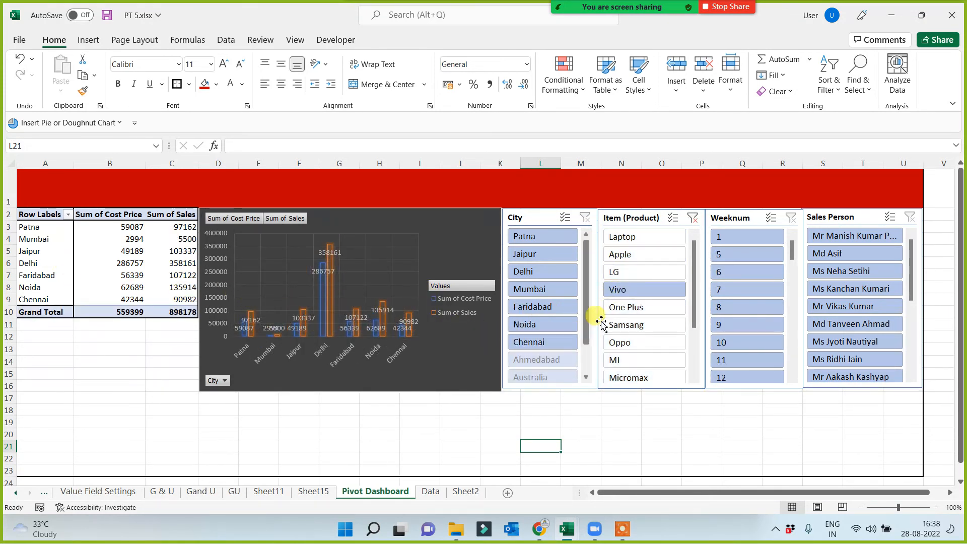
pyautogui.click(619, 308)
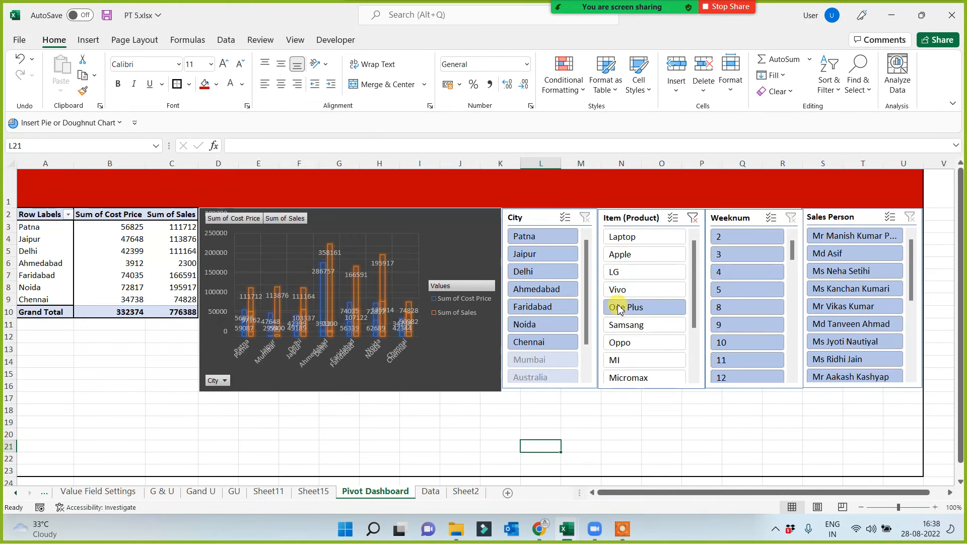
pyautogui.click(622, 342)
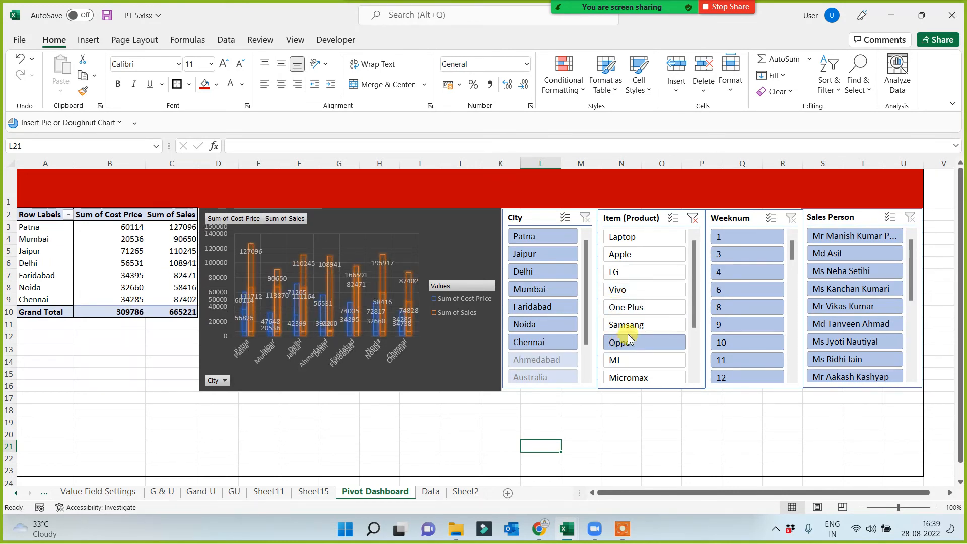
pyautogui.click(693, 218)
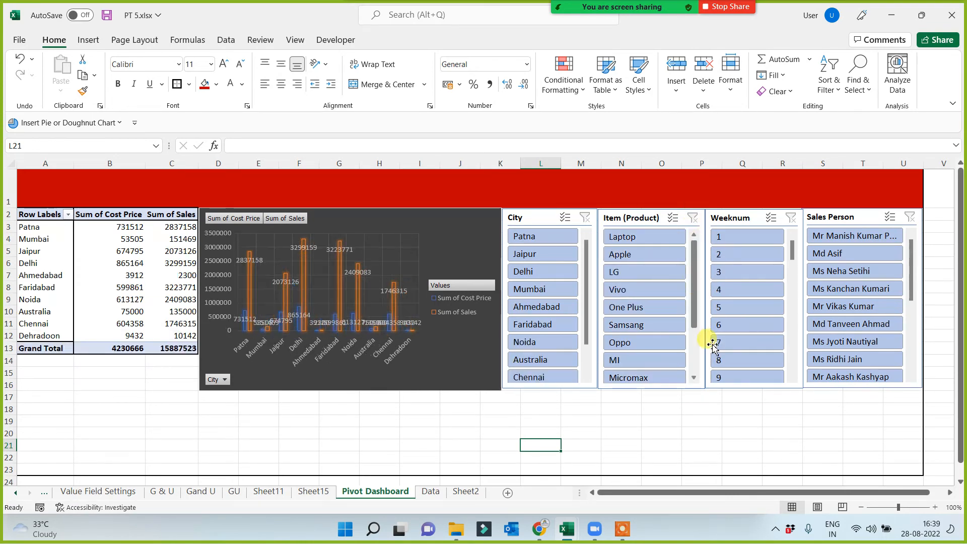
# Filter the dashboard with the Weeknum slicer by weeks 1, 2, 3 and 4 in turn, and clear the week filter.
pyautogui.click(736, 240)
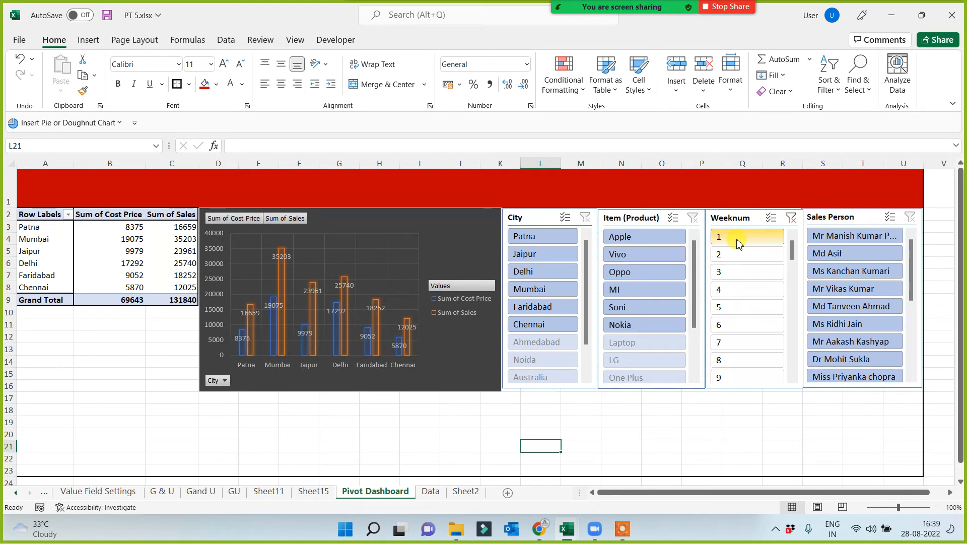
pyautogui.click(732, 254)
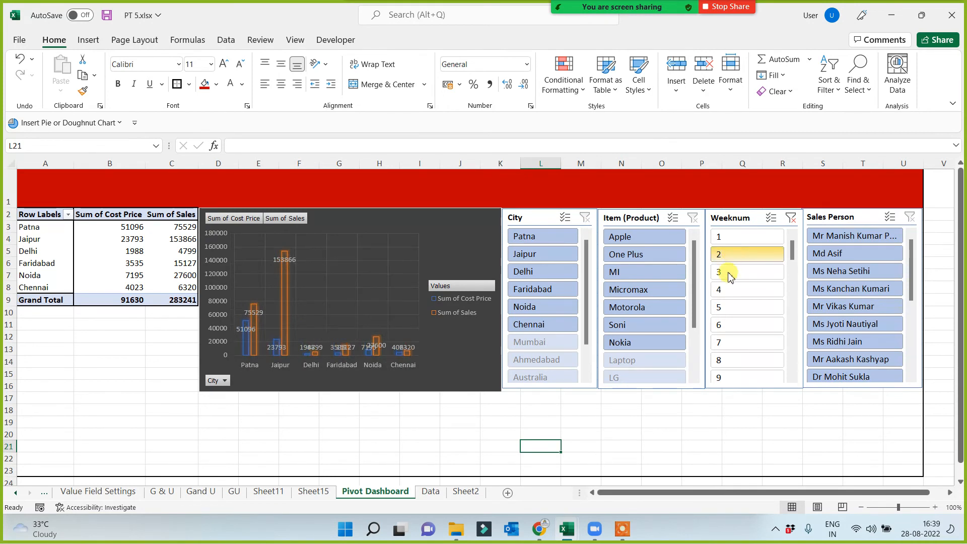
pyautogui.click(728, 277)
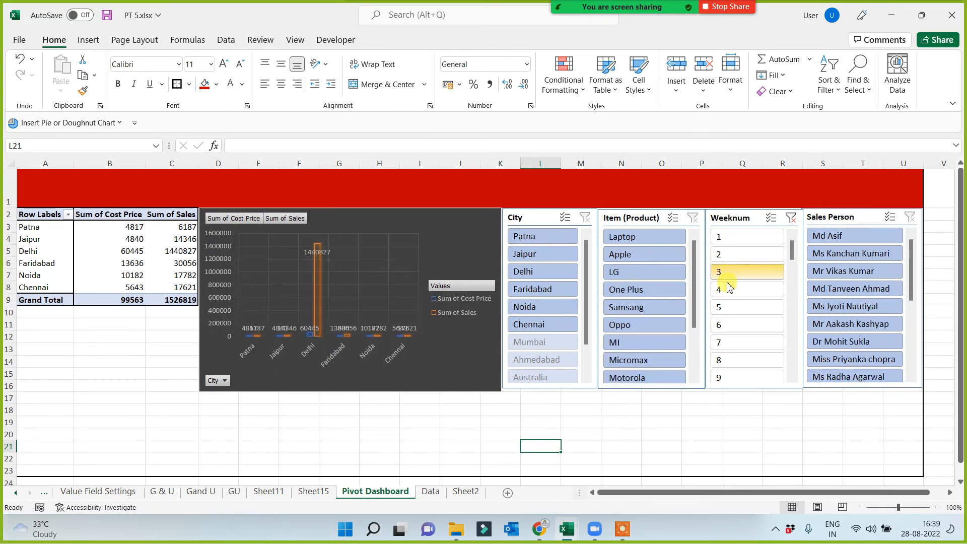
pyautogui.click(729, 297)
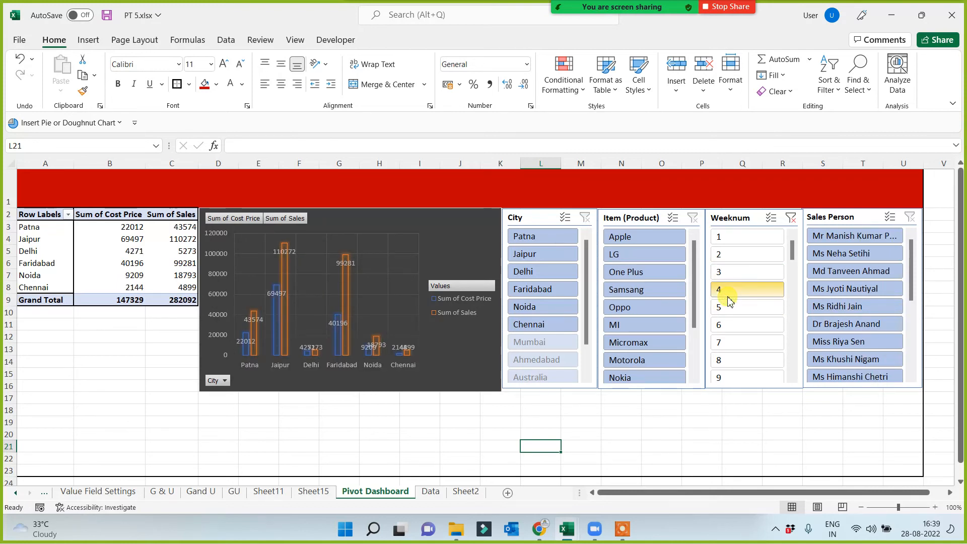
pyautogui.click(792, 219)
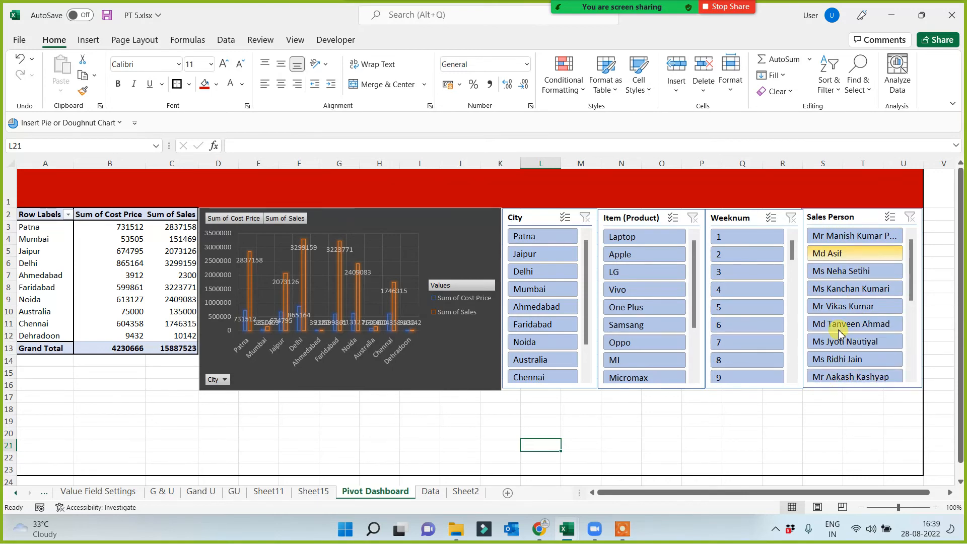
# Filter the dashboard with the Sales Person slicer by the fourth and fifth listed persons in turn, and clear that filter.
pyautogui.click(841, 297)
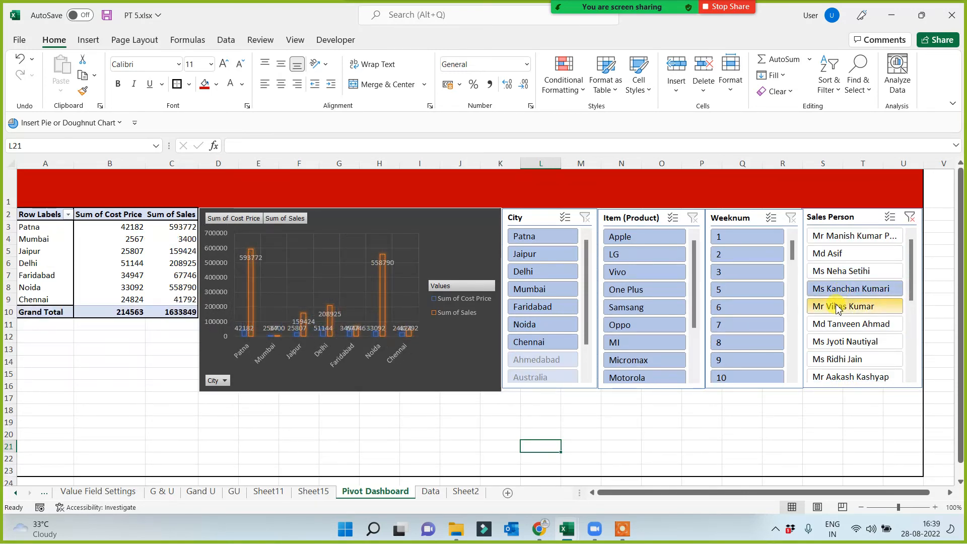
pyautogui.click(836, 305)
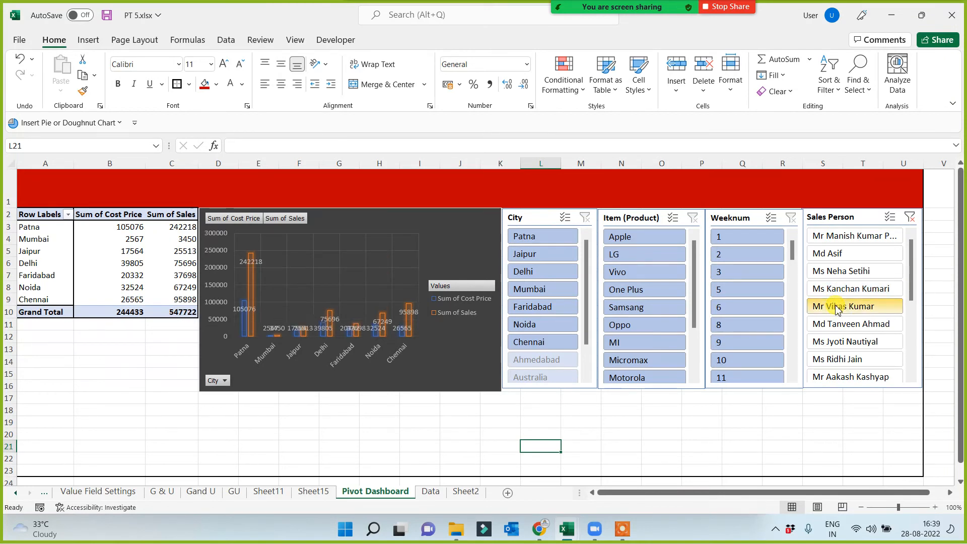
pyautogui.click(912, 220)
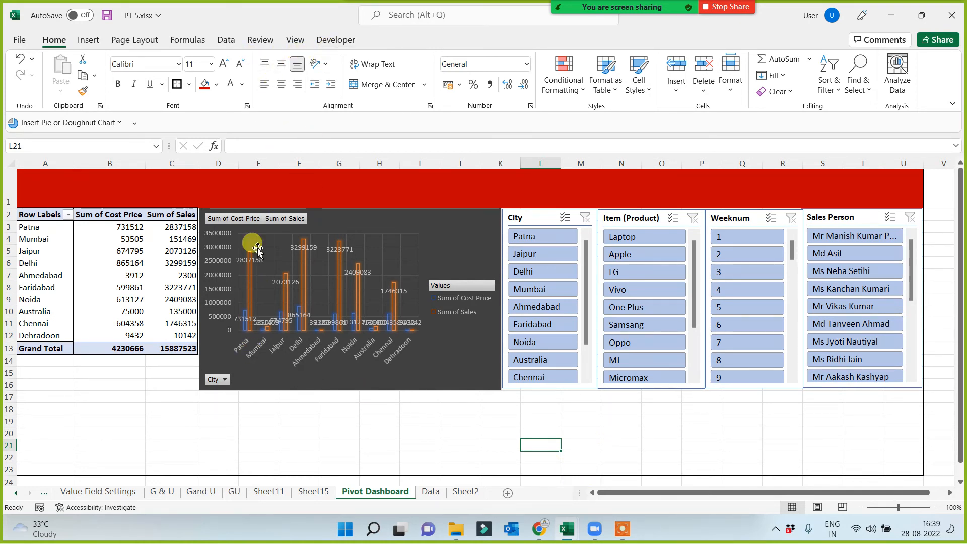
# Insert a timeline for the DATE field from the dashboard's PivotTable.
pyautogui.click(159, 262)
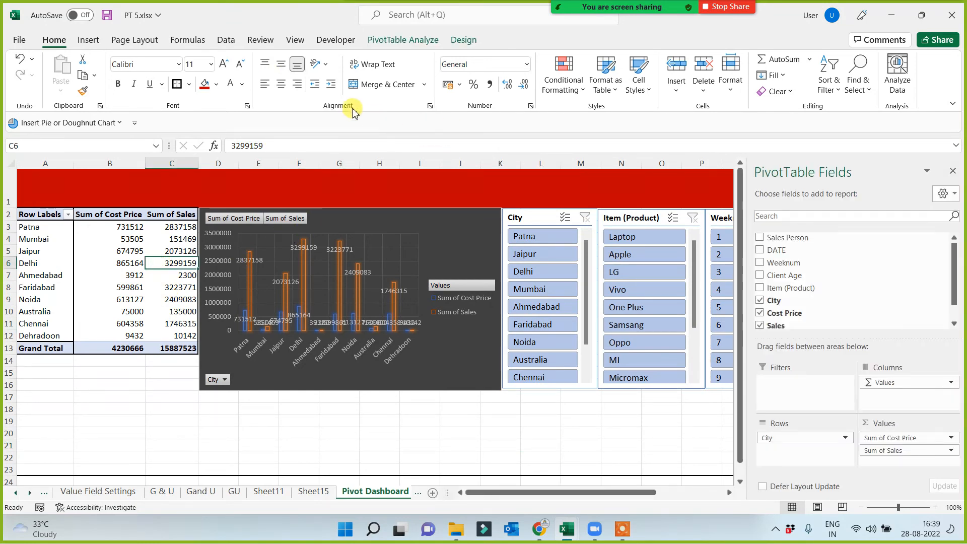
pyautogui.click(395, 40)
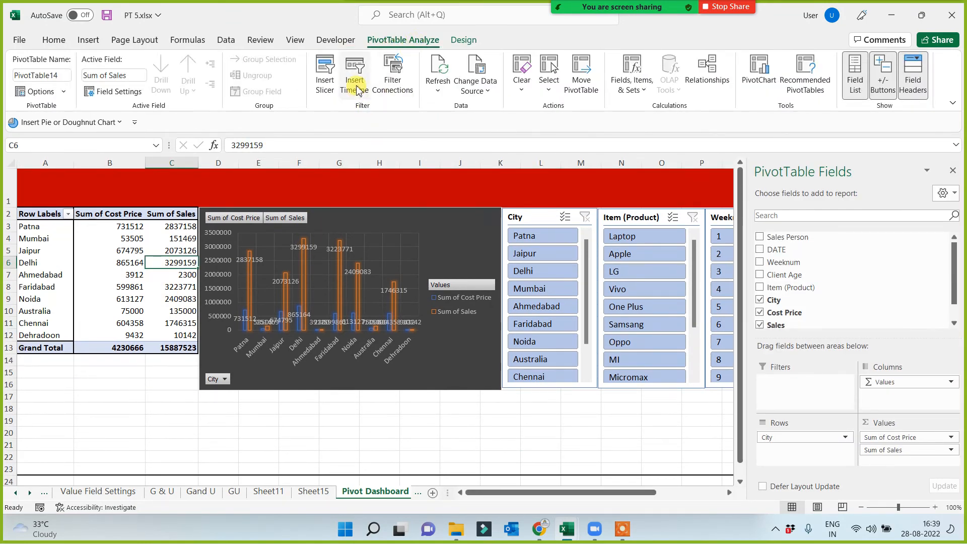
pyautogui.click(356, 78)
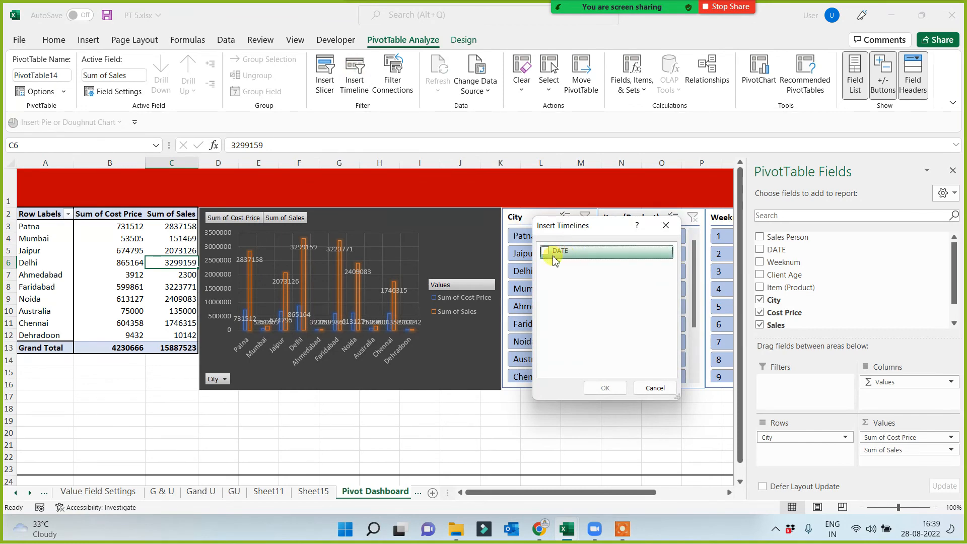
pyautogui.click(548, 253)
pyautogui.click(604, 387)
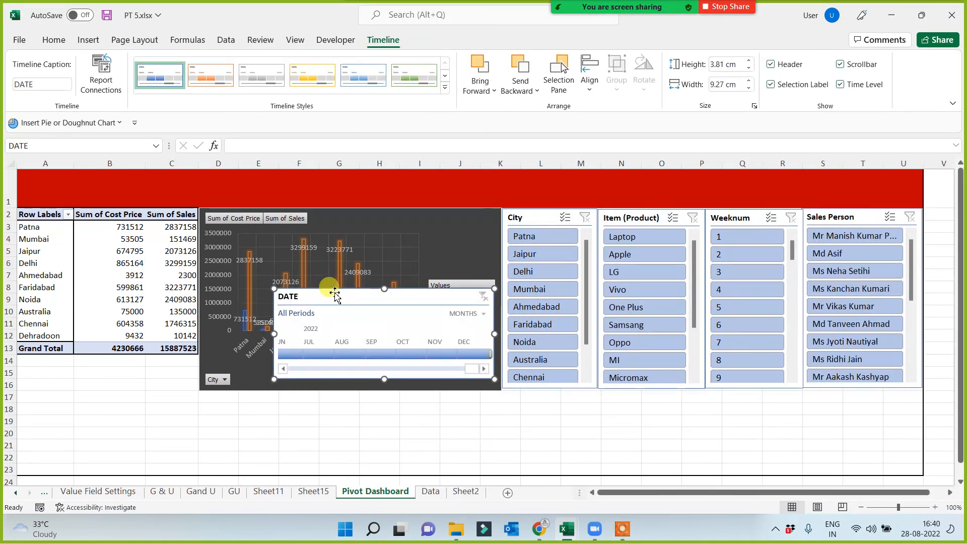
# Place the DATE timeline directly below the PivotChart and resize it to about 3.56 cm high and 30.29 cm wide, ending at column U.
pyautogui.moveTo(333, 292); pyautogui.dragTo(259, 395)
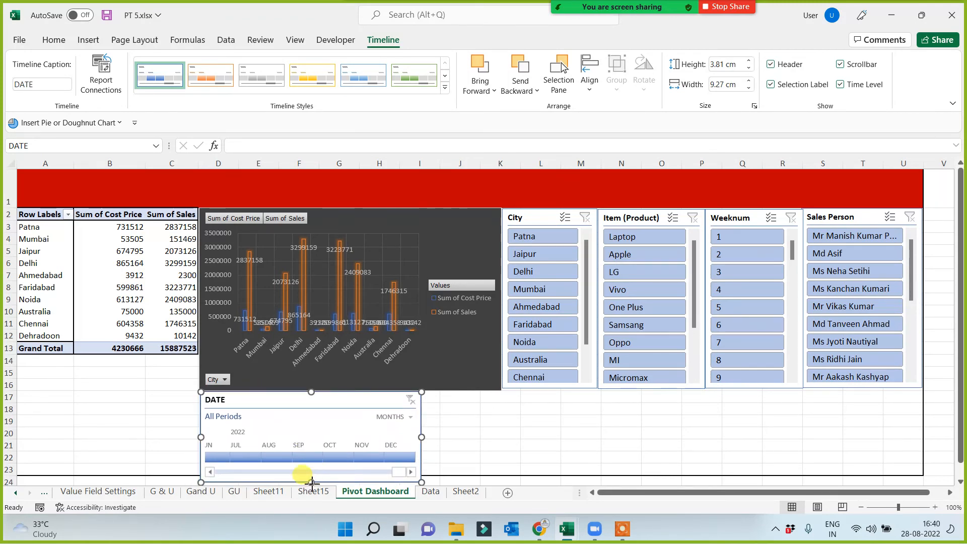
pyautogui.scroll(-1, 311, 482)
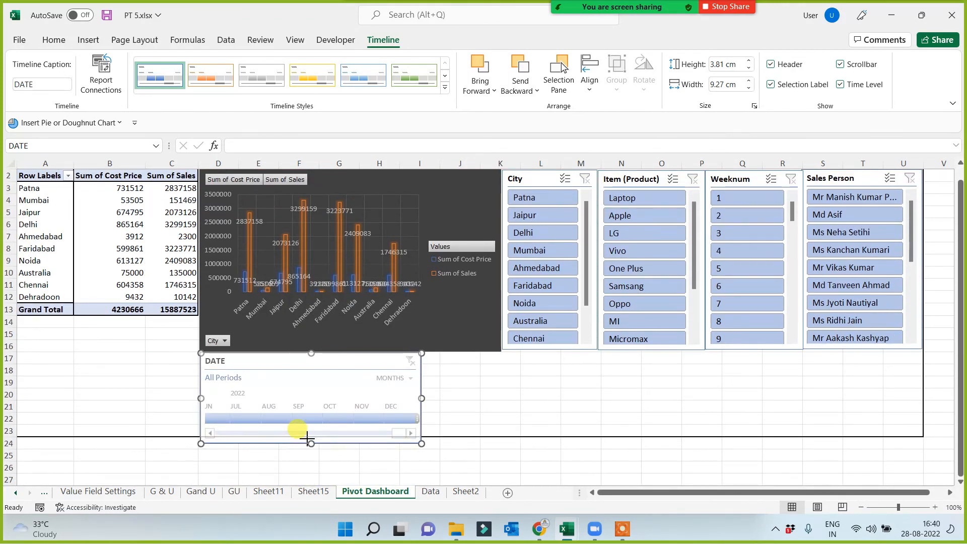
pyautogui.moveTo(311, 443); pyautogui.dragTo(311, 437)
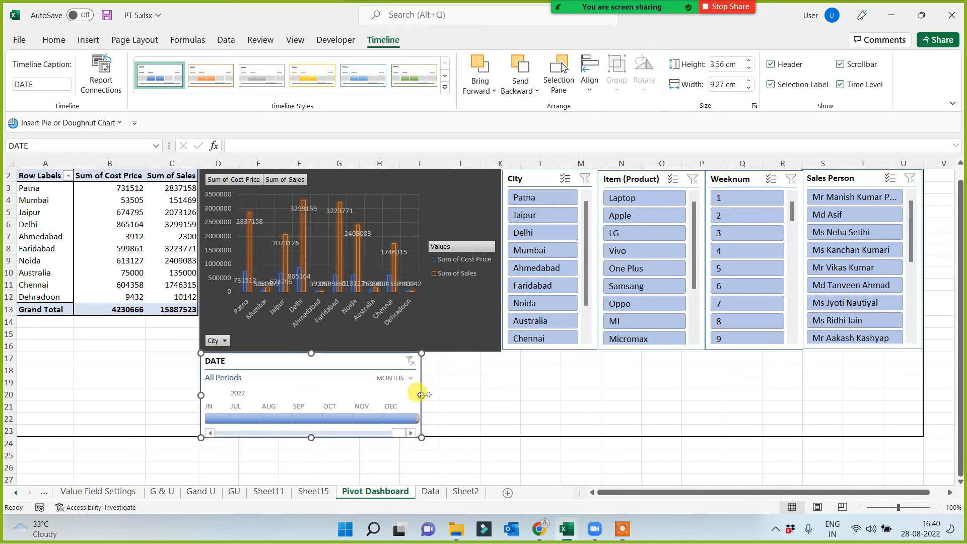
pyautogui.moveTo(423, 394); pyautogui.dragTo(921, 385)
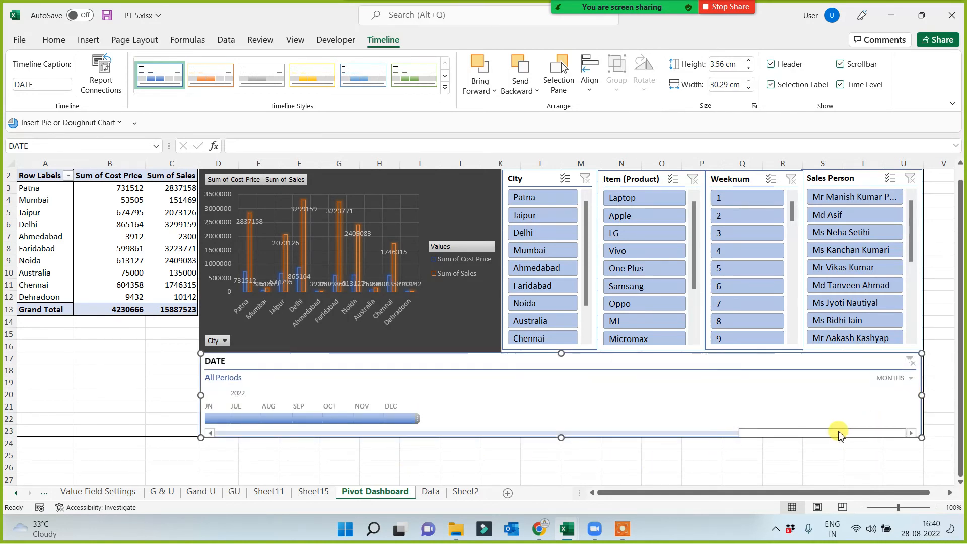
# Browse the months on the DATE timeline and apply the green timeline style to it.
pyautogui.moveTo(837, 431); pyautogui.dragTo(212, 436)
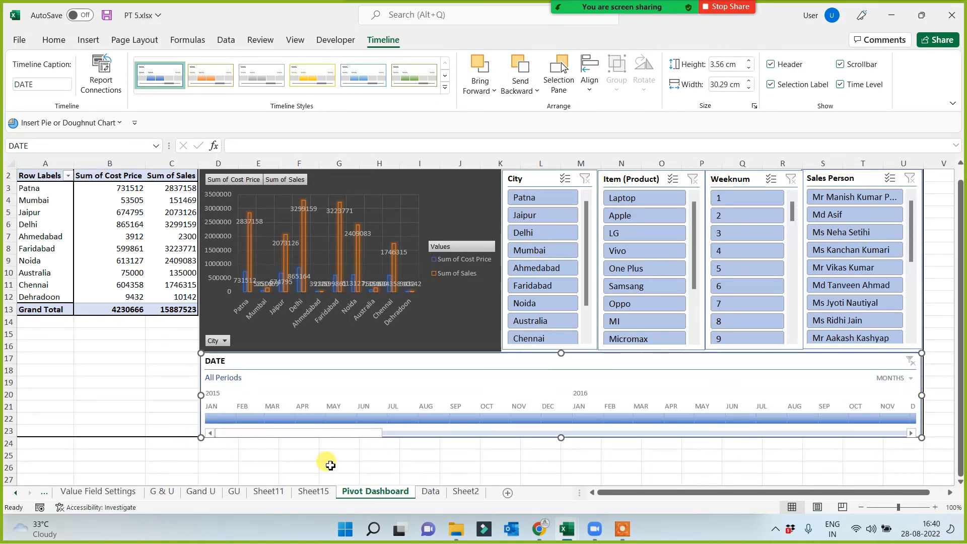
pyautogui.moveTo(422, 434); pyautogui.dragTo(262, 439)
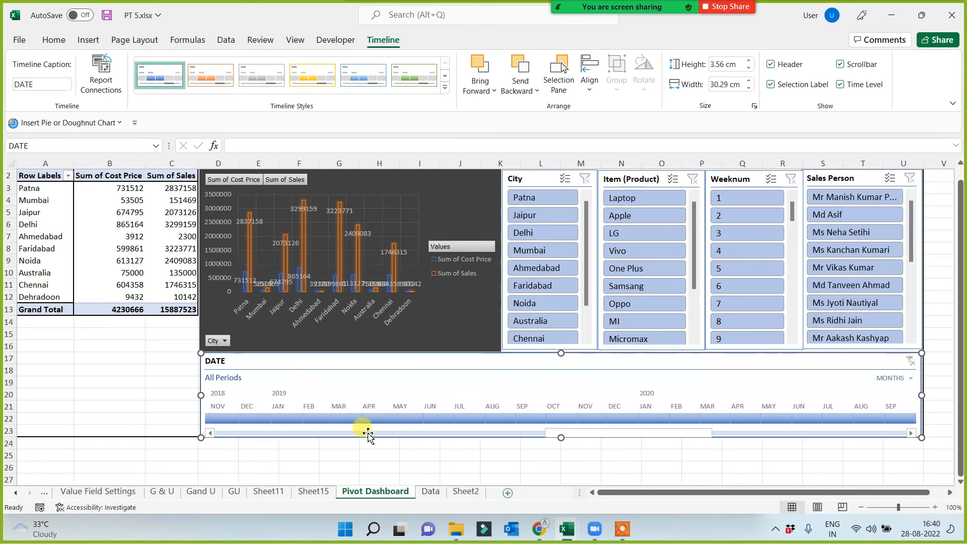
pyautogui.click(160, 79)
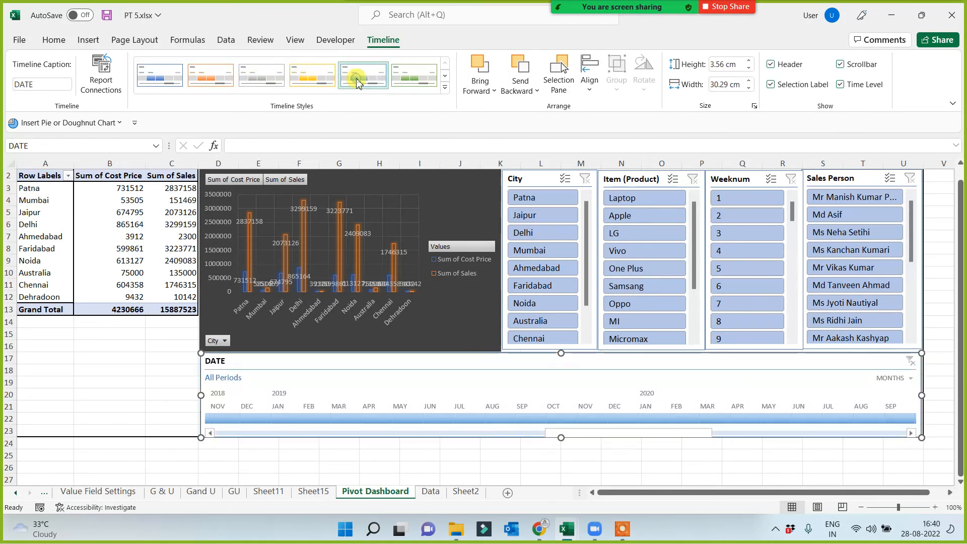
pyautogui.click(406, 78)
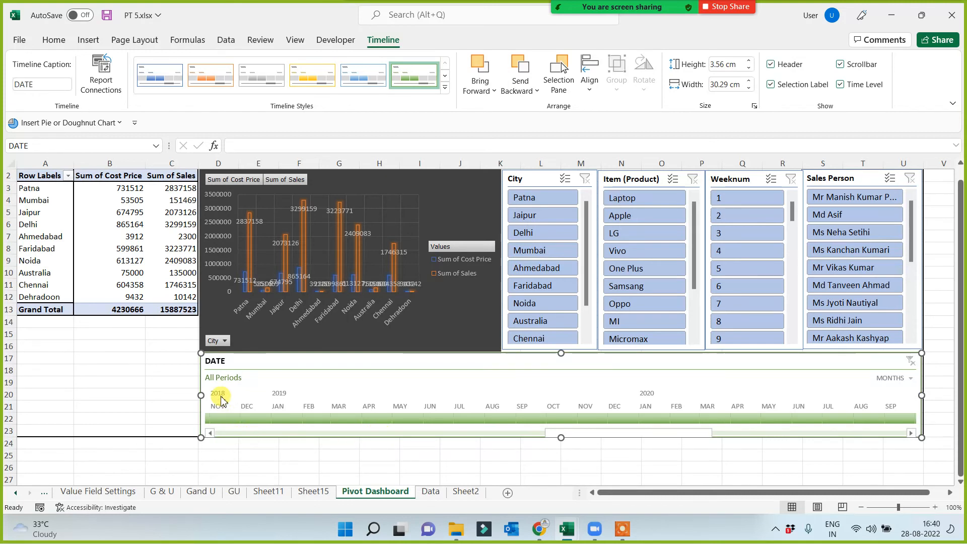
# Filter the dashboard with the timeline by Jan 2019, Feb 2020, Q1 2019, Jan–Jul 2019, Sep 2019 and Sep–Dec 2019 in turn, and clear the date filter.
pyautogui.click(282, 419)
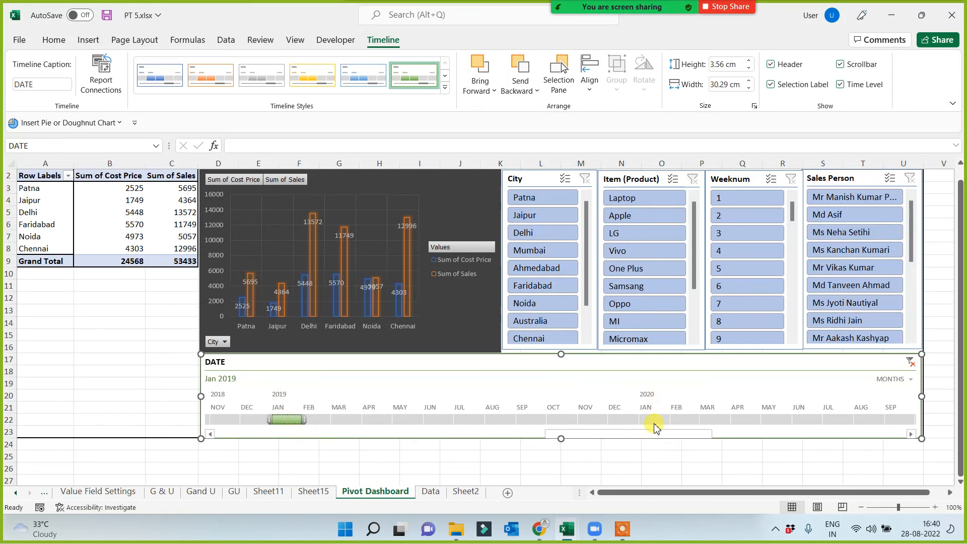
pyautogui.click(686, 419)
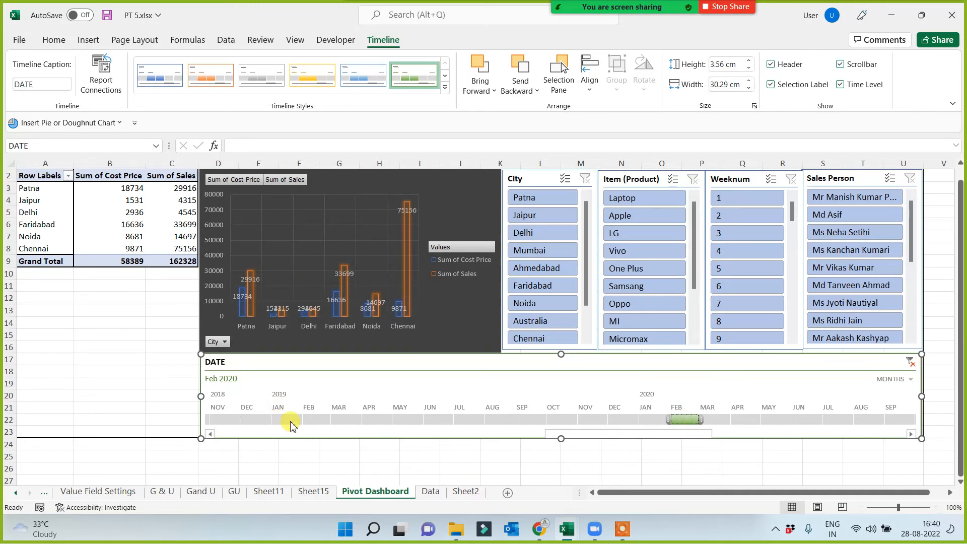
pyautogui.moveTo(290, 424); pyautogui.dragTo(355, 417)
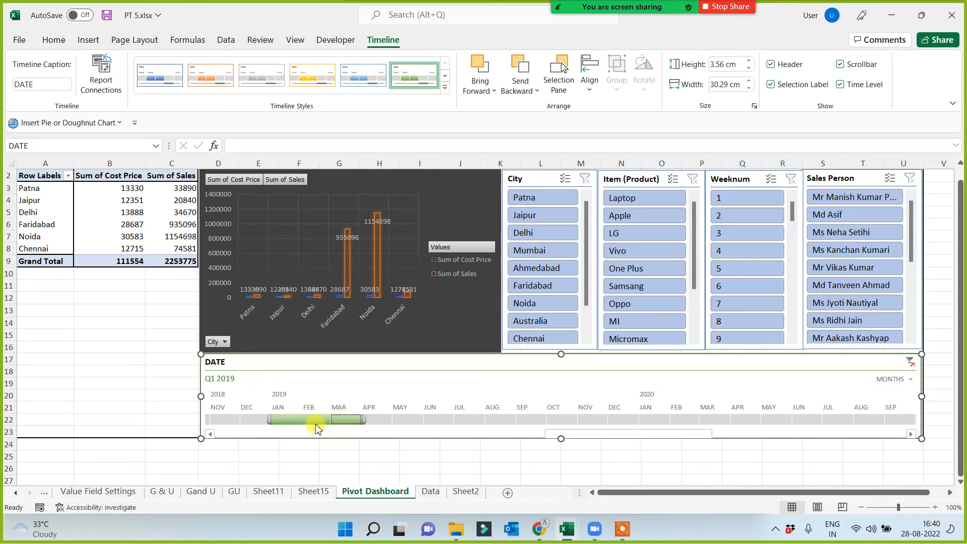
pyautogui.moveTo(286, 423); pyautogui.dragTo(462, 416)
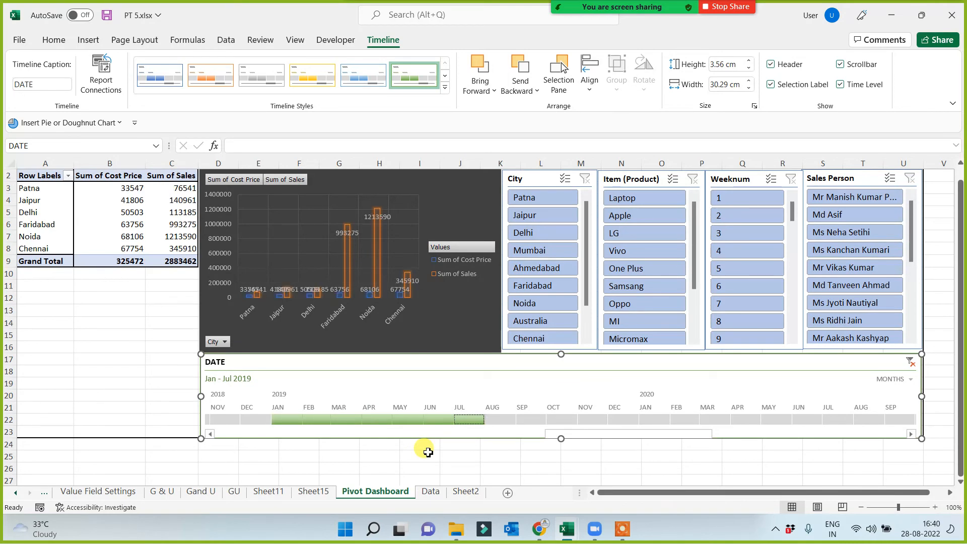
pyautogui.click(351, 456)
pyautogui.click(524, 421)
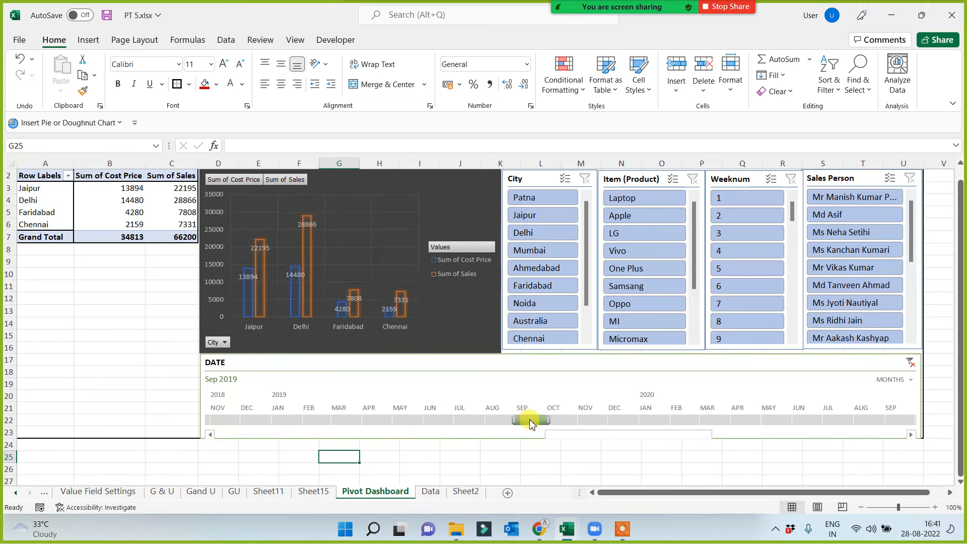
pyautogui.moveTo(526, 421); pyautogui.dragTo(623, 424)
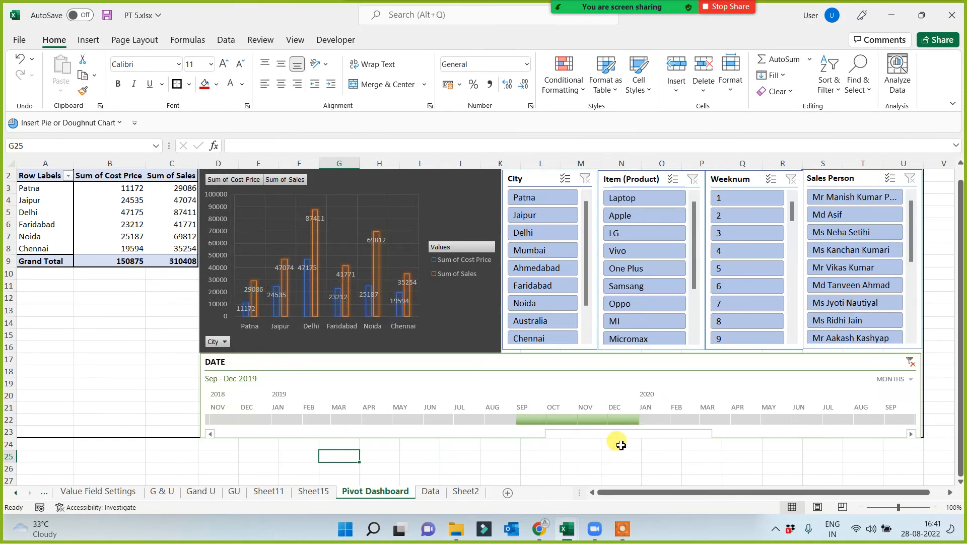
pyautogui.click(910, 361)
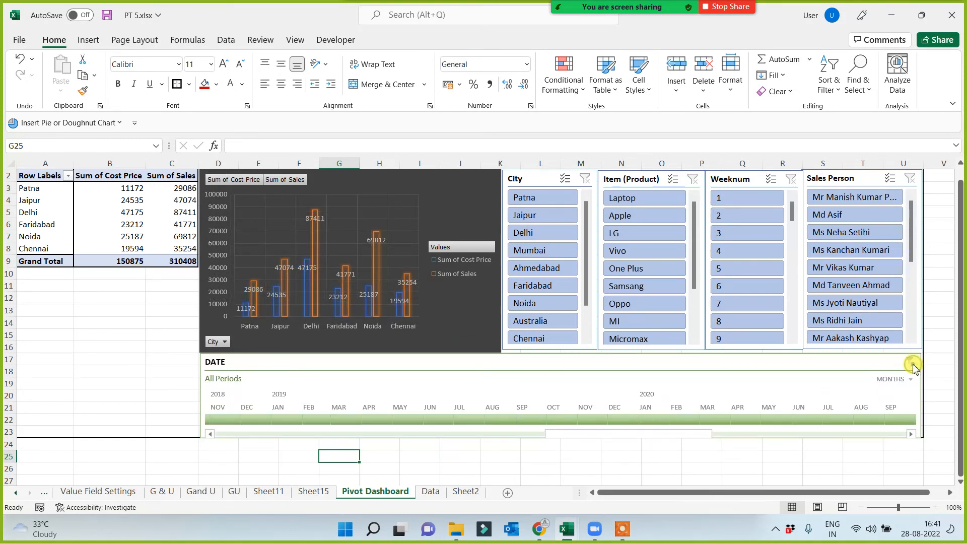
# Enter the title "City Wise Sales Analysis by Using Pivot Table" in the merged red banner cell A1 and color its text white.
pyautogui.click(120, 465)
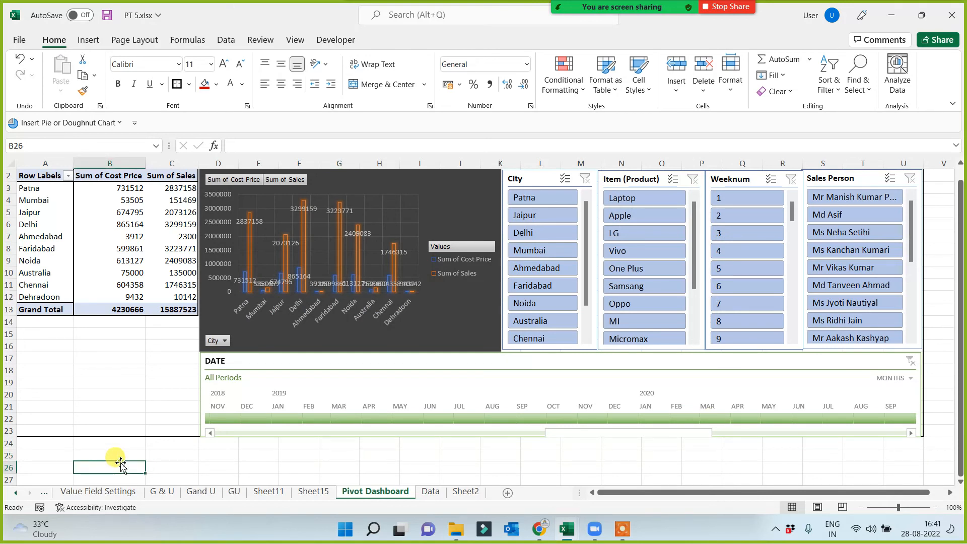
pyautogui.scroll(1, 121, 466)
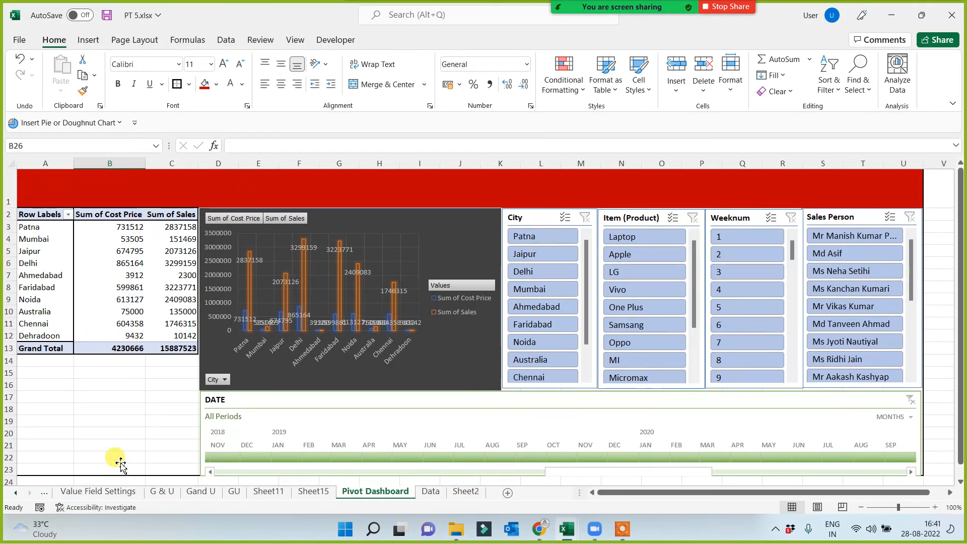
pyautogui.click(374, 195)
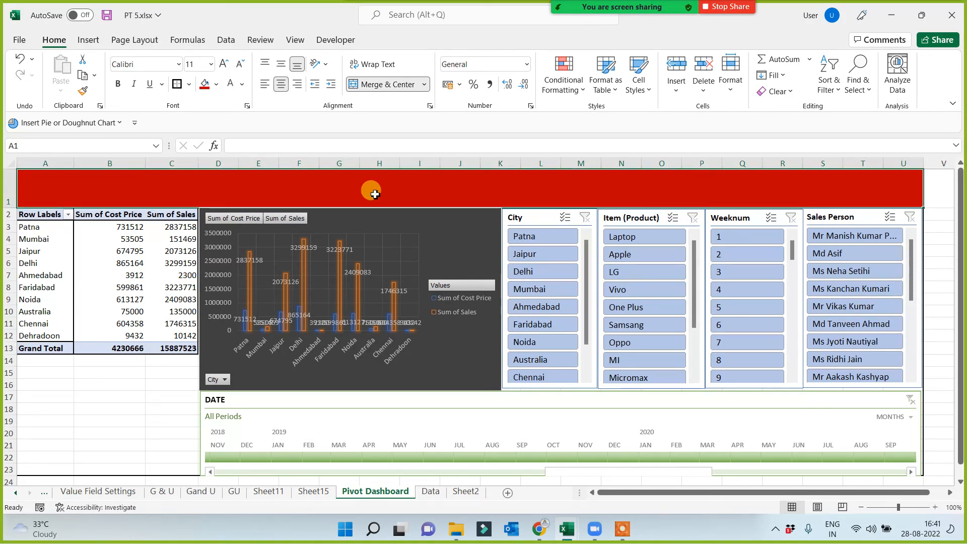
pyautogui.write('City Wise Sales Analysis by')
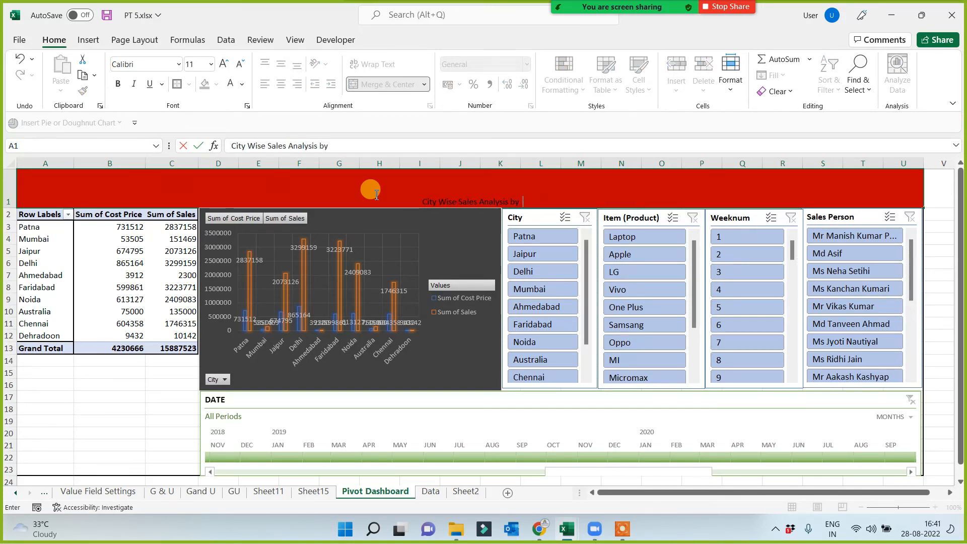
pyautogui.write('Using Pivot')
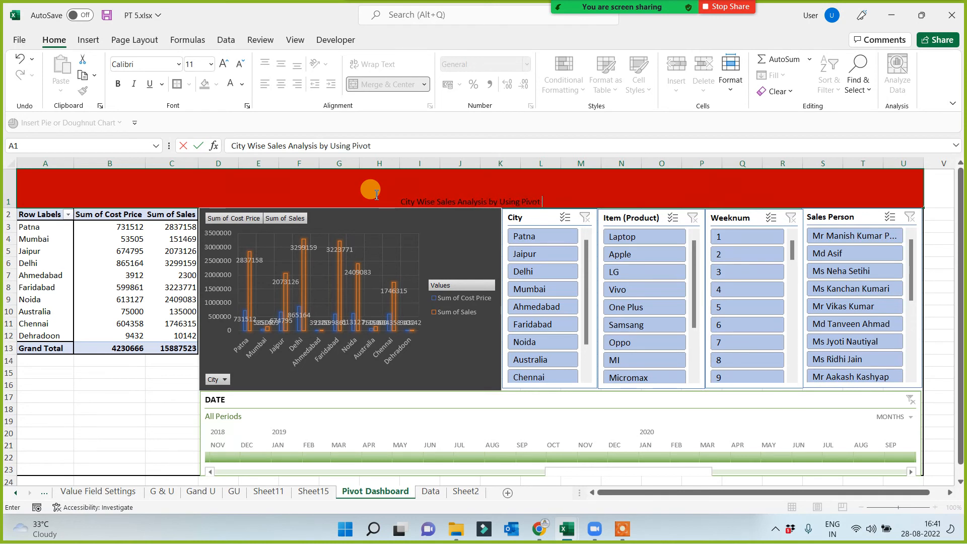
pyautogui.write(' Table')
pyautogui.click(137, 410)
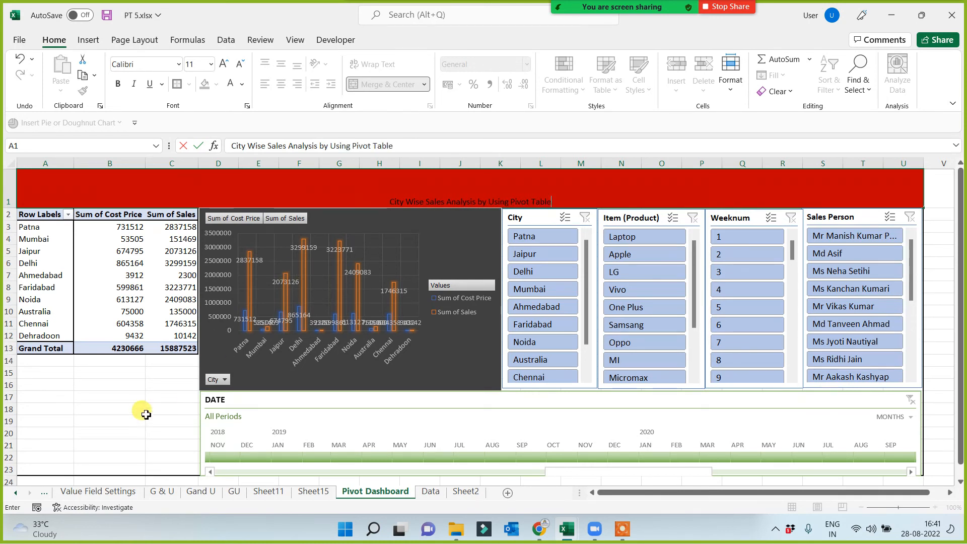
pyautogui.click(371, 191)
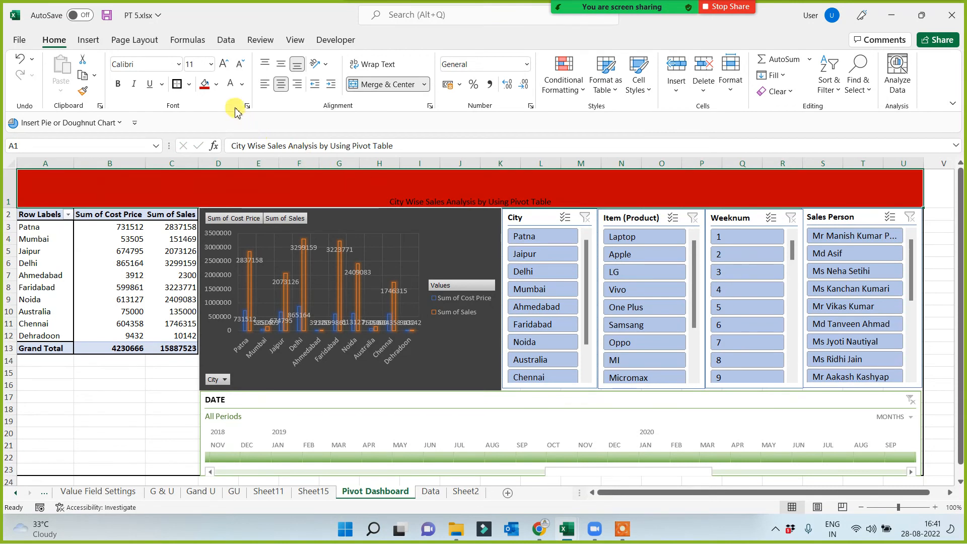
pyautogui.click(230, 86)
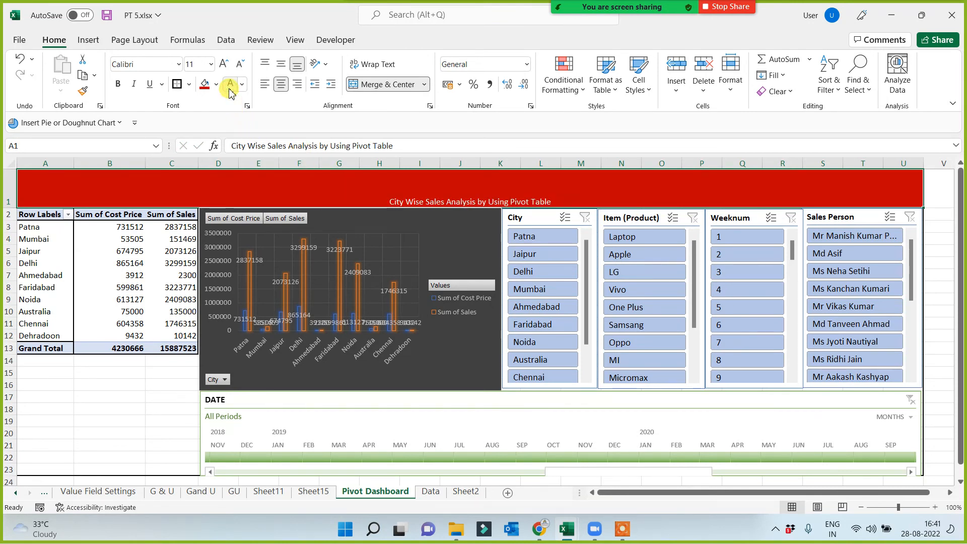
# Format the dashboard title in A1 with the Algerian font at size 36 and middle vertical alignment.
pyautogui.click(224, 64)
pyautogui.click(224, 64)
pyautogui.click(223, 64)
pyautogui.click(224, 65)
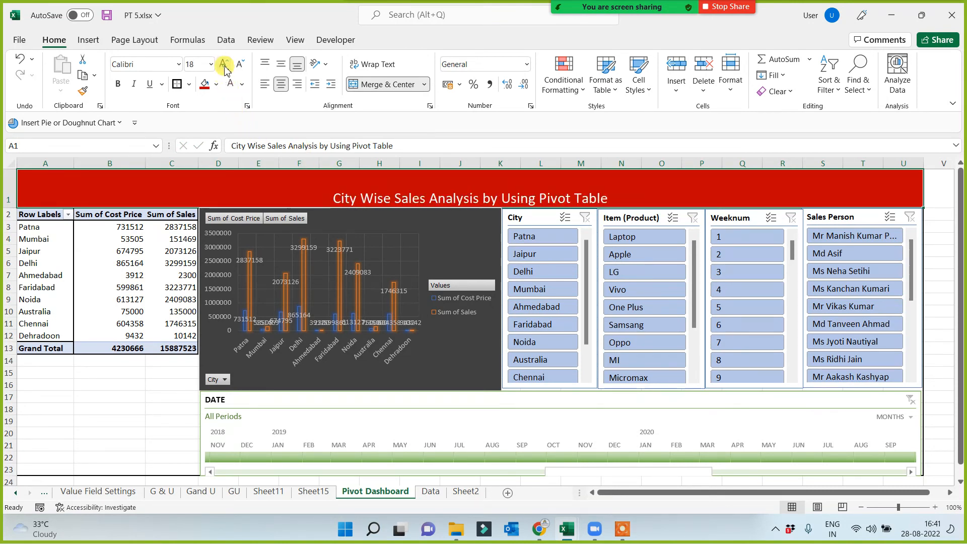
pyautogui.click(224, 64)
pyautogui.click(223, 64)
pyautogui.click(224, 65)
pyautogui.click(224, 65)
pyautogui.click(224, 65)
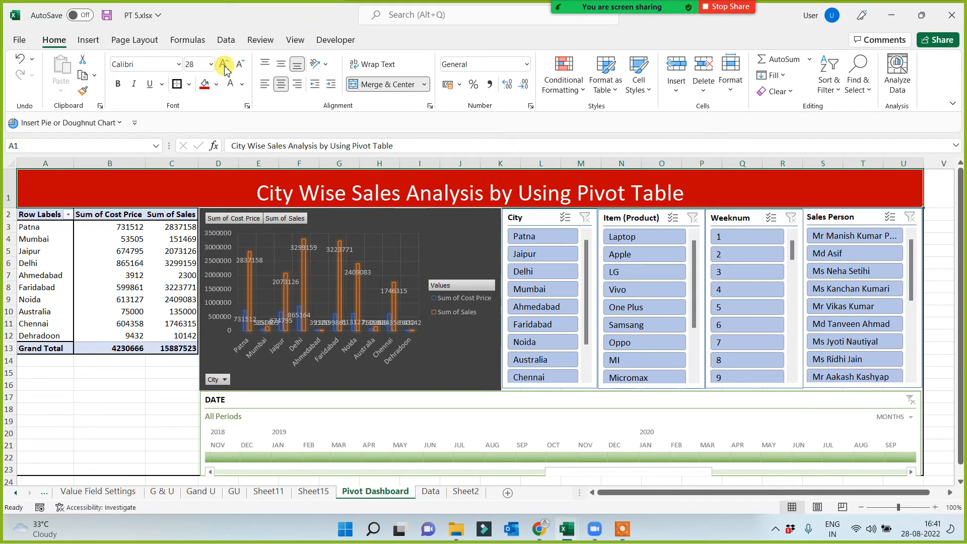
pyautogui.click(283, 71)
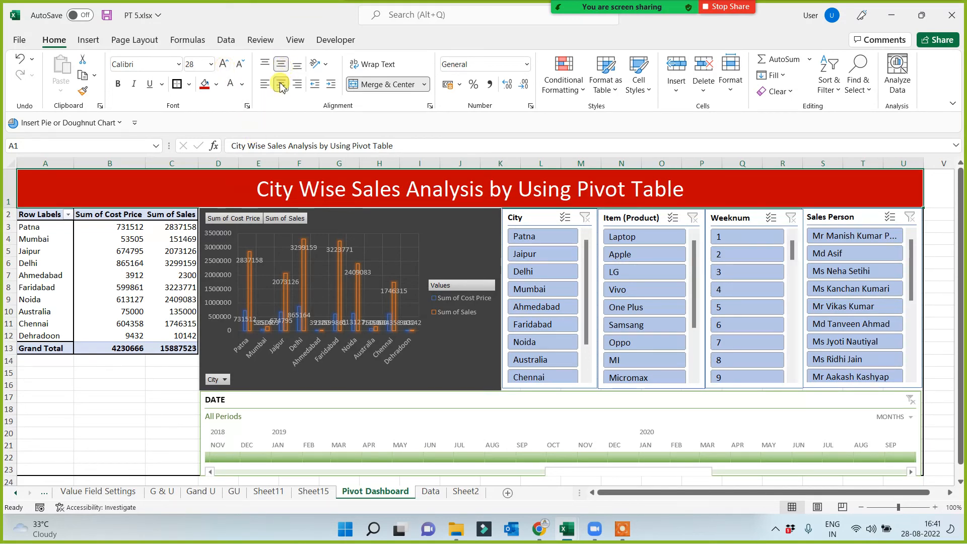
pyautogui.click(178, 66)
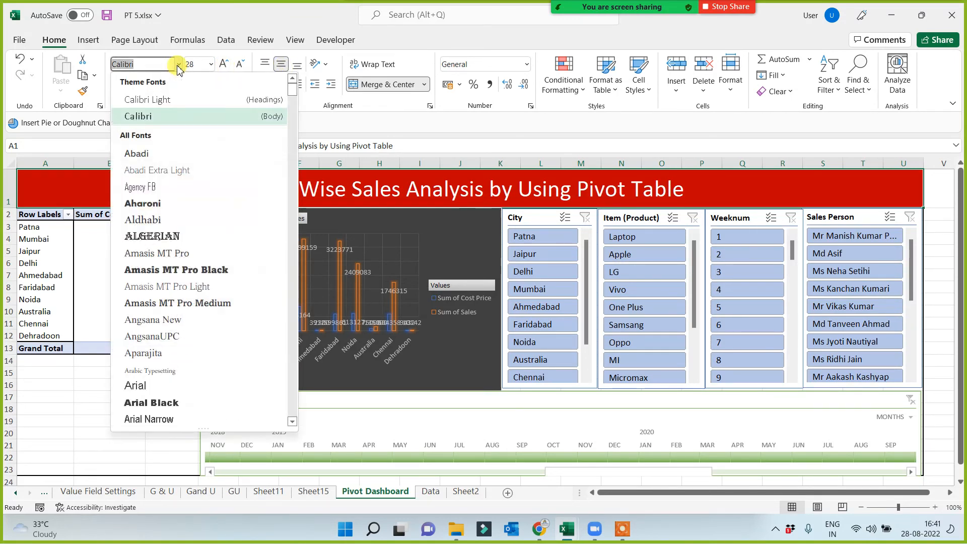
pyautogui.click(158, 237)
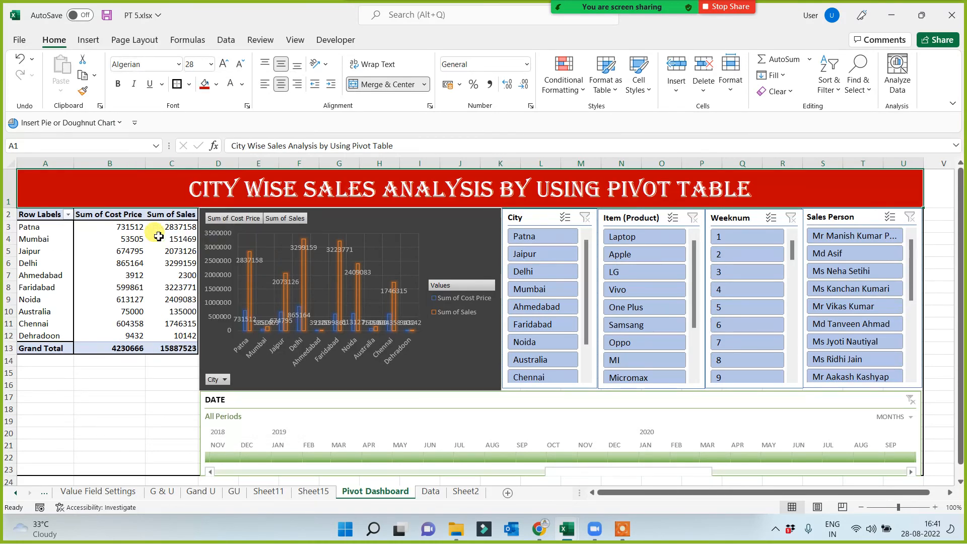
pyautogui.click(224, 65)
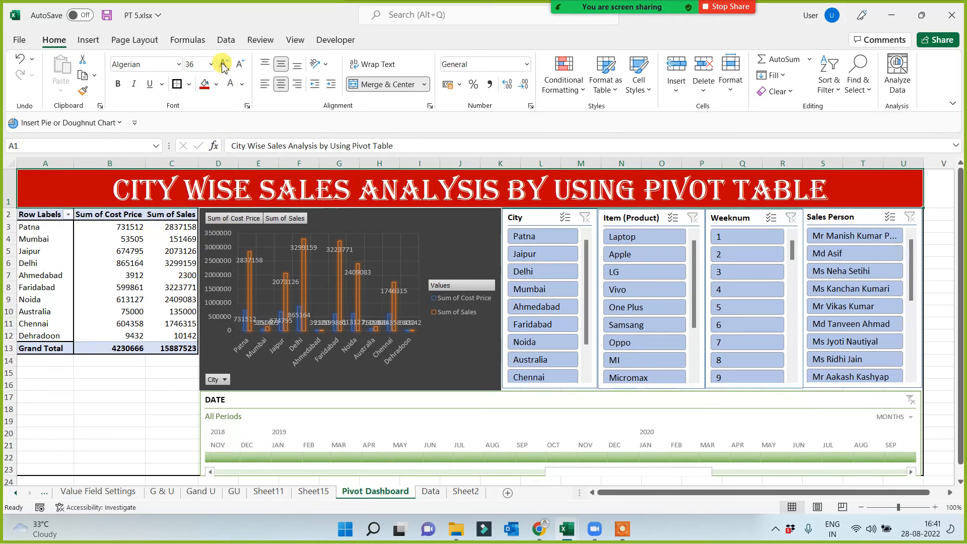
pyautogui.click(126, 407)
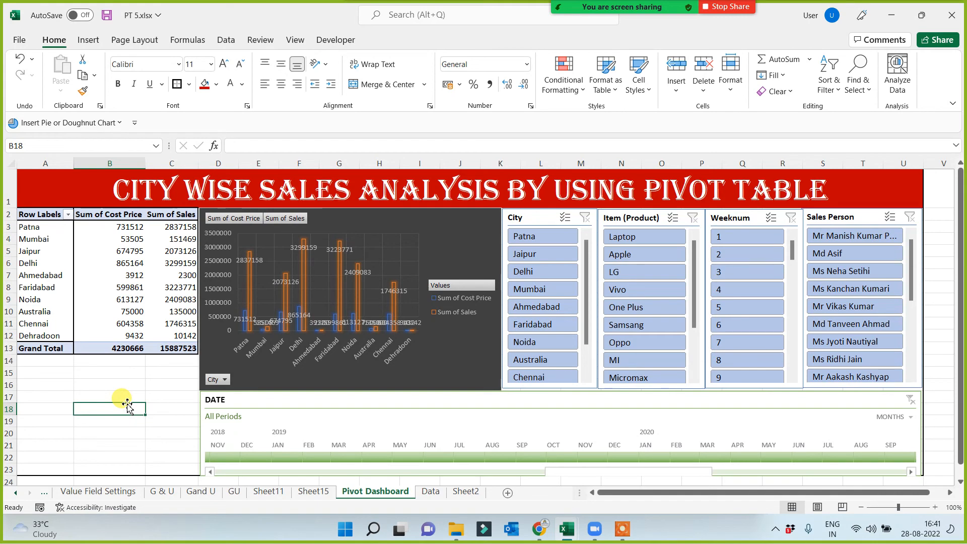
# Filter the dashboard to Oppo with the Item (Product) slicer and clear that filter.
pyautogui.click(619, 344)
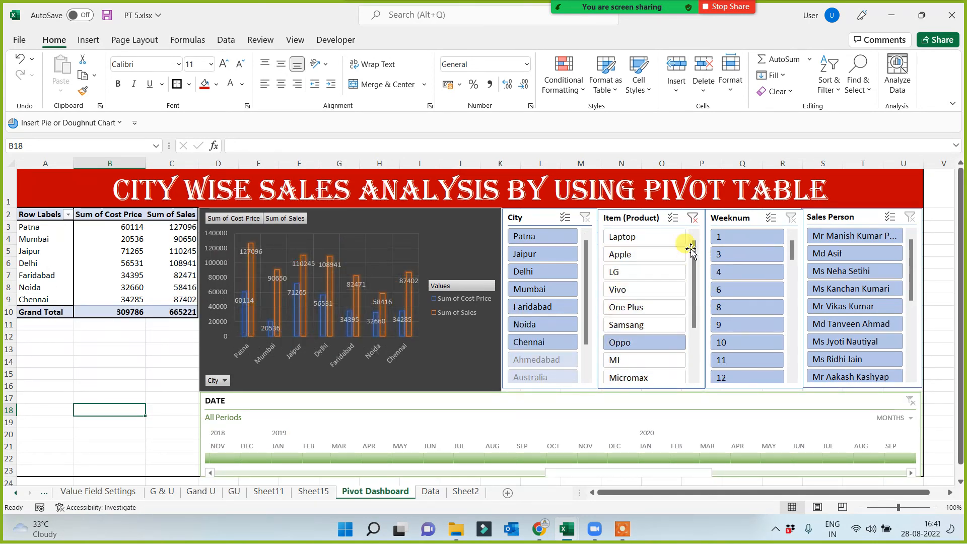
pyautogui.click(693, 218)
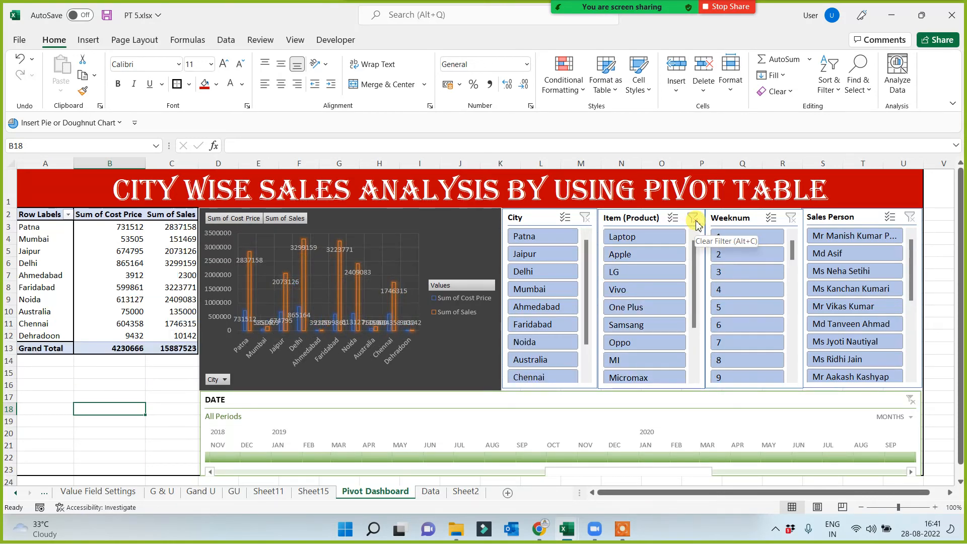
pyautogui.moveTo(37, 360); pyautogui.dragTo(166, 468)
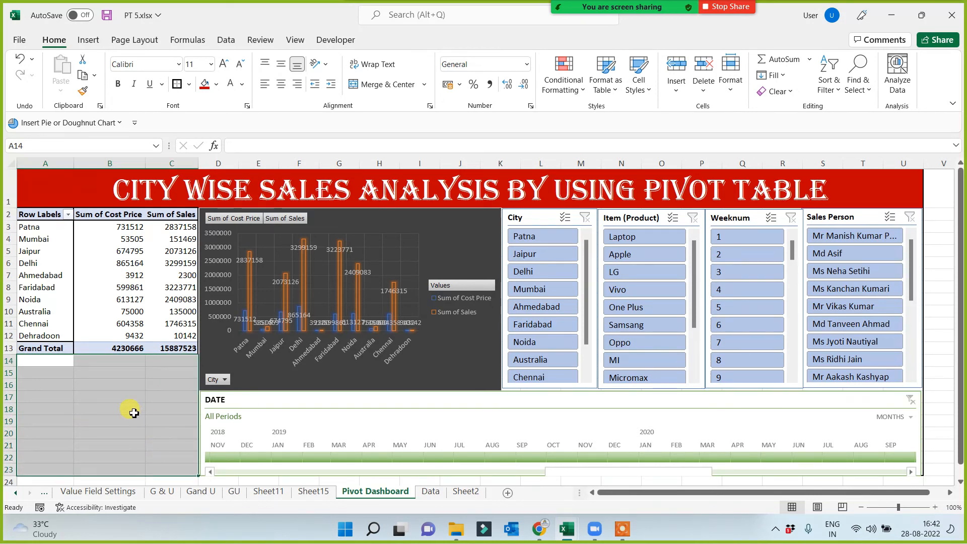
pyautogui.moveTo(35, 361); pyautogui.dragTo(172, 464)
pyautogui.click(126, 431)
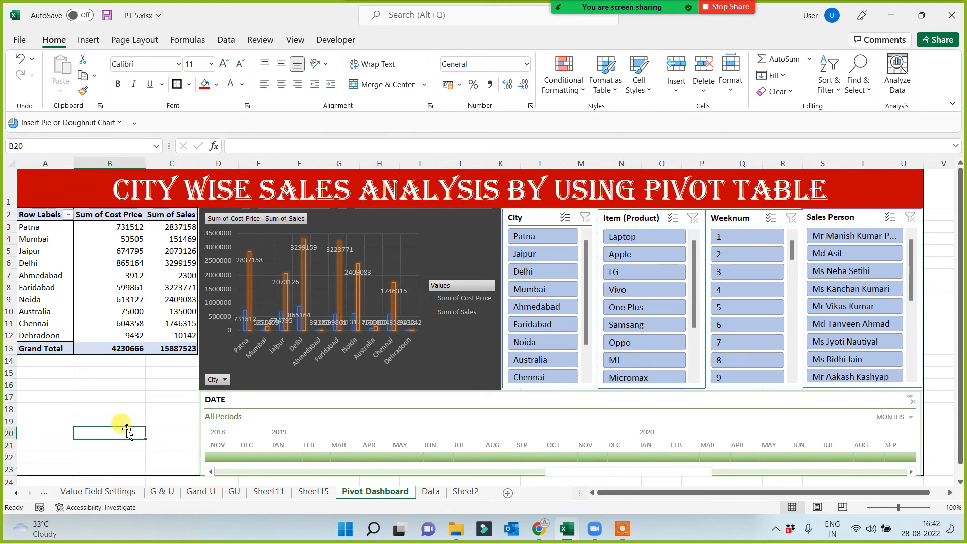
# On the Data sheet, copy the red bold format of "use of filter" to the "Use of Sliser" and "use of timeline" topics.
pyautogui.click(430, 491)
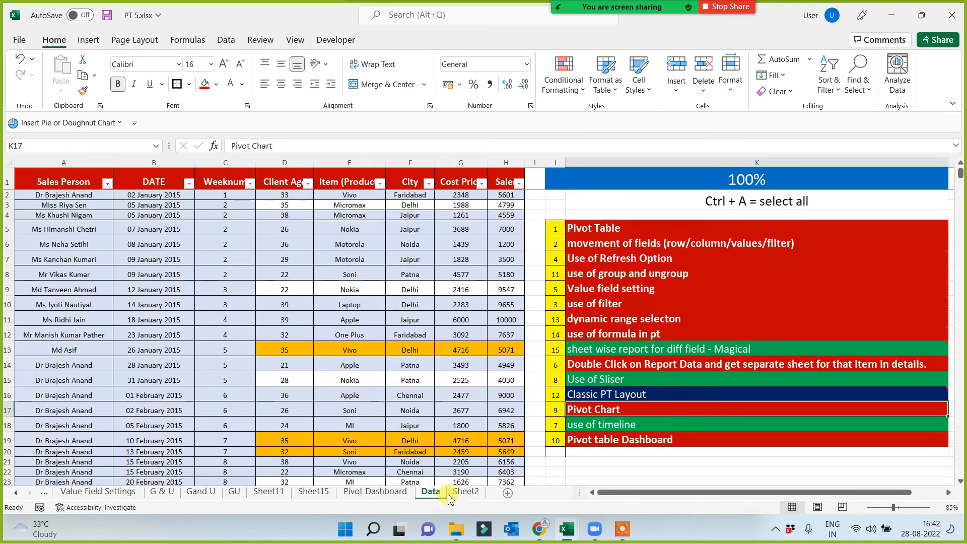
pyautogui.click(606, 379)
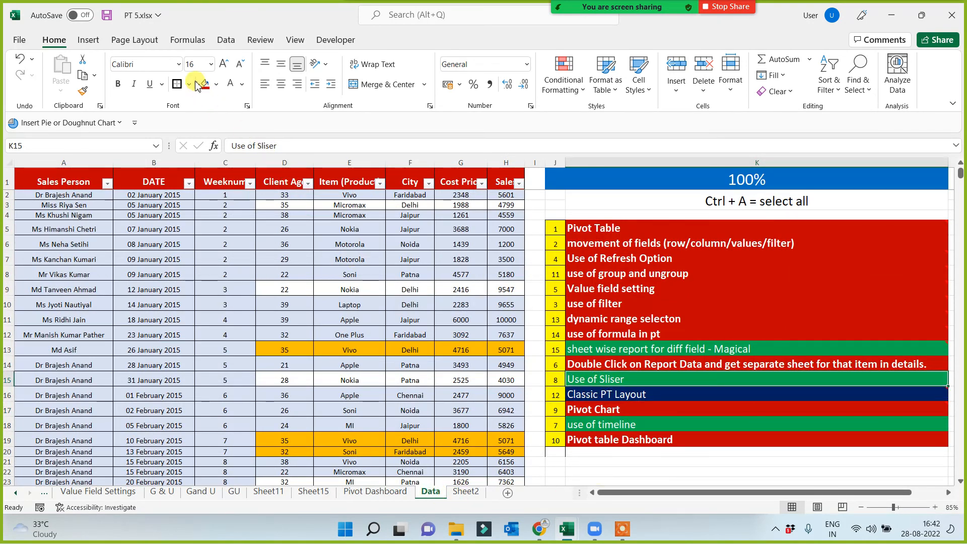
pyautogui.click(645, 303)
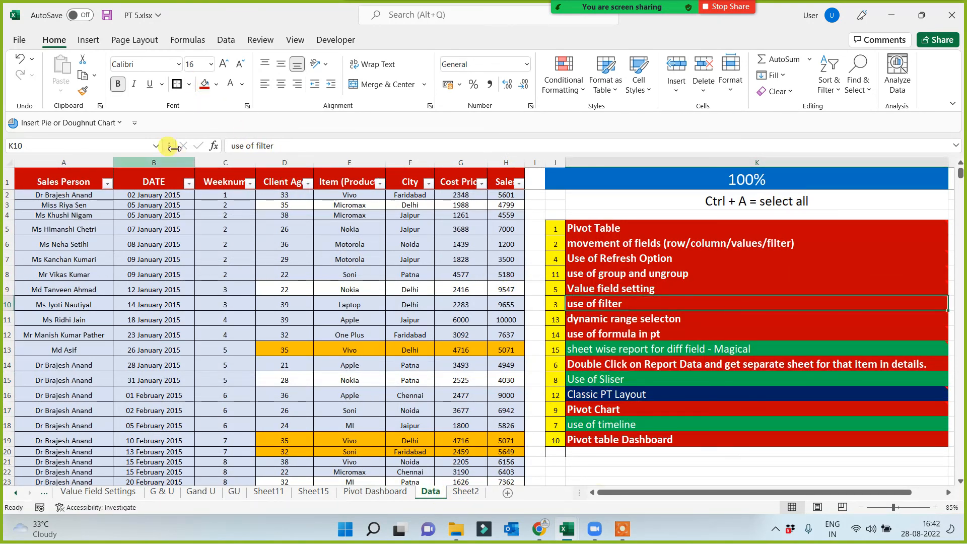
pyautogui.doubleClick(82, 91)
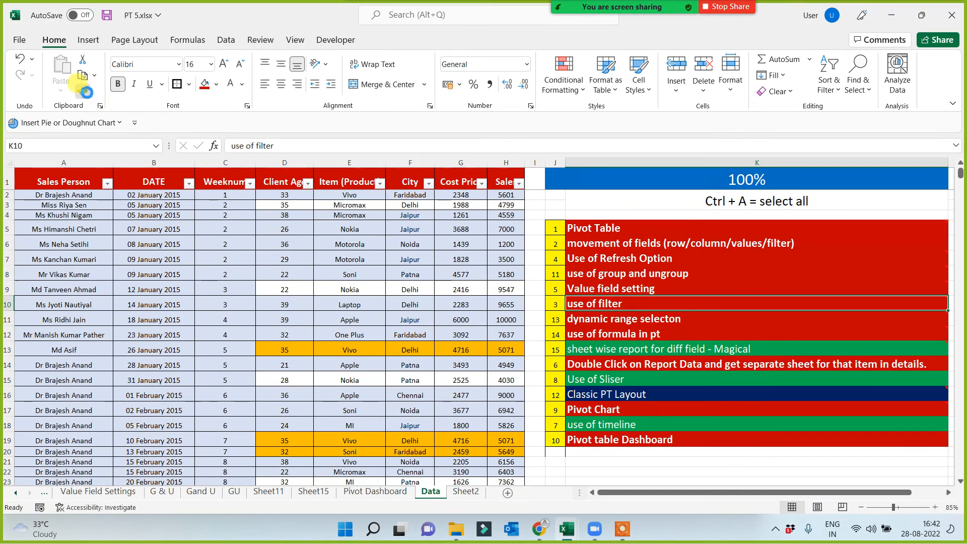
pyautogui.click(592, 380)
pyautogui.press('Escape')
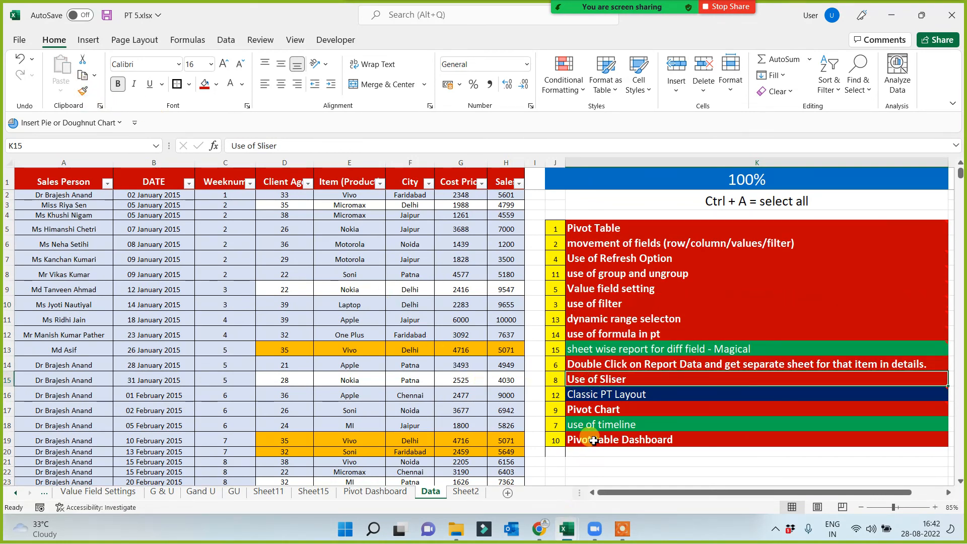
pyautogui.click(82, 91)
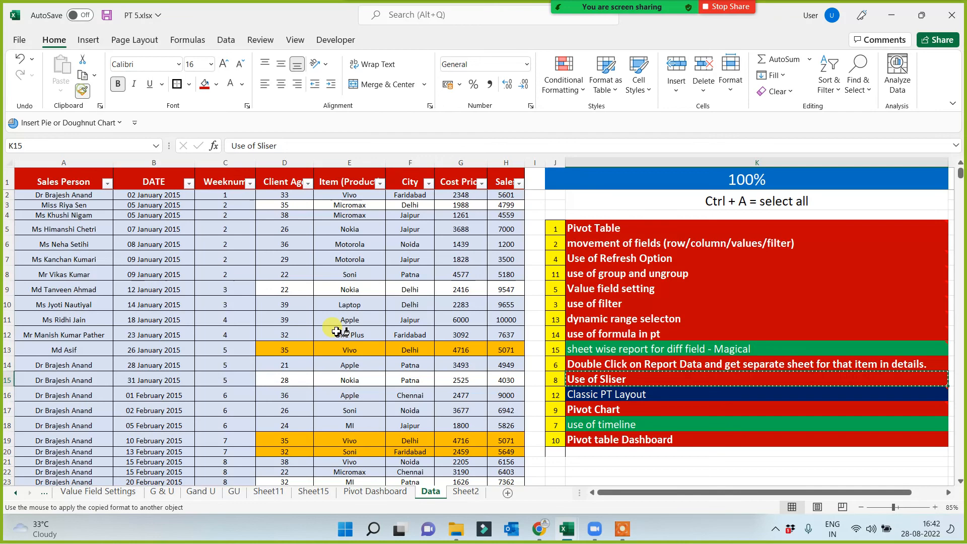
pyautogui.click(584, 424)
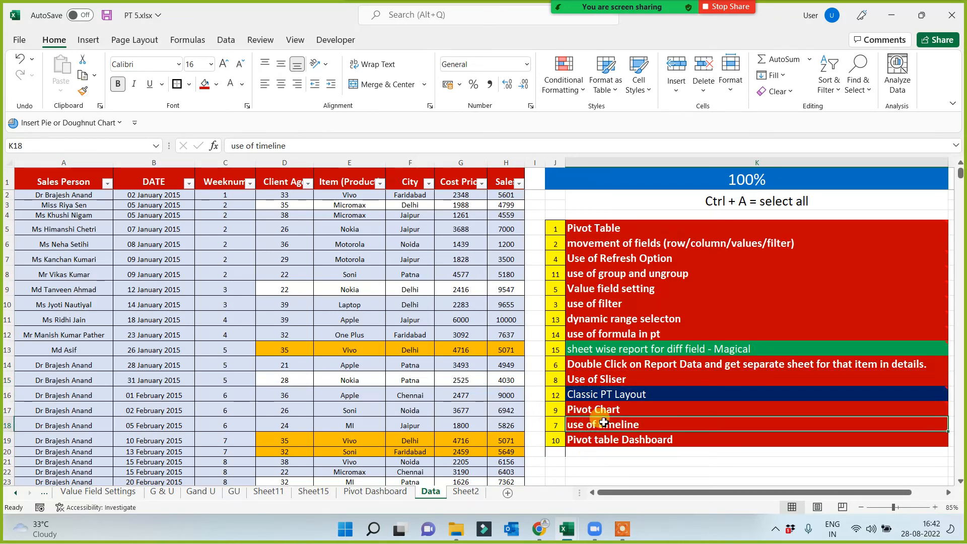
# Review the topic list on the Data sheet, checking the Pivot Chart, timeline, dashboard, sheet wise report and Classic PT Layout entries.
pyautogui.click(606, 378)
pyautogui.click(606, 410)
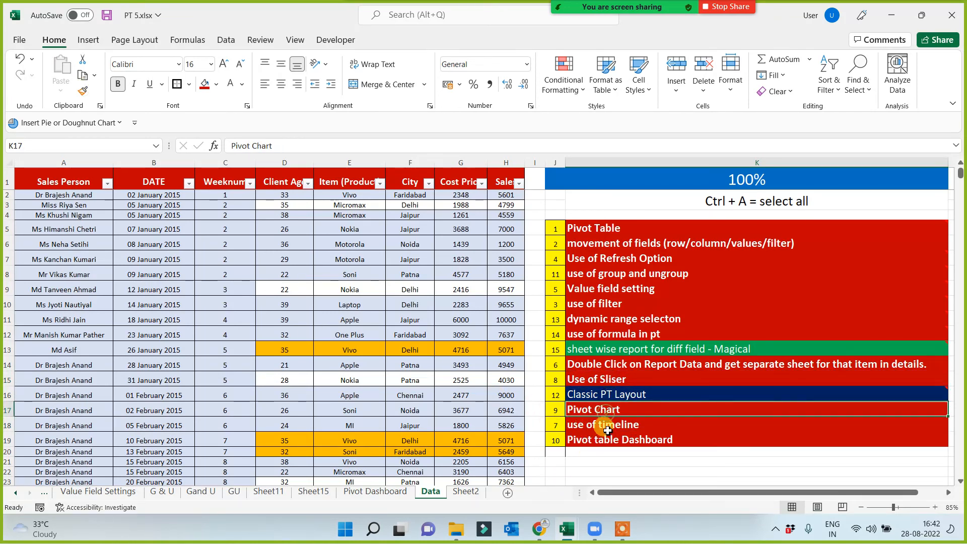
pyautogui.click(609, 425)
pyautogui.click(614, 443)
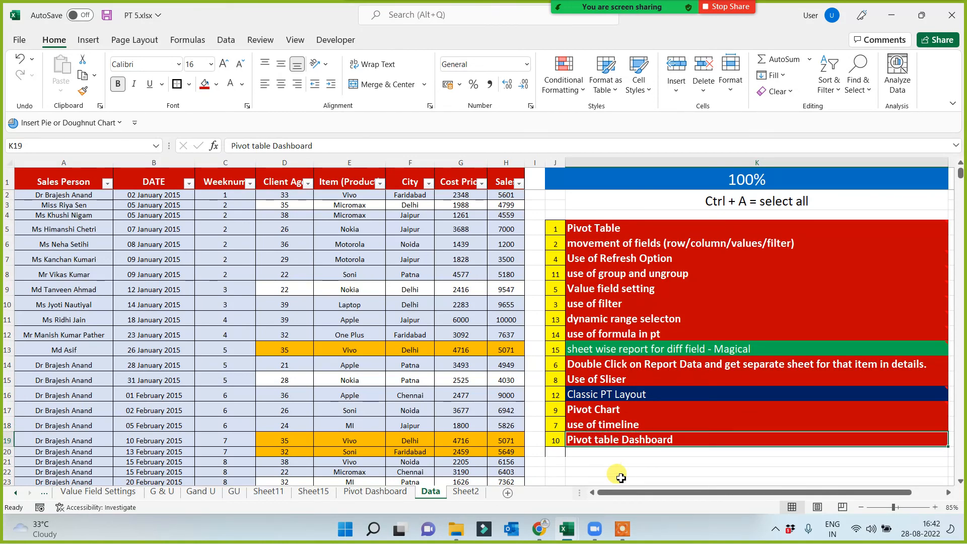
pyautogui.click(614, 391)
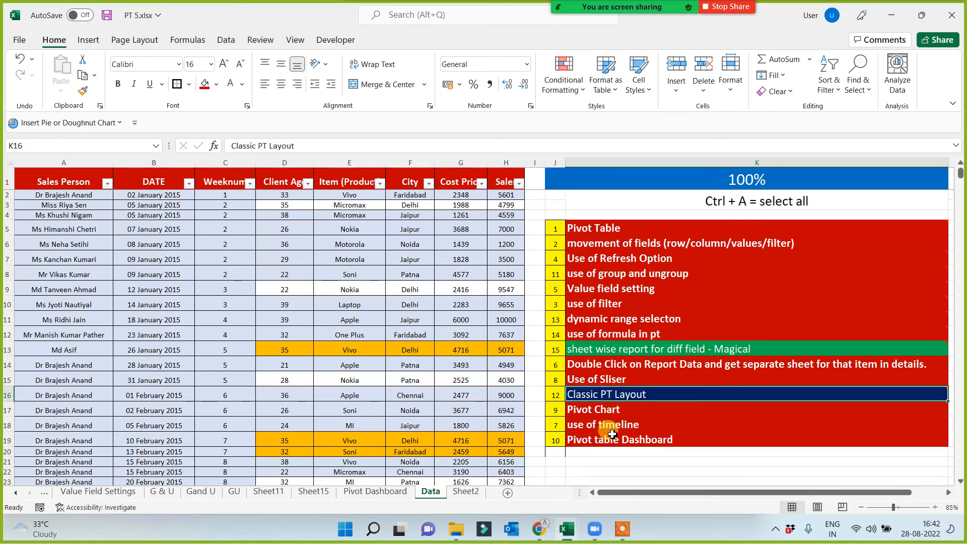
pyautogui.click(603, 348)
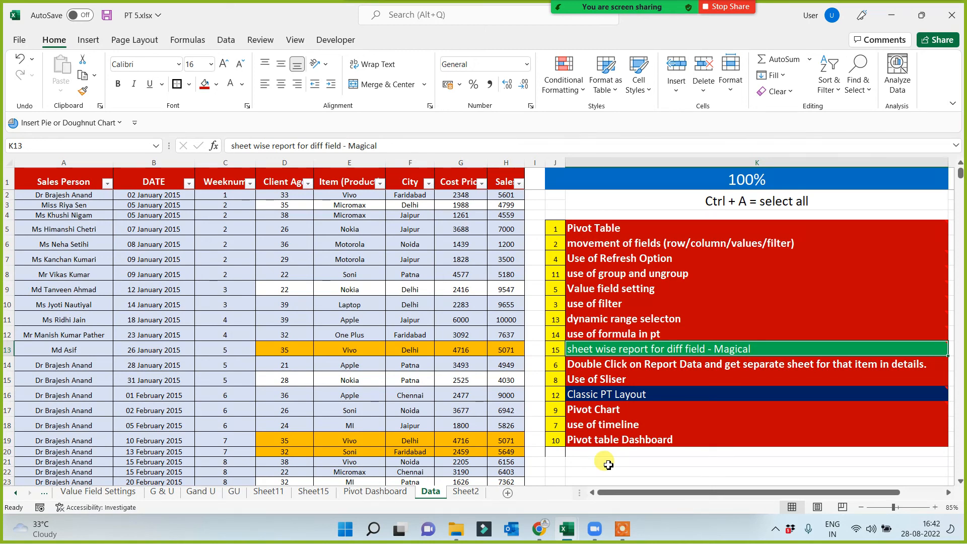
pyautogui.click(606, 395)
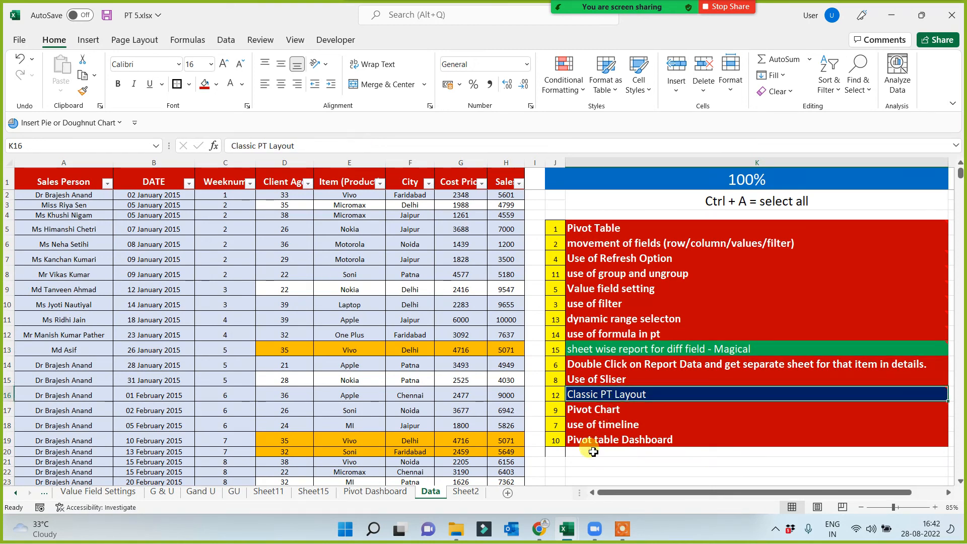
# Enable the Classic PivotTable layout display option for the date-grouped sales report on the G & U sheet.
pyautogui.click(158, 491)
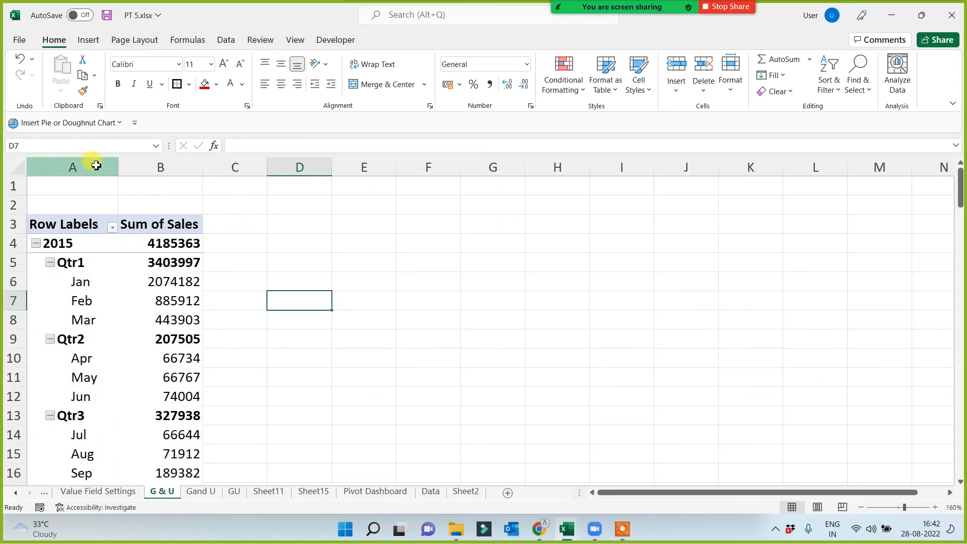
pyautogui.click(98, 164)
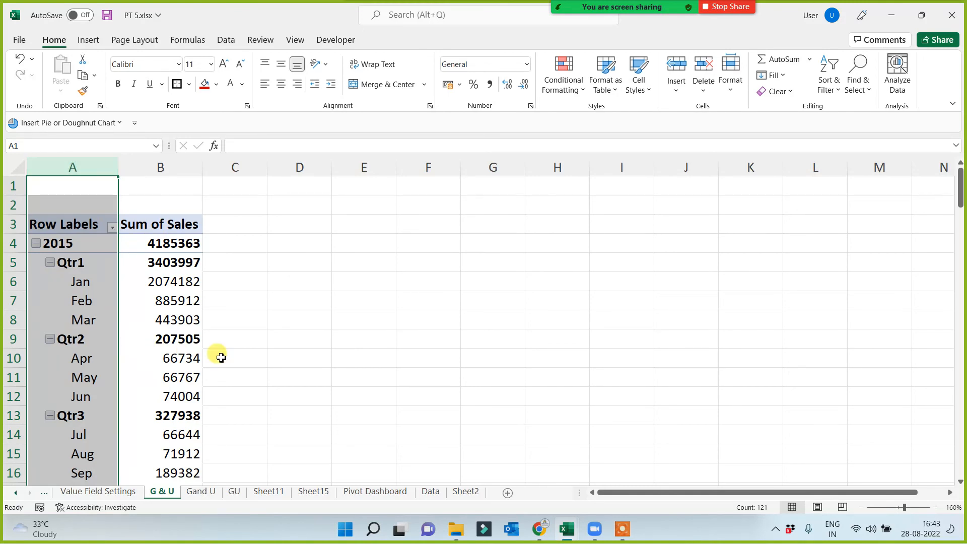
pyautogui.click(296, 316)
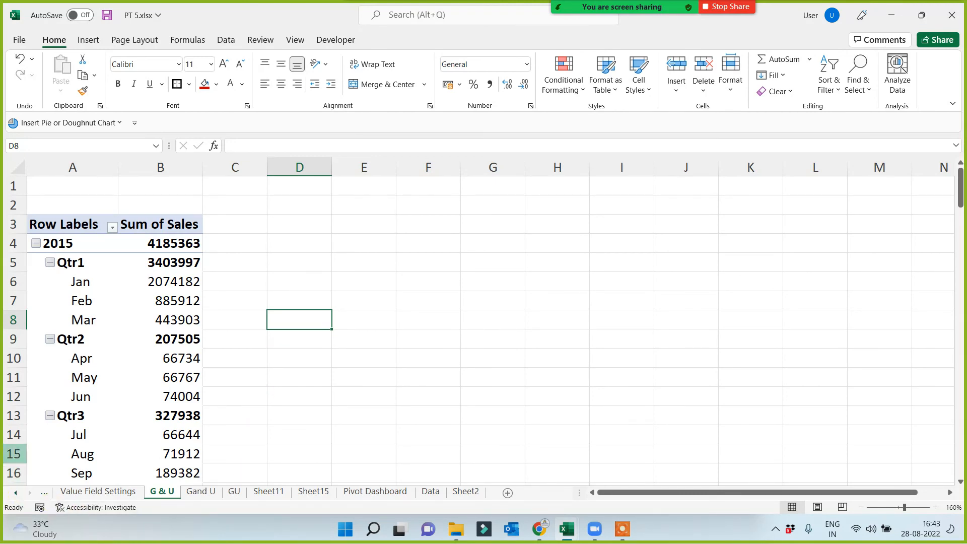
pyautogui.click(97, 278)
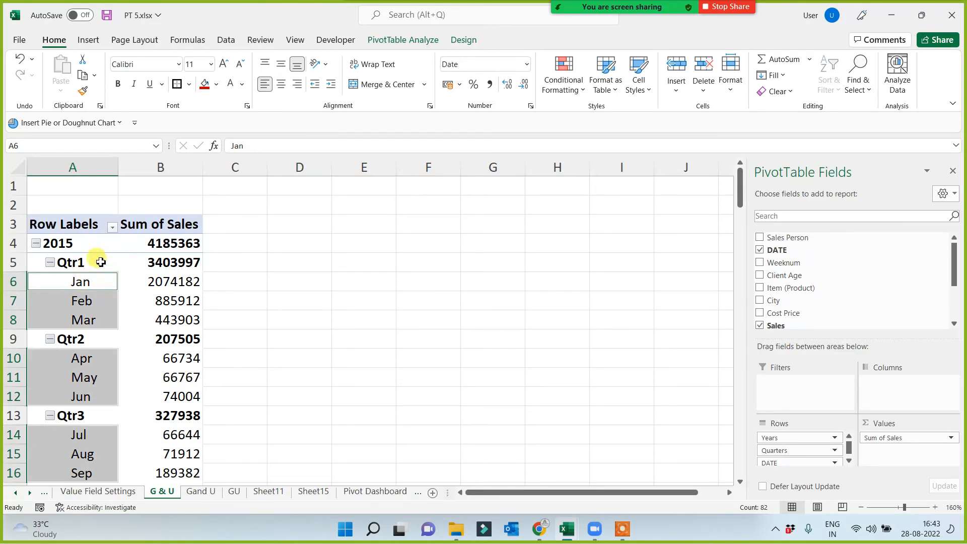
pyautogui.rightClick(100, 263)
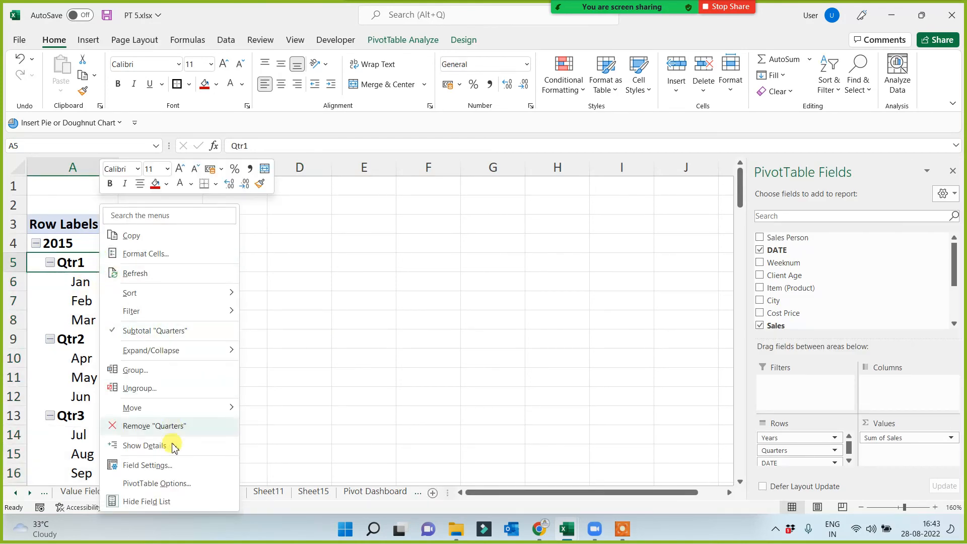
pyautogui.click(160, 484)
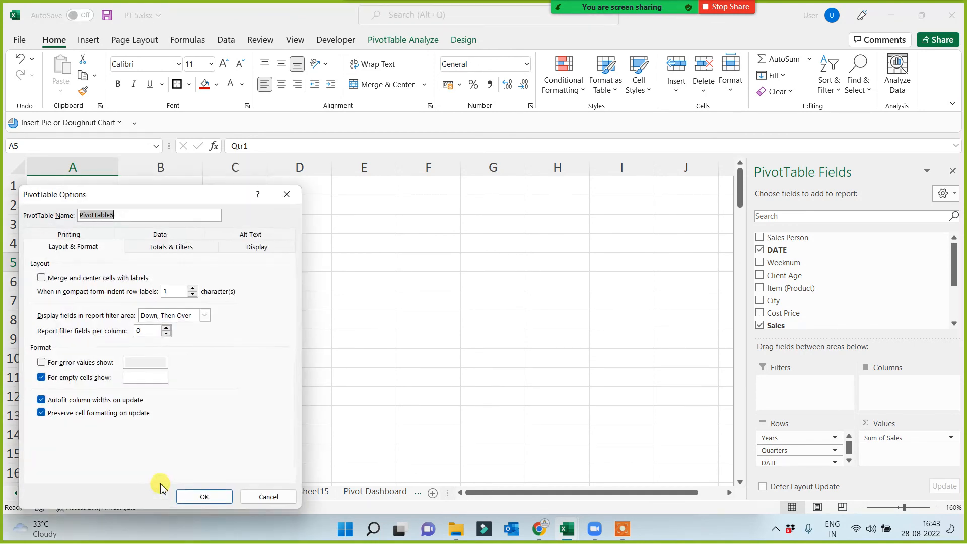
pyautogui.click(257, 245)
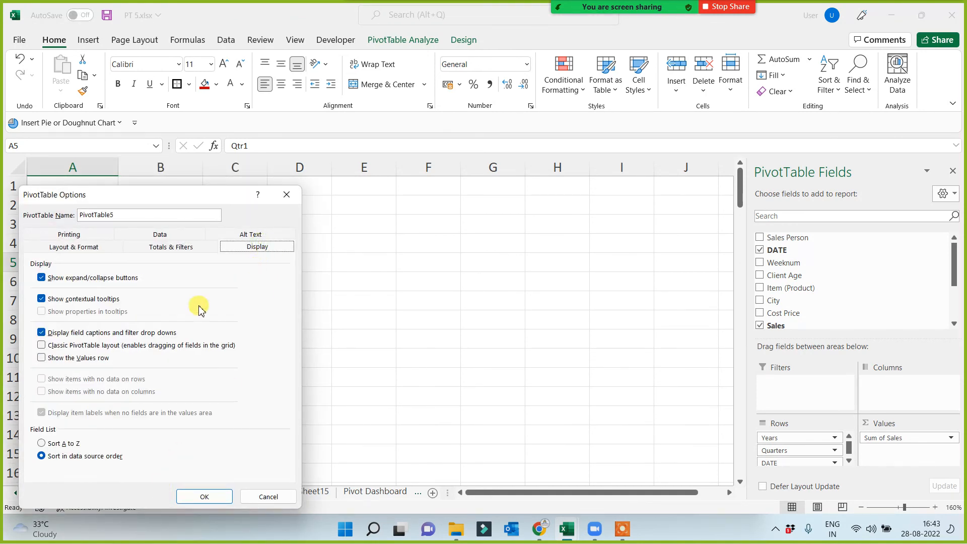
pyautogui.click(41, 346)
pyautogui.click(219, 497)
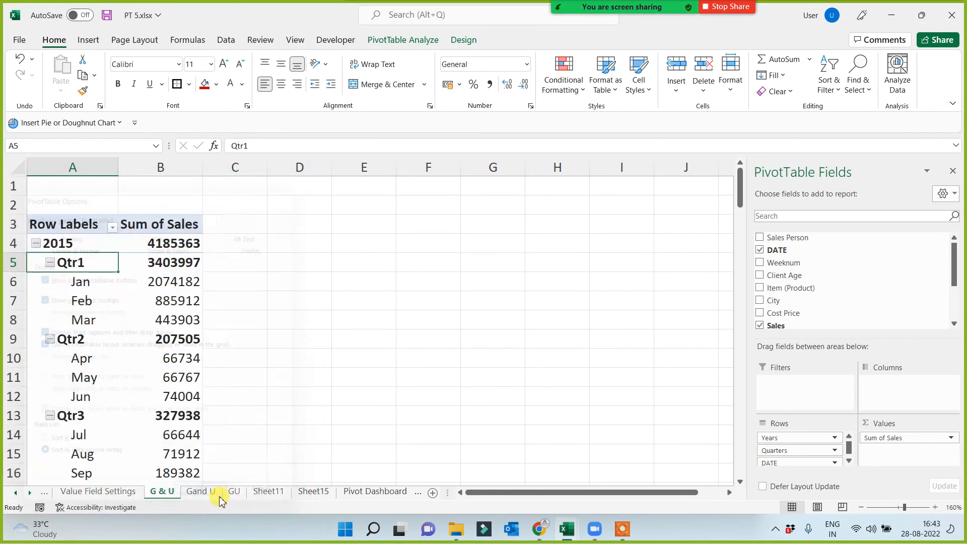
# Check the year, quarter and month rows of the classic-layout report and save the workbook.
pyautogui.scroll(-3, 377, 390)
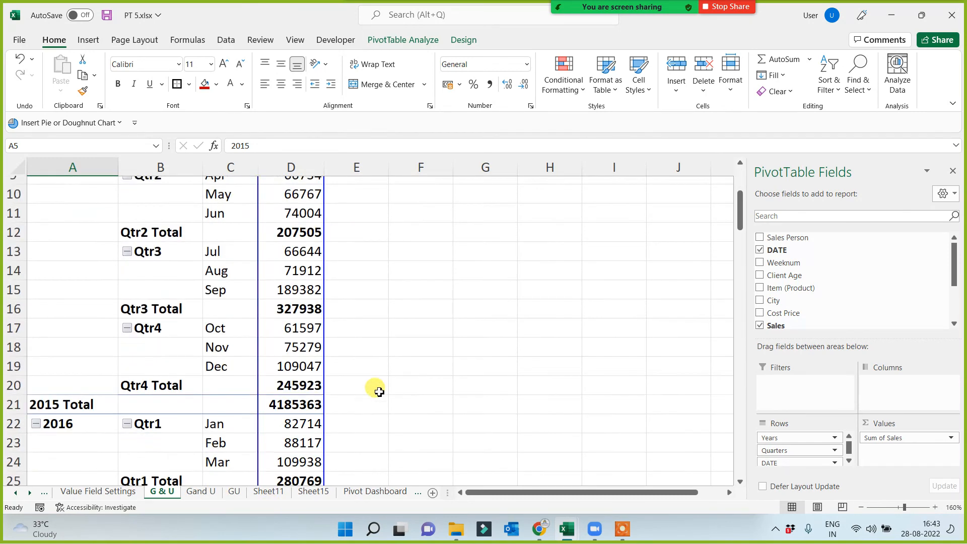
pyautogui.scroll(-8, 379, 391)
pyautogui.scroll(5, 379, 405)
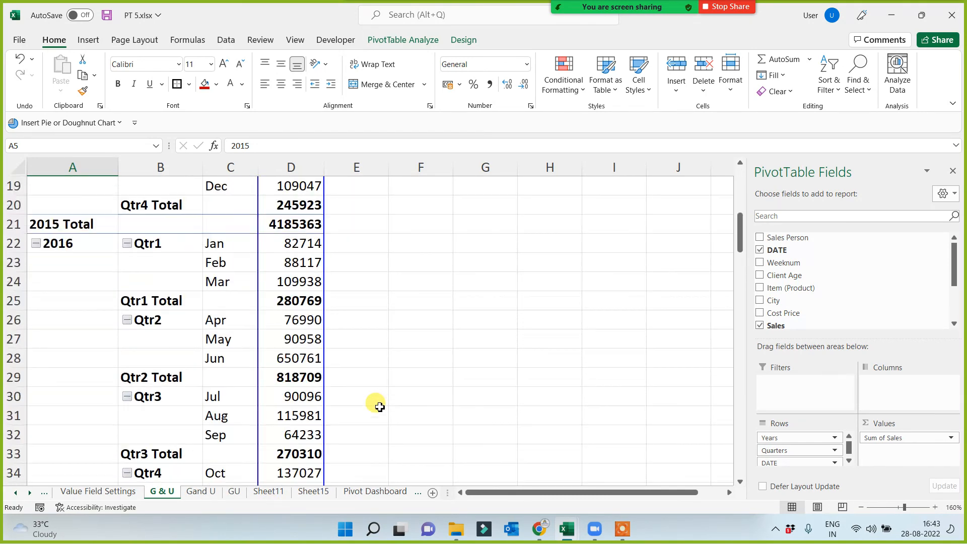
pyautogui.scroll(6, 378, 405)
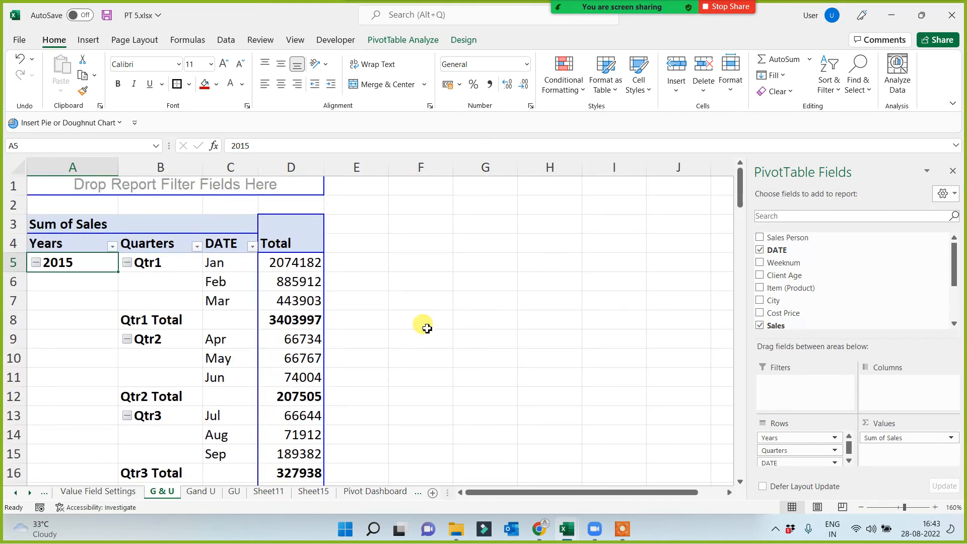
pyautogui.hotkey('ctrl', 's')
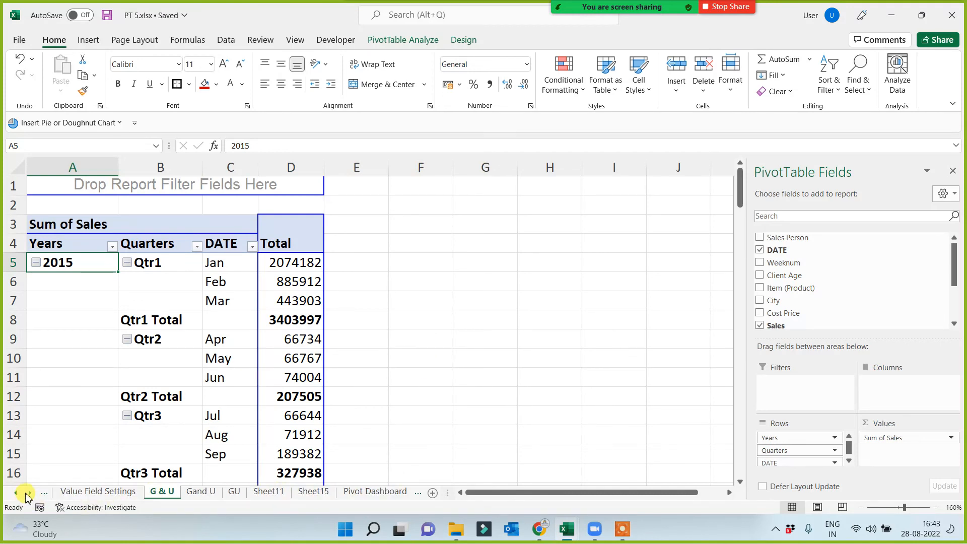
# On the Data sheet, copy the red bold format of "use of filter" to the "Classic PT Layout" topic.
pyautogui.click(27, 493)
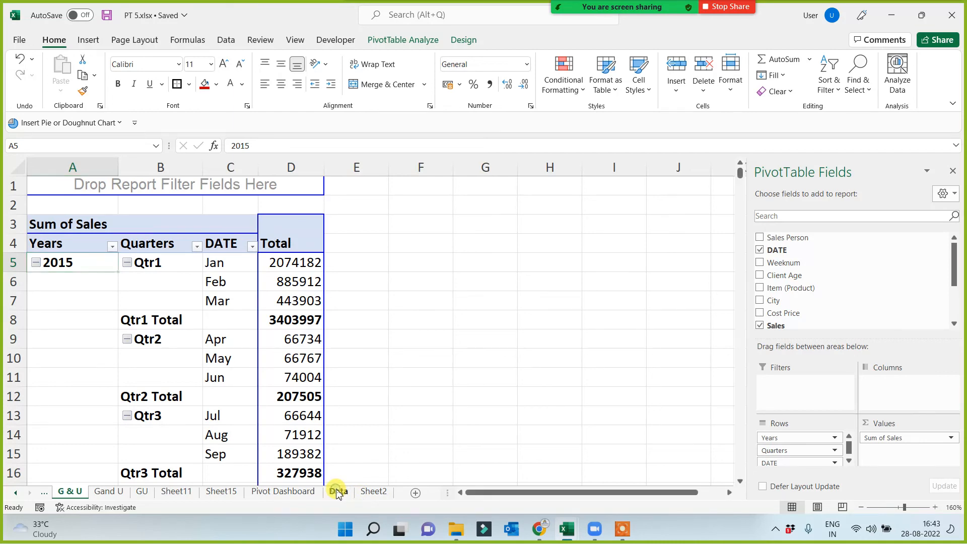
pyautogui.click(338, 491)
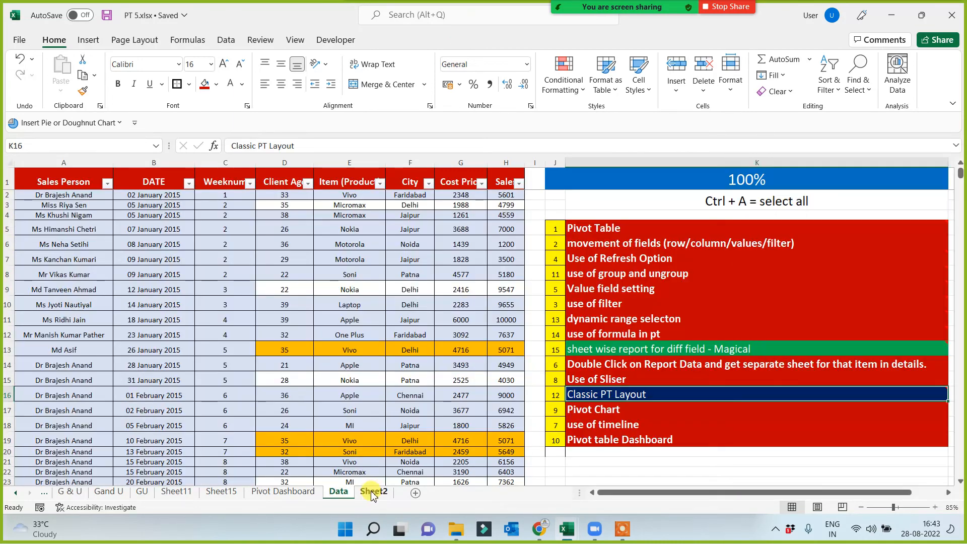
pyautogui.click(619, 378)
pyautogui.click(621, 303)
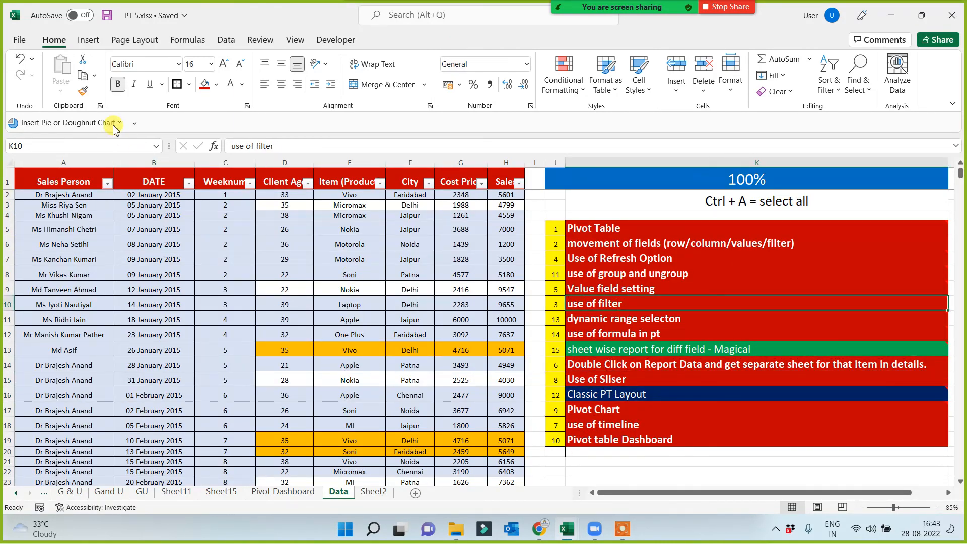
pyautogui.click(83, 91)
pyautogui.click(599, 394)
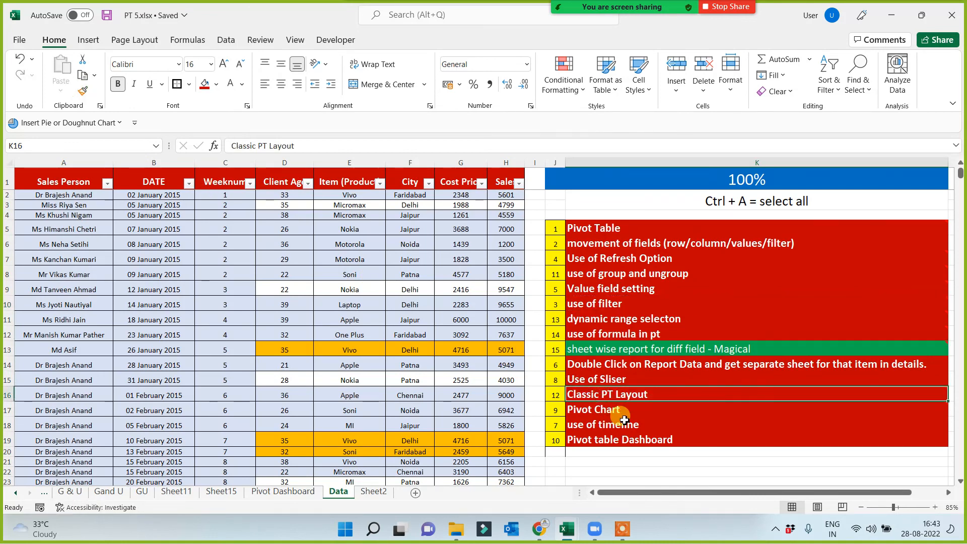
pyautogui.click(624, 420)
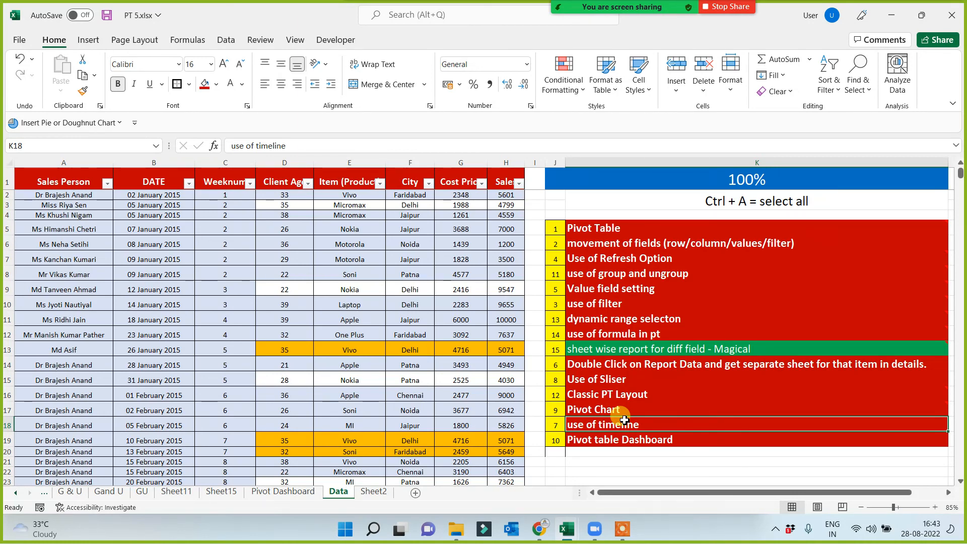
# Copy the "use of filter" format to the "sheet wise report for diff field - Magical" topic.
pyautogui.click(719, 352)
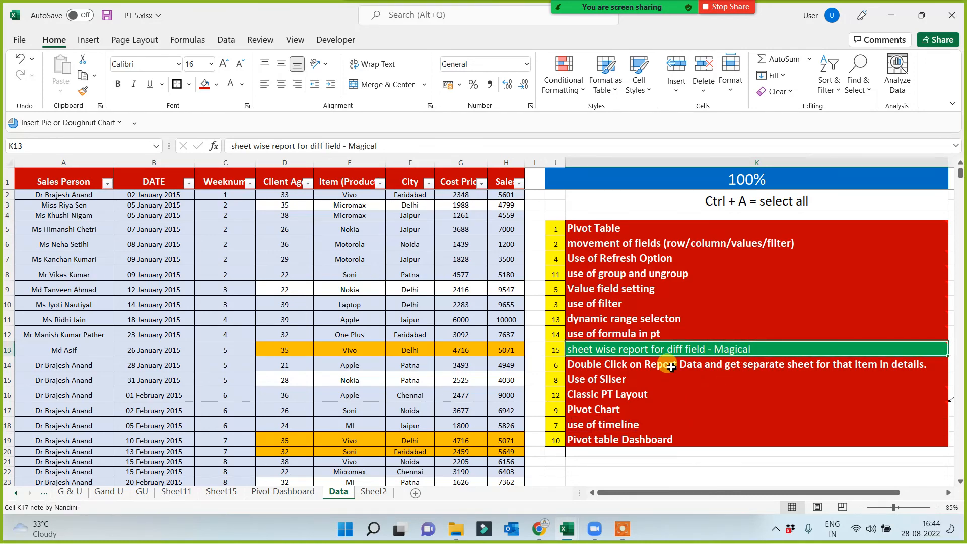
pyautogui.click(637, 302)
pyautogui.click(83, 92)
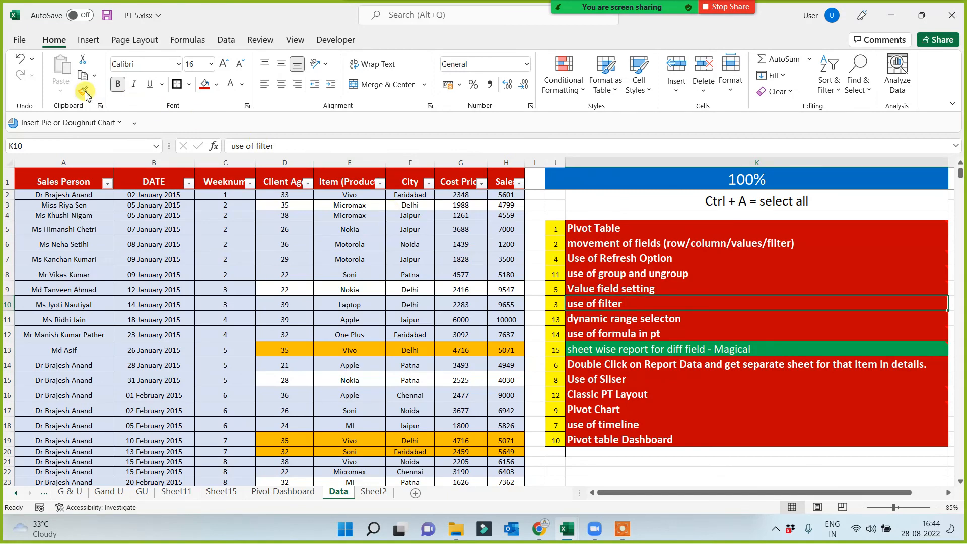
pyautogui.click(697, 348)
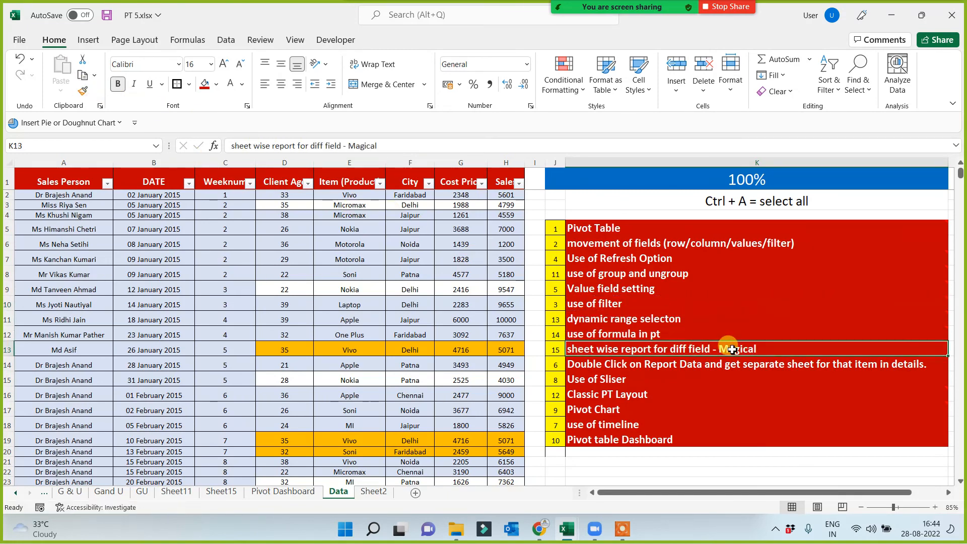
# Select the whole sales data table and insert a PivotTable from it on a new worksheet.
pyautogui.click(252, 344)
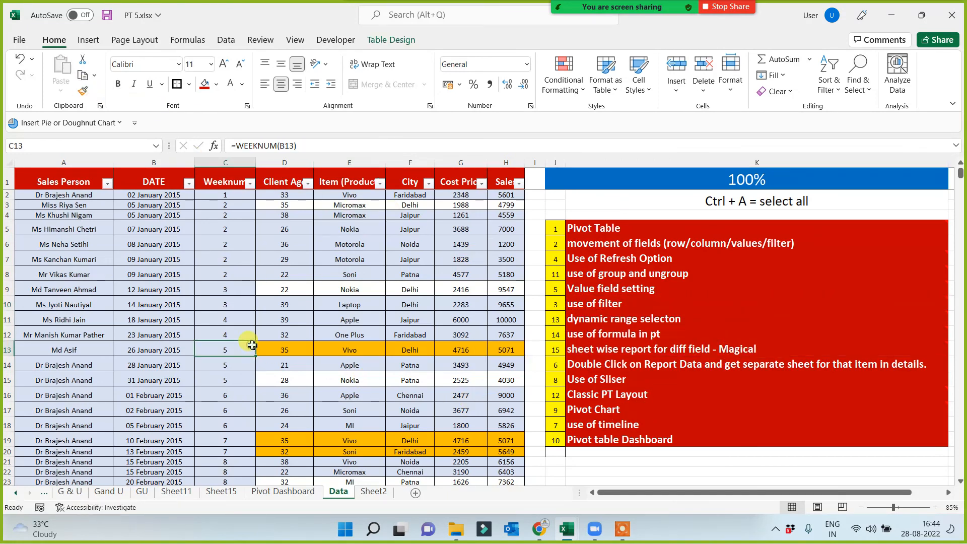
pyautogui.click(189, 289)
pyautogui.hotkey('ctrl', 'a')
pyautogui.hotkey('ctrl', 'a')
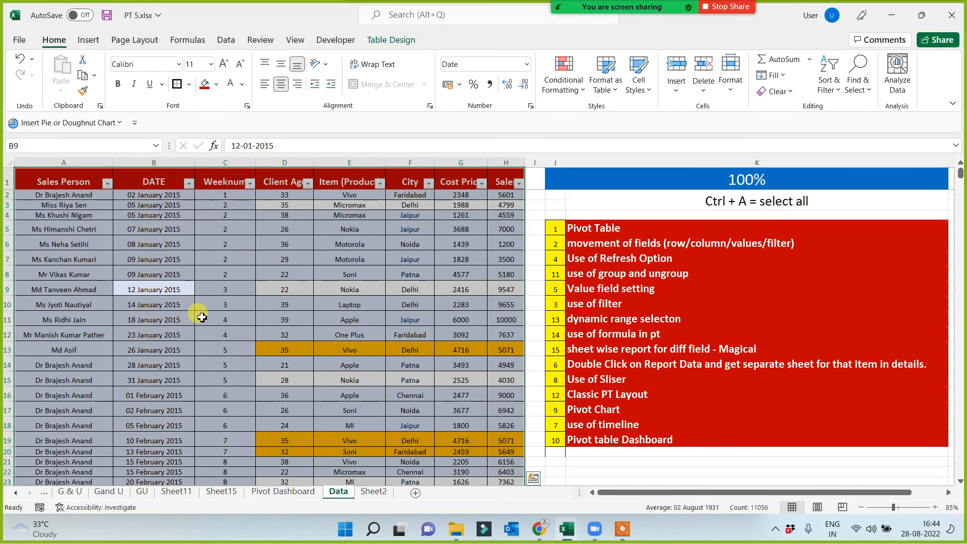
pyautogui.click(88, 40)
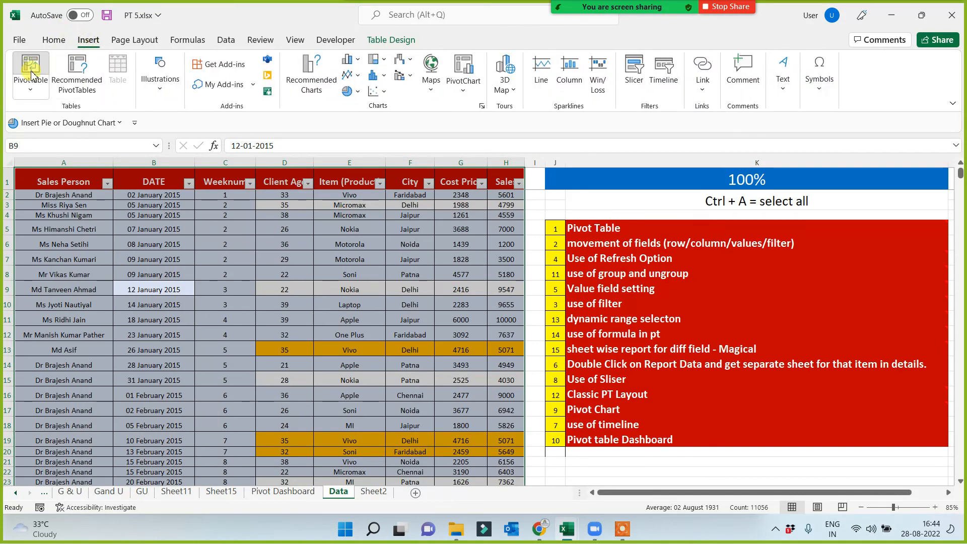
pyautogui.click(31, 70)
pyautogui.click(649, 375)
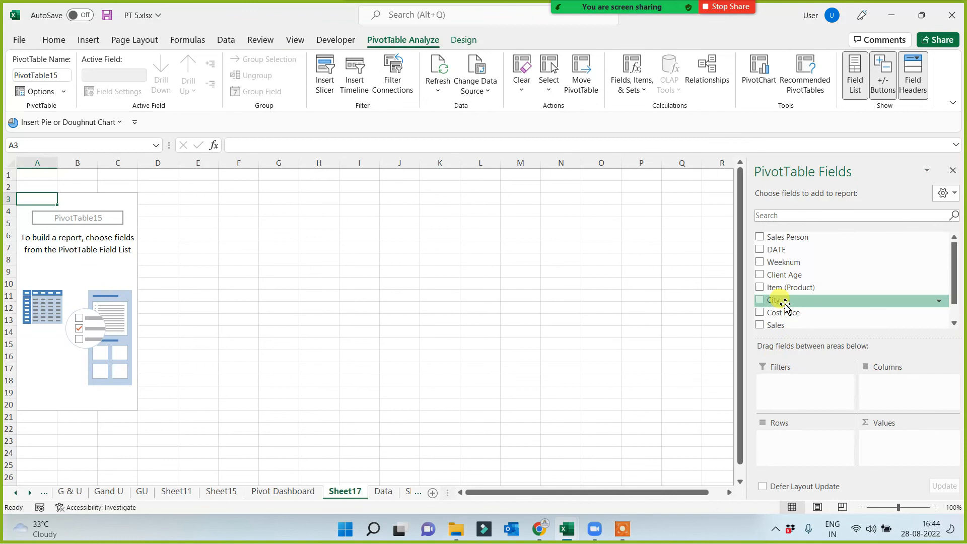
# Build the report with City as the filter, Item (Product) as rows and Sales as values.
pyautogui.moveTo(783, 301); pyautogui.dragTo(798, 397)
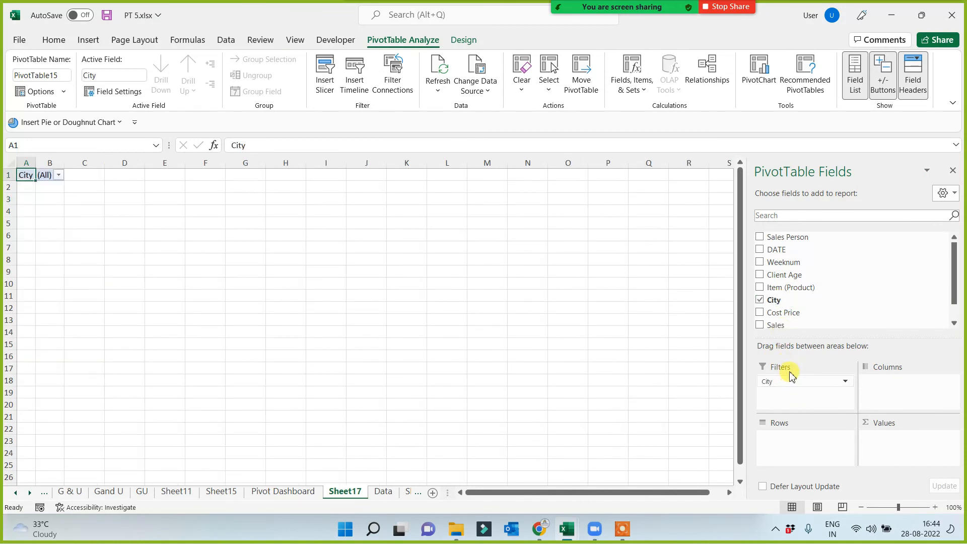
pyautogui.moveTo(797, 288); pyautogui.dragTo(799, 447)
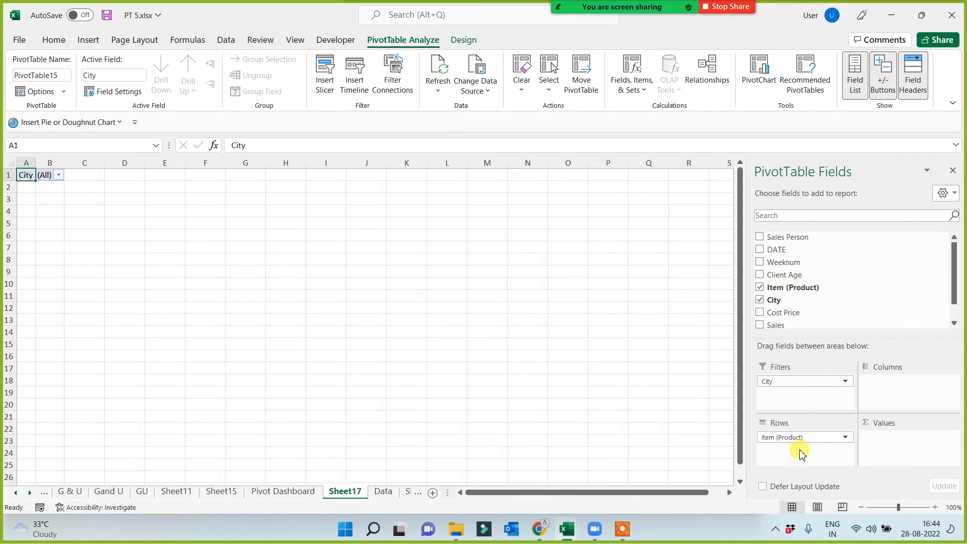
pyautogui.moveTo(785, 326); pyautogui.dragTo(894, 441)
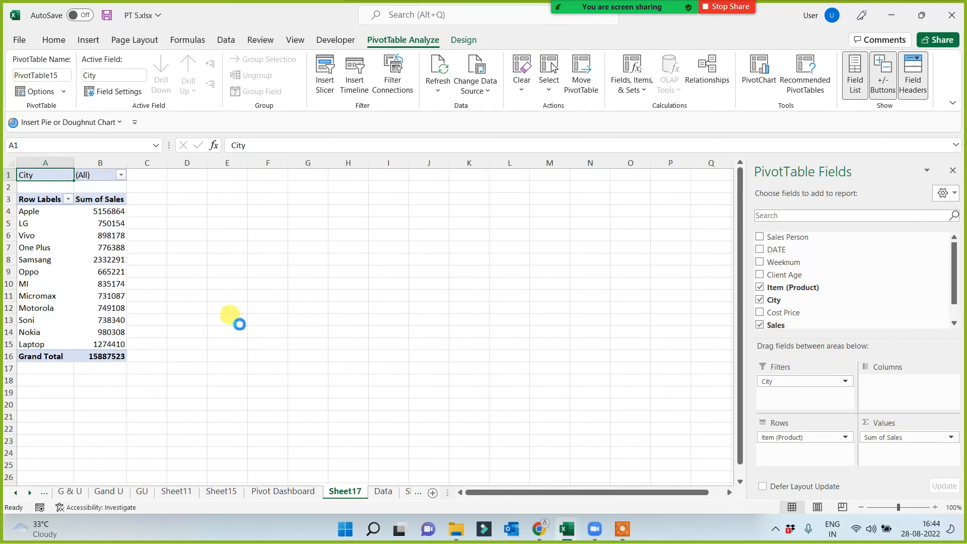
pyautogui.scroll(4, 247, 325)
pyautogui.scroll(-1, 299, 345)
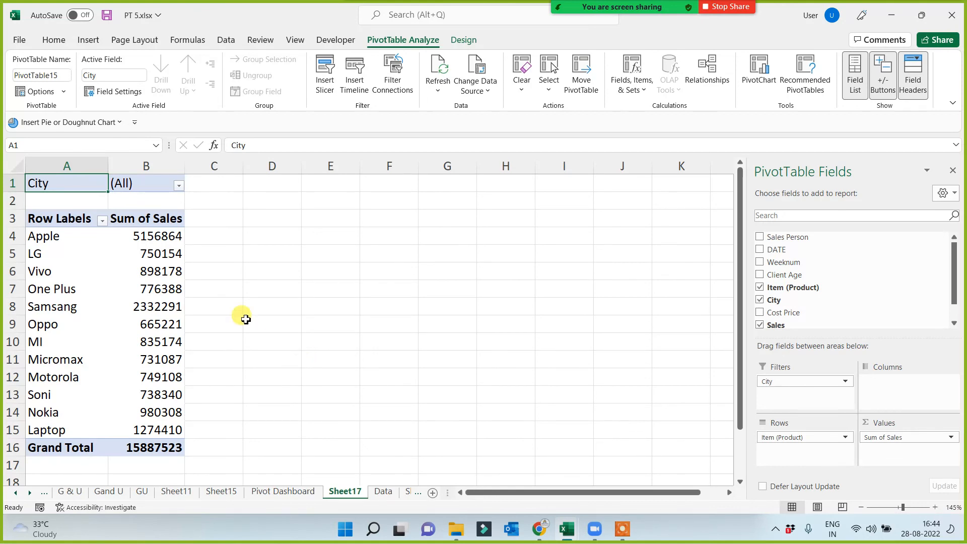
# Filter the report by the city Patna and reset the City filter to (All).
pyautogui.click(179, 185)
pyautogui.click(60, 225)
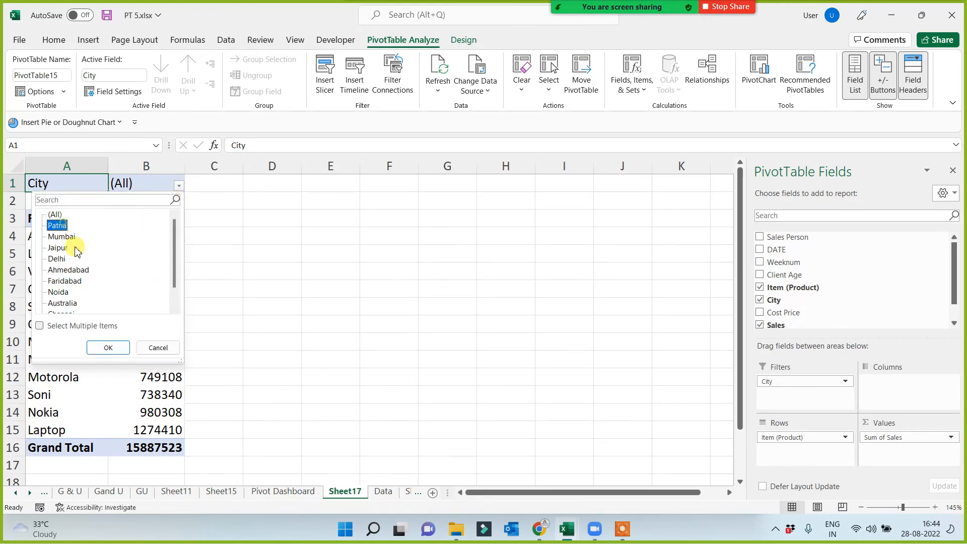
pyautogui.click(108, 348)
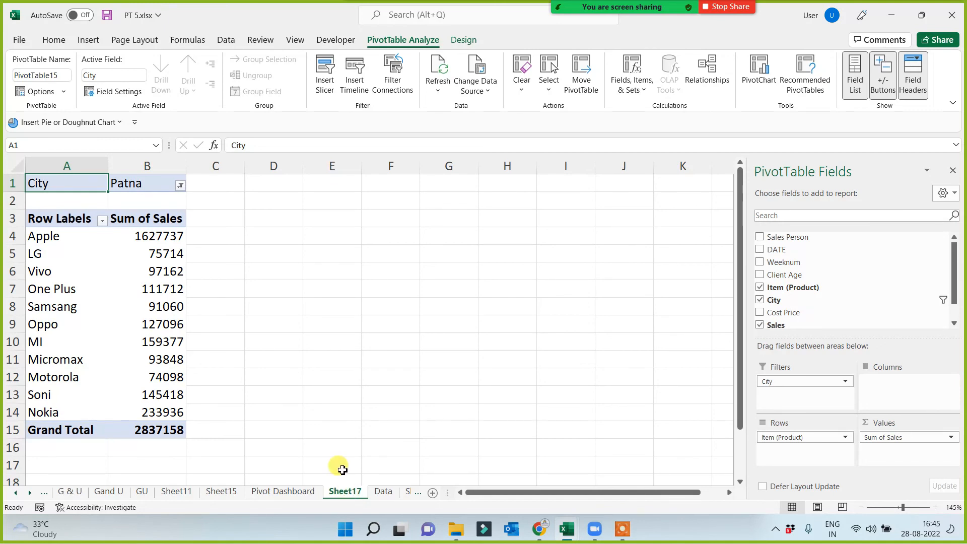
pyautogui.click(180, 186)
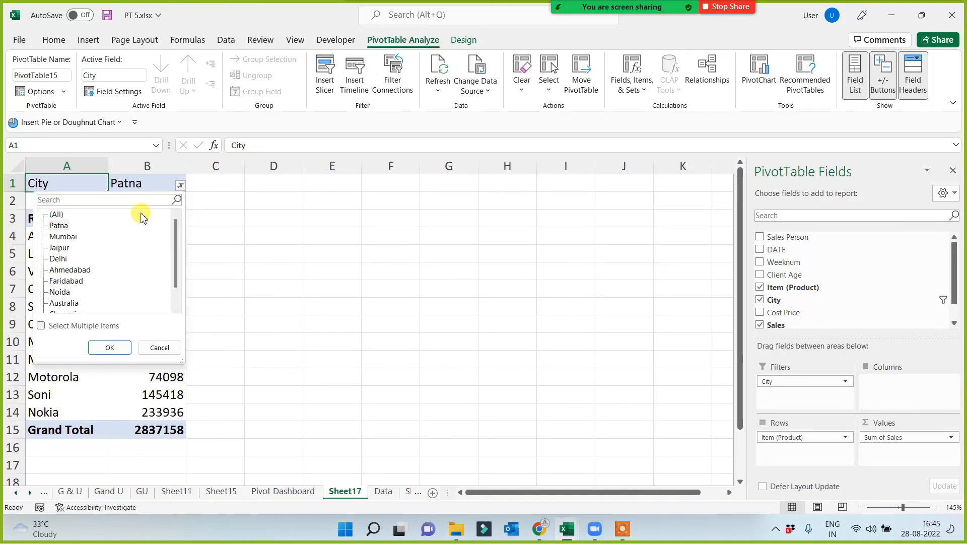
pyautogui.click(109, 347)
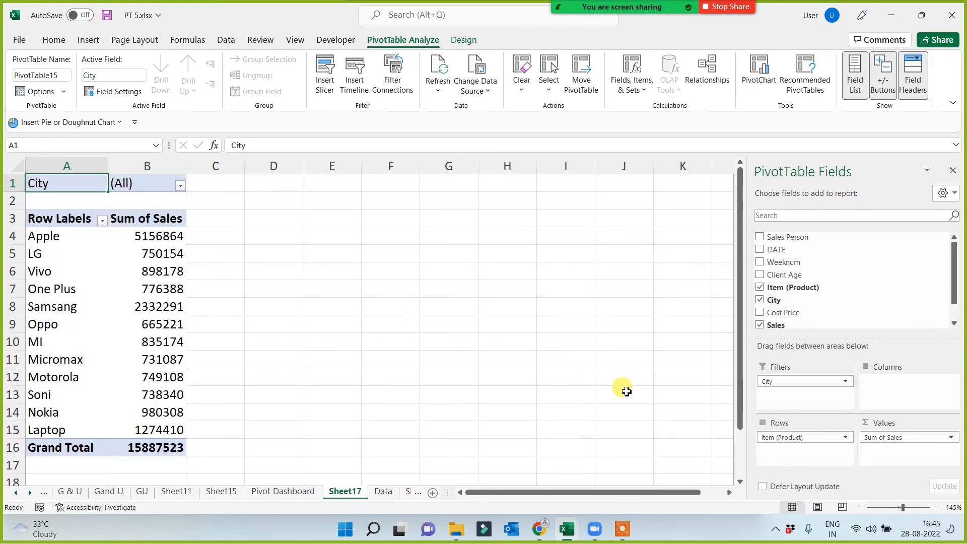
pyautogui.moveTo(770, 384); pyautogui.dragTo(808, 398)
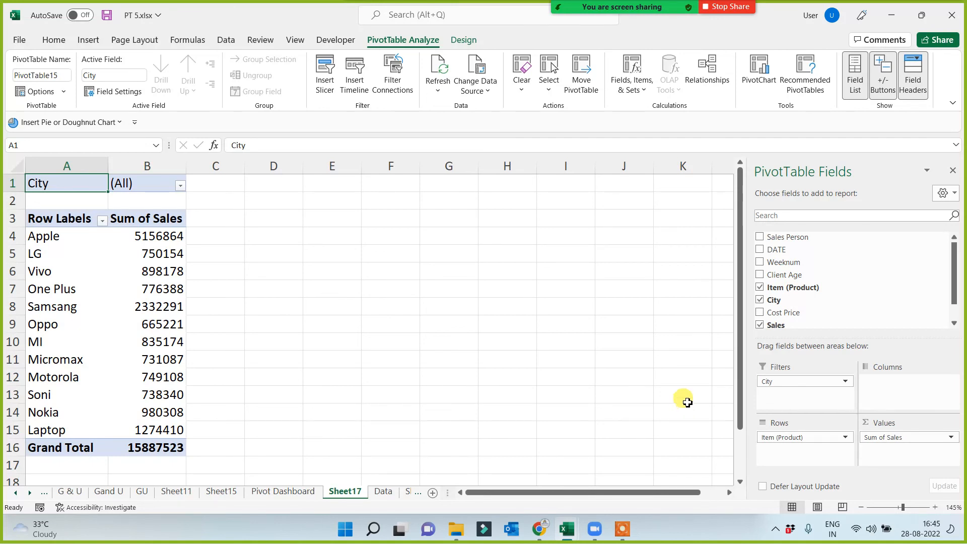
pyautogui.moveTo(765, 381); pyautogui.dragTo(760, 403)
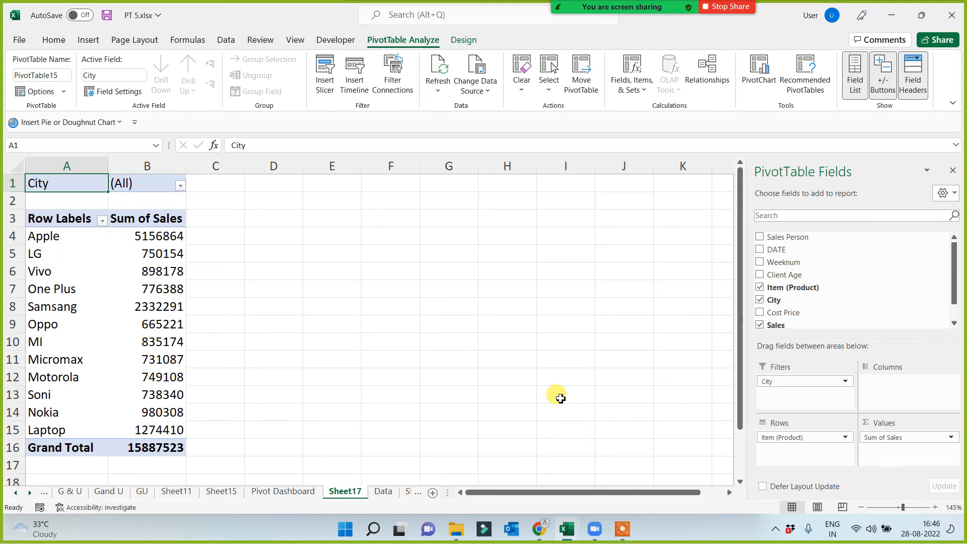
# Generate a separate report sheet for each city using Show Report Filter Pages on the City field.
pyautogui.click(149, 303)
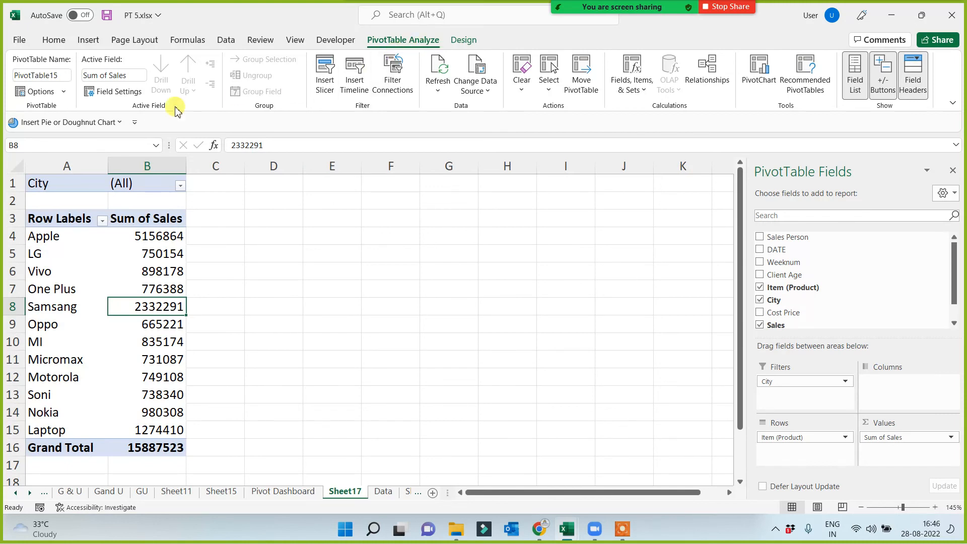
pyautogui.click(64, 92)
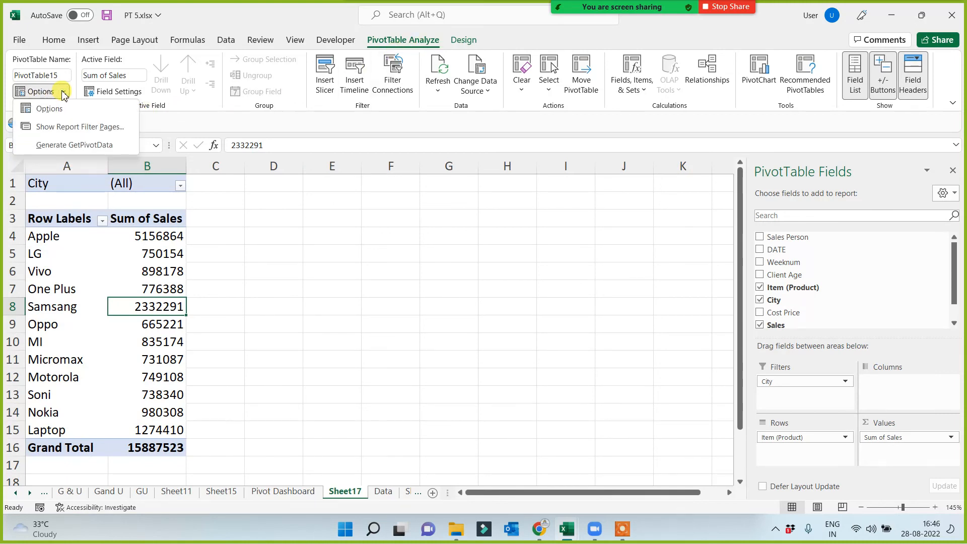
pyautogui.click(62, 128)
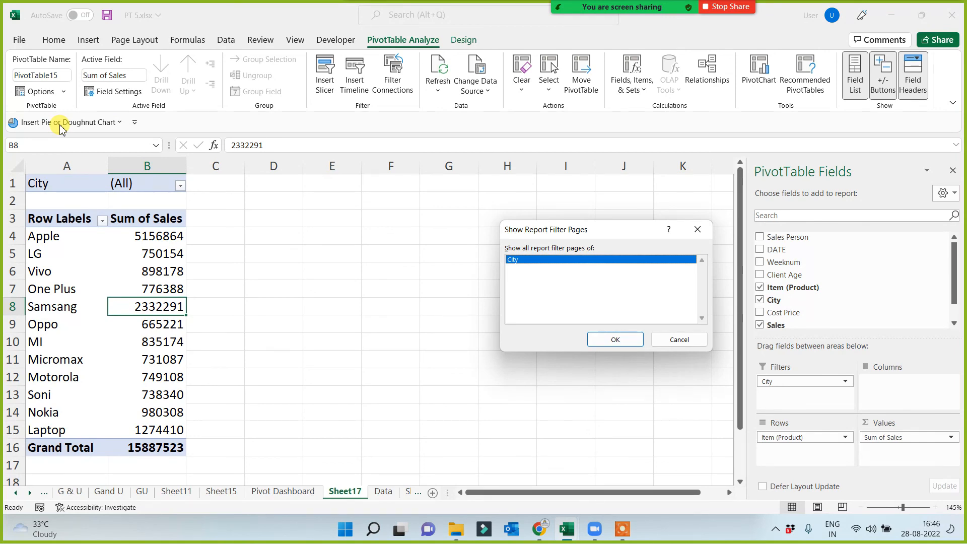
pyautogui.click(607, 341)
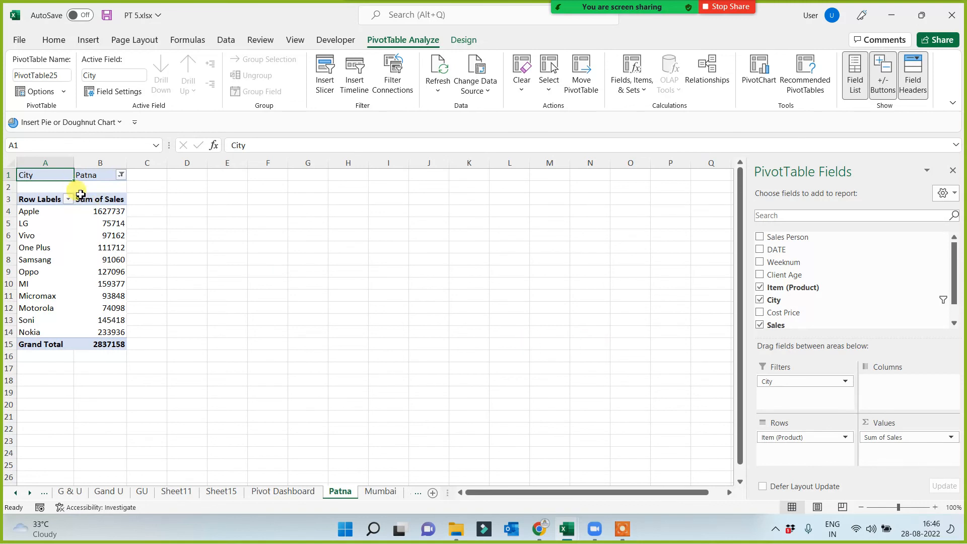
# Look through the city report sheets from Mumbai to Dehradoon and return to the all-cities report on Sheet17.
pyautogui.click(29, 493)
pyautogui.click(29, 492)
pyautogui.click(30, 493)
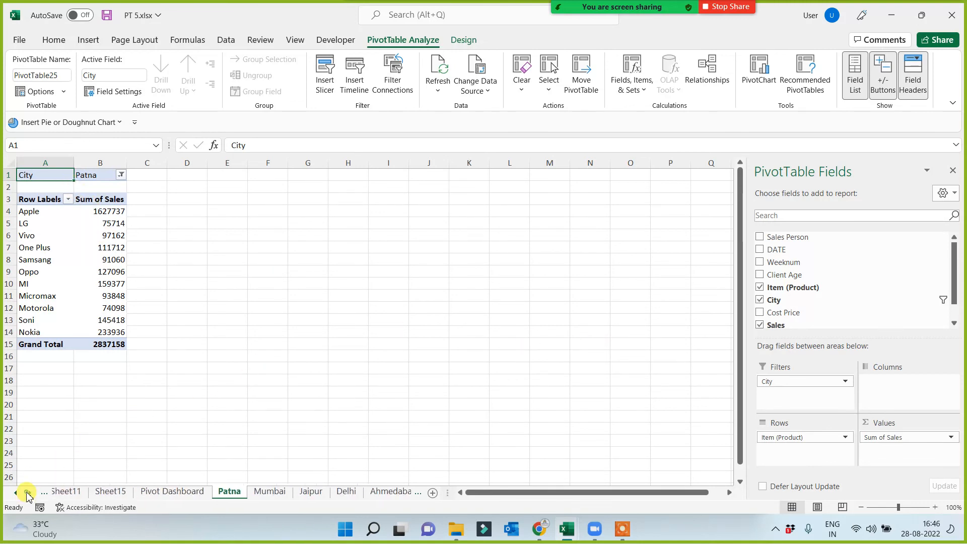
pyautogui.click(30, 492)
pyautogui.click(233, 492)
pyautogui.click(274, 492)
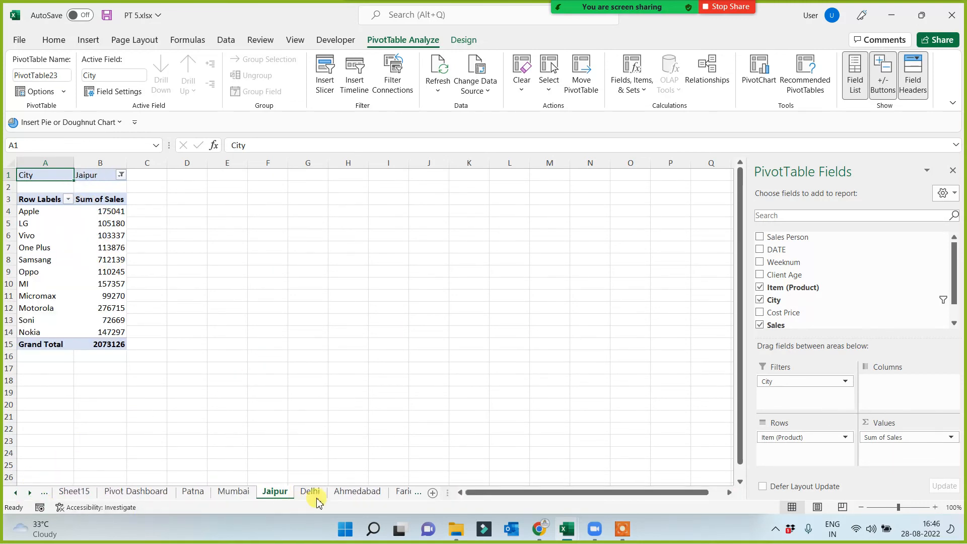
pyautogui.click(320, 495)
pyautogui.click(370, 493)
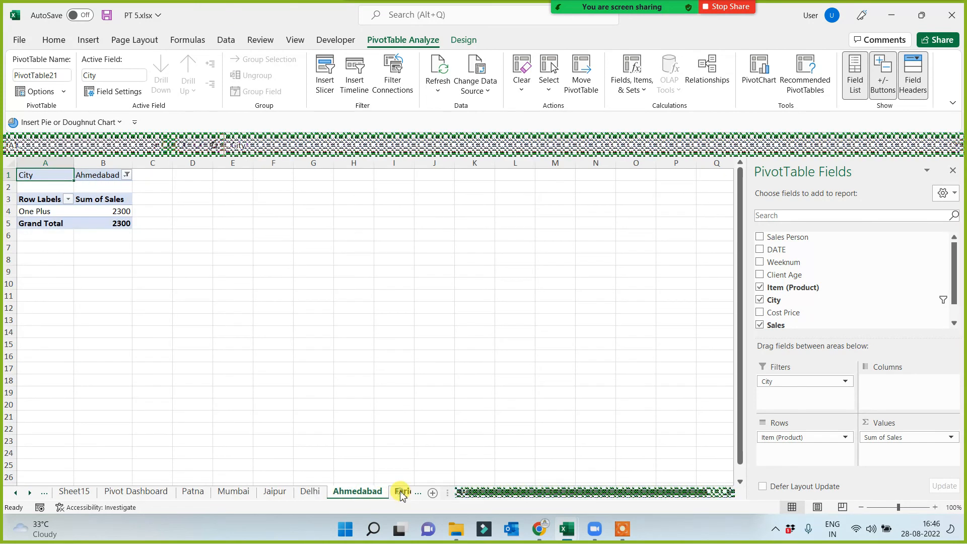
pyautogui.click(403, 493)
pyautogui.click(403, 493)
pyautogui.click(384, 493)
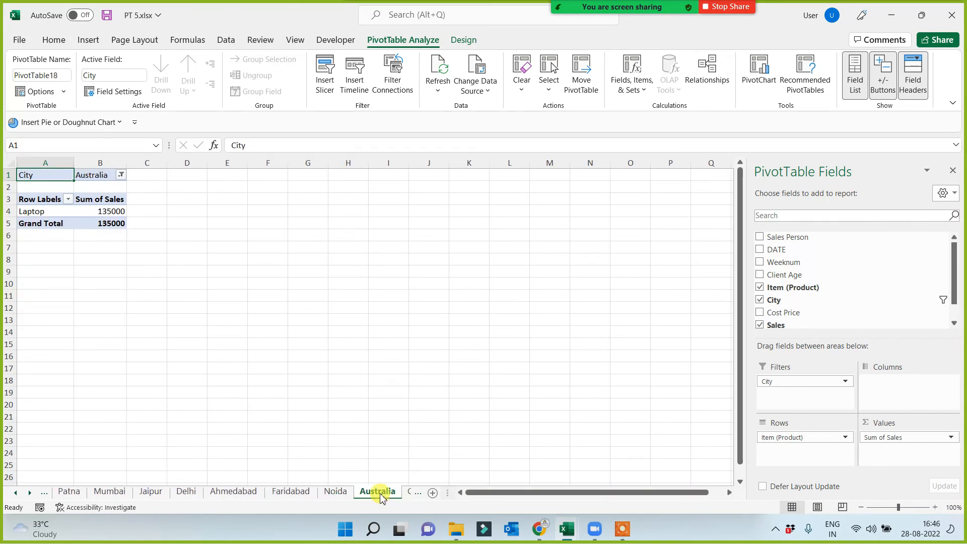
pyautogui.click(30, 492)
pyautogui.click(31, 492)
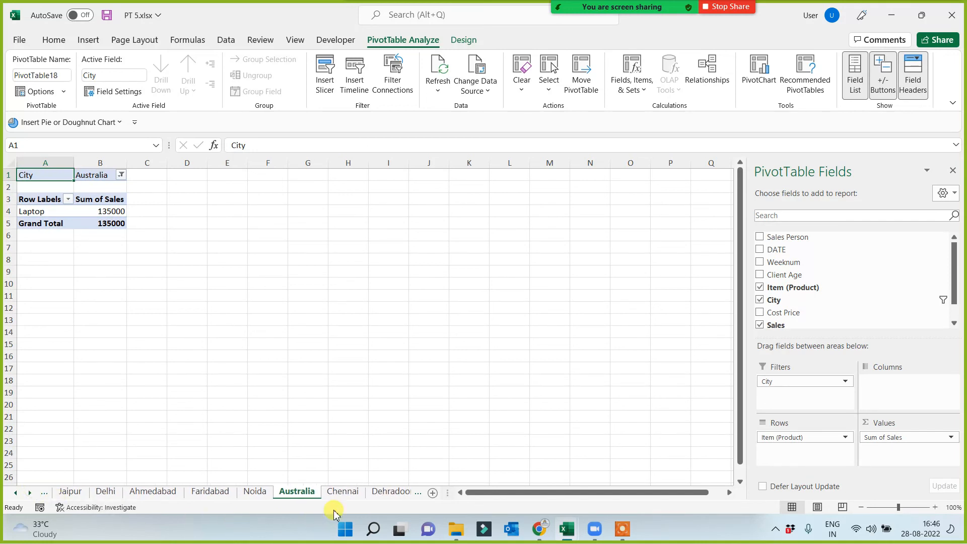
pyautogui.click(351, 494)
pyautogui.click(378, 491)
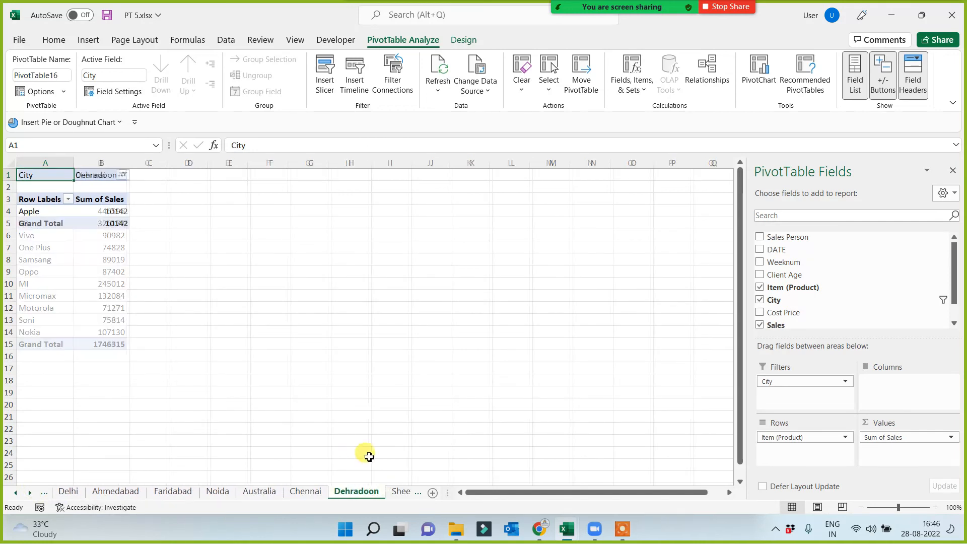
pyautogui.click(395, 492)
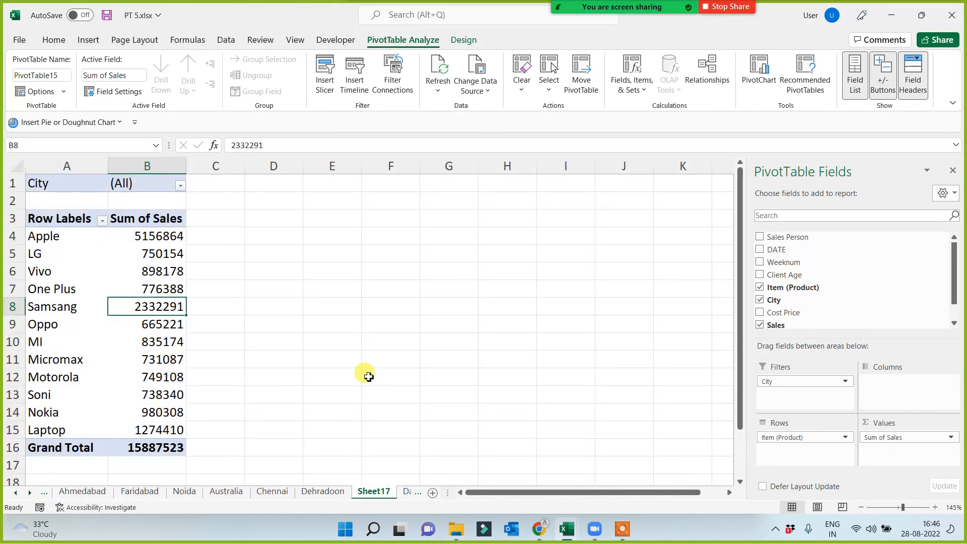